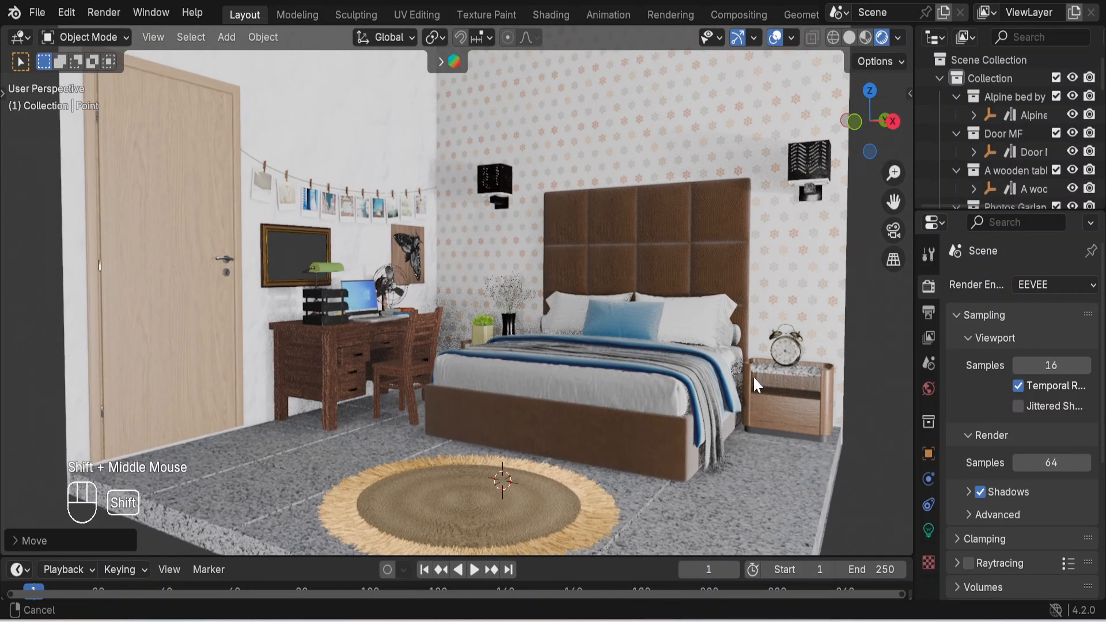
{"action": "middle_click_drag", "start_coordinate": [799, 456], "coordinate": [725, 586]}
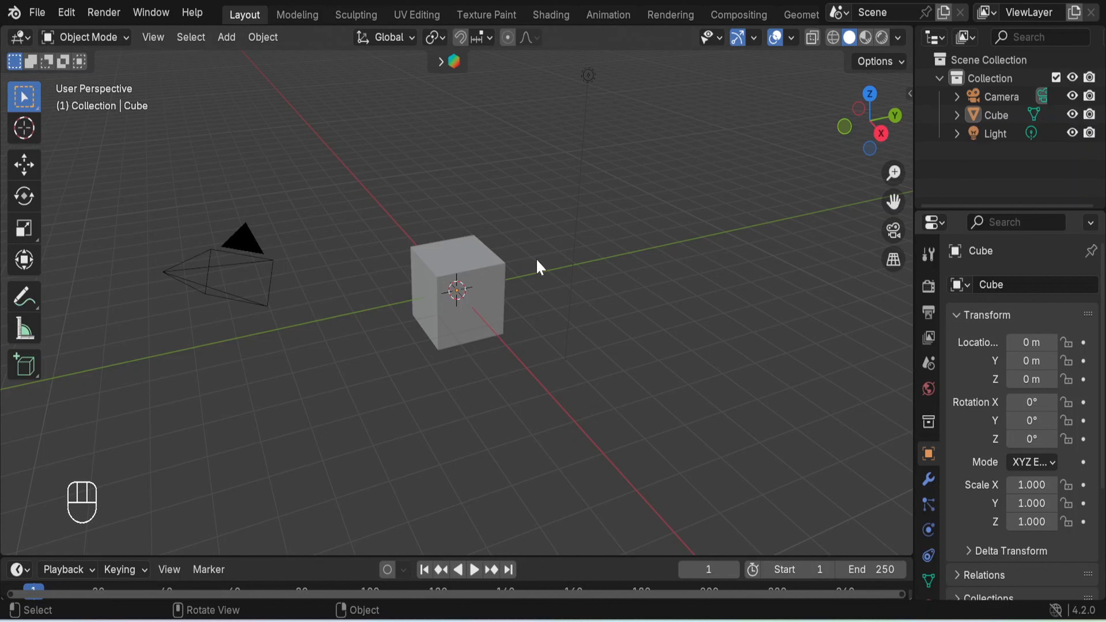
{"action": "scroll", "coordinate": [570, 315], "scroll_direction": "down", "scroll_amount": 3}
{"action": "scroll", "coordinate": [570, 314], "scroll_direction": "up", "scroll_amount": 4}
{"action": "scroll", "coordinate": [517, 264], "scroll_direction": "up", "scroll_amount": 5}
{"action": "scroll", "coordinate": [515, 263], "scroll_direction": "down", "scroll_amount": 6}
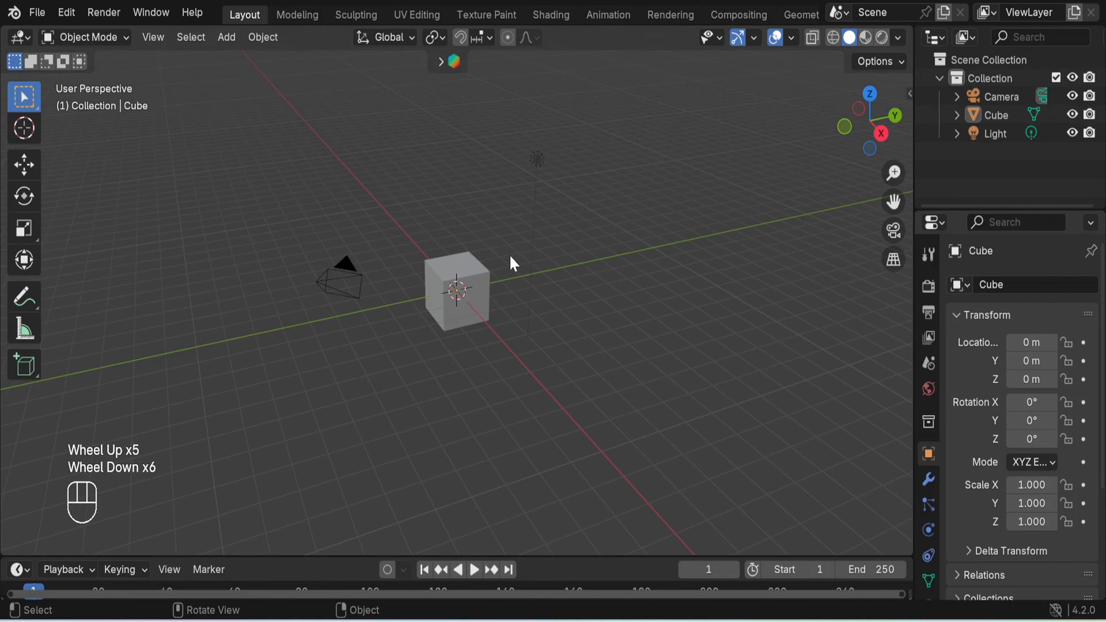
{"action": "scroll", "coordinate": [514, 263], "scroll_direction": "up", "scroll_amount": 9}
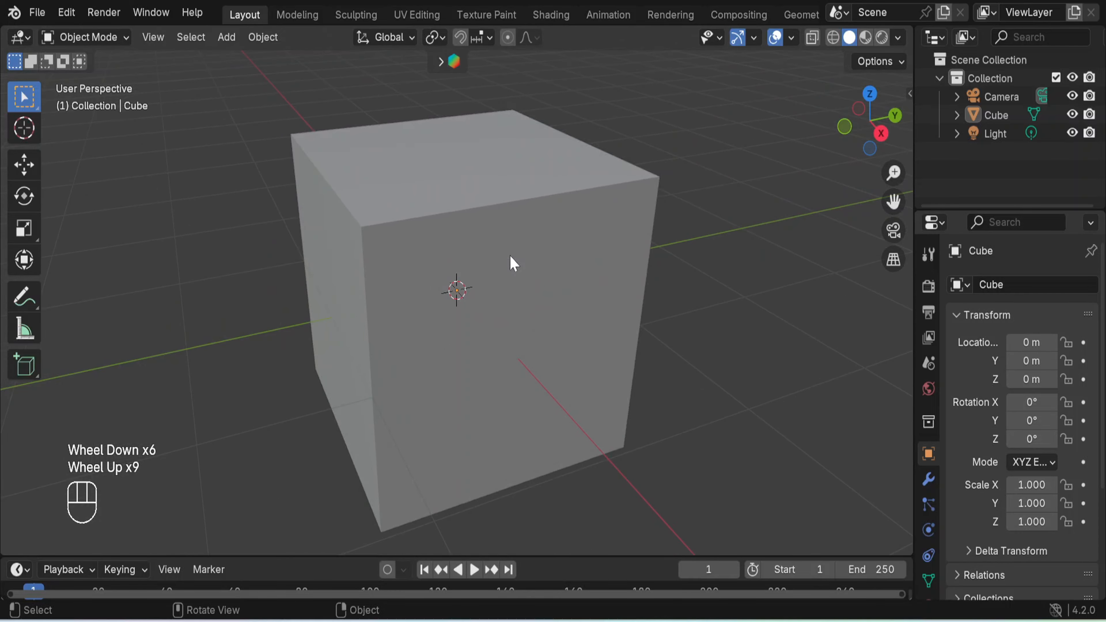
{"action": "scroll", "coordinate": [514, 264], "scroll_direction": "down", "scroll_amount": 2}
{"action": "scroll", "coordinate": [525, 263], "scroll_direction": "up", "scroll_amount": 2}
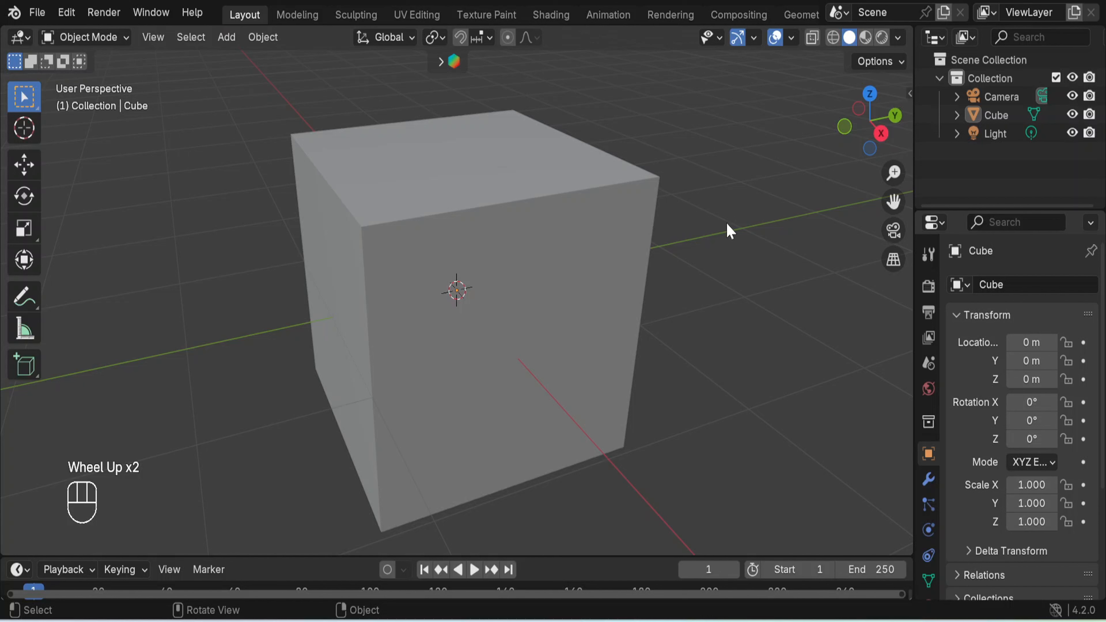
Put the default cube into Edit Mode with face selection active.
{"action": "left_click", "coordinate": [521, 217]}
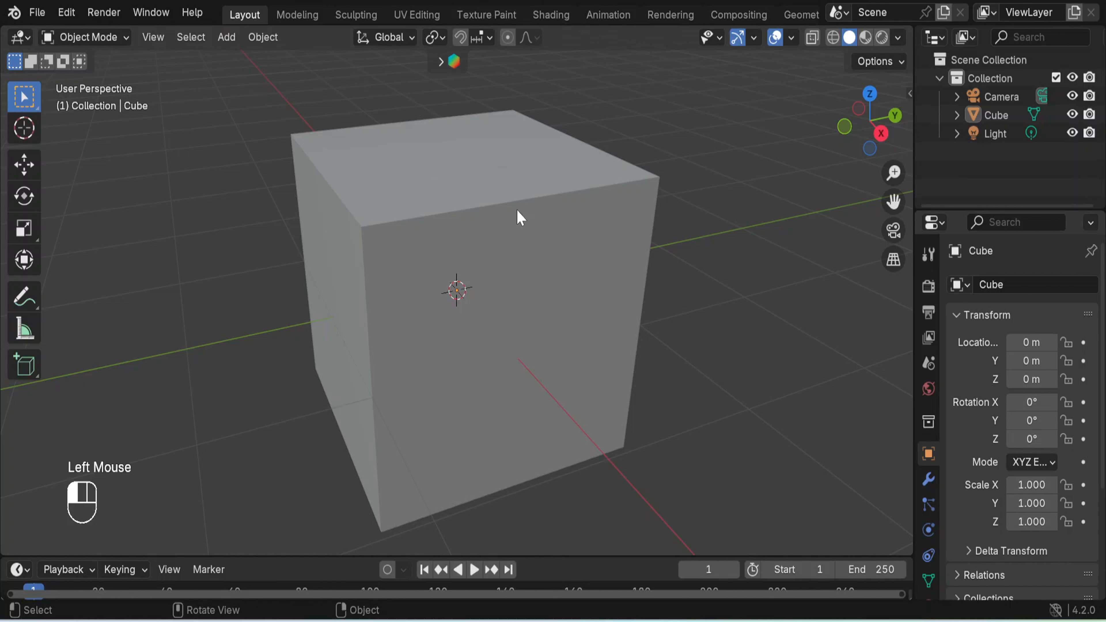
{"action": "left_click", "coordinate": [117, 38]}
{"action": "left_click", "coordinate": [119, 77]}
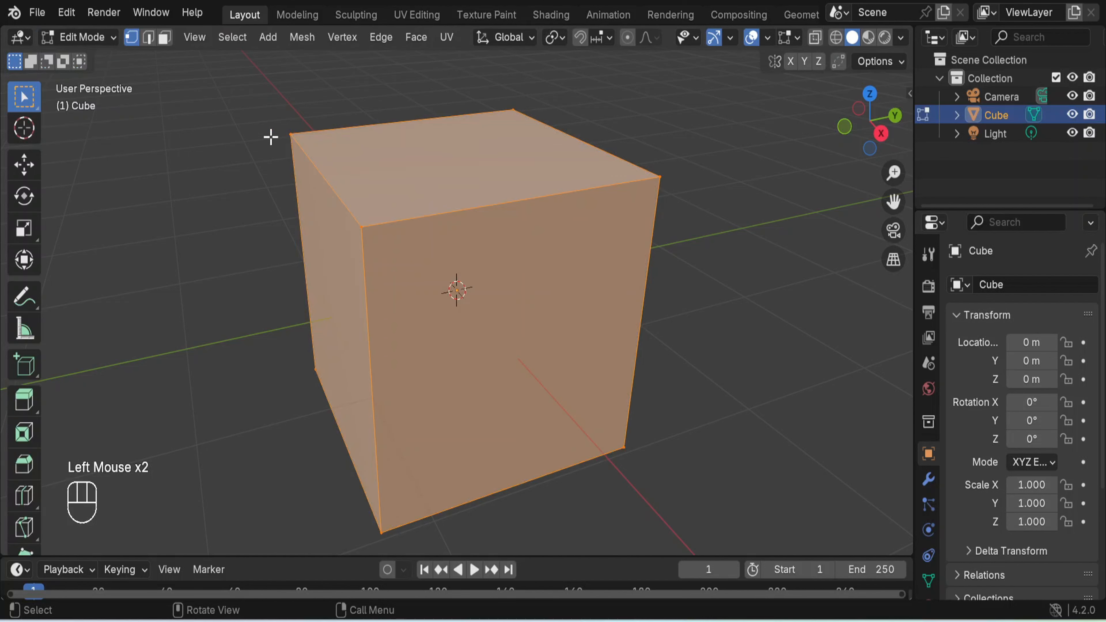
{"action": "scroll", "coordinate": [426, 178], "scroll_direction": "down", "scroll_amount": 1}
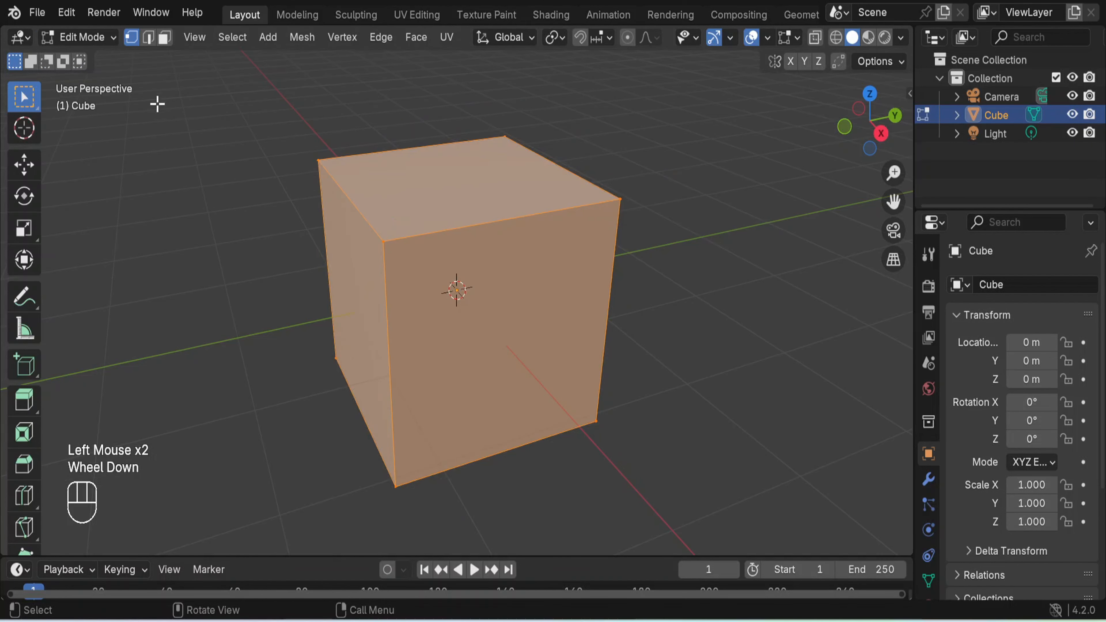
{"action": "left_click", "coordinate": [167, 42]}
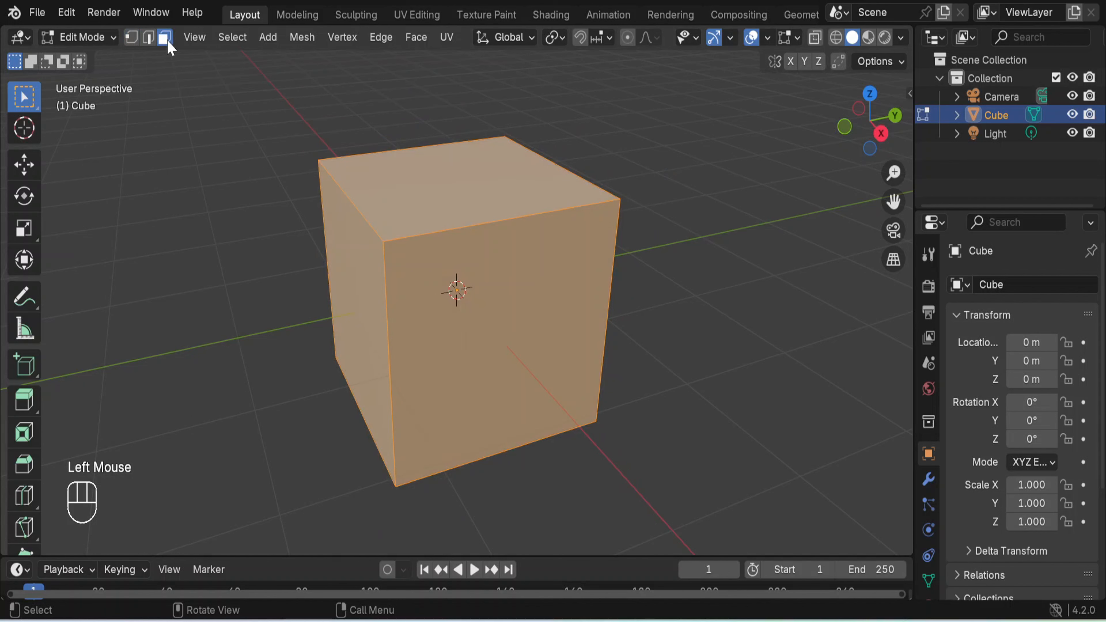
Delete the cube's top face and its two near side faces, and return to Object Mode.
{"action": "left_click", "coordinate": [560, 243]}
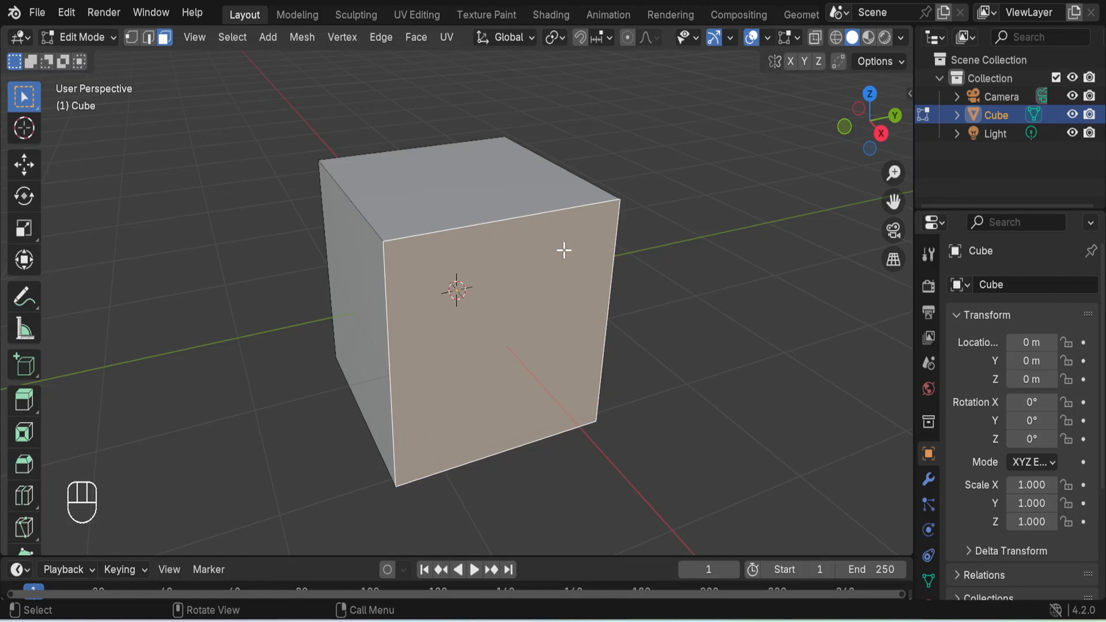
{"action": "left_click", "coordinate": [333, 250], "text": "shift"}
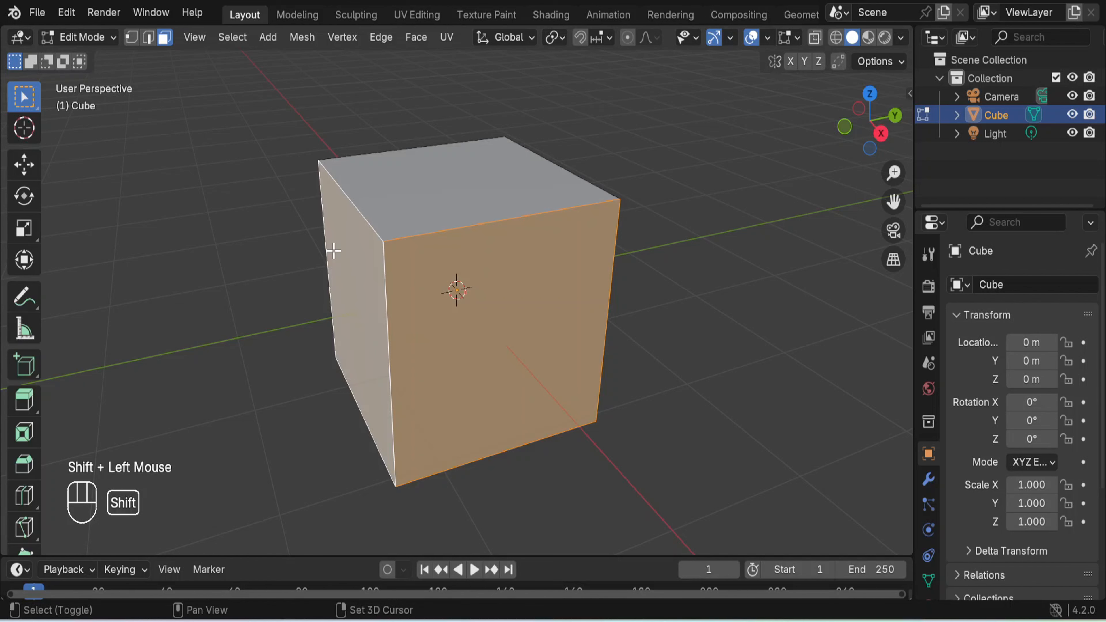
{"action": "left_click", "coordinate": [439, 199], "text": "shift"}
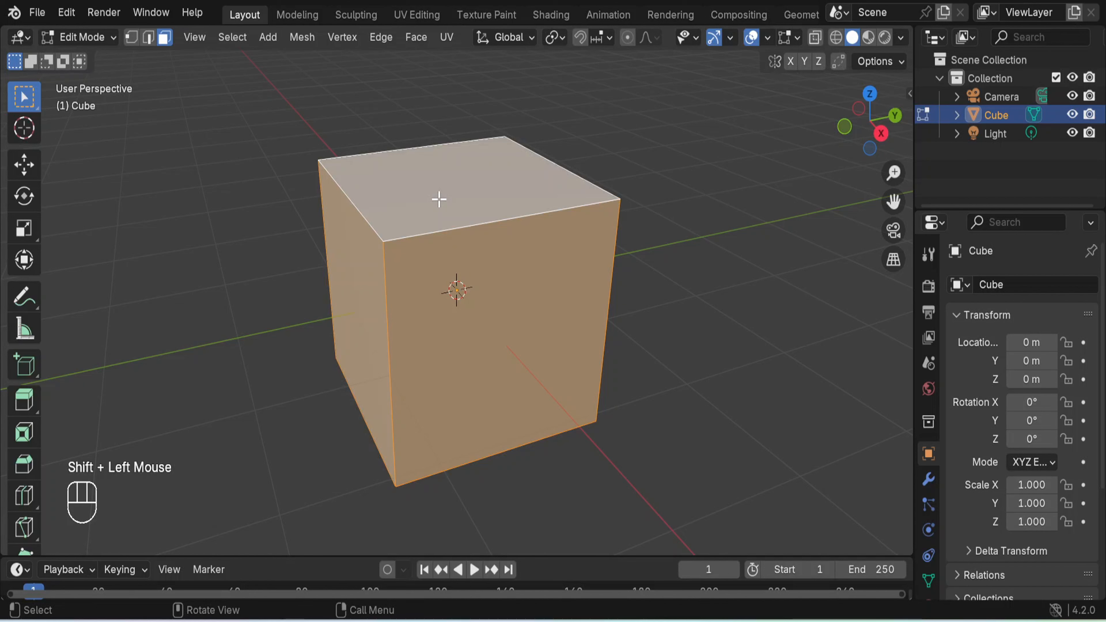
{"action": "right_click", "coordinate": [439, 199]}
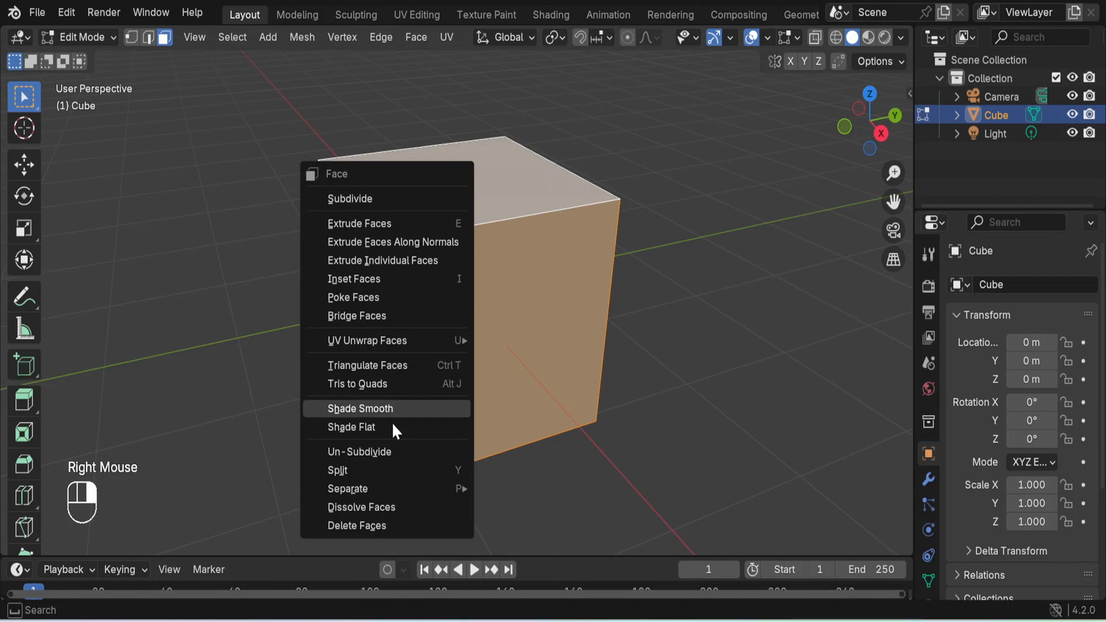
{"action": "left_click", "coordinate": [389, 527]}
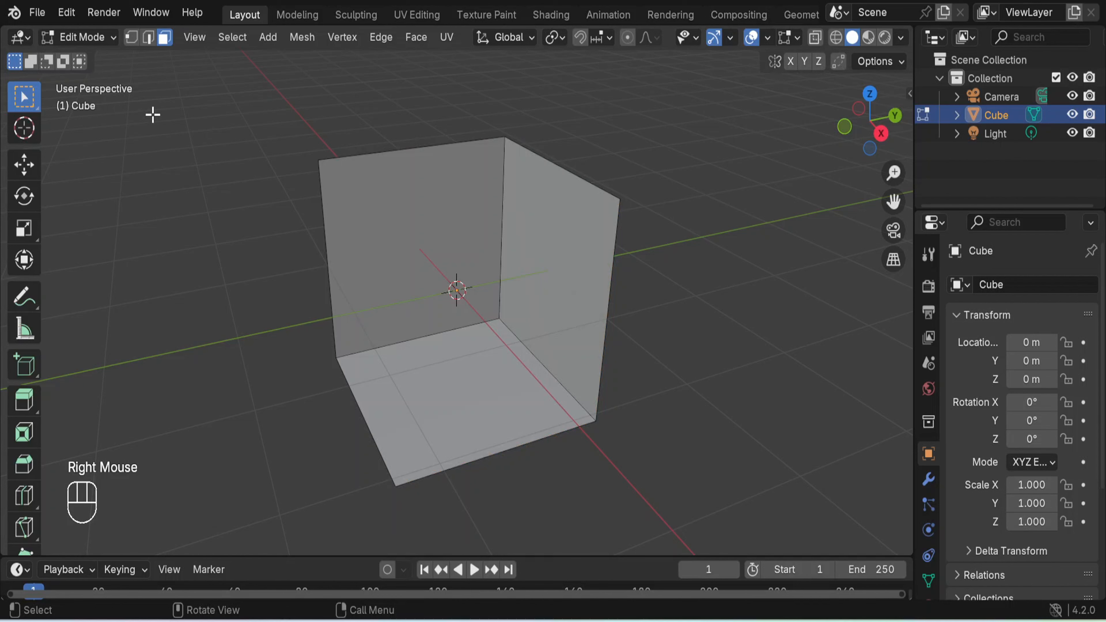
{"action": "left_click", "coordinate": [104, 43]}
{"action": "left_click", "coordinate": [87, 55]}
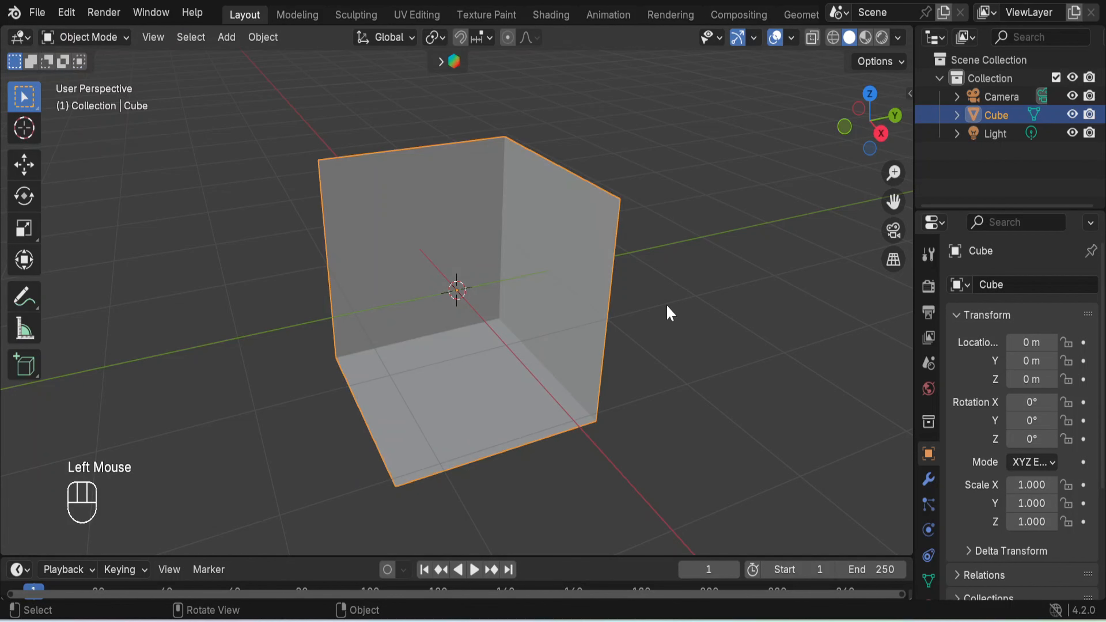
{"action": "middle_click_drag", "start_coordinate": [745, 355], "coordinate": [818, 339]}
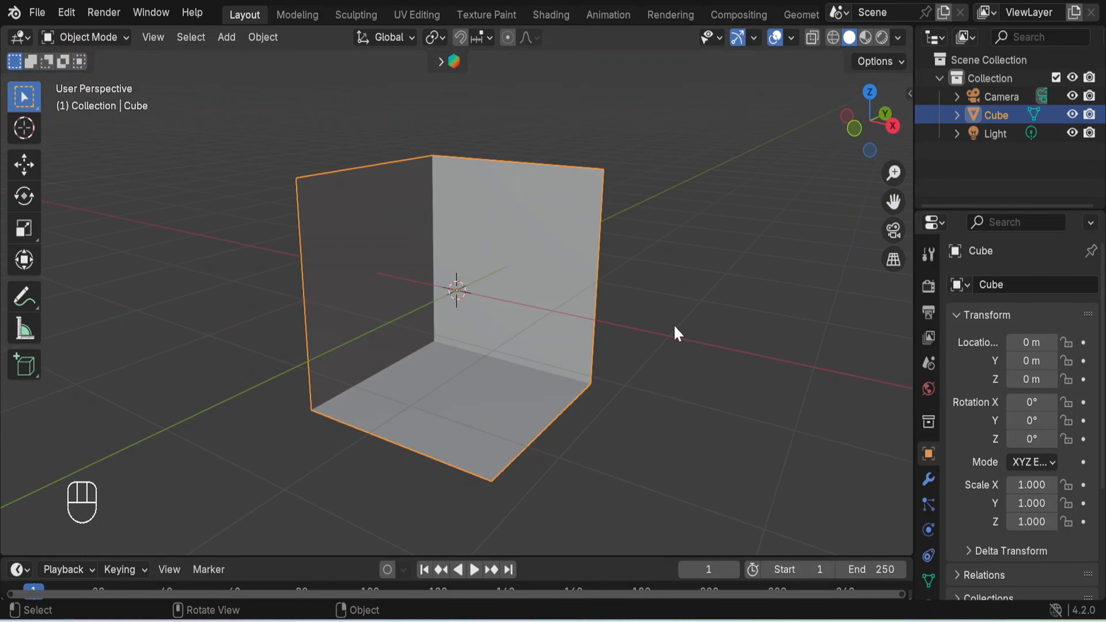
{"action": "middle_click_drag", "start_coordinate": [674, 331], "coordinate": [611, 368]}
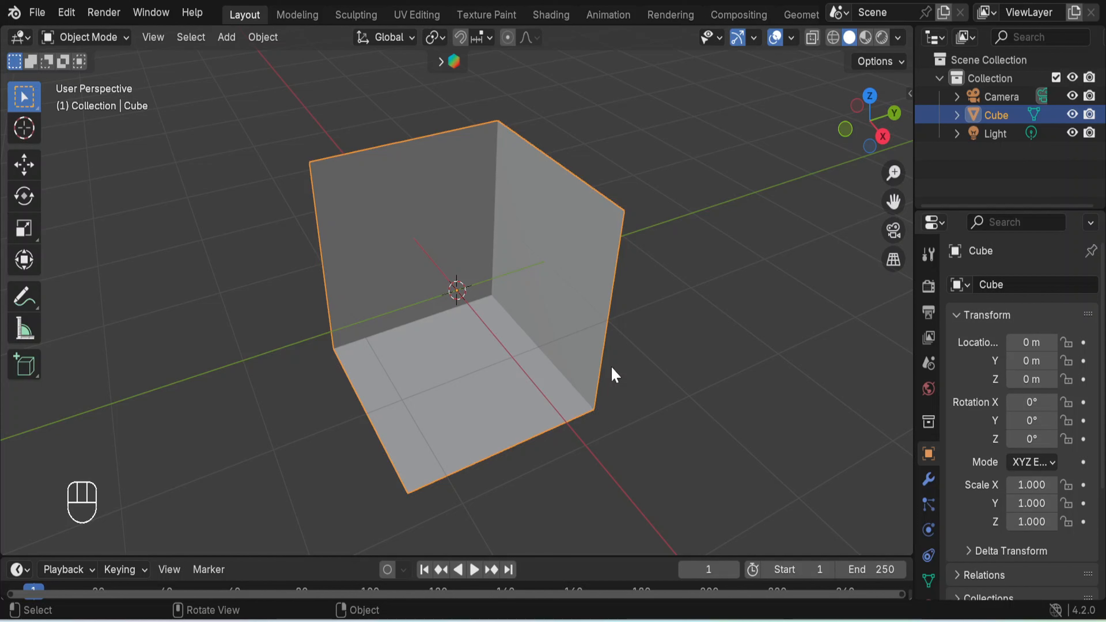
{"action": "key", "text": "g"}
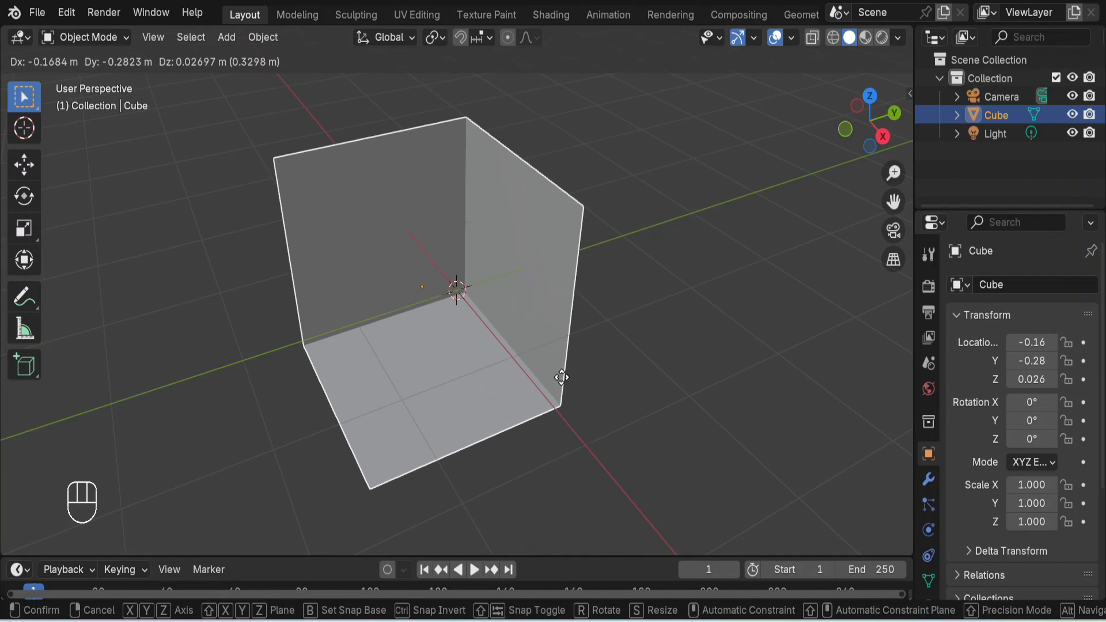
{"action": "key", "text": "Escape"}
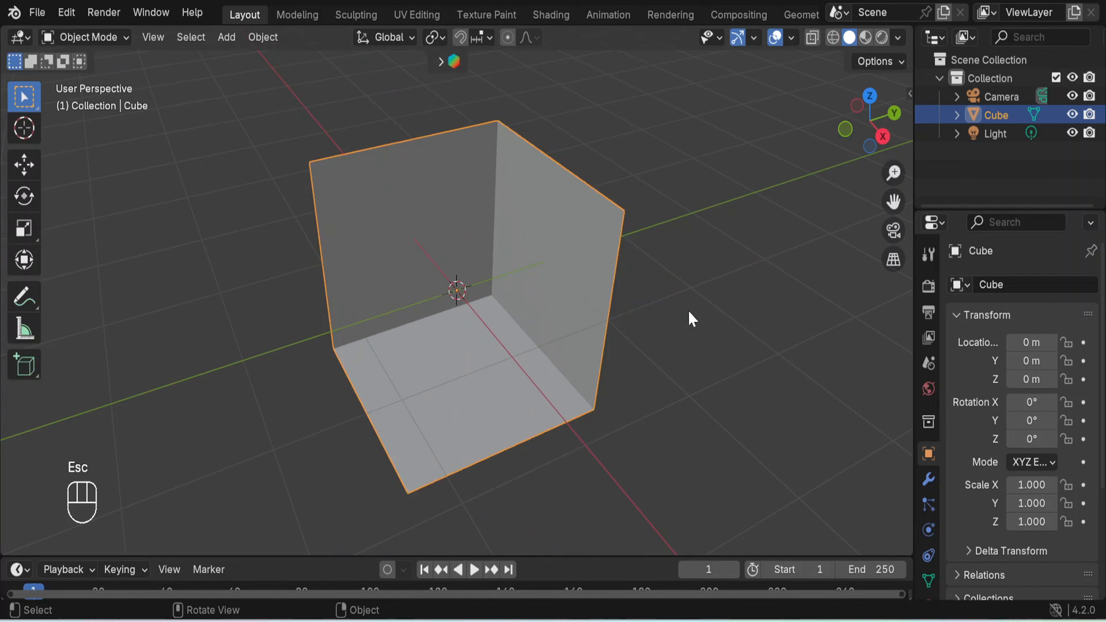
{"action": "middle_click_drag", "start_coordinate": [673, 386], "coordinate": [698, 383]}
{"action": "scroll", "coordinate": [692, 381], "scroll_direction": "up", "scroll_amount": 3}
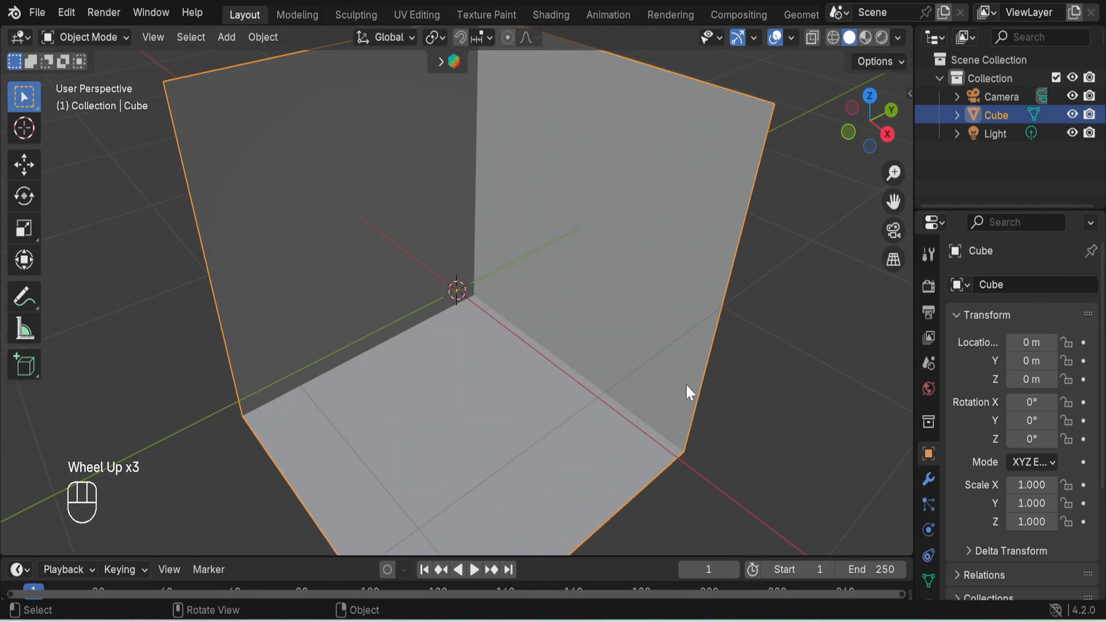
{"action": "scroll", "coordinate": [686, 387], "scroll_direction": "down", "scroll_amount": 3}
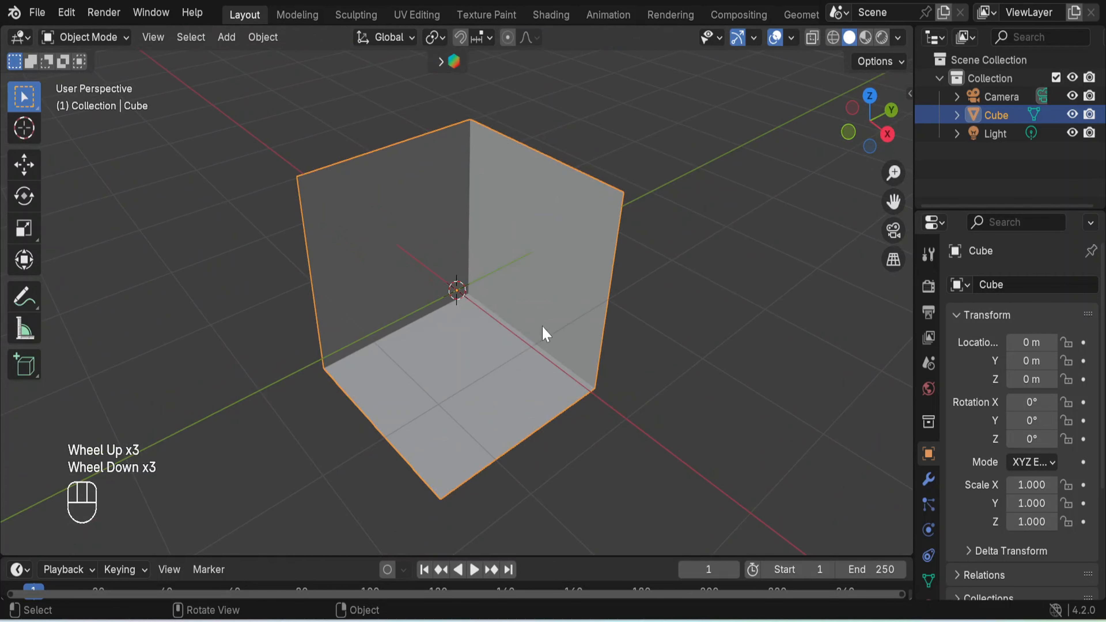
Separate the floor face from the two walls as its own object by selection, and return to Object Mode.
{"action": "left_click", "coordinate": [426, 212]}
{"action": "left_click", "coordinate": [103, 39]}
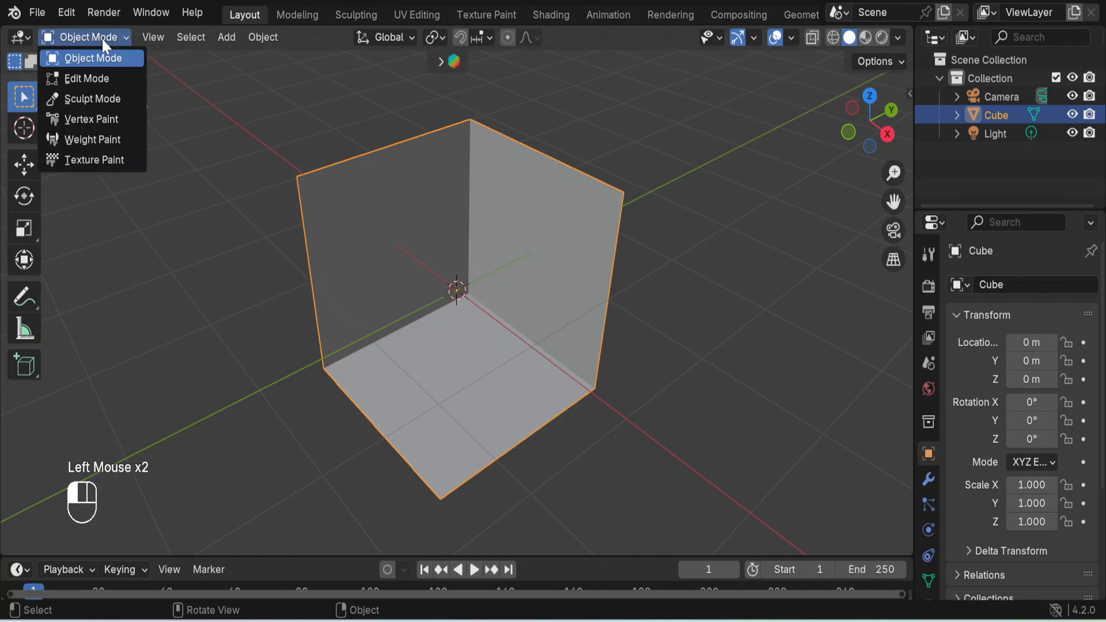
{"action": "left_click", "coordinate": [105, 80]}
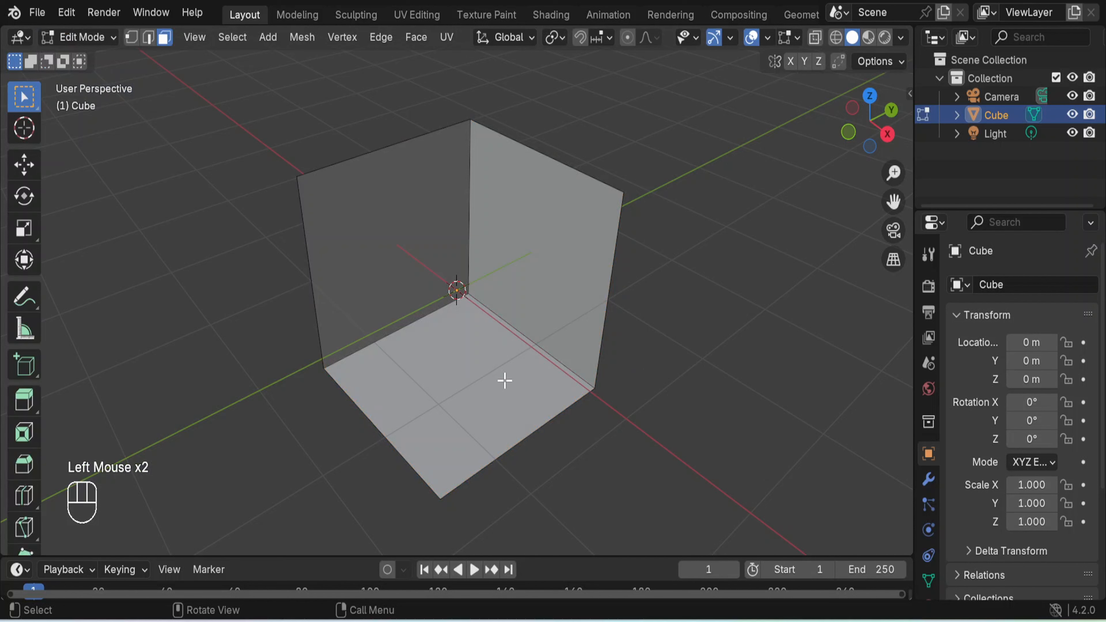
{"action": "left_click", "coordinate": [494, 401]}
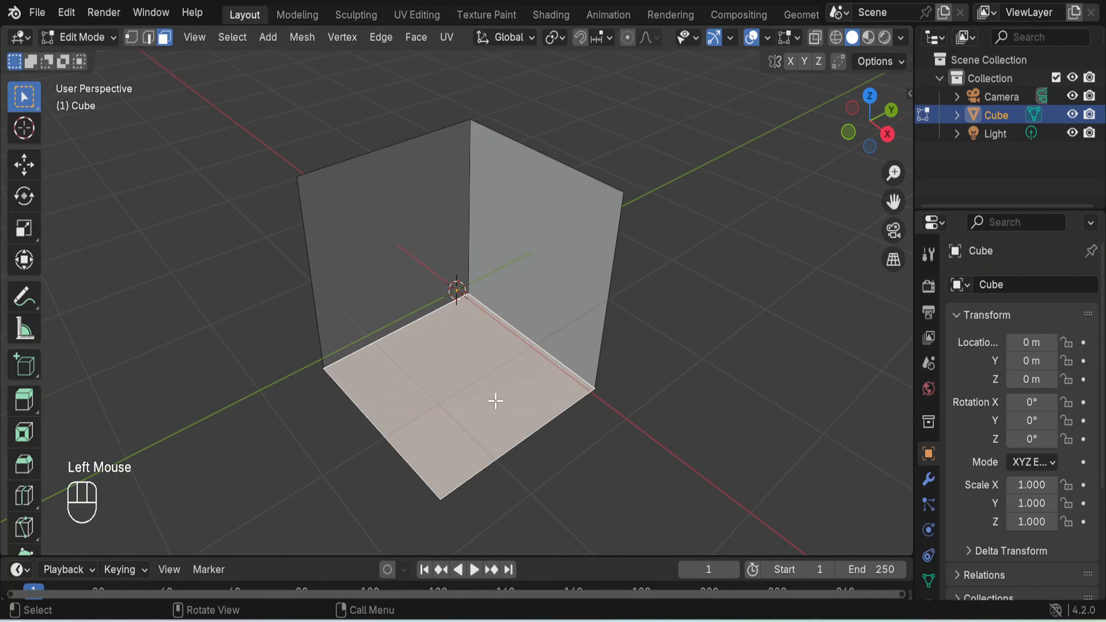
{"action": "key", "text": "p"}
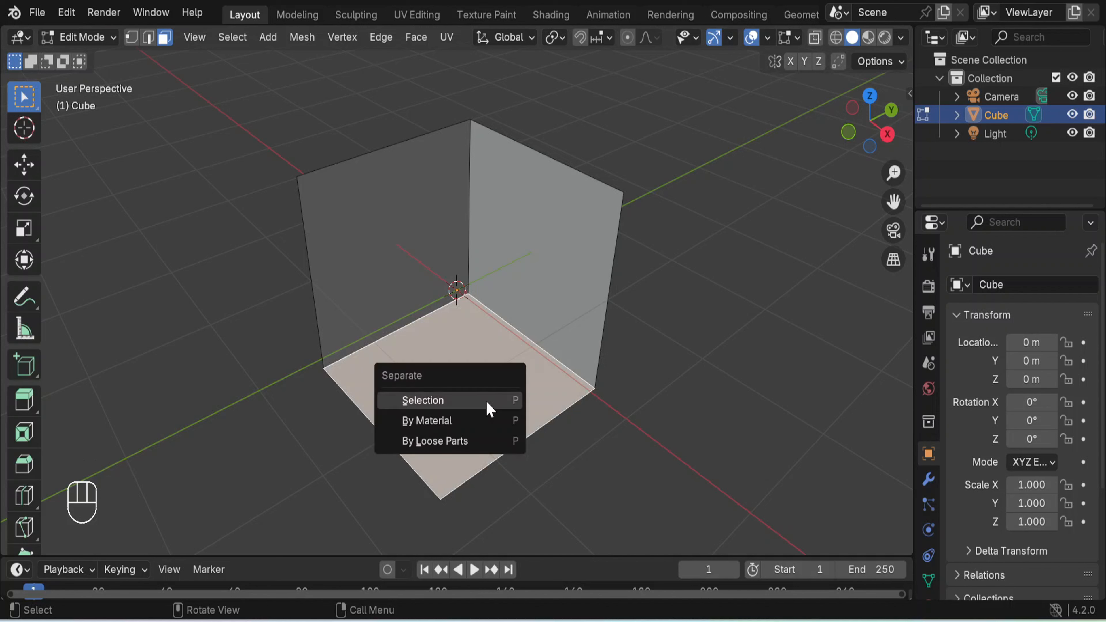
{"action": "left_click", "coordinate": [485, 400]}
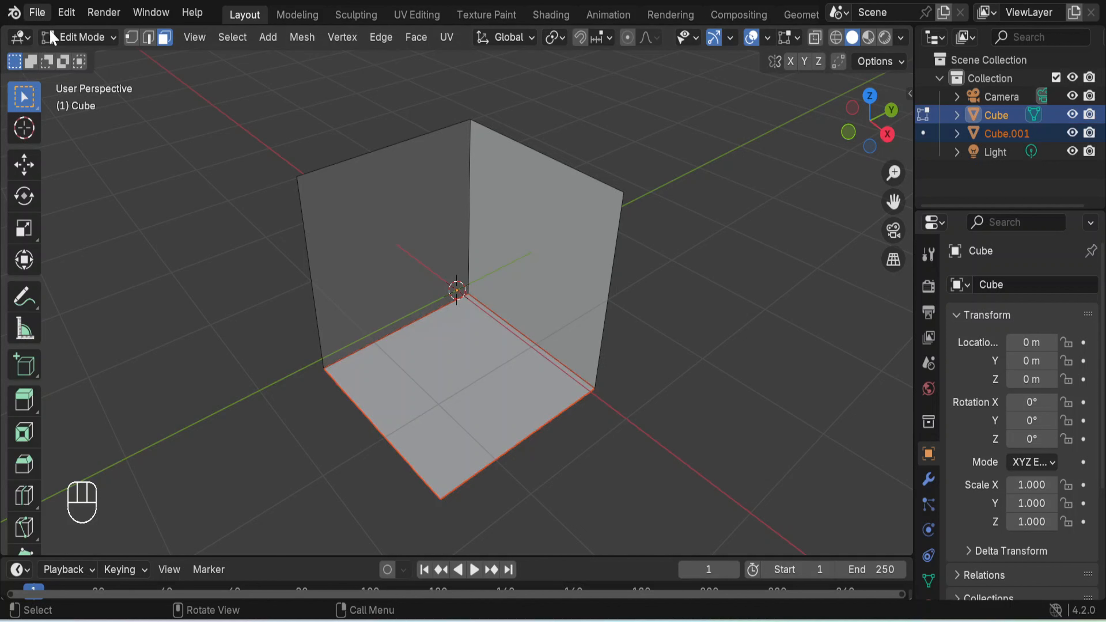
{"action": "left_click", "coordinate": [83, 37]}
{"action": "left_click", "coordinate": [85, 56]}
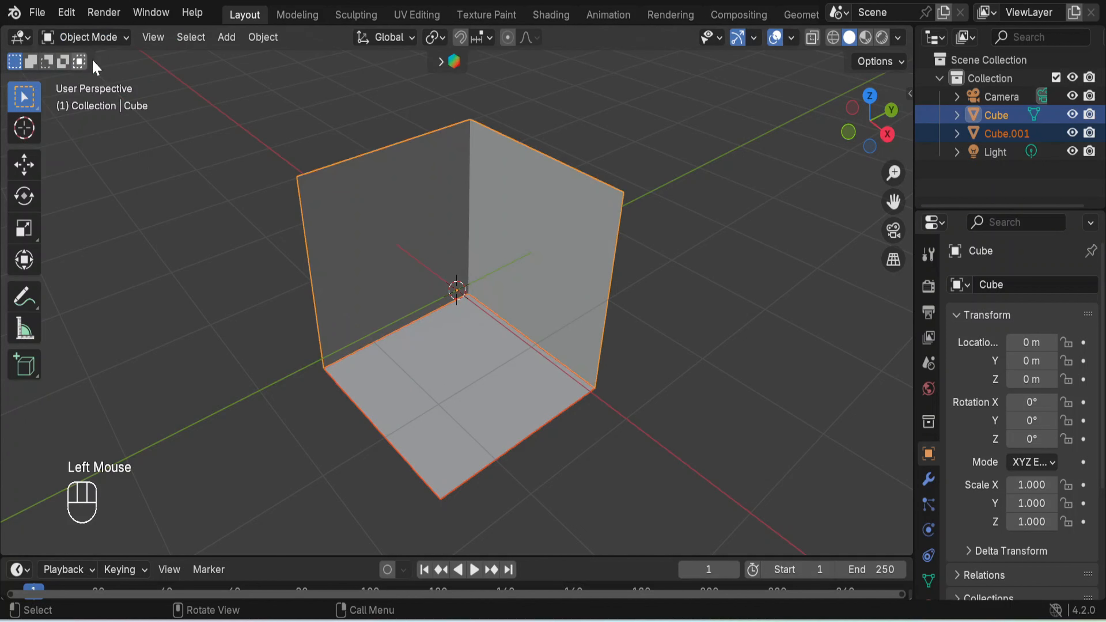
Try moving the separated floor and the walls independently of each other, cancelling each move.
{"action": "left_click", "coordinate": [672, 355]}
{"action": "left_click", "coordinate": [529, 364]}
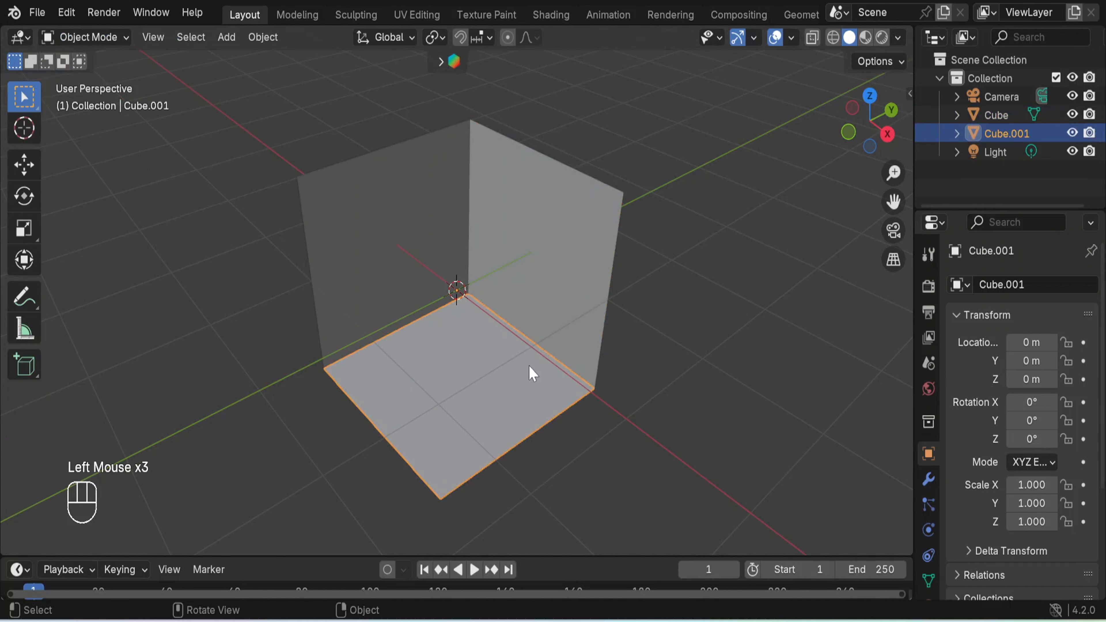
{"action": "key", "text": "g"}
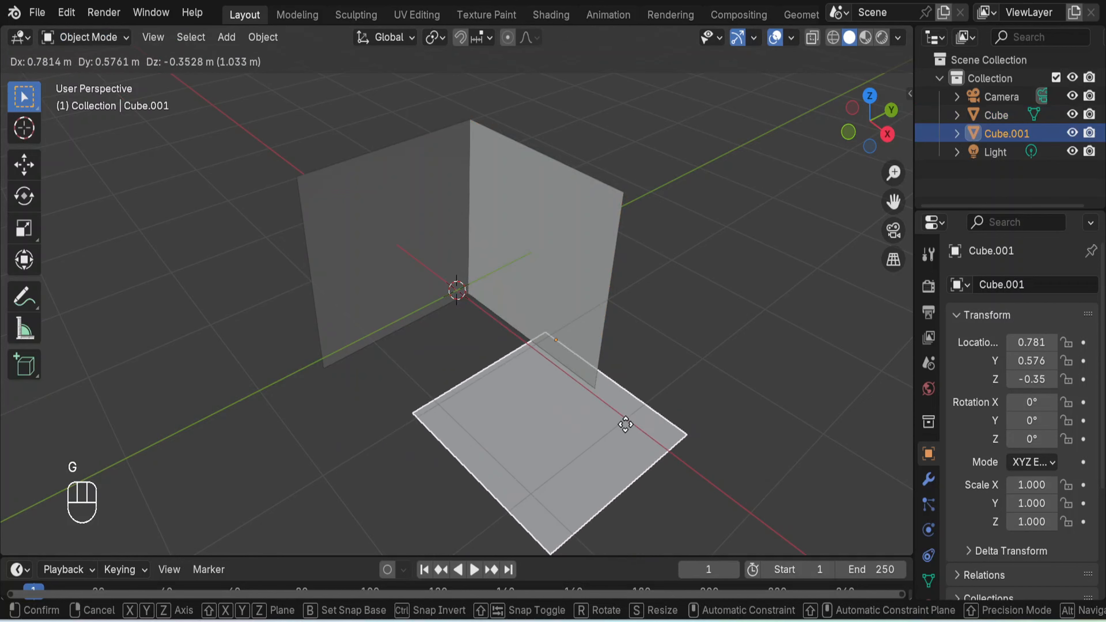
{"action": "key", "text": "Escape"}
{"action": "left_click", "coordinate": [420, 239]}
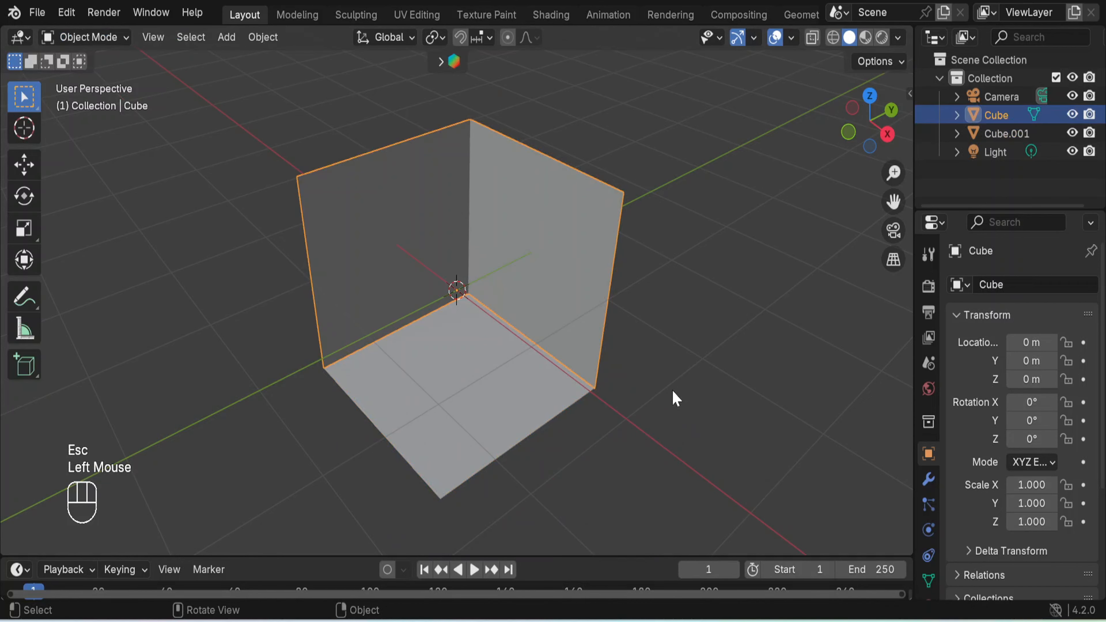
{"action": "key", "text": "g"}
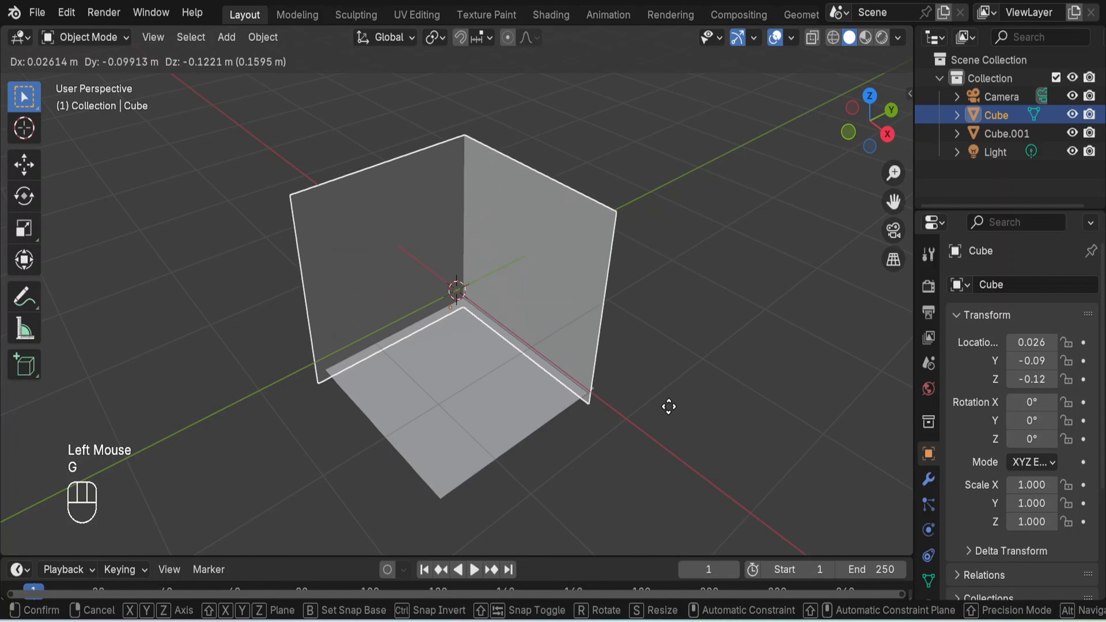
{"action": "key", "text": "Escape"}
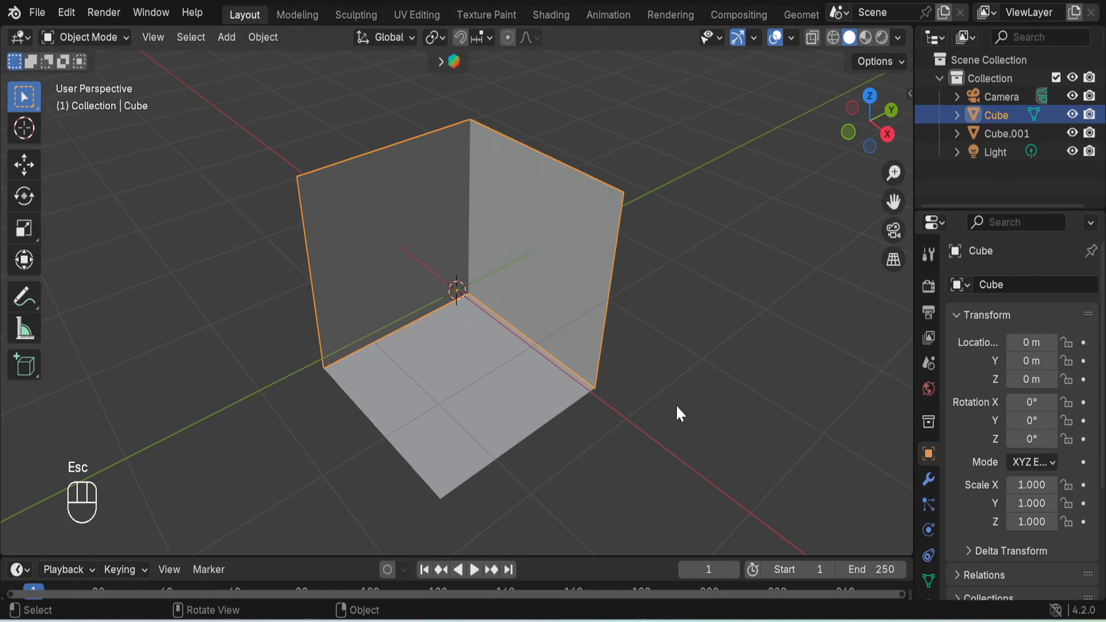
Try raising only the walls about 1.03 m along Z in front view, and undo the move.
{"action": "scroll", "coordinate": [676, 406], "scroll_direction": "down", "scroll_amount": 2}
{"action": "middle_click_drag", "start_coordinate": [676, 406], "coordinate": [621, 370]}
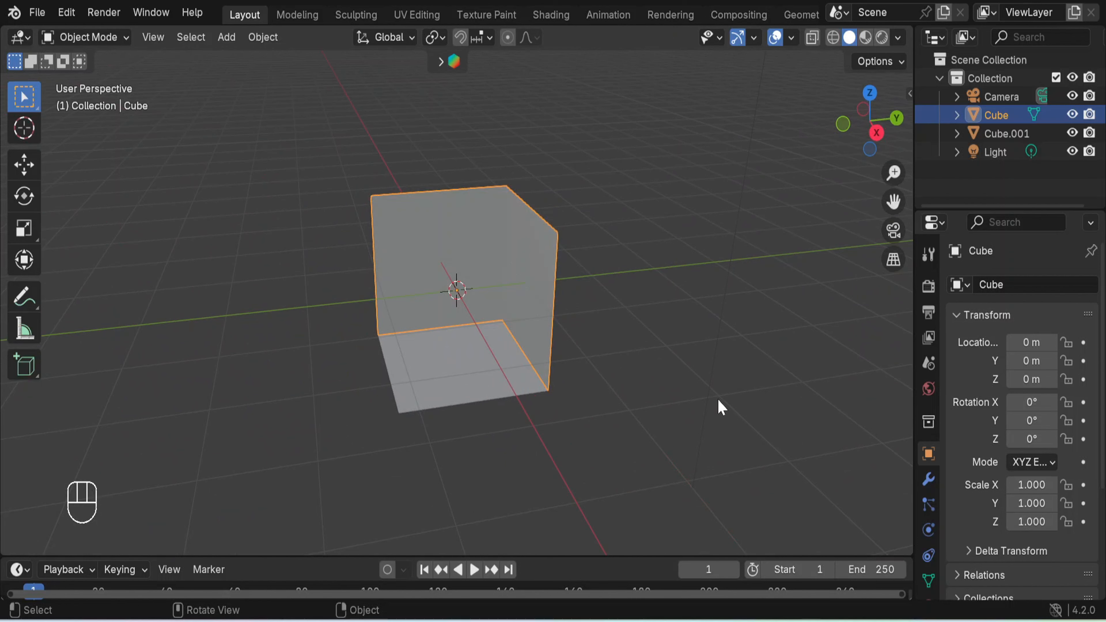
{"action": "mouse_move", "coordinate": [717, 399]}
{"action": "middle_mouse_down"}
{"action": "mouse_move", "coordinate": [674, 412]}
{"action": "mouse_move", "coordinate": [528, 416]}
{"action": "mouse_move", "coordinate": [733, 407]}
{"action": "middle_mouse_up"}
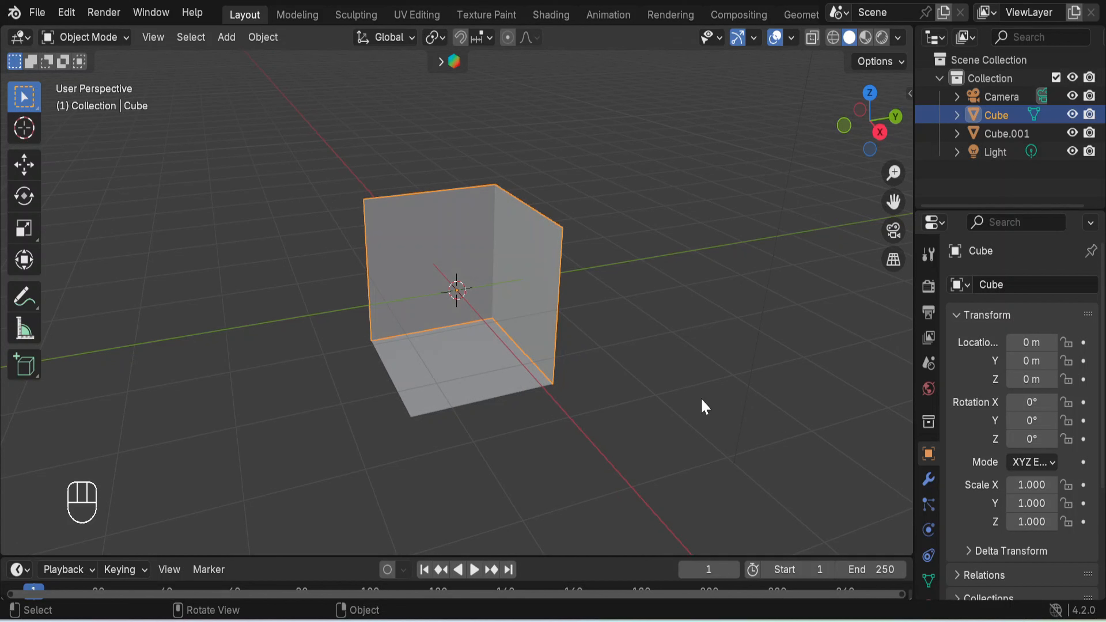
{"action": "left_click", "coordinate": [150, 38]}
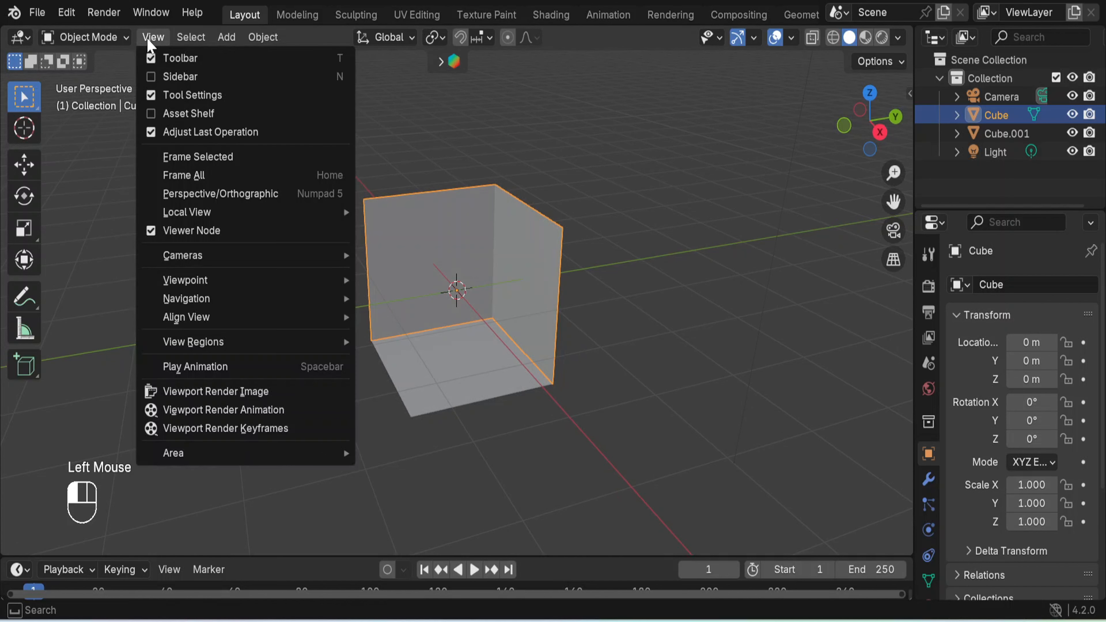
{"action": "mouse_move", "coordinate": [242, 288]}
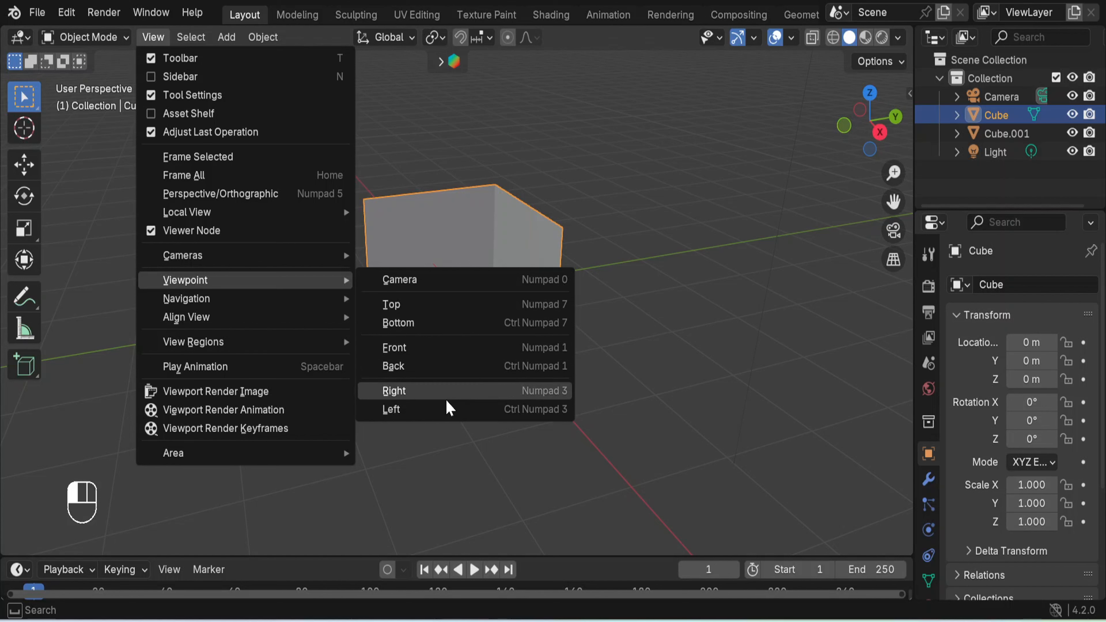
{"action": "left_click", "coordinate": [457, 347]}
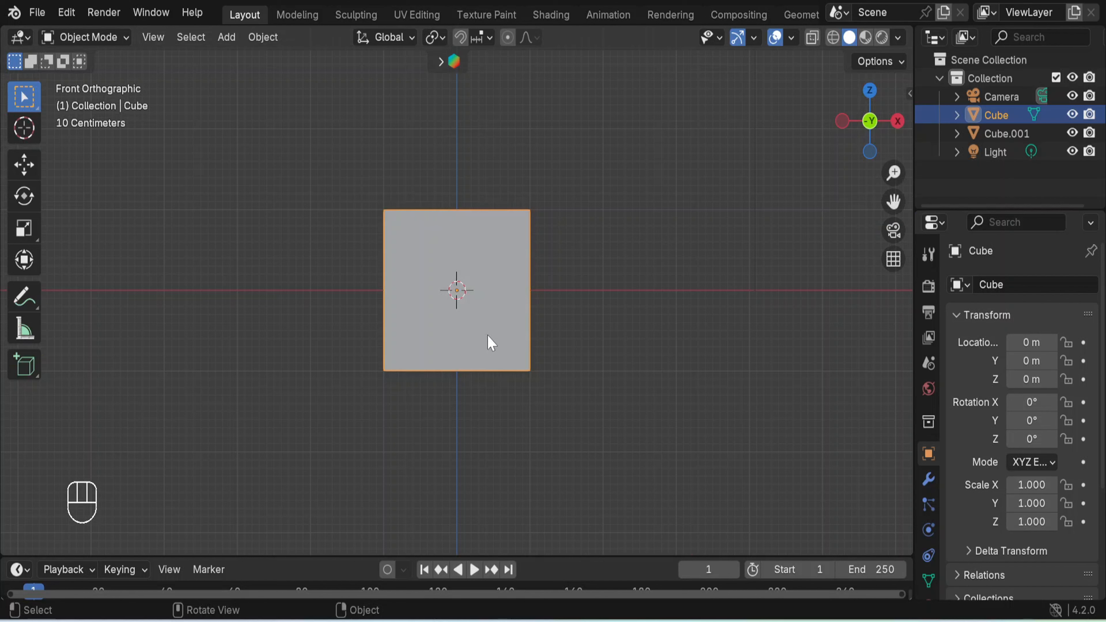
{"action": "key", "text": "g"}
{"action": "key", "text": "z"}
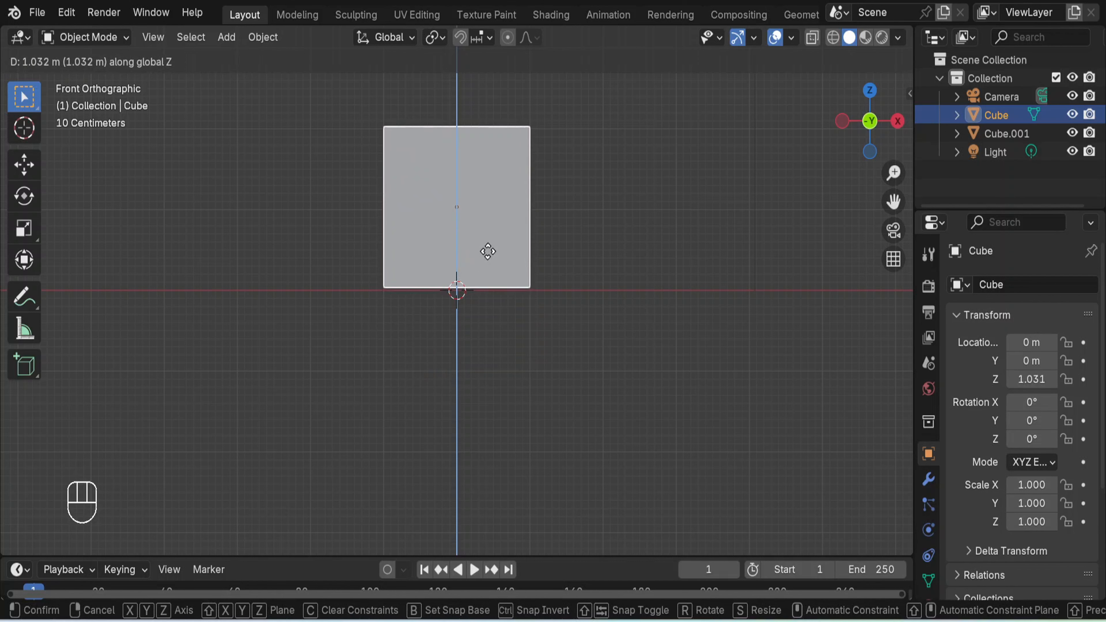
{"action": "left_click", "coordinate": [488, 252]}
{"action": "middle_click_drag", "start_coordinate": [582, 306], "coordinate": [677, 340]}
{"action": "key", "text": "ctrl+z"}
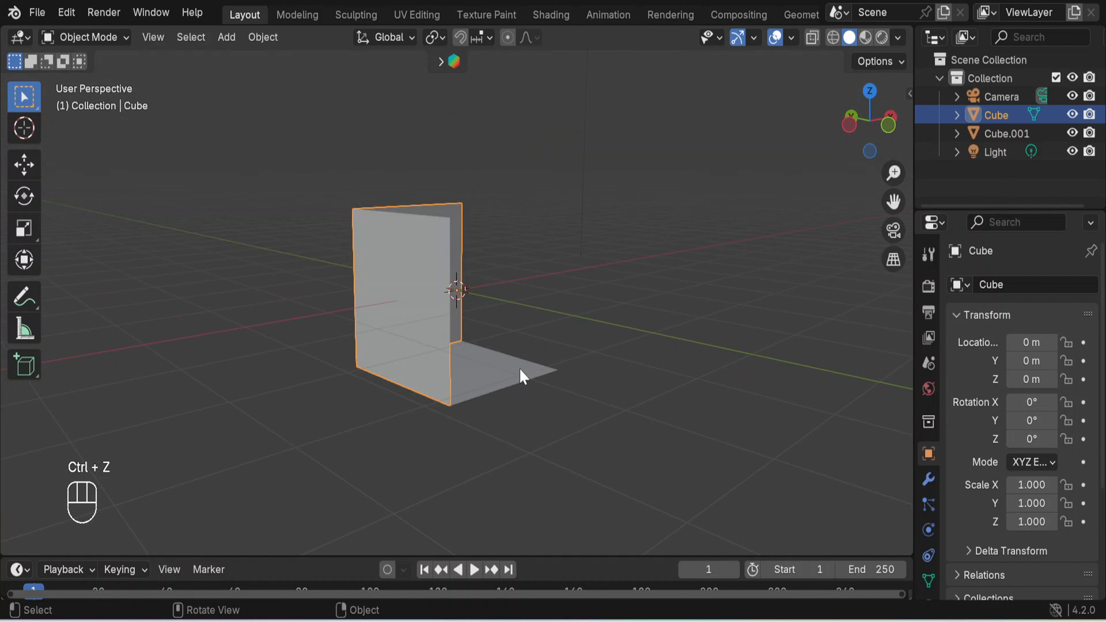
Raise all the objects together about 1.05 m along Z in front view, bringing the floor up to grid level, and clear the selection.
{"action": "key", "text": "a"}
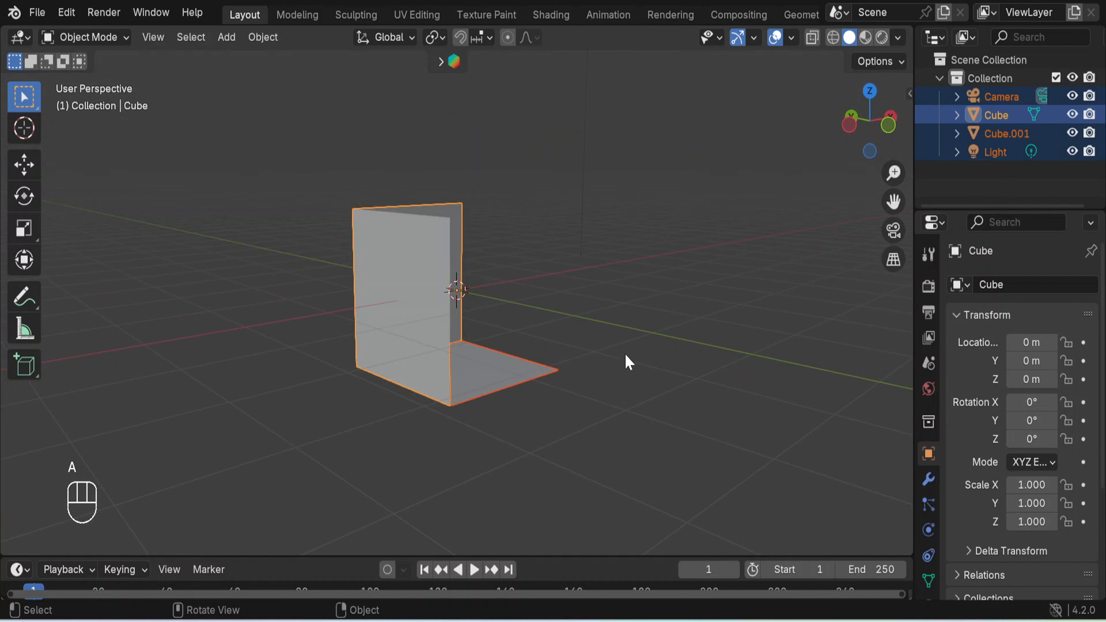
{"action": "key", "text": "KP_1"}
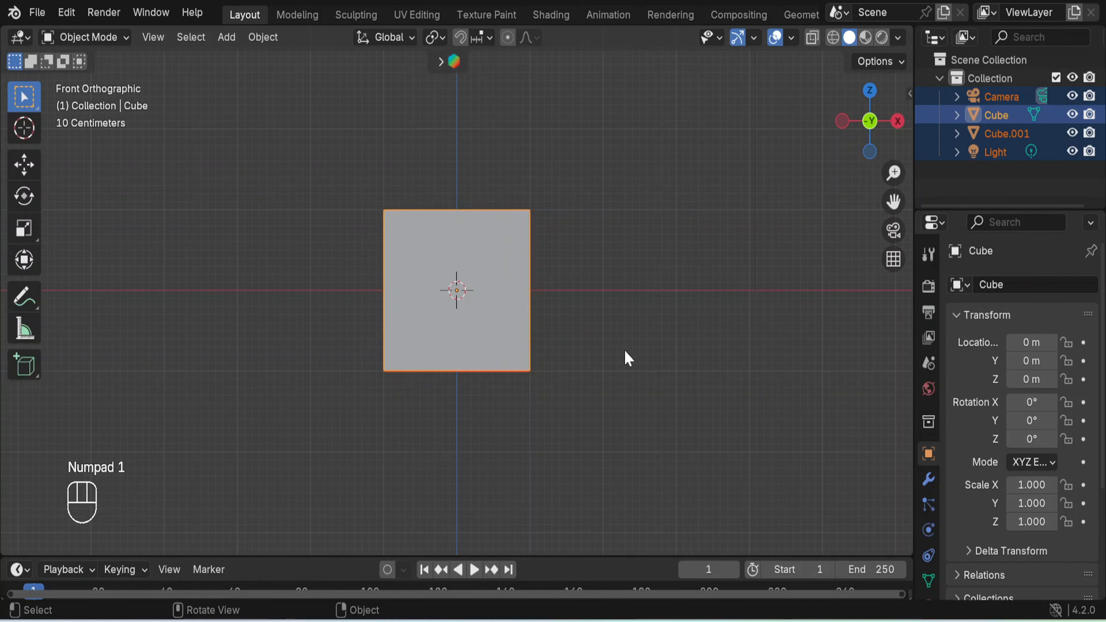
{"action": "key", "text": "g"}
{"action": "key", "text": "z"}
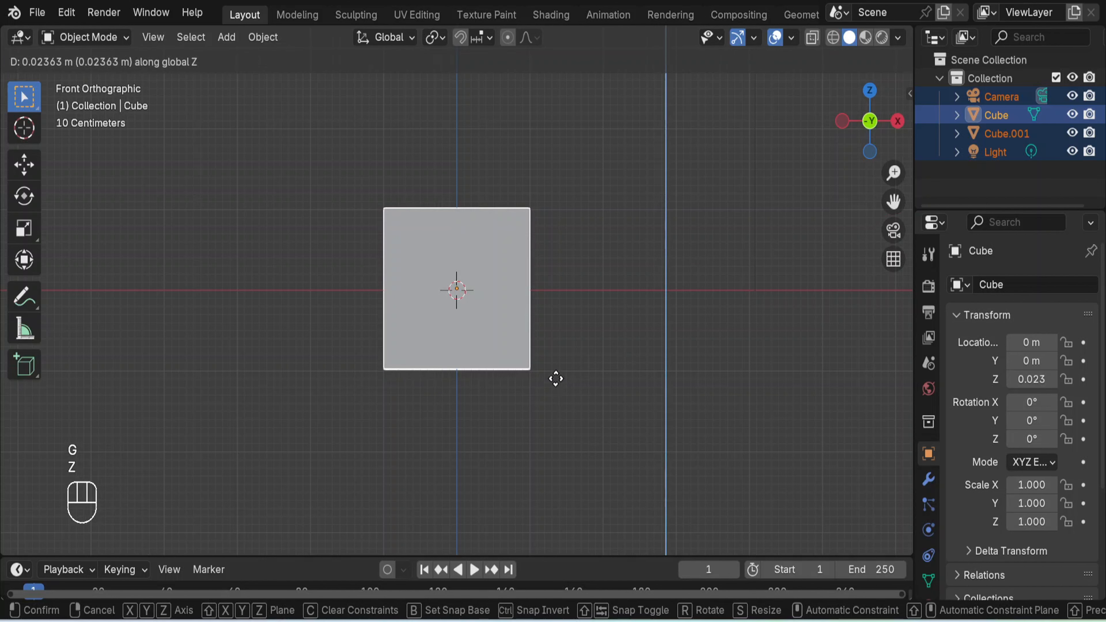
{"action": "left_click", "coordinate": [554, 299]}
{"action": "middle_click_drag", "start_coordinate": [592, 266], "coordinate": [427, 326]}
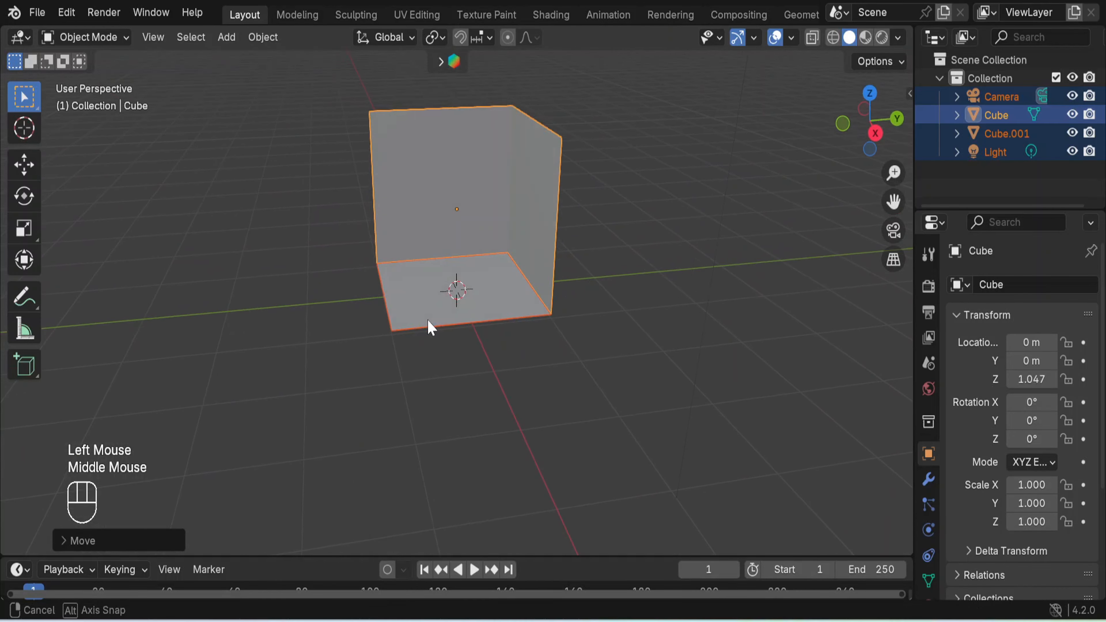
{"action": "scroll", "coordinate": [571, 242], "scroll_direction": "up", "scroll_amount": 5}
{"action": "scroll", "coordinate": [568, 271], "scroll_direction": "down", "scroll_amount": 3}
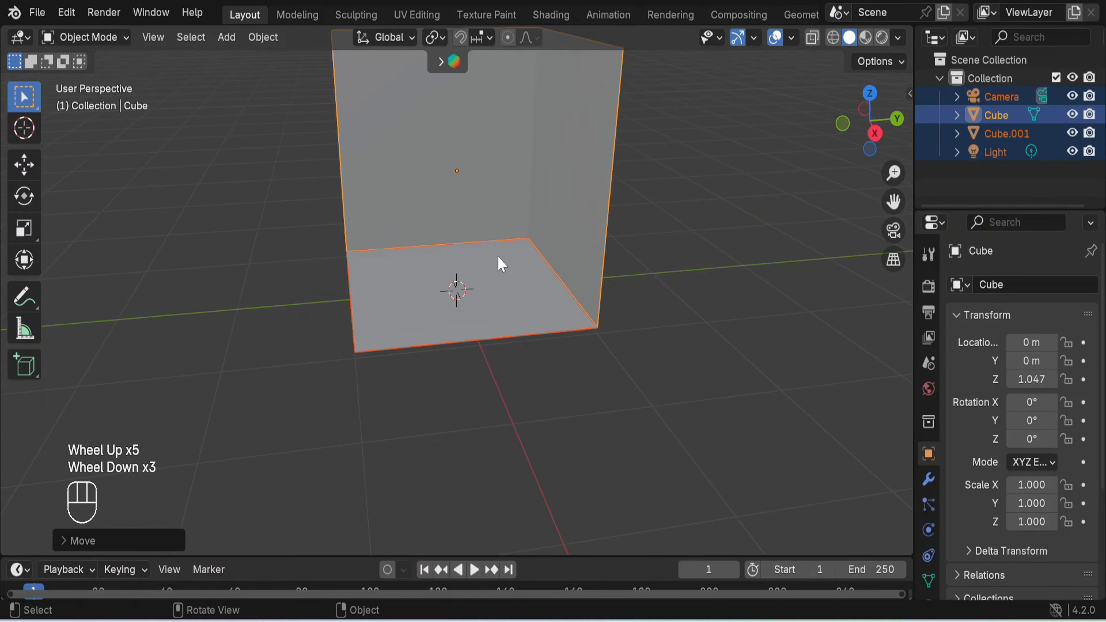
{"action": "middle_click_drag", "start_coordinate": [485, 271], "coordinate": [515, 289]}
{"action": "left_click", "coordinate": [714, 320]}
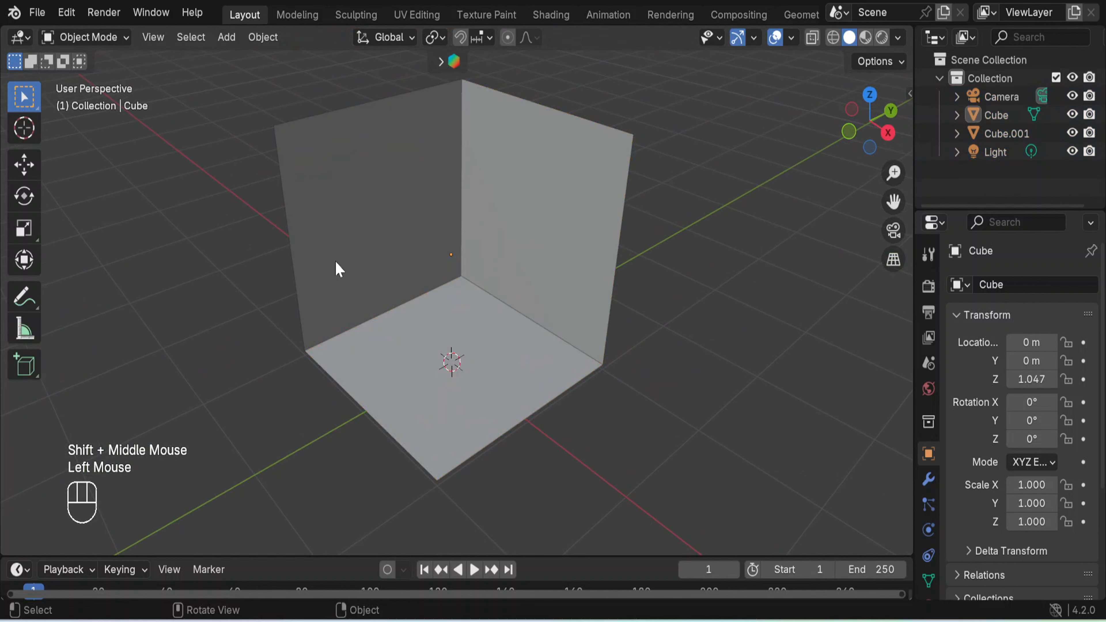
Put the floor object into Edit Mode and select its face in top view.
{"action": "left_click", "coordinate": [458, 356]}
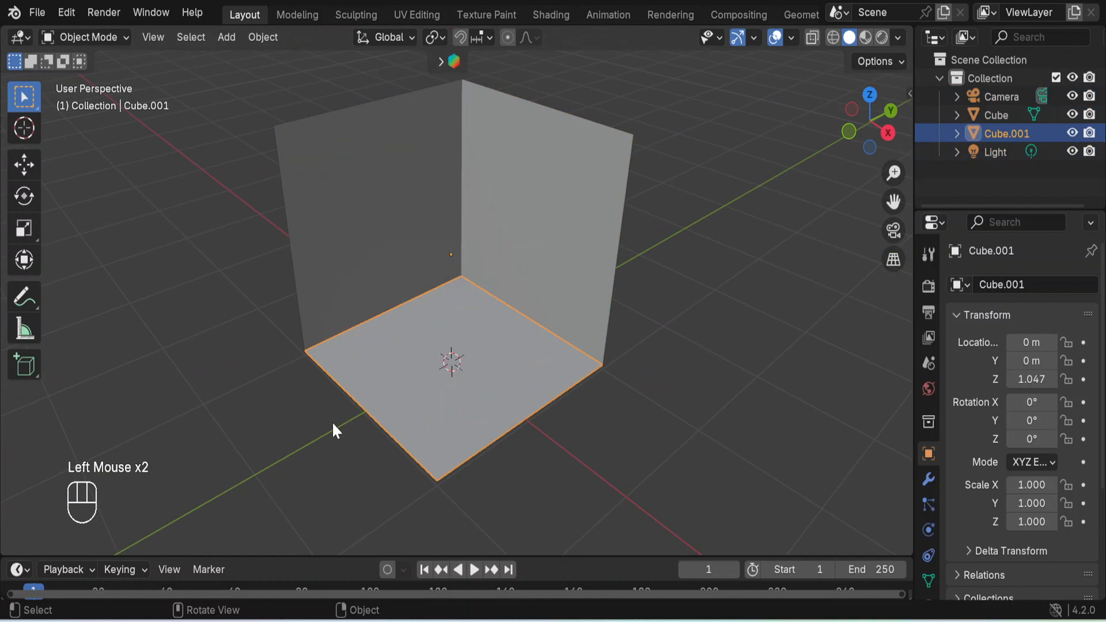
{"action": "left_click", "coordinate": [106, 39]}
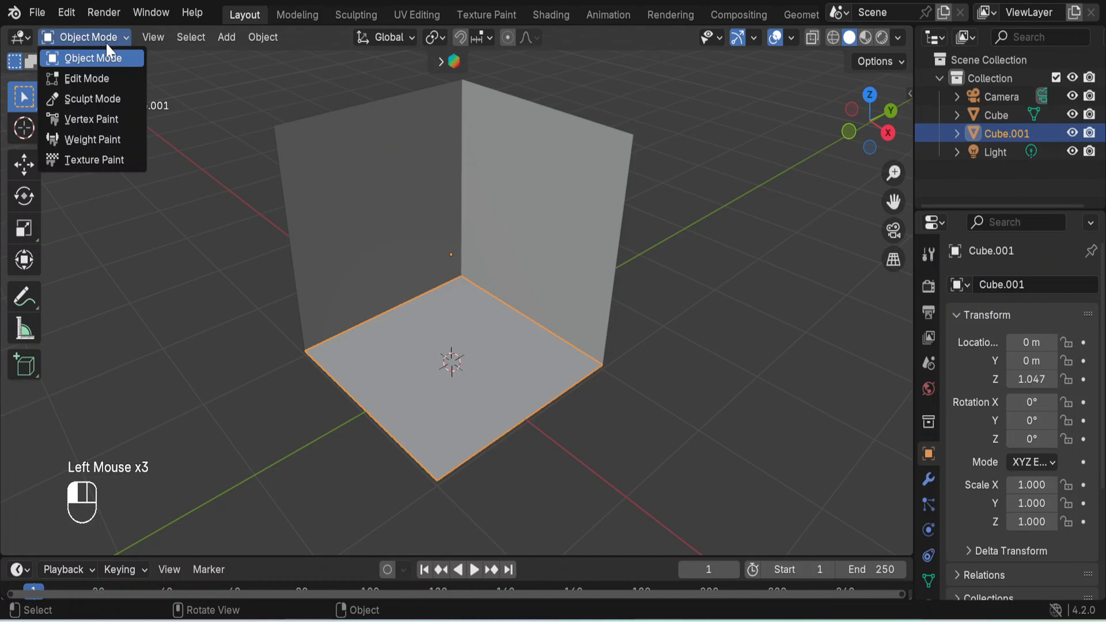
{"action": "left_click", "coordinate": [104, 79]}
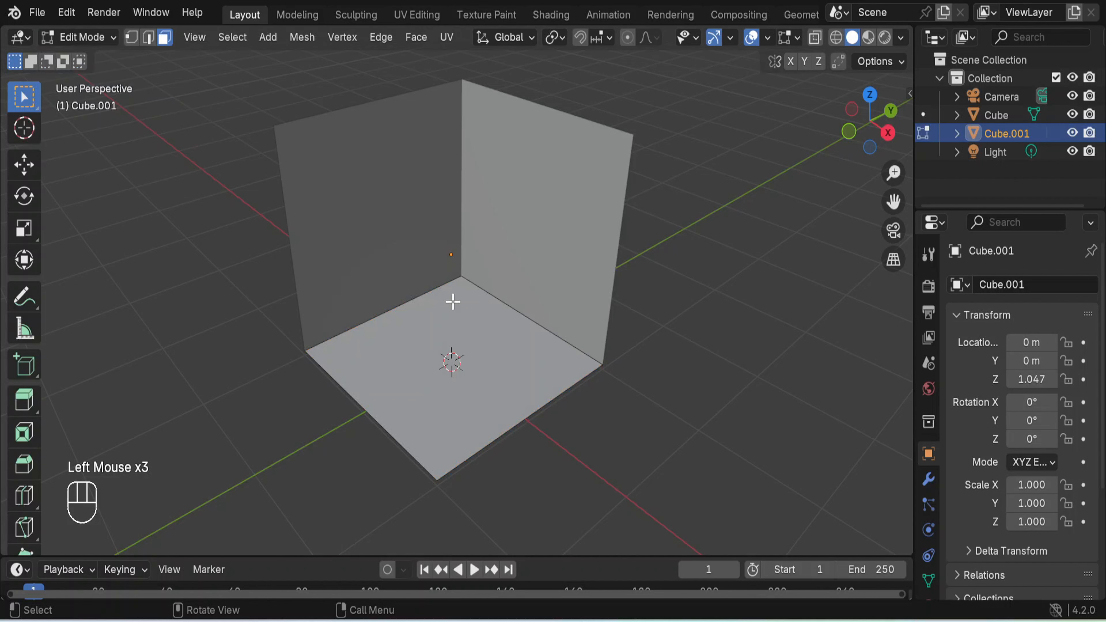
{"action": "left_click", "coordinate": [439, 338]}
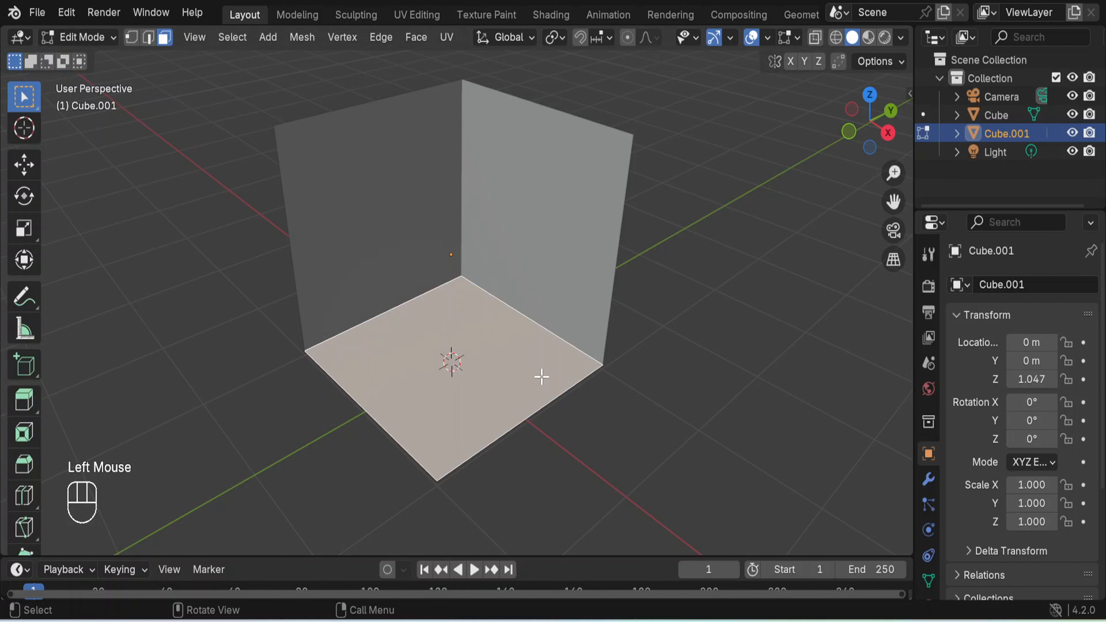
{"action": "key", "text": "KP_7"}
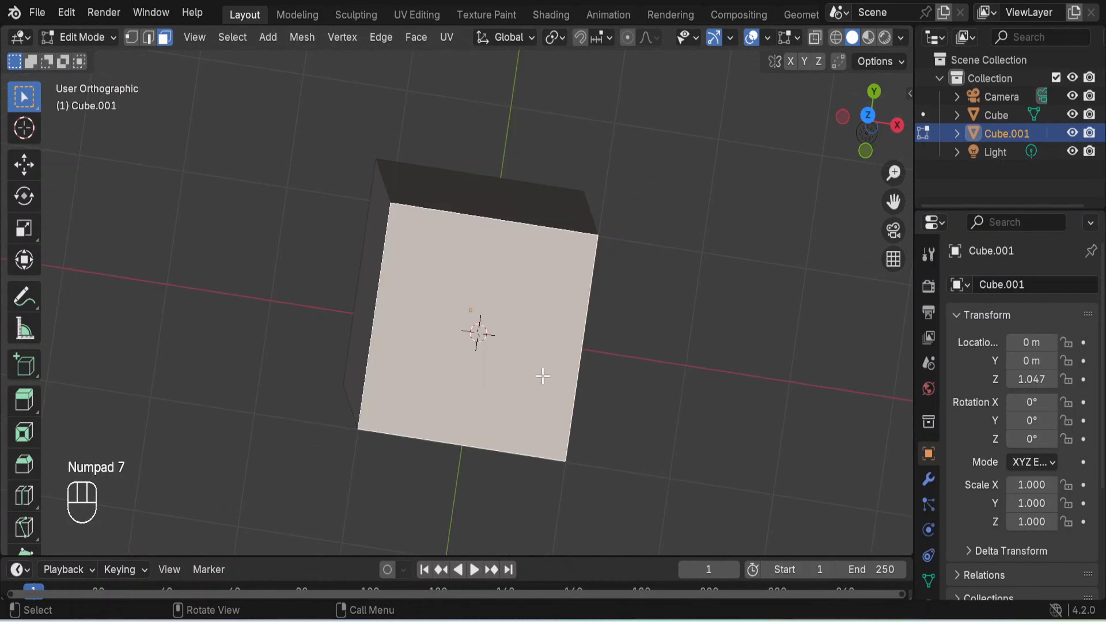
{"action": "scroll", "coordinate": [606, 321], "scroll_direction": "up", "scroll_amount": 2}
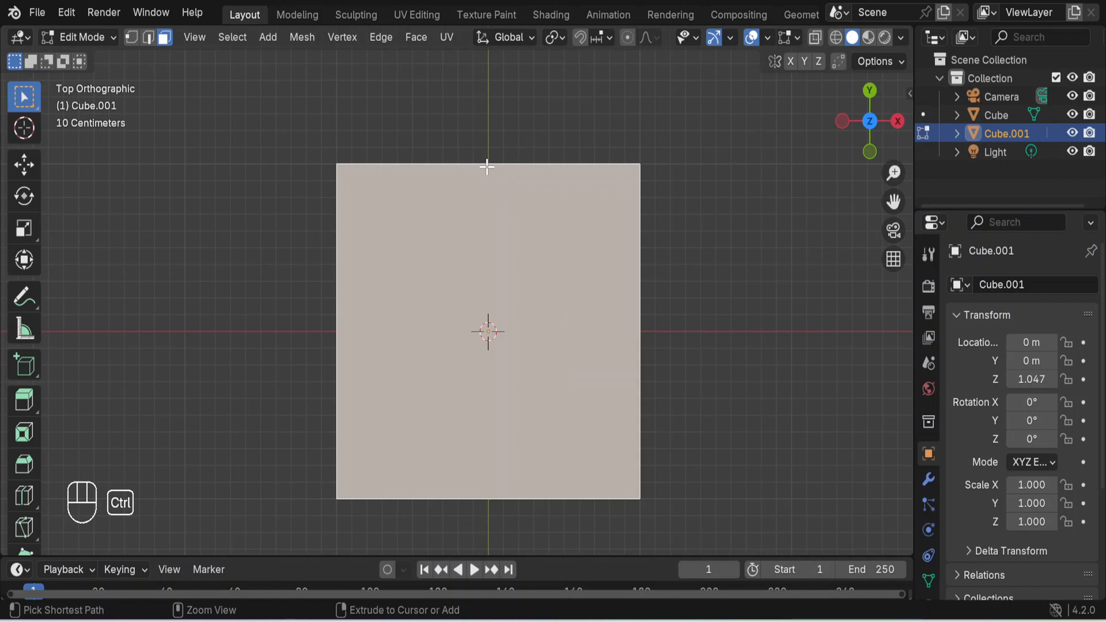
Add four evenly spaced loop cuts to the floor running along the Y axis.
{"action": "key", "text": "ctrl+r"}
{"action": "key", "text": "ctrl+r"}
{"action": "key", "text": "ctrl+r"}
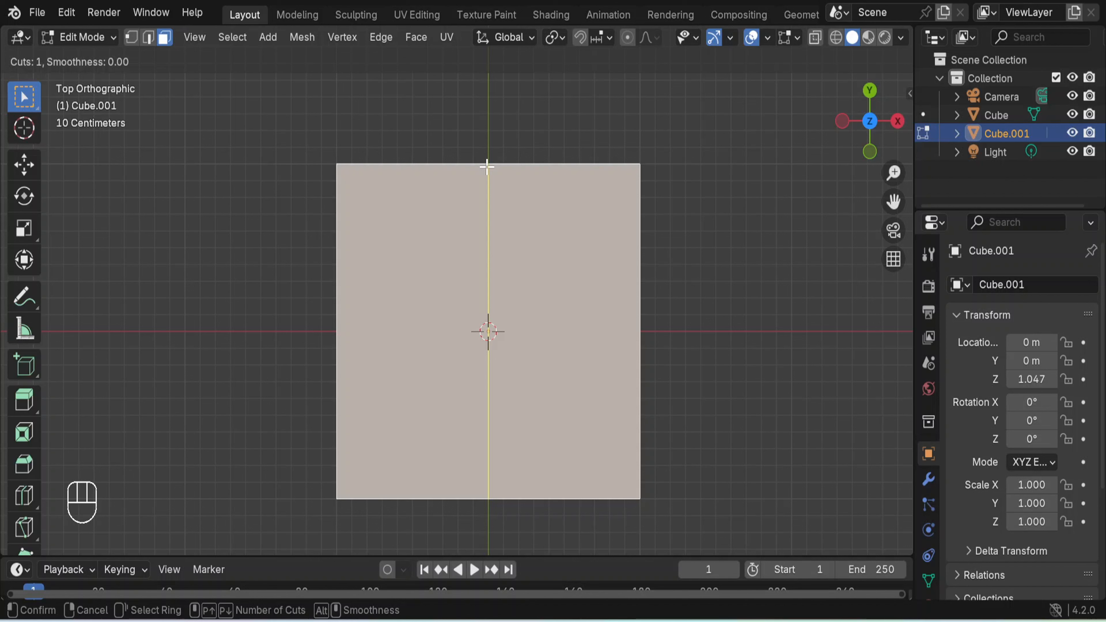
{"action": "scroll", "coordinate": [487, 167], "scroll_direction": "up", "scroll_amount": 4}
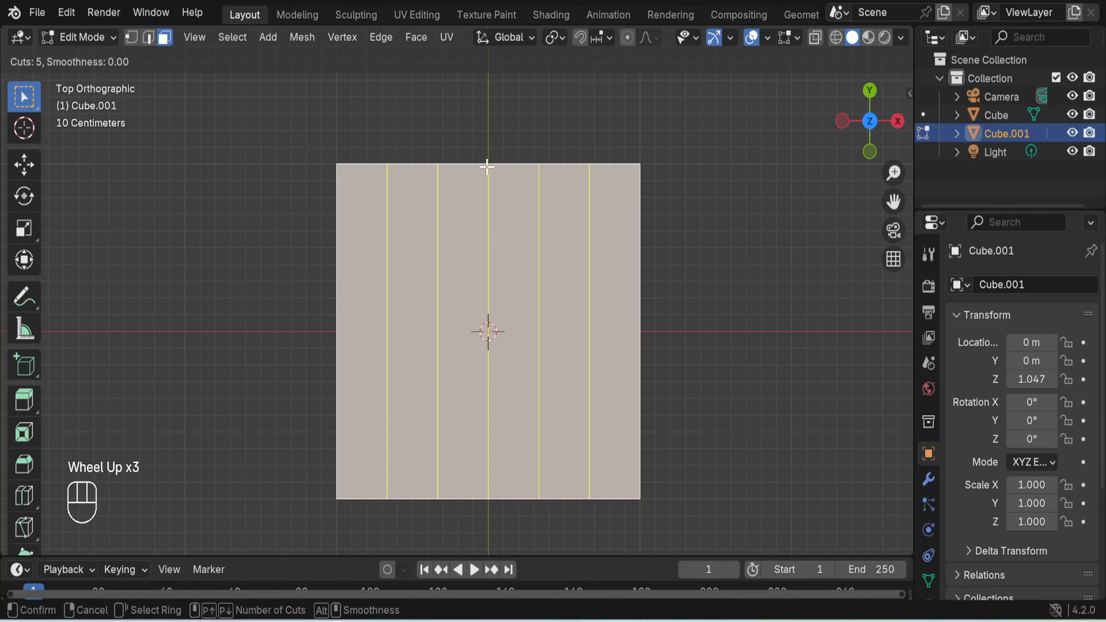
{"action": "scroll", "coordinate": [487, 166], "scroll_direction": "down", "scroll_amount": 1}
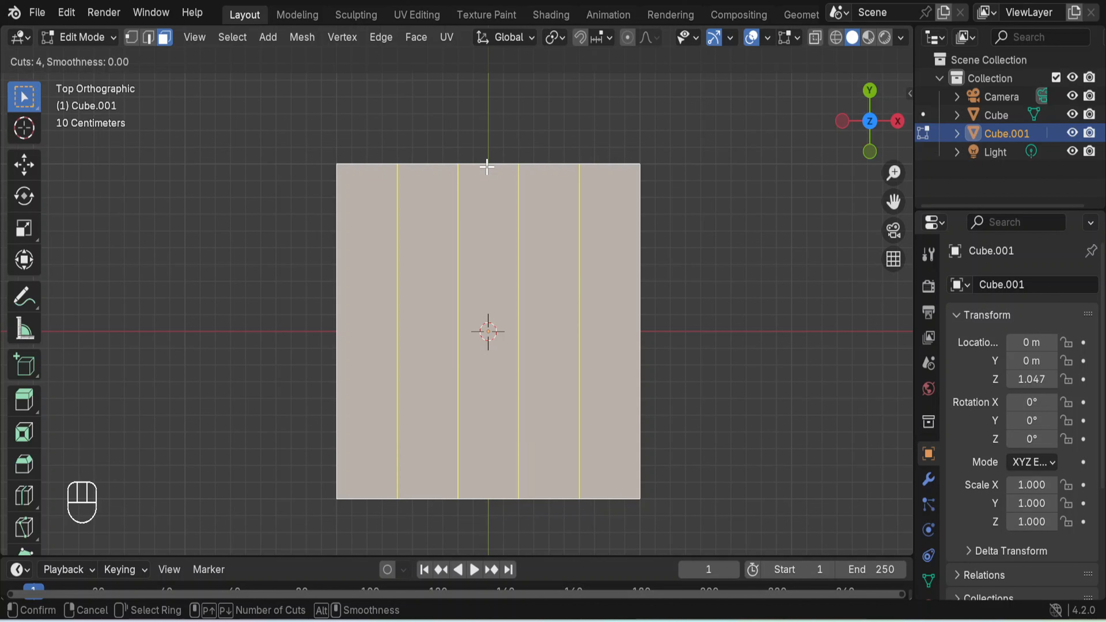
{"action": "double_click", "coordinate": [486, 166]}
{"action": "left_click", "coordinate": [487, 165]}
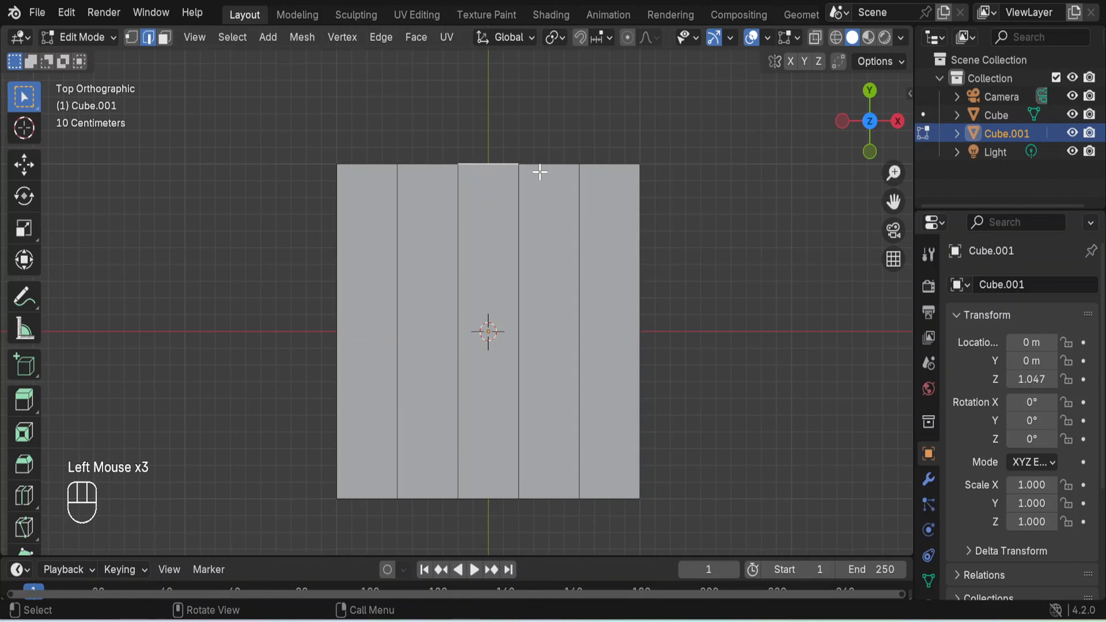
{"action": "left_click", "coordinate": [665, 206]}
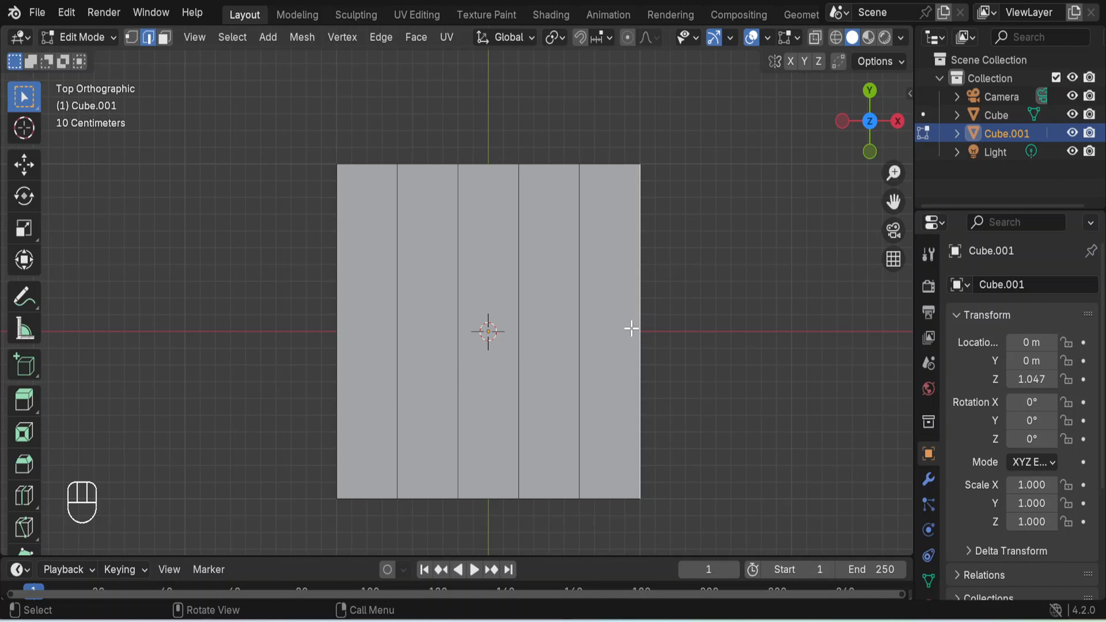
Add four evenly spaced loop cuts across the floor along the X axis to form a 5 by 5 tile grid.
{"action": "key", "text": "ctrl"}
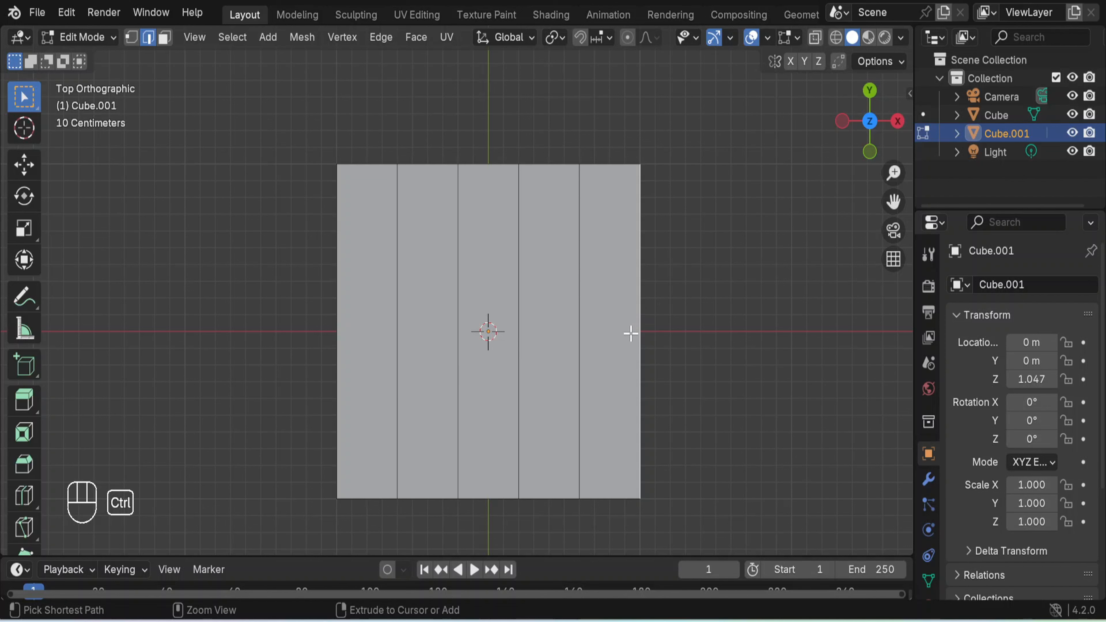
{"action": "key", "text": "ctrl+r"}
{"action": "scroll", "coordinate": [630, 333], "scroll_direction": "up", "scroll_amount": 4}
{"action": "scroll", "coordinate": [630, 333], "scroll_direction": "down", "scroll_amount": 1}
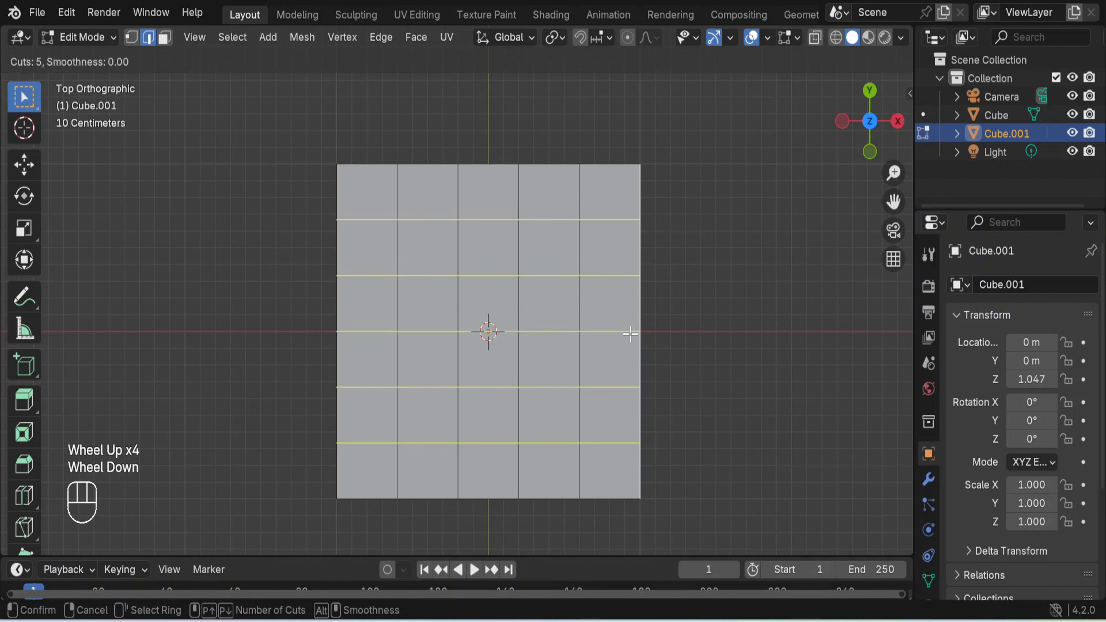
{"action": "scroll", "coordinate": [630, 334], "scroll_direction": "down", "scroll_amount": 1}
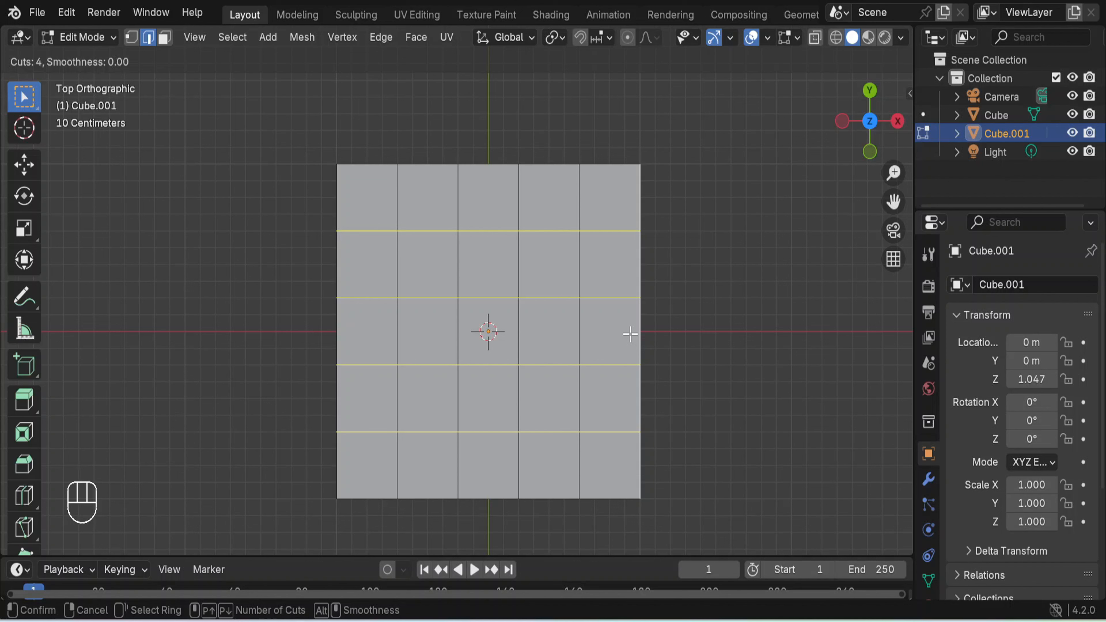
{"action": "double_click", "coordinate": [630, 333]}
{"action": "left_click", "coordinate": [637, 331]}
{"action": "left_click", "coordinate": [674, 326]}
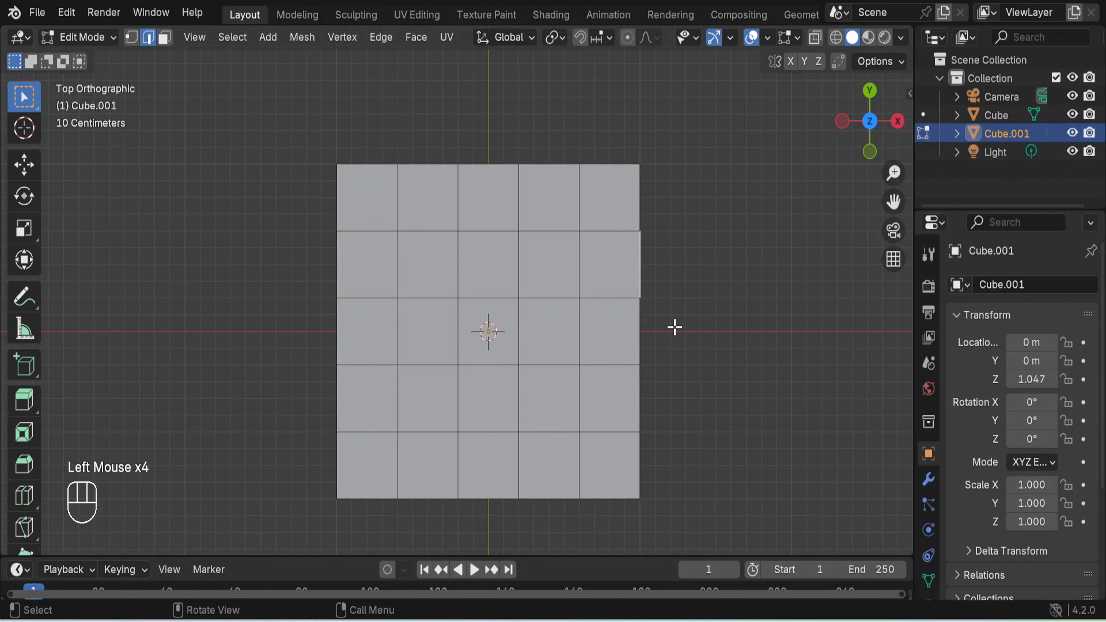
Select all the floor faces in face mode and inset them individually with a thickness of about 0.005 m.
{"action": "left_click", "coordinate": [164, 39]}
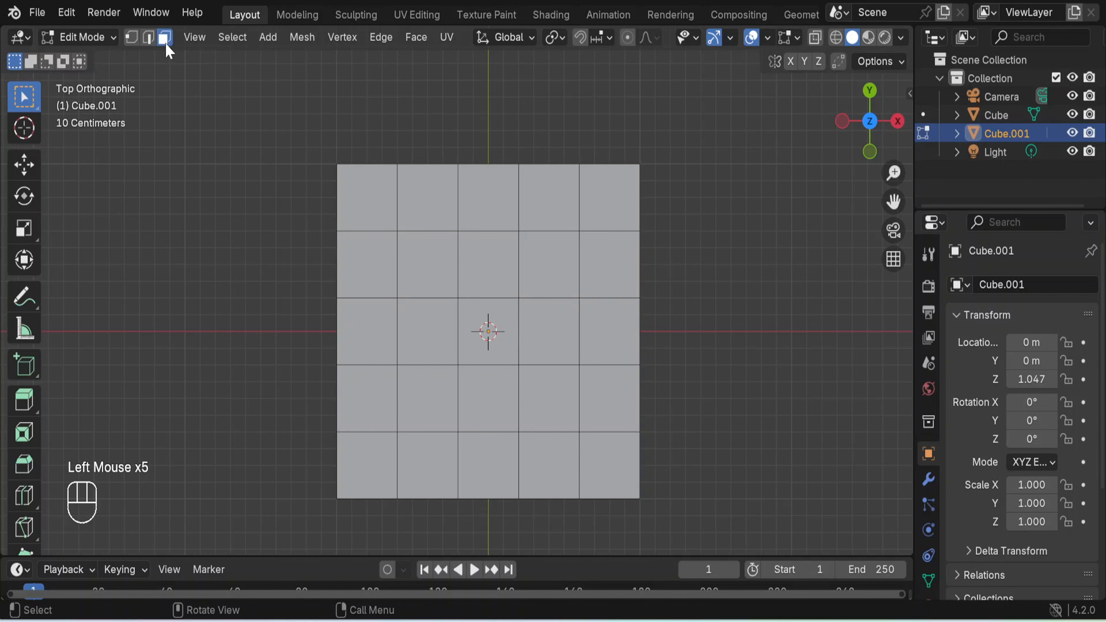
{"action": "left_click", "coordinate": [602, 224]}
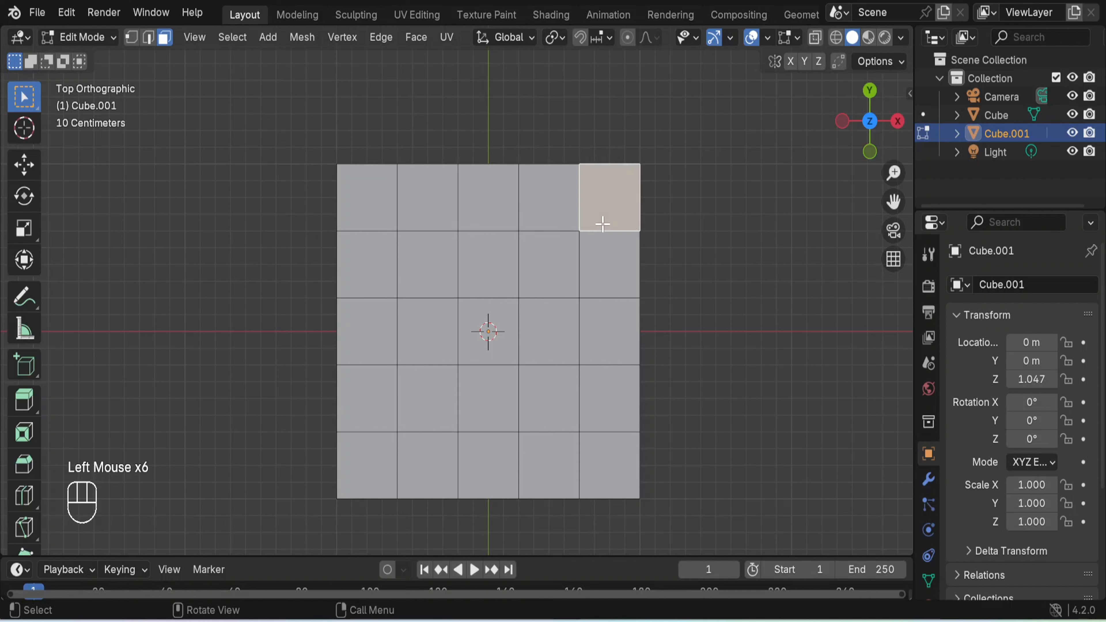
{"action": "key", "text": "a"}
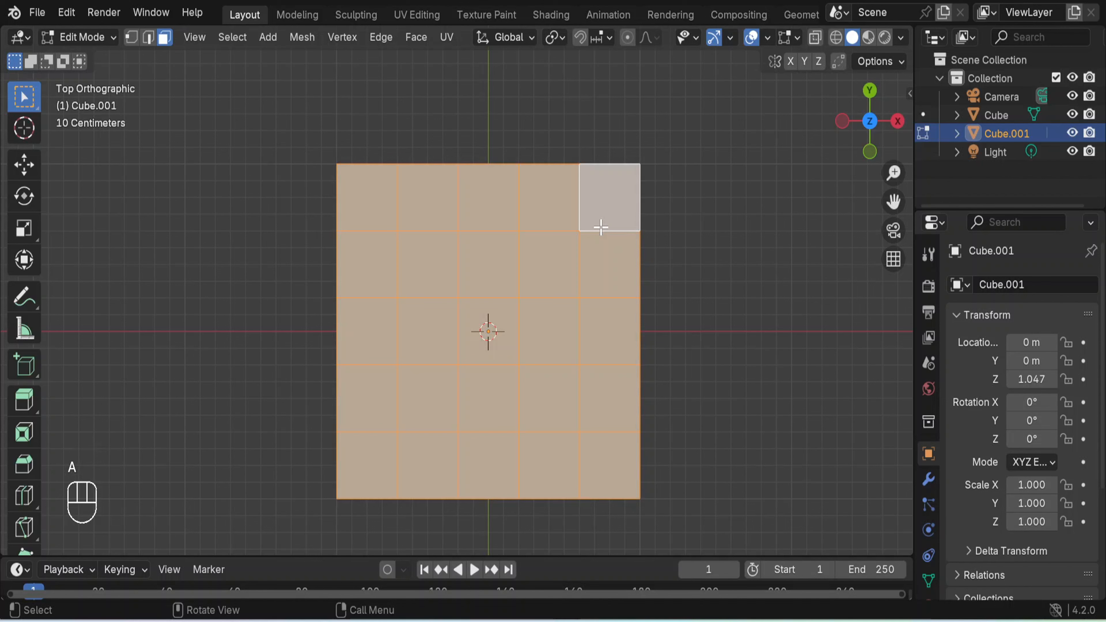
{"action": "key", "text": "i"}
{"action": "key", "text": "i"}
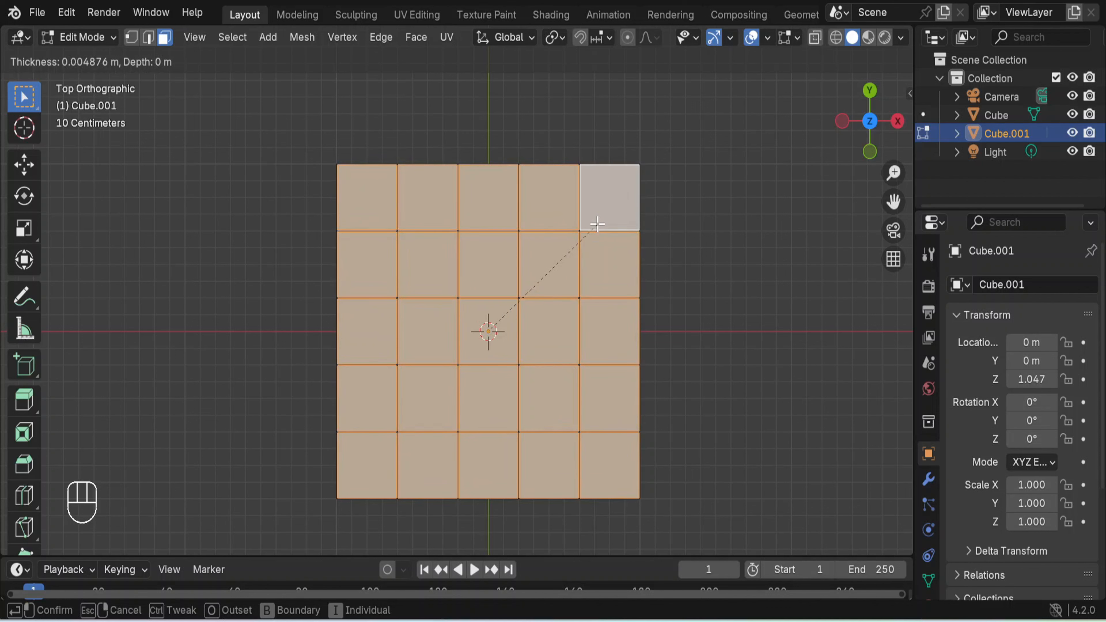
{"action": "left_click", "coordinate": [597, 224]}
Extrude the inset floor faces upward by about 0.064 m, return to Object Mode and deselect the floor.
{"action": "middle_click_drag", "start_coordinate": [688, 452], "coordinate": [607, 288]}
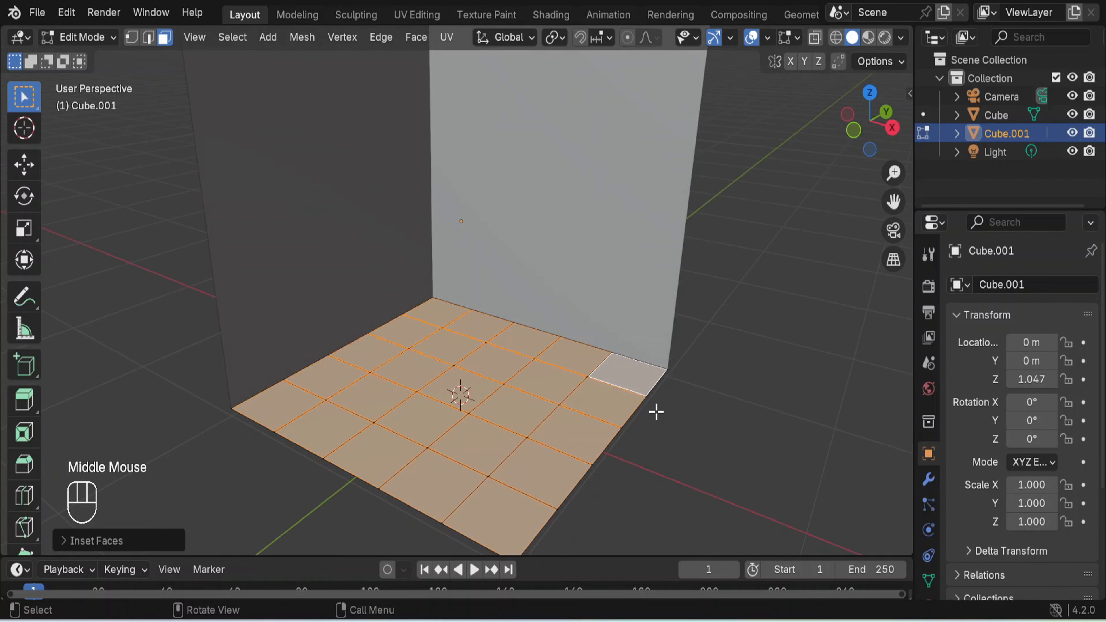
{"action": "middle_click_drag", "start_coordinate": [670, 487], "coordinate": [640, 391], "text": "shift"}
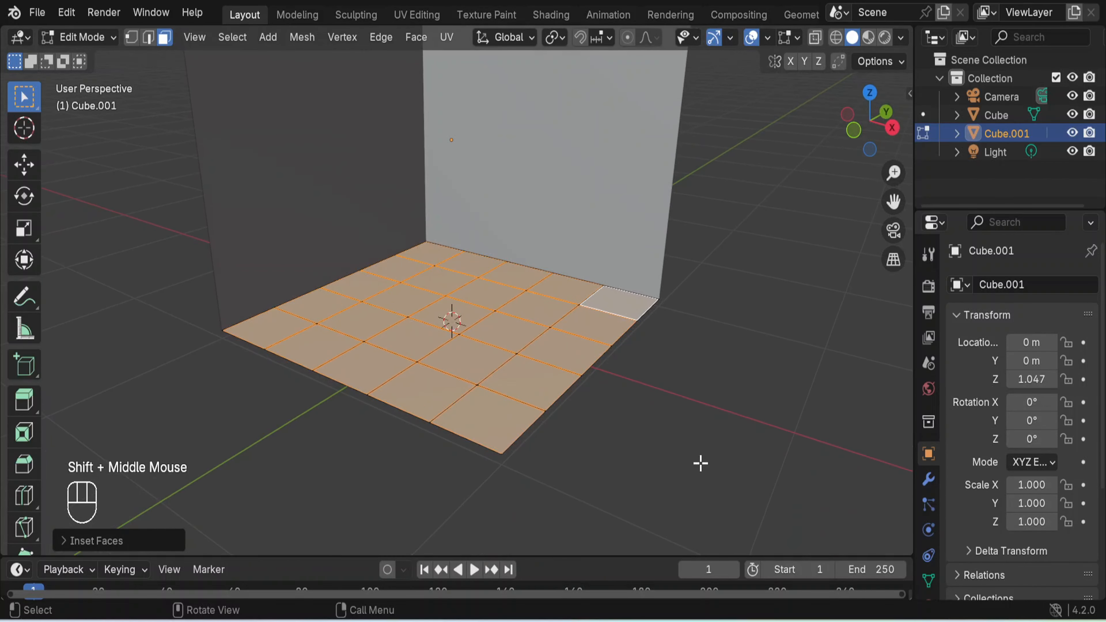
{"action": "key", "text": "e"}
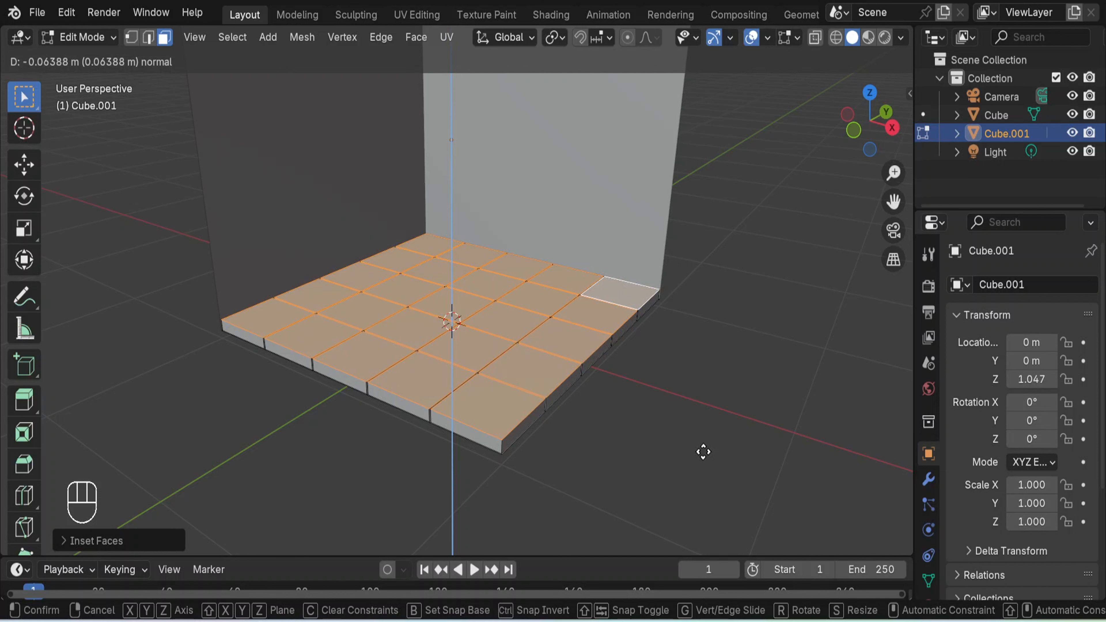
{"action": "left_click", "coordinate": [703, 452]}
{"action": "left_click", "coordinate": [704, 440]}
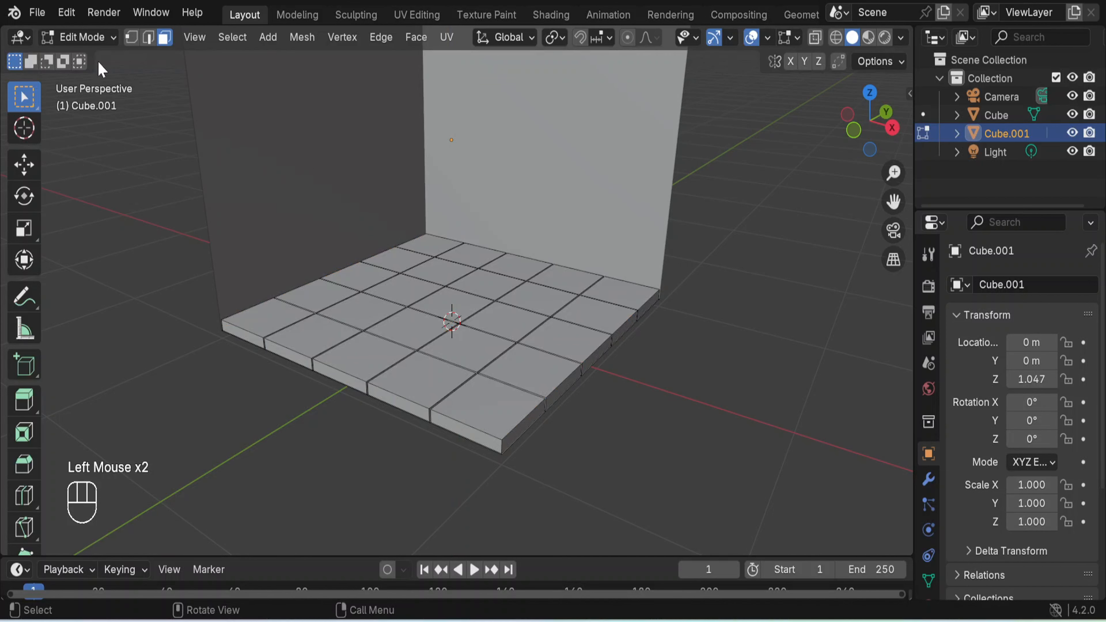
{"action": "left_click", "coordinate": [93, 38]}
{"action": "left_click", "coordinate": [102, 65]}
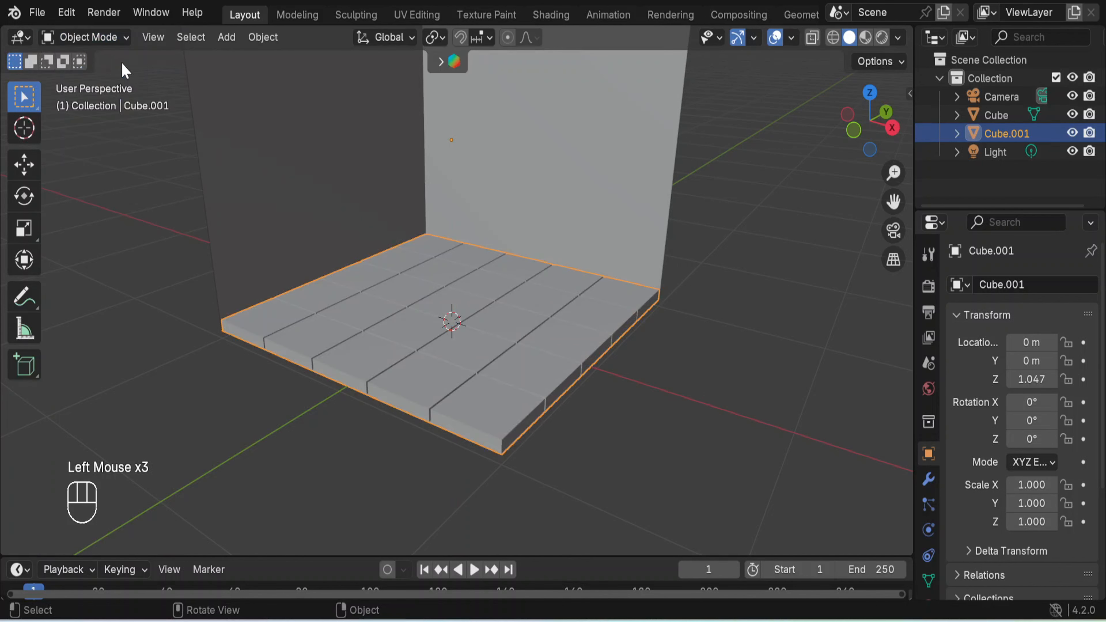
{"action": "left_click", "coordinate": [708, 374]}
Examine the raised floor tiles and the two walls from several angles.
{"action": "scroll", "coordinate": [696, 348], "scroll_direction": "up", "scroll_amount": 4}
{"action": "scroll", "coordinate": [697, 349], "scroll_direction": "down", "scroll_amount": 1}
{"action": "scroll", "coordinate": [697, 348], "scroll_direction": "down", "scroll_amount": 4}
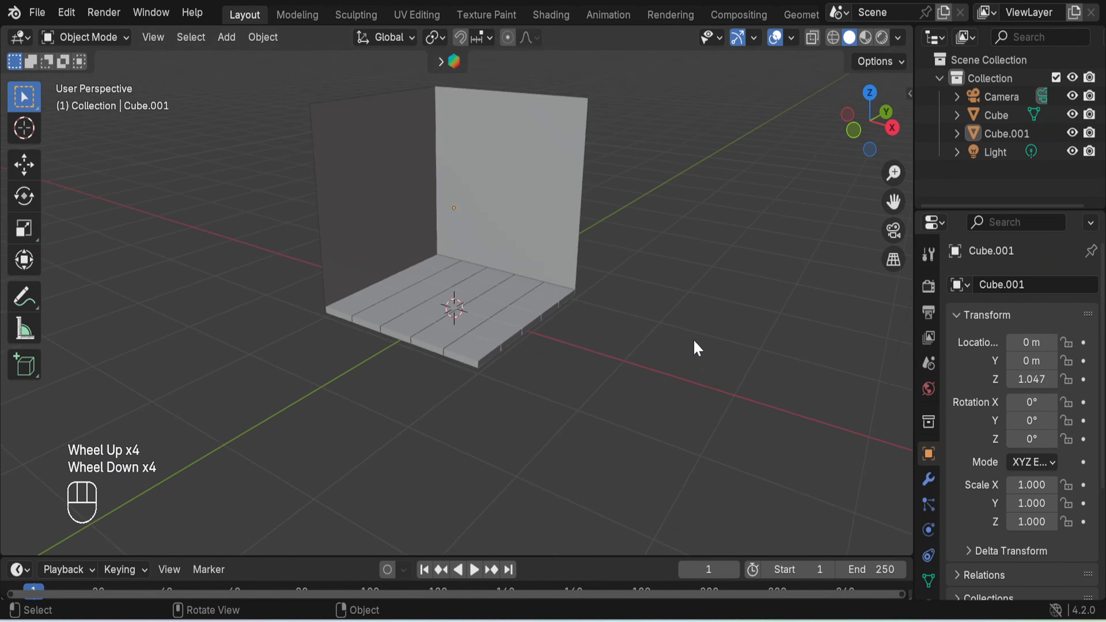
{"action": "middle_click_drag", "start_coordinate": [624, 313], "coordinate": [630, 277]}
{"action": "scroll", "coordinate": [629, 285], "scroll_direction": "up", "scroll_amount": 3}
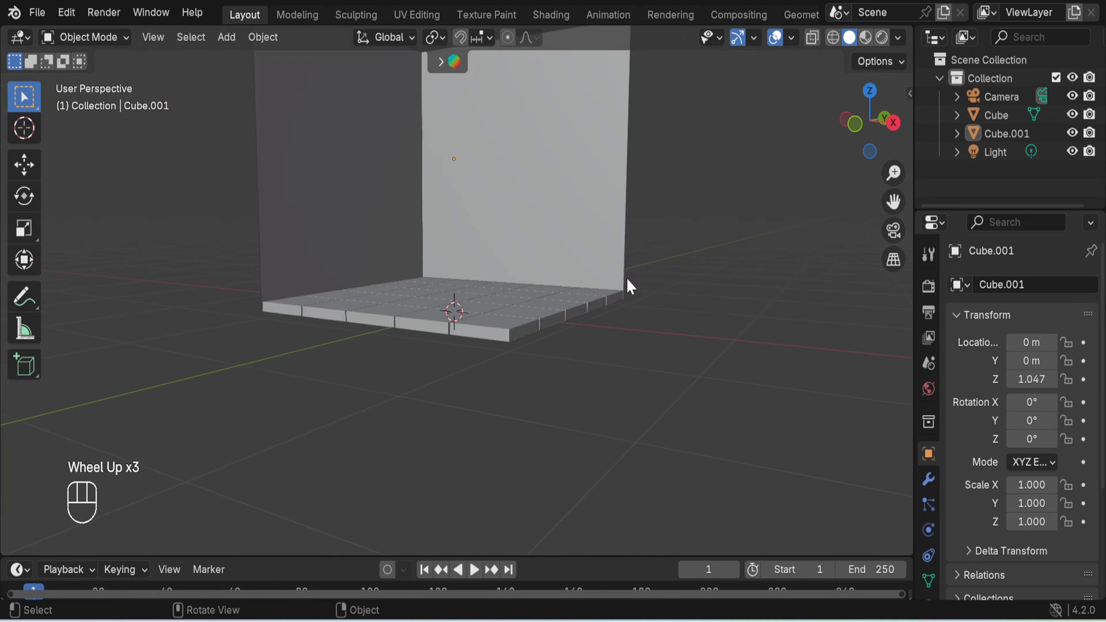
{"action": "middle_click_drag", "start_coordinate": [565, 324], "coordinate": [574, 353]}
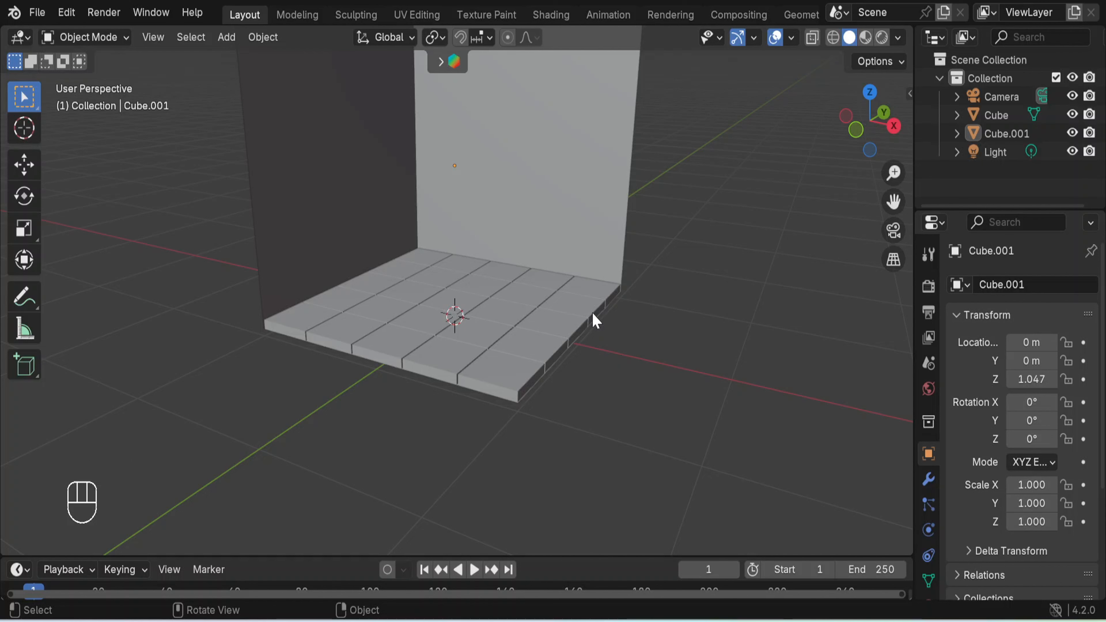
{"action": "middle_click_drag", "start_coordinate": [538, 313], "coordinate": [592, 346]}
{"action": "scroll", "coordinate": [658, 337], "scroll_direction": "down", "scroll_amount": 1}
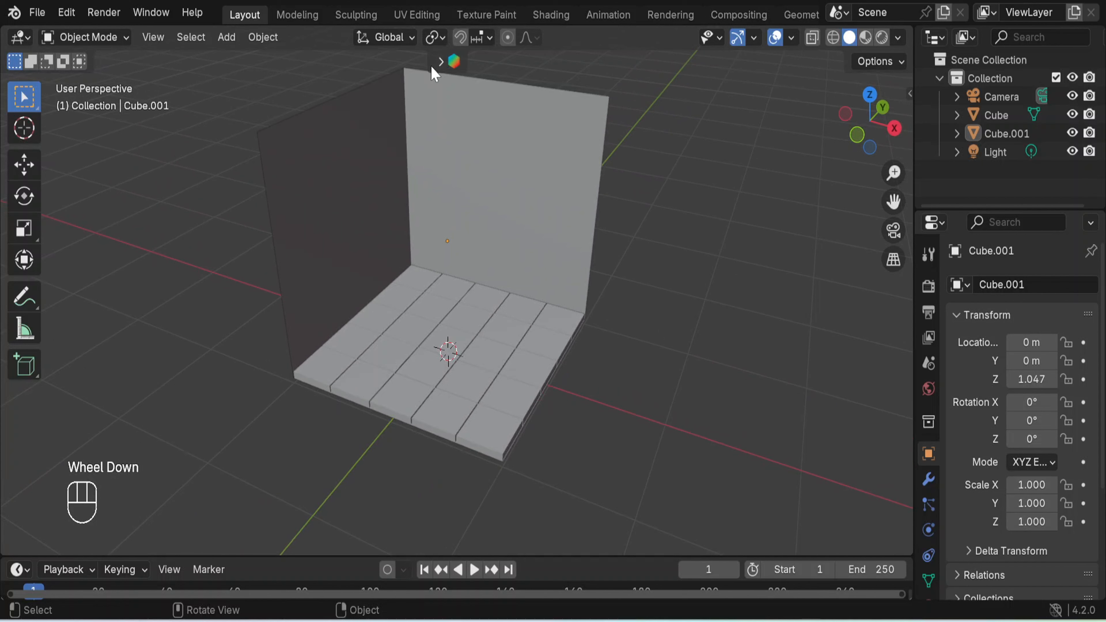
Expand the asset library search and search the models for "bed".
{"action": "left_click", "coordinate": [438, 62]}
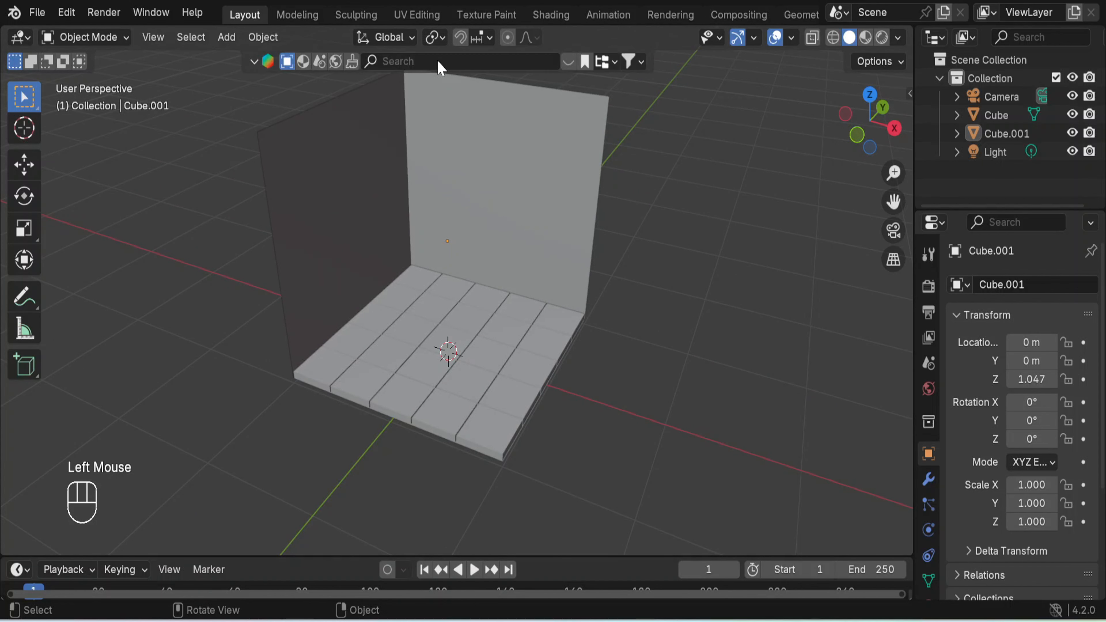
{"action": "left_click", "coordinate": [440, 62]}
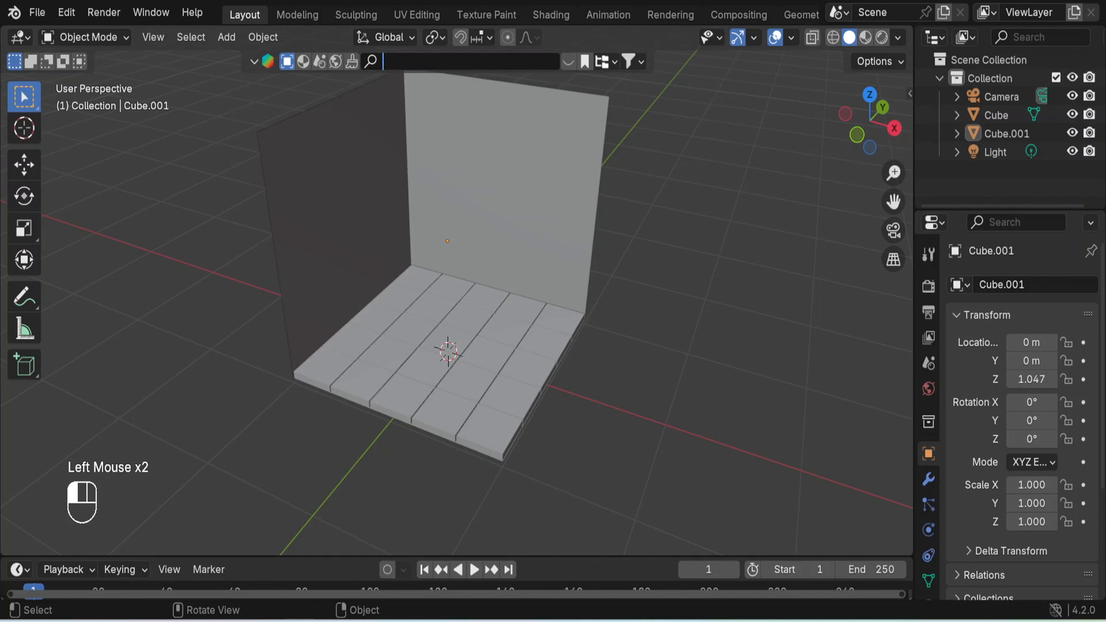
{"action": "type", "text": "bed"}
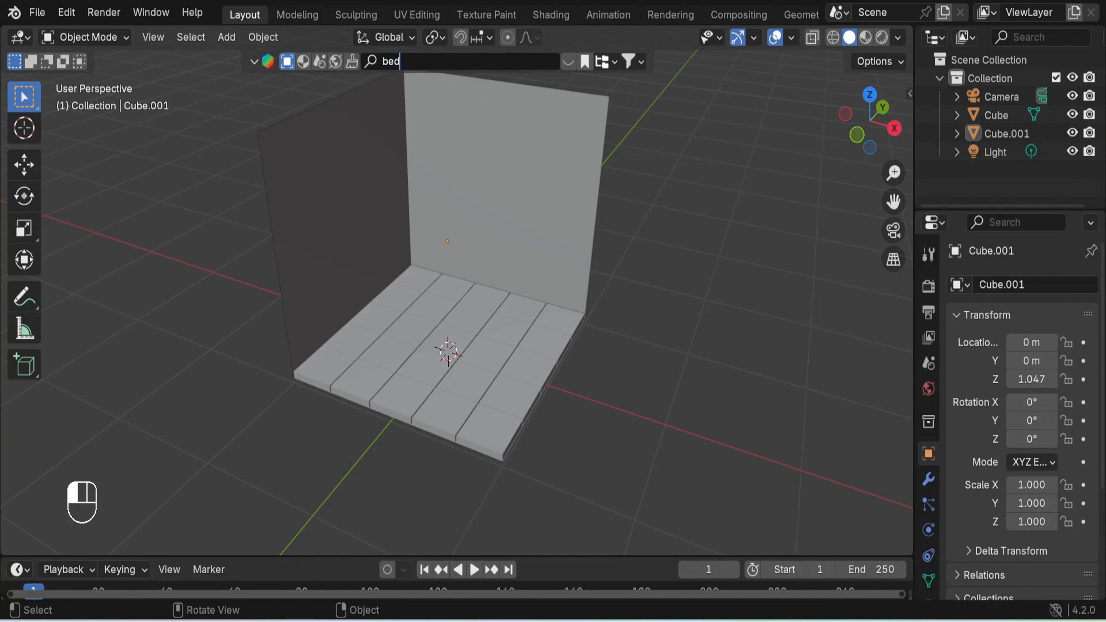
{"action": "key", "text": "Return"}
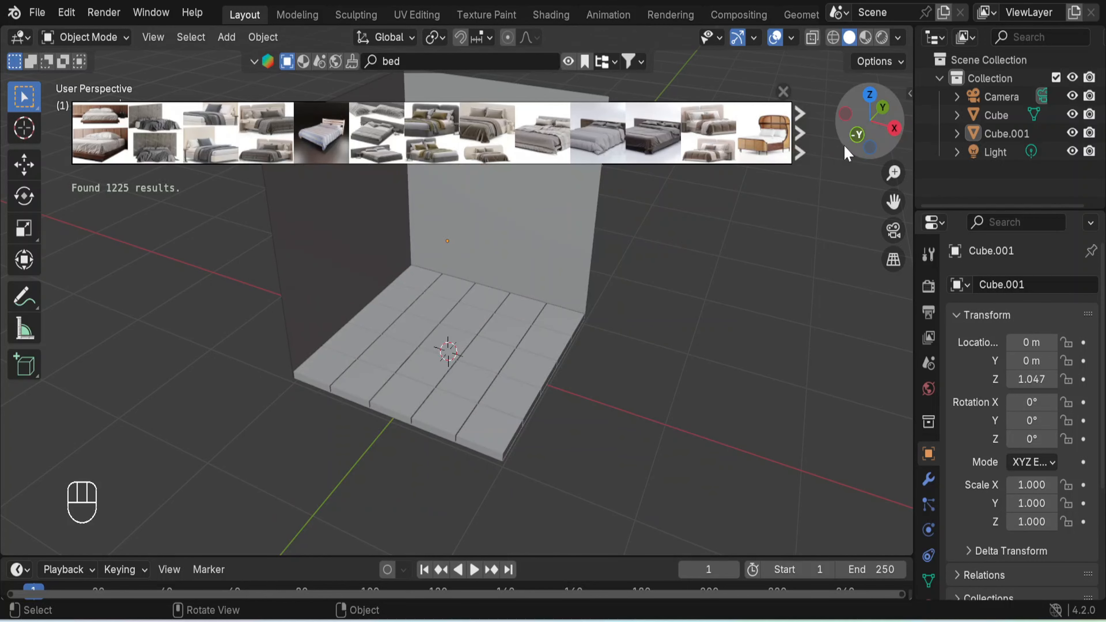
Browse further through the bed models, import the Alpine bed by cazarina onto the floor and close the results.
{"action": "left_click", "coordinate": [801, 133]}
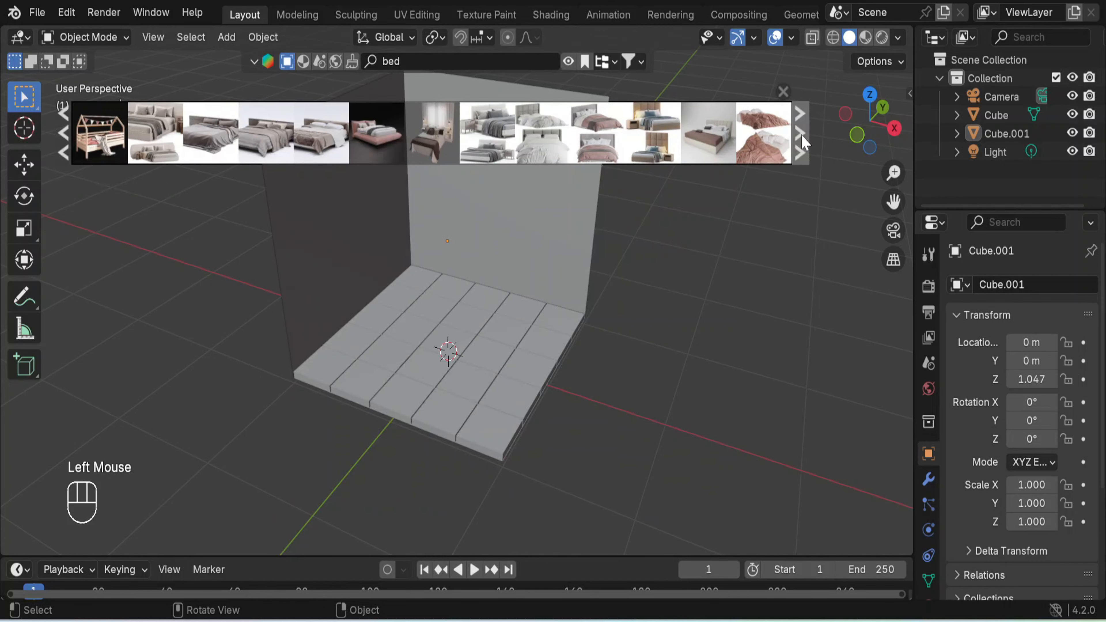
{"action": "mouse_move", "coordinate": [720, 130]}
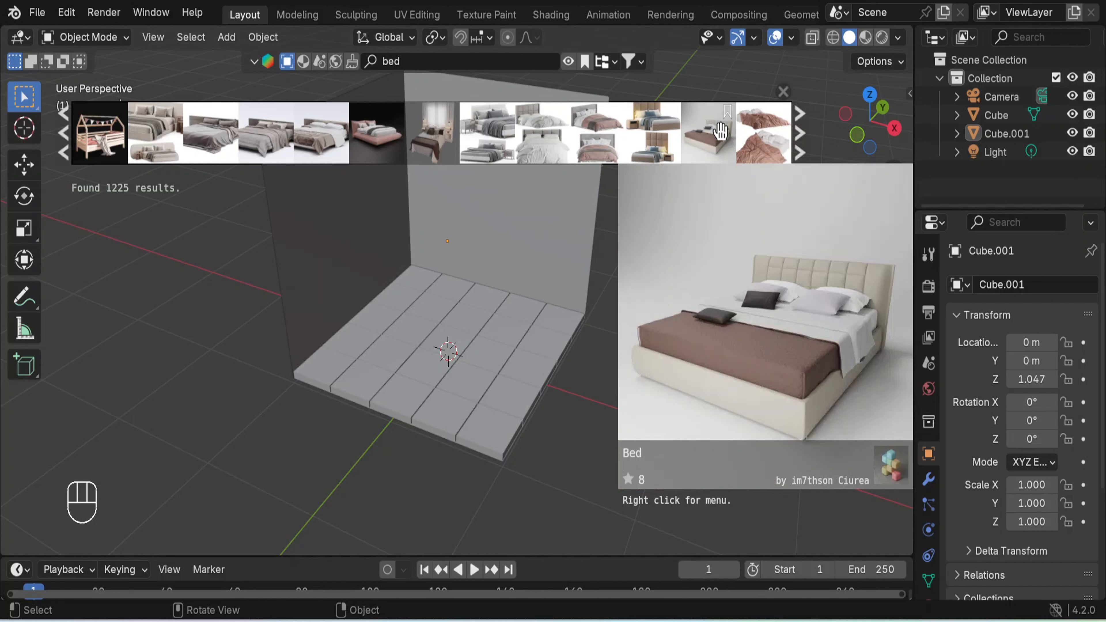
{"action": "mouse_move", "coordinate": [663, 133]}
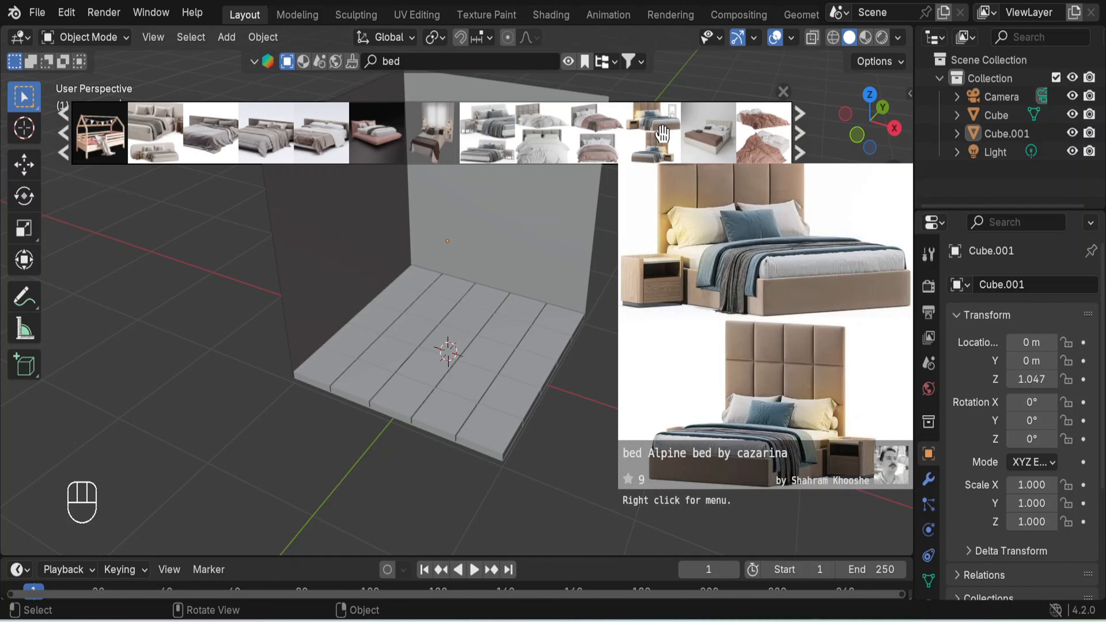
{"action": "left_click_drag", "start_coordinate": [662, 133], "coordinate": [517, 430]}
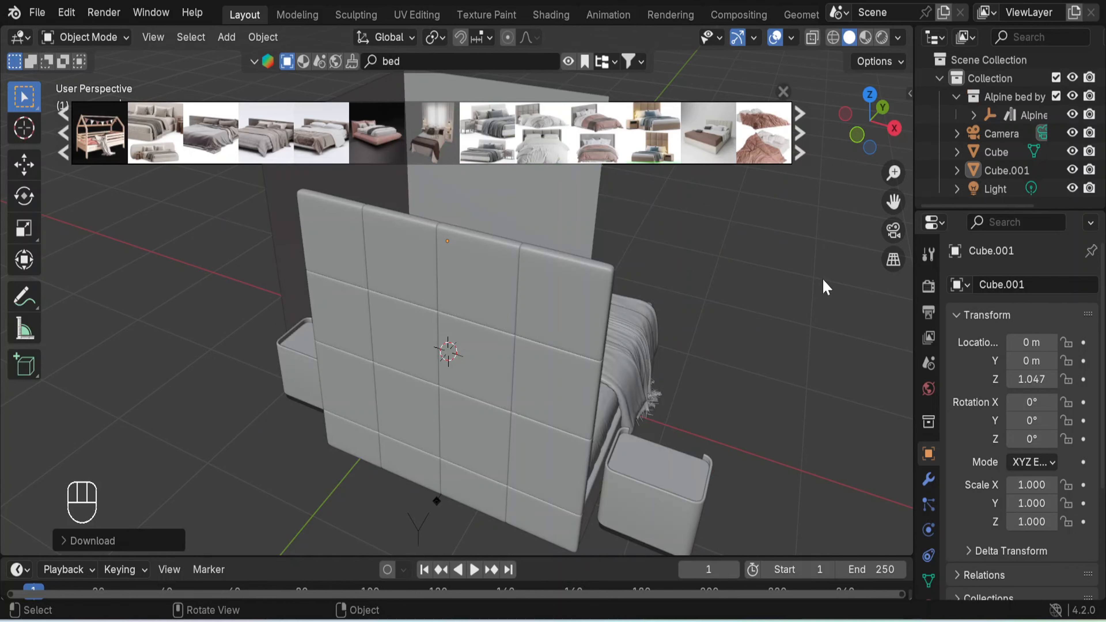
{"action": "left_click", "coordinate": [790, 101]}
Select the imported Alpine bed and scale it uniformly to about 0.495 in top view.
{"action": "scroll", "coordinate": [800, 266], "scroll_direction": "down", "scroll_amount": 2}
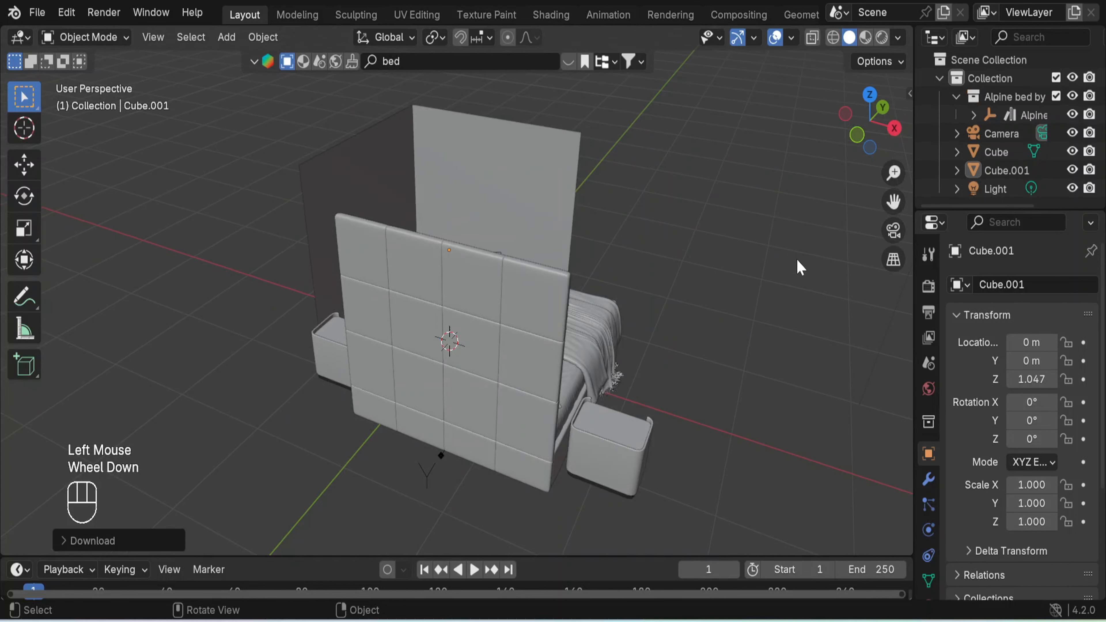
{"action": "middle_click_drag", "start_coordinate": [713, 313], "coordinate": [629, 315]}
{"action": "left_click", "coordinate": [417, 360]}
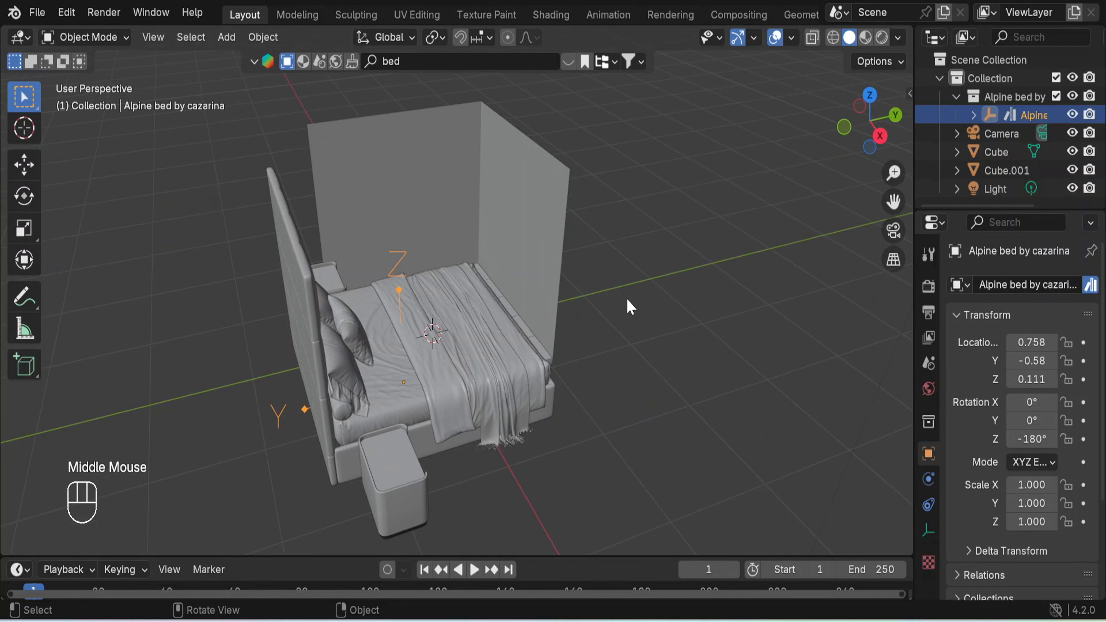
{"action": "key", "text": "KP_7"}
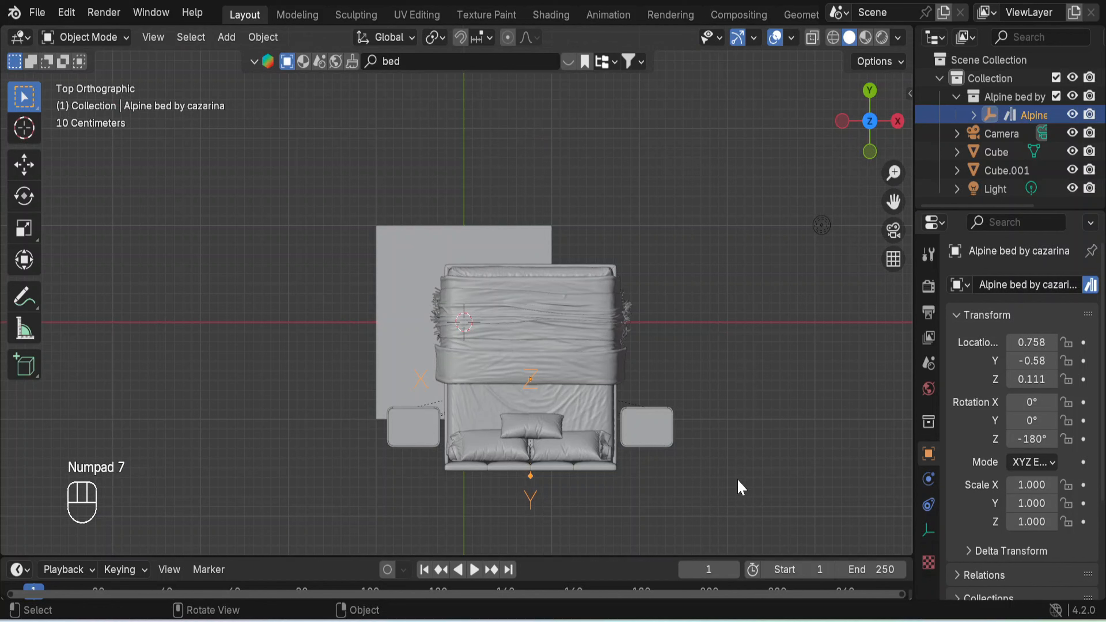
{"action": "key", "text": "s"}
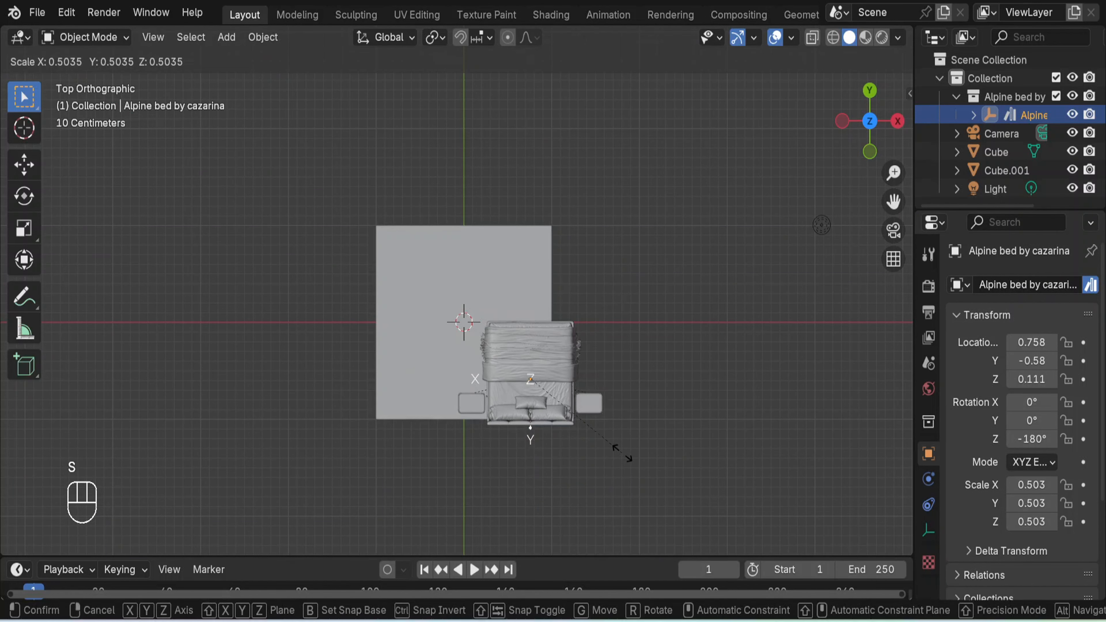
{"action": "left_click", "coordinate": [623, 454]}
Rotate the bed around the Z axis by 90° twice so the headboard faces the back wall.
{"action": "middle_click_drag", "start_coordinate": [660, 430], "coordinate": [538, 287]}
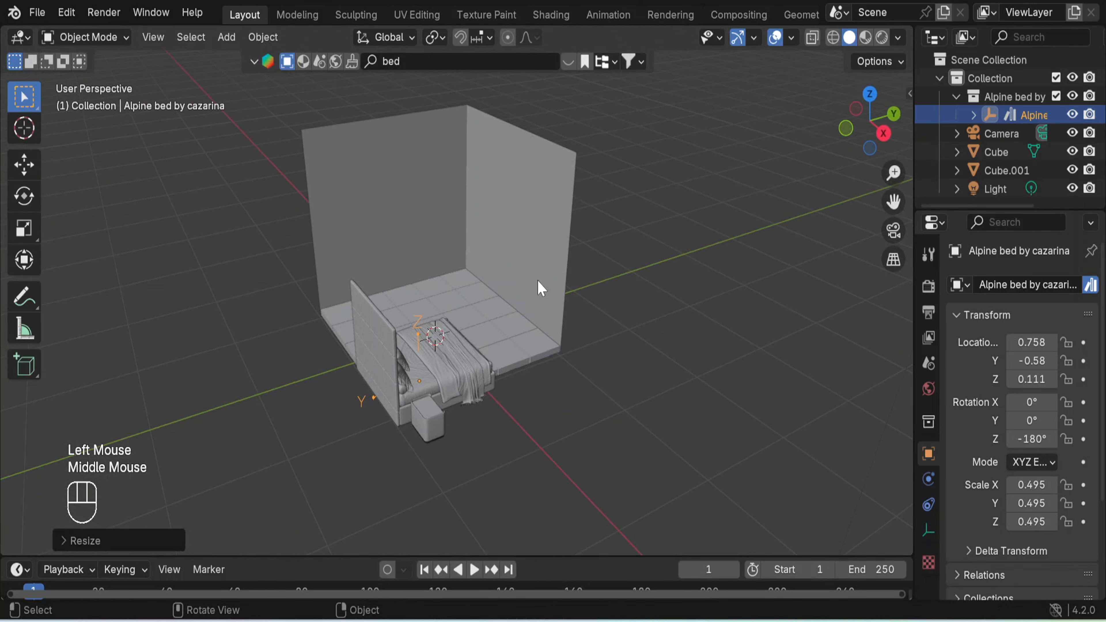
{"action": "key", "text": "r"}
{"action": "type", "text": "z"}
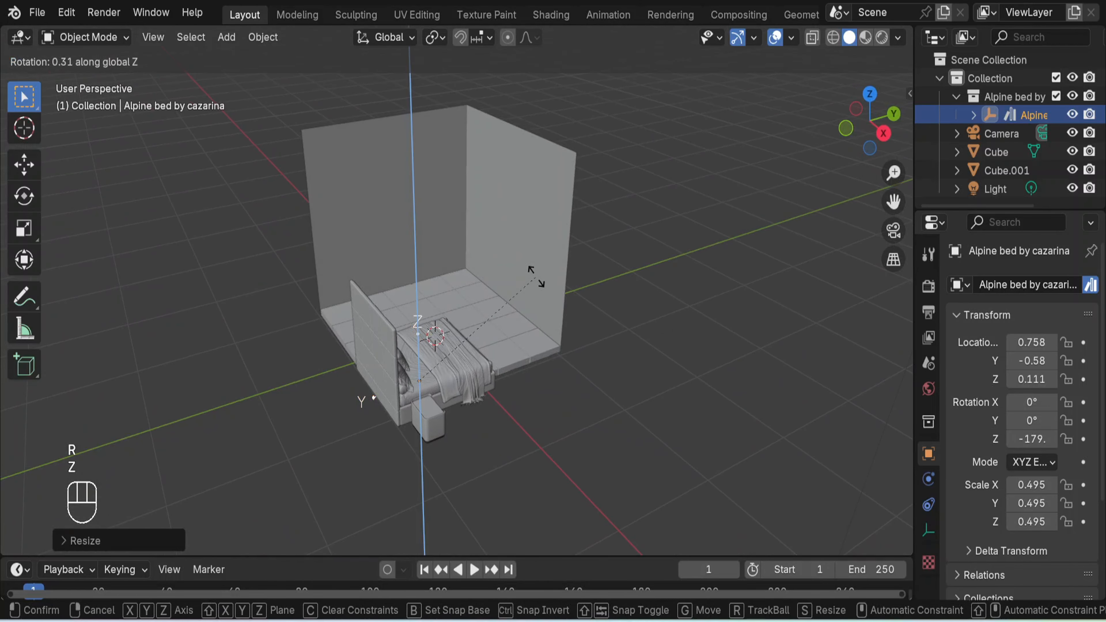
{"action": "type", "text": "90"}
{"action": "key", "text": "Return"}
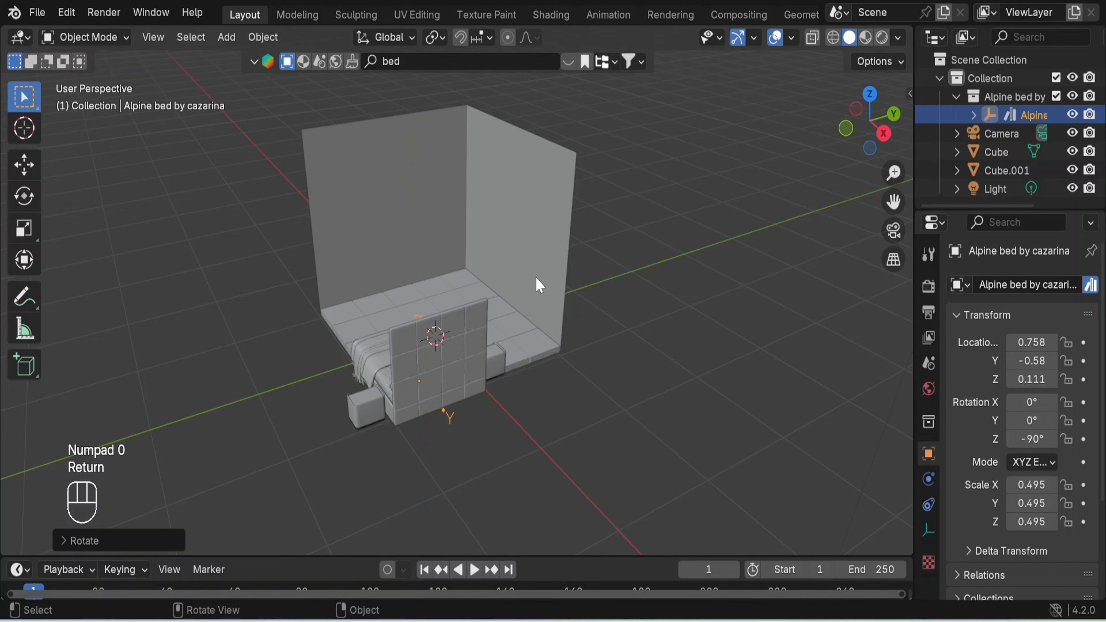
{"action": "type", "text": "rz90"}
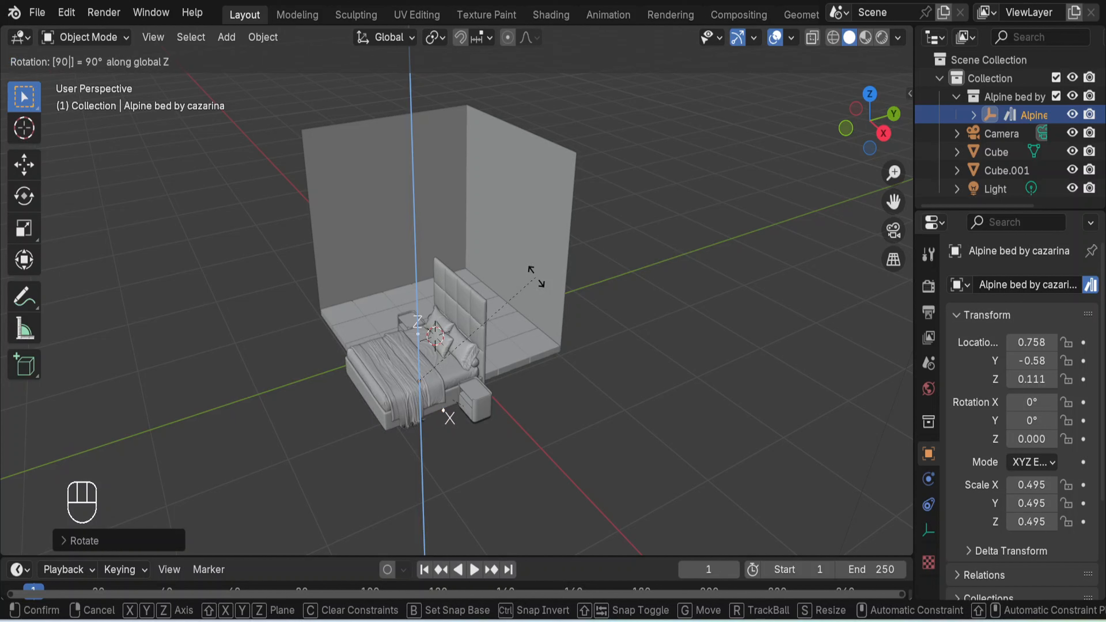
{"action": "key", "text": "Return"}
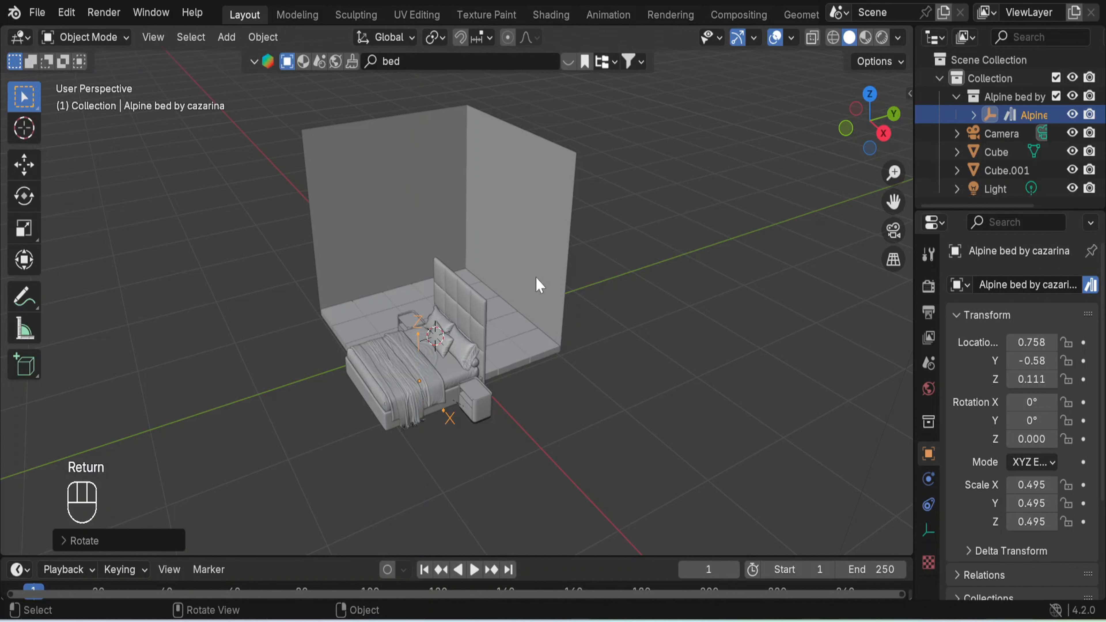
Move the bed in top view to about X 0.03 m, Y 0.5 m, headboard at the back wall, and deselect it.
{"action": "key", "text": "KP_7"}
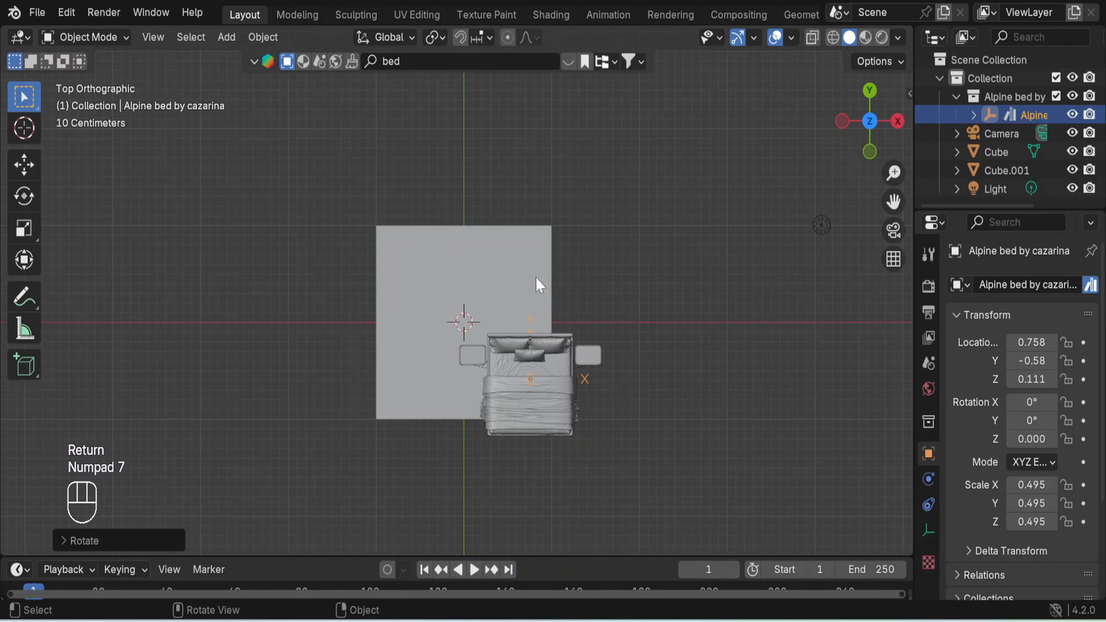
{"action": "key", "text": "g"}
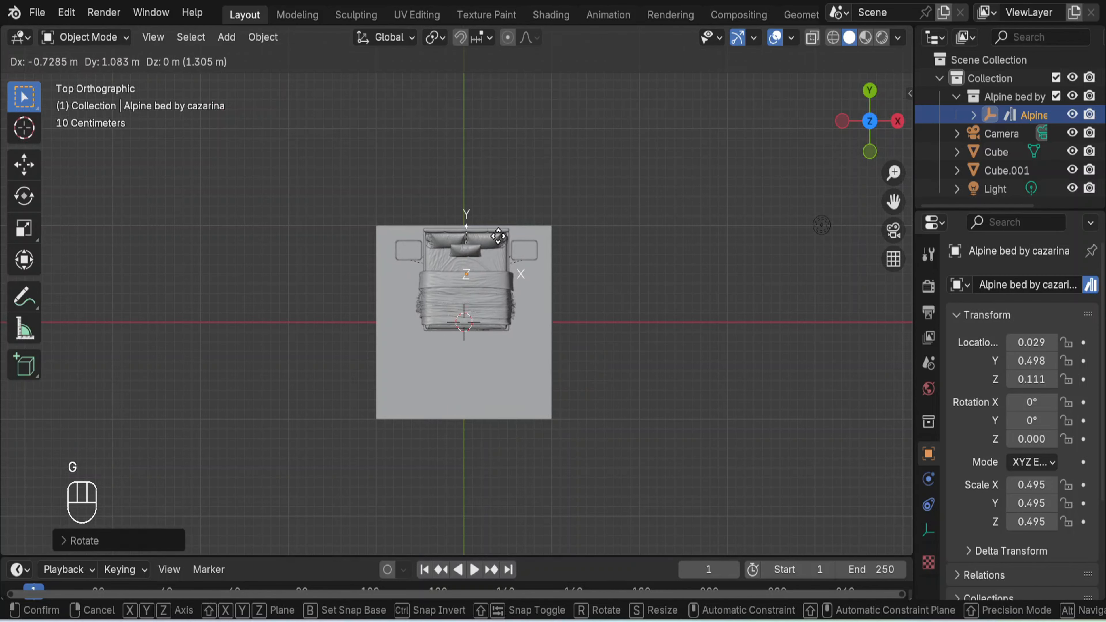
{"action": "left_click", "coordinate": [498, 236]}
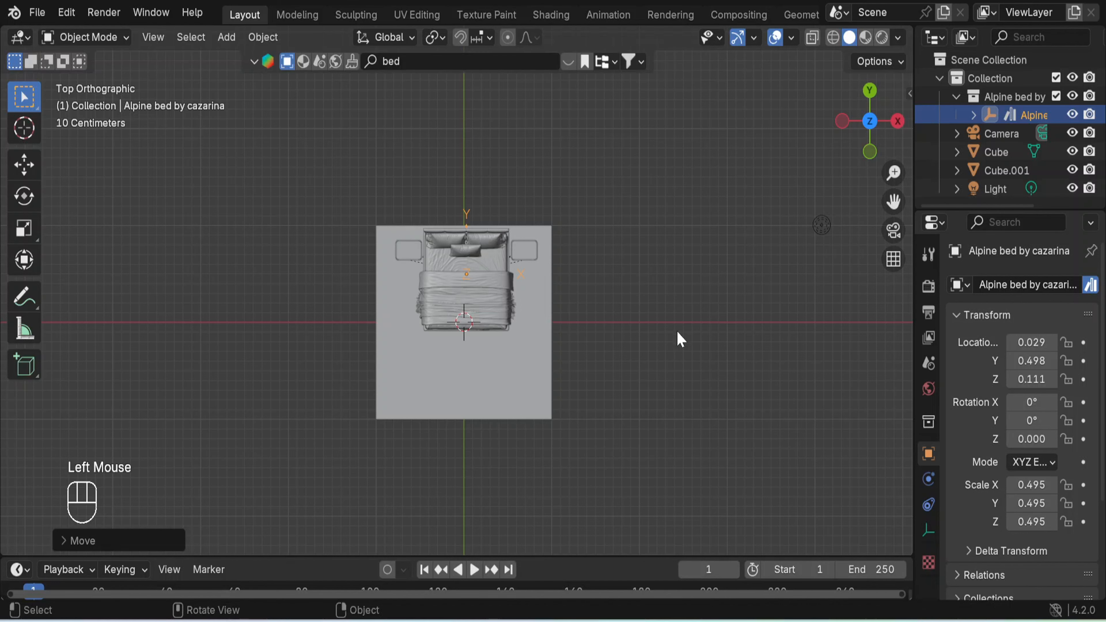
{"action": "left_click", "coordinate": [676, 338]}
Examine the bed's size and placement in the room from a perspective angle.
{"action": "middle_click_drag", "start_coordinate": [704, 376], "coordinate": [621, 224]}
{"action": "scroll", "coordinate": [595, 283], "scroll_direction": "up", "scroll_amount": 5}
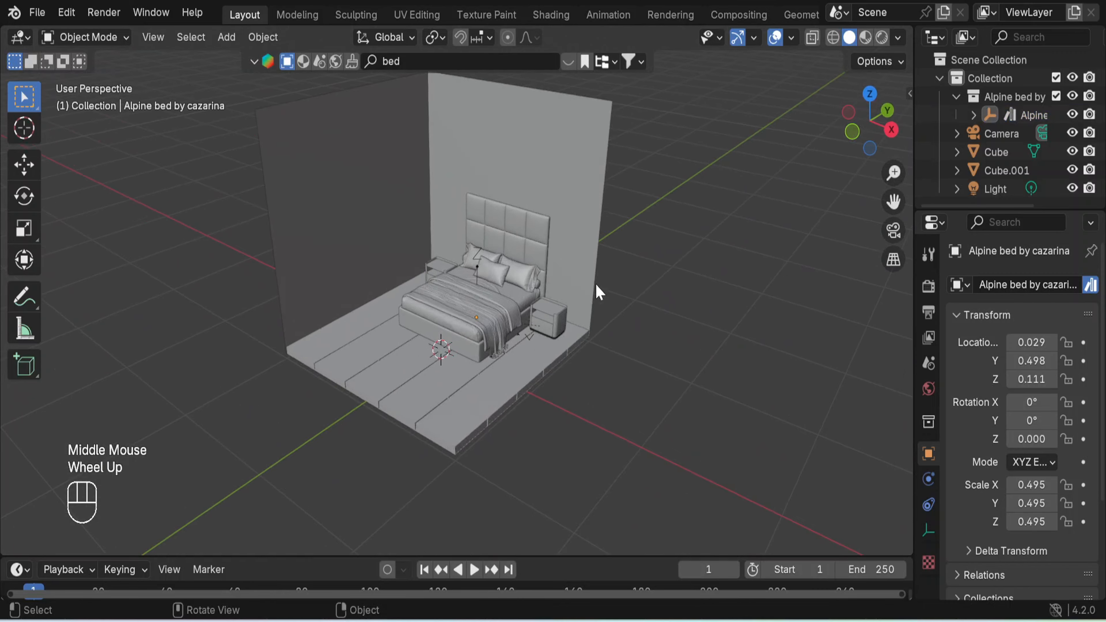
{"action": "scroll", "coordinate": [595, 284], "scroll_direction": "down", "scroll_amount": 4}
{"action": "scroll", "coordinate": [595, 283], "scroll_direction": "down", "scroll_amount": 1}
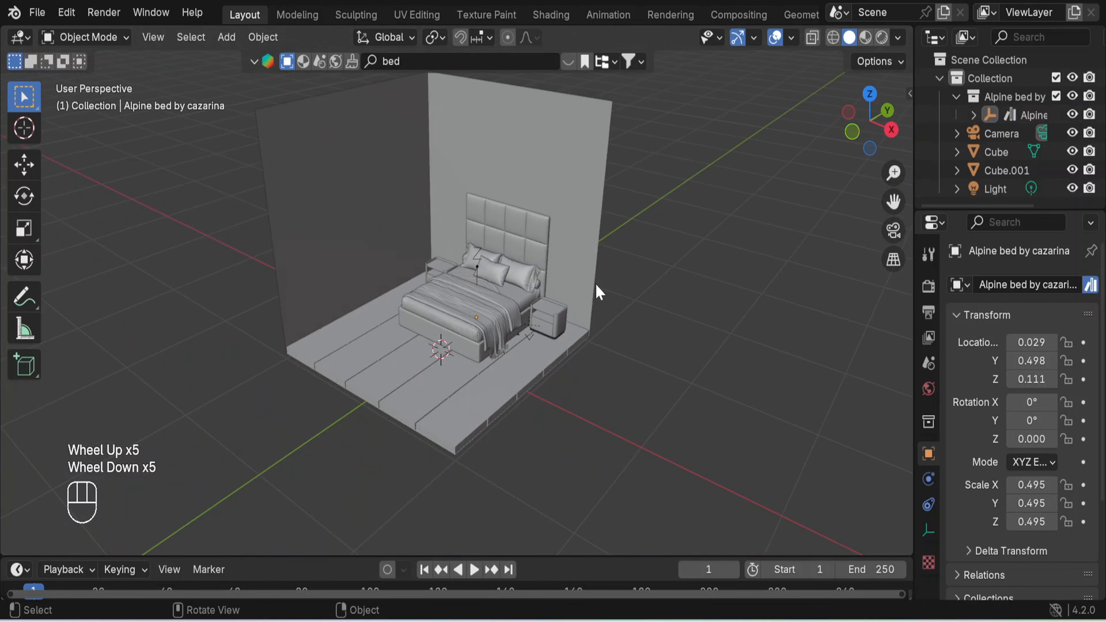
{"action": "middle_click_drag", "start_coordinate": [598, 307], "coordinate": [595, 294]}
{"action": "middle_click_drag", "start_coordinate": [612, 245], "coordinate": [608, 298], "text": "shift"}
{"action": "scroll", "coordinate": [636, 289], "scroll_direction": "up", "scroll_amount": 1}
{"action": "scroll", "coordinate": [638, 289], "scroll_direction": "down", "scroll_amount": 1}
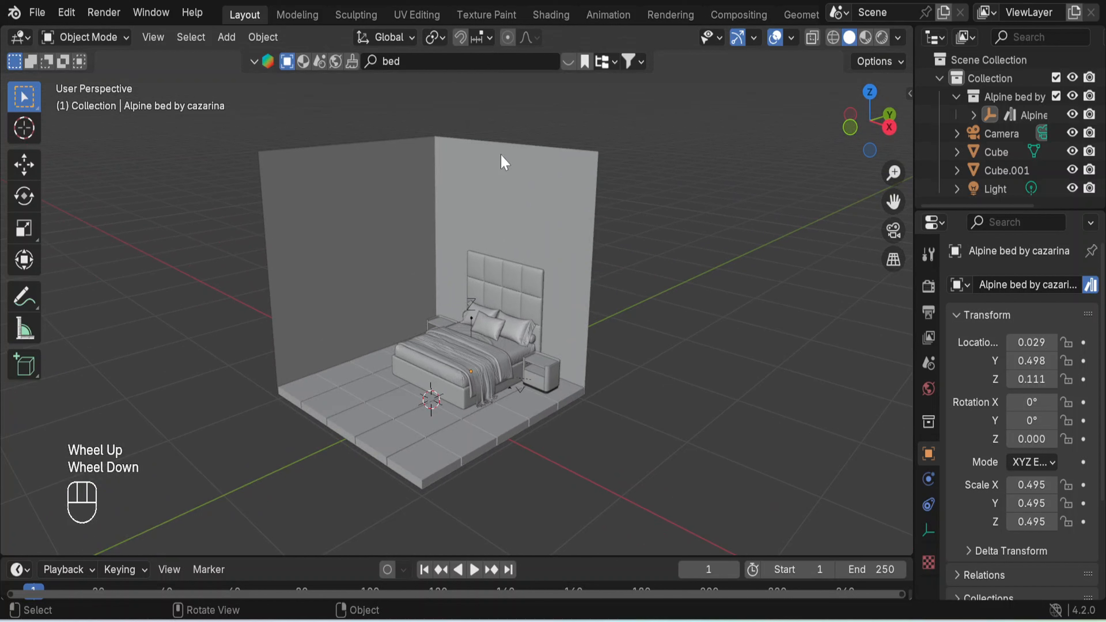
Replace the asset library search term with "door" and preview the white framed door model.
{"action": "left_click", "coordinate": [436, 62]}
{"action": "key", "text": "BackSpace"}
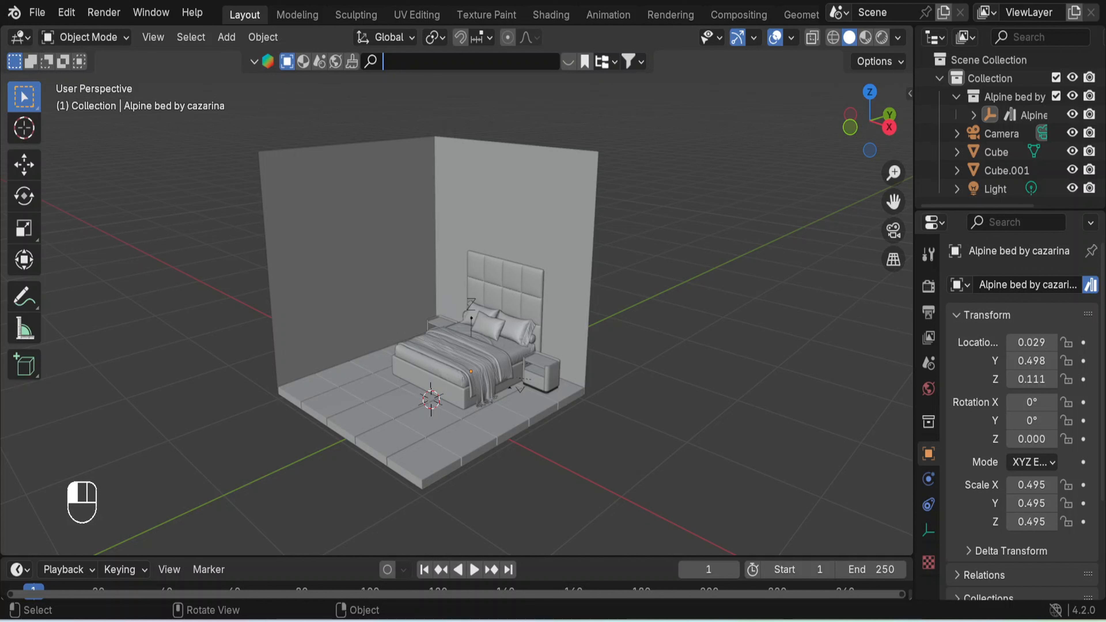
{"action": "type", "text": "door"}
{"action": "left_click", "coordinate": [402, 77]}
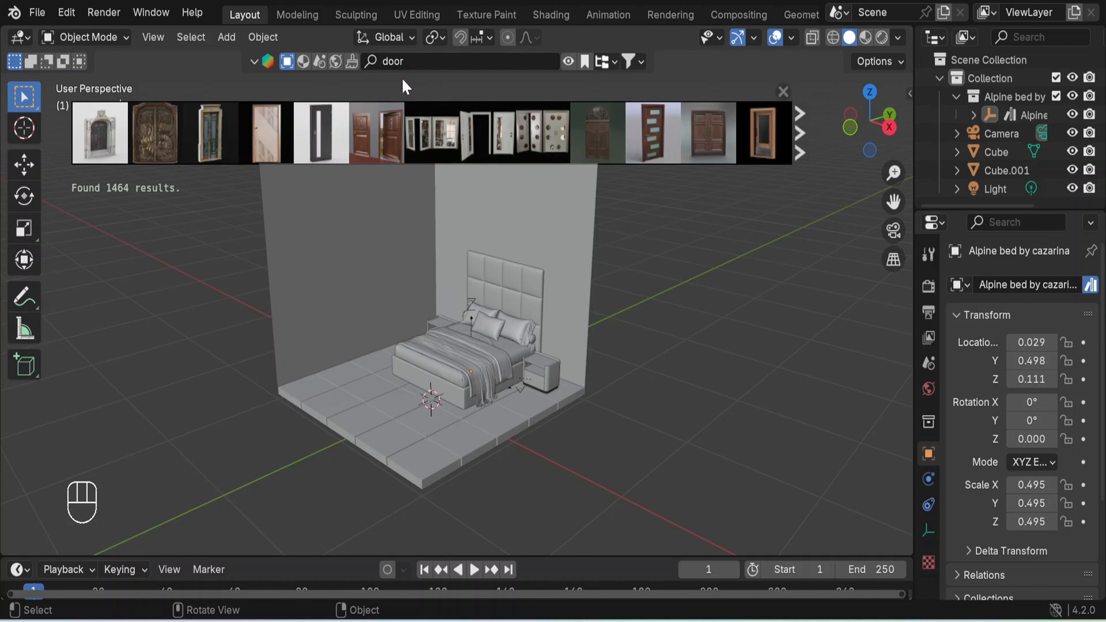
{"action": "mouse_move", "coordinate": [455, 148]}
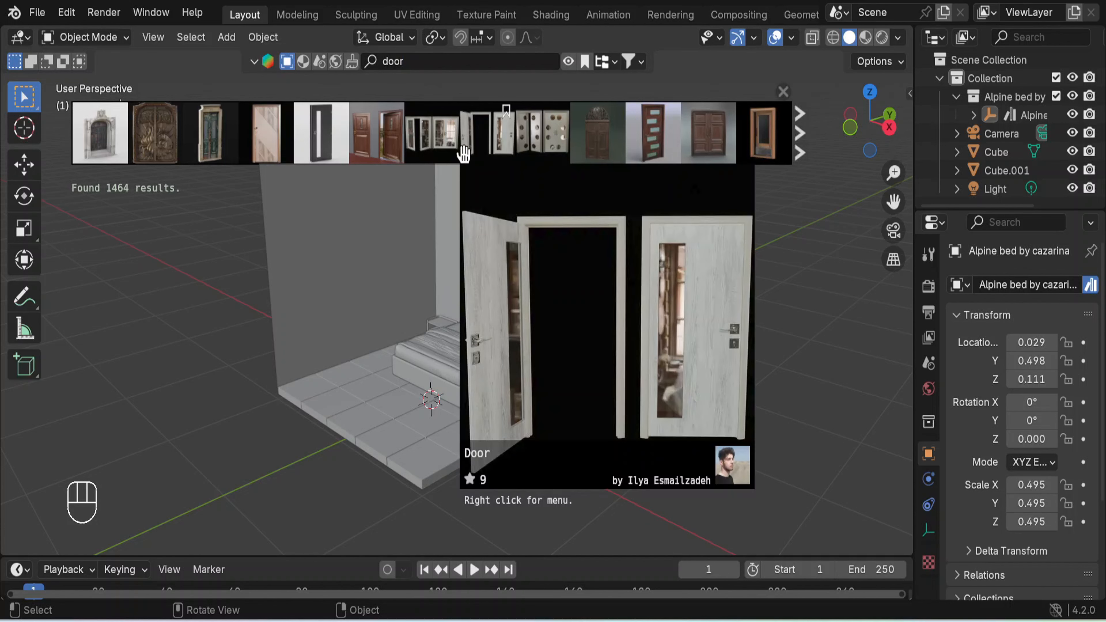
Browse the door models, place the Door MF asset on the floor beside the side wall, and close the asset results.
{"action": "mouse_move", "coordinate": [268, 144]}
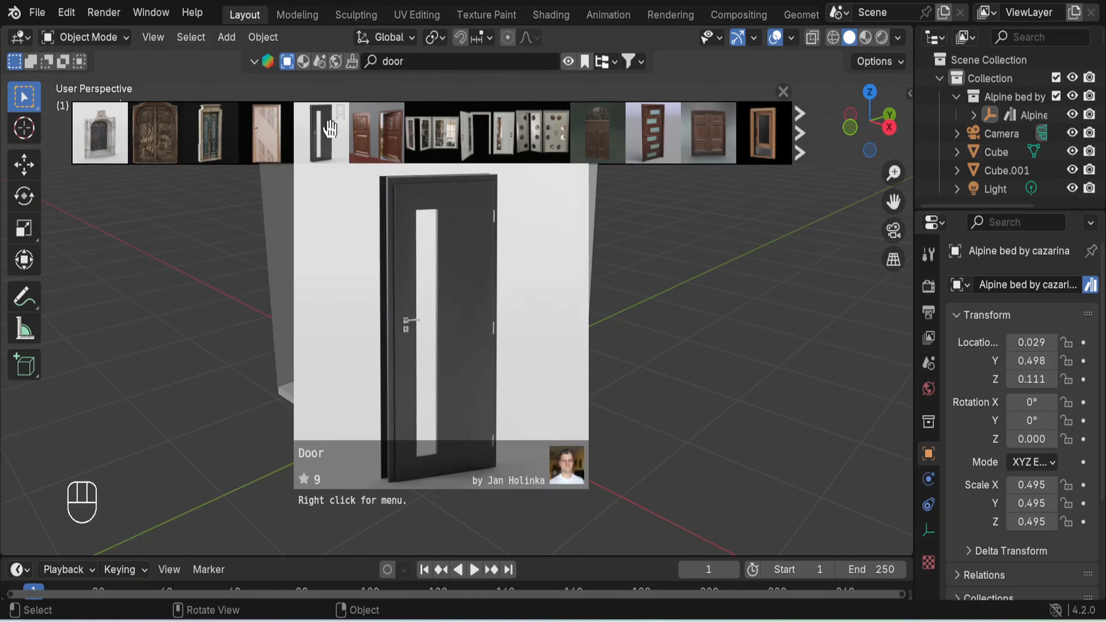
{"action": "mouse_move", "coordinate": [546, 128]}
{"action": "mouse_move", "coordinate": [757, 131]}
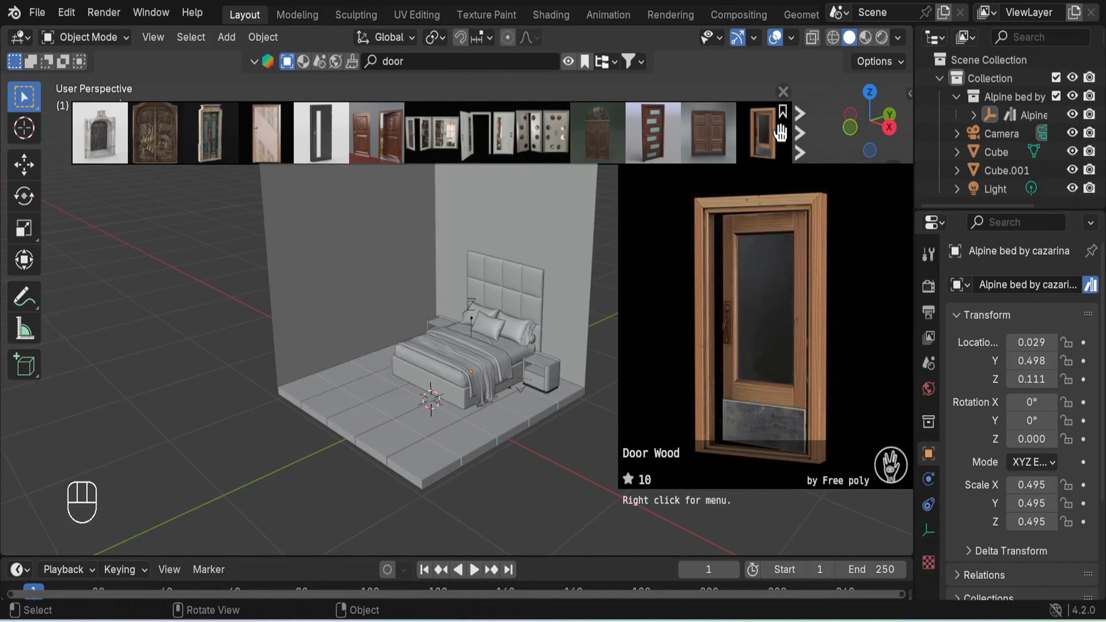
{"action": "left_click", "coordinate": [800, 132]}
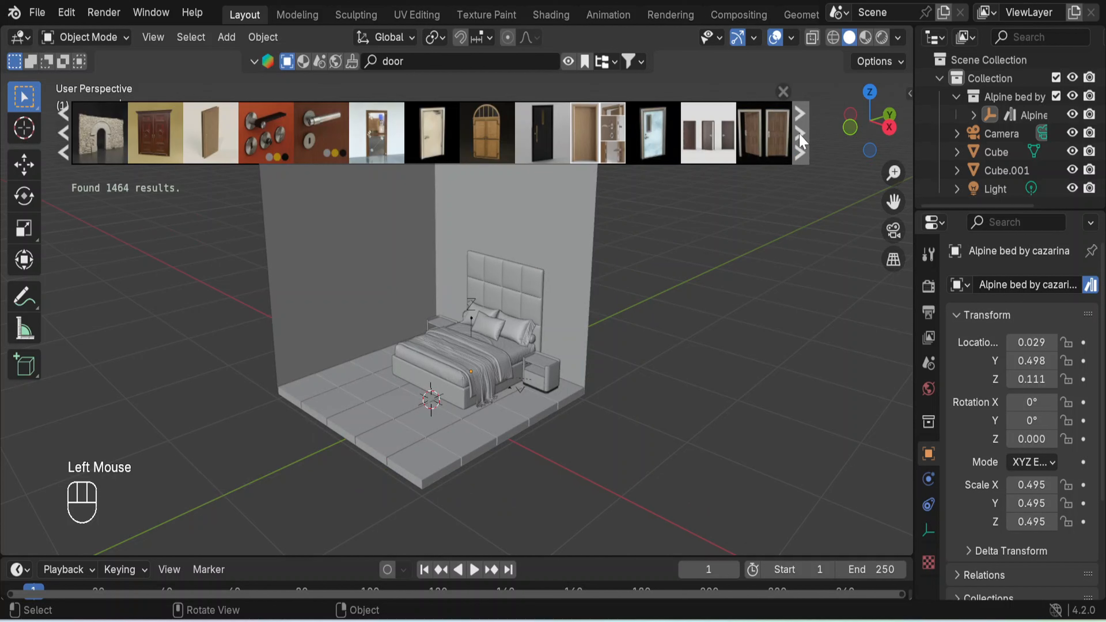
{"action": "mouse_move", "coordinate": [774, 127]}
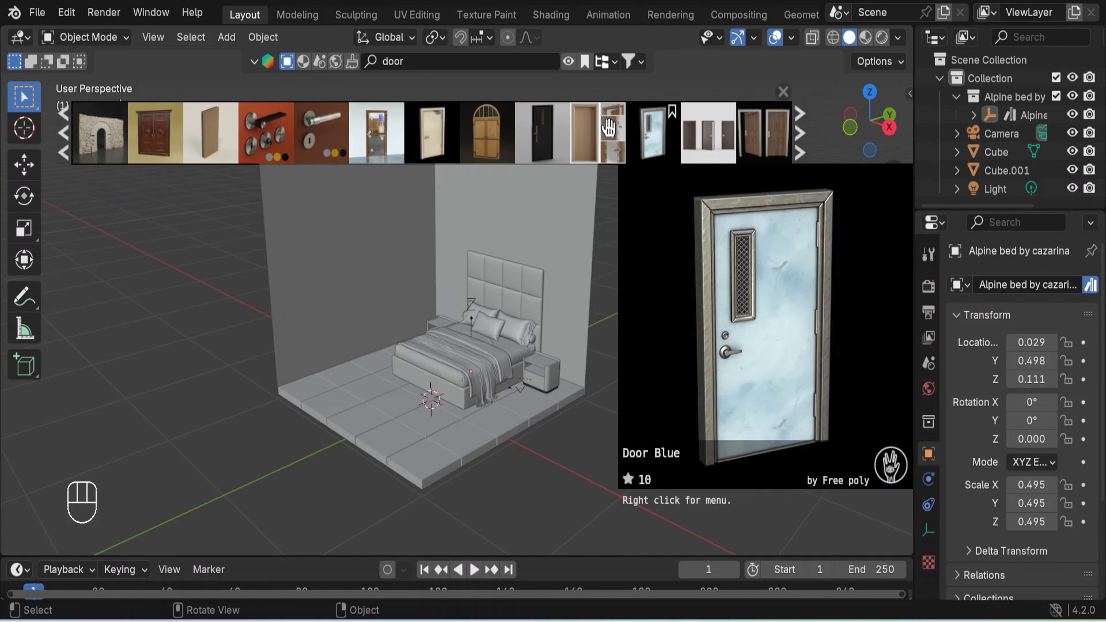
{"action": "mouse_move", "coordinate": [595, 126]}
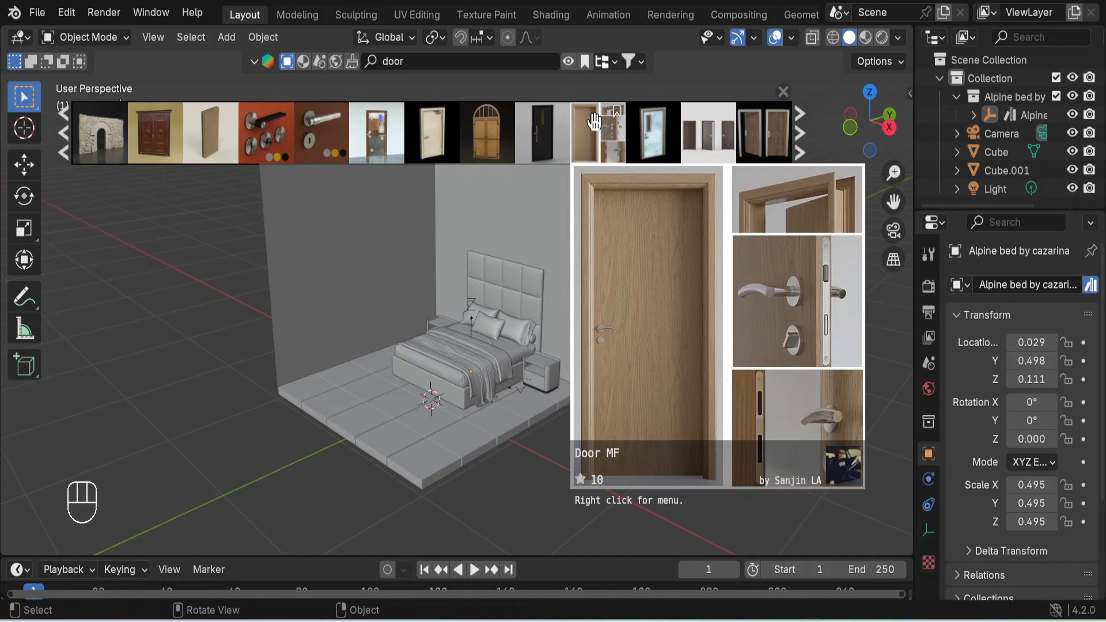
{"action": "left_click_drag", "start_coordinate": [594, 122], "coordinate": [368, 394]}
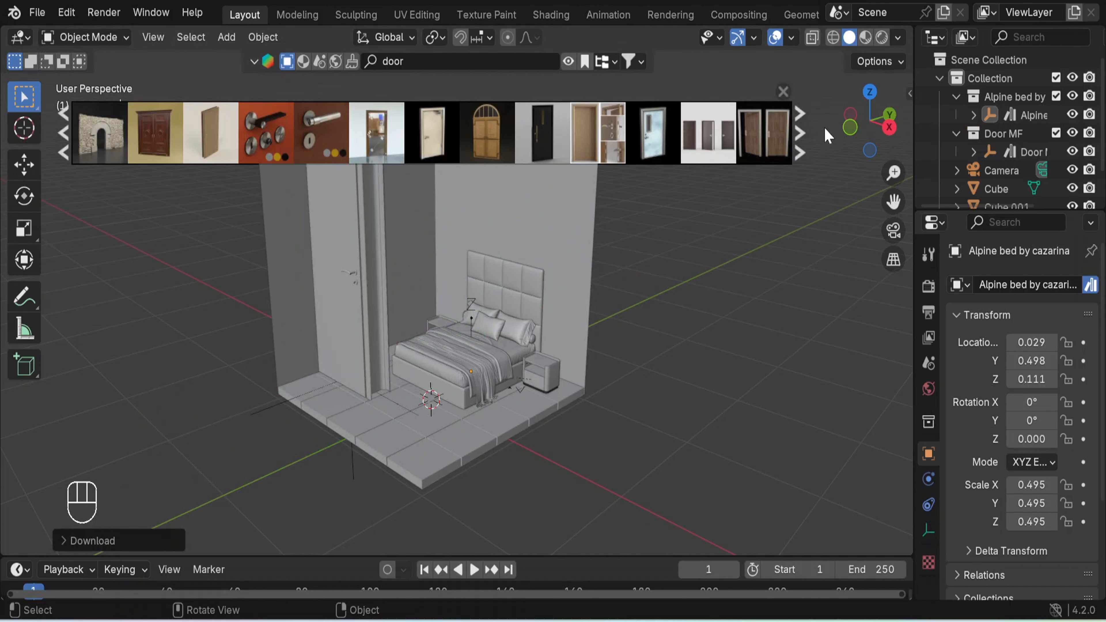
{"action": "left_click", "coordinate": [783, 91]}
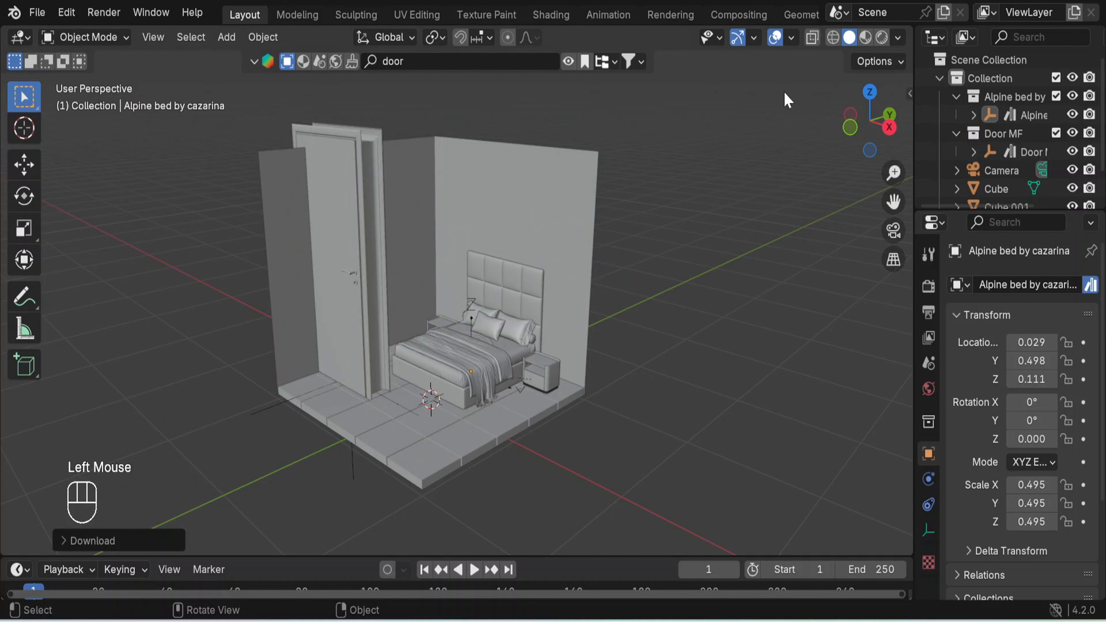
Try to rotate only the door frame by 90° around the Z axis.
{"action": "double_click", "coordinate": [329, 133]}
{"action": "type", "text": "r"}
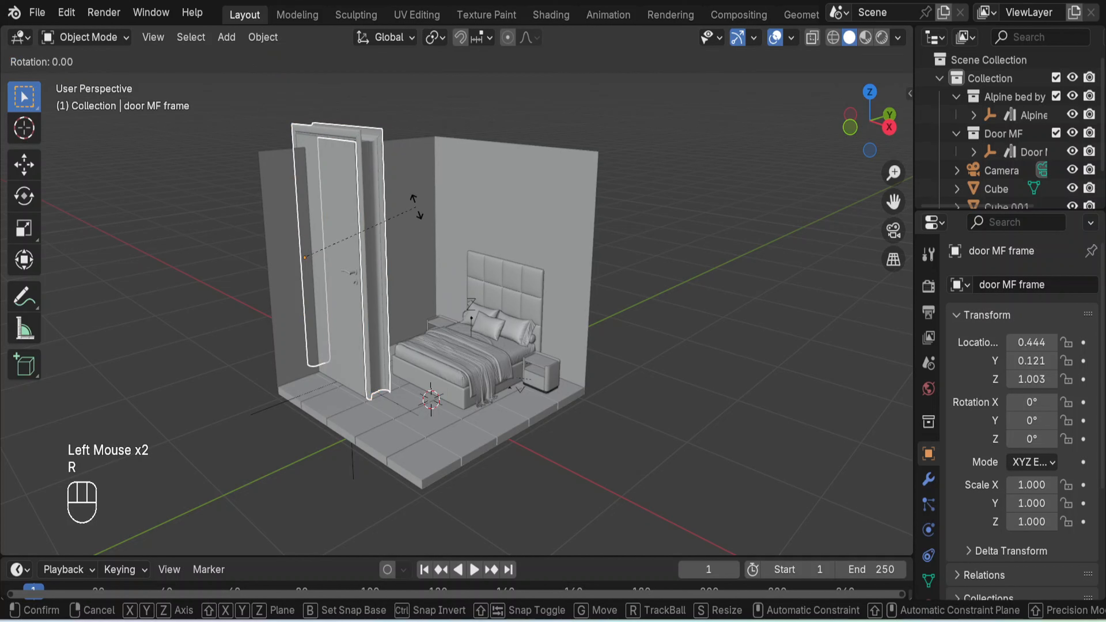
{"action": "type", "text": "z"}
{"action": "type", "text": "90"}
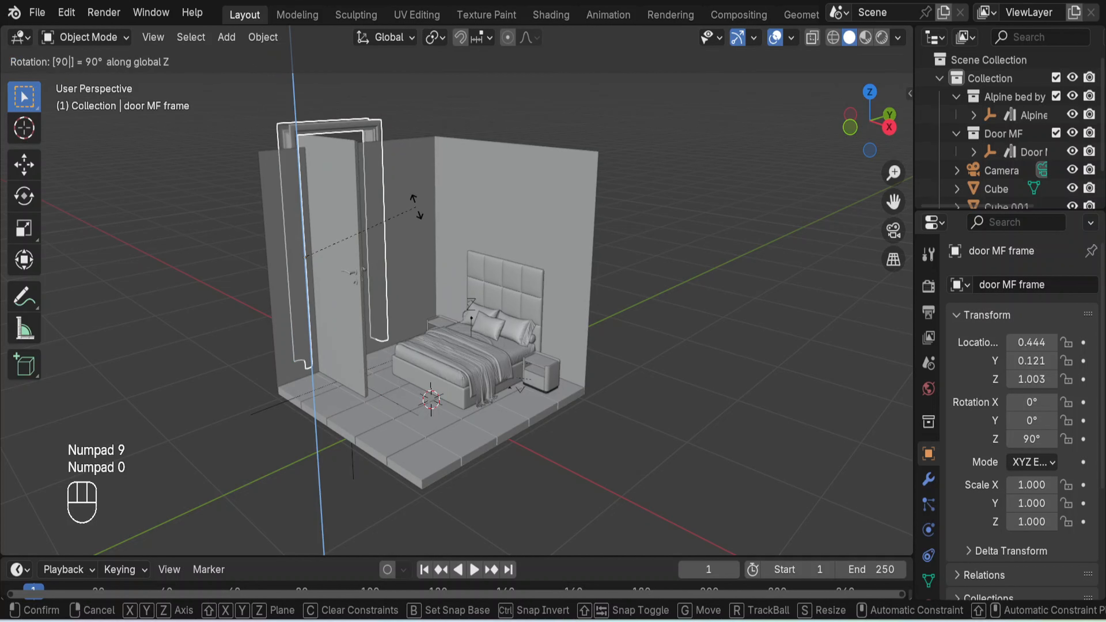
{"action": "left_click", "coordinate": [417, 208]}
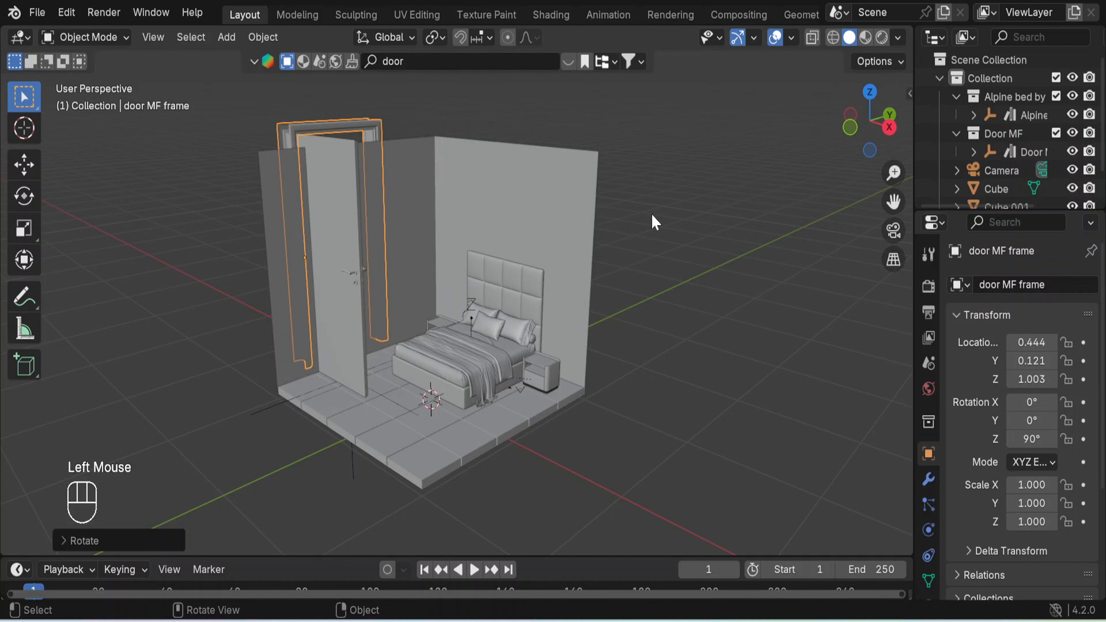
{"action": "key", "text": "ctrl+z"}
{"action": "left_click", "coordinate": [713, 182]}
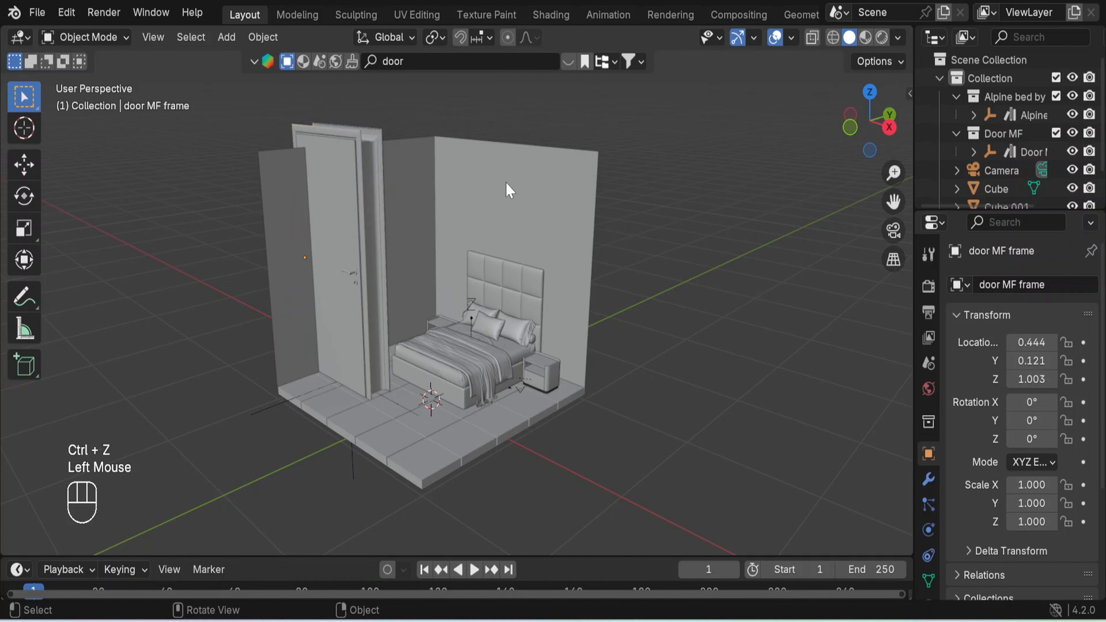
Rotate the door leaf and frame together around the Z axis by 90° three times, to 270°.
{"action": "left_click", "coordinate": [339, 168]}
{"action": "left_click", "coordinate": [367, 170], "text": "shift"}
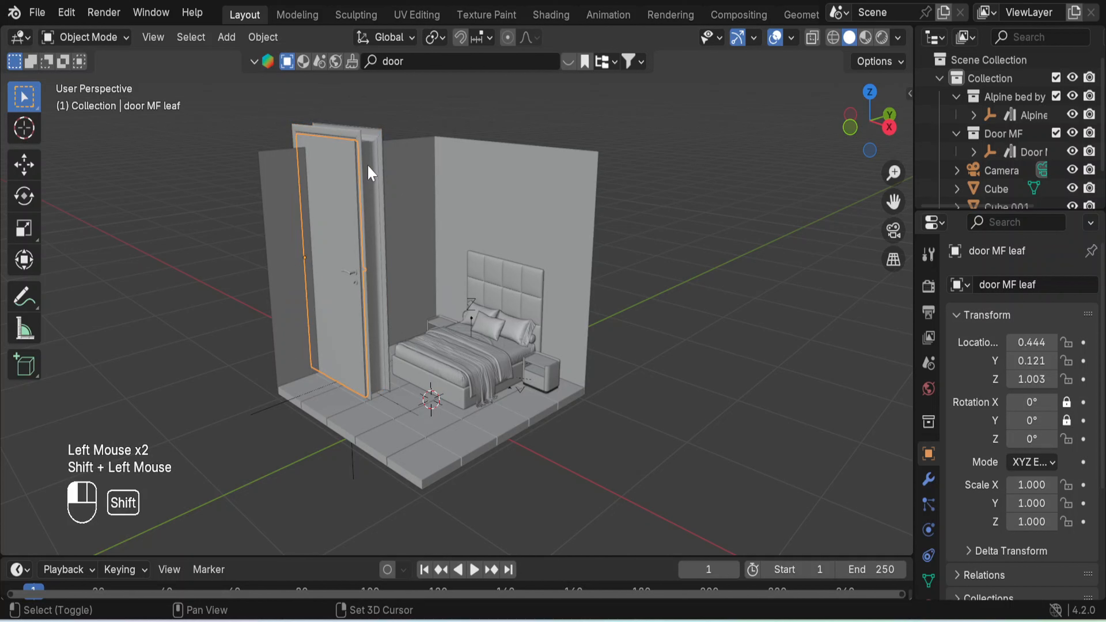
{"action": "key", "text": "r"}
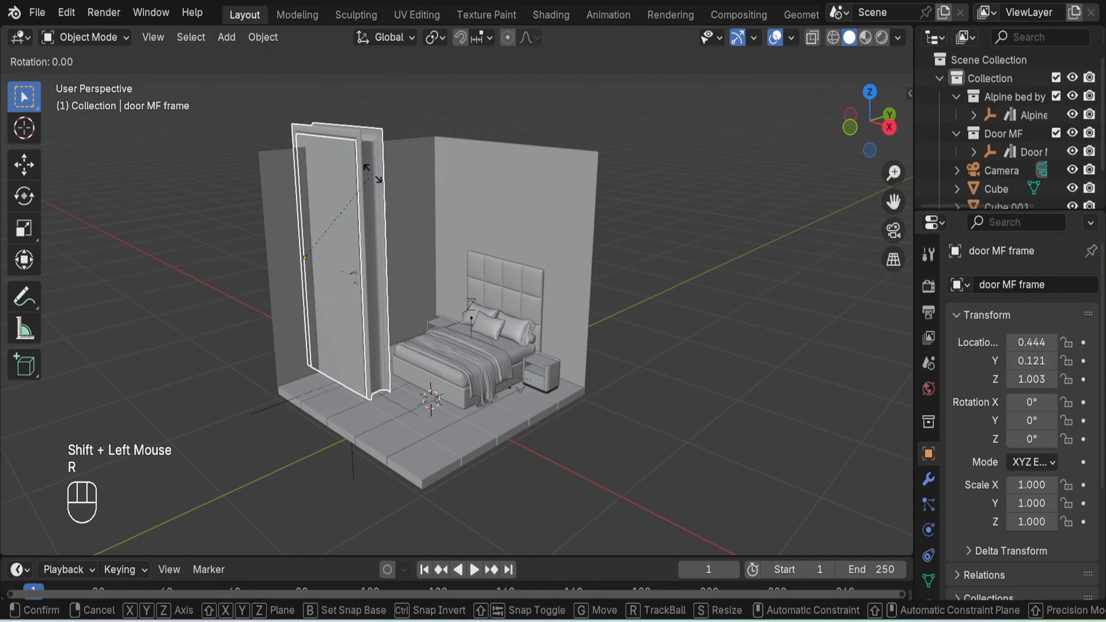
{"action": "type", "text": "z90"}
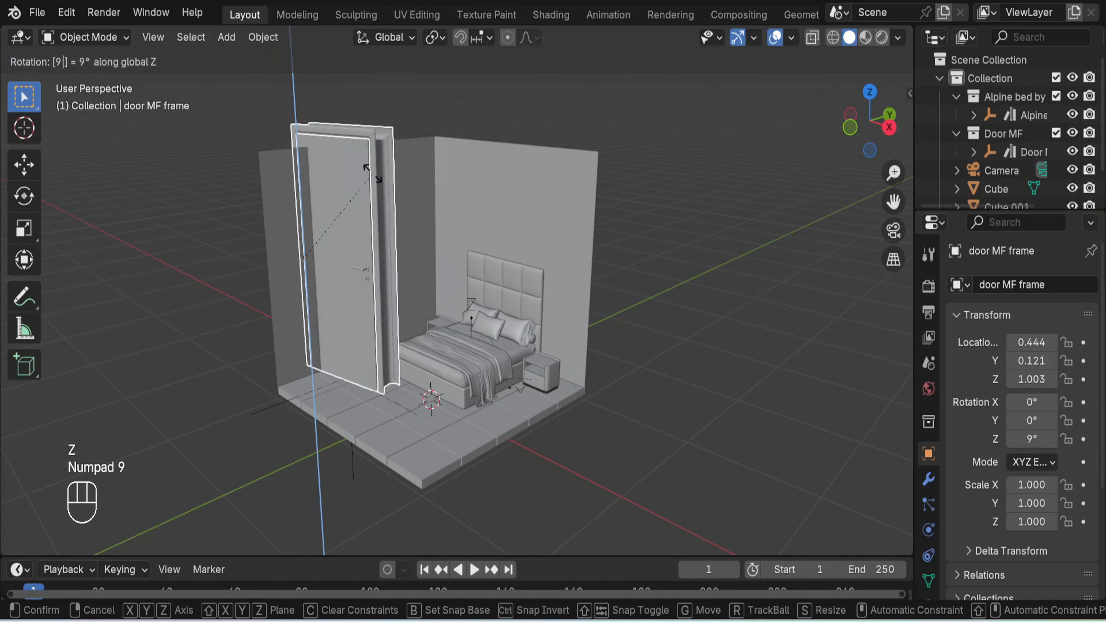
{"action": "key", "text": "Return"}
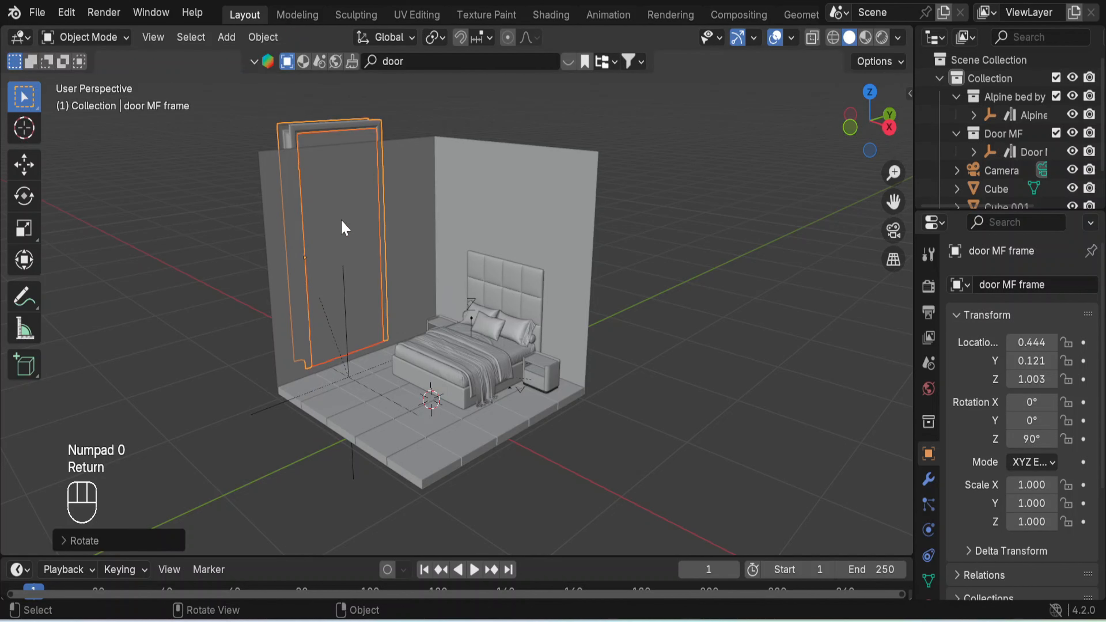
{"action": "middle_click_drag", "start_coordinate": [296, 292], "coordinate": [322, 285]}
{"action": "type", "text": "rz90"}
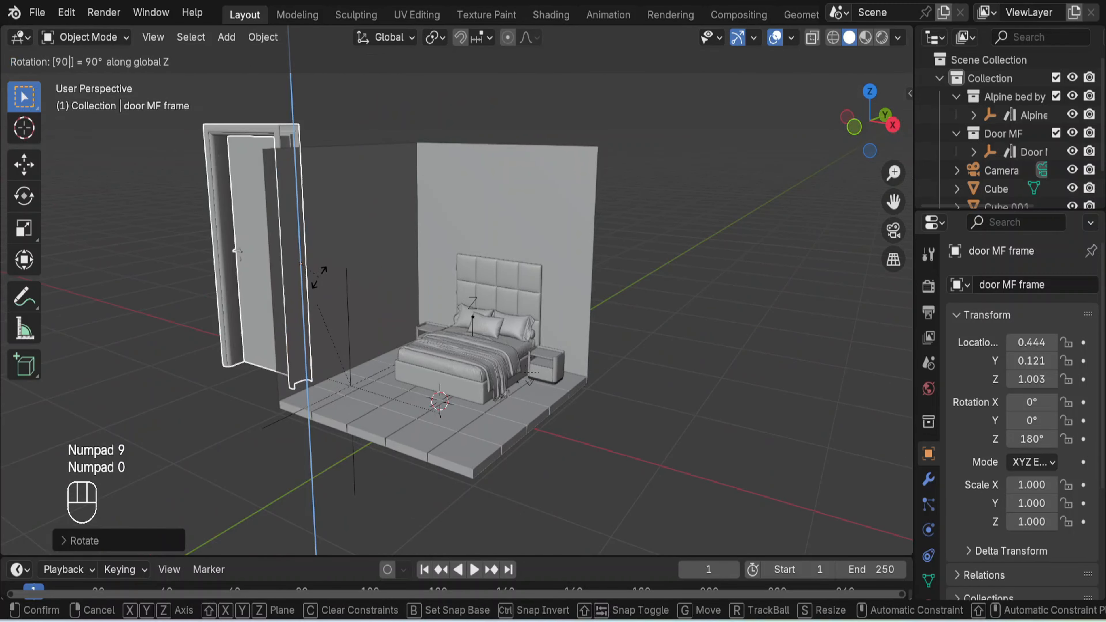
{"action": "key", "text": "Return"}
{"action": "type", "text": "rz90"}
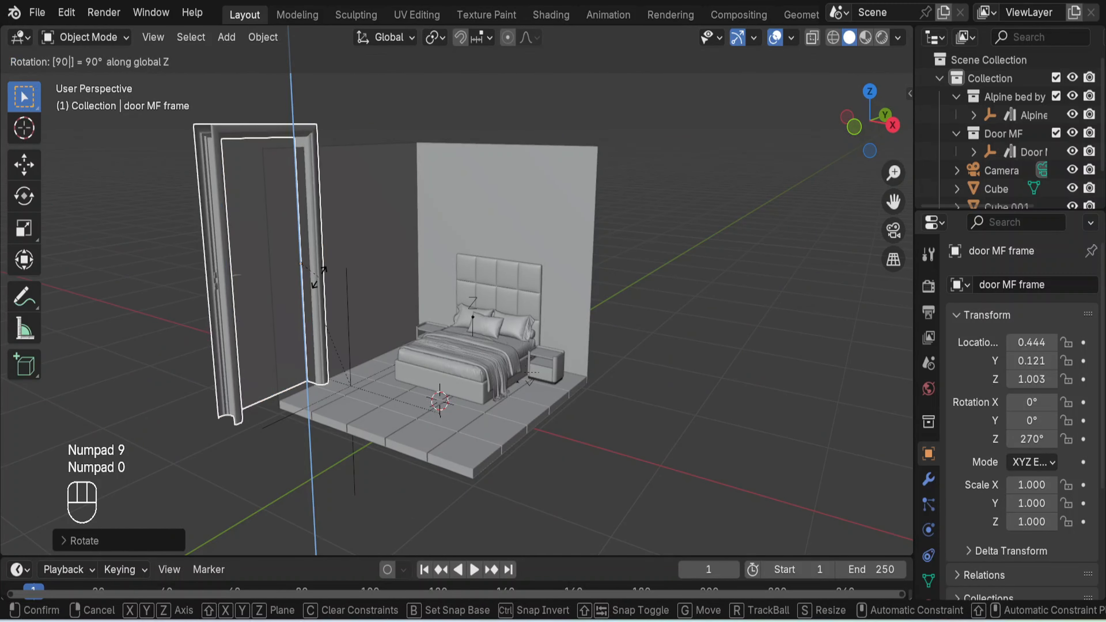
{"action": "key", "text": "Return"}
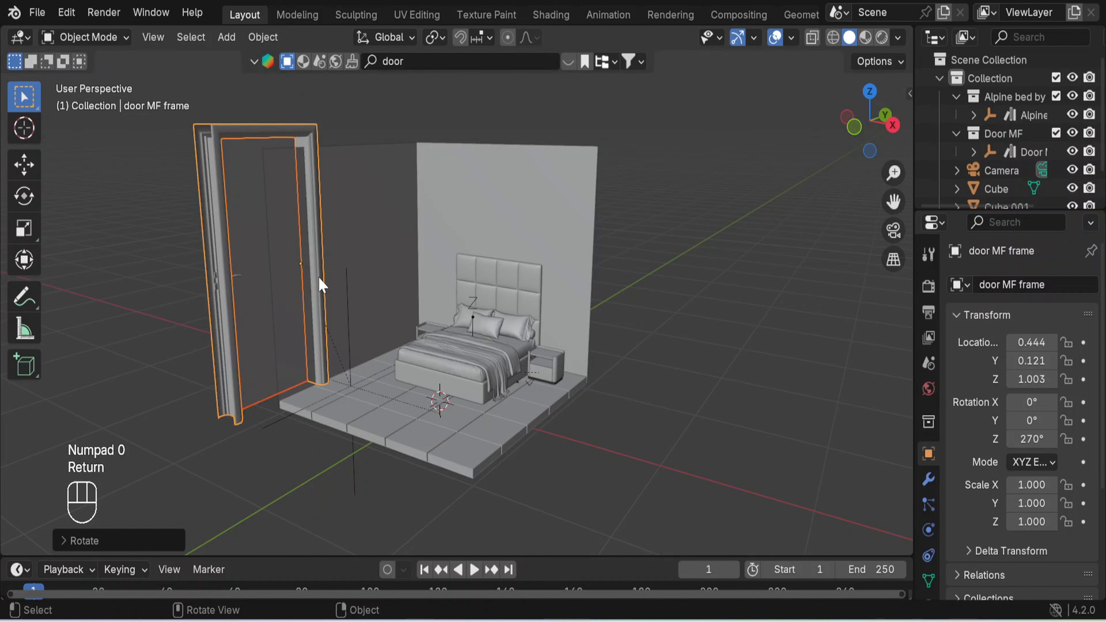
Scale the door leaf and frame down to about 0.577 in the right side view.
{"action": "key", "text": "KP_1"}
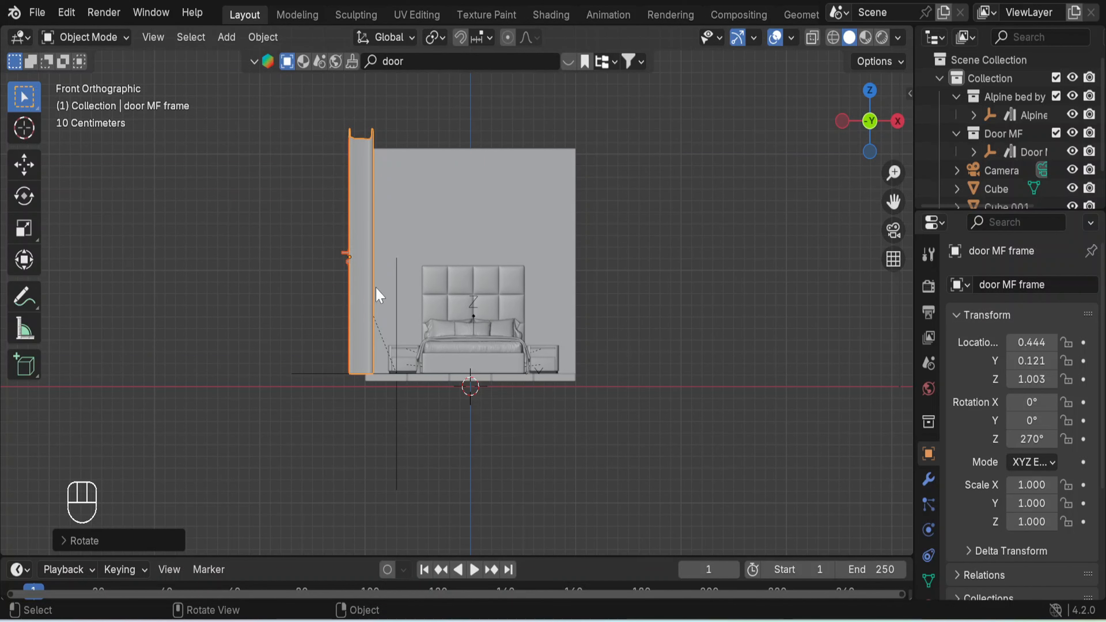
{"action": "key", "text": "KP_3"}
{"action": "key", "text": "s"}
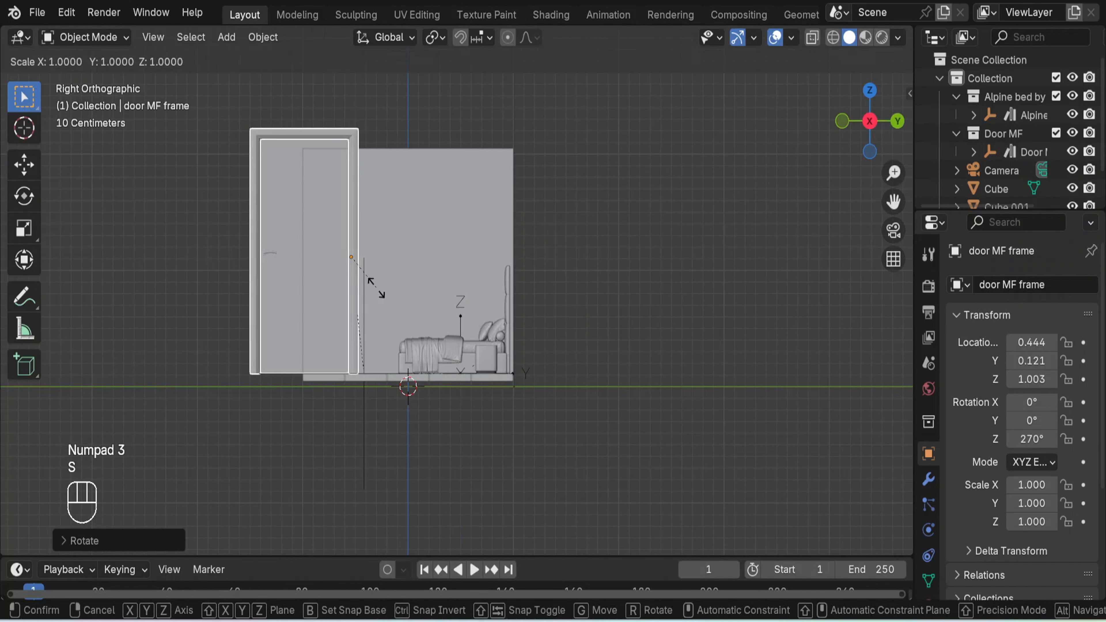
{"action": "left_click", "coordinate": [366, 276]}
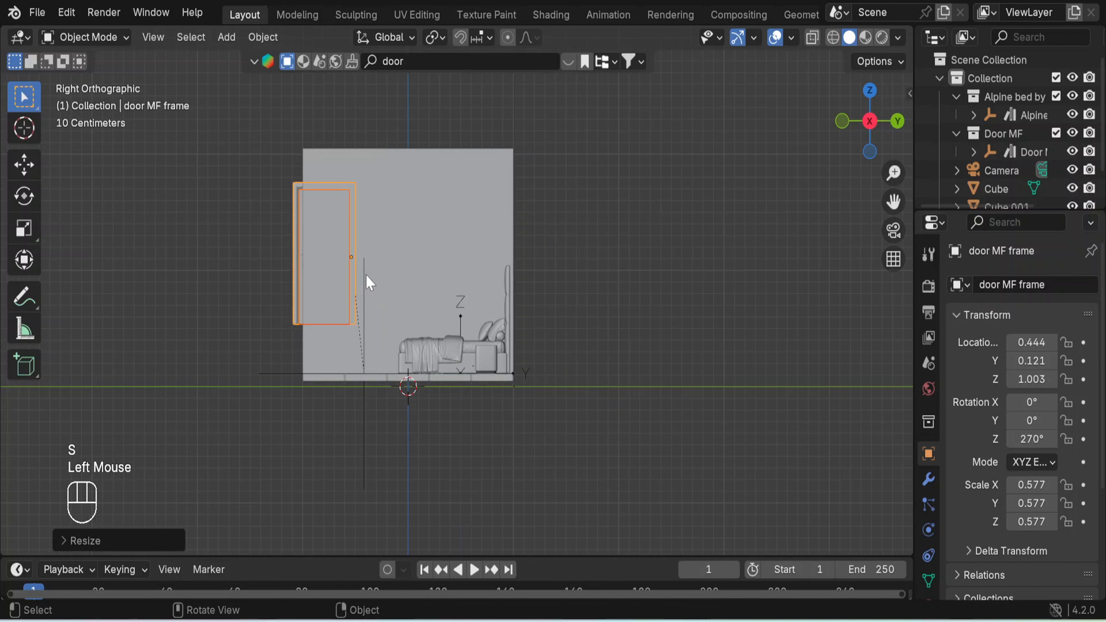
Move the door about 0.14 m along Y, lower it to about Z 0.587 m so it stands on the floor, and deselect it.
{"action": "key", "text": "g"}
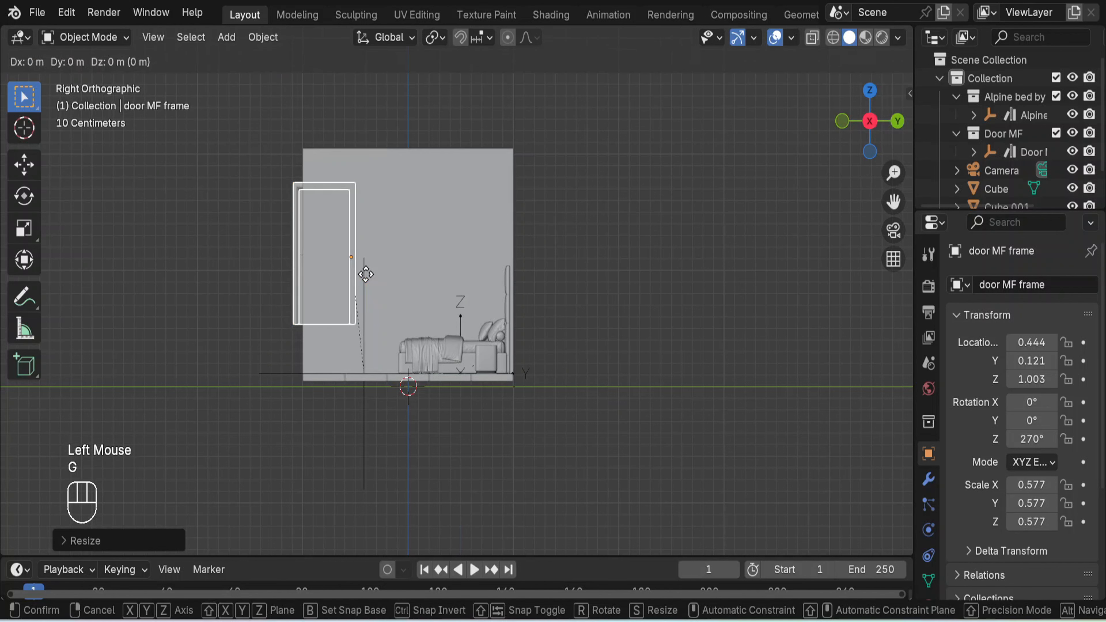
{"action": "key", "text": "y"}
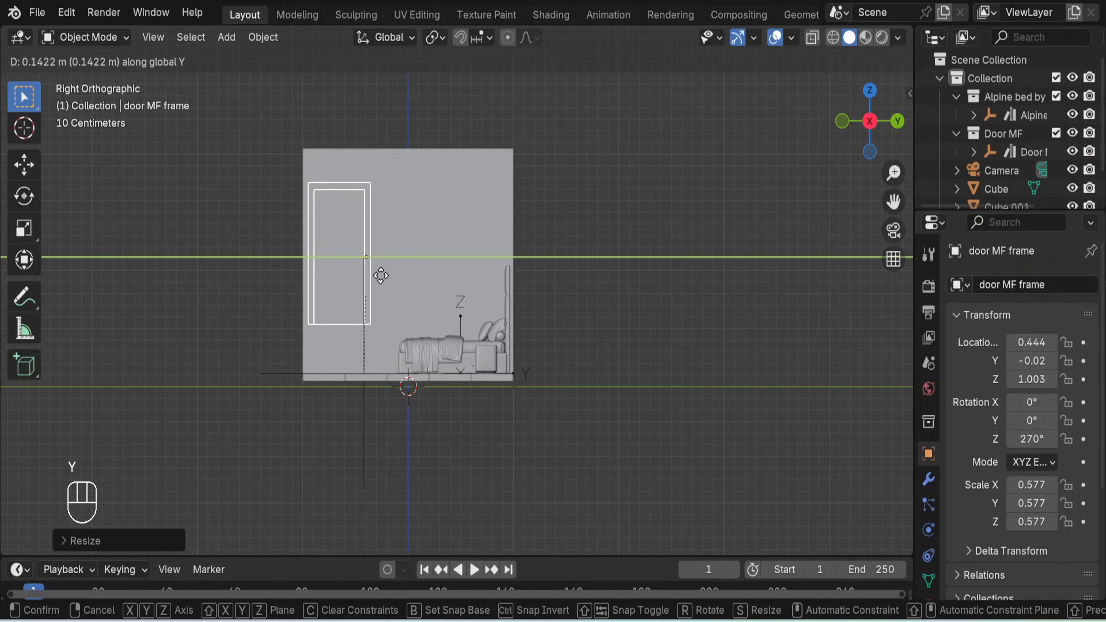
{"action": "left_click", "coordinate": [381, 277]}
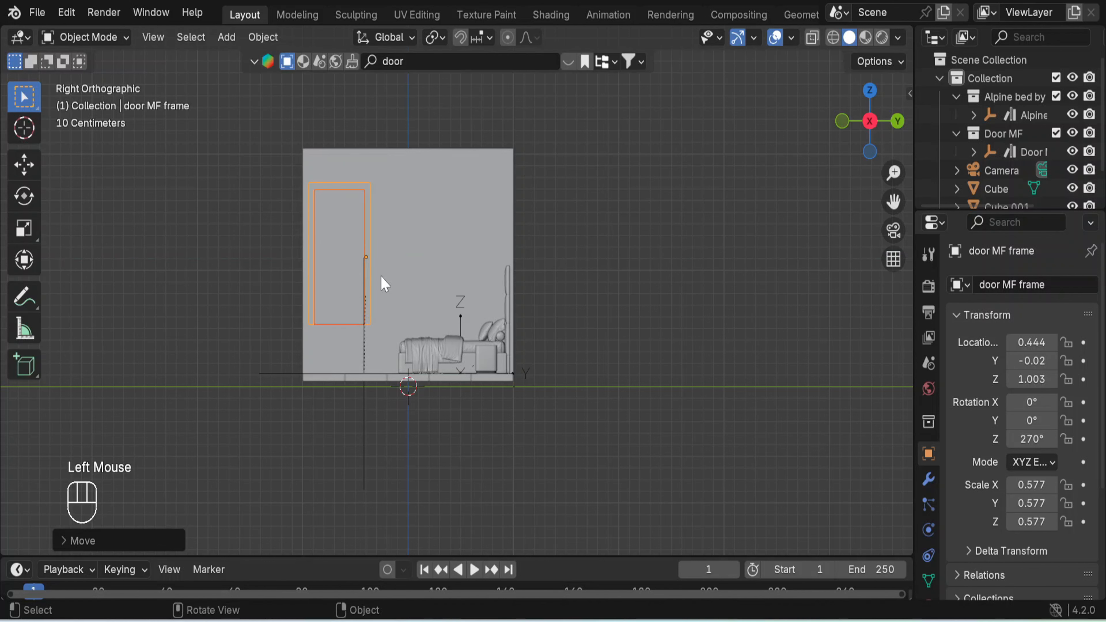
{"action": "key", "text": "g"}
{"action": "key", "text": "z"}
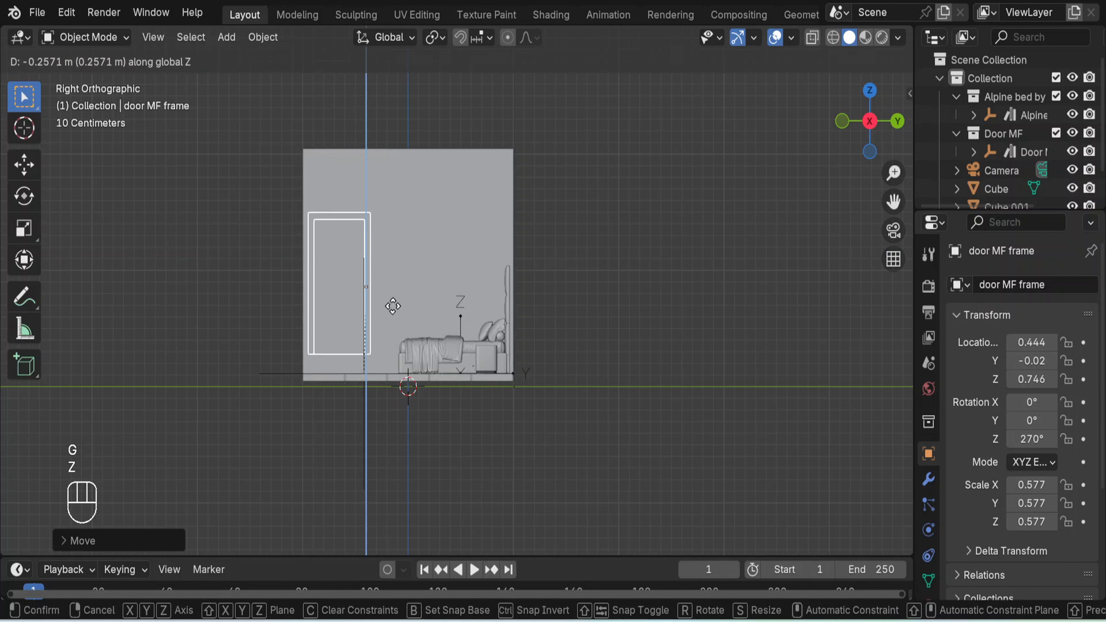
{"action": "left_click", "coordinate": [398, 324]}
{"action": "double_click", "coordinate": [364, 371]}
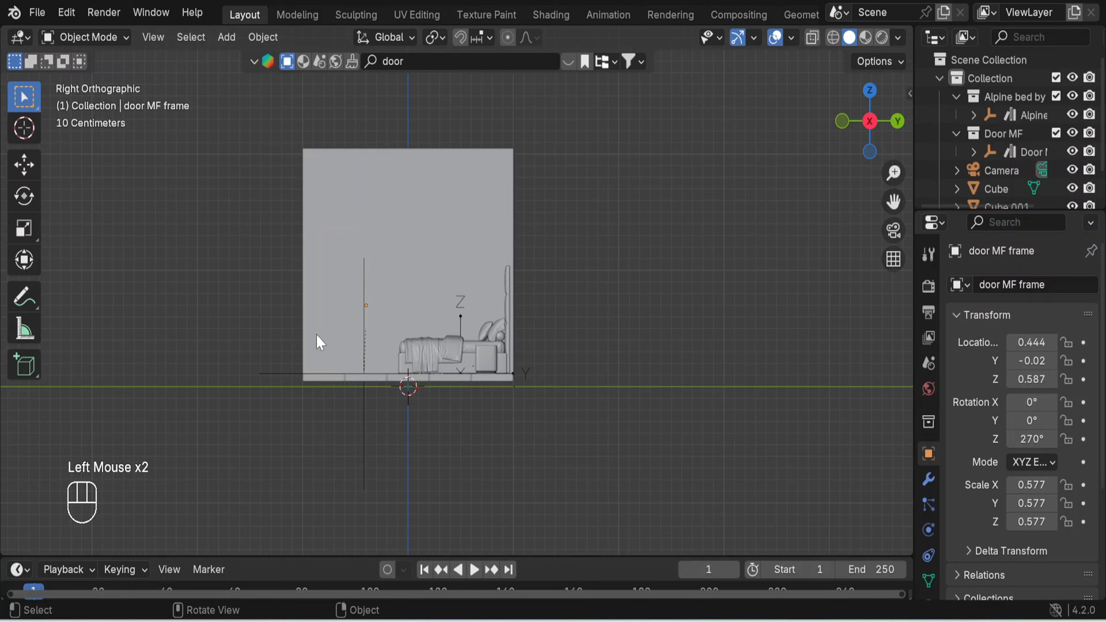
Select the door frame and leaf and examine their placement against the side wall from the front, outside and inside.
{"action": "middle_click_drag", "start_coordinate": [320, 343], "coordinate": [377, 391]}
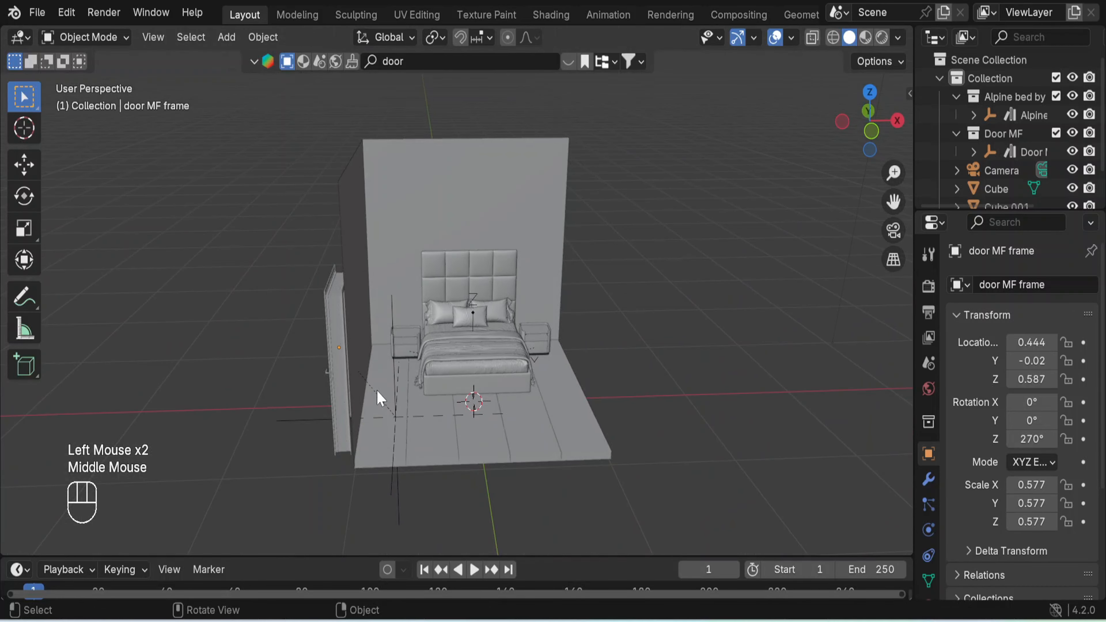
{"action": "key", "text": "KP_1"}
{"action": "left_click", "coordinate": [352, 341]}
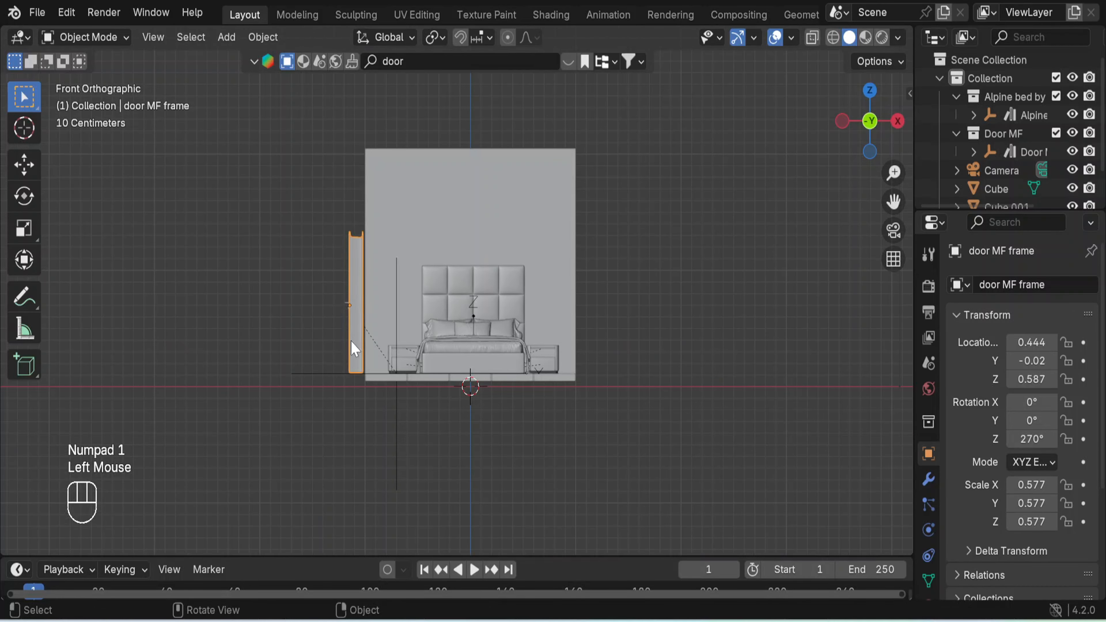
{"action": "middle_click_drag", "start_coordinate": [336, 363], "coordinate": [476, 375]}
{"action": "scroll", "coordinate": [551, 361], "scroll_direction": "up", "scroll_amount": 2}
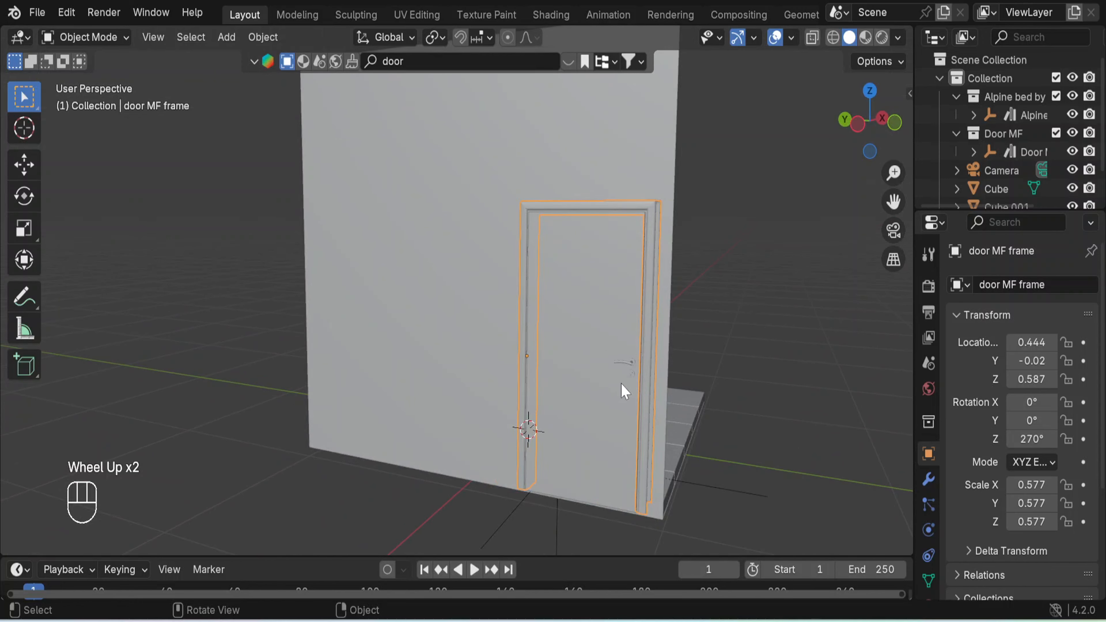
{"action": "middle_click_drag", "start_coordinate": [624, 391], "coordinate": [459, 388]}
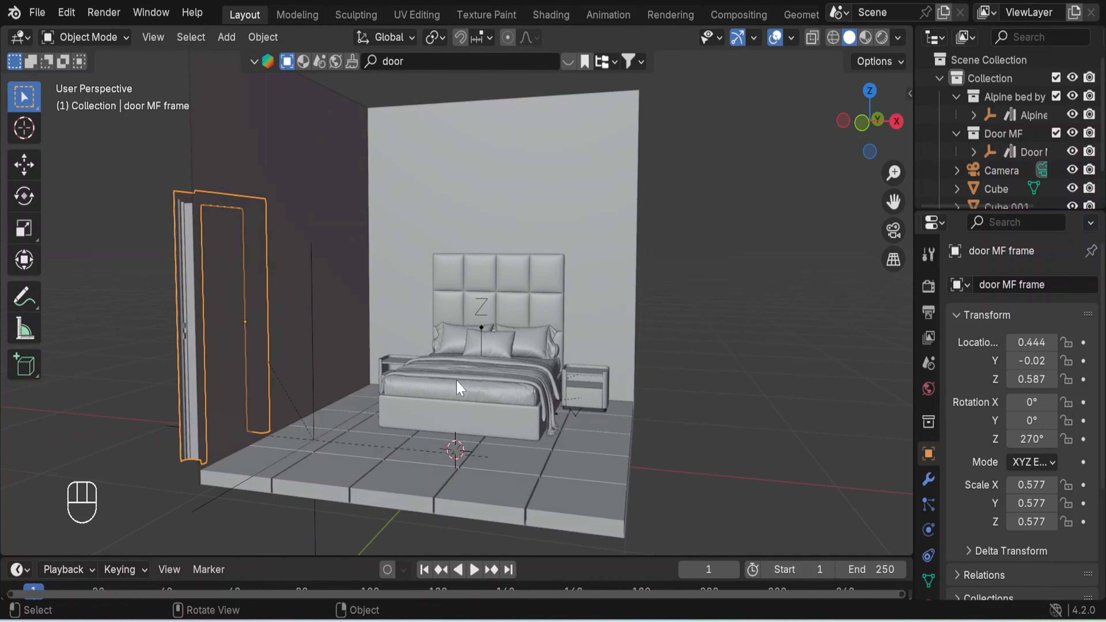
{"action": "key", "text": "r"}
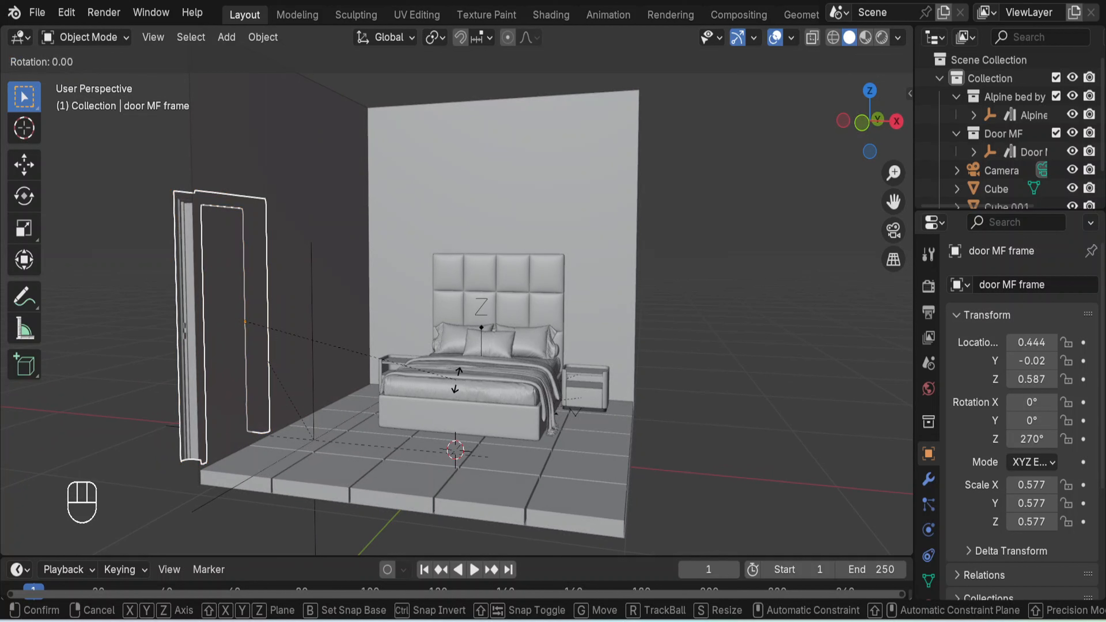
{"action": "key", "text": "g"}
{"action": "key", "text": "y"}
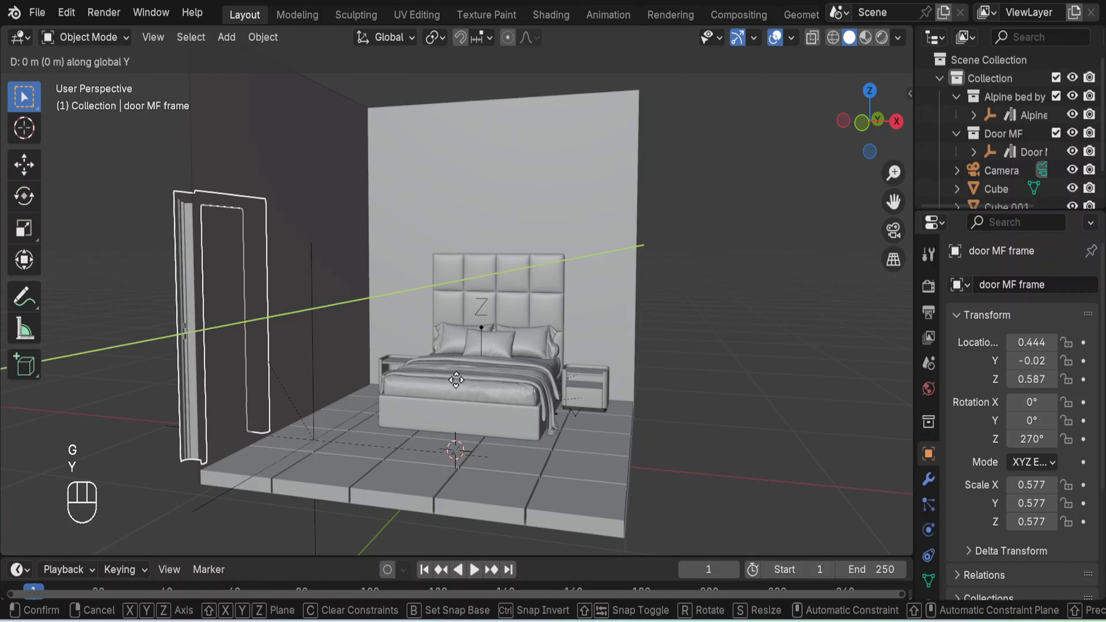
{"action": "key", "text": "Escape"}
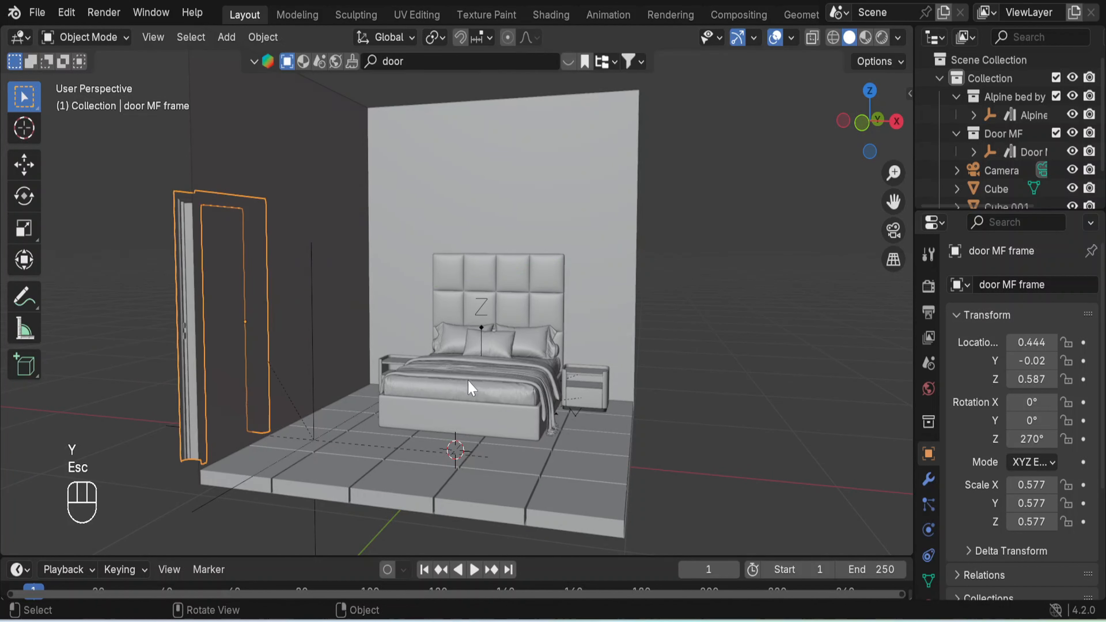
{"action": "key", "text": "g"}
{"action": "key", "text": "x"}
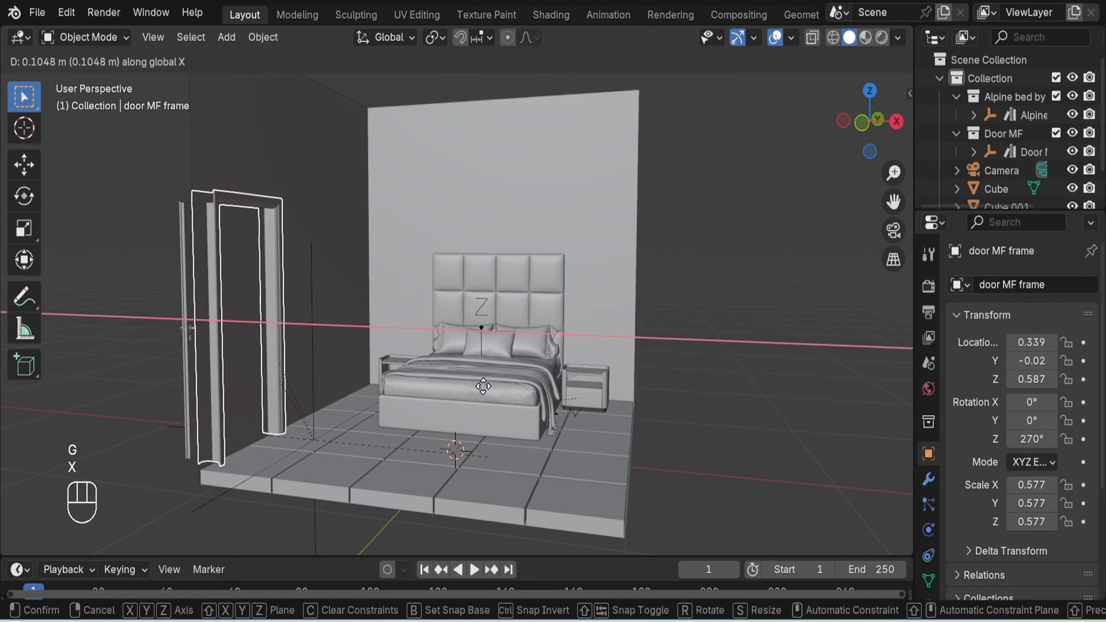
{"action": "key", "text": "ctrl+z"}
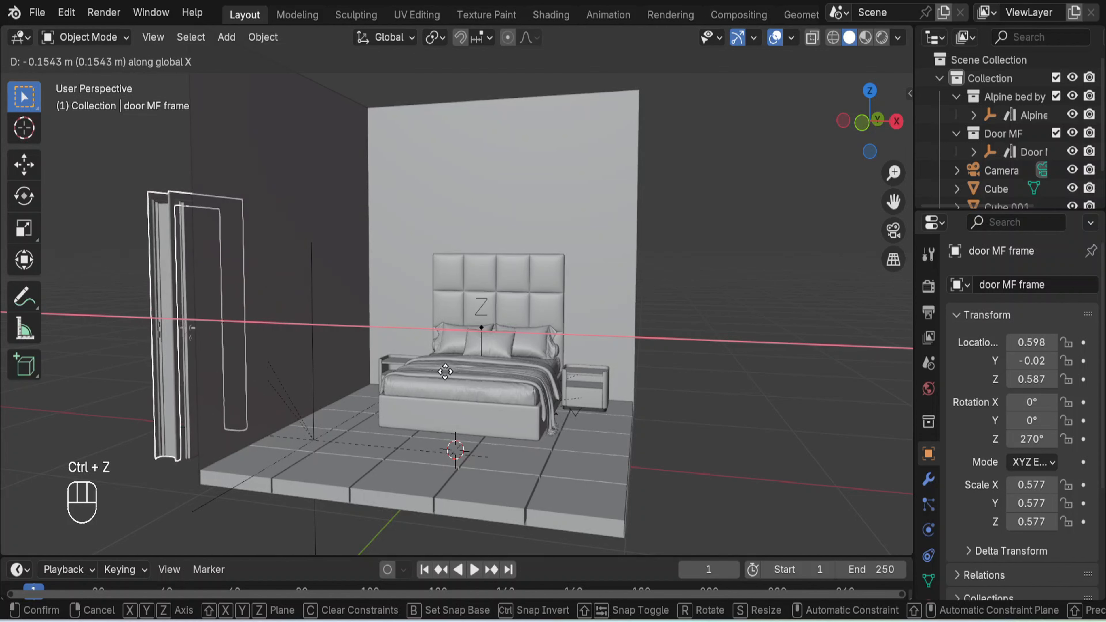
{"action": "left_click", "coordinate": [364, 379]}
{"action": "key", "text": "ctrl+z"}
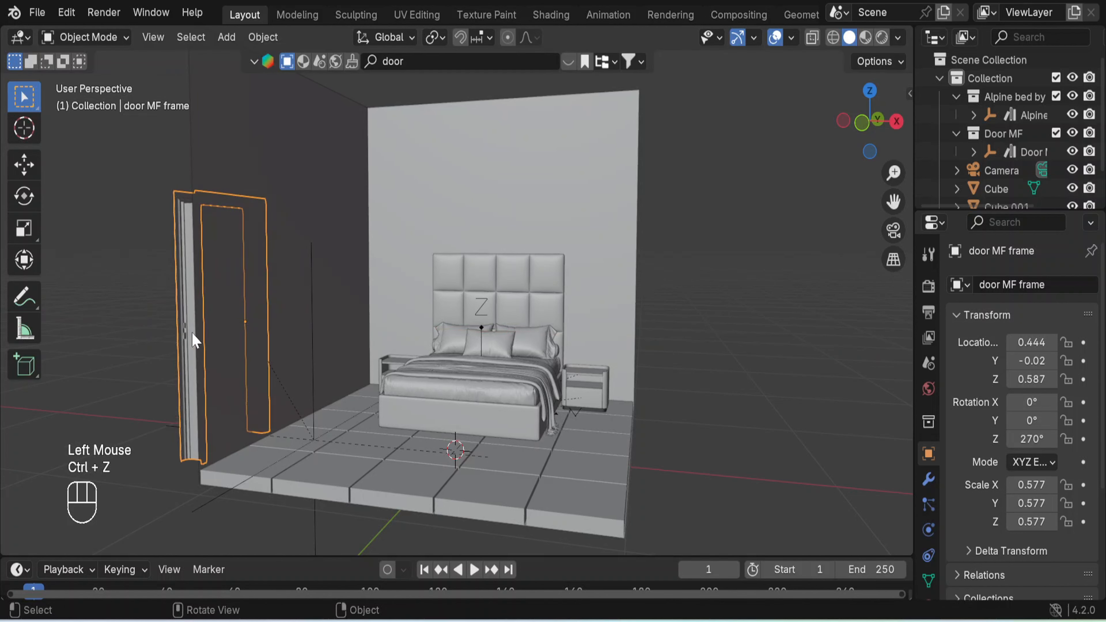
Add the door leaf to the selected frame and move both about 0.075 m along X.
{"action": "middle_click_drag", "start_coordinate": [183, 342], "coordinate": [319, 356]}
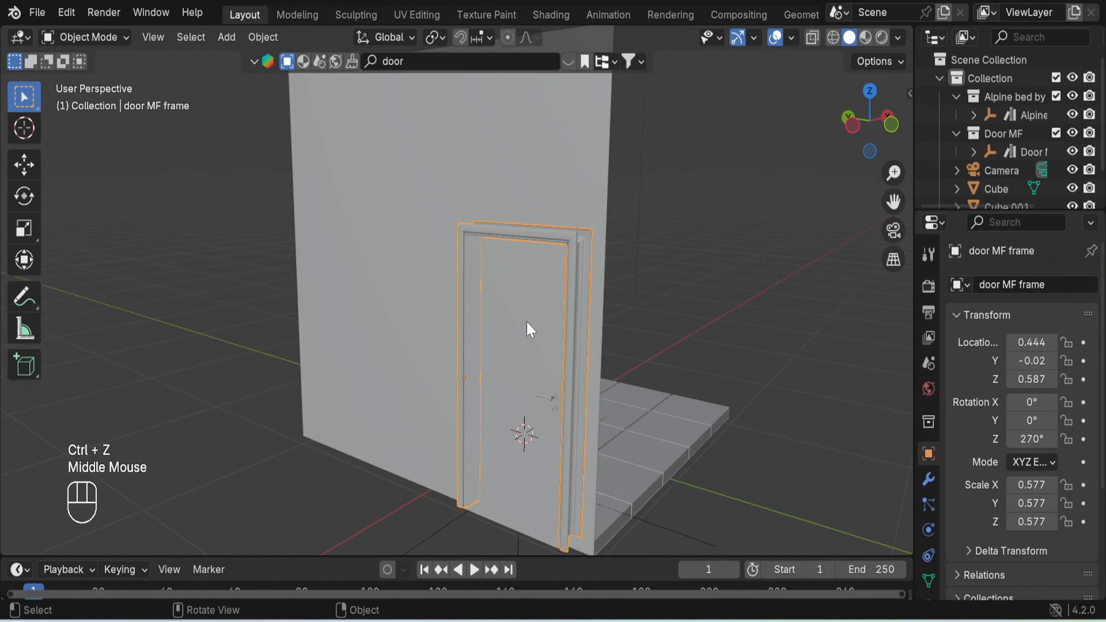
{"action": "left_click", "coordinate": [535, 317], "text": "shift"}
{"action": "middle_click_drag", "start_coordinate": [708, 360], "coordinate": [570, 363]}
{"action": "key", "text": "g"}
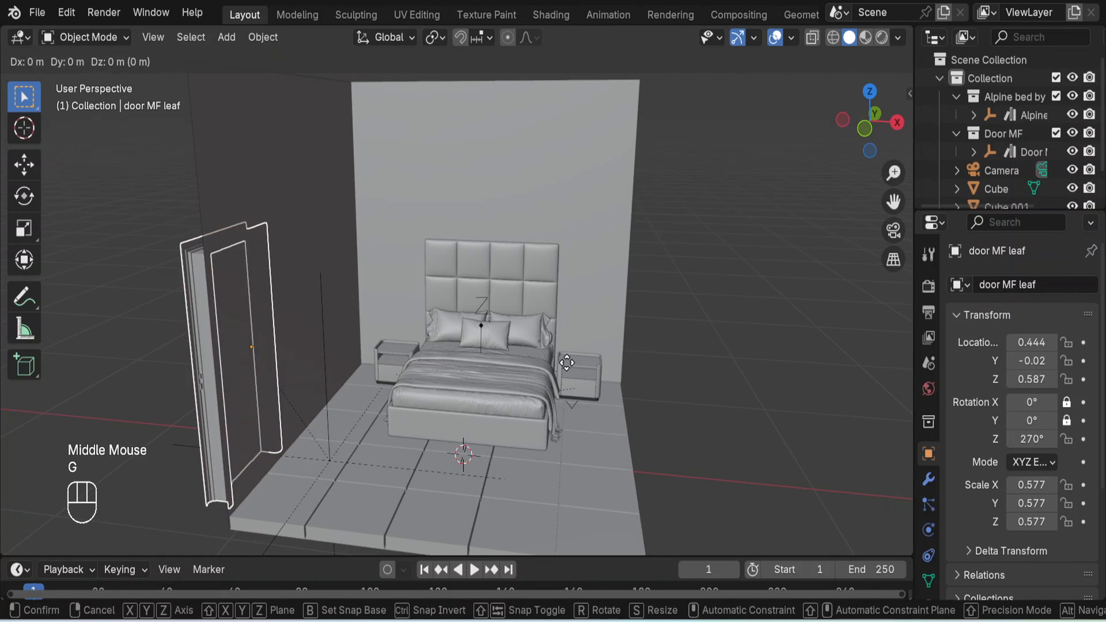
{"action": "key", "text": "x"}
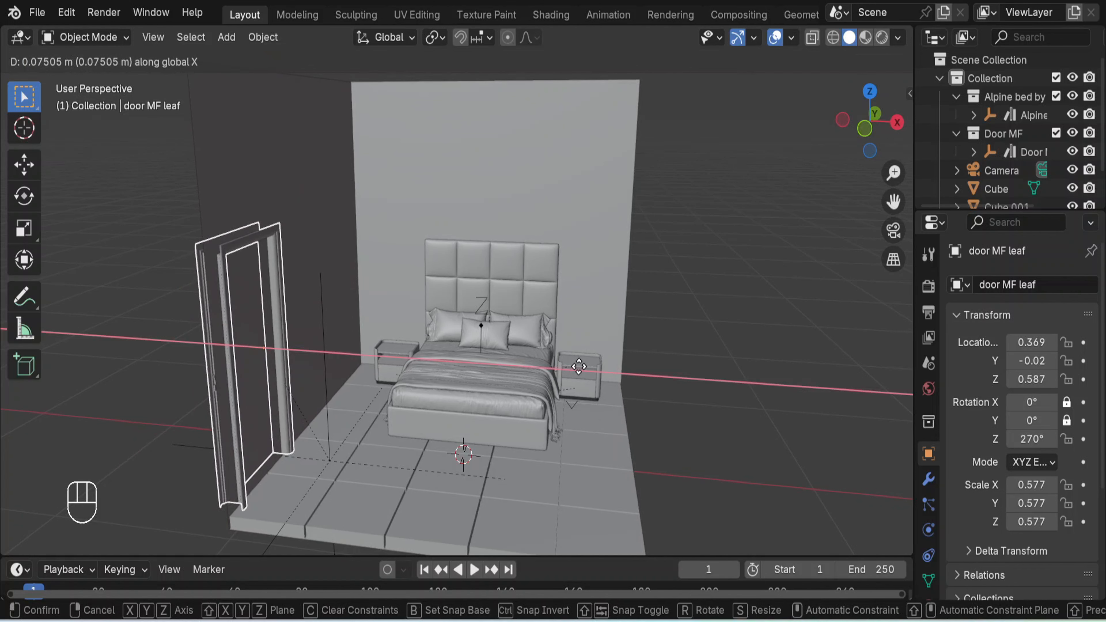
{"action": "left_click", "coordinate": [578, 366]}
Rotate the door leaf and frame around the Z axis by 90° twice, to 450°.
{"action": "middle_click_drag", "start_coordinate": [634, 370], "coordinate": [826, 353]}
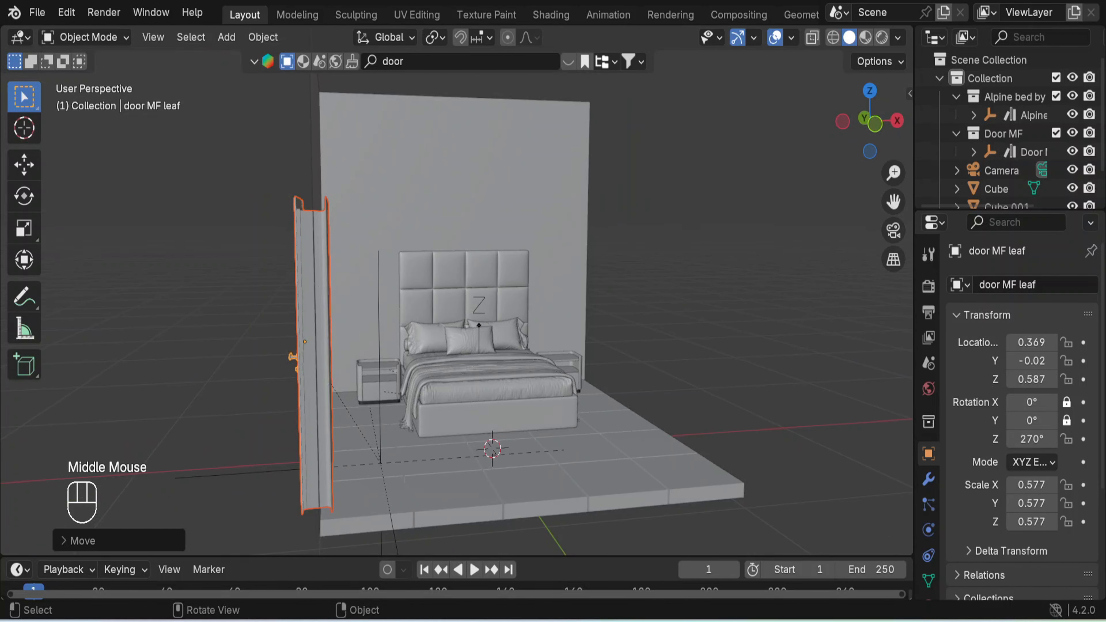
{"action": "key", "text": "r"}
{"action": "key", "text": "z"}
{"action": "key", "text": "KP_9"}
{"action": "key", "text": "KP_0"}
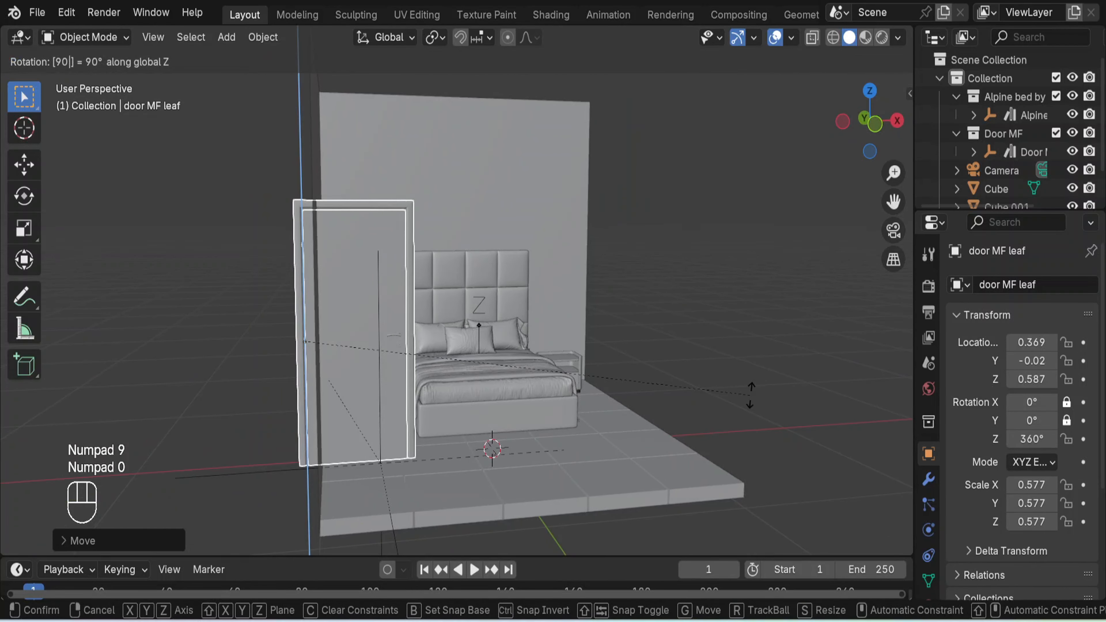
{"action": "key", "text": "Return"}
{"action": "key", "text": "r"}
{"action": "key", "text": "z"}
{"action": "key", "text": "KP_9"}
{"action": "key", "text": "KP_0"}
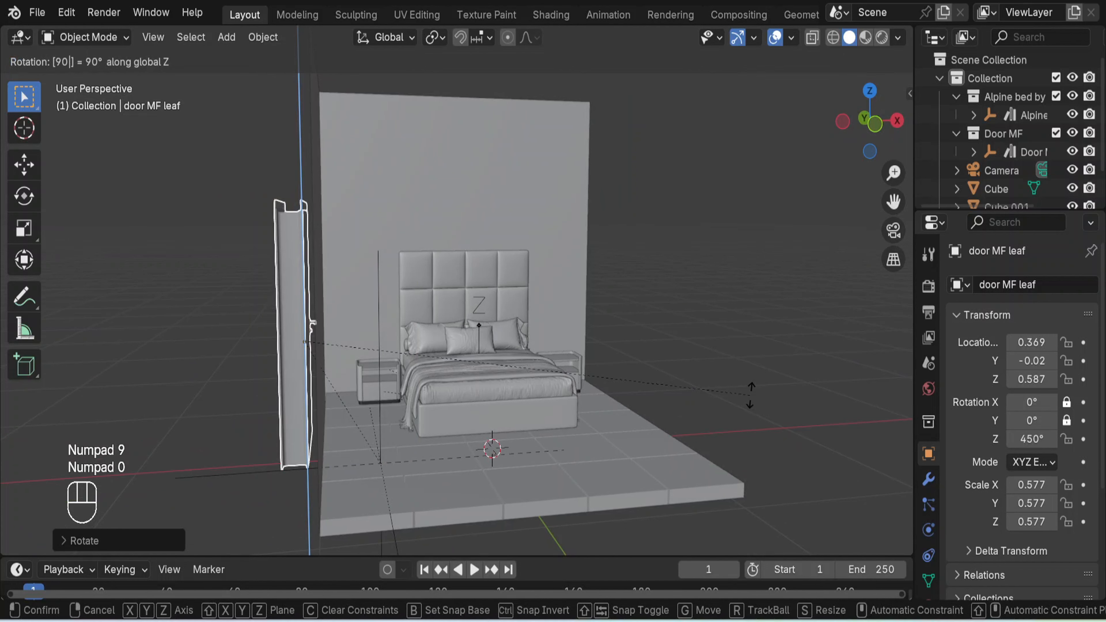
{"action": "key", "text": "Return"}
Move the door leaf and frame about 0.076 m along X so they sit in the side wall, and deselect them.
{"action": "middle_click_drag", "start_coordinate": [752, 328], "coordinate": [670, 349]}
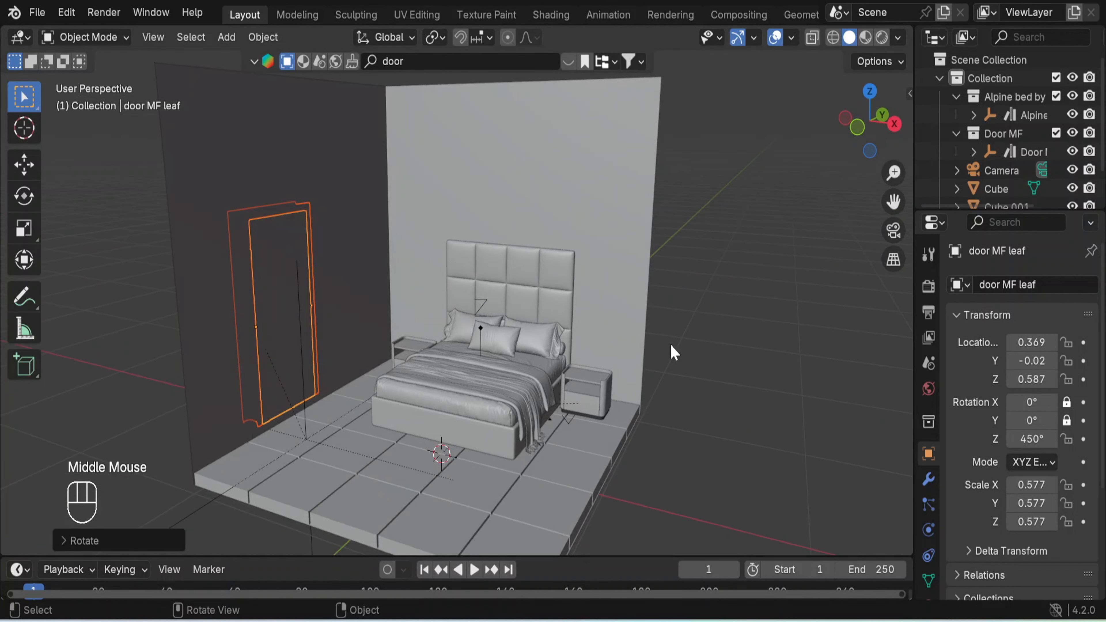
{"action": "key", "text": "g"}
{"action": "key", "text": "x"}
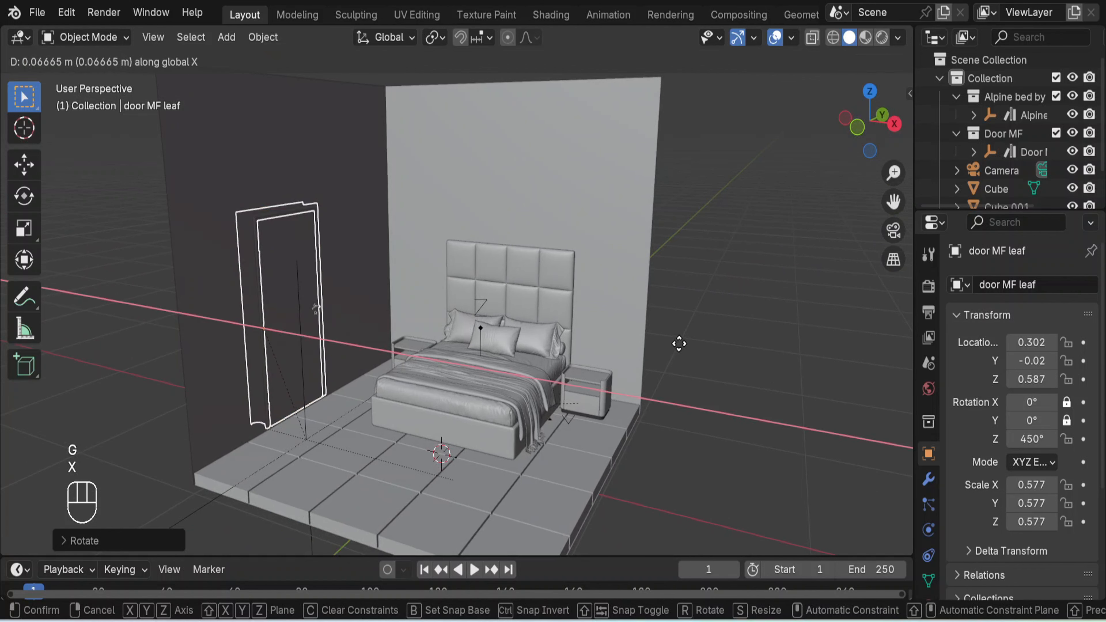
{"action": "left_click", "coordinate": [680, 344]}
{"action": "left_click", "coordinate": [748, 328]}
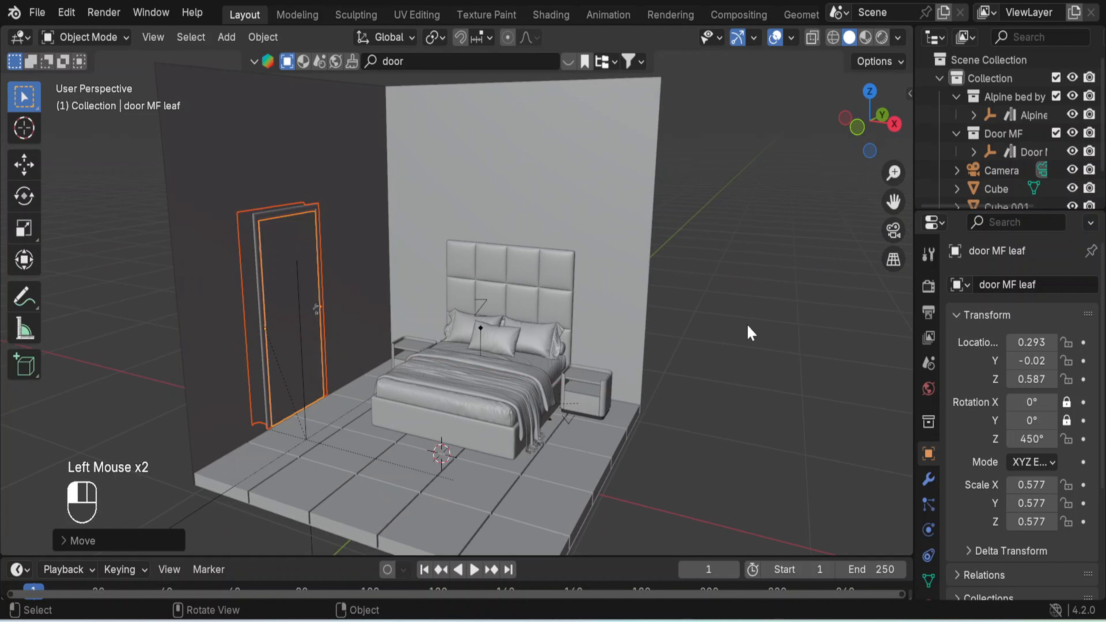
Select the door leaf and frame, move them about -0.49 m along Y towards the side wall's open edge, and deselect them.
{"action": "middle_click_drag", "start_coordinate": [748, 329], "coordinate": [13, 333]}
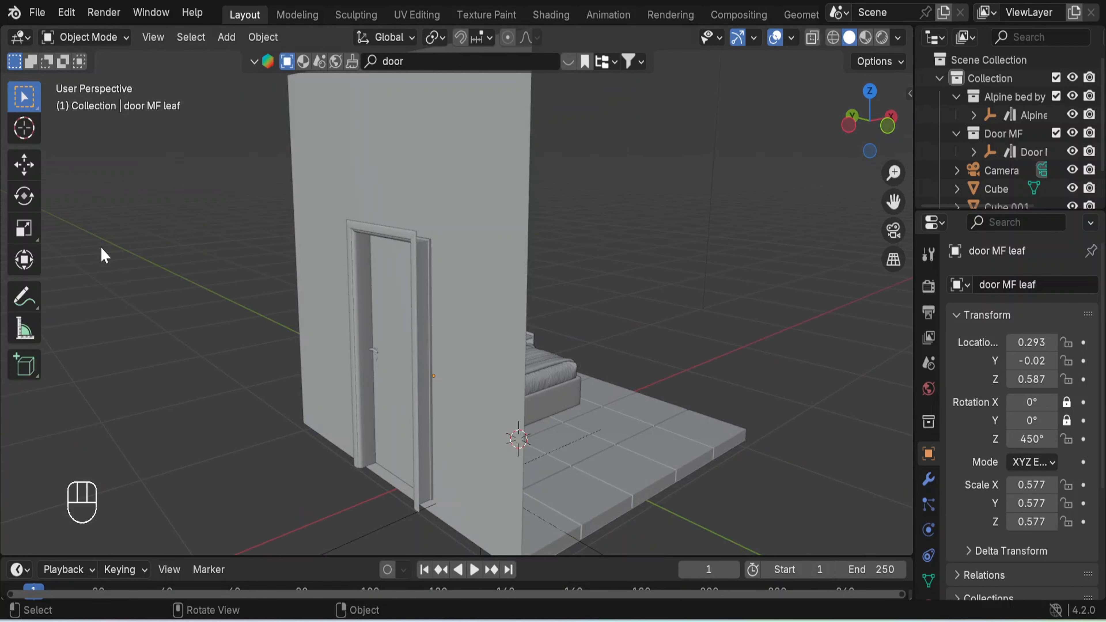
{"action": "left_click", "coordinate": [409, 288]}
{"action": "key", "text": "shift"}
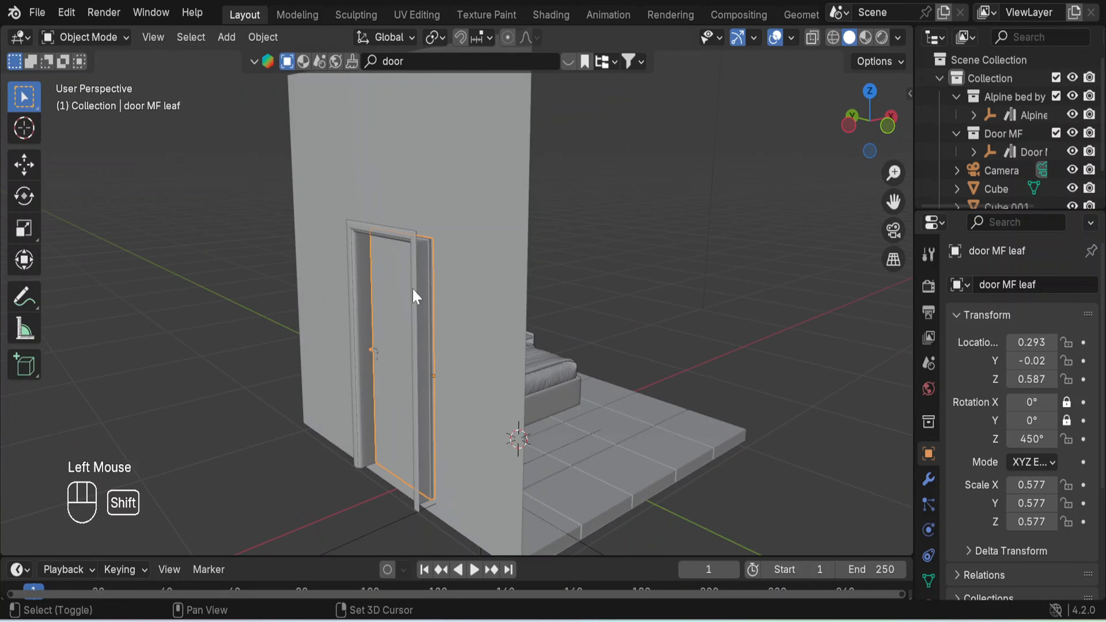
{"action": "left_click", "coordinate": [414, 288], "text": "shift"}
{"action": "middle_click_drag", "start_coordinate": [585, 296], "coordinate": [380, 313]}
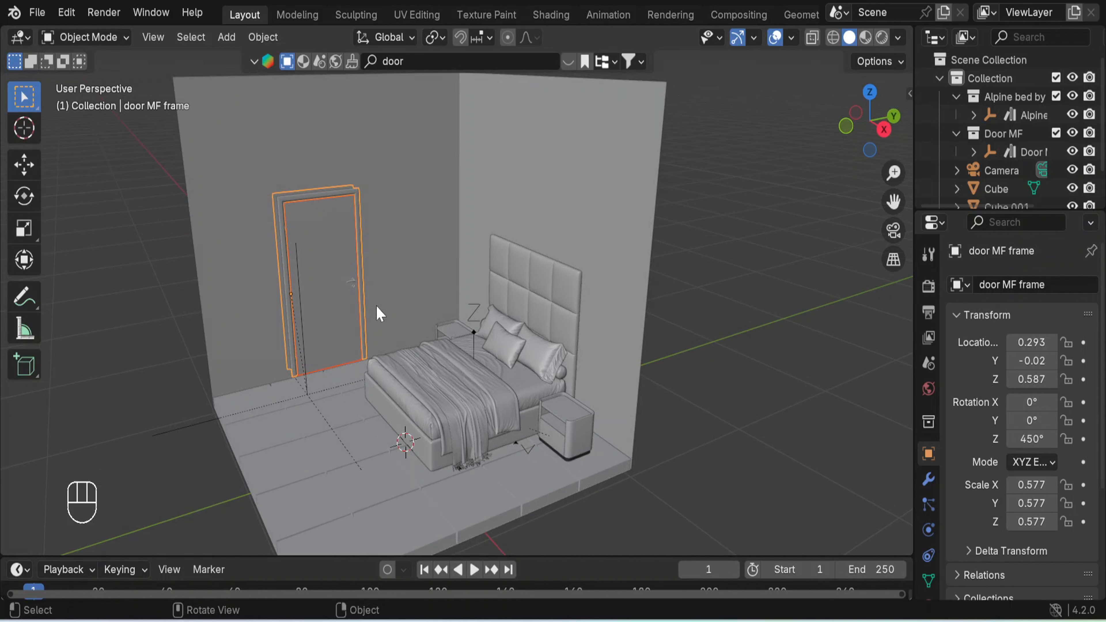
{"action": "key", "text": "g"}
{"action": "key", "text": "y"}
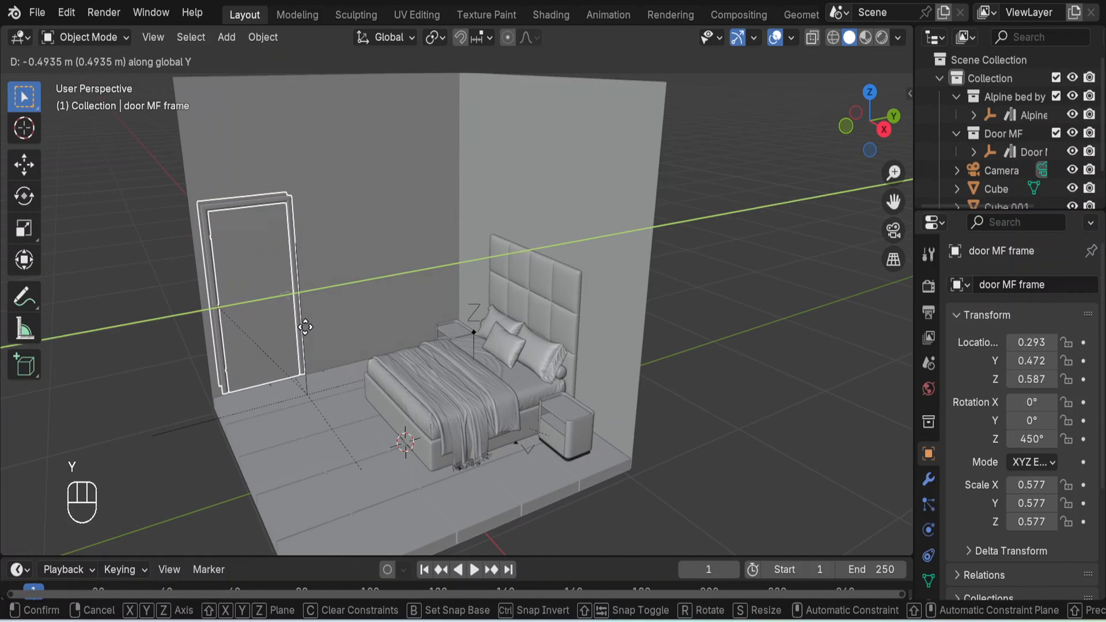
{"action": "left_click", "coordinate": [306, 333]}
{"action": "left_click", "coordinate": [566, 311]}
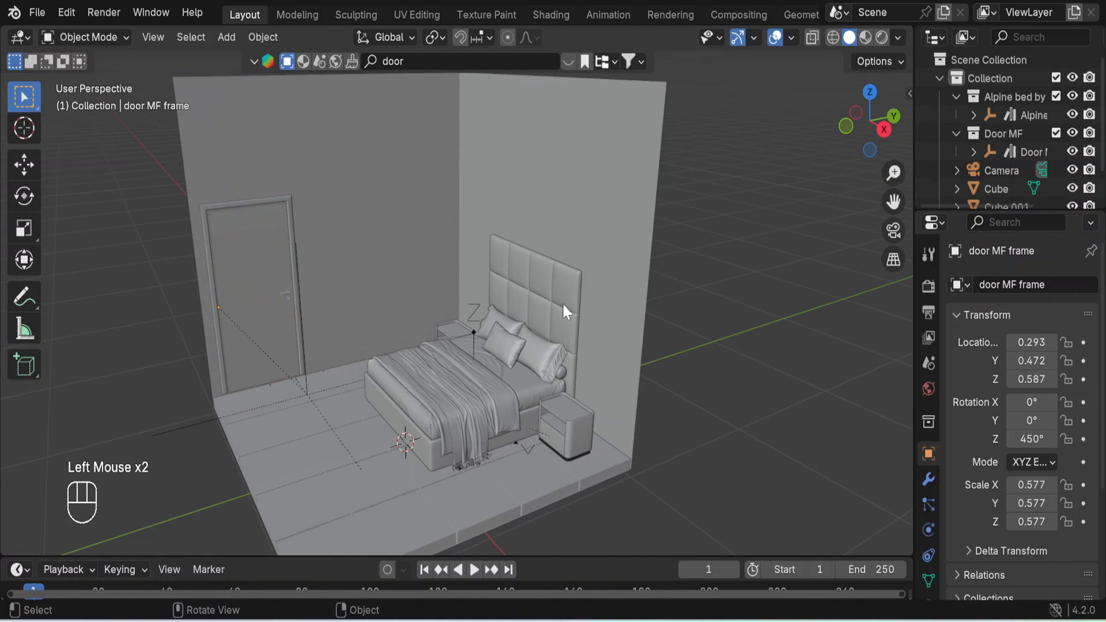
{"action": "middle_click_drag", "start_coordinate": [566, 311], "coordinate": [524, 277]}
{"action": "middle_click_drag", "start_coordinate": [521, 281], "coordinate": [470, 285]}
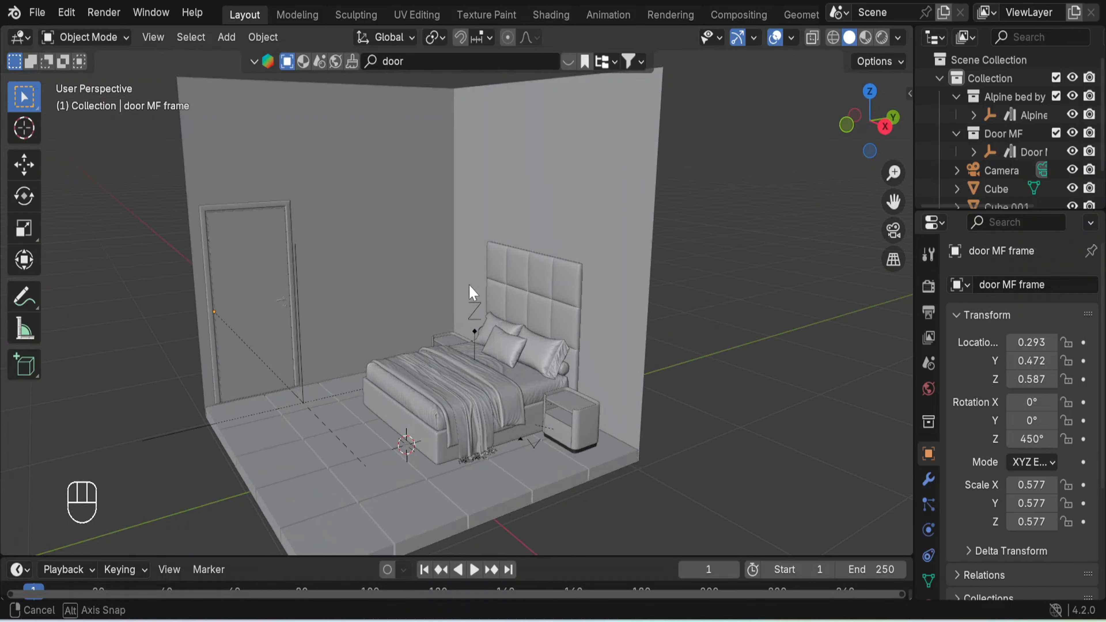
{"action": "scroll", "coordinate": [467, 284], "scroll_direction": "down", "scroll_amount": 1}
{"action": "scroll", "coordinate": [466, 284], "scroll_direction": "up", "scroll_amount": 2}
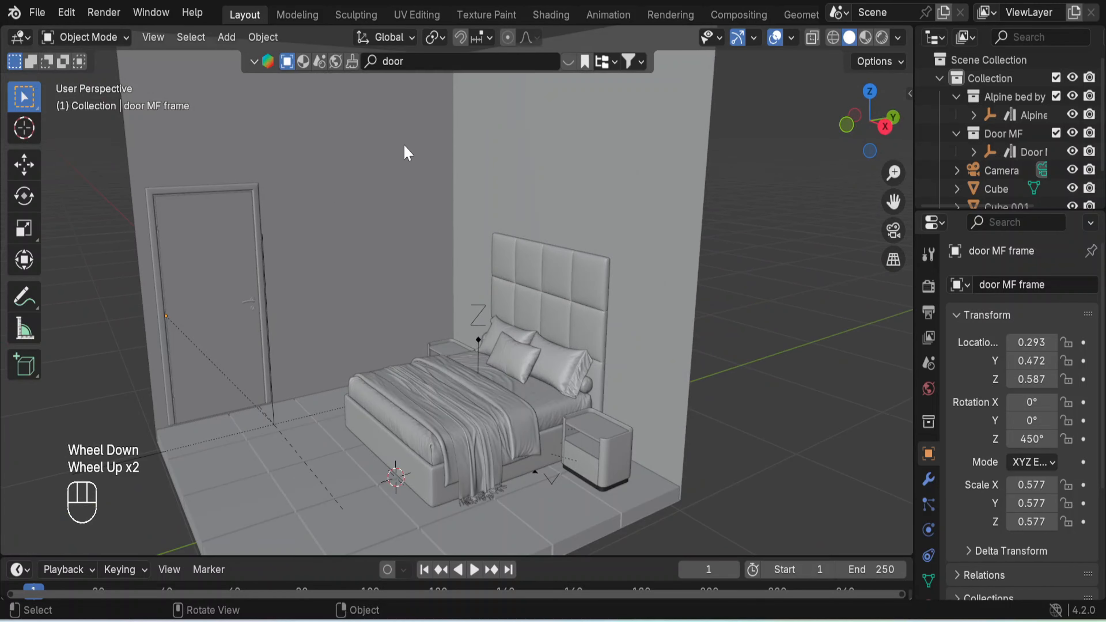
{"action": "scroll", "coordinate": [432, 289], "scroll_direction": "down", "scroll_amount": 1}
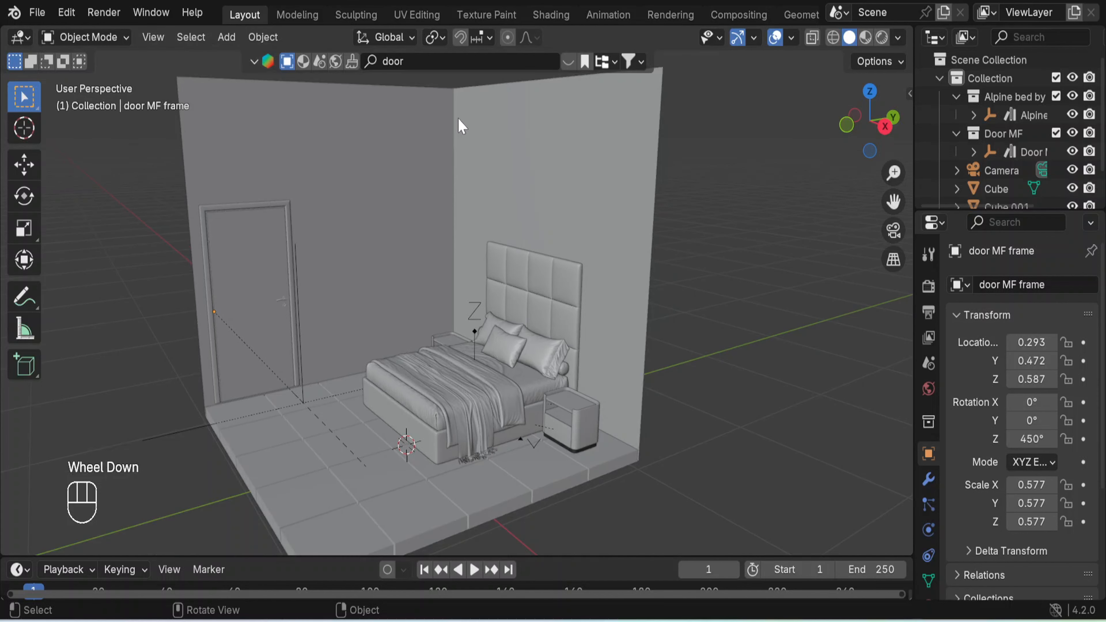
Narrow the asset library to Stationery under Interior office furniture and examine the offered models.
{"action": "left_click", "coordinate": [614, 62]}
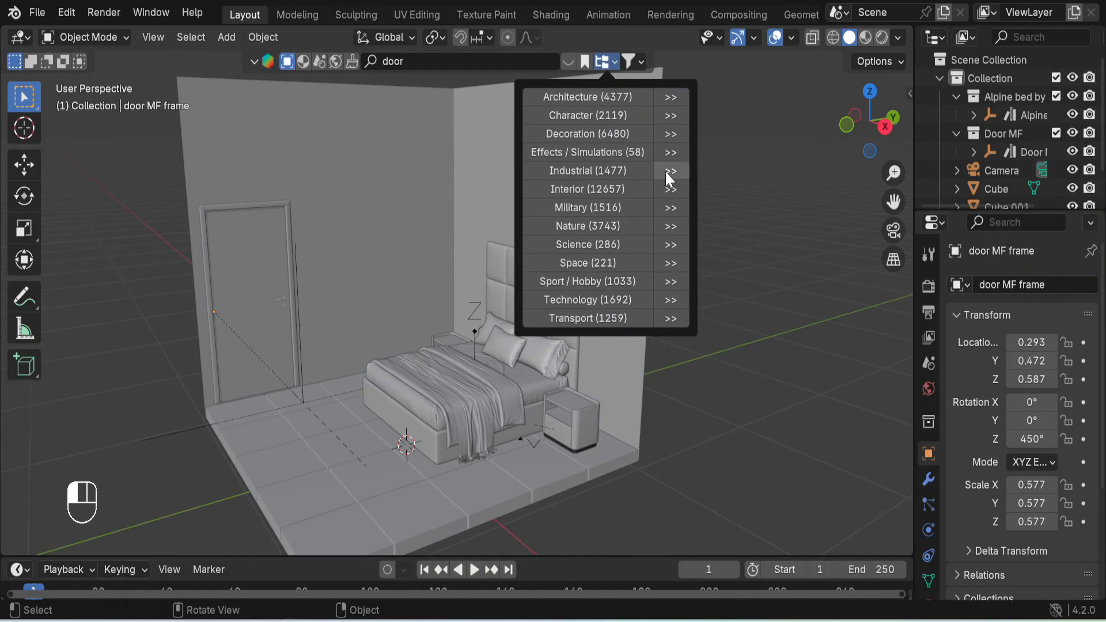
{"action": "left_click", "coordinate": [670, 189]}
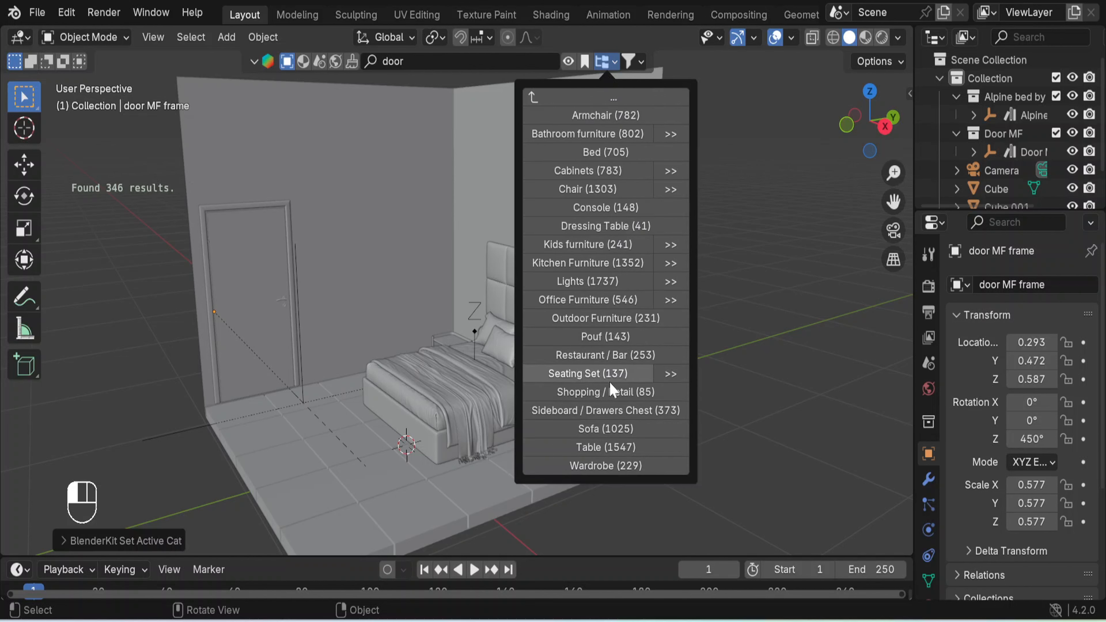
{"action": "left_click", "coordinate": [670, 301]}
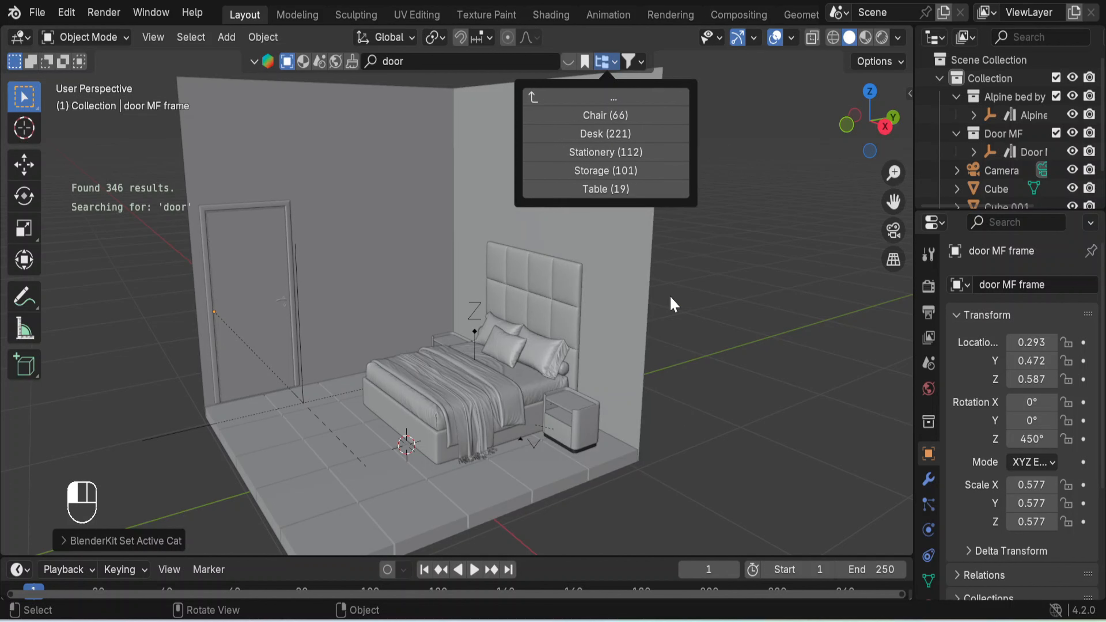
{"action": "left_click", "coordinate": [584, 148]}
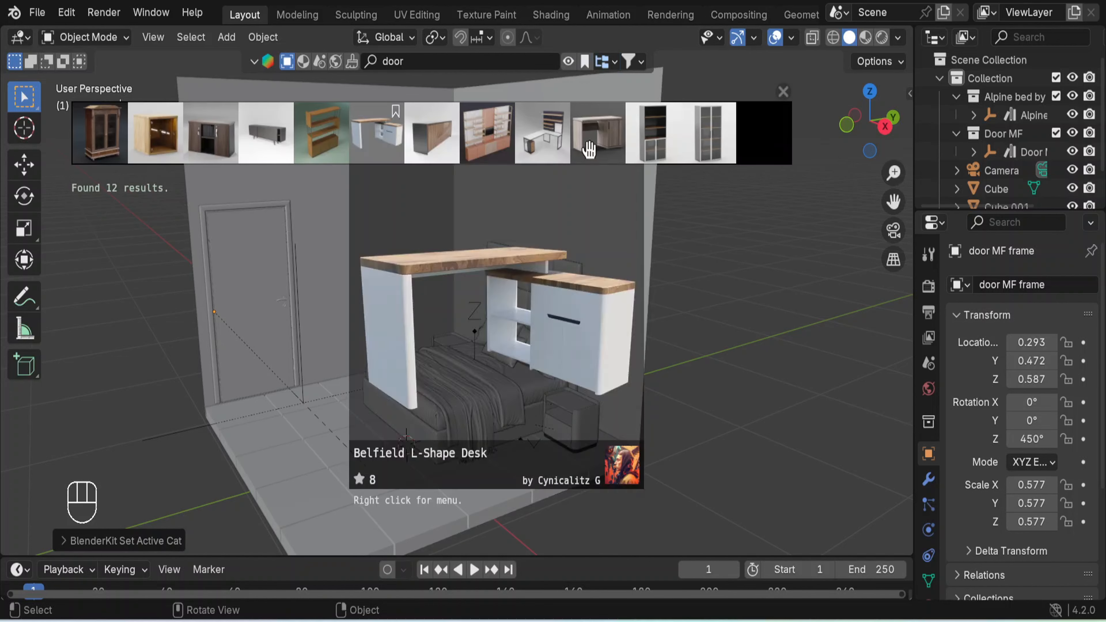
{"action": "mouse_move", "coordinate": [470, 126]}
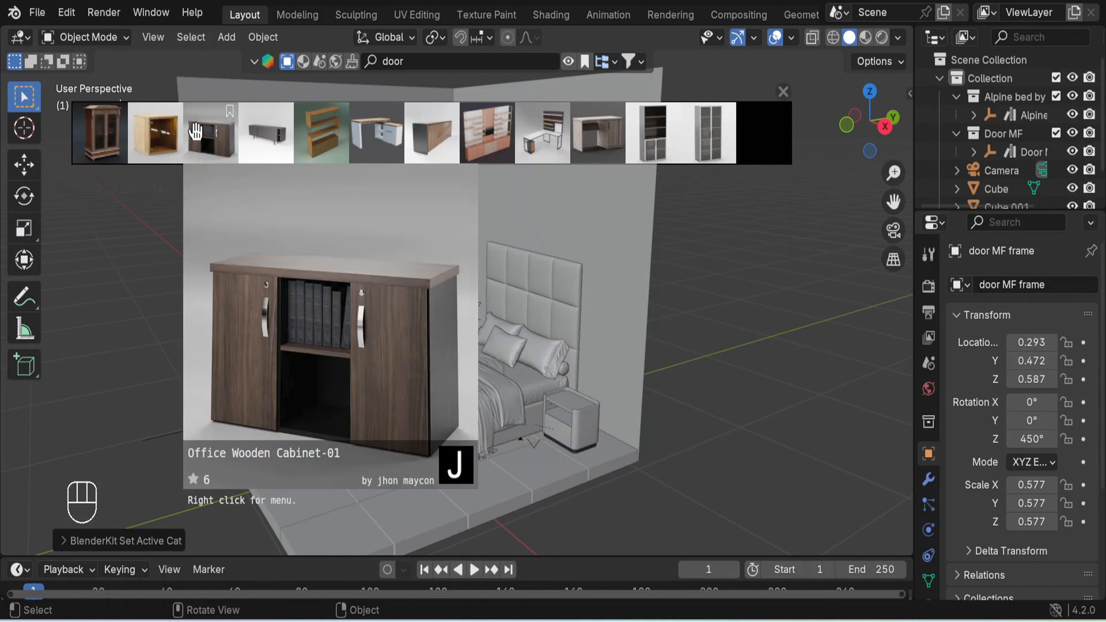
{"action": "mouse_move", "coordinate": [542, 127]}
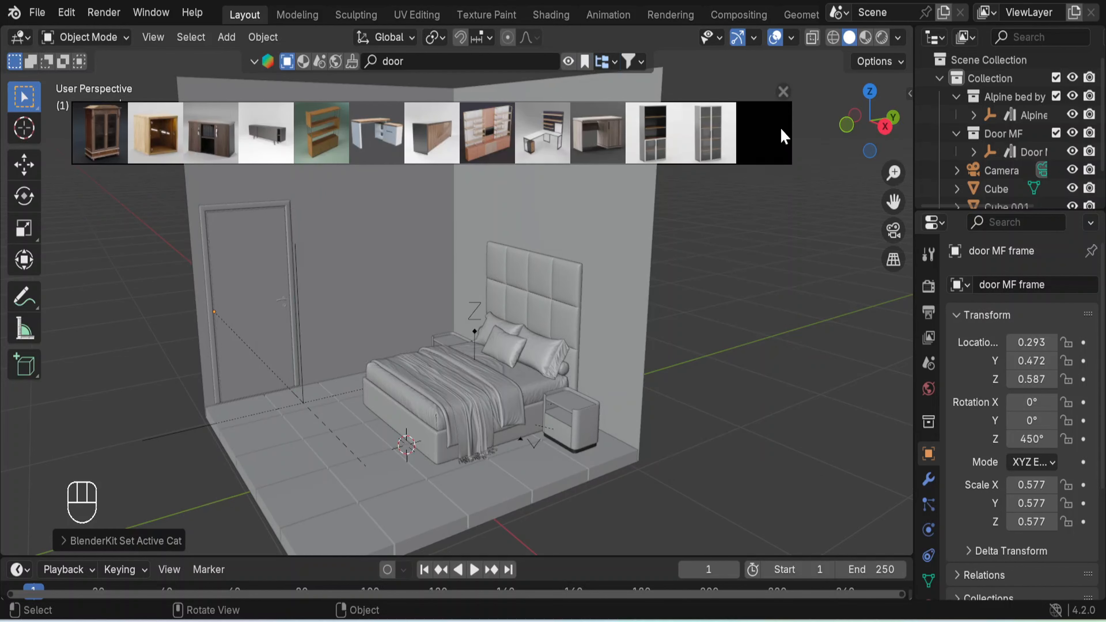
{"action": "left_click", "coordinate": [783, 89]}
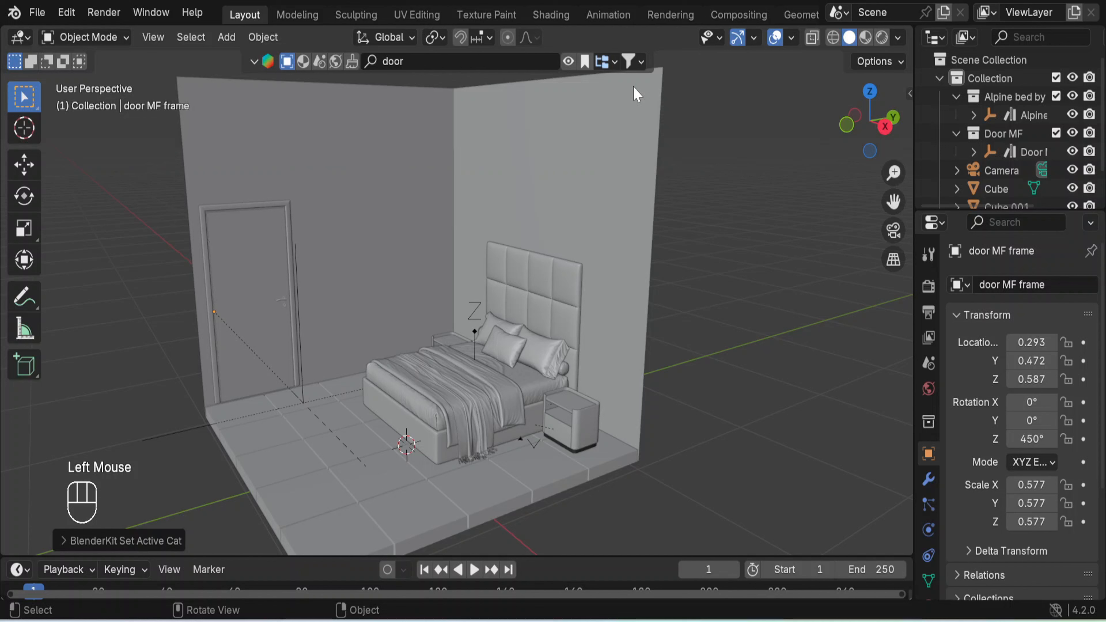
{"action": "left_click", "coordinate": [613, 65]}
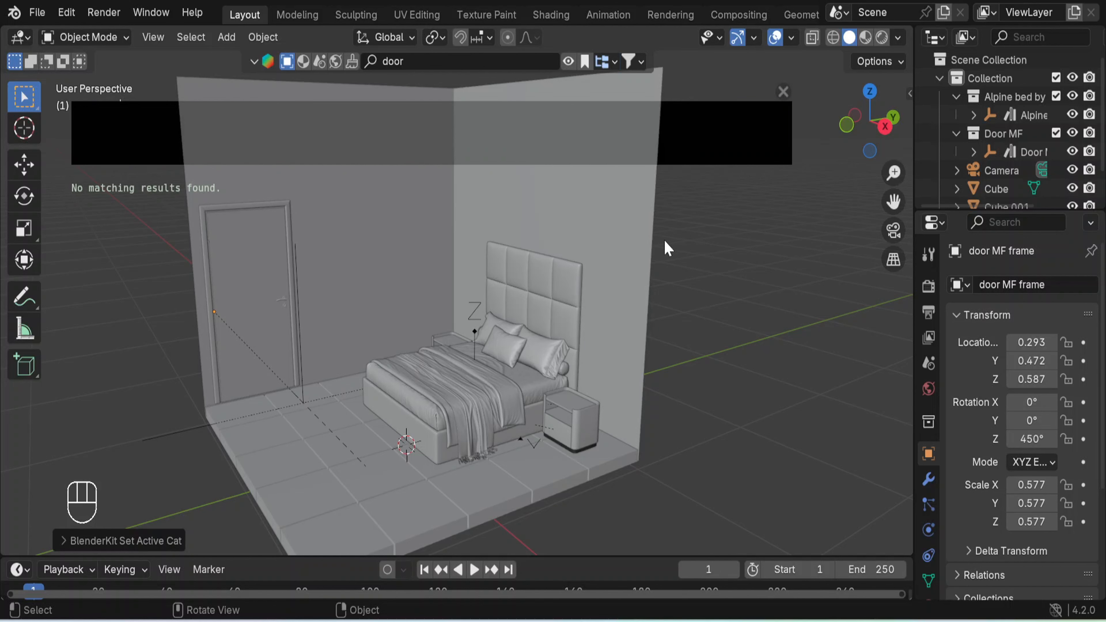
Clear the search term "door" from the asset library search.
{"action": "left_click", "coordinate": [452, 61]}
{"action": "key", "text": "BackSpace"}
{"action": "key", "text": "BackSpace"}
{"action": "key", "text": "BackSpace"}
{"action": "key", "text": "BackSpace"}
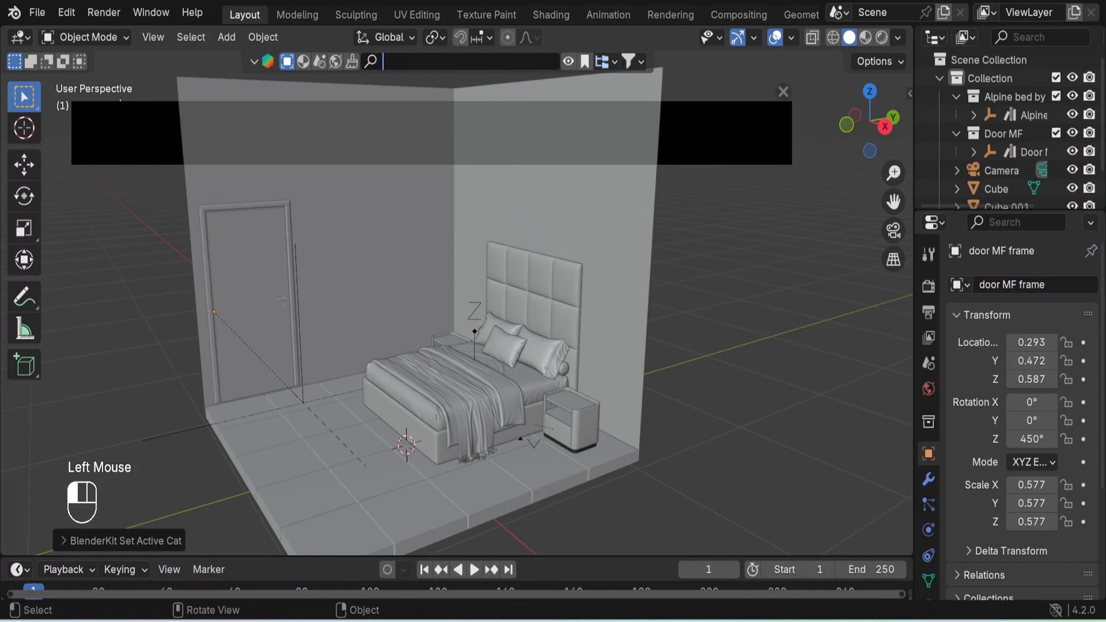
{"action": "key", "text": "Return"}
Browse the Storage and Table categories under Office Furniture, examine the offered office tables, and close the results.
{"action": "left_click", "coordinate": [609, 61]}
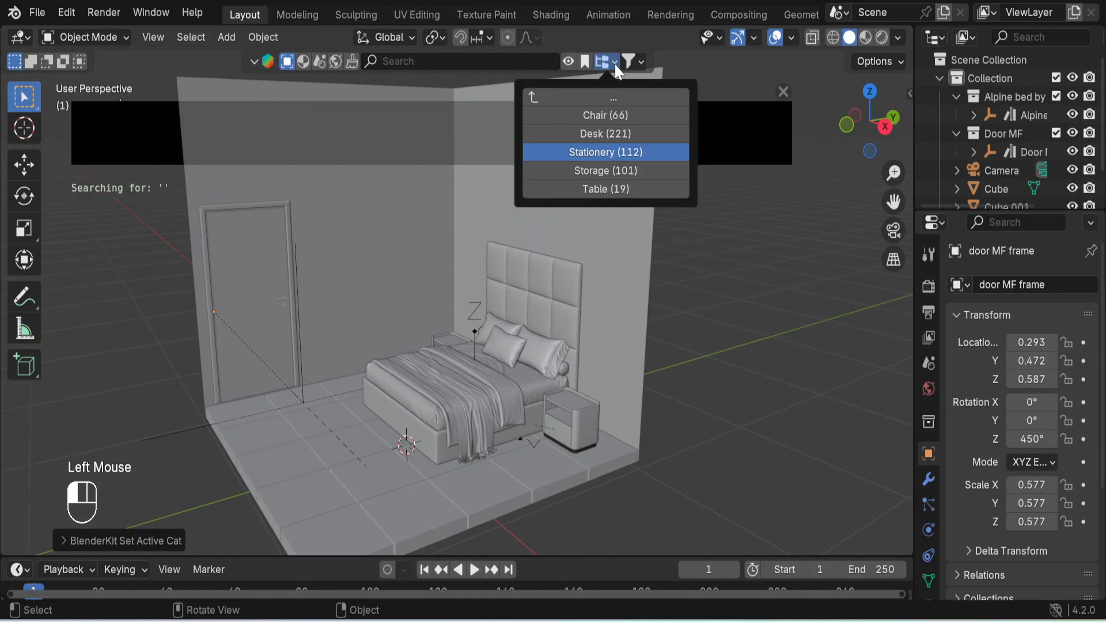
{"action": "left_click", "coordinate": [614, 172]}
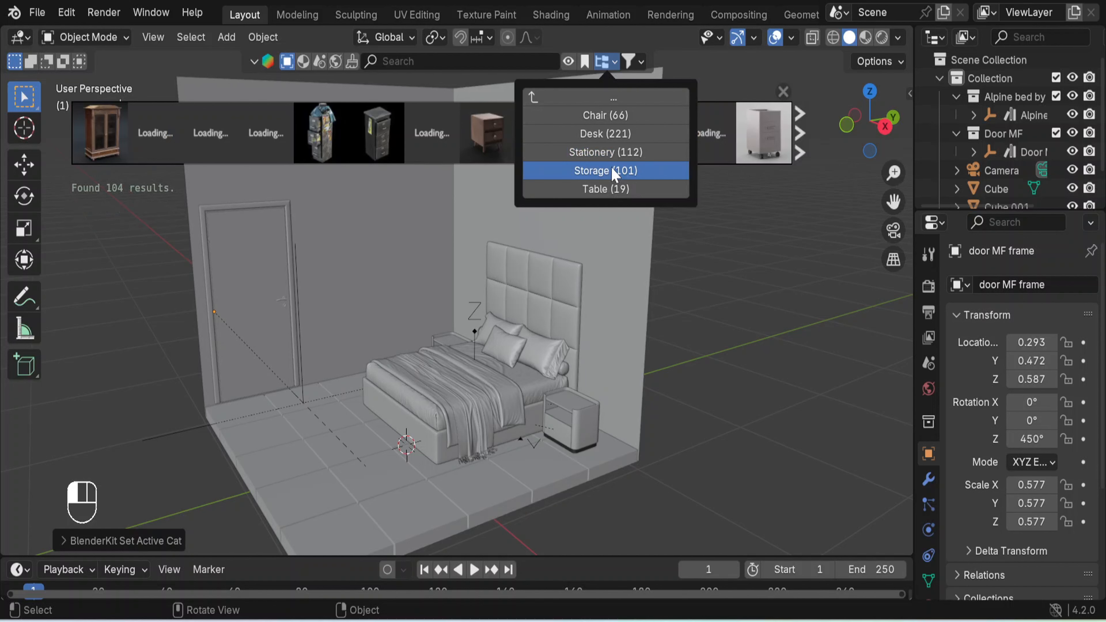
{"action": "left_click", "coordinate": [604, 192]}
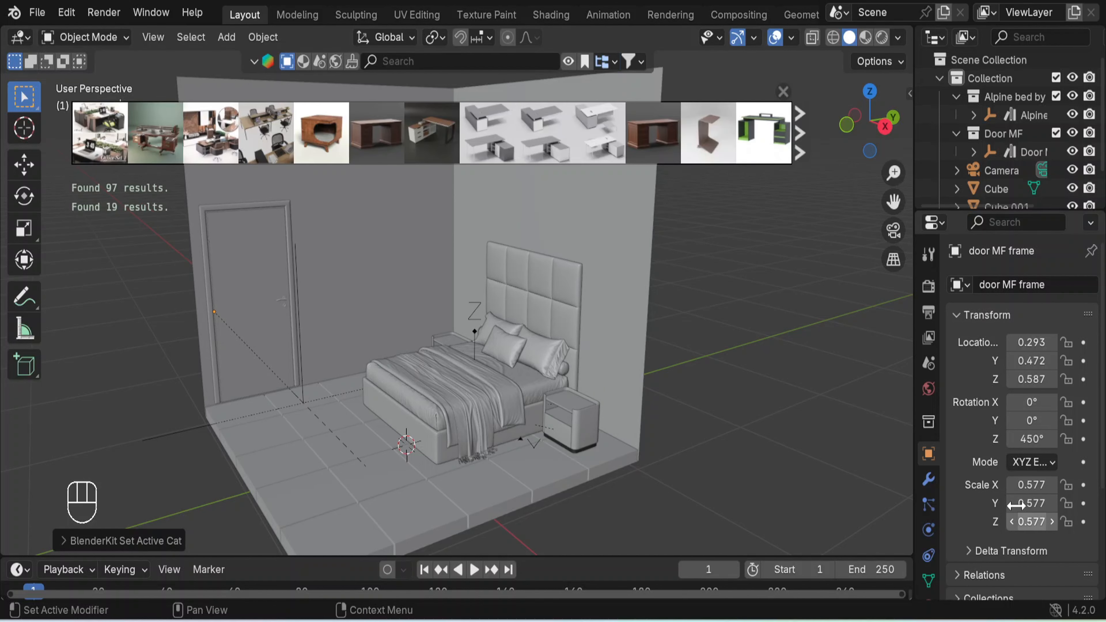
{"action": "mouse_move", "coordinate": [133, 142]}
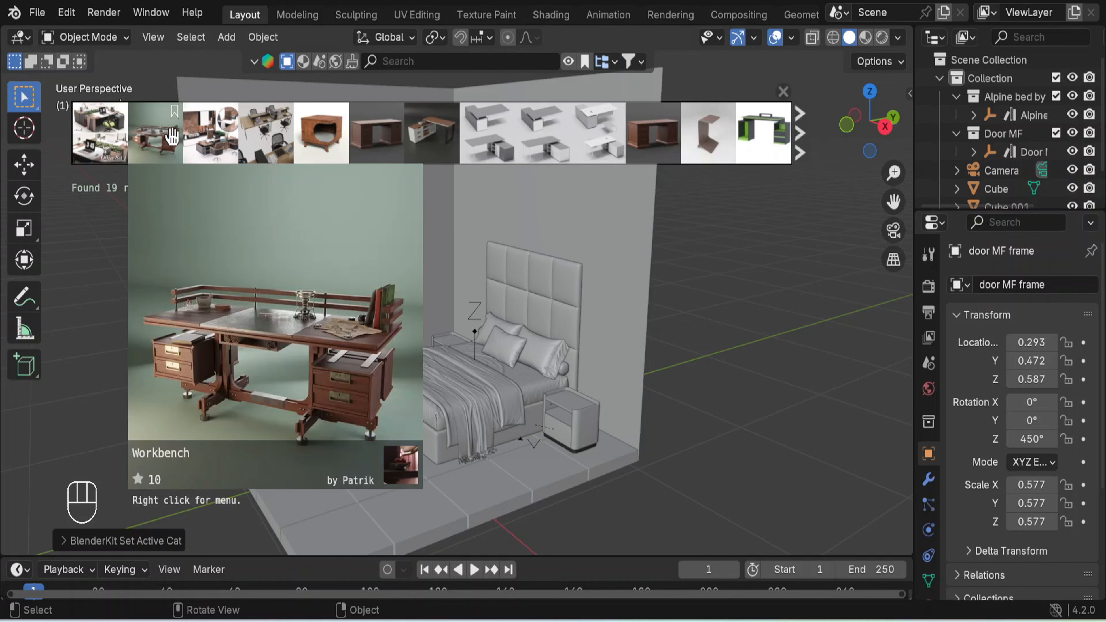
{"action": "mouse_move", "coordinate": [274, 129]}
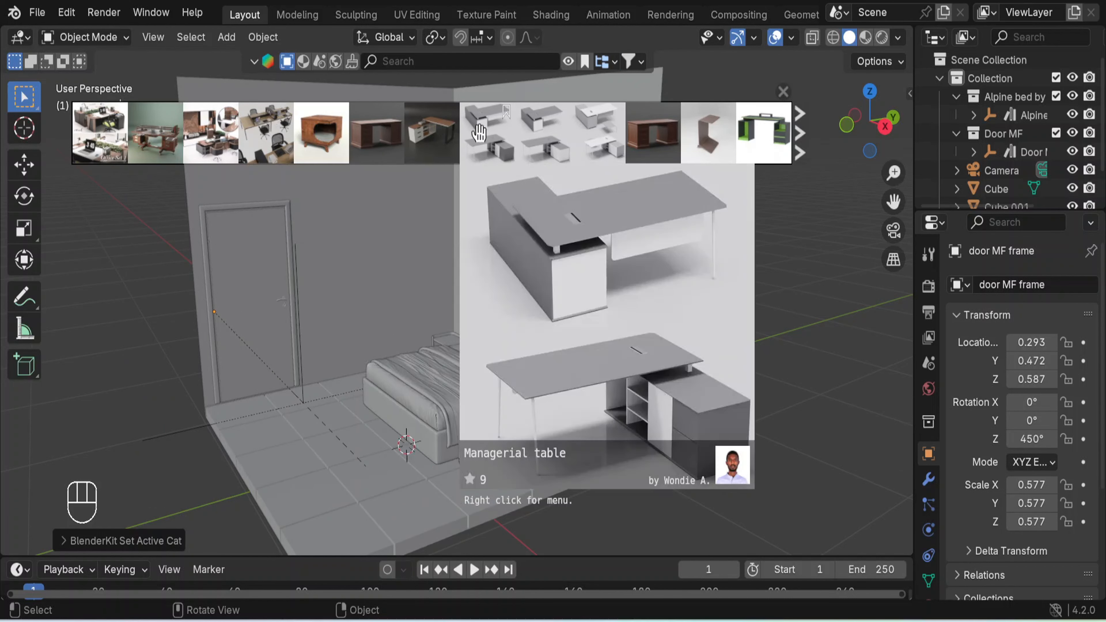
{"action": "mouse_move", "coordinate": [448, 136]}
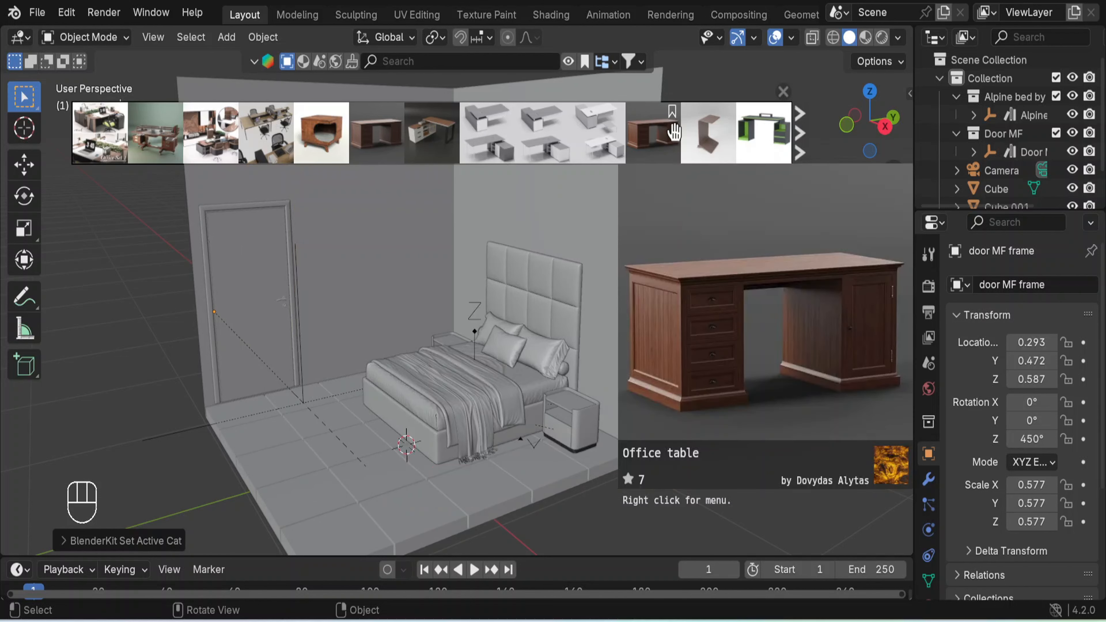
{"action": "mouse_move", "coordinate": [767, 130]}
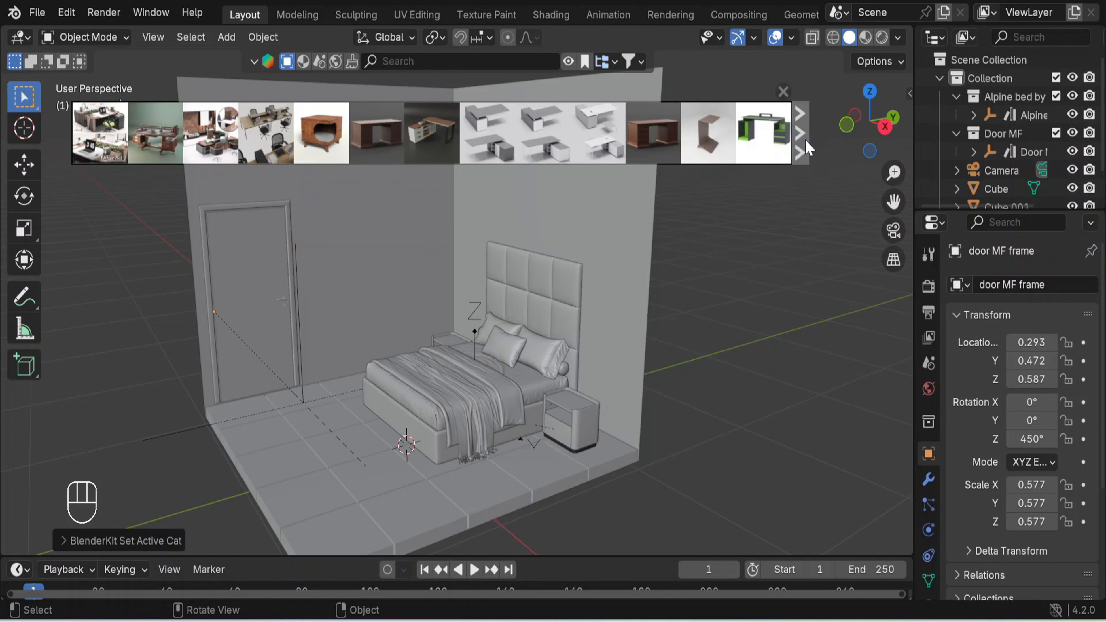
{"action": "left_click", "coordinate": [801, 133]}
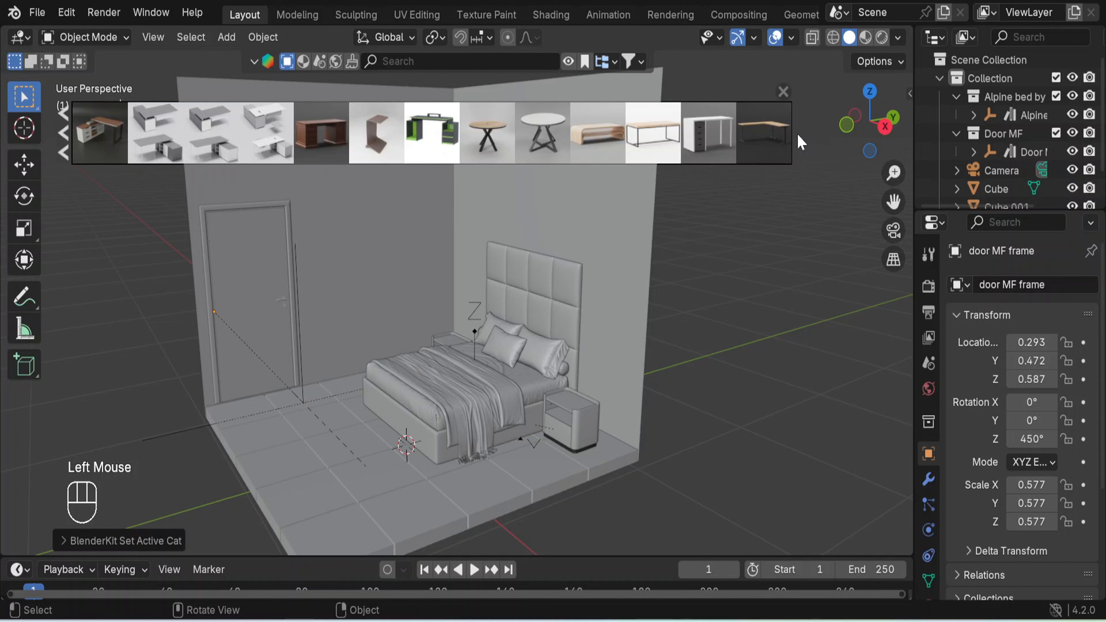
{"action": "left_click", "coordinate": [801, 142]}
{"action": "mouse_move", "coordinate": [439, 133]}
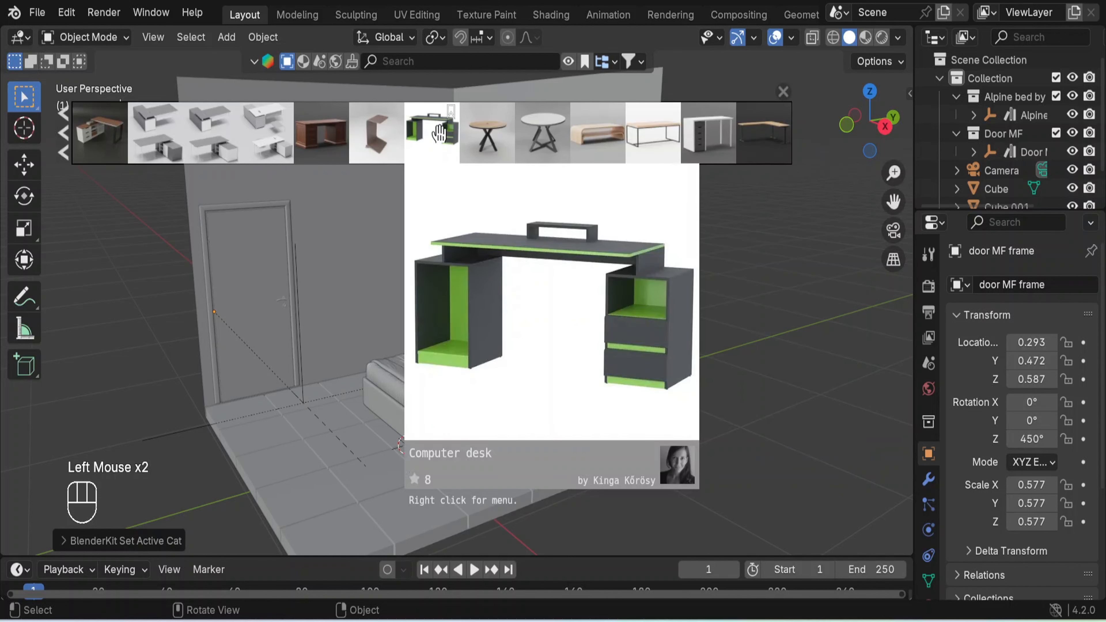
{"action": "mouse_move", "coordinate": [161, 155]}
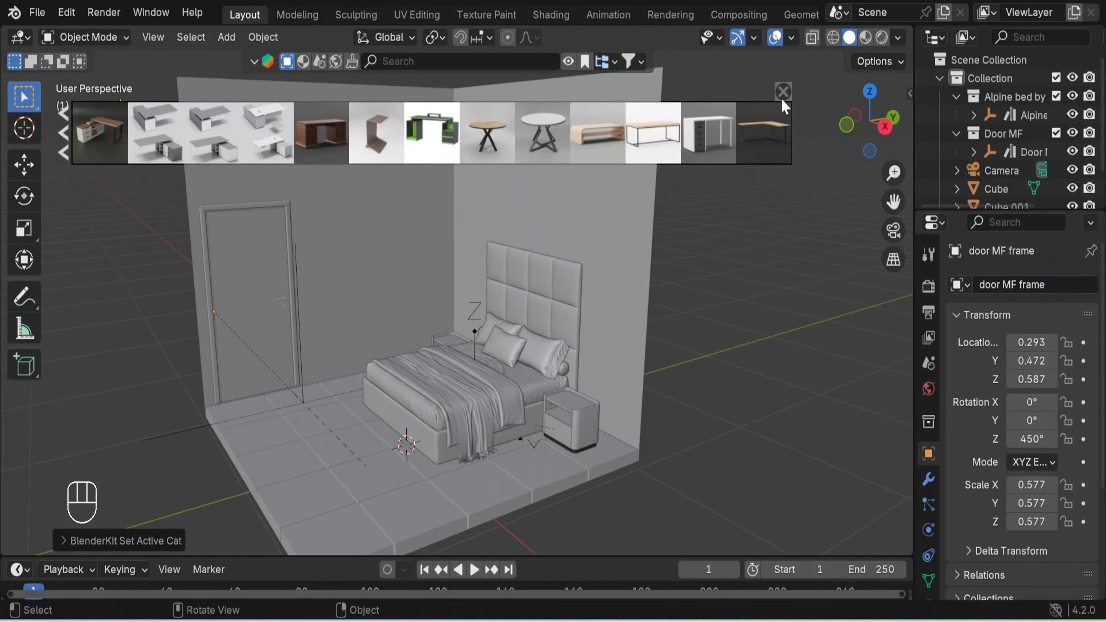
{"action": "left_click", "coordinate": [783, 92]}
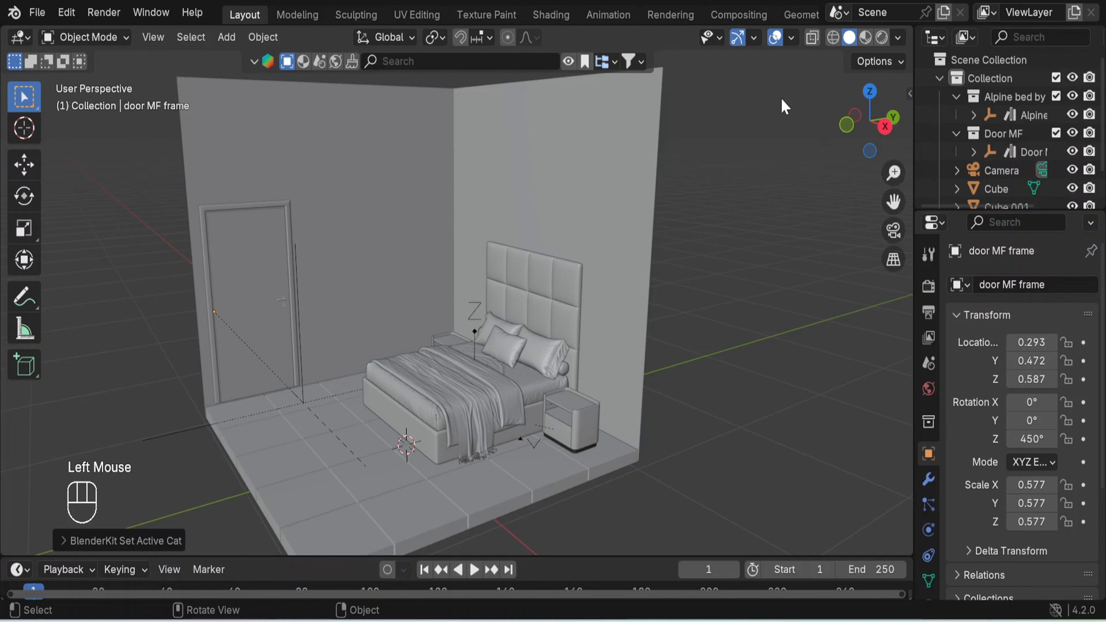
Switch the asset library from the Office Furniture subcategories to the general furniture category Table.
{"action": "left_click", "coordinate": [609, 68]}
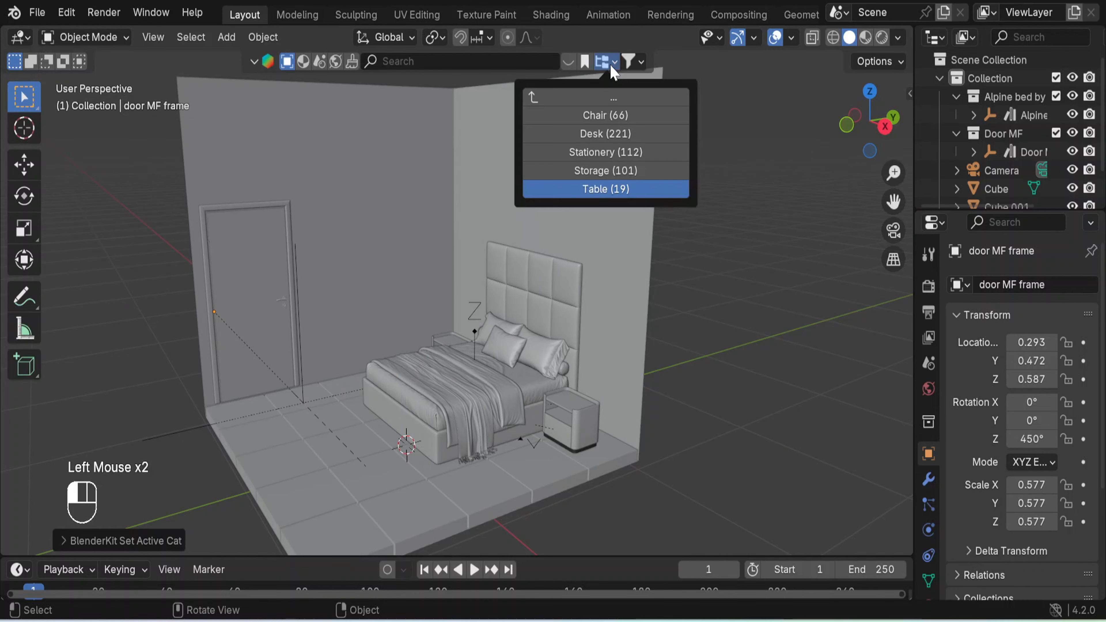
{"action": "left_click", "coordinate": [532, 97]}
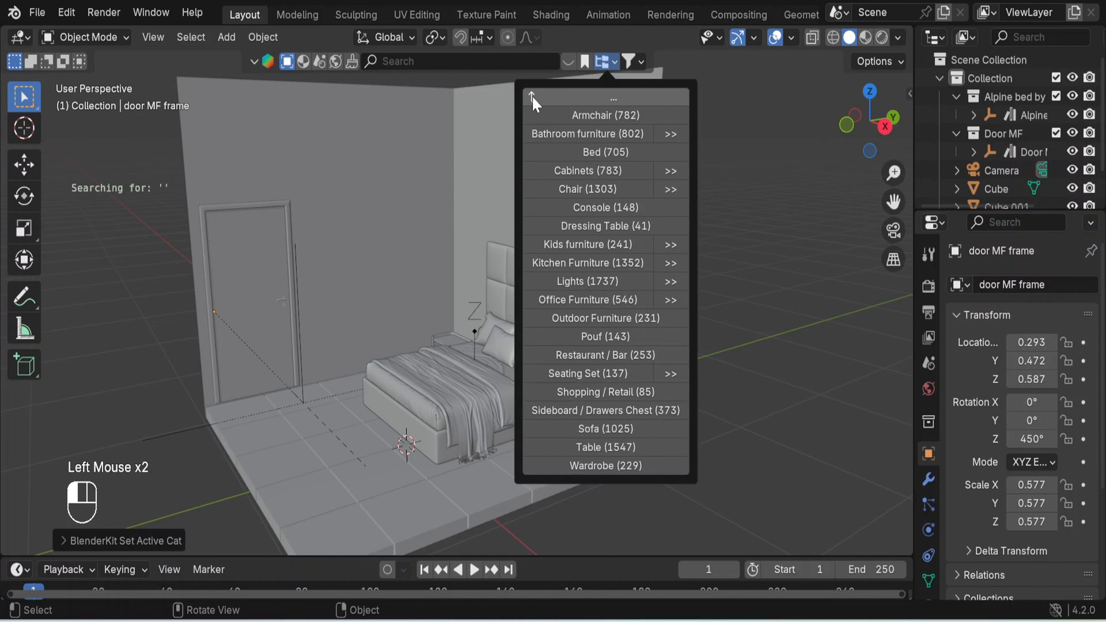
{"action": "left_click", "coordinate": [646, 448]}
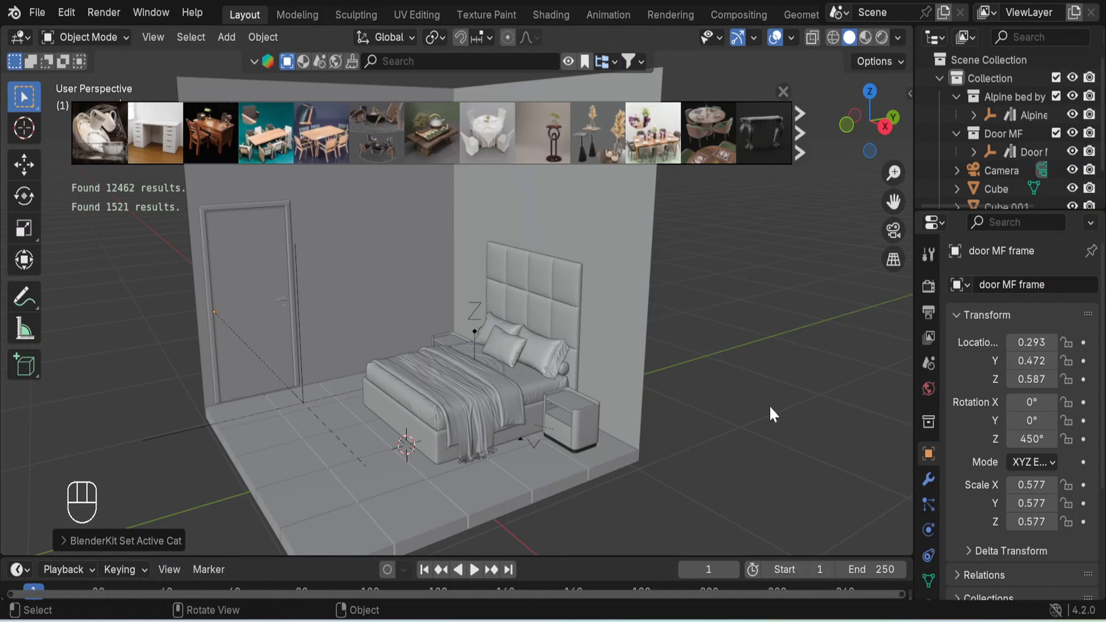
Page through the general Table models, examine the candidates for the bedroom, and return to the first results.
{"action": "mouse_move", "coordinate": [197, 140]}
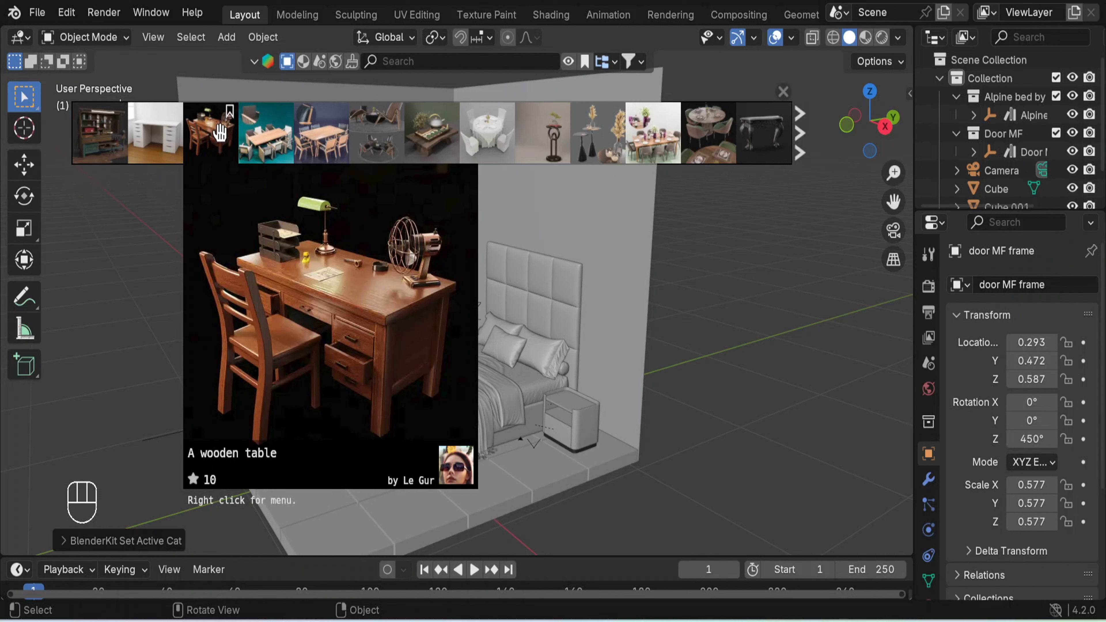
{"action": "mouse_move", "coordinate": [102, 132]}
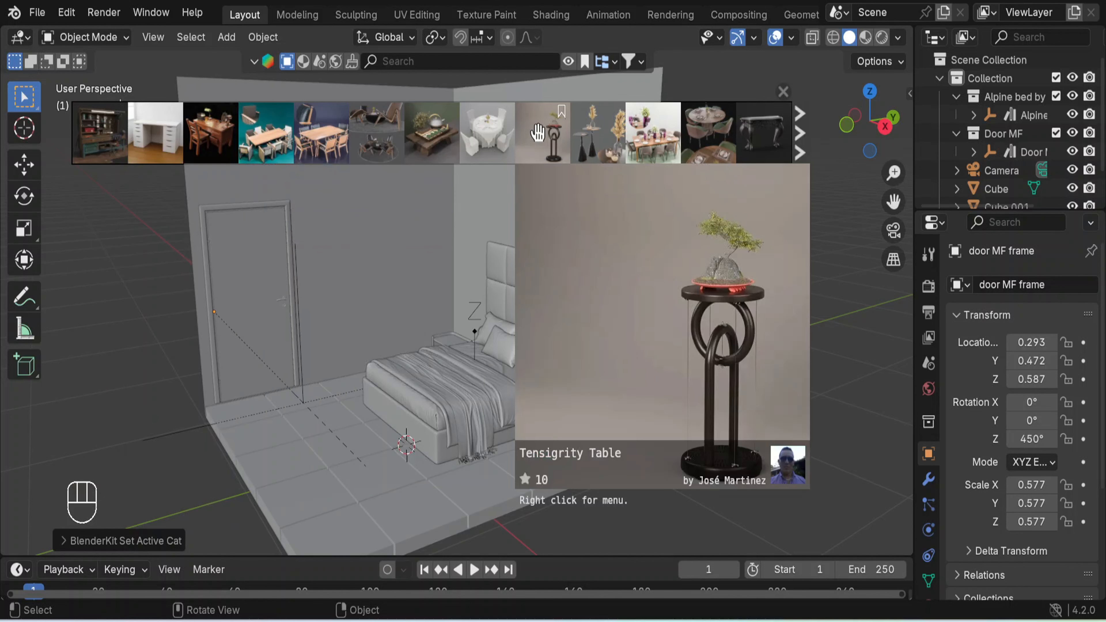
{"action": "left_click", "coordinate": [803, 133]}
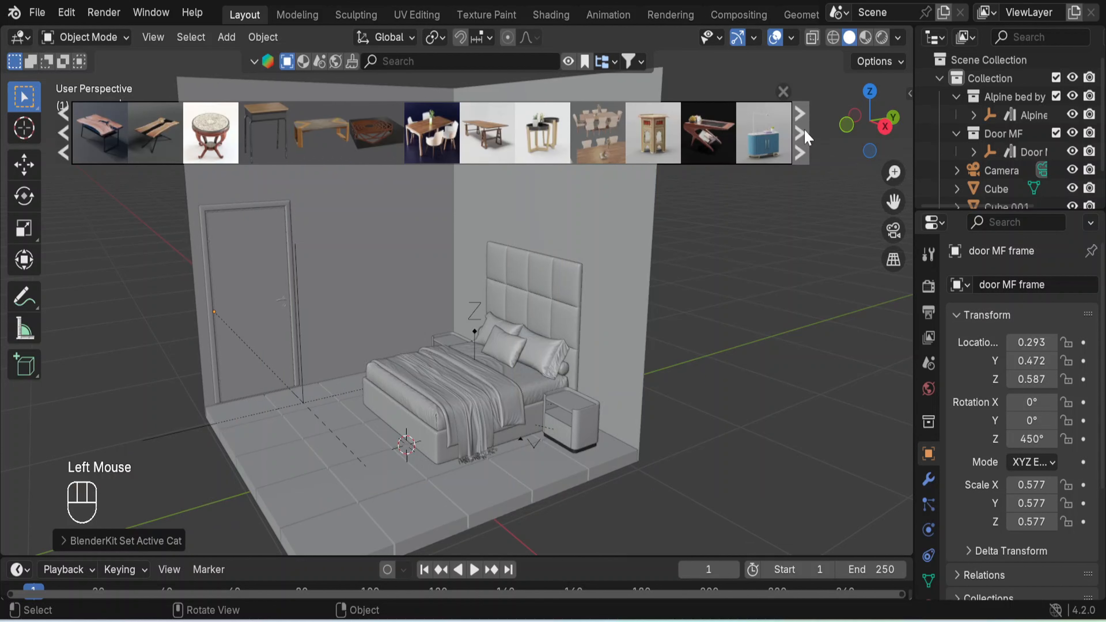
{"action": "left_click", "coordinate": [803, 130]}
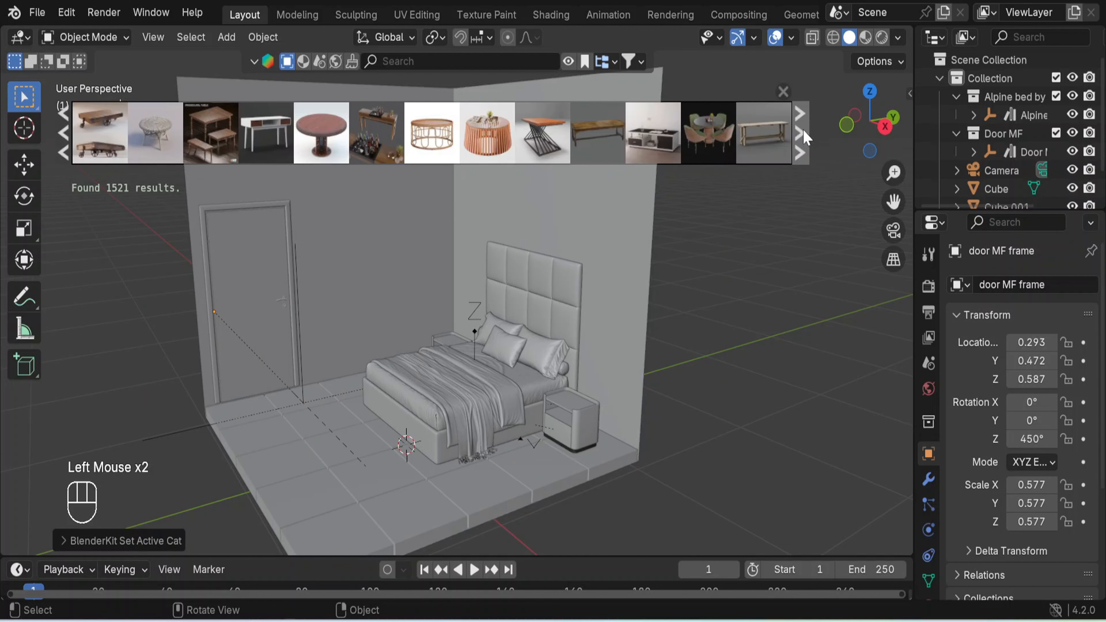
{"action": "left_click", "coordinate": [799, 137]}
{"action": "left_click", "coordinate": [799, 136]}
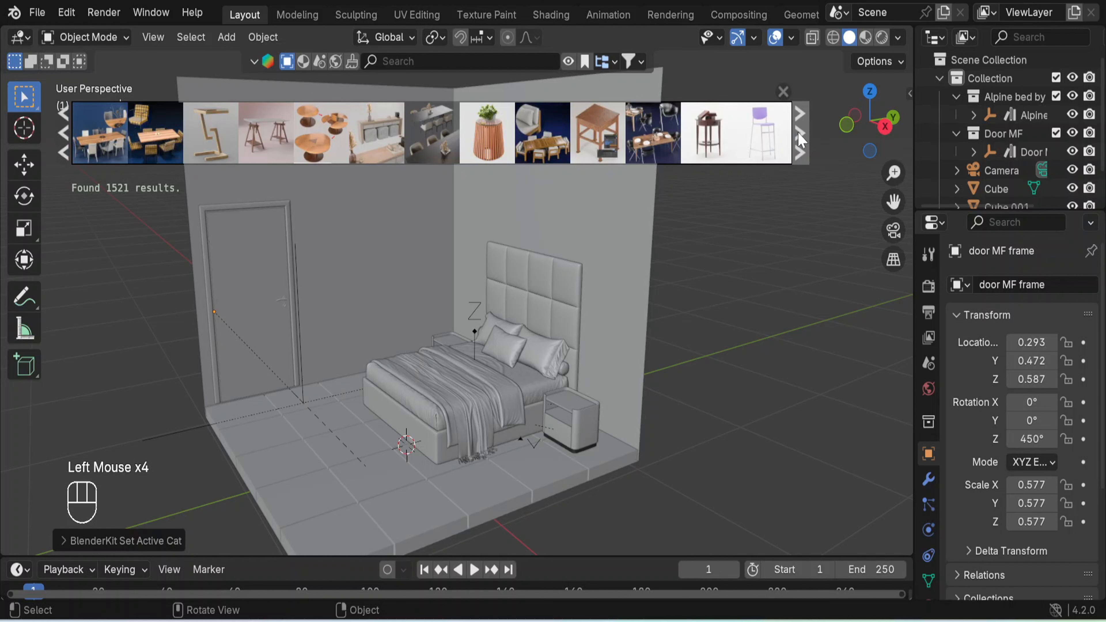
{"action": "left_click", "coordinate": [799, 137]}
{"action": "left_click", "coordinate": [800, 138]}
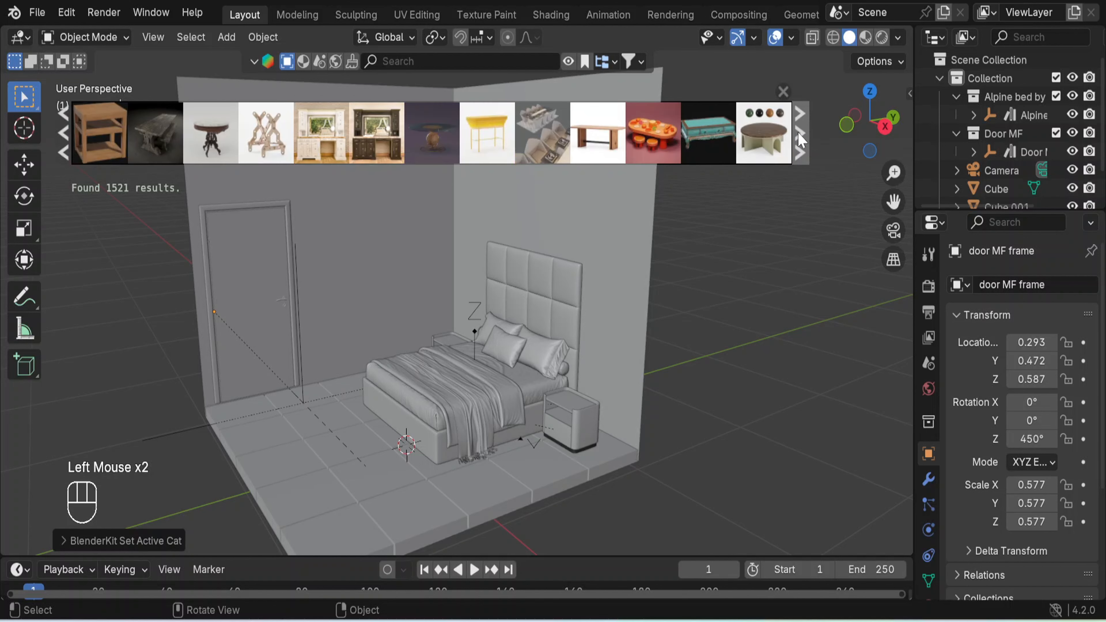
{"action": "left_click", "coordinate": [800, 138]}
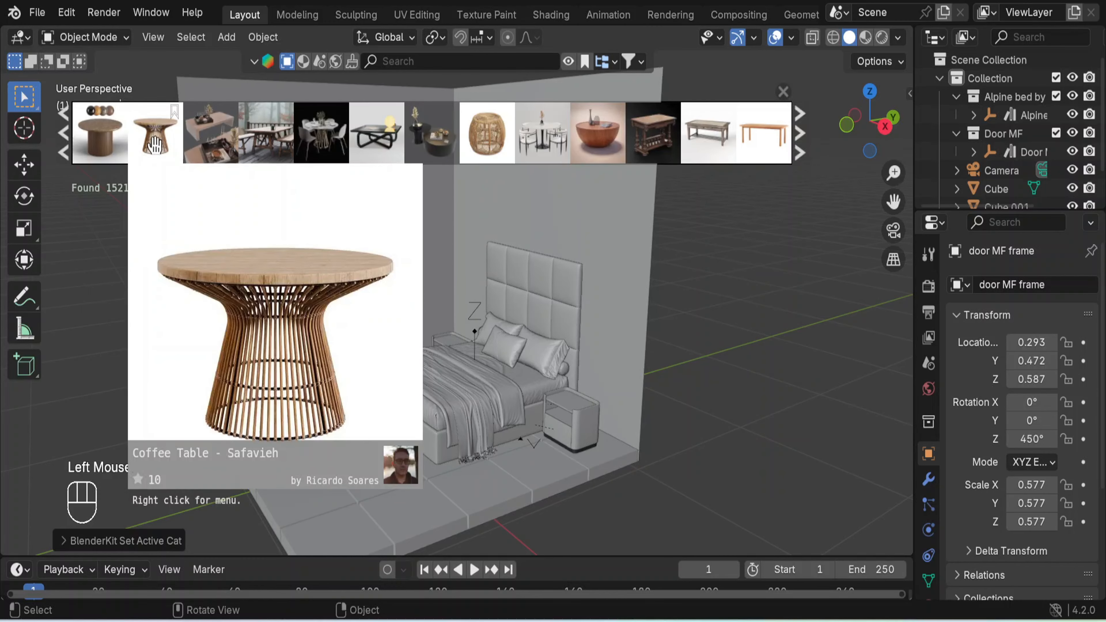
{"action": "mouse_move", "coordinate": [193, 139]}
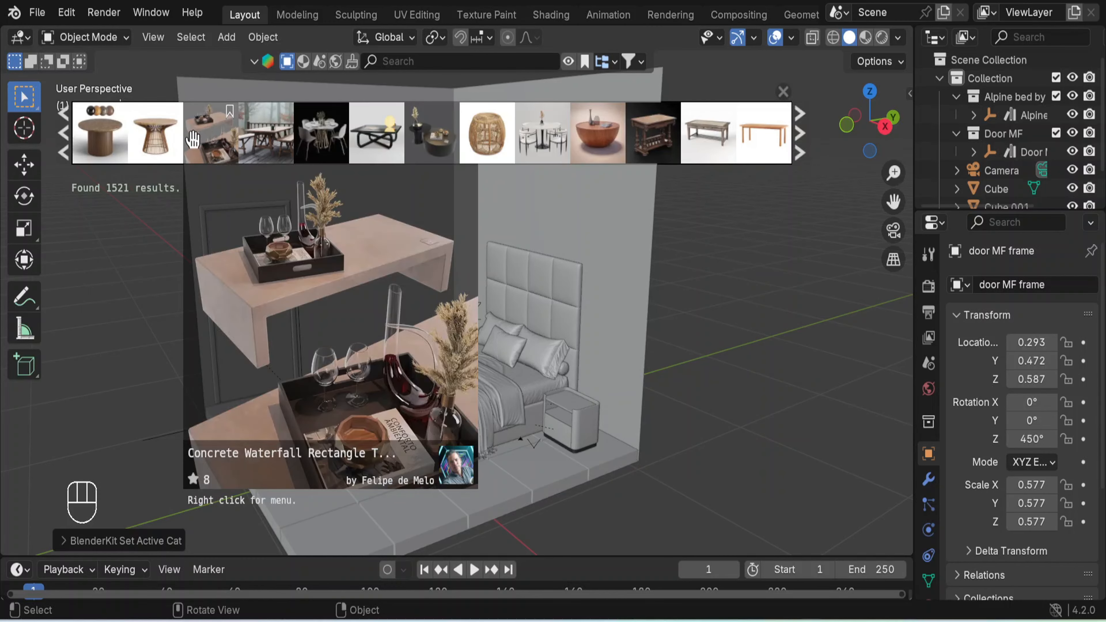
{"action": "left_click", "coordinate": [65, 139]}
{"action": "left_click", "coordinate": [65, 138]}
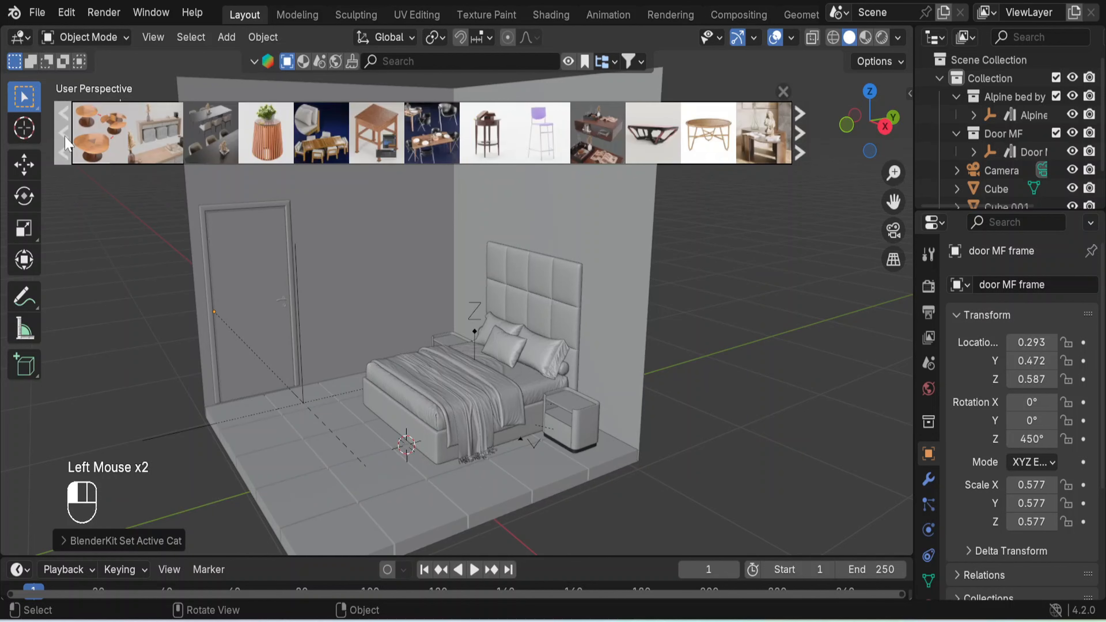
{"action": "left_click", "coordinate": [65, 139]}
{"action": "left_click", "coordinate": [65, 138]}
{"action": "left_click", "coordinate": [65, 138]}
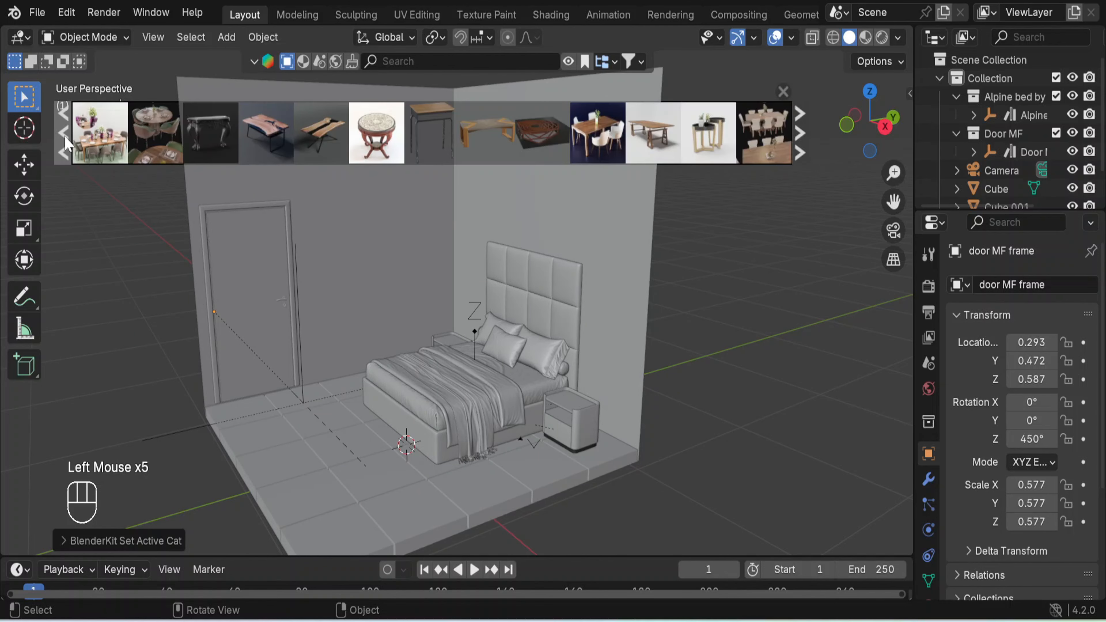
{"action": "left_click", "coordinate": [66, 139]}
{"action": "left_click", "coordinate": [64, 135]}
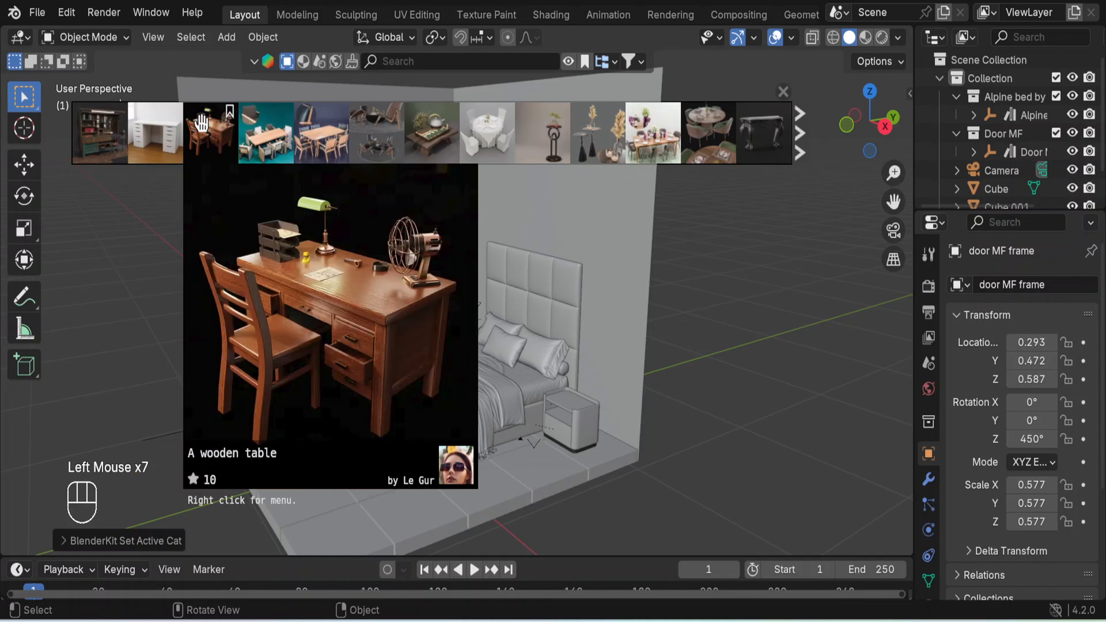
Place the library model "A wooden table" on the side wall by the door and close the asset results.
{"action": "left_click_drag", "start_coordinate": [205, 127], "coordinate": [283, 262]}
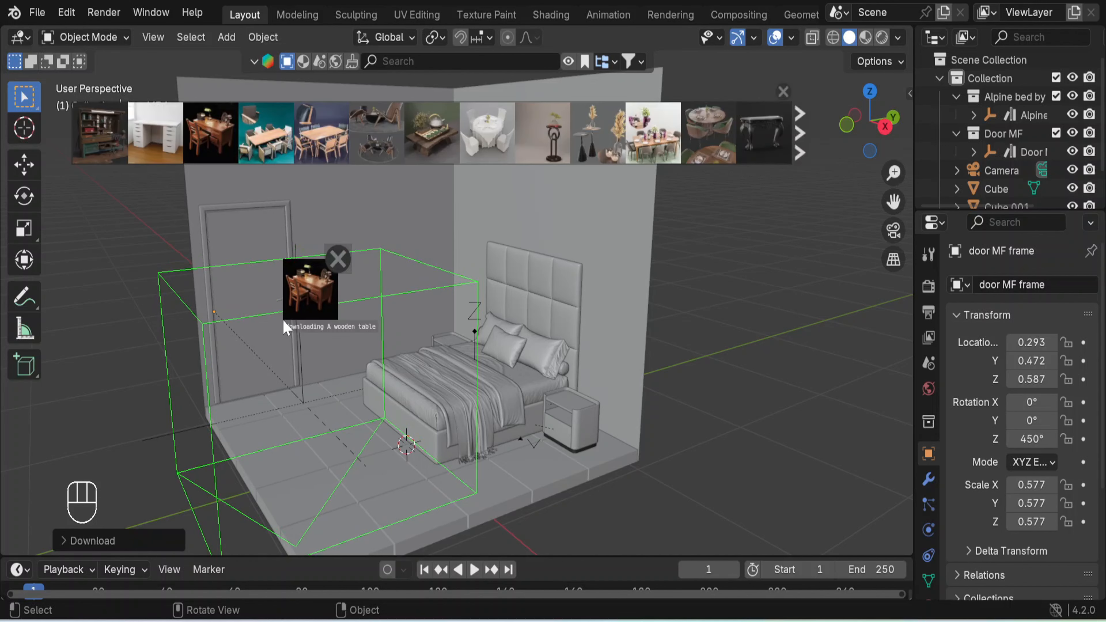
{"action": "left_click", "coordinate": [782, 91]}
Select the wooden table set and rotate it 90° about the global Y axis.
{"action": "scroll", "coordinate": [716, 380], "scroll_direction": "down", "scroll_amount": 2}
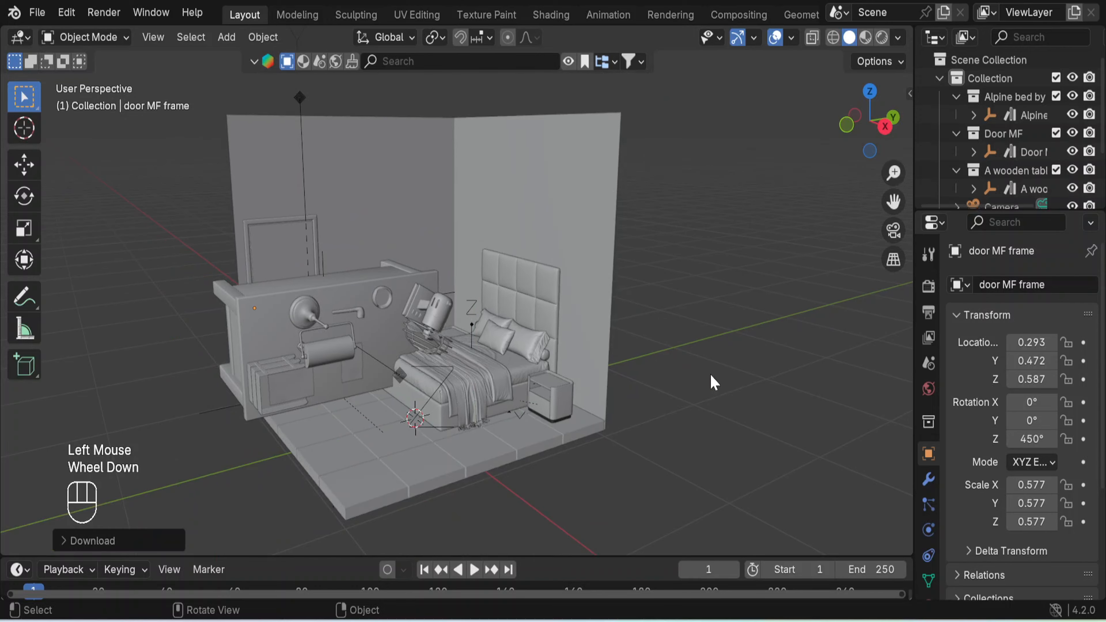
{"action": "middle_click_drag", "start_coordinate": [711, 383], "coordinate": [819, 362]}
{"action": "left_click", "coordinate": [640, 349]}
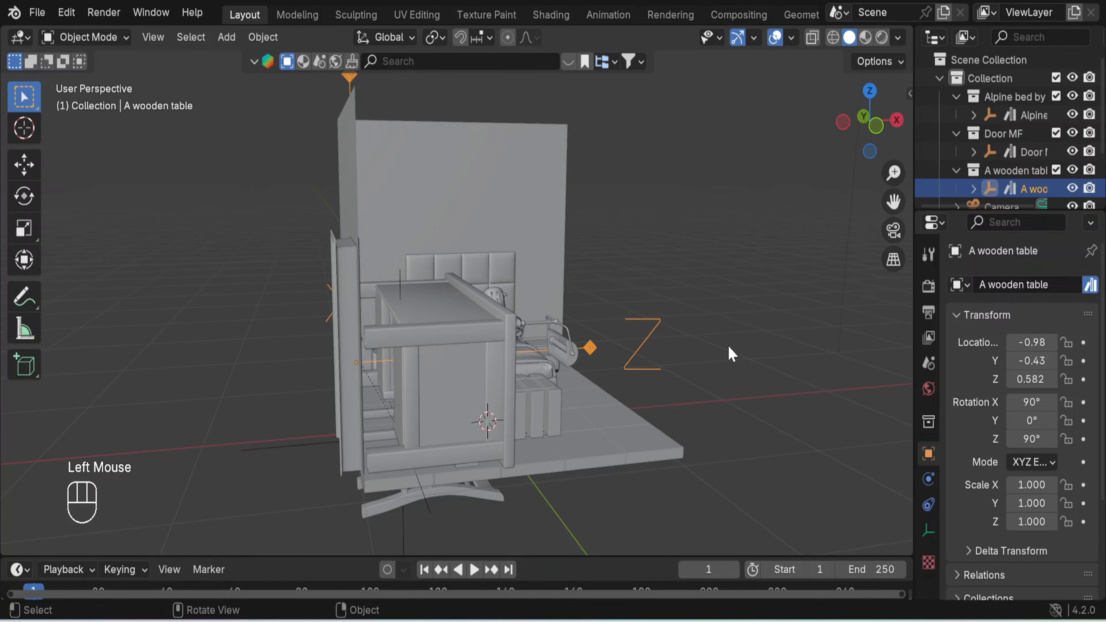
{"action": "middle_click_drag", "start_coordinate": [728, 353], "coordinate": [656, 336]}
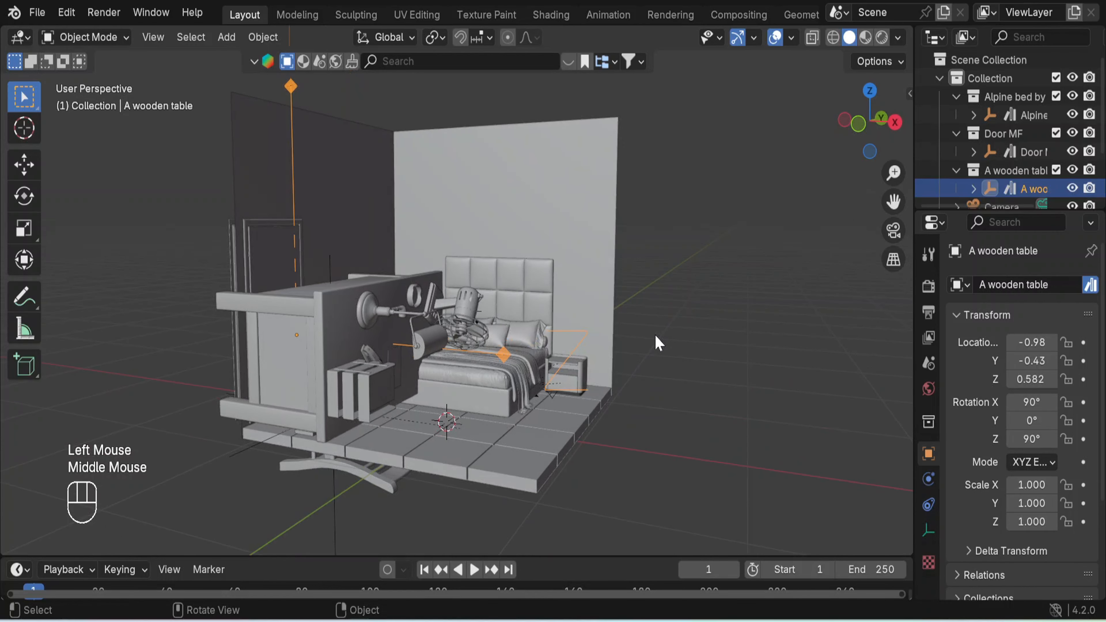
{"action": "key", "text": "r"}
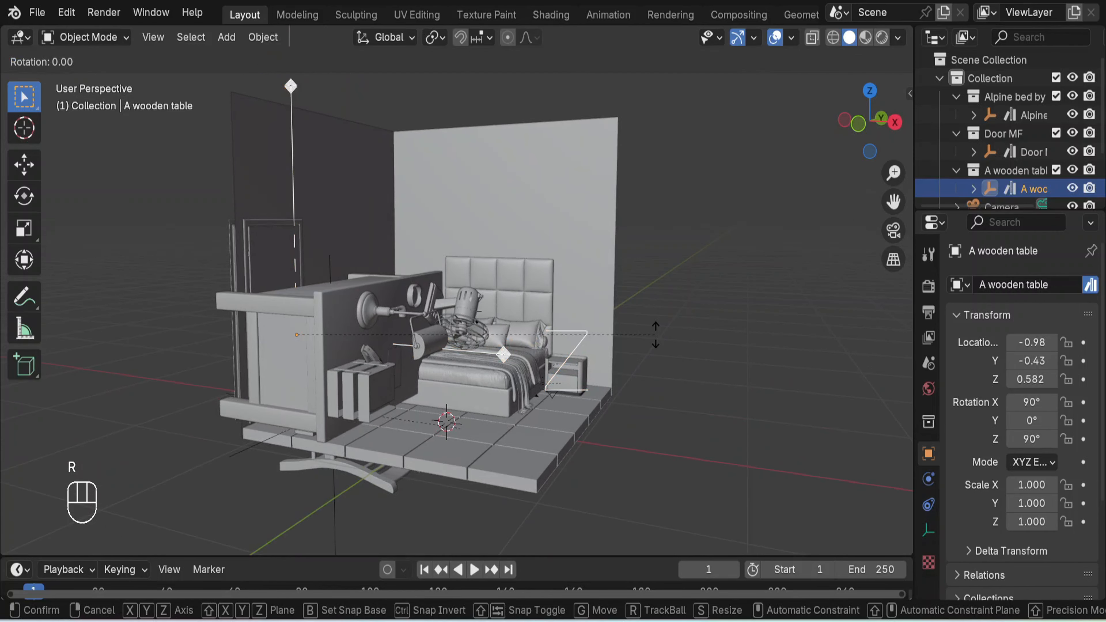
{"action": "key", "text": "y"}
{"action": "key", "text": "KP_9"}
{"action": "key", "text": "KP_0"}
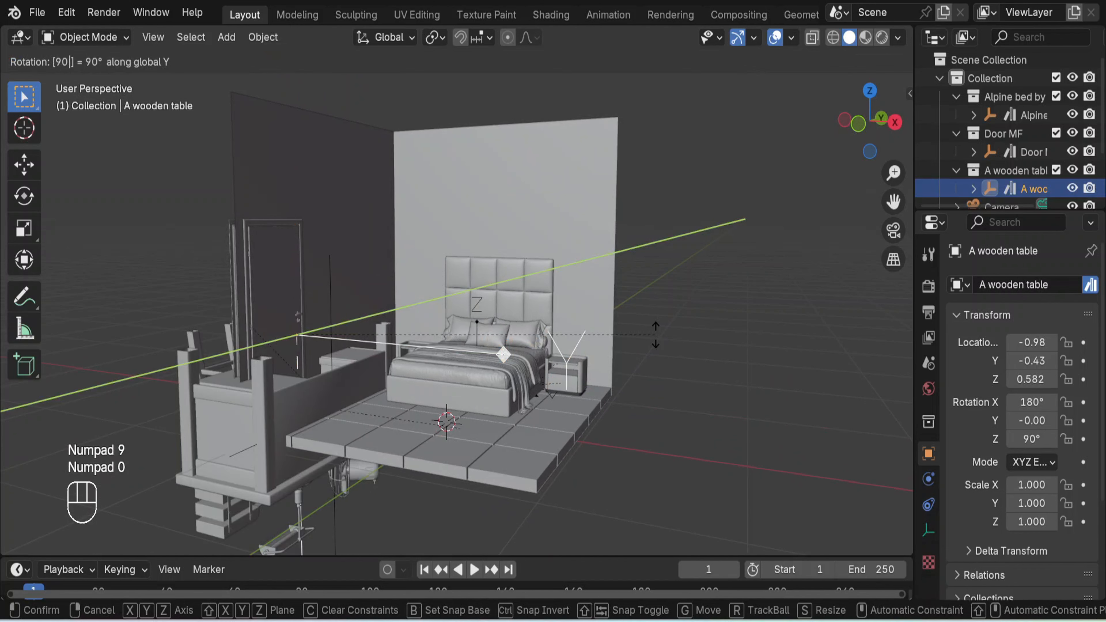
{"action": "key", "text": "Return"}
Rotate the wooden table set by two further 90° turns about global Y so the desk and chair stand upright.
{"action": "key", "text": "r"}
{"action": "key", "text": "y"}
{"action": "key", "text": "KP_9"}
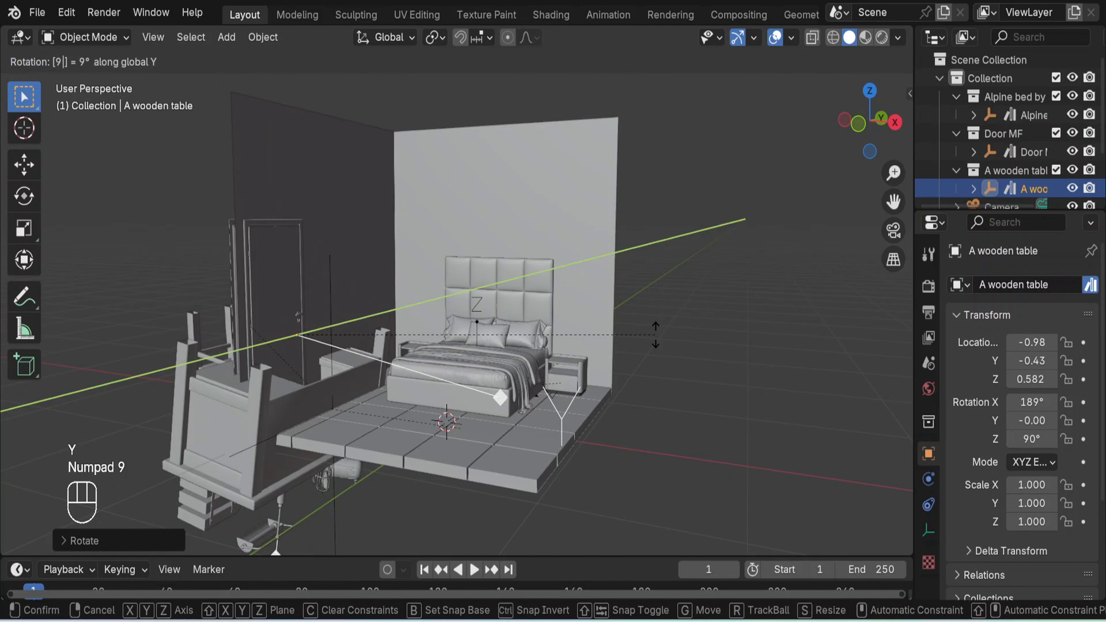
{"action": "key", "text": "KP_0"}
{"action": "key", "text": "Return"}
{"action": "key", "text": "r"}
{"action": "key", "text": "y"}
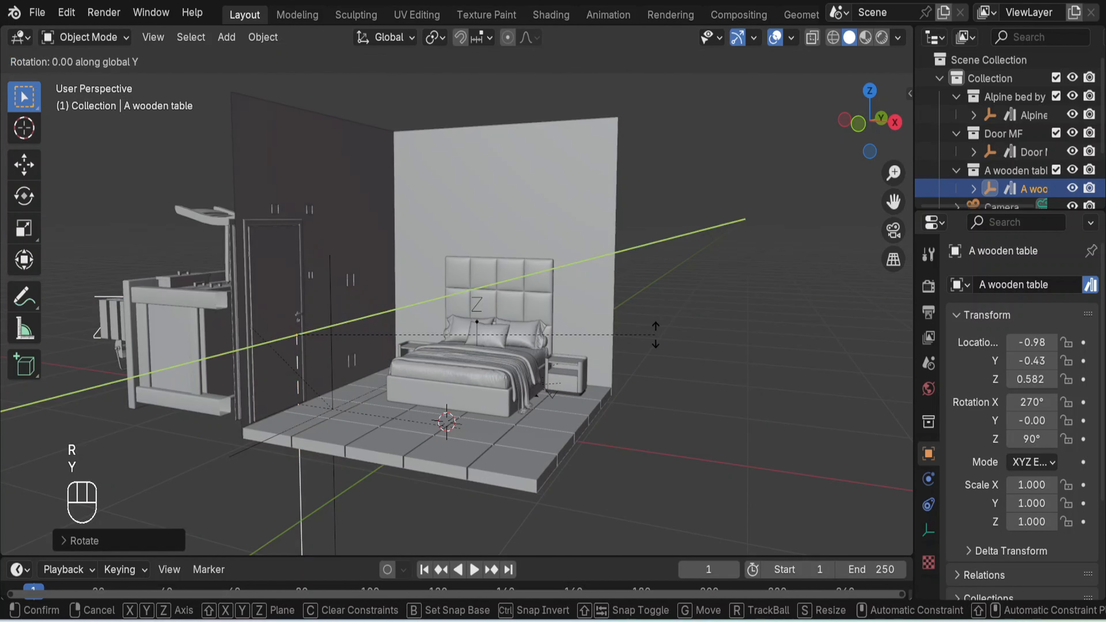
{"action": "key", "text": "KP_9"}
{"action": "key", "text": "KP_0"}
{"action": "key", "text": "Return"}
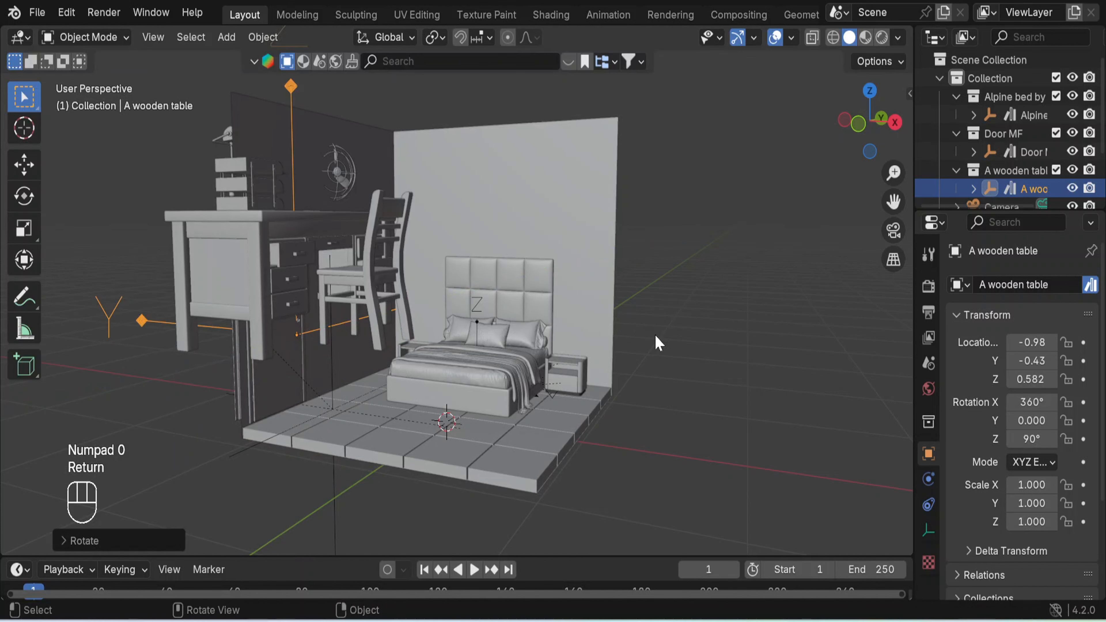
{"action": "scroll", "coordinate": [644, 331], "scroll_direction": "down", "scroll_amount": 2}
{"action": "middle_click_drag", "start_coordinate": [640, 292], "coordinate": [614, 367]}
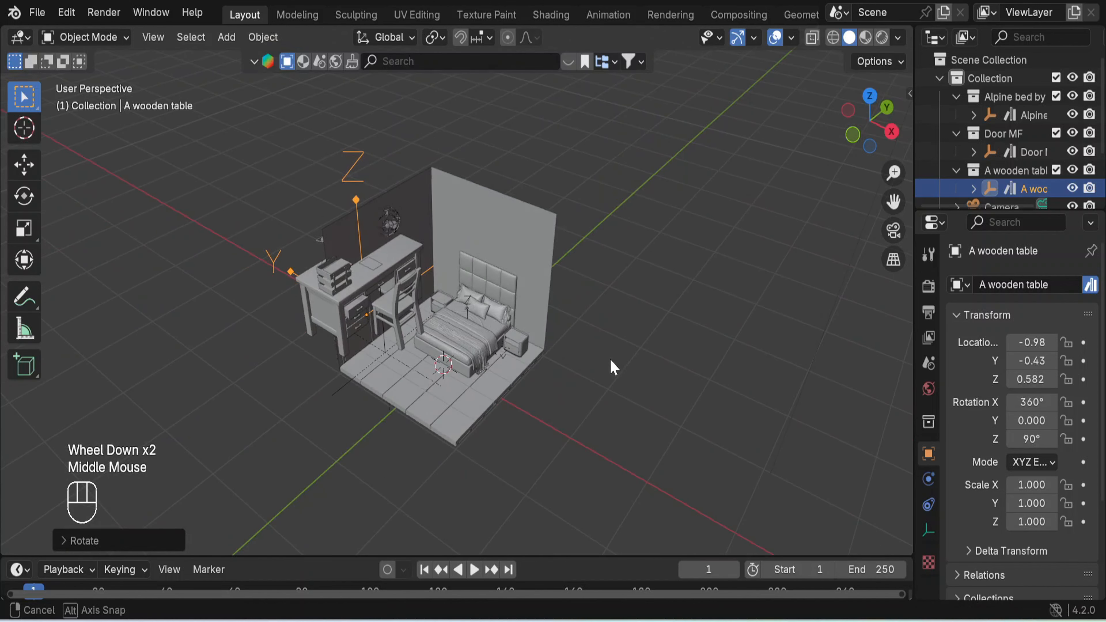
Scale the wooden table set down uniformly to about 0.459 so it suits the room's proportions.
{"action": "key", "text": "s"}
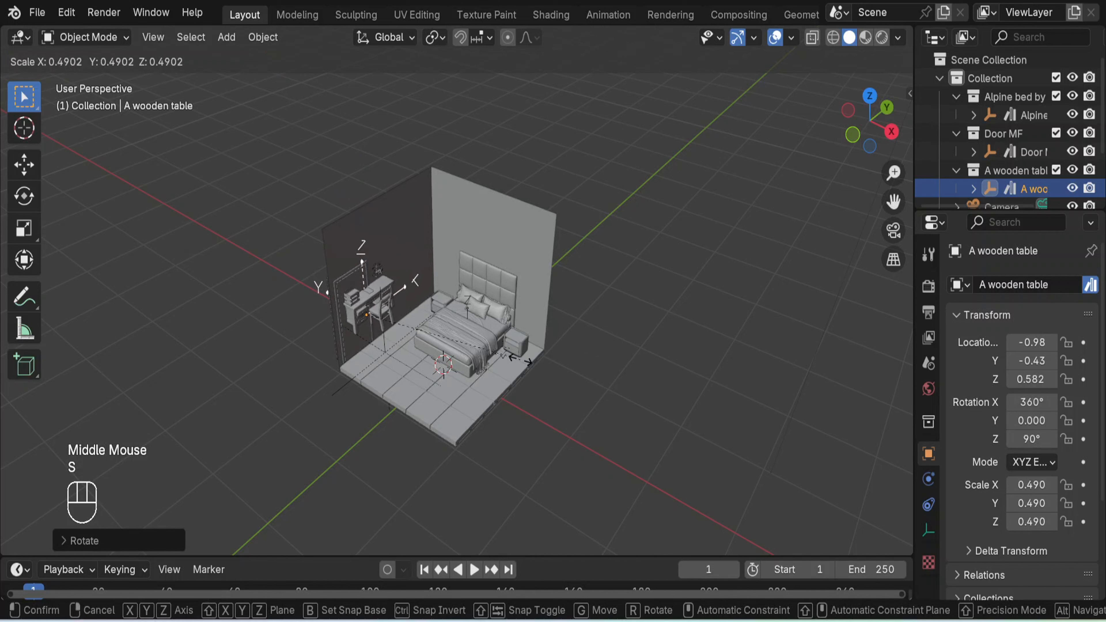
{"action": "left_click", "coordinate": [512, 367]}
{"action": "middle_click_drag", "start_coordinate": [522, 429], "coordinate": [569, 386]}
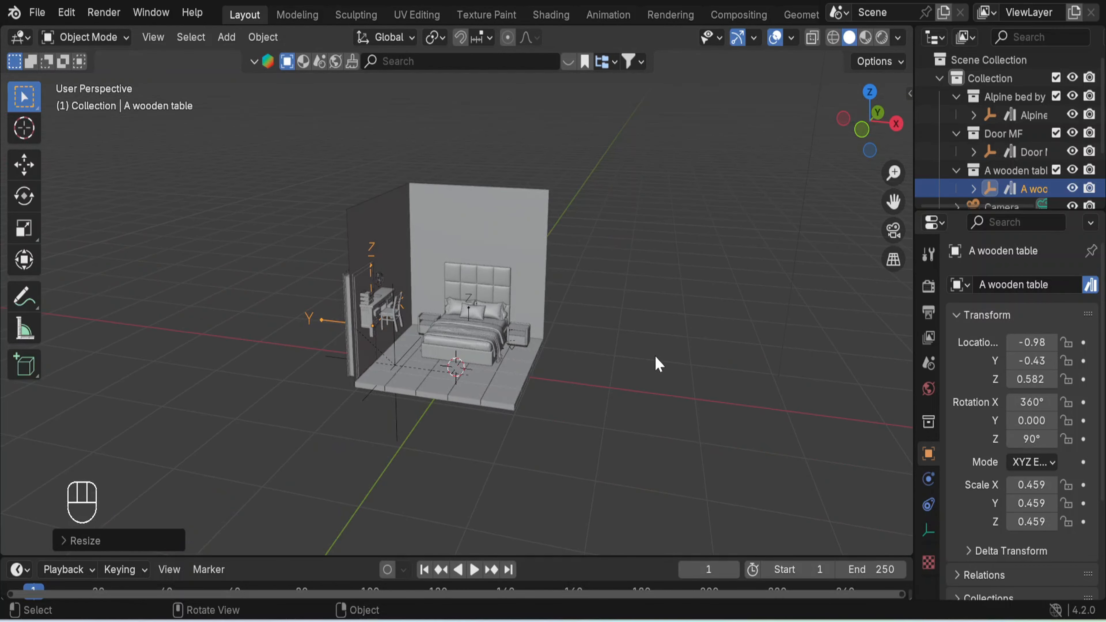
{"action": "middle_click_drag", "start_coordinate": [654, 356], "coordinate": [517, 366]}
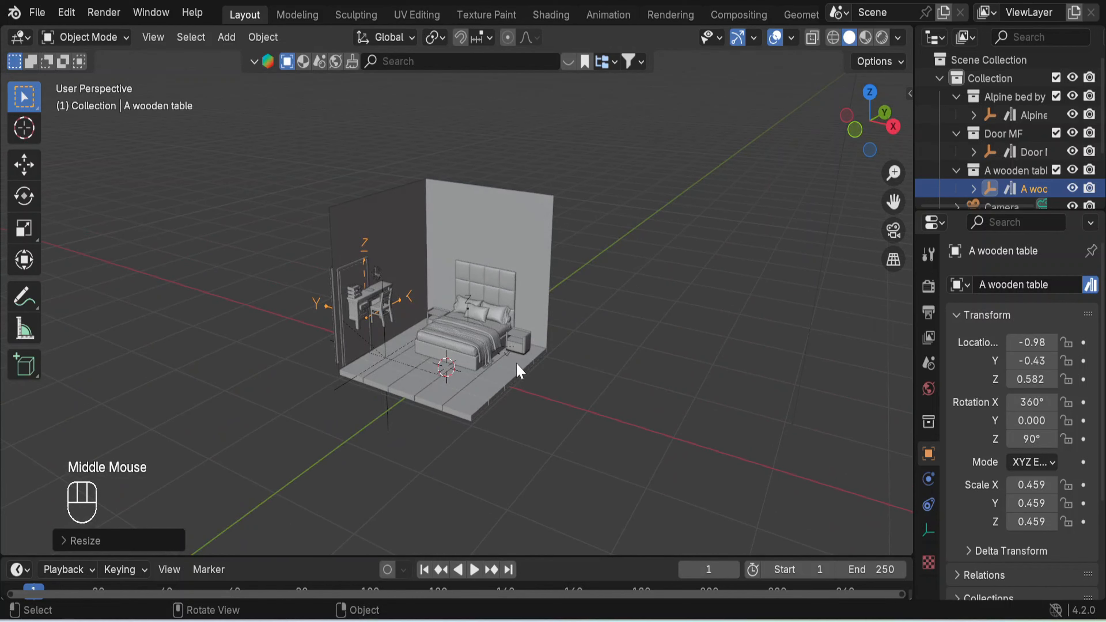
Move the bed against the back wall and sideways along X, to about X 0.163 m and Y 0.545 m.
{"action": "left_click", "coordinate": [472, 321]}
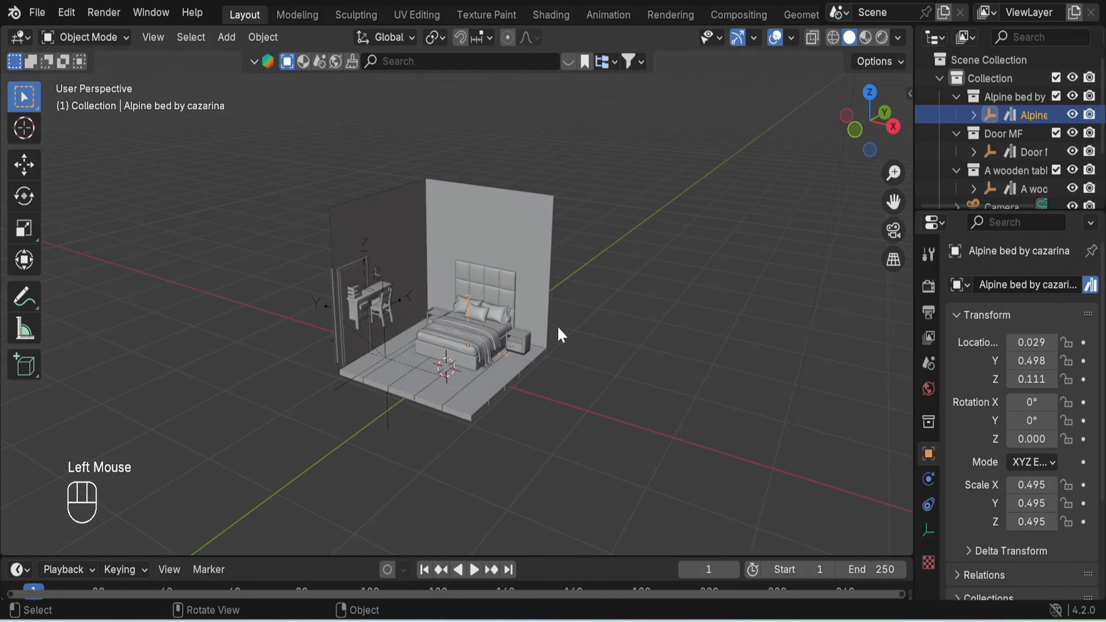
{"action": "key", "text": "KP_7"}
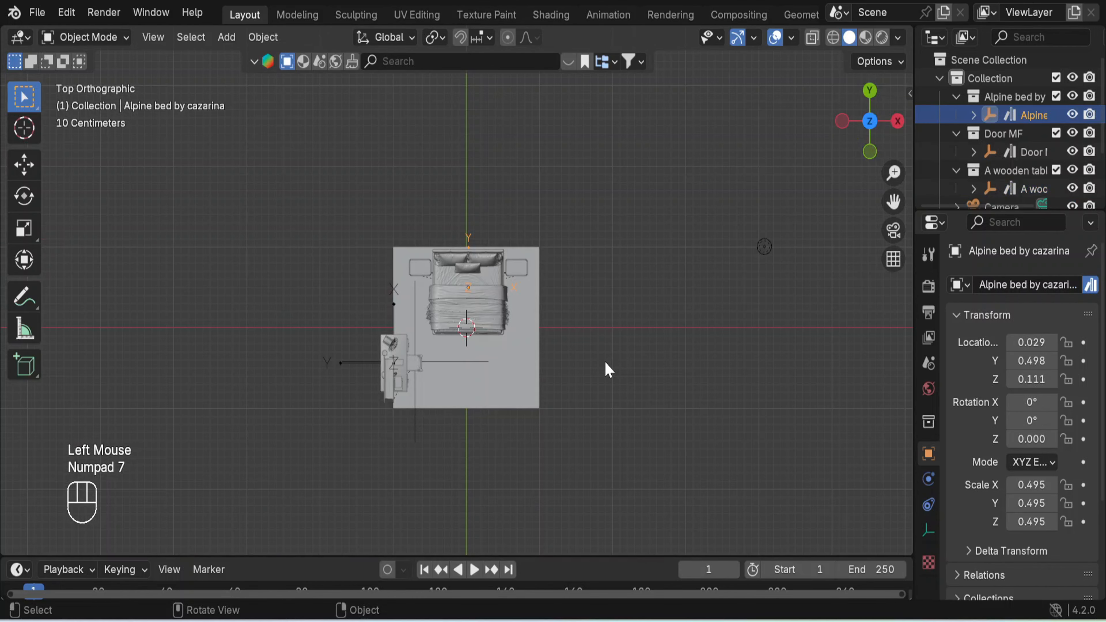
{"action": "key", "text": "g"}
{"action": "key", "text": "y"}
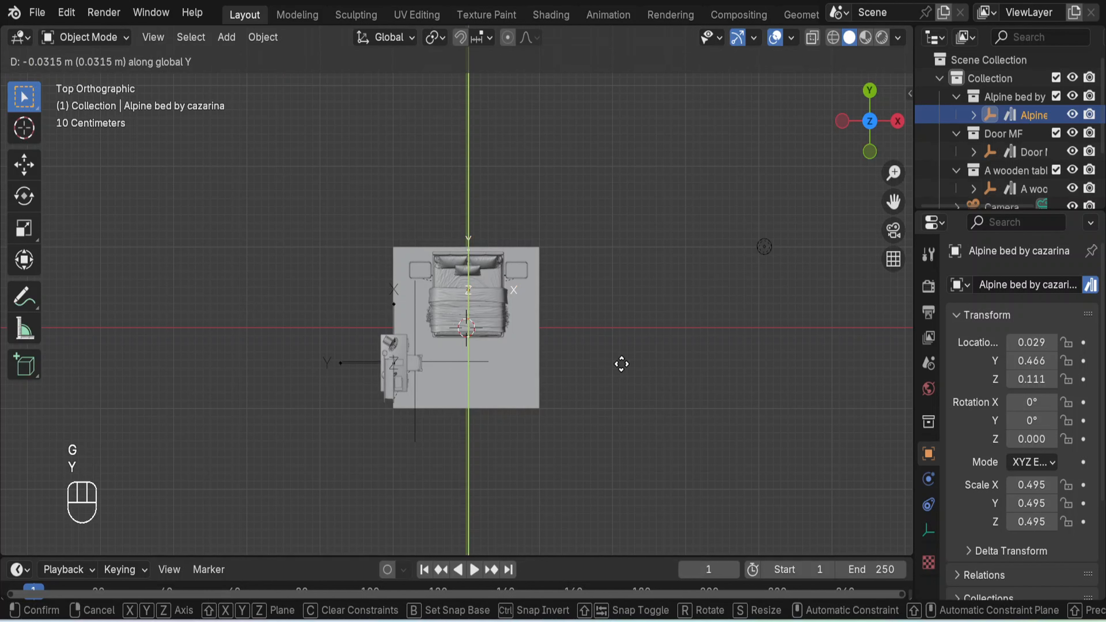
{"action": "left_click", "coordinate": [614, 365]}
{"action": "key", "text": "g"}
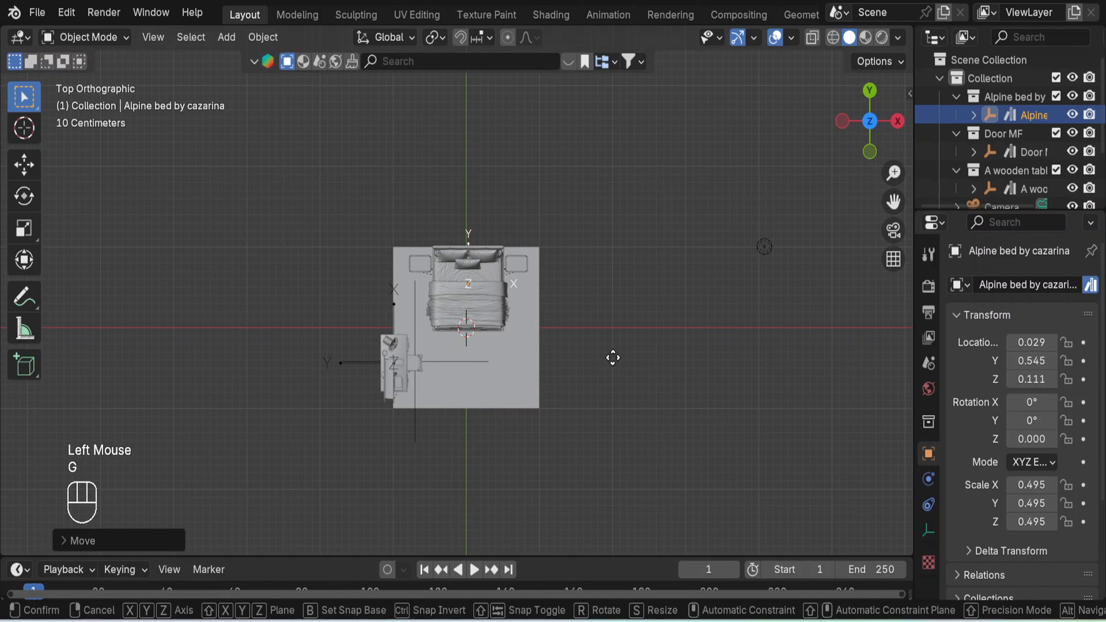
{"action": "key", "text": "x"}
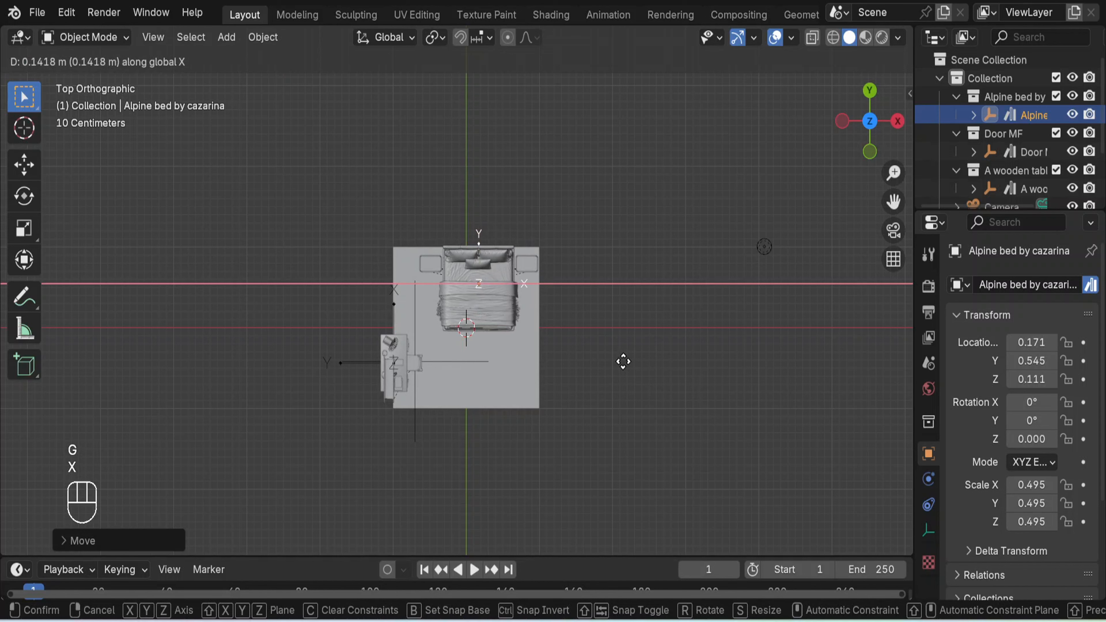
{"action": "left_click", "coordinate": [625, 368]}
{"action": "middle_click_drag", "start_coordinate": [650, 349], "coordinate": [637, 279]}
{"action": "scroll", "coordinate": [637, 280], "scroll_direction": "up", "scroll_amount": 6}
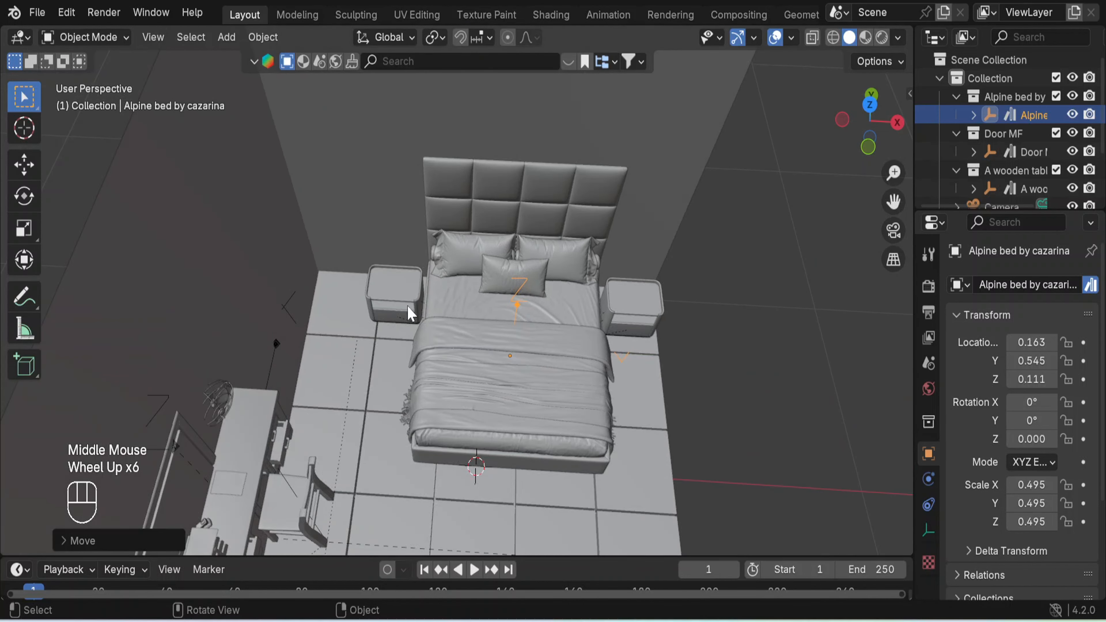
{"action": "left_click", "coordinate": [393, 305]}
{"action": "left_click", "coordinate": [797, 395]}
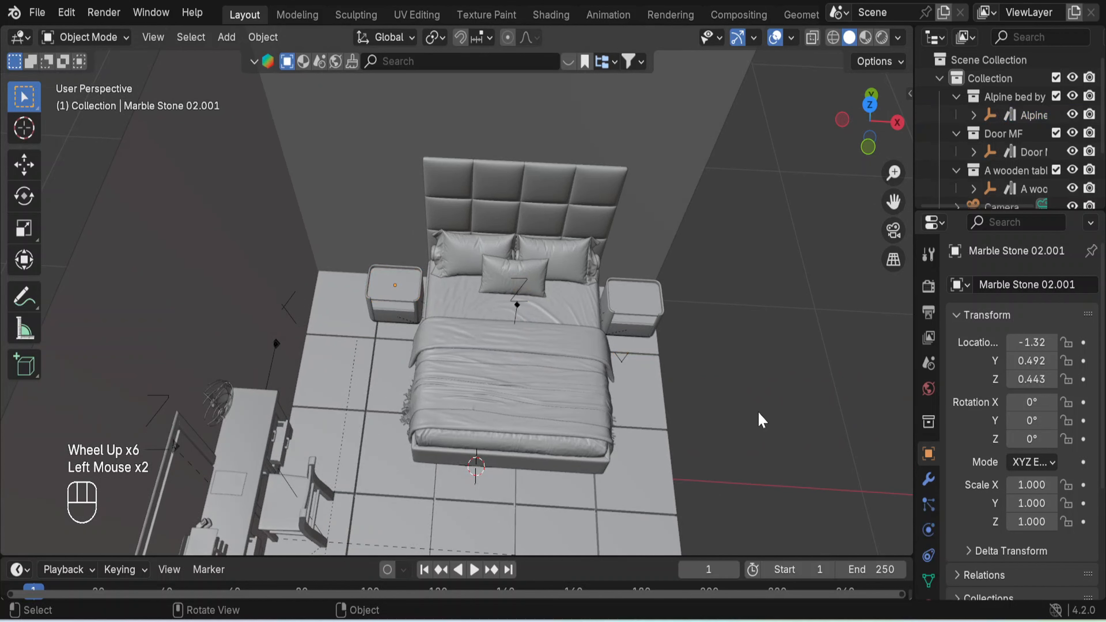
{"action": "middle_click_drag", "start_coordinate": [762, 420], "coordinate": [703, 365]}
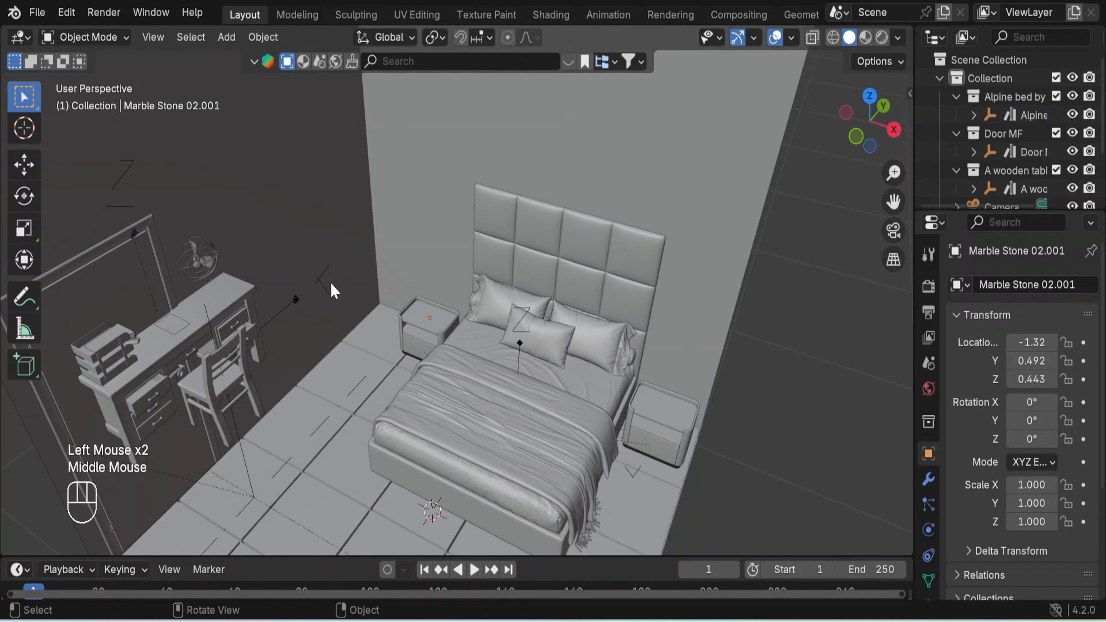
Move the wooden table set along Y to about 0.078 m, past the door, and lower it onto the floor at about Z 0.117 m.
{"action": "left_click", "coordinate": [322, 280]}
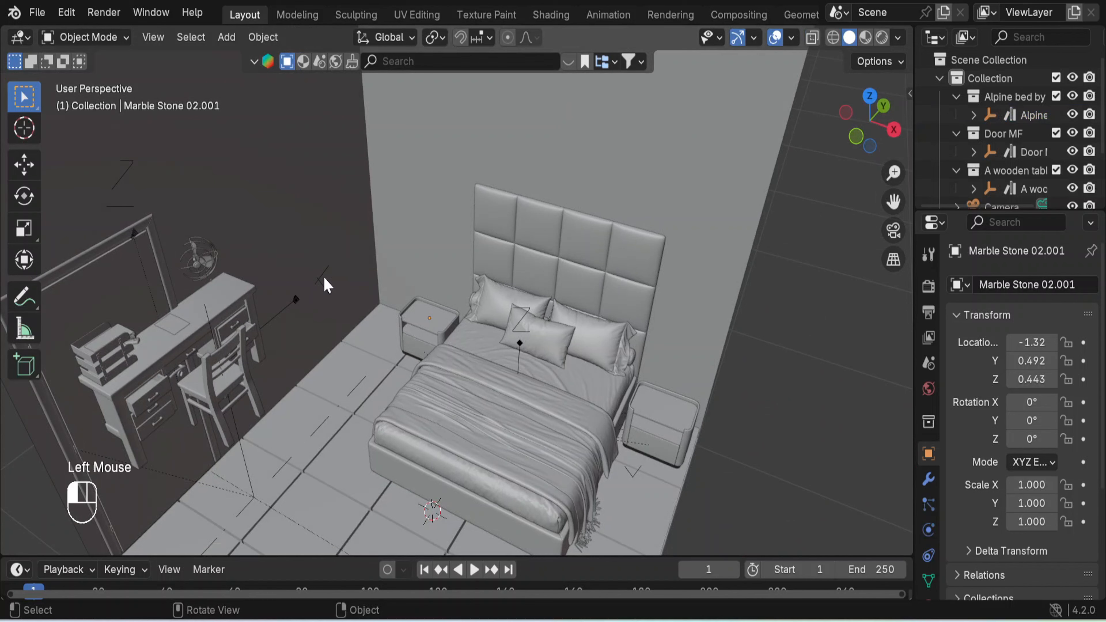
{"action": "middle_click_drag", "start_coordinate": [310, 345], "coordinate": [318, 315]}
{"action": "key", "text": "g"}
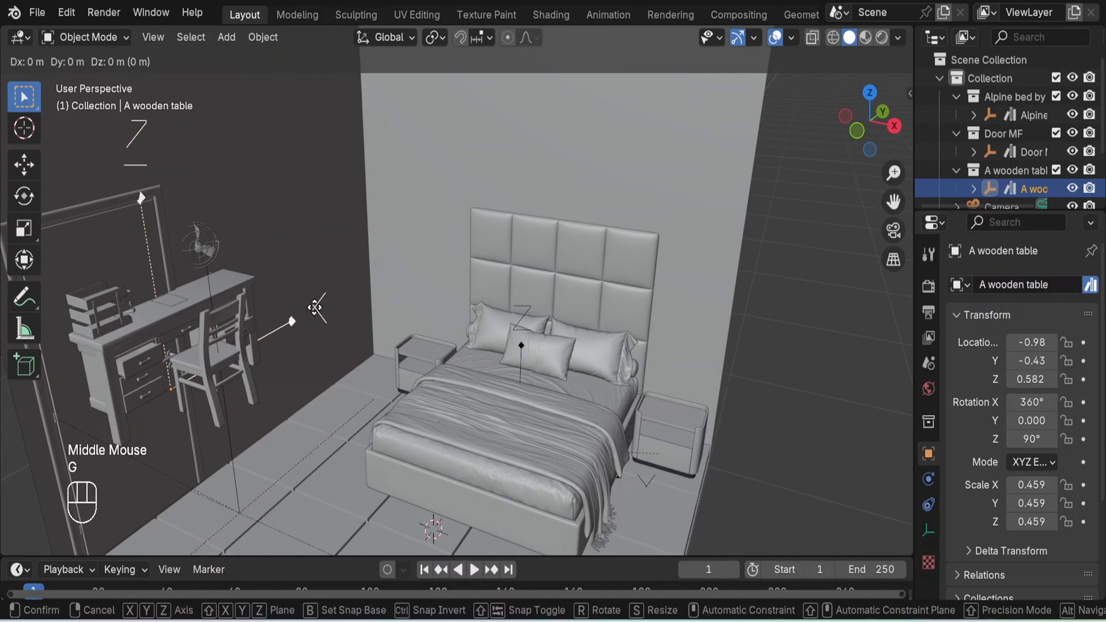
{"action": "key", "text": "y"}
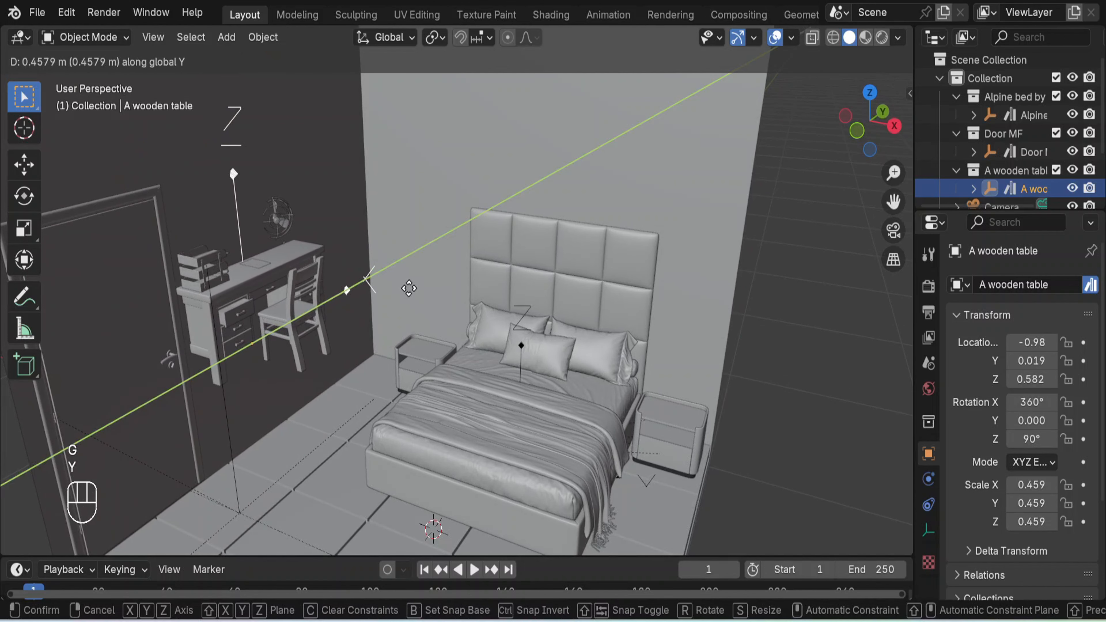
{"action": "left_click", "coordinate": [416, 288]}
{"action": "key", "text": "g"}
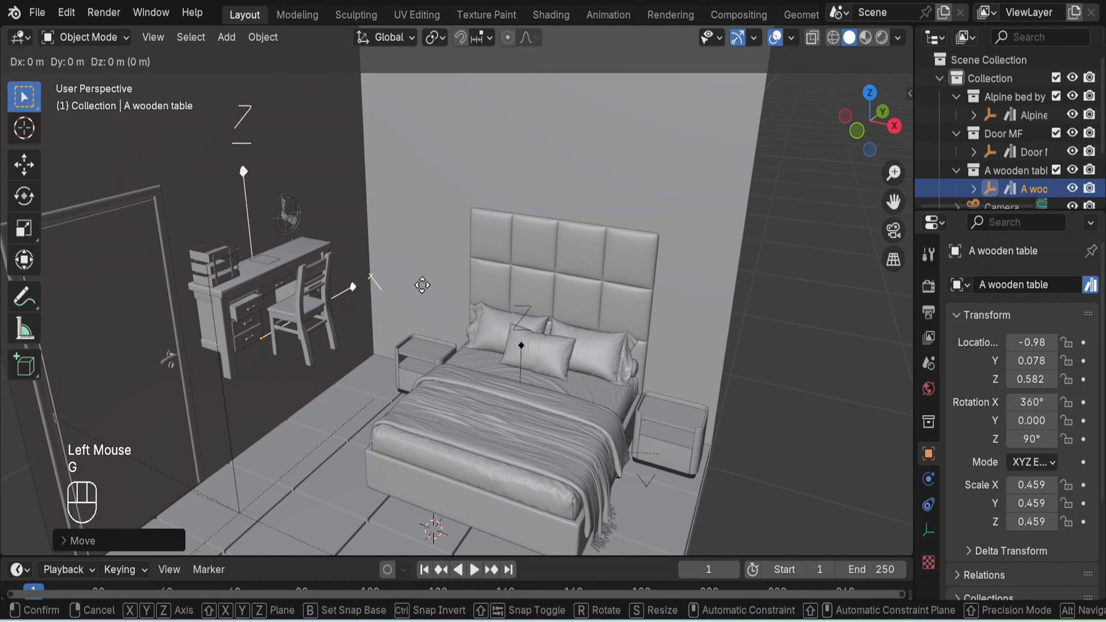
{"action": "key", "text": "z"}
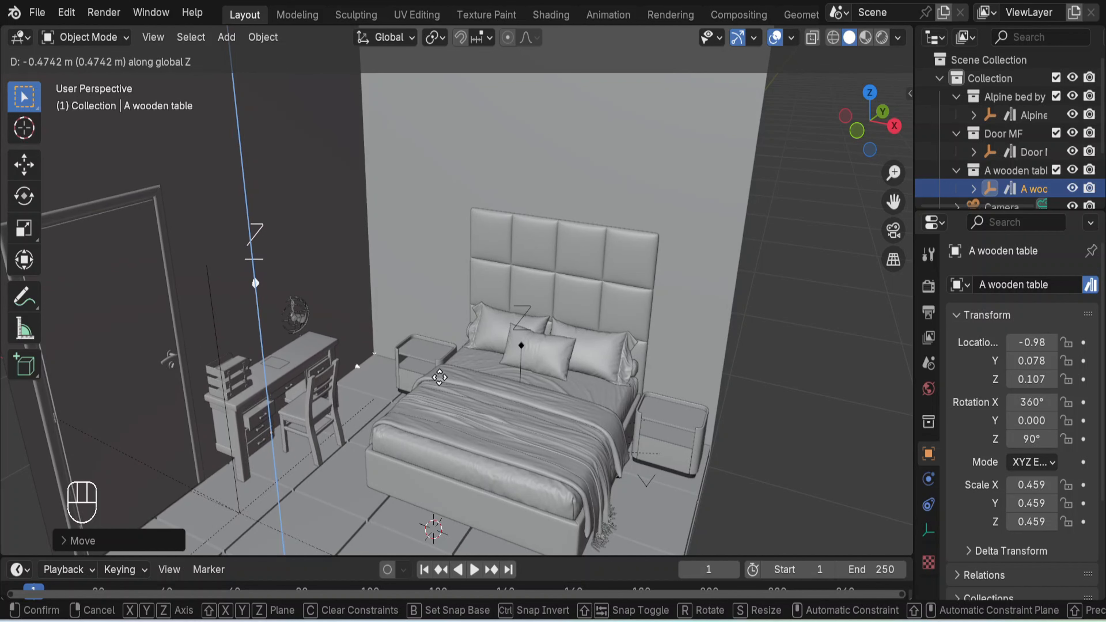
{"action": "left_click", "coordinate": [440, 377]}
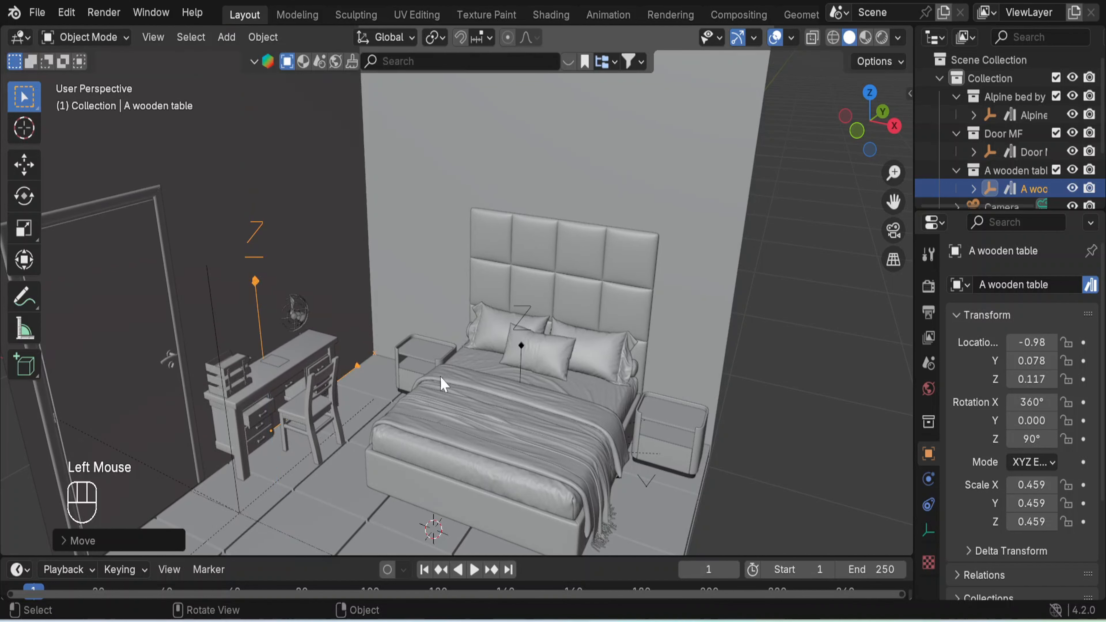
Move the wooden table set along X to about -0.81 m so the desk clears the side wall, then deselect it.
{"action": "key", "text": "g"}
{"action": "key", "text": "x"}
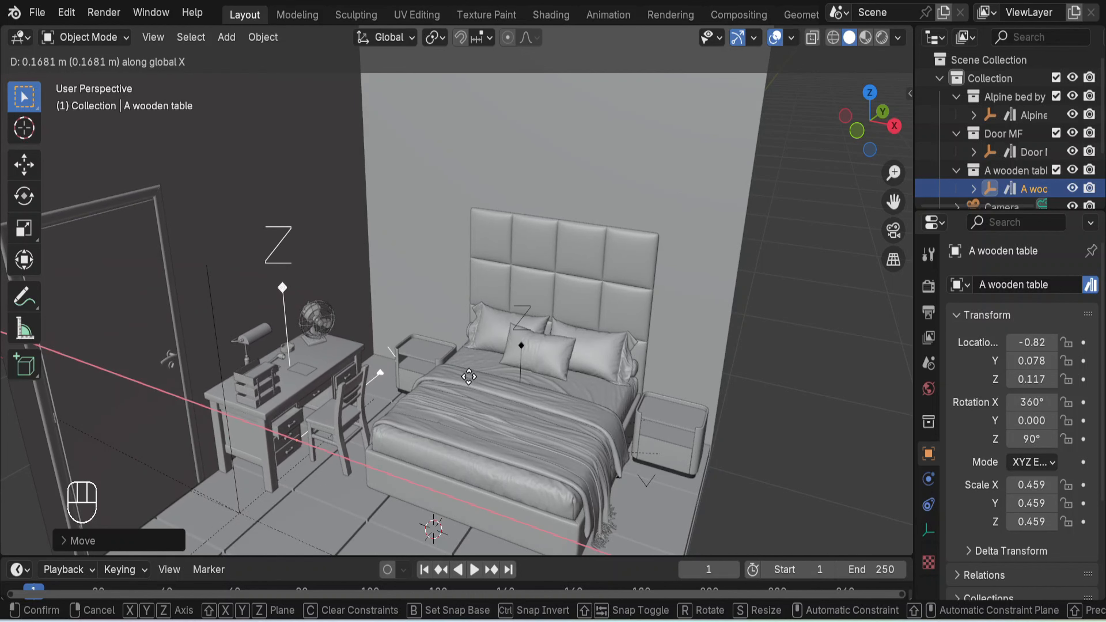
{"action": "left_click", "coordinate": [470, 378]}
{"action": "middle_click_drag", "start_coordinate": [420, 376], "coordinate": [475, 343]}
{"action": "key", "text": "g"}
{"action": "key", "text": "x"}
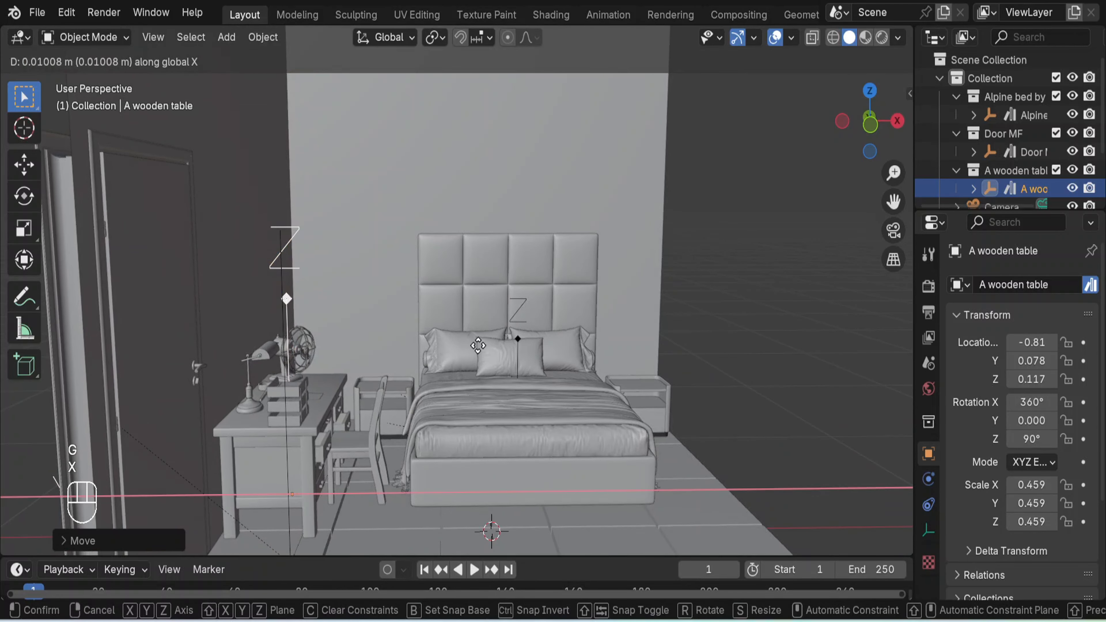
{"action": "left_click", "coordinate": [479, 351]}
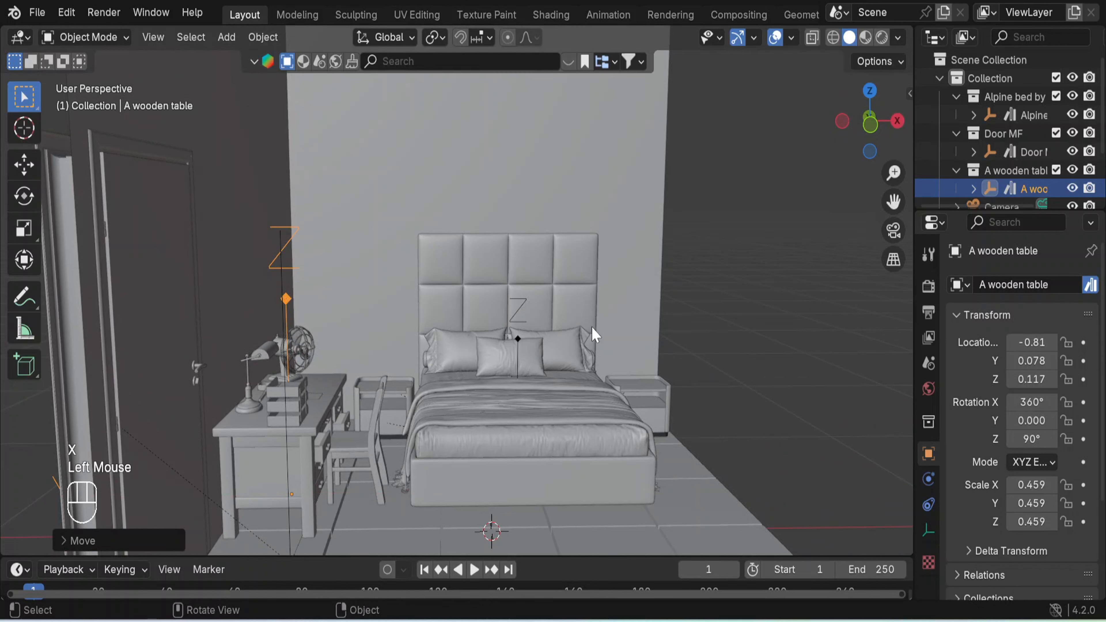
{"action": "scroll", "coordinate": [744, 338], "scroll_direction": "down", "scroll_amount": 2}
{"action": "left_click", "coordinate": [744, 338]}
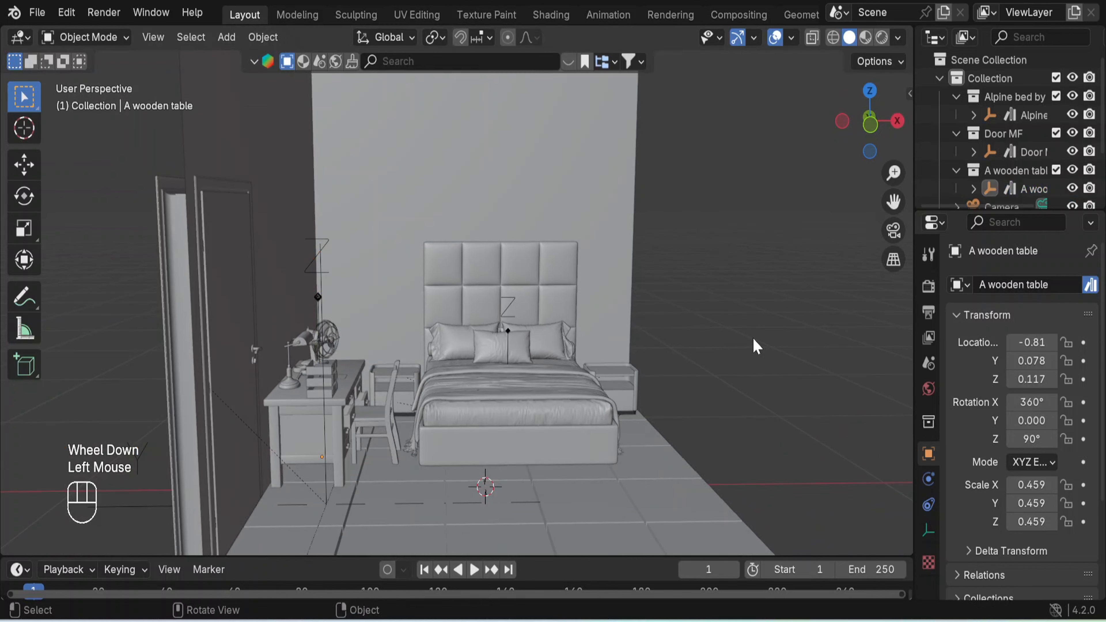
Shift the wooden table set along Y to about 0.141 m, closer to the bed, and deselect it.
{"action": "middle_click_drag", "start_coordinate": [752, 337], "coordinate": [649, 358]}
{"action": "scroll", "coordinate": [652, 360], "scroll_direction": "down", "scroll_amount": 3}
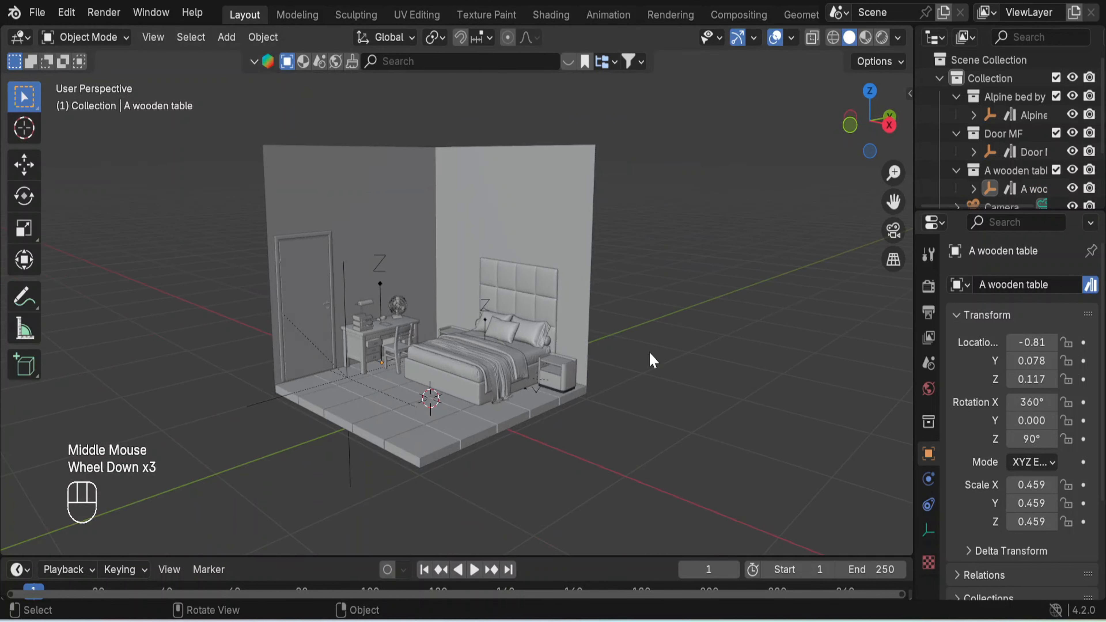
{"action": "scroll", "coordinate": [701, 400], "scroll_direction": "up", "scroll_amount": 1}
{"action": "middle_click_drag", "start_coordinate": [698, 397], "coordinate": [658, 394]}
{"action": "left_click", "coordinate": [381, 267]}
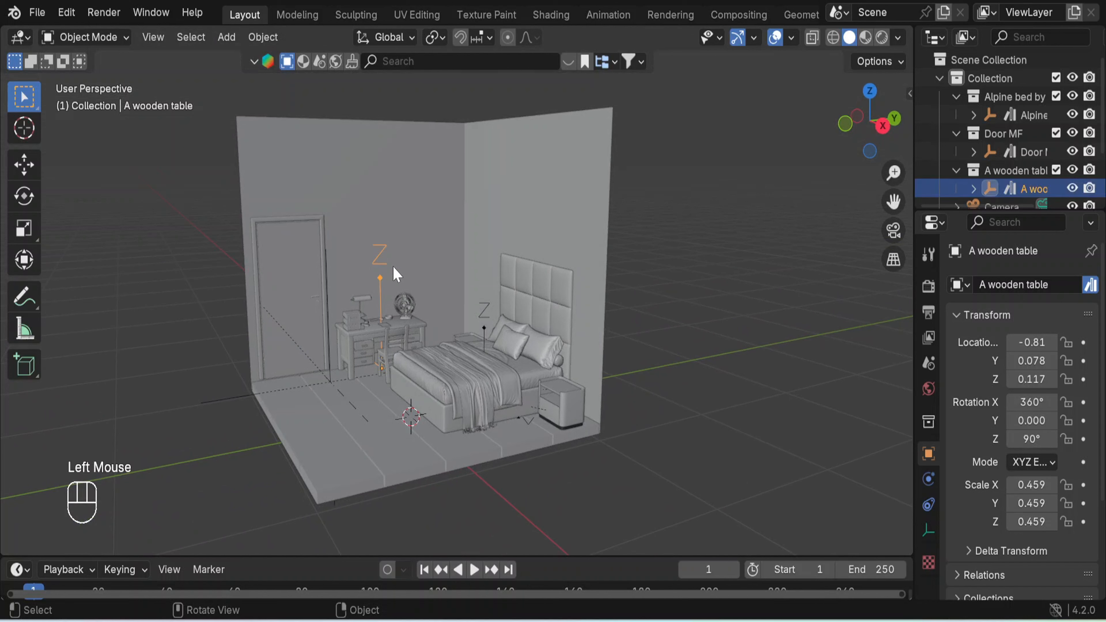
{"action": "key", "text": "g"}
{"action": "key", "text": "y"}
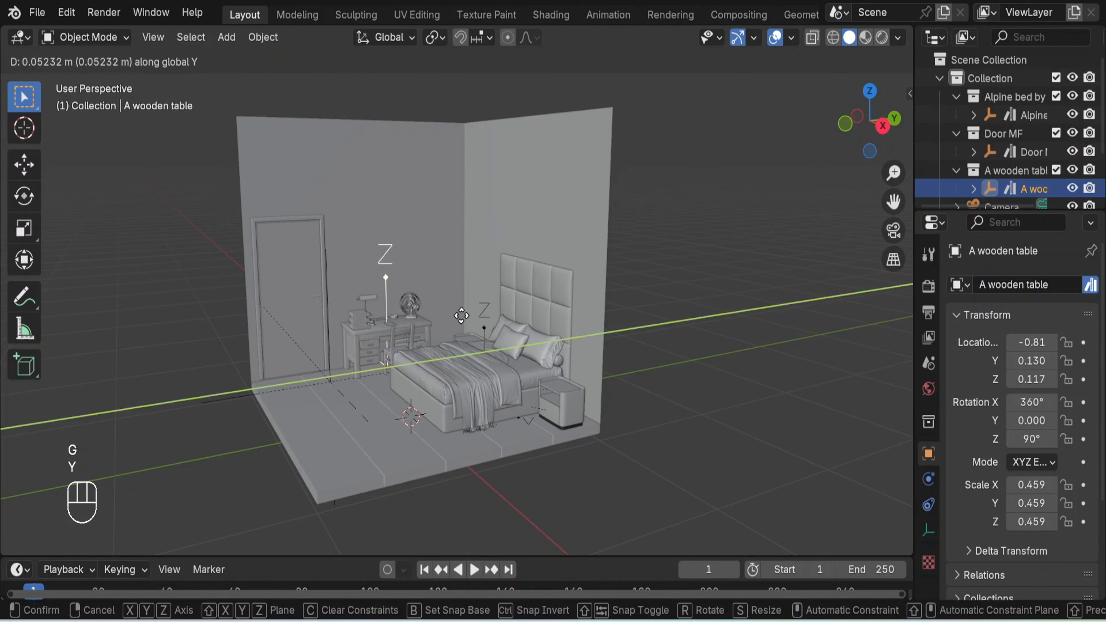
{"action": "left_click", "coordinate": [462, 313]}
{"action": "left_click", "coordinate": [709, 252]}
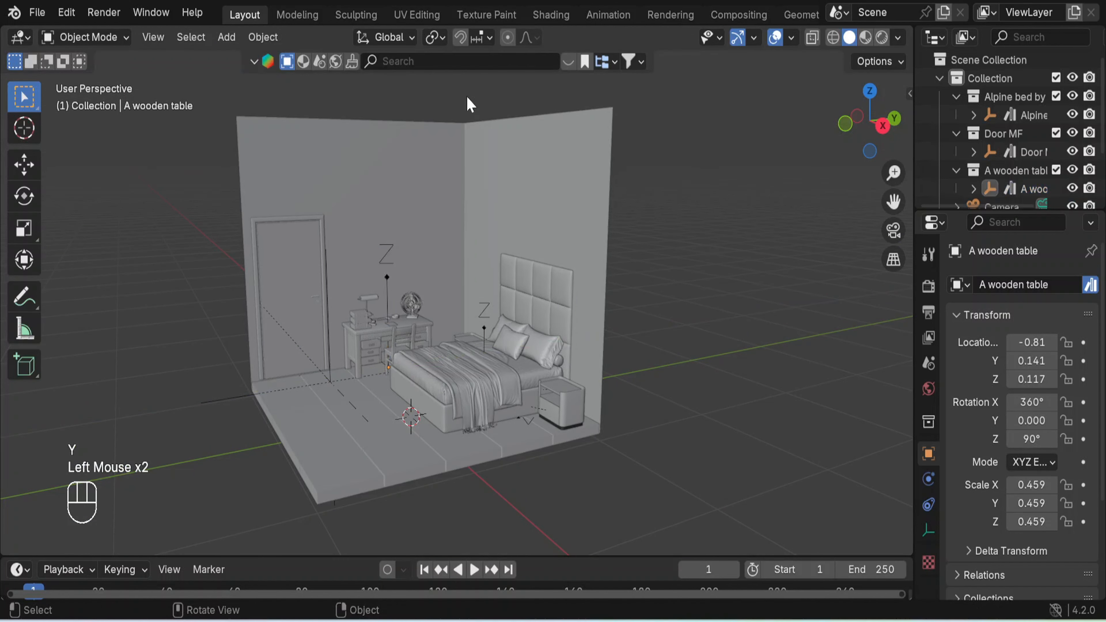
Reopen the model library results and switch the category from Table to Book under Decoration.
{"action": "left_click", "coordinate": [457, 62]}
{"action": "left_click", "coordinate": [614, 63]}
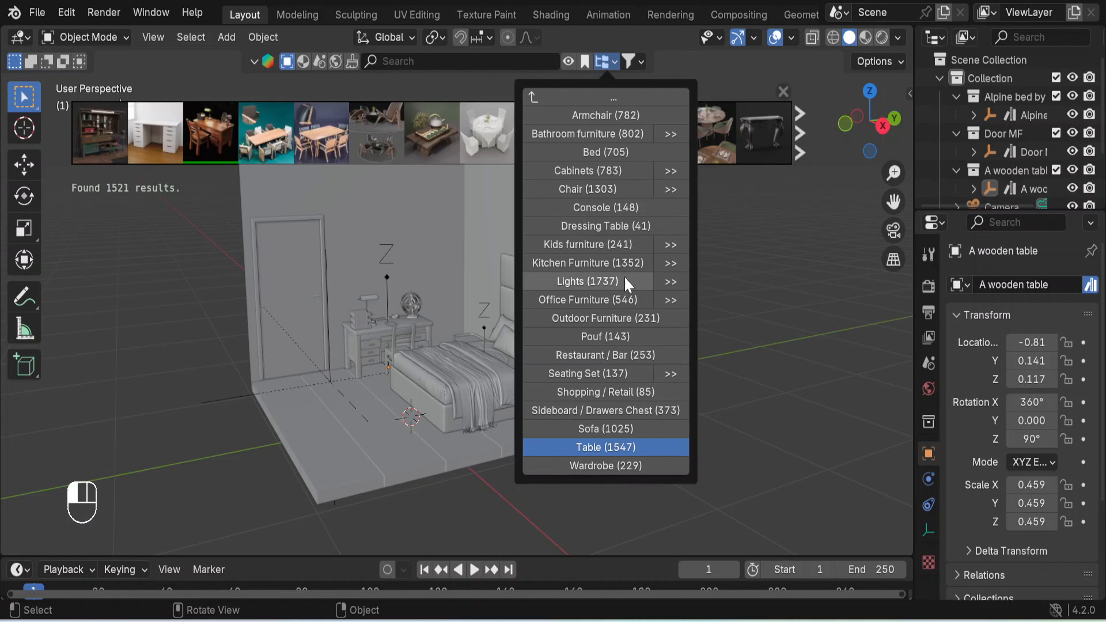
{"action": "left_click", "coordinate": [537, 100]}
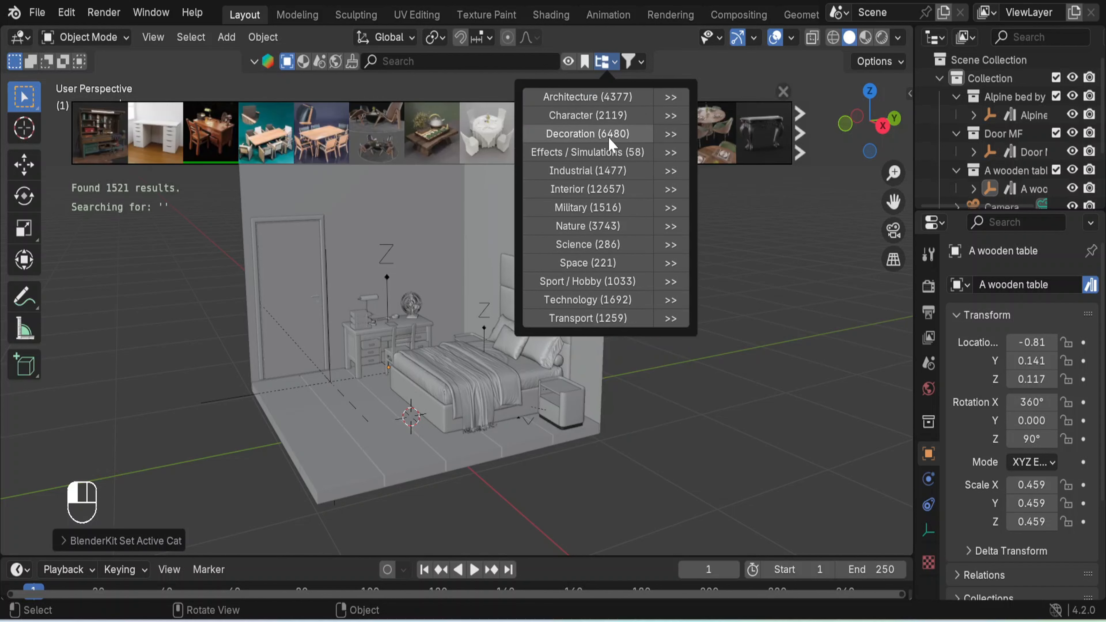
{"action": "left_click", "coordinate": [671, 135]}
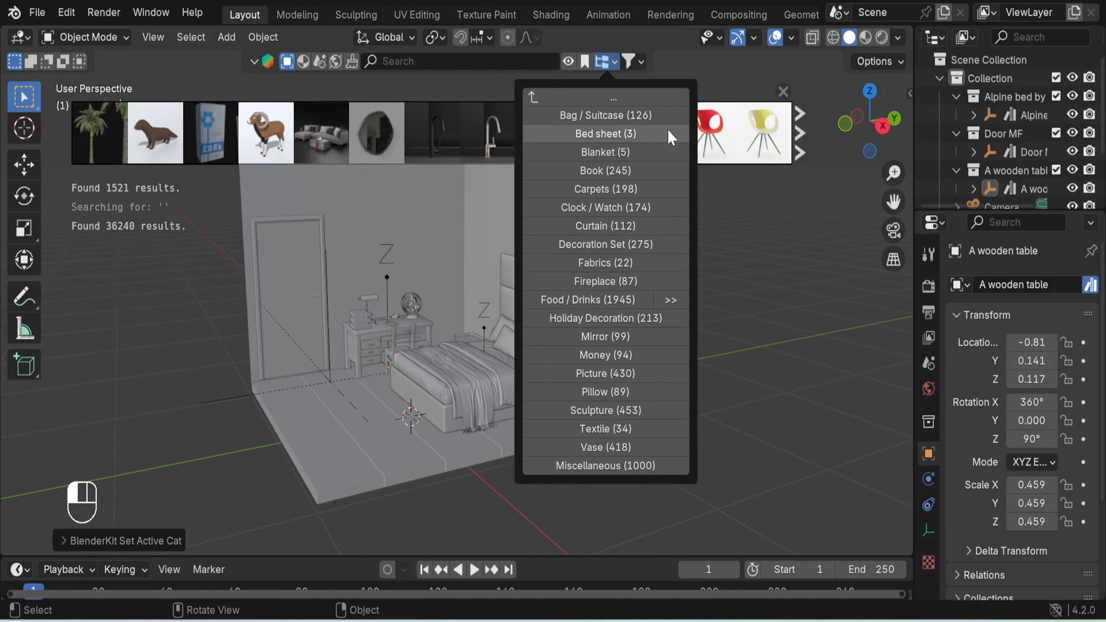
{"action": "left_click", "coordinate": [620, 176]}
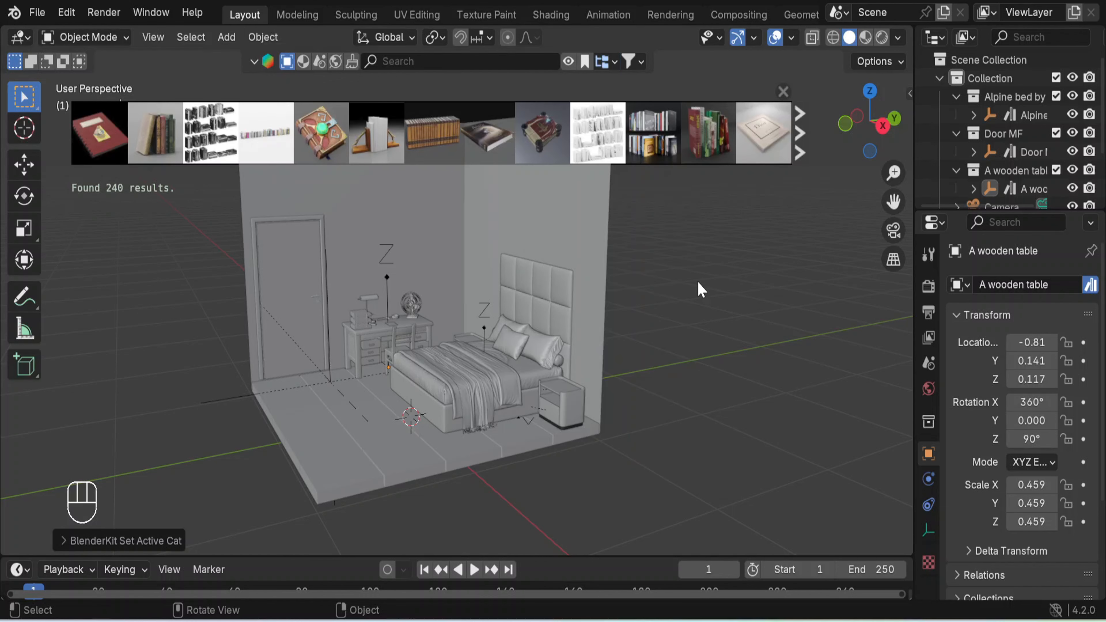
Page through the Book models and examine the candidates for decorating the bedroom.
{"action": "left_click", "coordinate": [800, 137]}
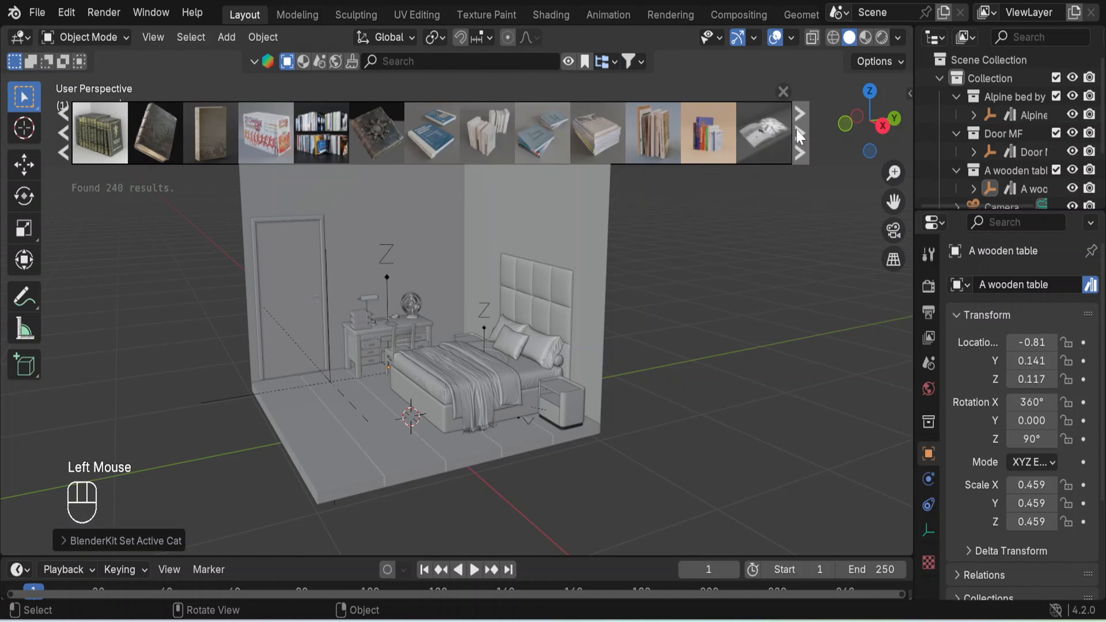
{"action": "left_click", "coordinate": [800, 138]}
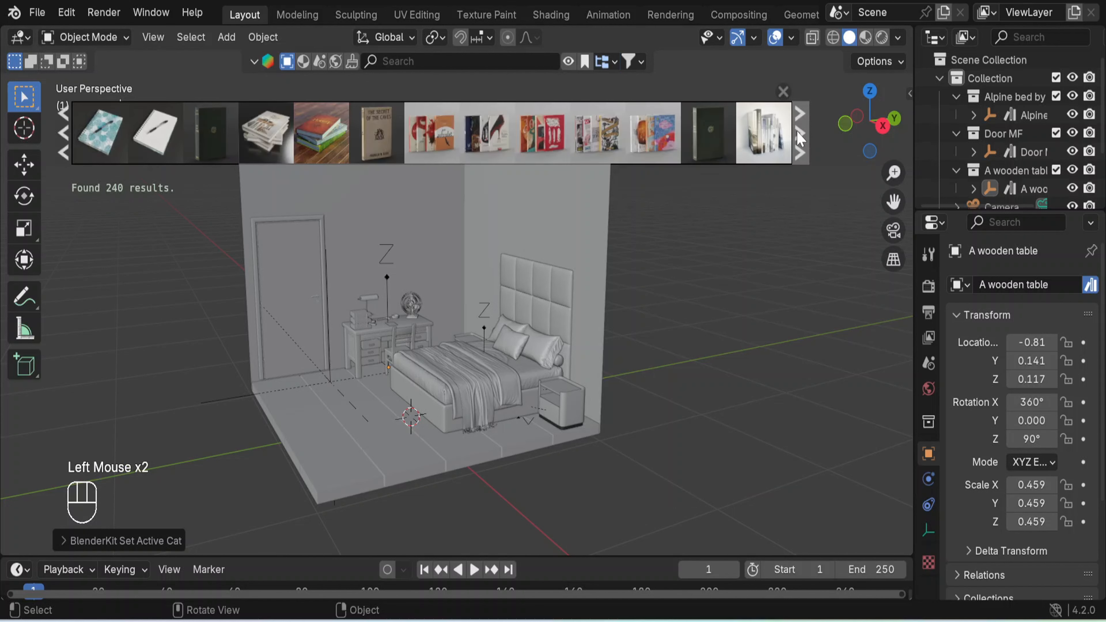
{"action": "left_click", "coordinate": [800, 138]}
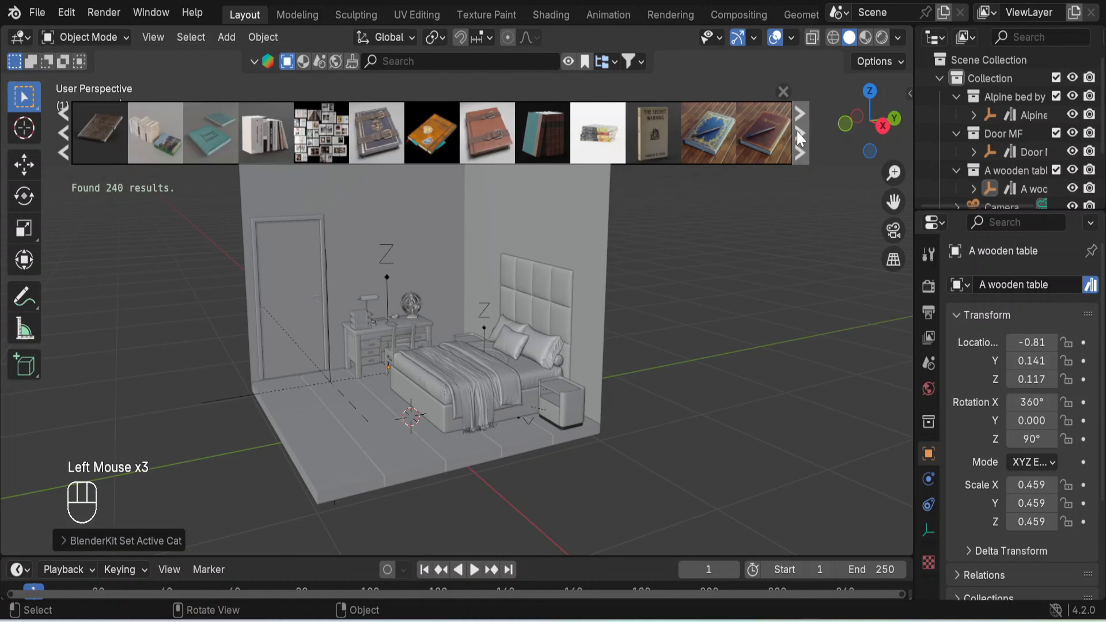
{"action": "left_click", "coordinate": [800, 138]}
{"action": "left_click", "coordinate": [800, 138]}
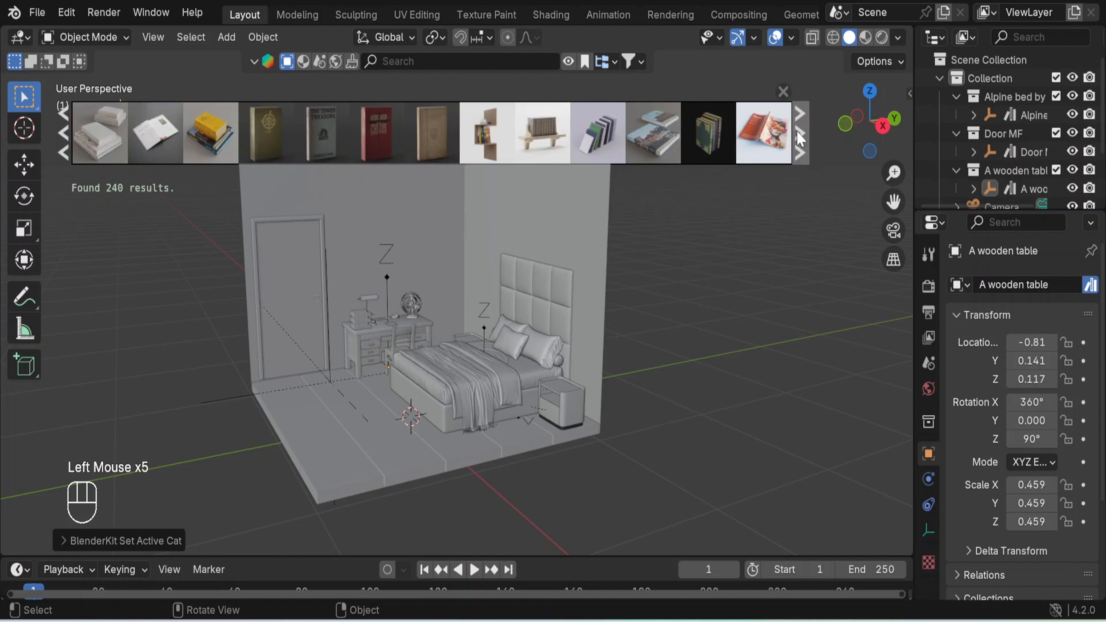
{"action": "left_click", "coordinate": [800, 138]}
{"action": "left_click", "coordinate": [800, 138]}
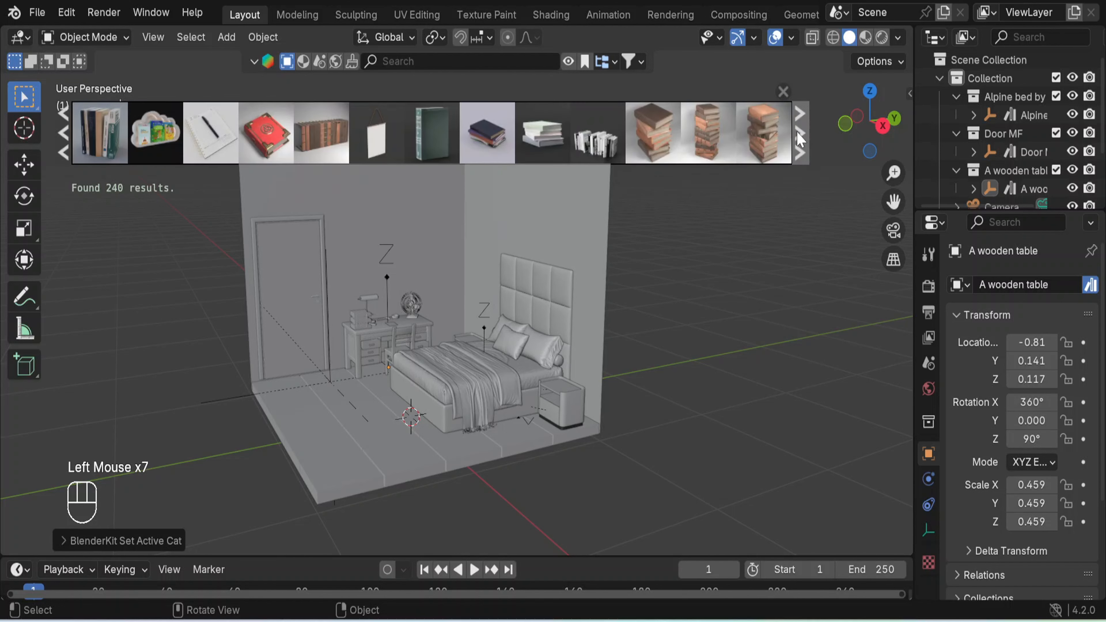
{"action": "left_click", "coordinate": [800, 137]}
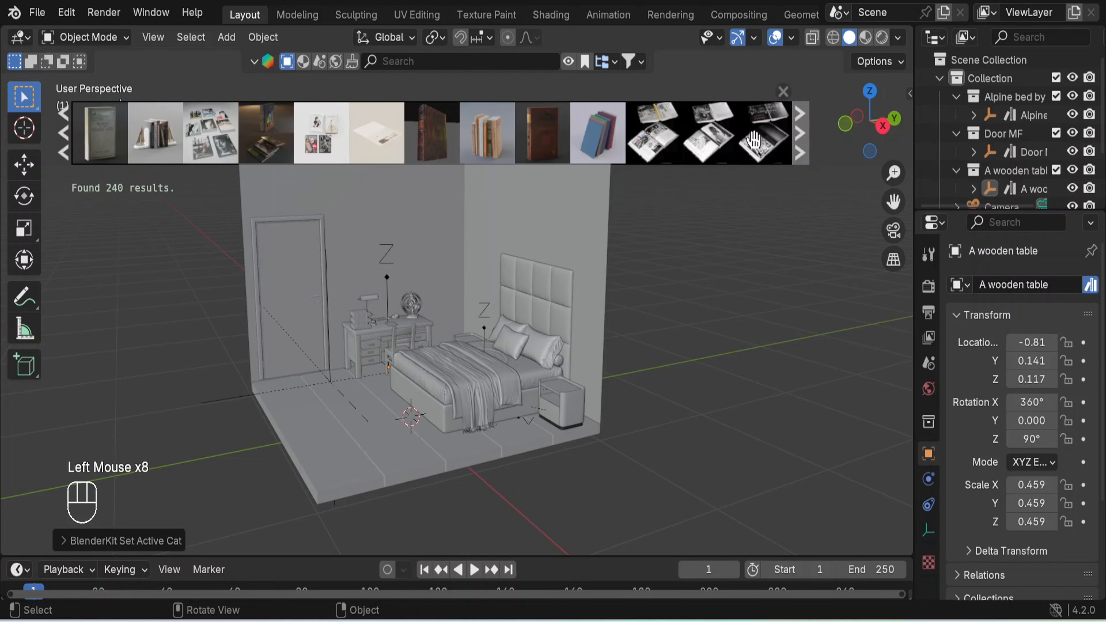
Page back through the Book models, examine the earlier candidates, and close the library results.
{"action": "mouse_move", "coordinate": [89, 125]}
{"action": "left_click", "coordinate": [63, 138]}
{"action": "left_click", "coordinate": [63, 138]}
{"action": "left_click", "coordinate": [63, 138]}
{"action": "left_click", "coordinate": [63, 137]}
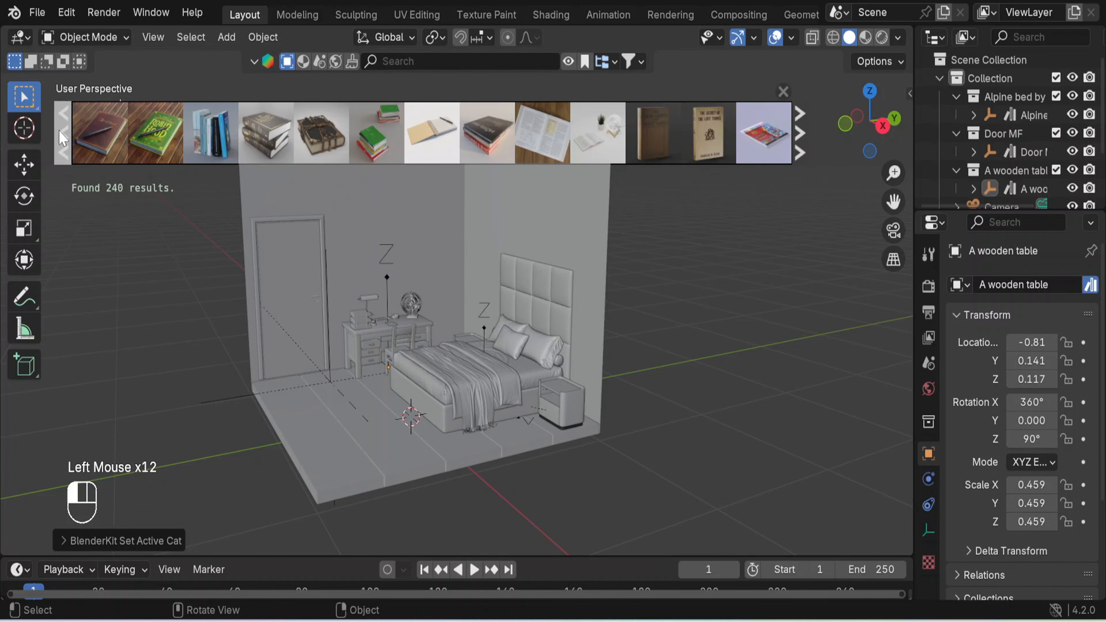
{"action": "left_click", "coordinate": [63, 137]}
{"action": "left_click", "coordinate": [63, 138]}
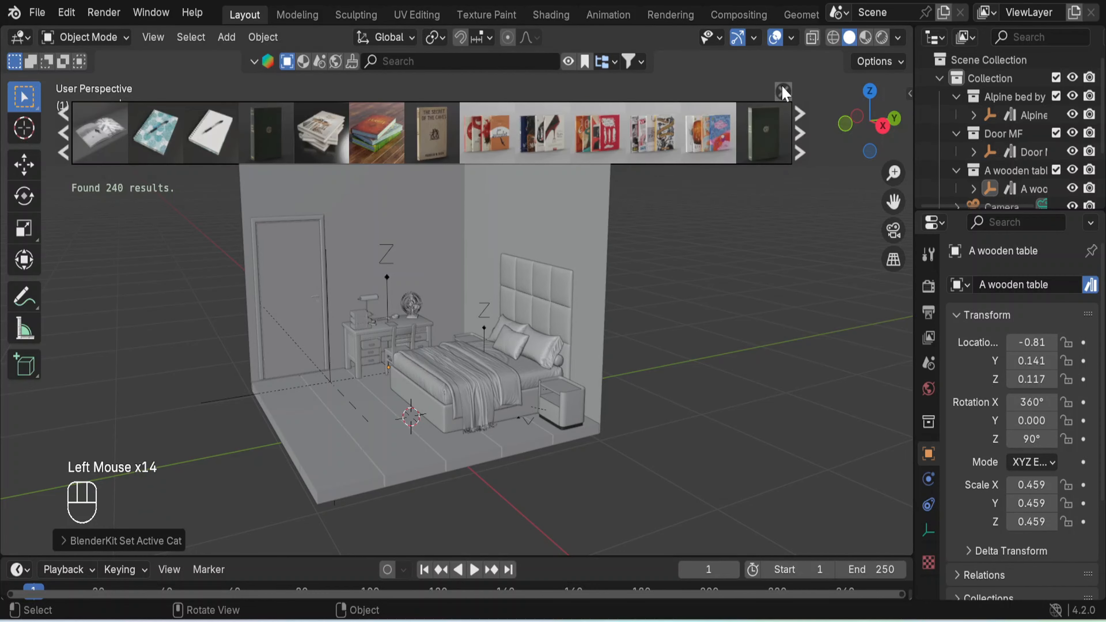
{"action": "left_click", "coordinate": [783, 92]}
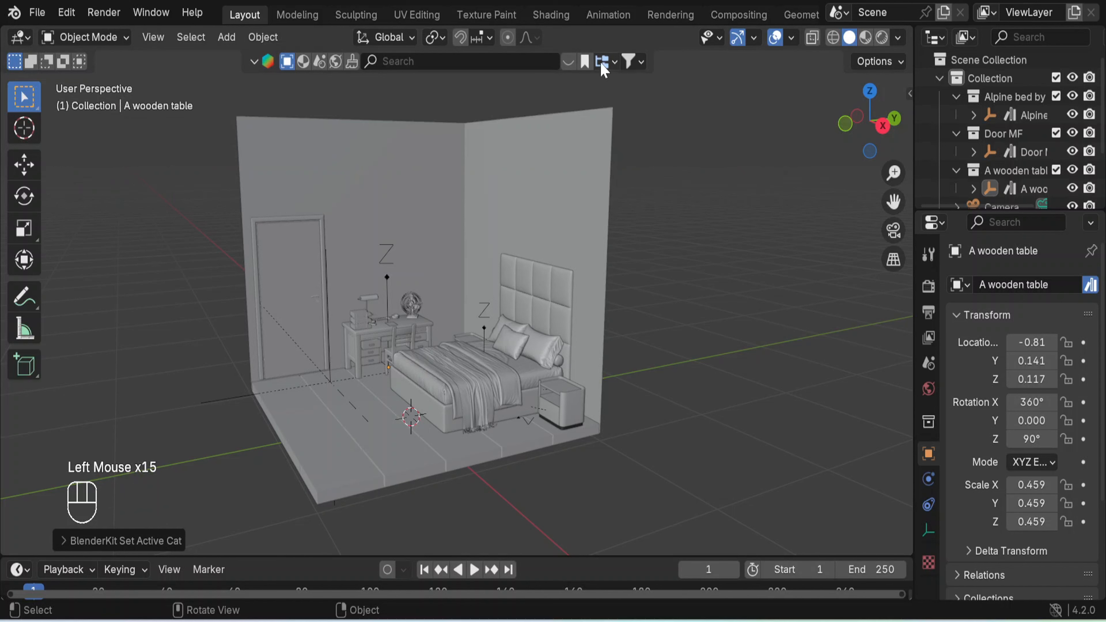
Switch the model library category to Picture and place the Photos Garland on the side wall above the desk.
{"action": "left_click", "coordinate": [621, 64]}
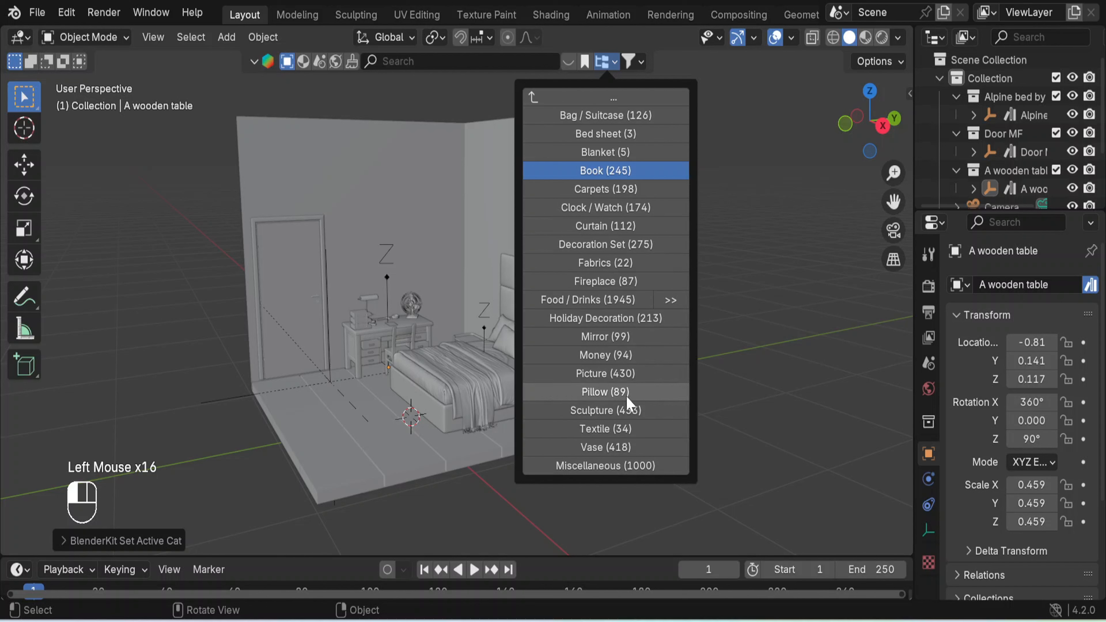
{"action": "left_click", "coordinate": [635, 372]}
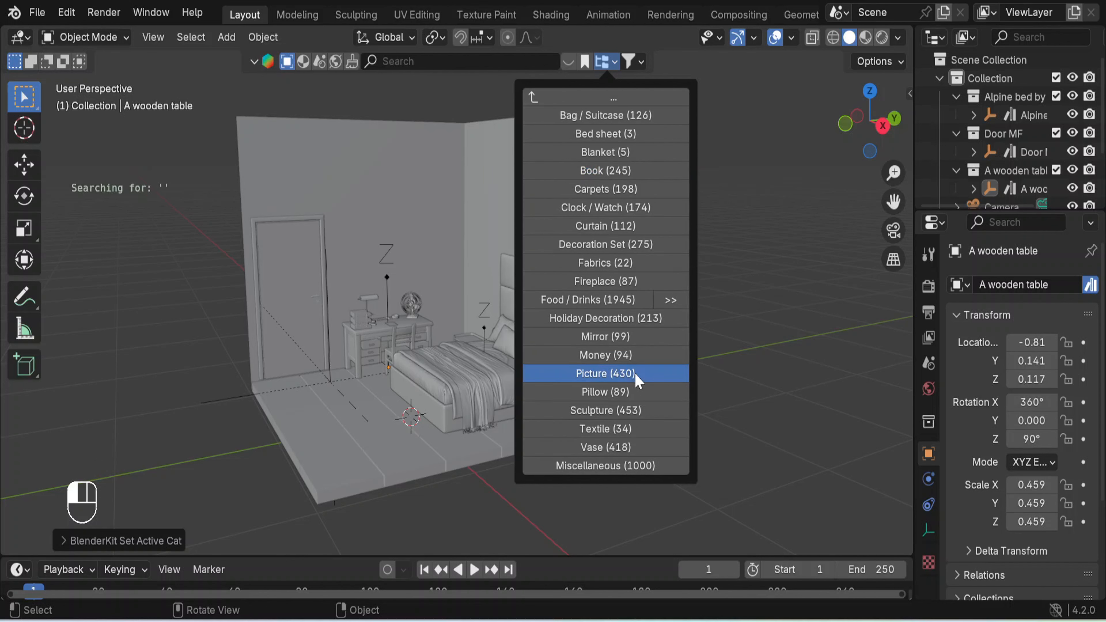
{"action": "mouse_move", "coordinate": [579, 122]}
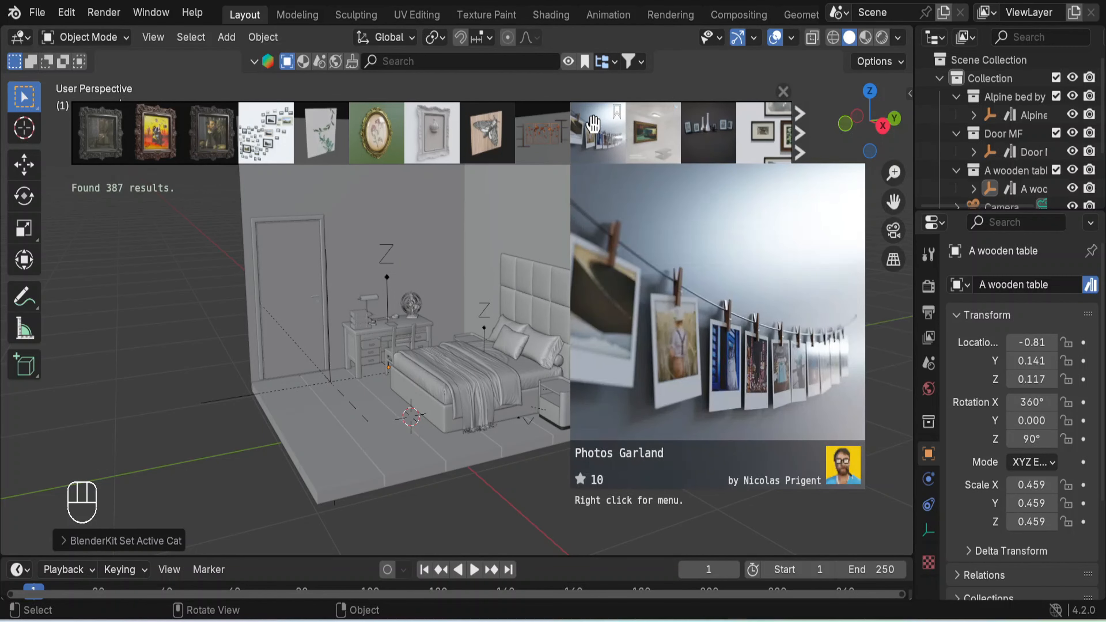
{"action": "left_click_drag", "start_coordinate": [592, 124], "coordinate": [405, 234]}
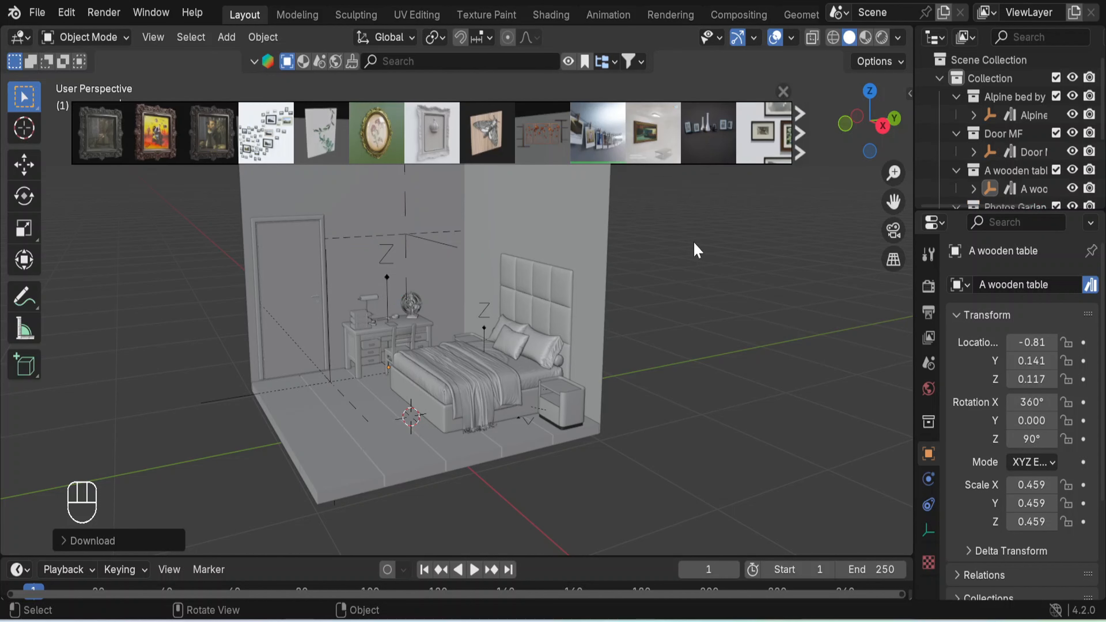
Select the Photos Garland's parent empty and rotate it 90° about the global Y axis.
{"action": "middle_click_drag", "start_coordinate": [274, 274], "coordinate": [574, 349]}
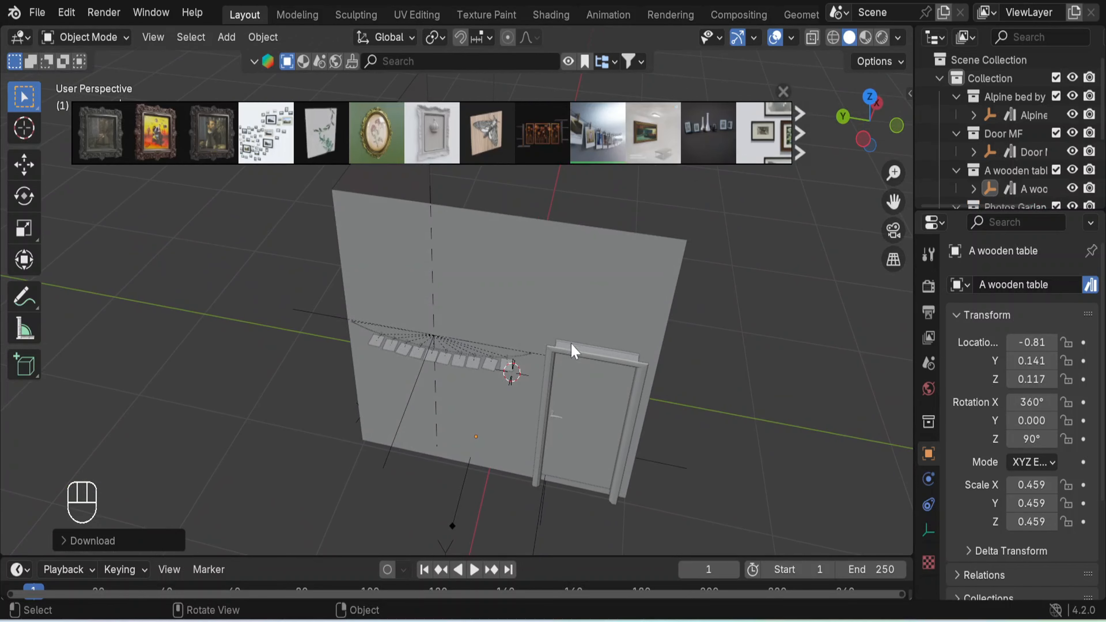
{"action": "left_click", "coordinate": [412, 411]}
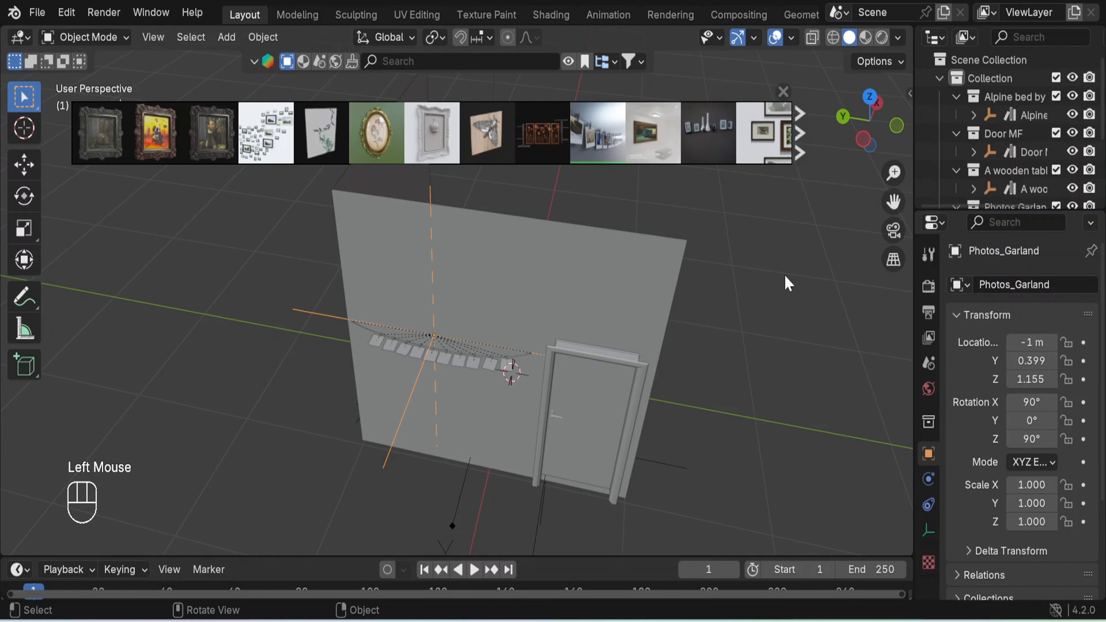
{"action": "middle_click_drag", "start_coordinate": [788, 283], "coordinate": [624, 239]}
{"action": "key", "text": "r"}
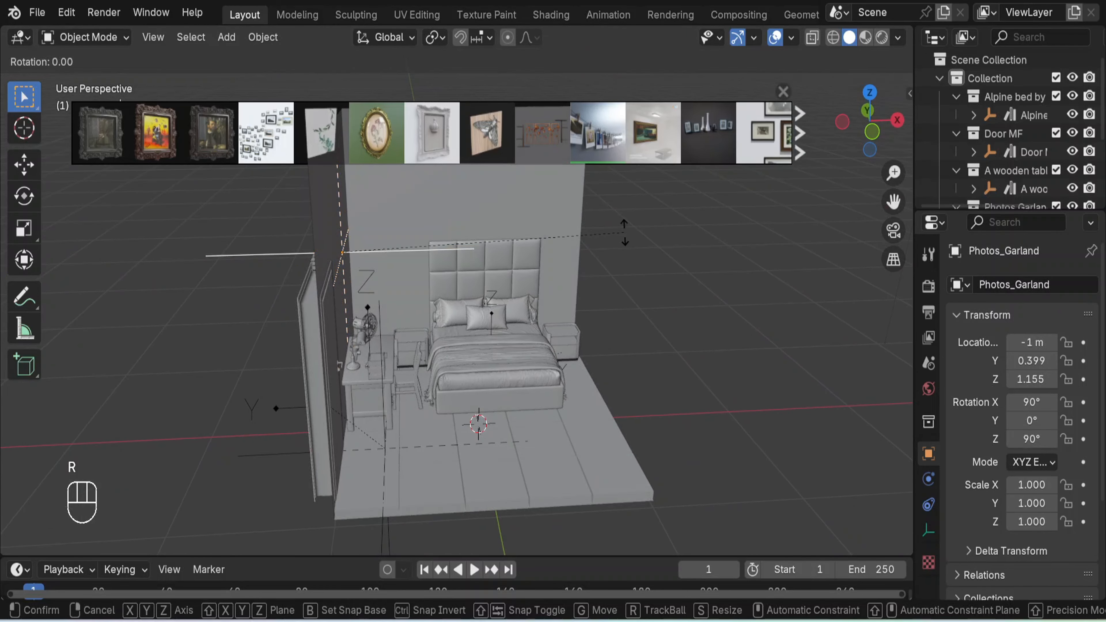
{"action": "key", "text": "y"}
{"action": "key", "text": "KP_9"}
{"action": "key", "text": "KP_0"}
{"action": "key", "text": "Return"}
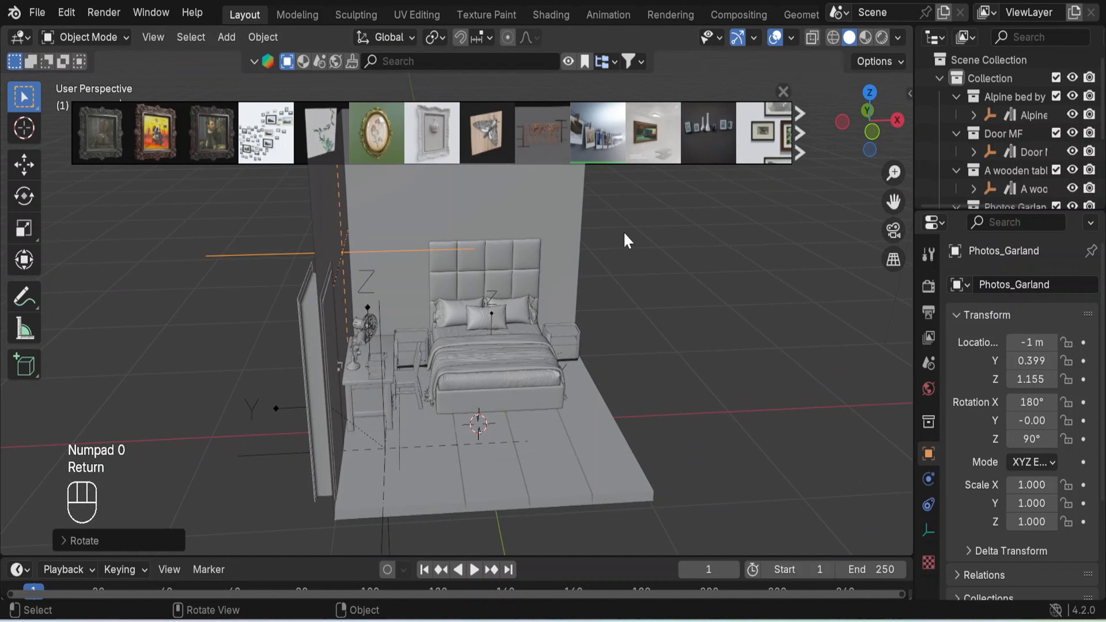
Rotate the garland by two further 90° turns about global Y so its photos hang down inside the room.
{"action": "middle_click_drag", "start_coordinate": [636, 368], "coordinate": [659, 360]}
{"action": "type", "text": "r"}
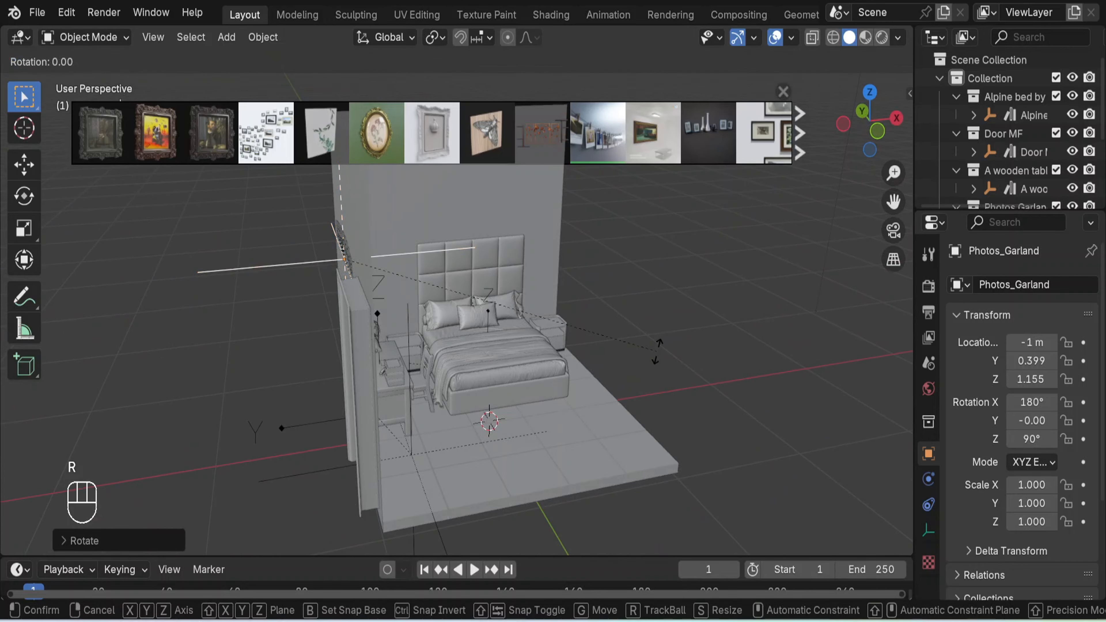
{"action": "type", "text": "y90"}
{"action": "key", "text": "Return"}
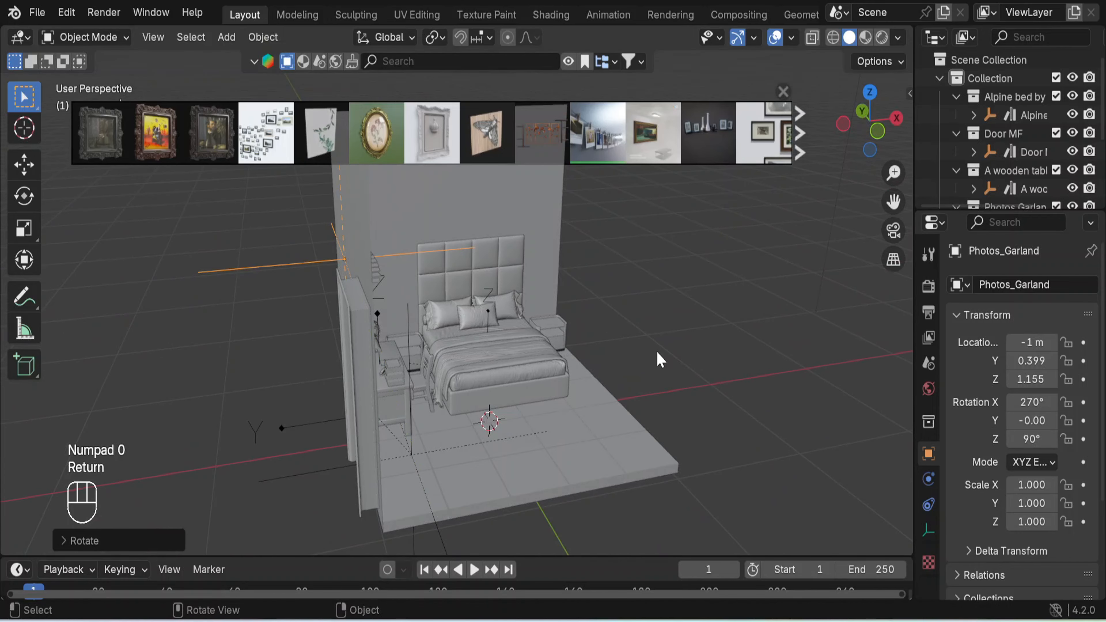
{"action": "middle_click_drag", "start_coordinate": [658, 352], "coordinate": [576, 324]}
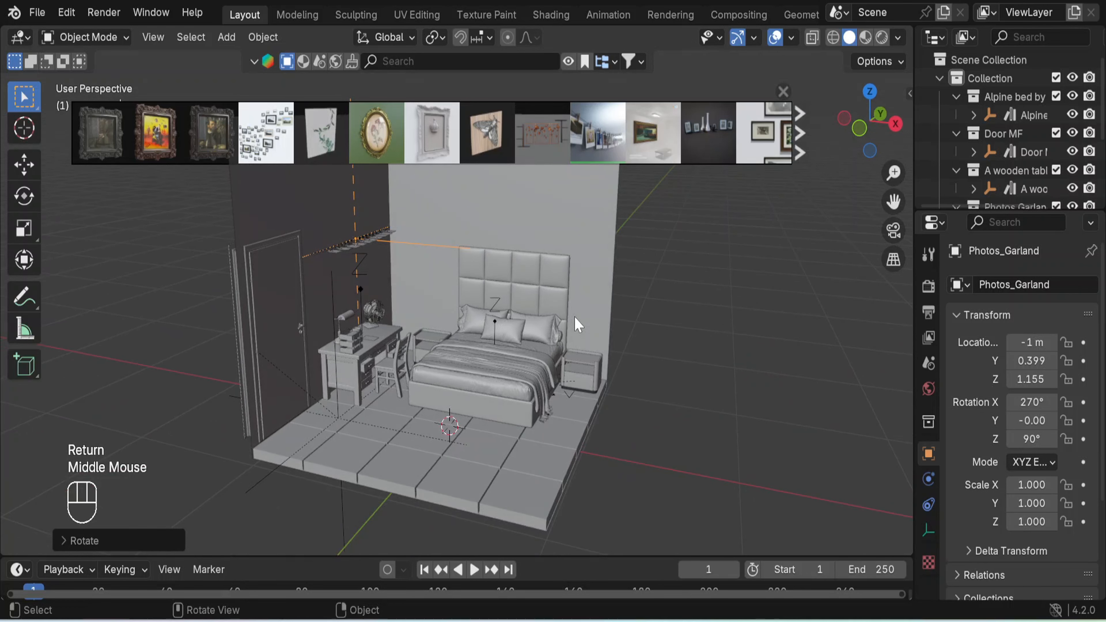
{"action": "type", "text": "ry90"}
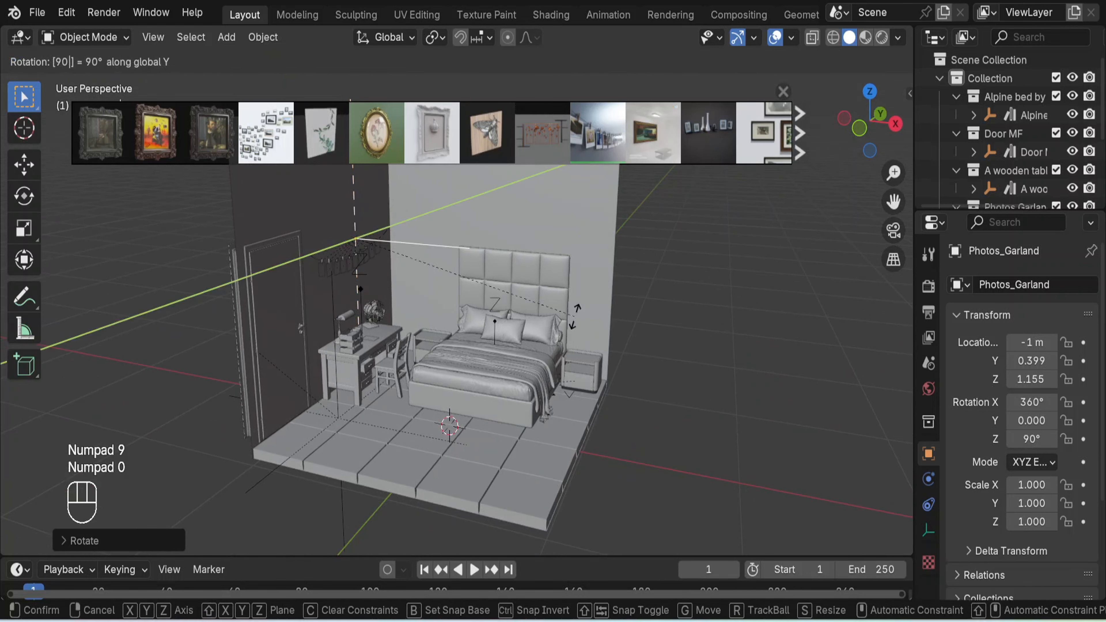
{"action": "key", "text": "Return"}
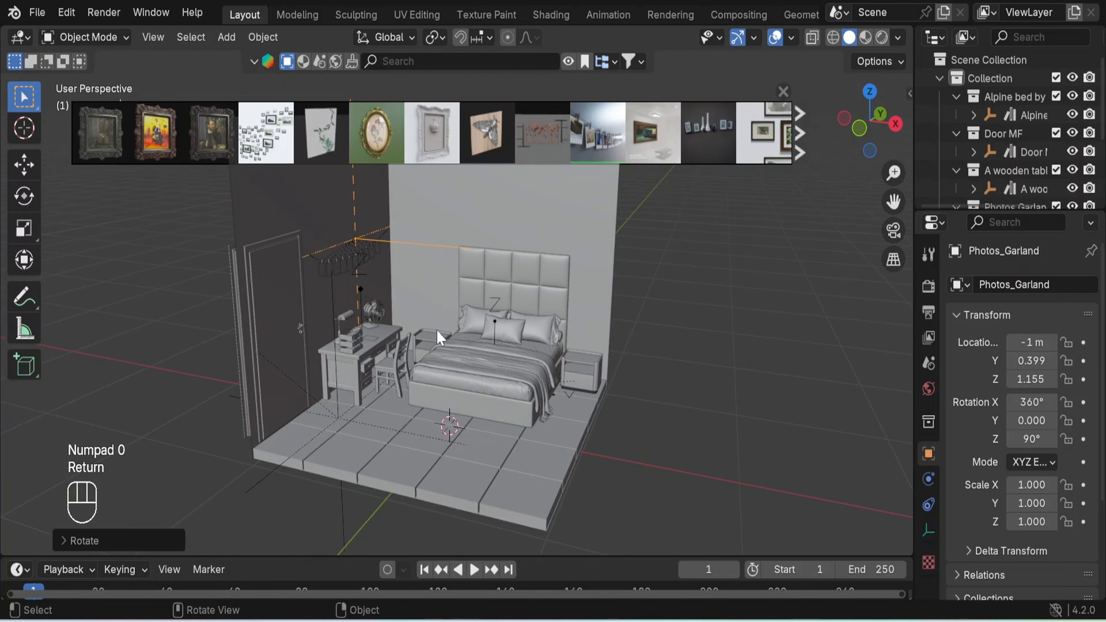
{"action": "scroll", "coordinate": [437, 330], "scroll_direction": "up", "scroll_amount": 5}
{"action": "middle_click_drag", "start_coordinate": [426, 335], "coordinate": [436, 356]}
{"action": "scroll", "coordinate": [435, 356], "scroll_direction": "down", "scroll_amount": 2}
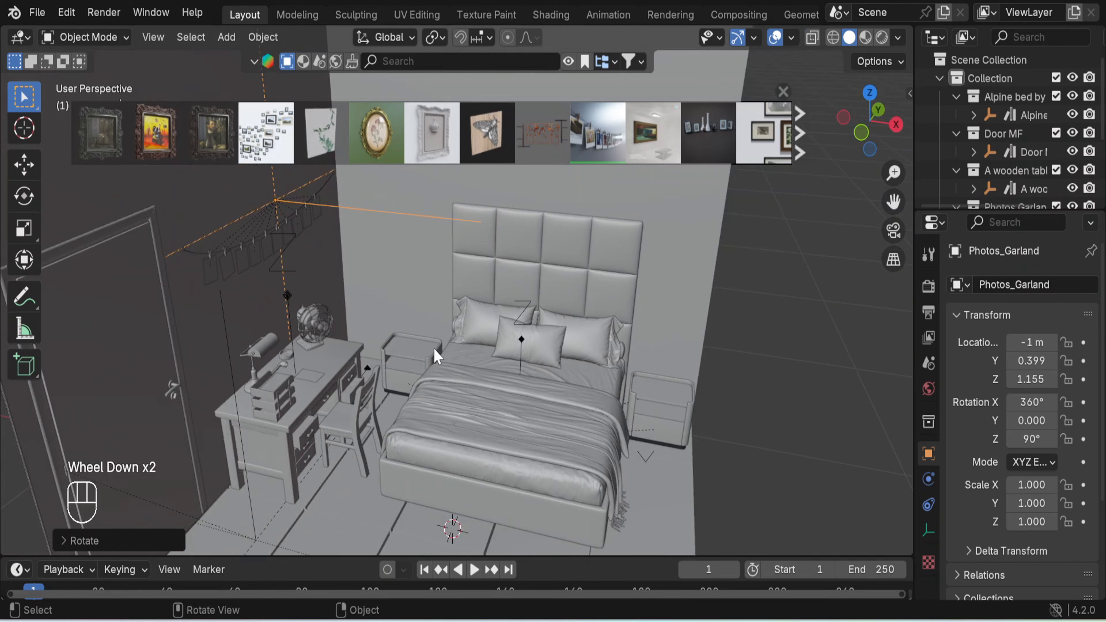
Reload the Picture category results and place the Procedural Painting/Picture Frame on the side wall behind the desk.
{"action": "left_click", "coordinate": [783, 91]}
{"action": "middle_click_drag", "start_coordinate": [780, 257], "coordinate": [706, 237]}
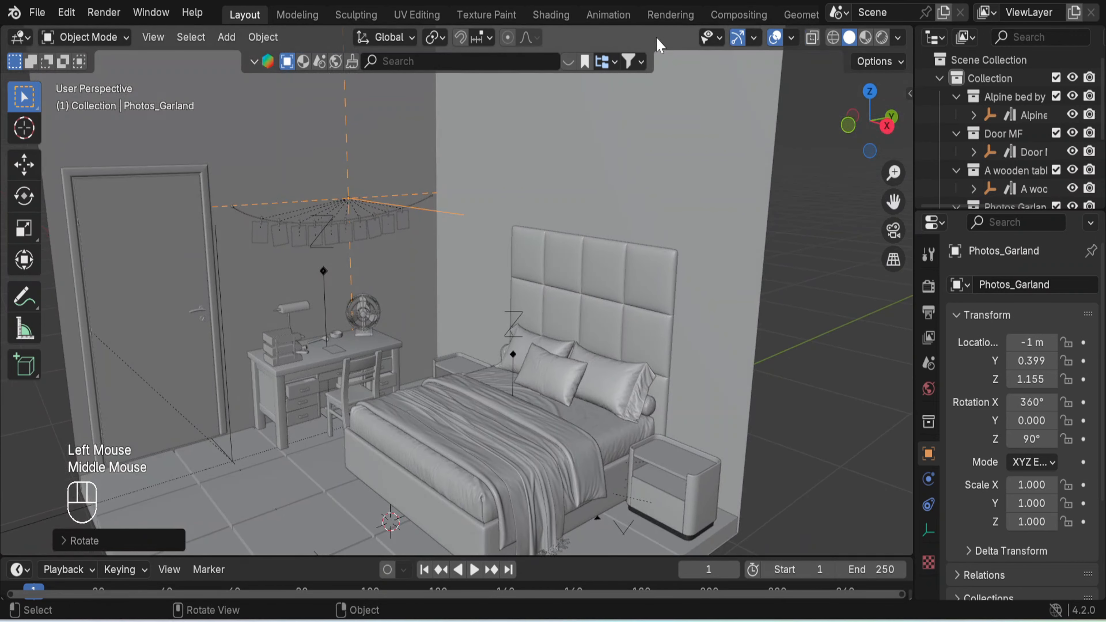
{"action": "left_click", "coordinate": [616, 62]}
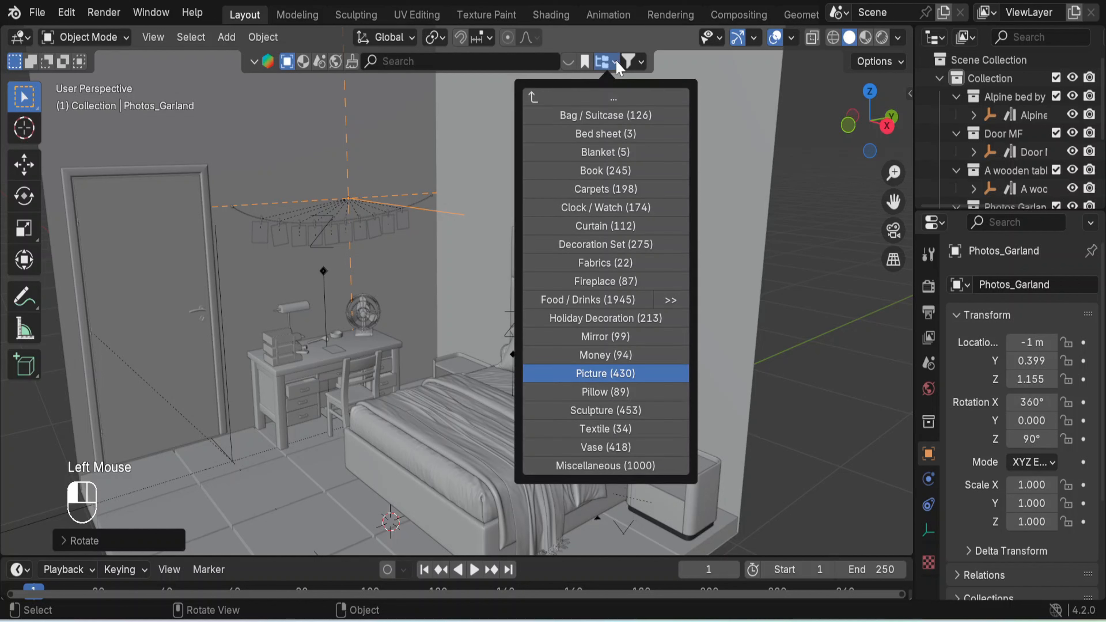
{"action": "left_click", "coordinate": [637, 376]}
{"action": "left_click", "coordinate": [572, 59]}
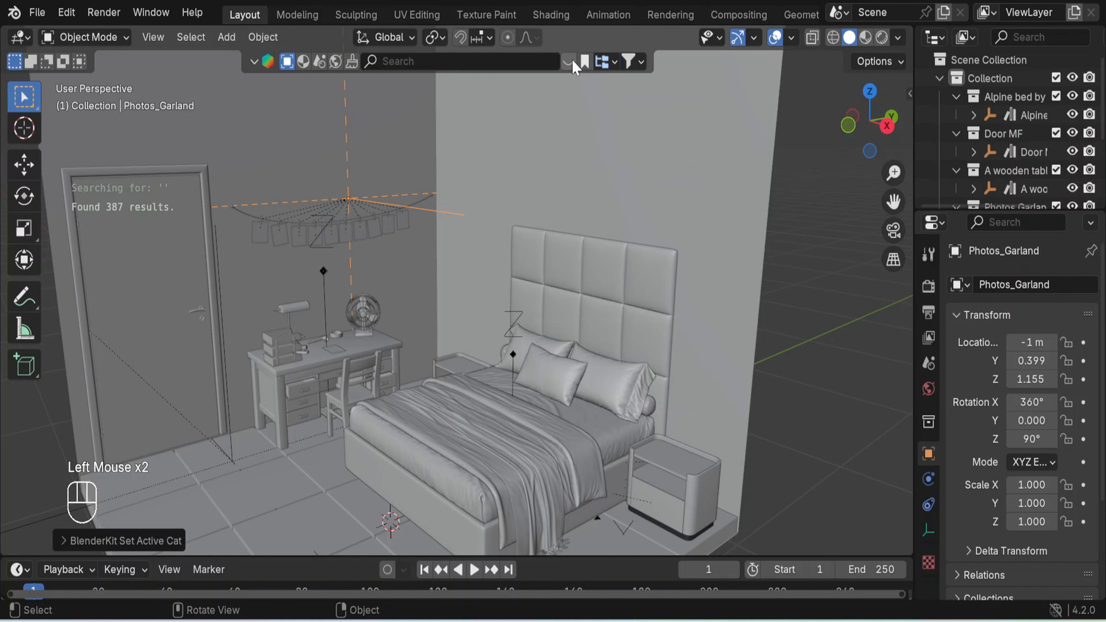
{"action": "left_click", "coordinate": [572, 59]}
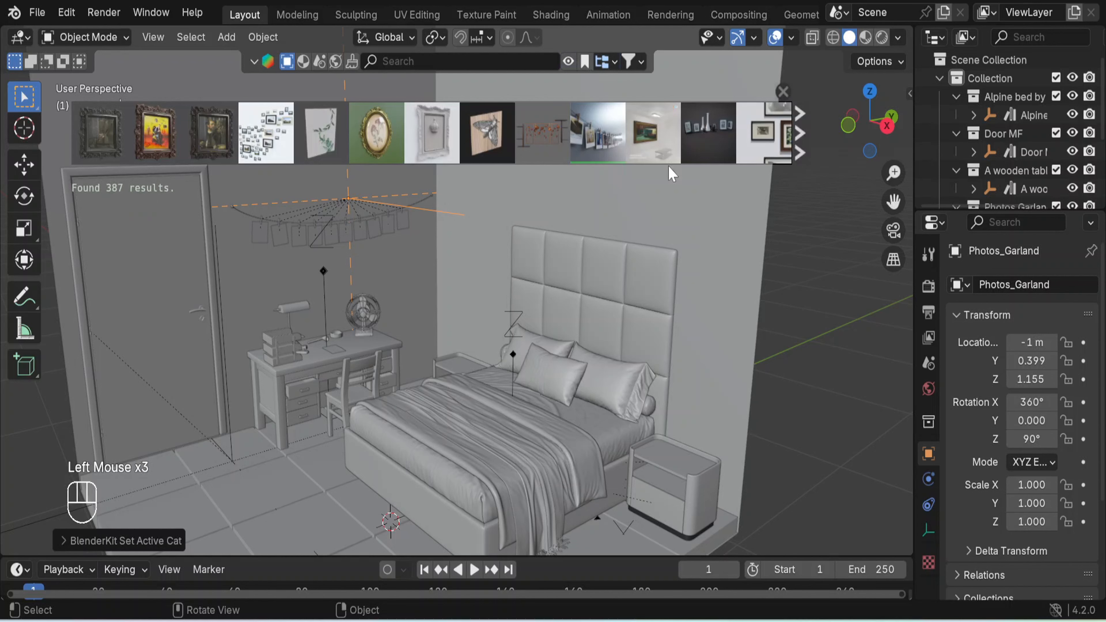
{"action": "mouse_move", "coordinate": [655, 135]}
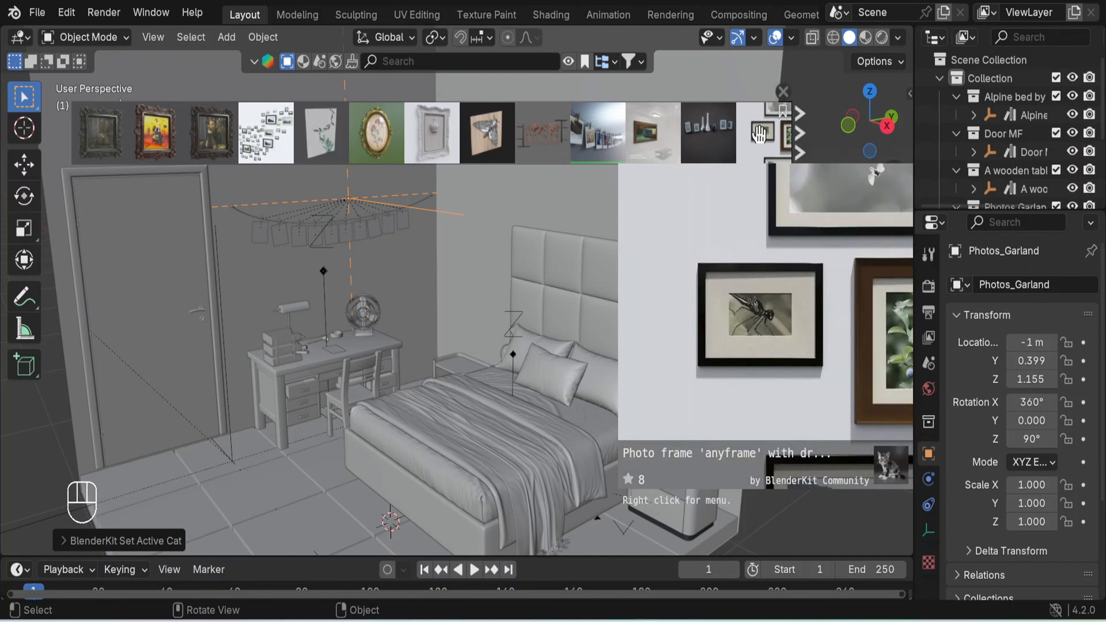
{"action": "mouse_move", "coordinate": [662, 146]}
{"action": "left_mouse_down"}
{"action": "mouse_move", "coordinate": [493, 353]}
{"action": "mouse_move", "coordinate": [368, 397]}
{"action": "mouse_move", "coordinate": [362, 361]}
{"action": "left_mouse_up"}
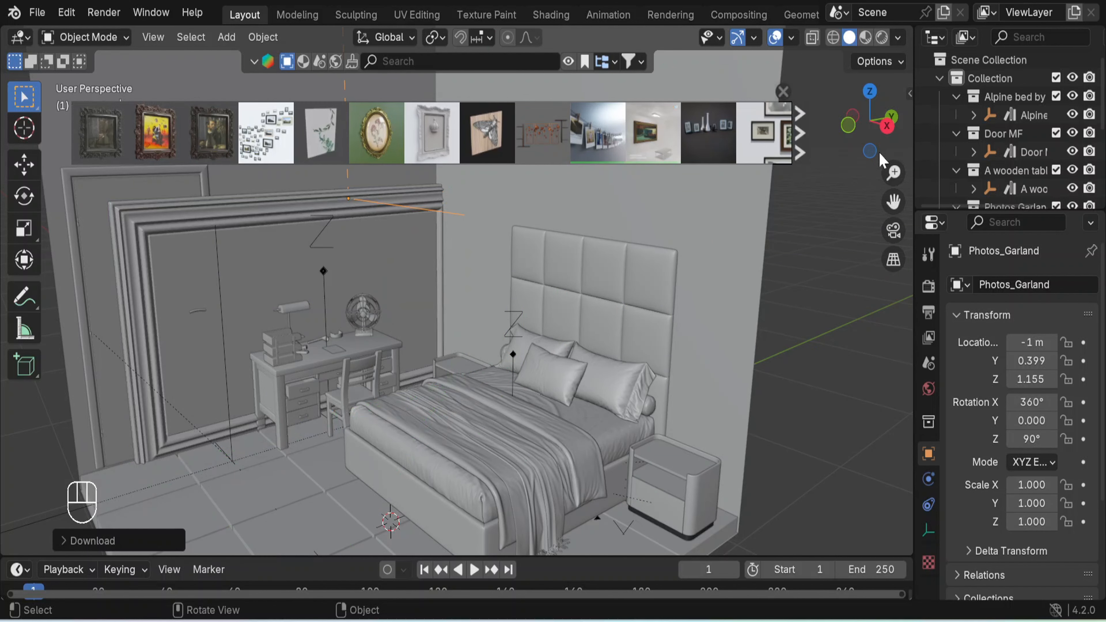
Close the library results, select the oversized picture frame and scale it down to about 0.209.
{"action": "left_click", "coordinate": [781, 92]}
{"action": "left_click", "coordinate": [161, 213]}
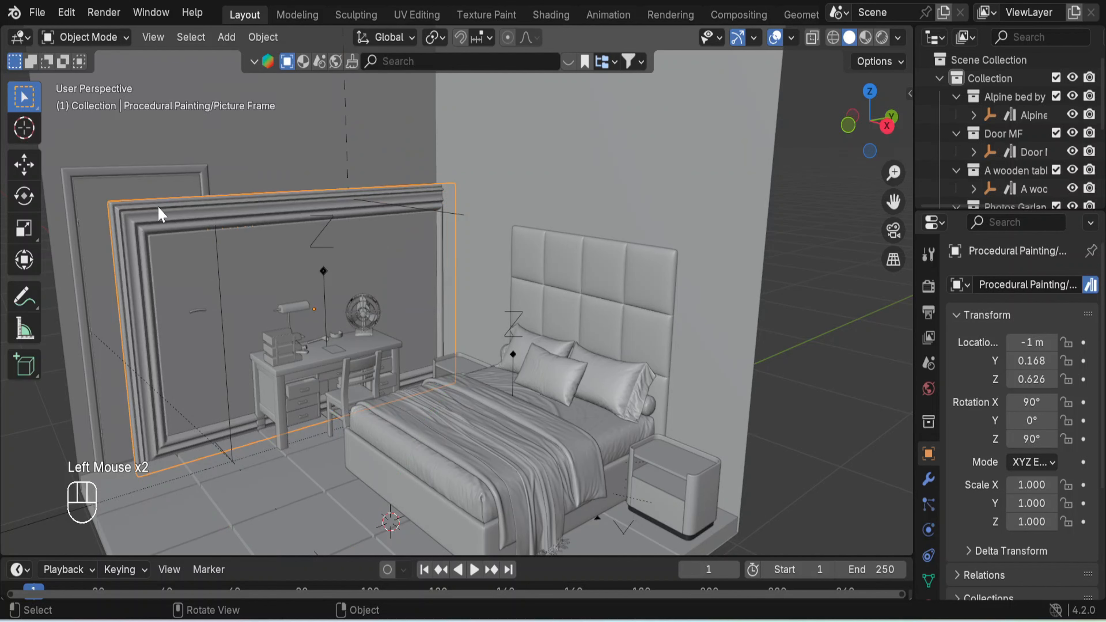
{"action": "key", "text": "s"}
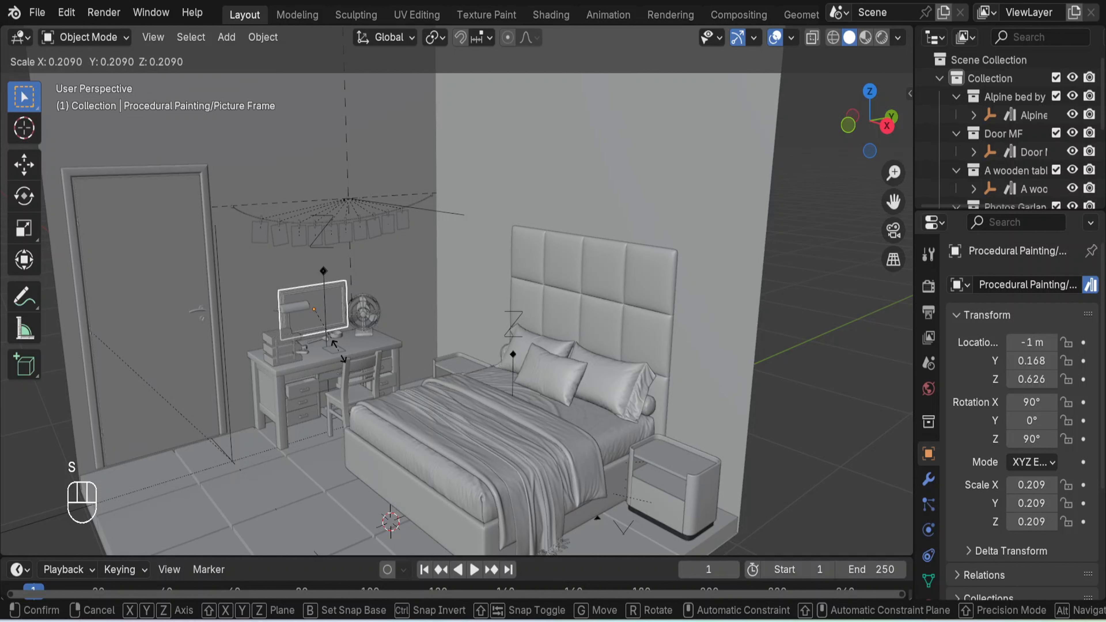
{"action": "left_click", "coordinate": [377, 352]}
Raise the picture frame to about 0.734 m in Z and shift it along Y to about -0.04 m, toward the door.
{"action": "key", "text": "g"}
{"action": "key", "text": "z"}
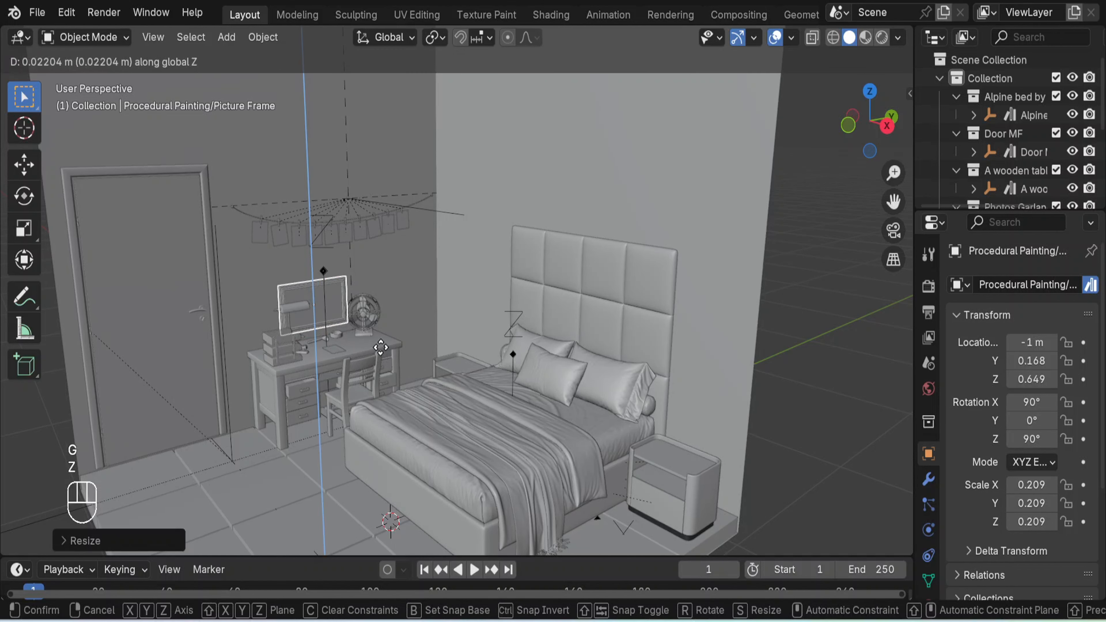
{"action": "left_click", "coordinate": [383, 338]}
{"action": "key", "text": "g"}
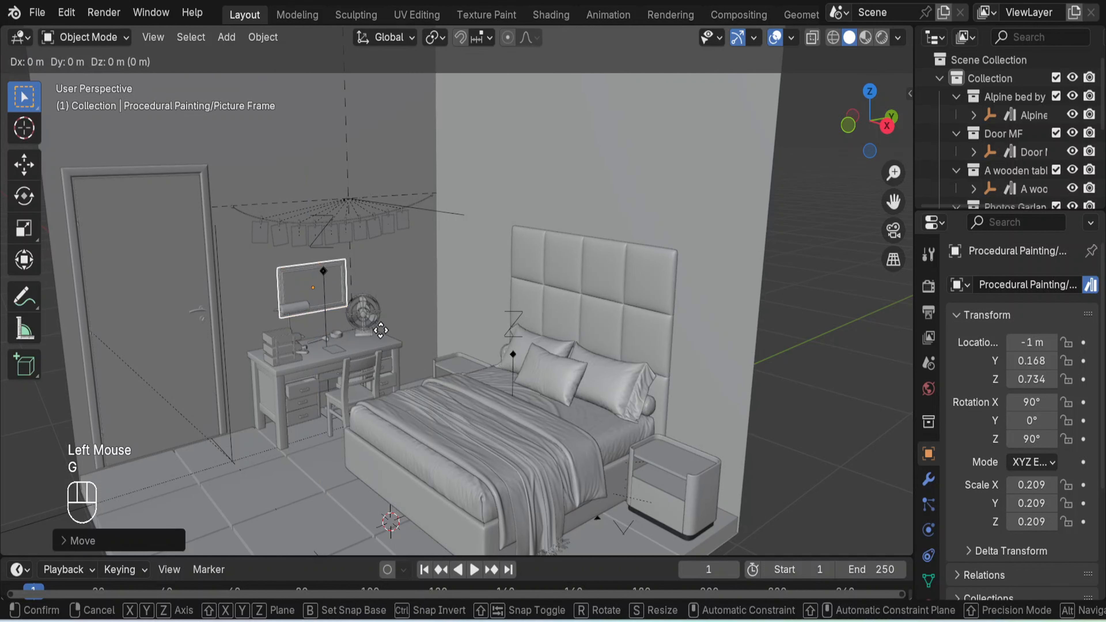
{"action": "key", "text": "y"}
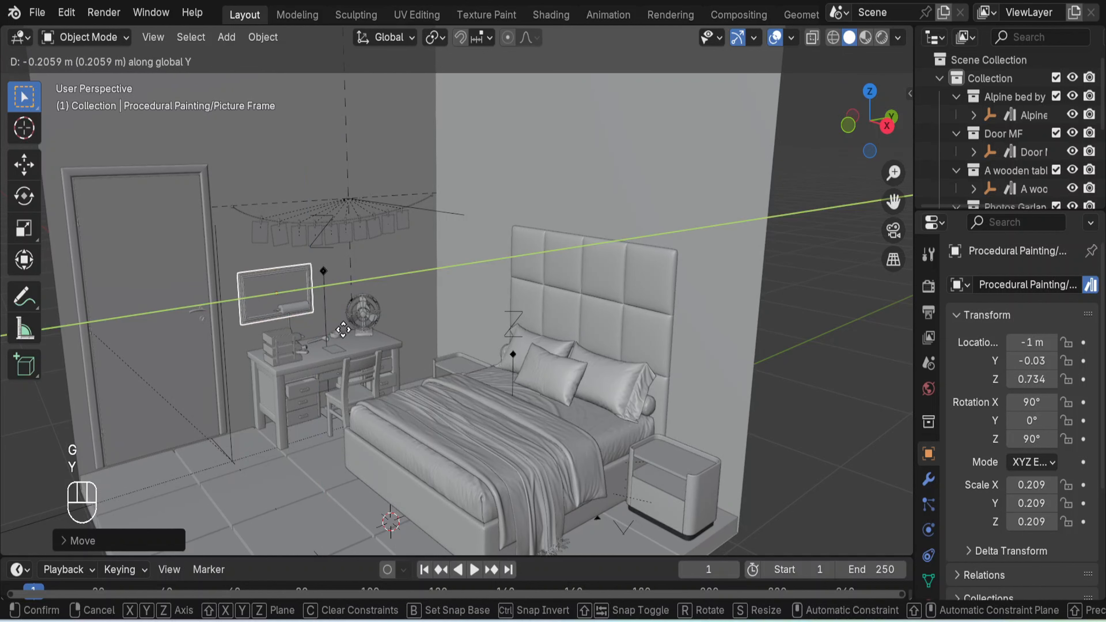
{"action": "left_click", "coordinate": [340, 328]}
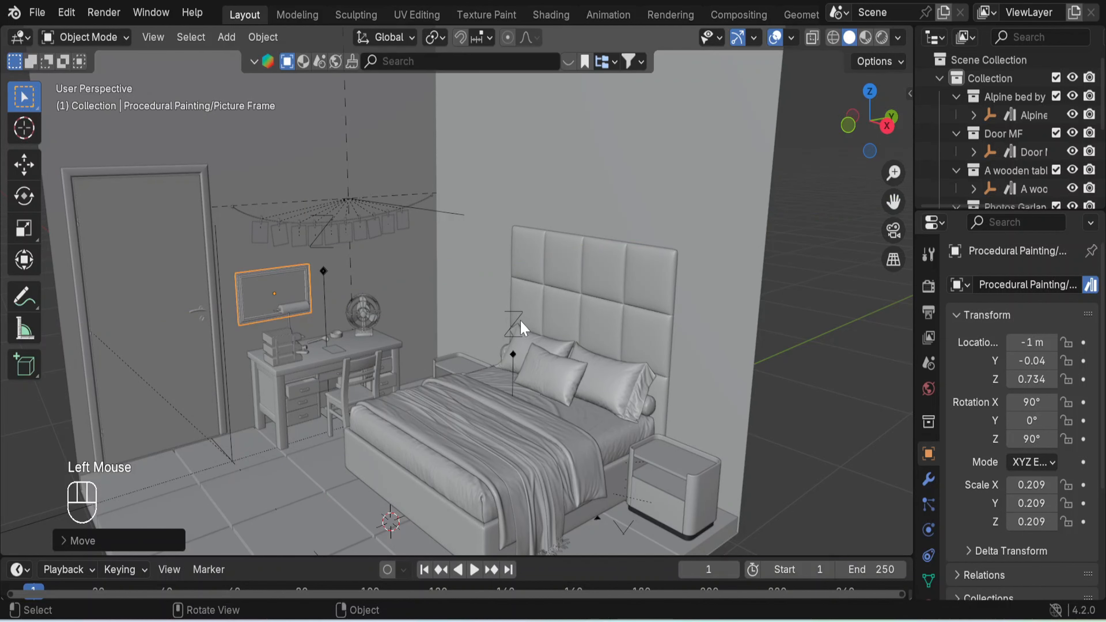
Place the Silver hawk picture from the Picture results on the side wall between the desk fan and the corner, then close the results.
{"action": "mouse_move", "coordinate": [521, 324]}
{"action": "middle_mouse_down"}
{"action": "mouse_move", "coordinate": [637, 314]}
{"action": "mouse_move", "coordinate": [527, 327]}
{"action": "middle_mouse_up"}
{"action": "left_click", "coordinate": [568, 61]}
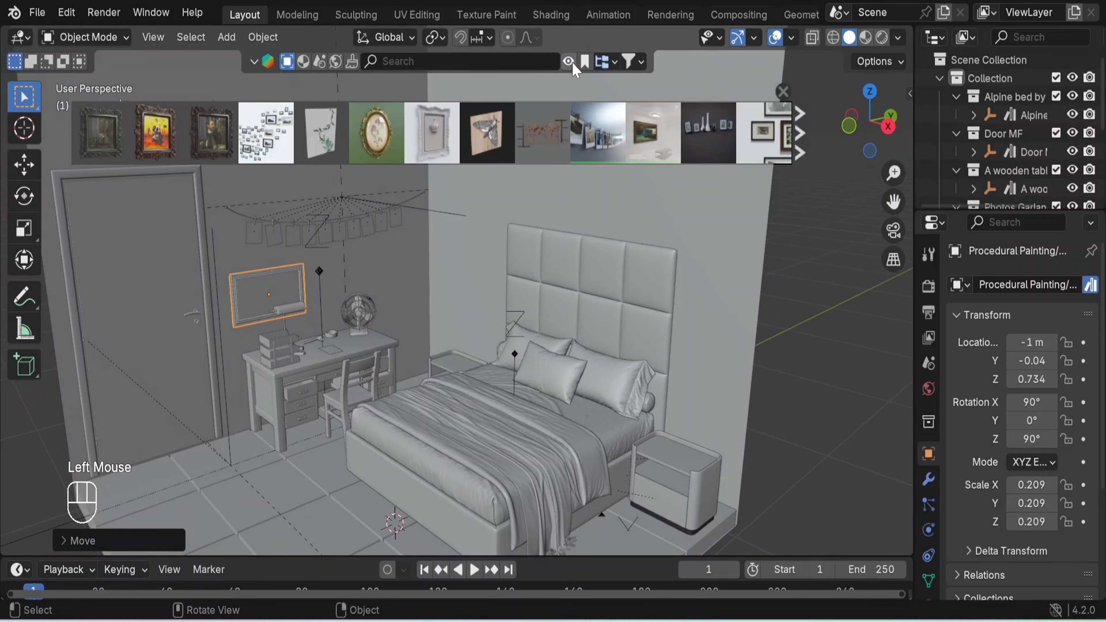
{"action": "mouse_move", "coordinate": [559, 143]}
{"action": "mouse_move", "coordinate": [485, 139]}
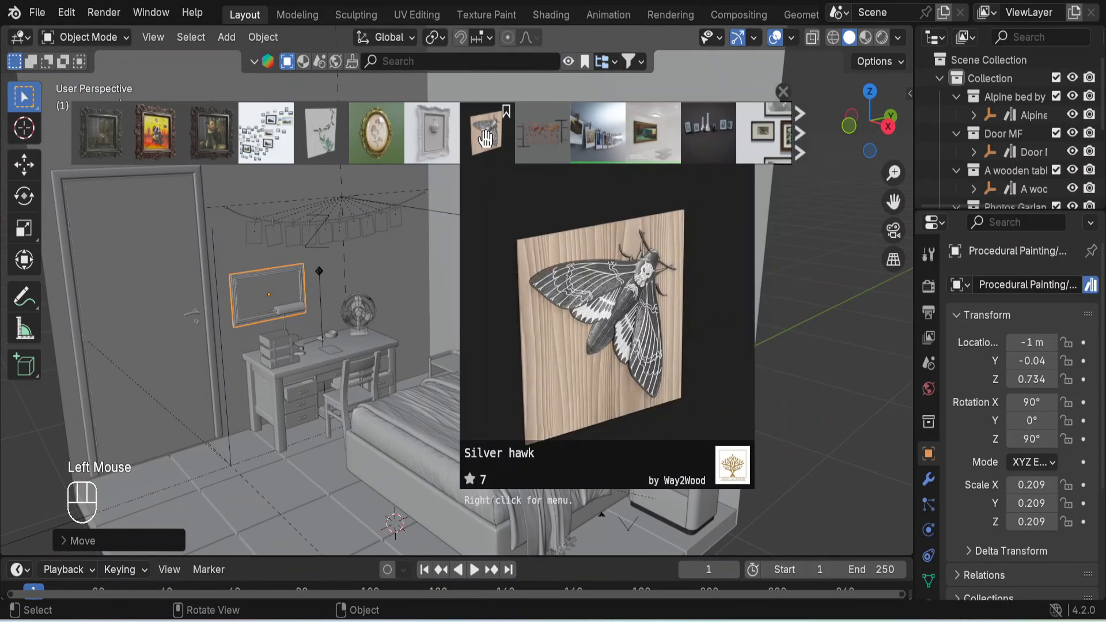
{"action": "left_click_drag", "start_coordinate": [486, 139], "coordinate": [415, 313]}
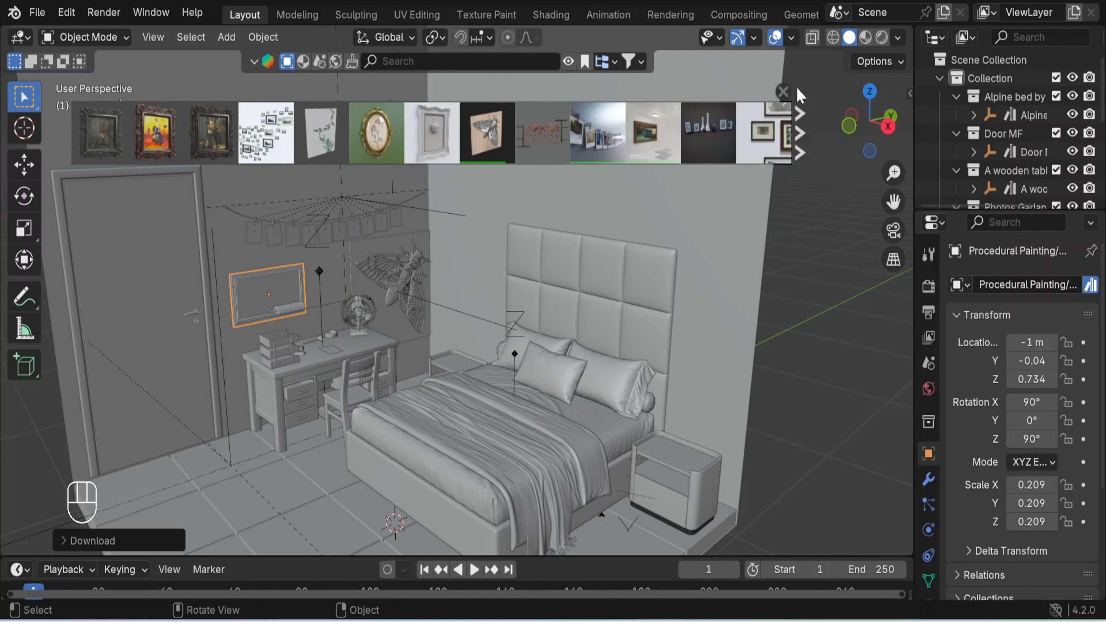
{"action": "left_click", "coordinate": [783, 92]}
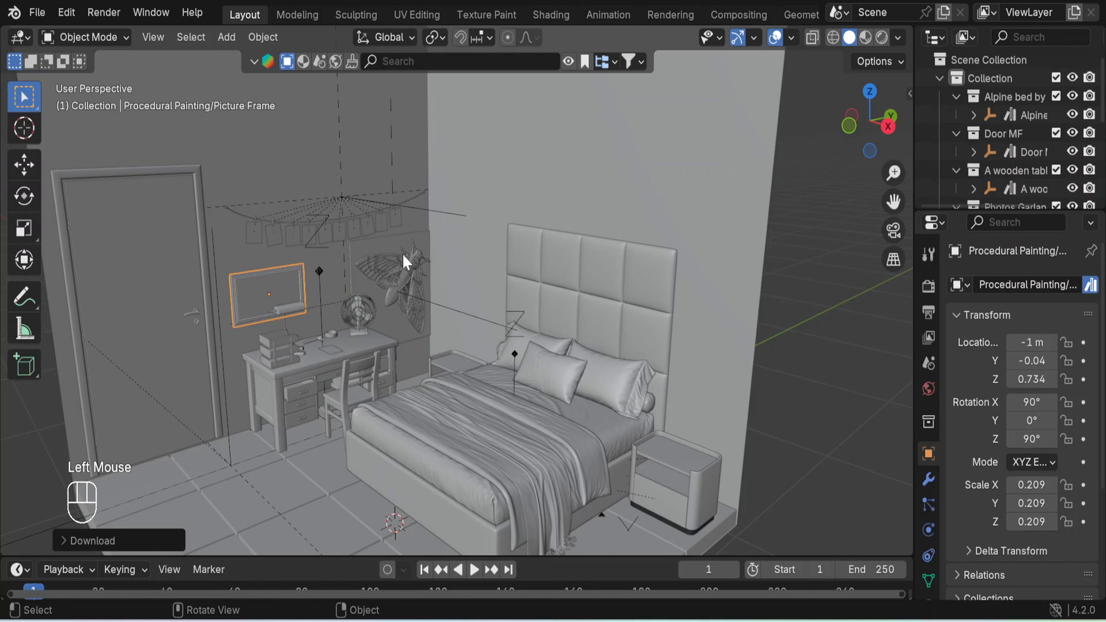
{"action": "left_click", "coordinate": [397, 263]}
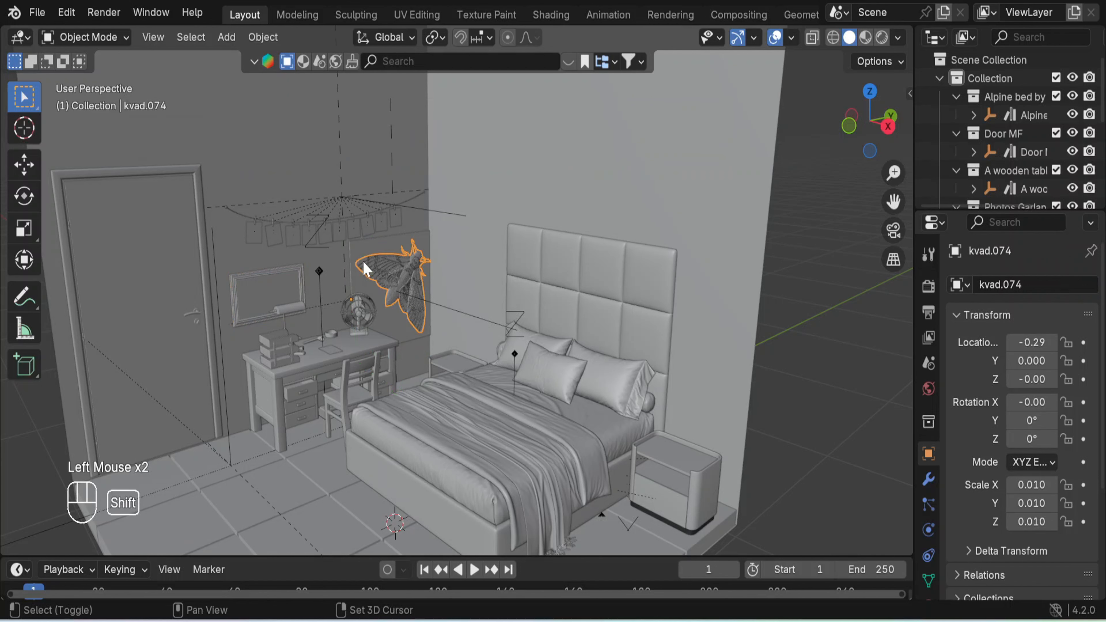
{"action": "left_click", "coordinate": [369, 249], "text": "shift"}
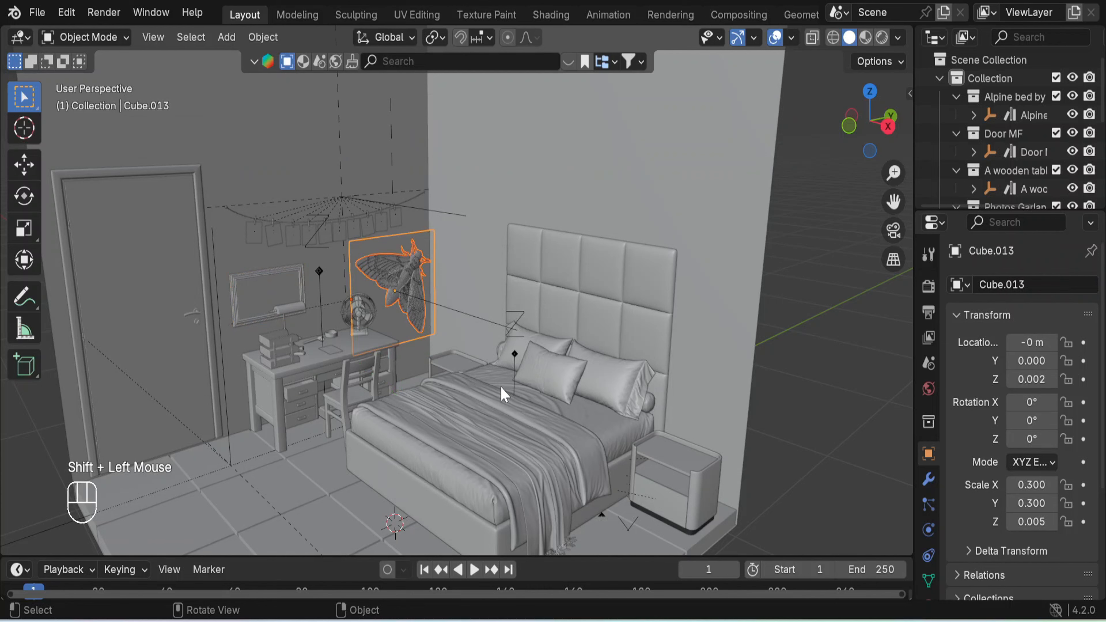
{"action": "key", "text": "s"}
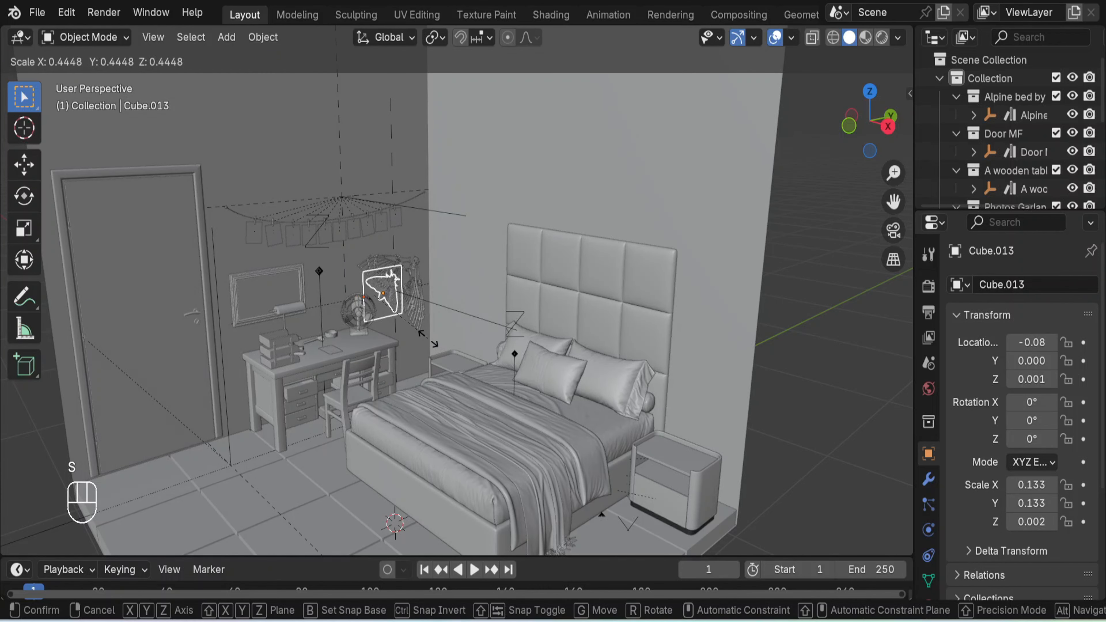
{"action": "key", "text": "Escape"}
Scale the whole Silver hawk picture down to about 0.478 and raise it to about 0.75 m in Z.
{"action": "left_click", "coordinate": [498, 321]}
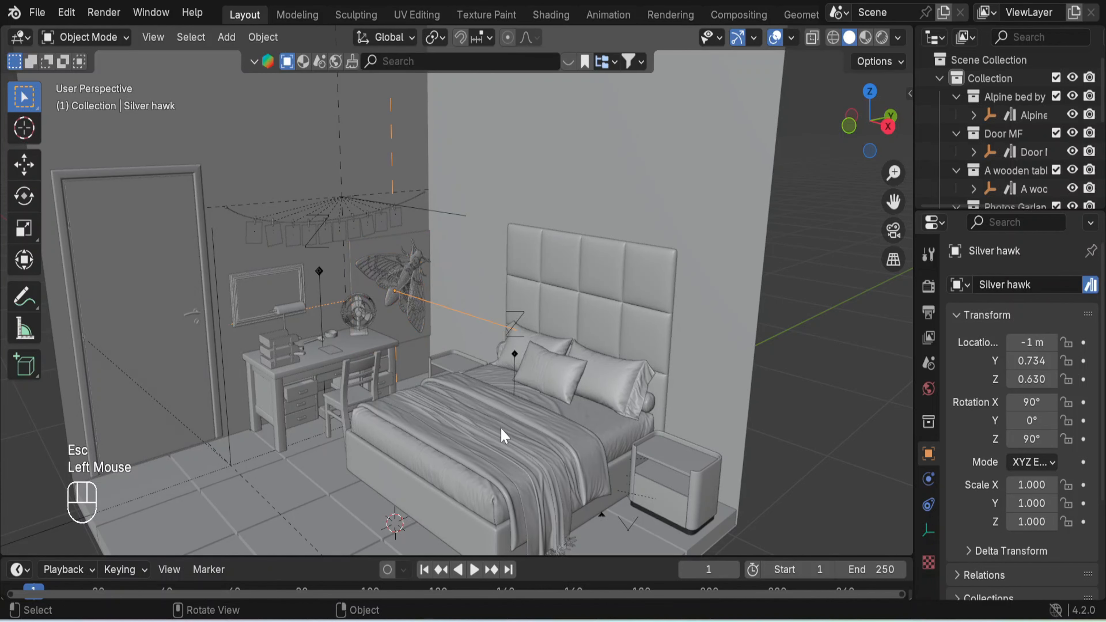
{"action": "key", "text": "s"}
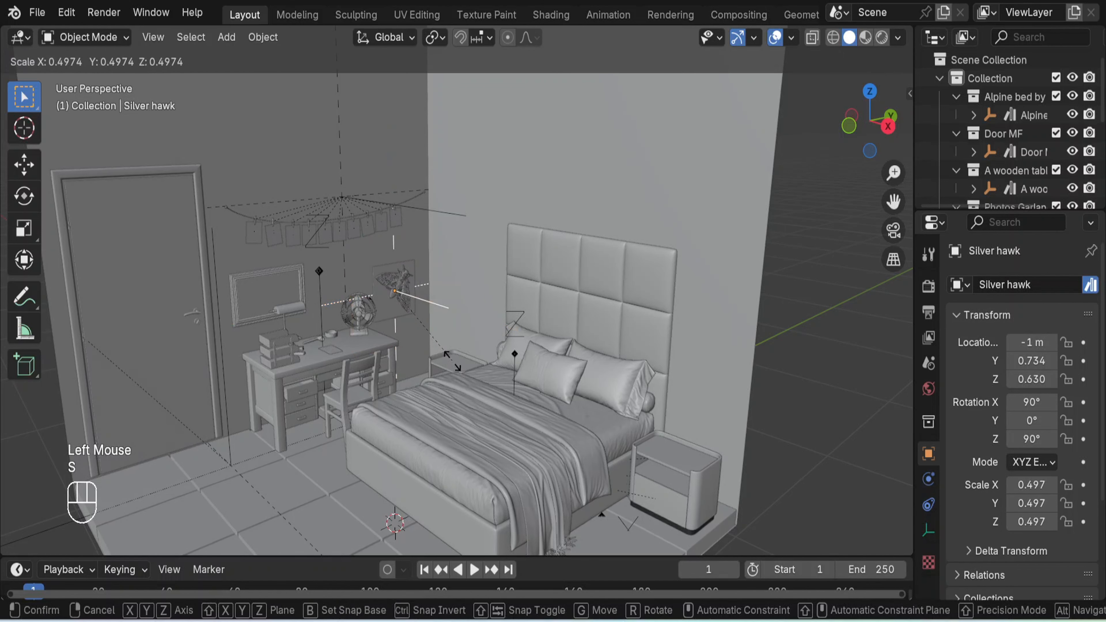
{"action": "left_click", "coordinate": [458, 364]}
{"action": "key", "text": "g"}
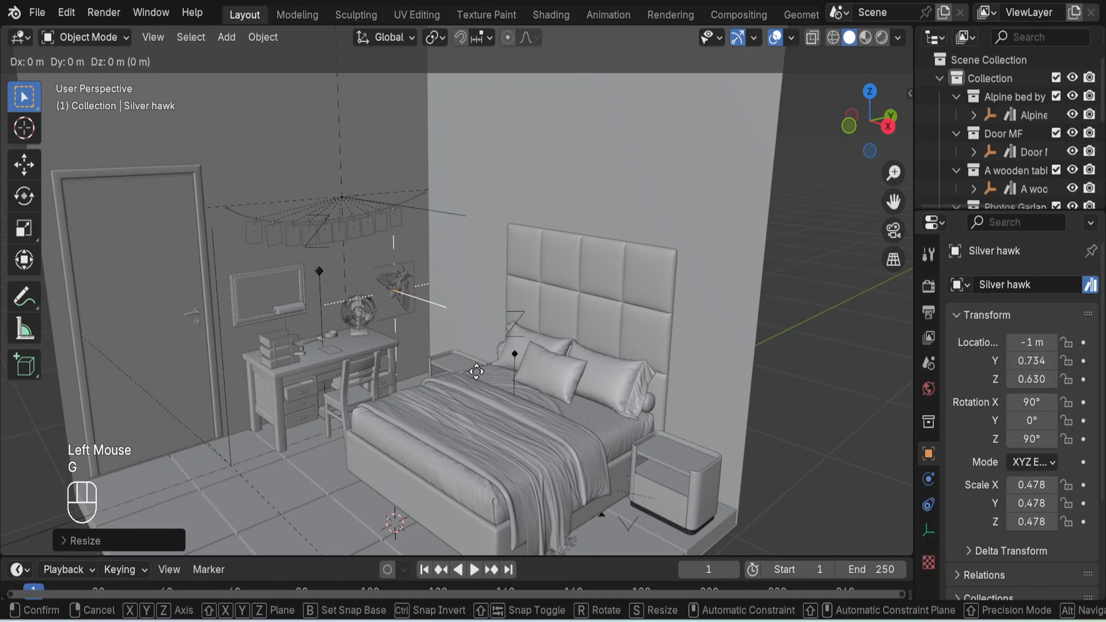
{"action": "key", "text": "z"}
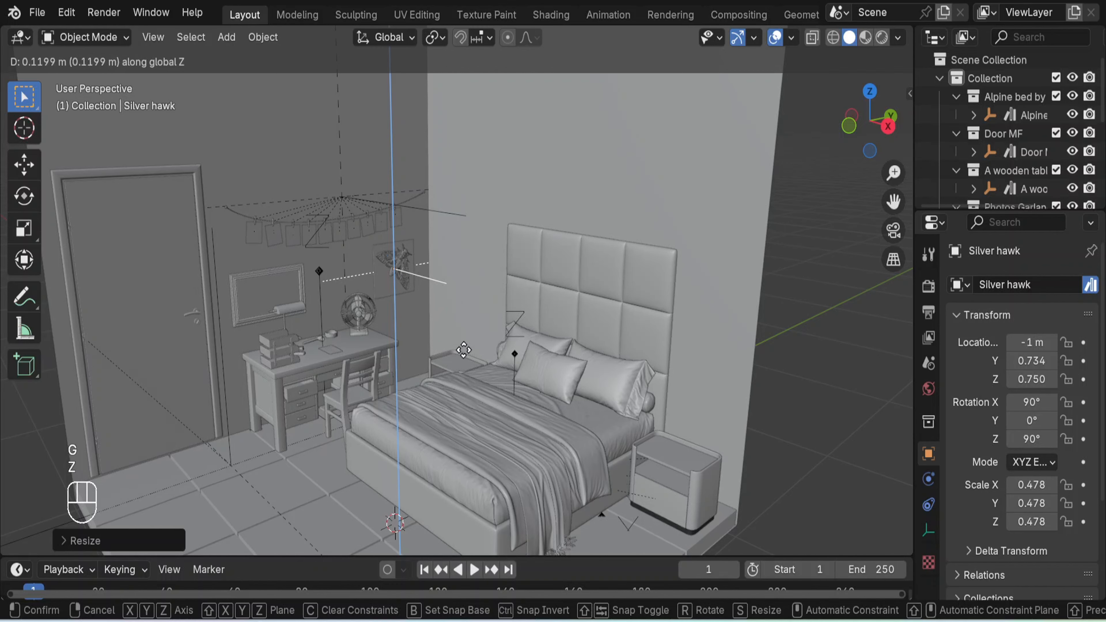
{"action": "left_click", "coordinate": [460, 358]}
Clear the category filter in the model library and search for carpet.
{"action": "scroll", "coordinate": [453, 365], "scroll_direction": "down", "scroll_amount": 3}
{"action": "middle_click_drag", "start_coordinate": [447, 370], "coordinate": [412, 365]}
{"action": "scroll", "coordinate": [634, 364], "scroll_direction": "down", "scroll_amount": 3}
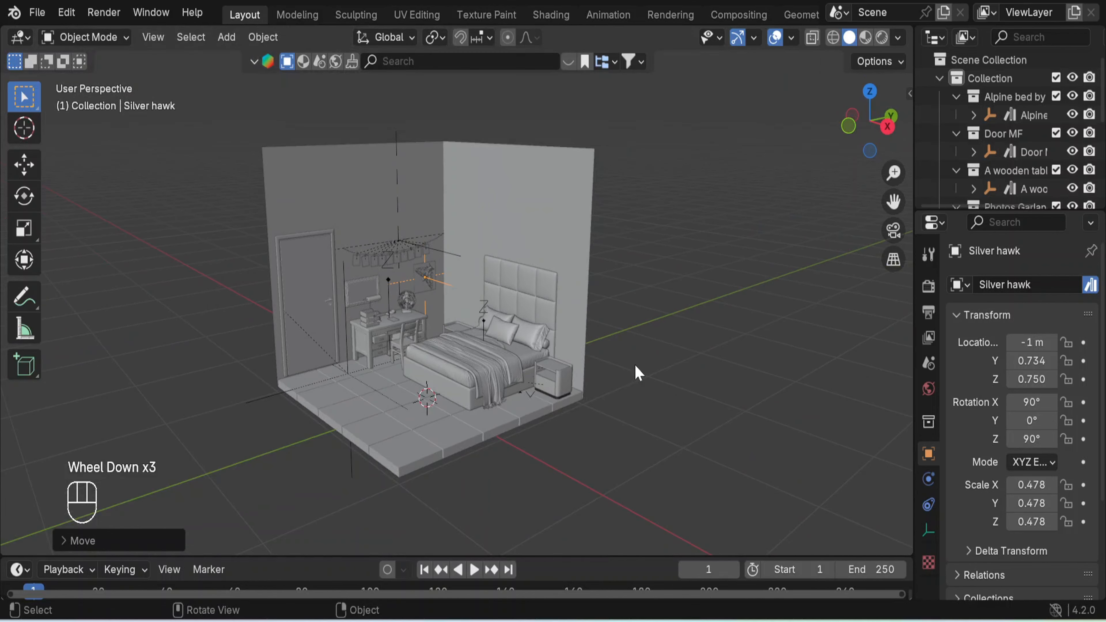
{"action": "scroll", "coordinate": [475, 378], "scroll_direction": "up", "scroll_amount": 1}
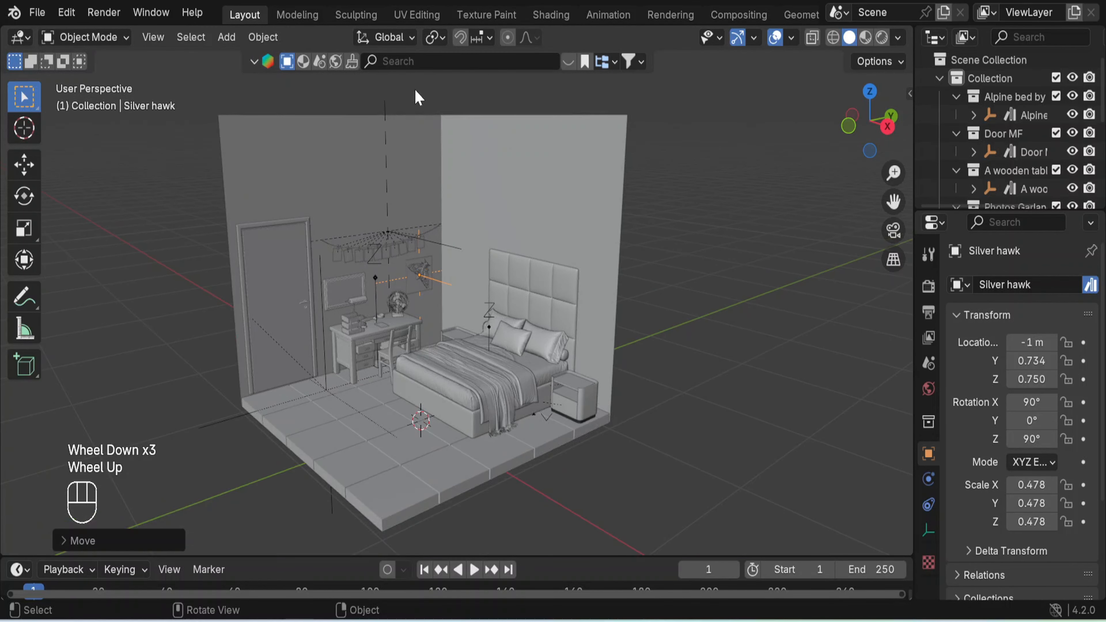
{"action": "left_click", "coordinate": [534, 95]}
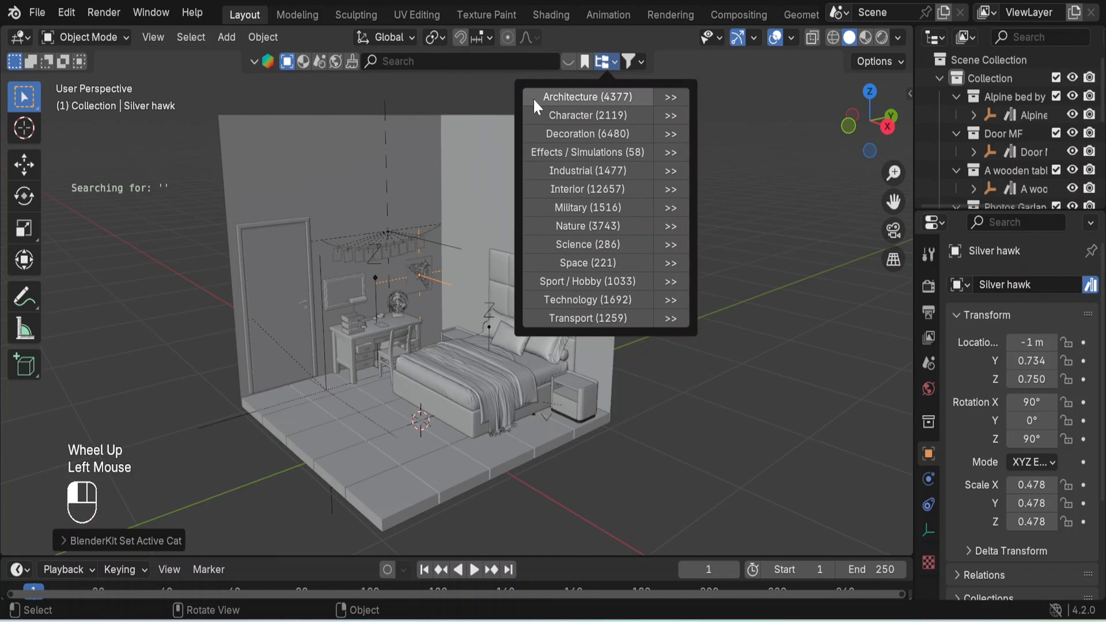
{"action": "left_click", "coordinate": [487, 62]}
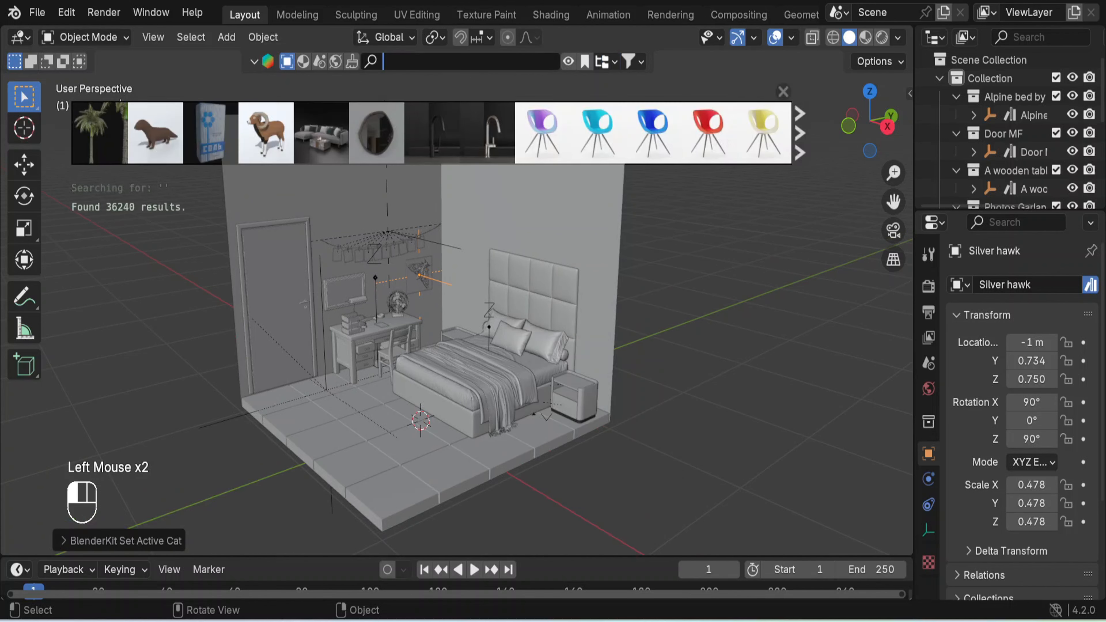
{"action": "type", "text": "carpet"}
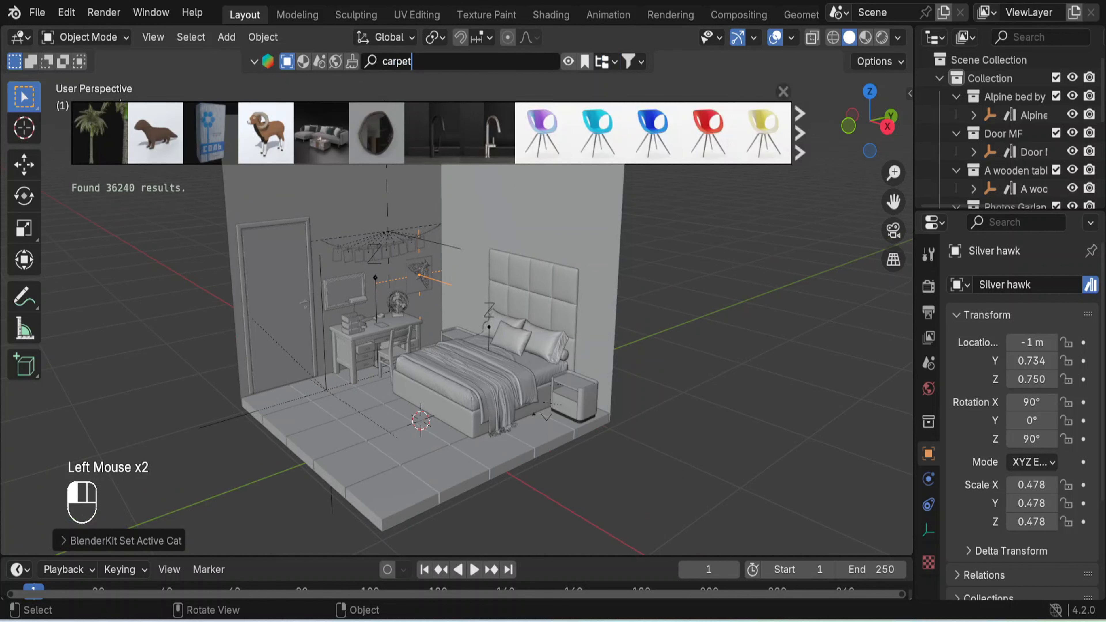
{"action": "key", "text": "Return"}
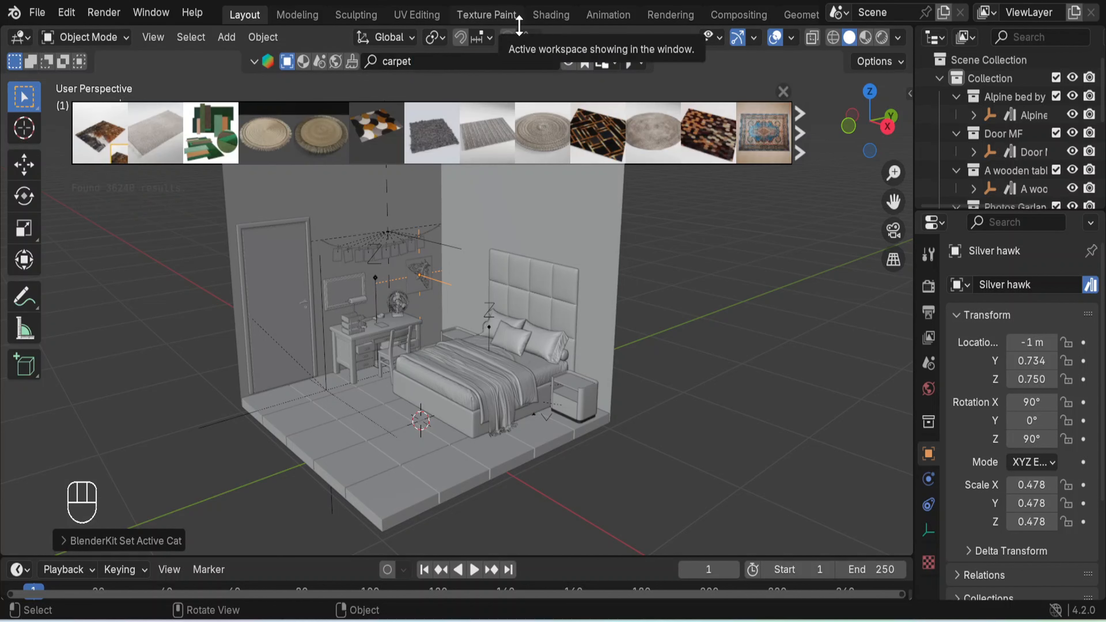
Place the fringed Round carpet on the floor in front of the bed and scale it down to about 0.43.
{"action": "left_click_drag", "start_coordinate": [309, 148], "coordinate": [418, 501]}
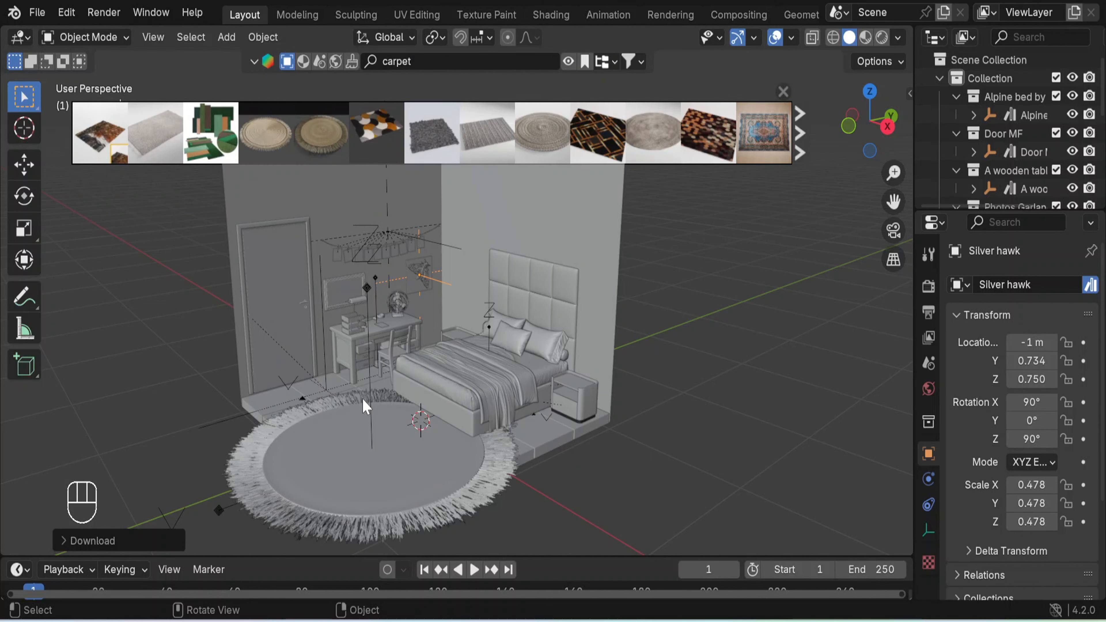
{"action": "left_click", "coordinate": [371, 387]}
{"action": "key", "text": "s"}
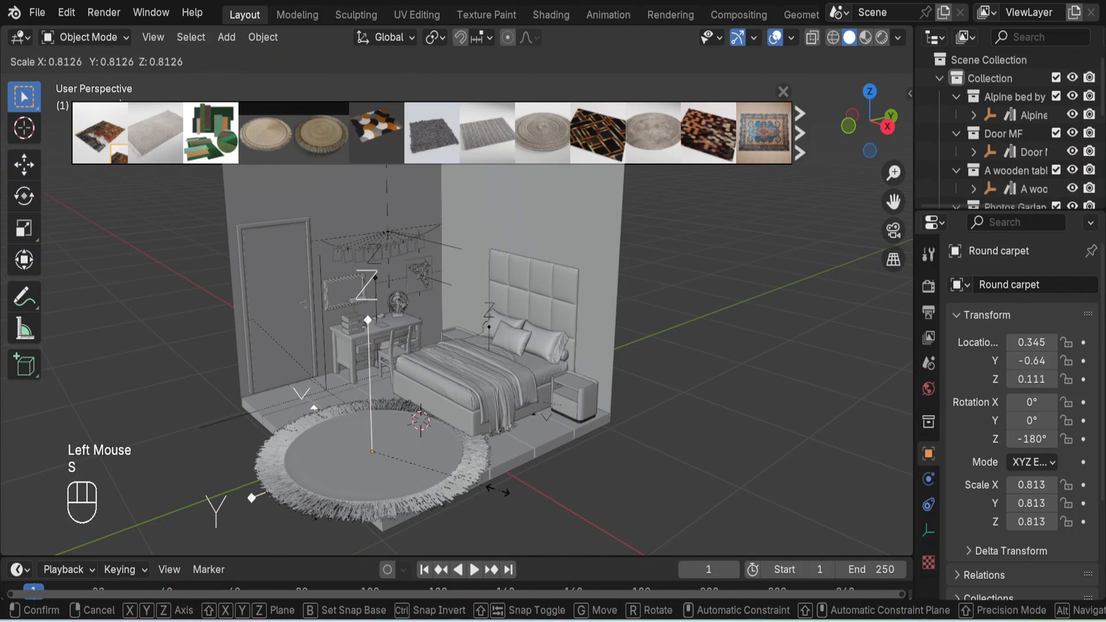
{"action": "left_click", "coordinate": [446, 478]}
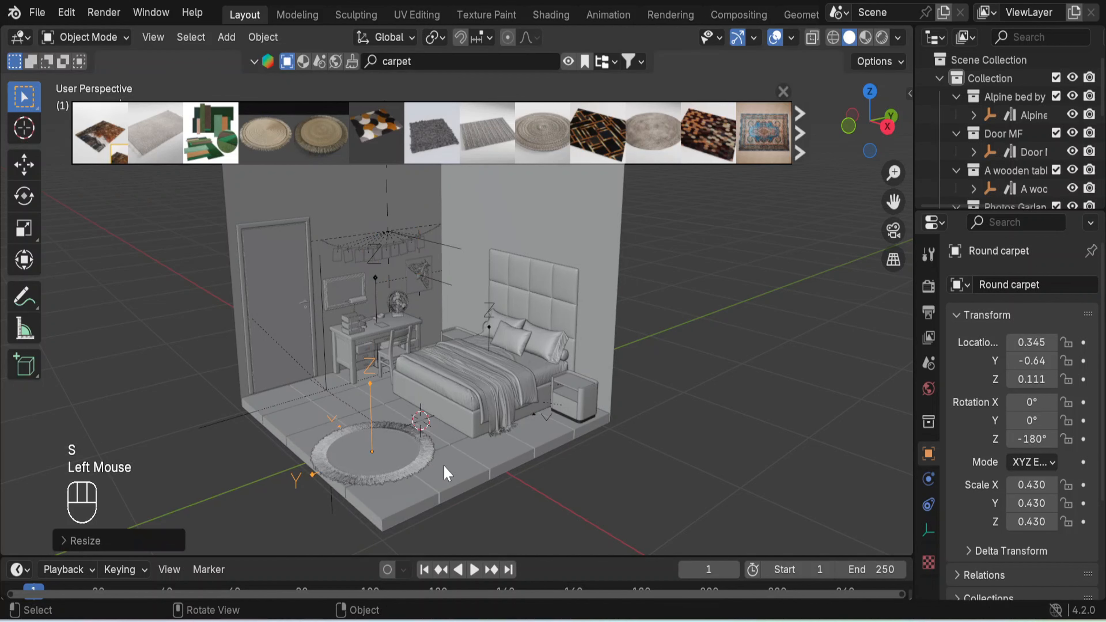
In top view, move the round carpet along X to about 0.177 m, closer to the foot of the bed's centre.
{"action": "key", "text": "KP_7"}
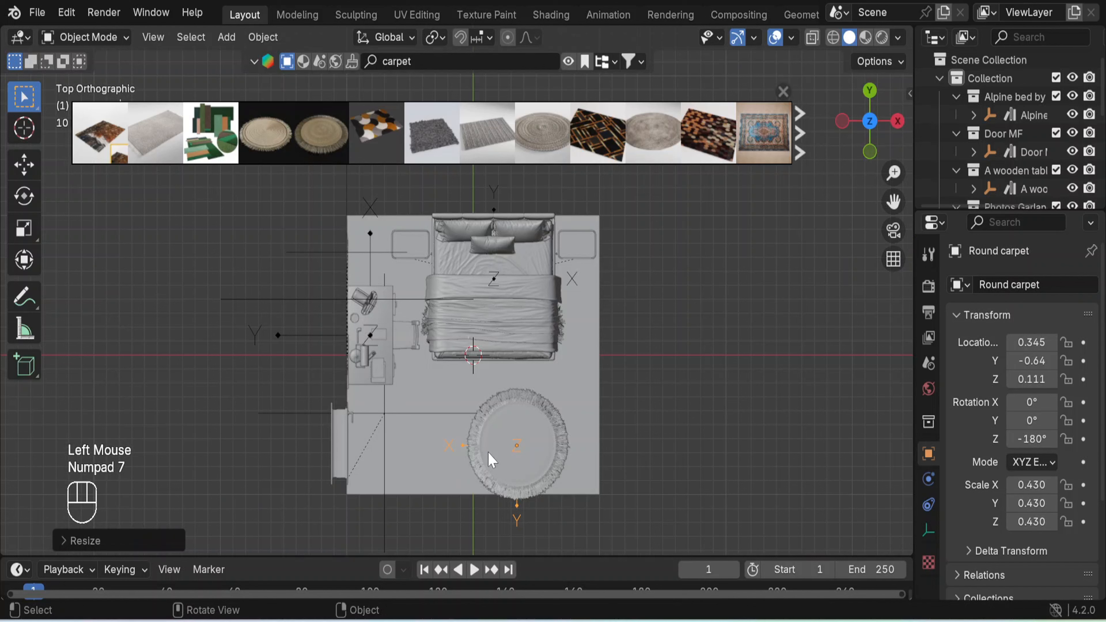
{"action": "key", "text": "g"}
{"action": "key", "text": "x"}
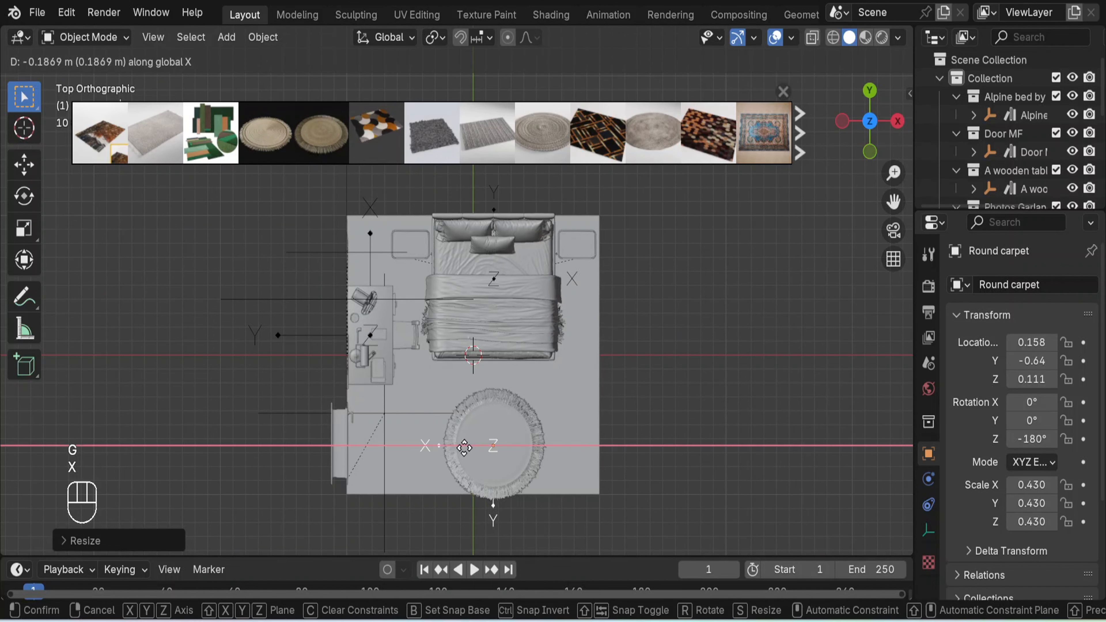
{"action": "left_click", "coordinate": [467, 449]}
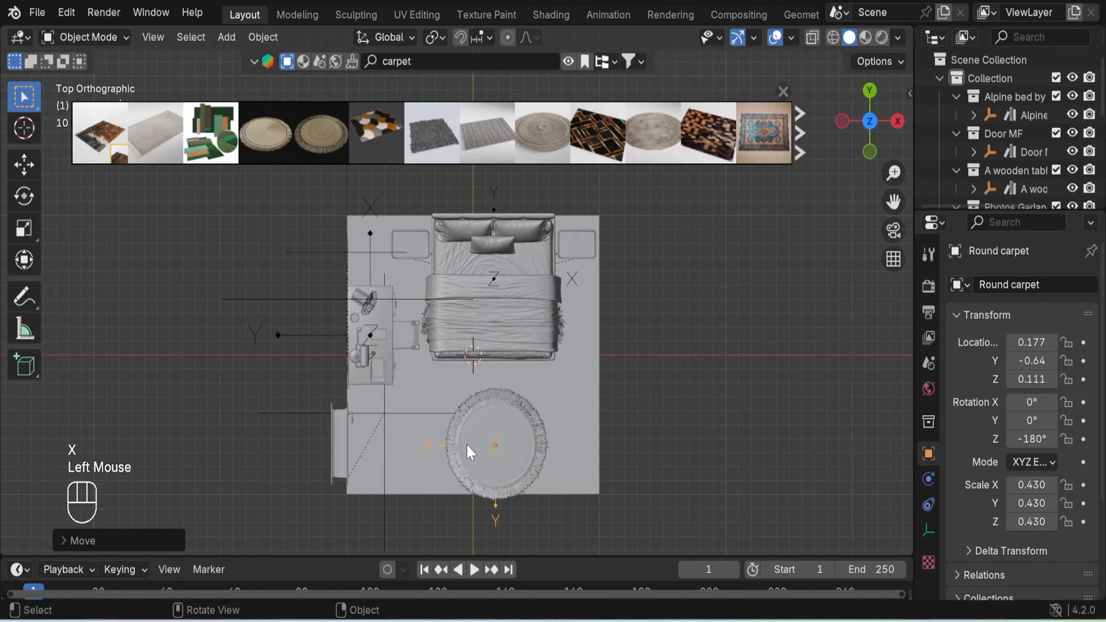
{"action": "key", "text": "g"}
{"action": "key", "text": "z"}
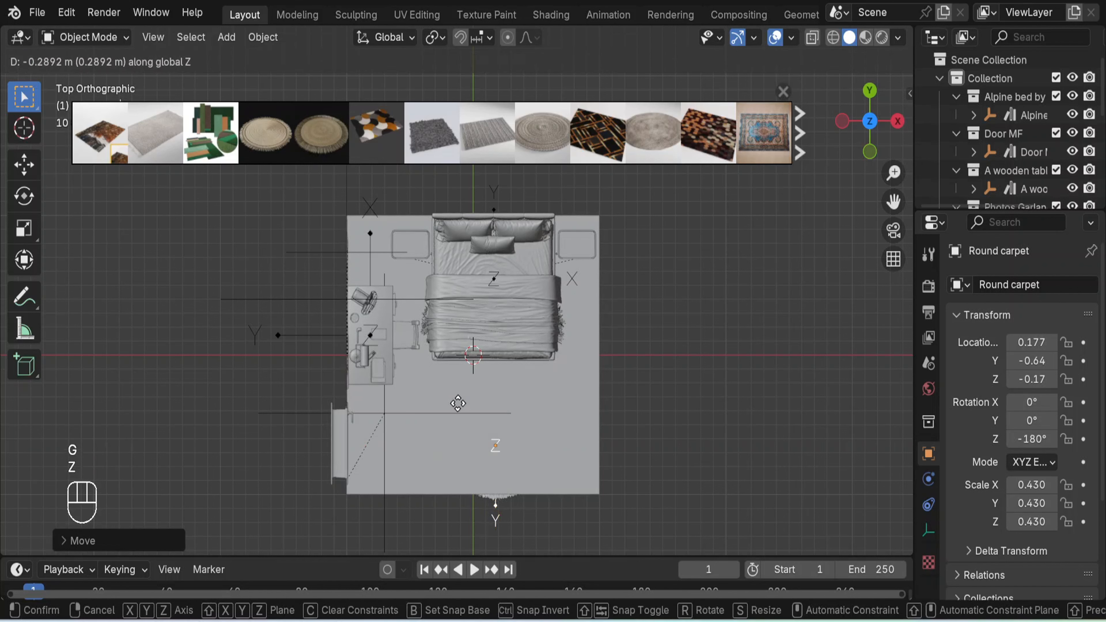
{"action": "key", "text": "Escape"}
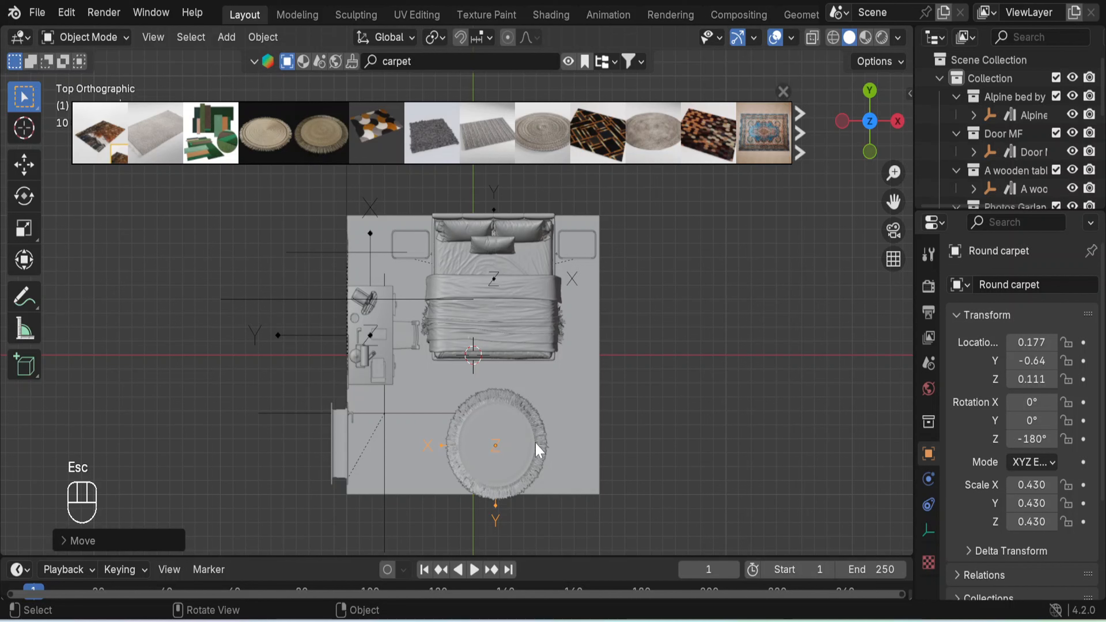
Move the round carpet along Y to about -0.52 m, closer to the foot of the bed, and close the carpet results.
{"action": "key", "text": "g"}
{"action": "key", "text": "y"}
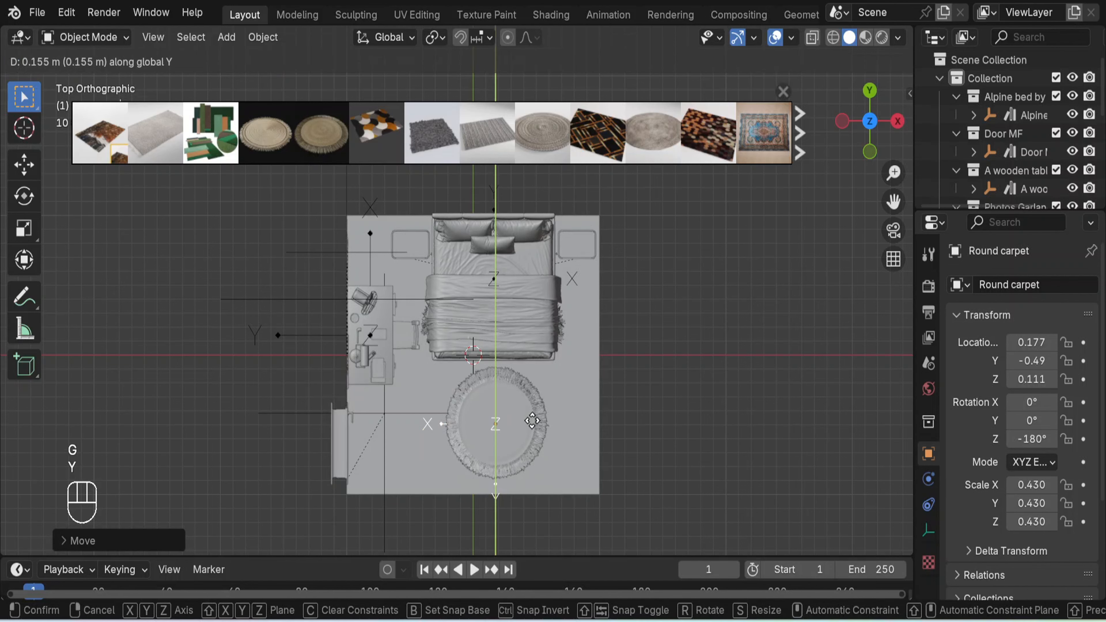
{"action": "left_click", "coordinate": [536, 433]}
{"action": "middle_click_drag", "start_coordinate": [691, 433], "coordinate": [588, 256]}
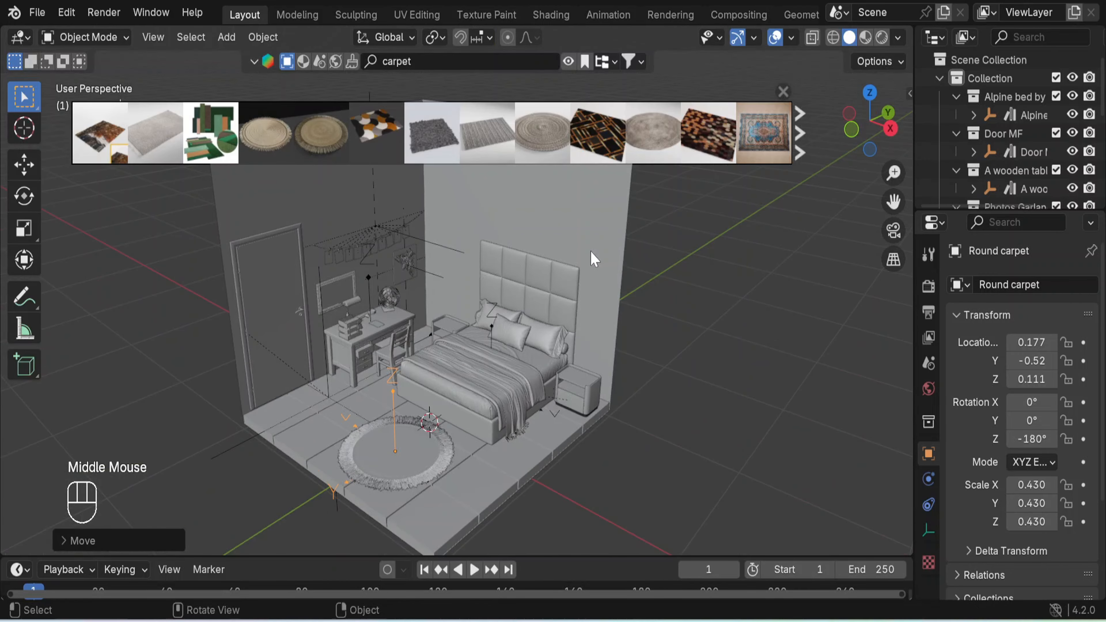
{"action": "scroll", "coordinate": [631, 351], "scroll_direction": "up", "scroll_amount": 2}
{"action": "scroll", "coordinate": [636, 357], "scroll_direction": "down", "scroll_amount": 1}
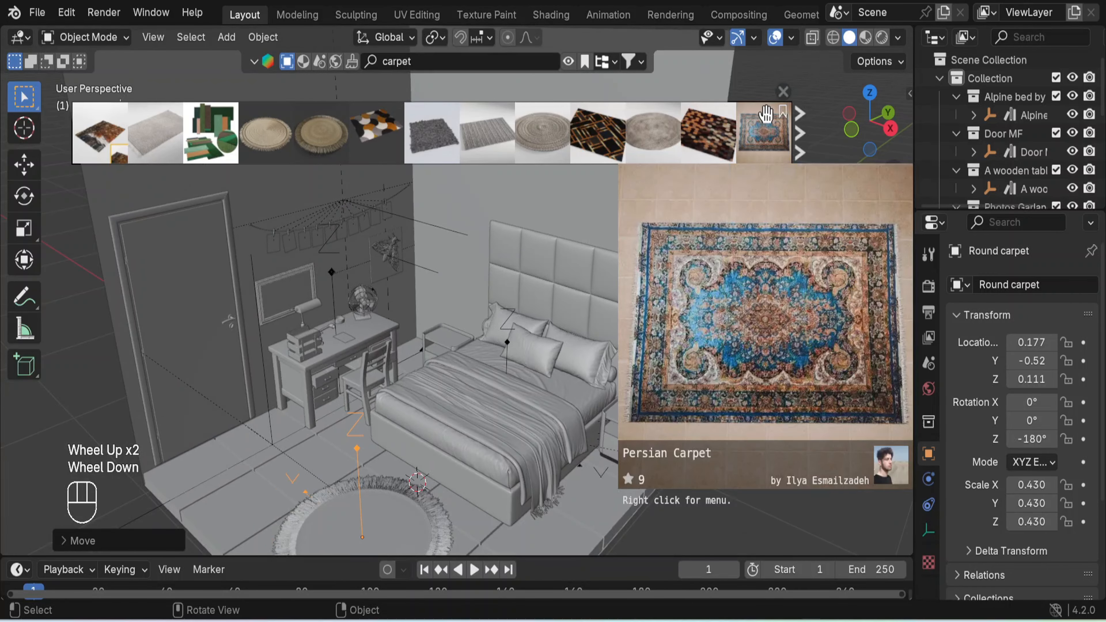
{"action": "left_click", "coordinate": [783, 92]}
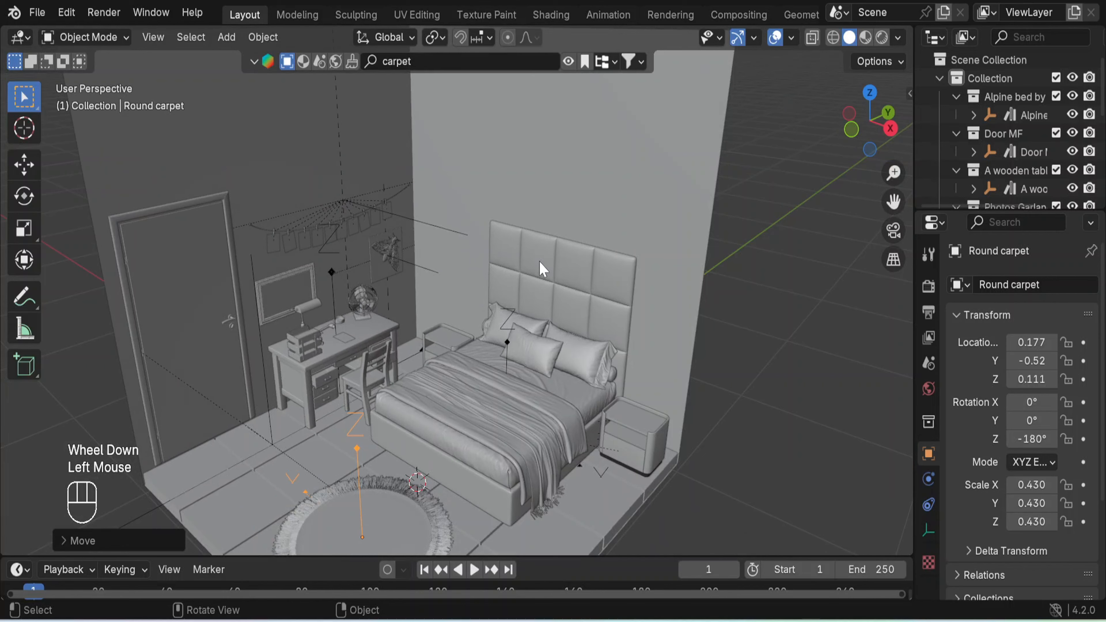
{"action": "scroll", "coordinate": [501, 161], "scroll_direction": "down", "scroll_amount": 1}
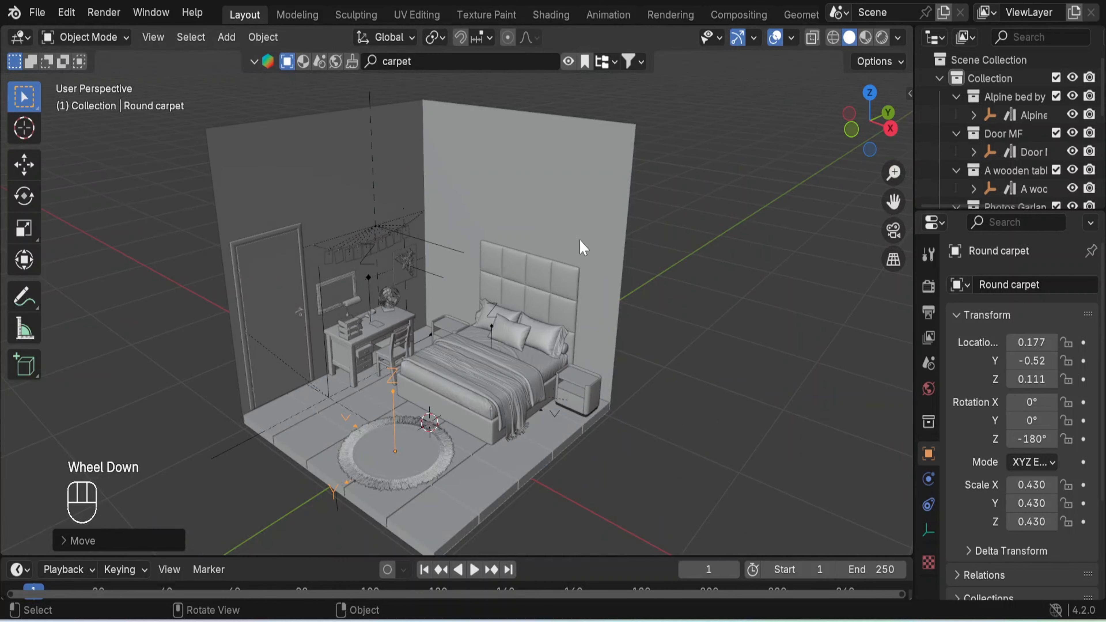
Search the asset library for "lamp" and browse ahead to the results containing the Rusty Lamp.
{"action": "left_click", "coordinate": [435, 62]}
{"action": "key", "text": "BackSpace"}
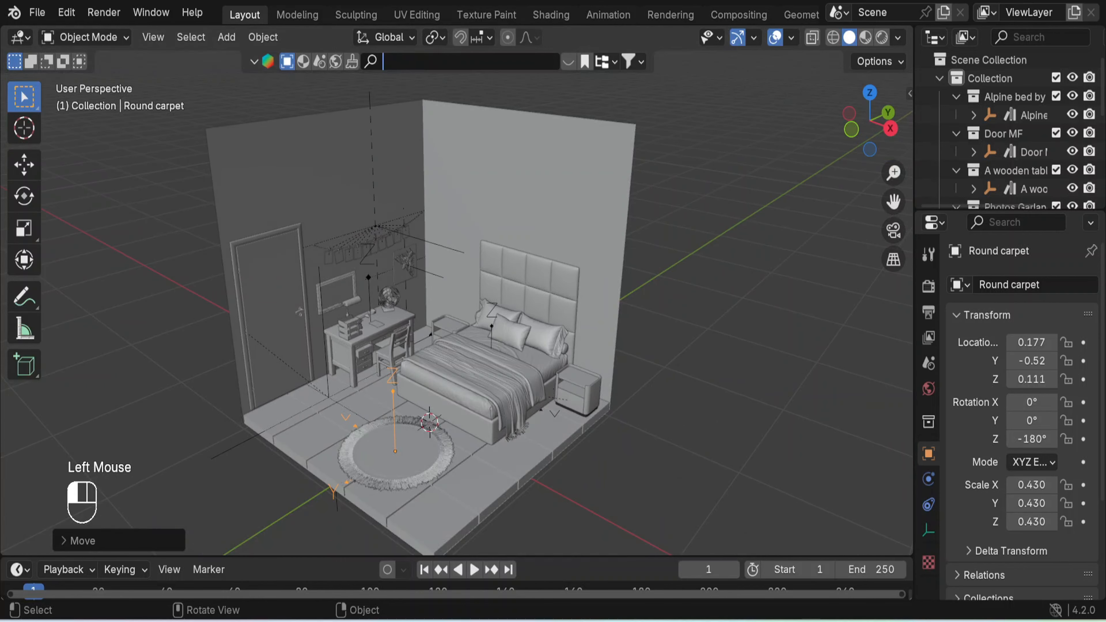
{"action": "type", "text": "lamp"}
{"action": "key", "text": "Return"}
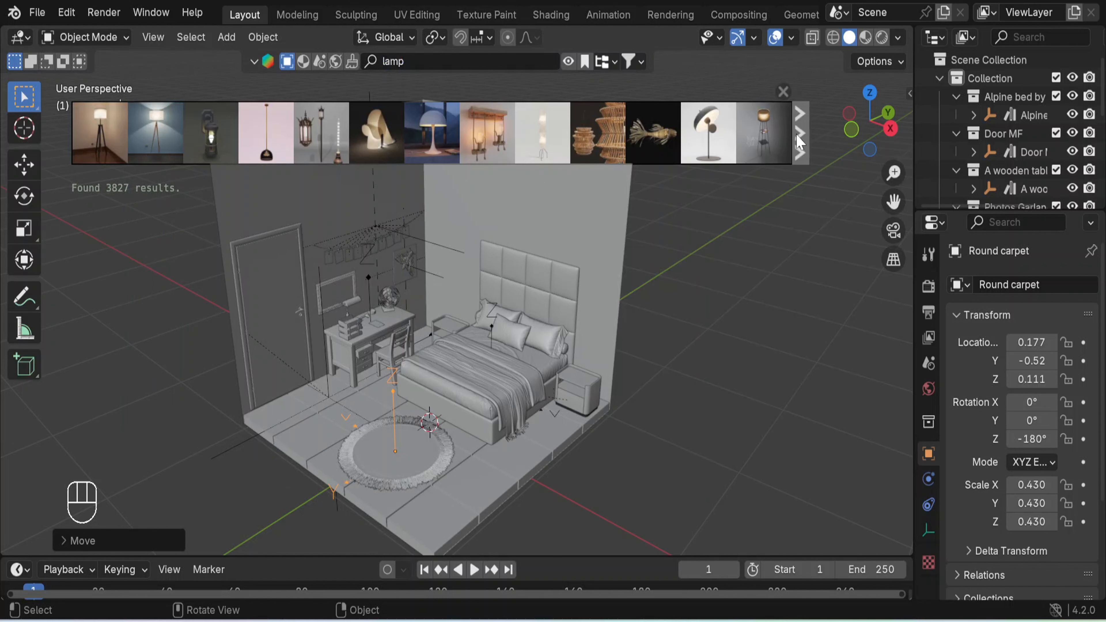
{"action": "left_click", "coordinate": [798, 141]}
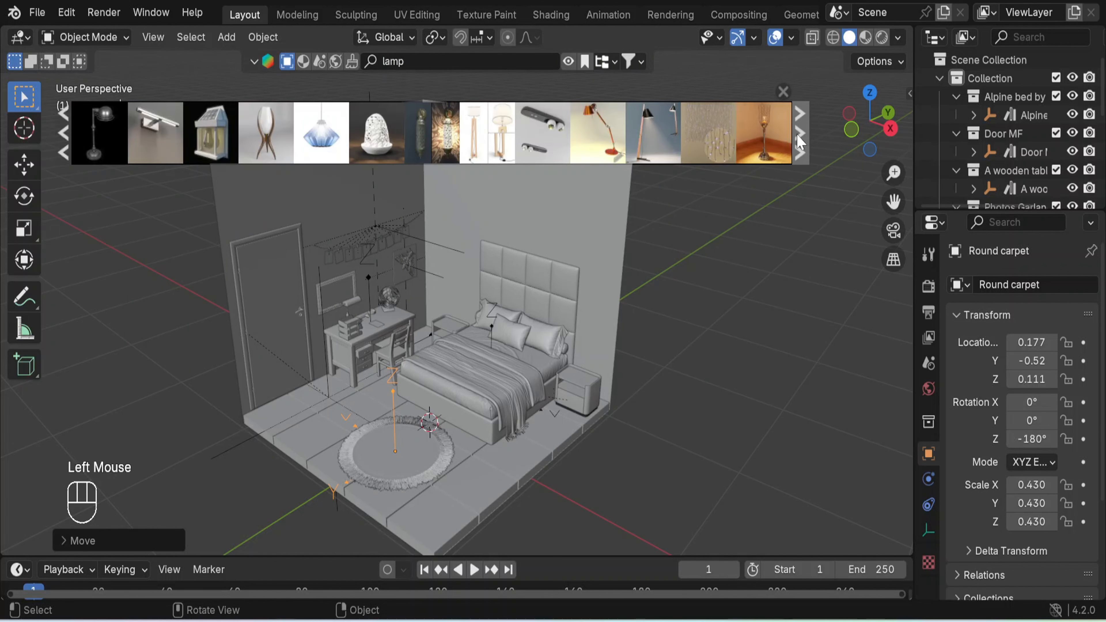
{"action": "left_click", "coordinate": [799, 140]}
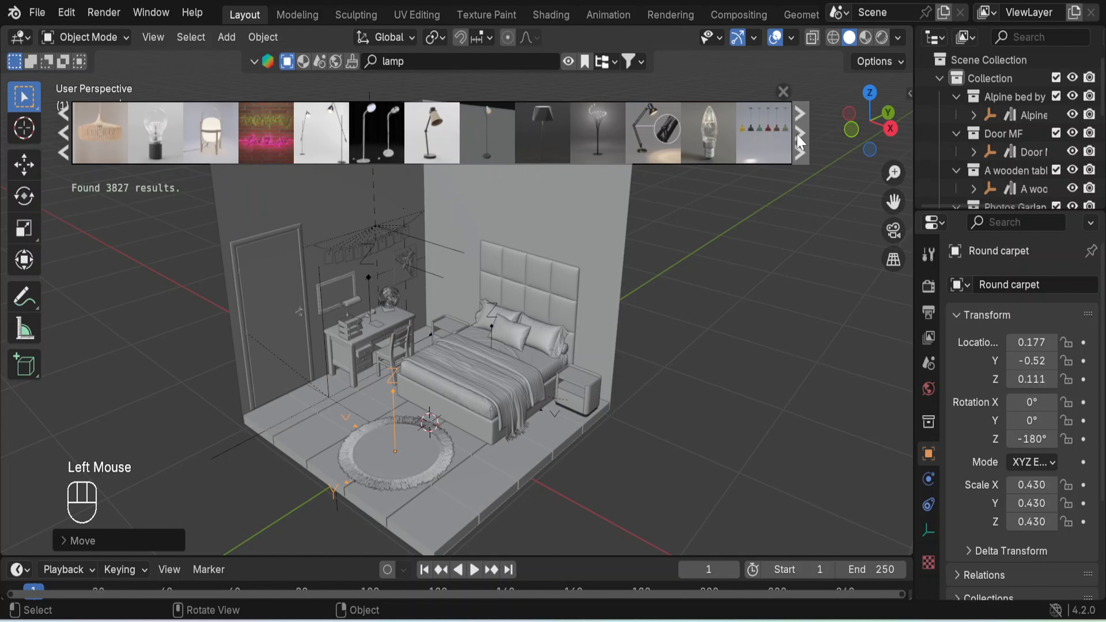
{"action": "left_click", "coordinate": [799, 140]}
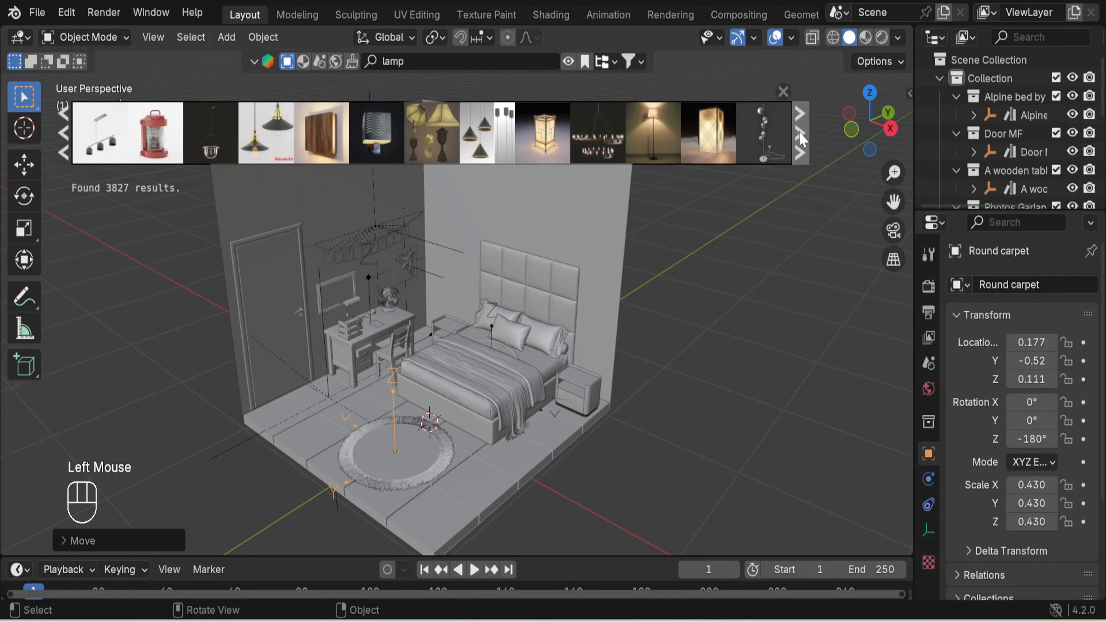
Place two Rusty Lamp assets on the wall behind the bed, one on each side of the headboard, and close the results.
{"action": "mouse_move", "coordinate": [391, 148]}
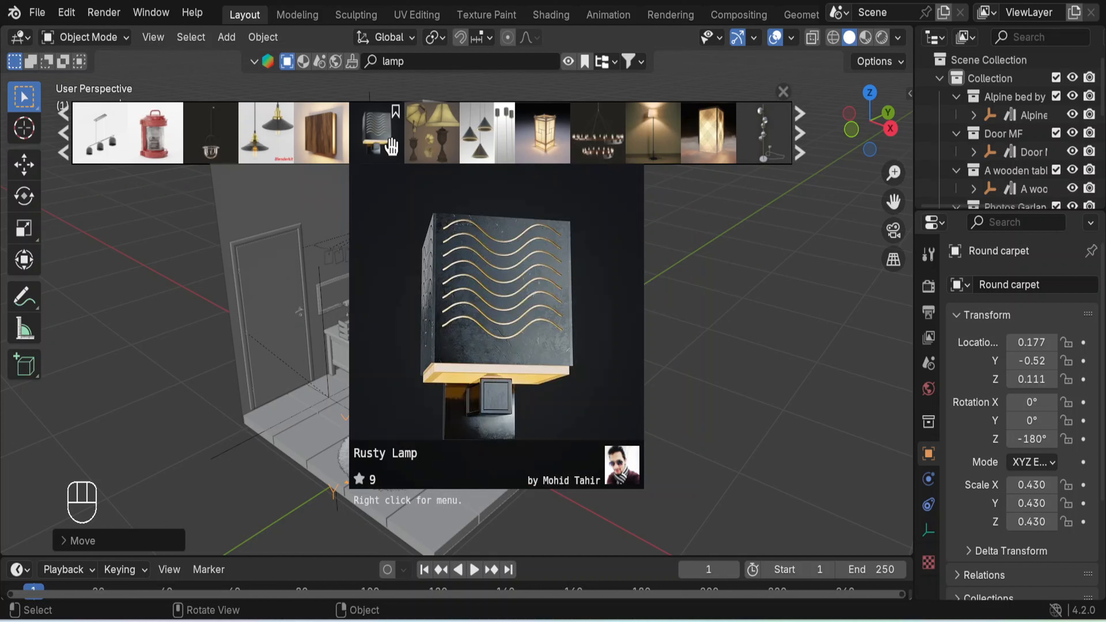
{"action": "left_click_drag", "start_coordinate": [392, 148], "coordinate": [623, 310]}
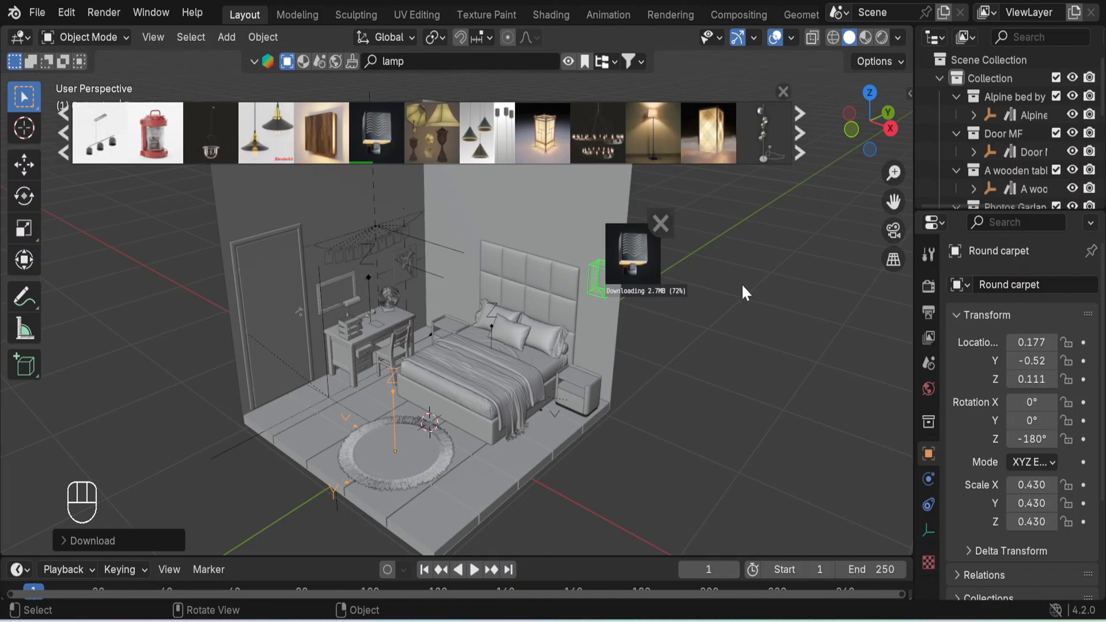
{"action": "mouse_move", "coordinate": [790, 103]}
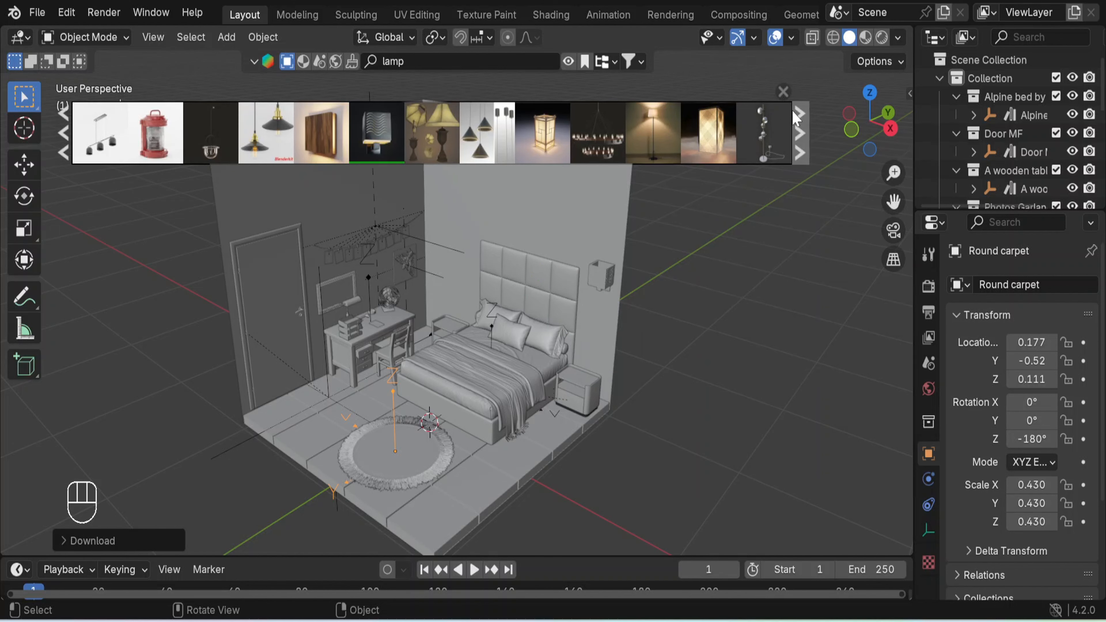
{"action": "left_click_drag", "start_coordinate": [370, 135], "coordinate": [455, 231]}
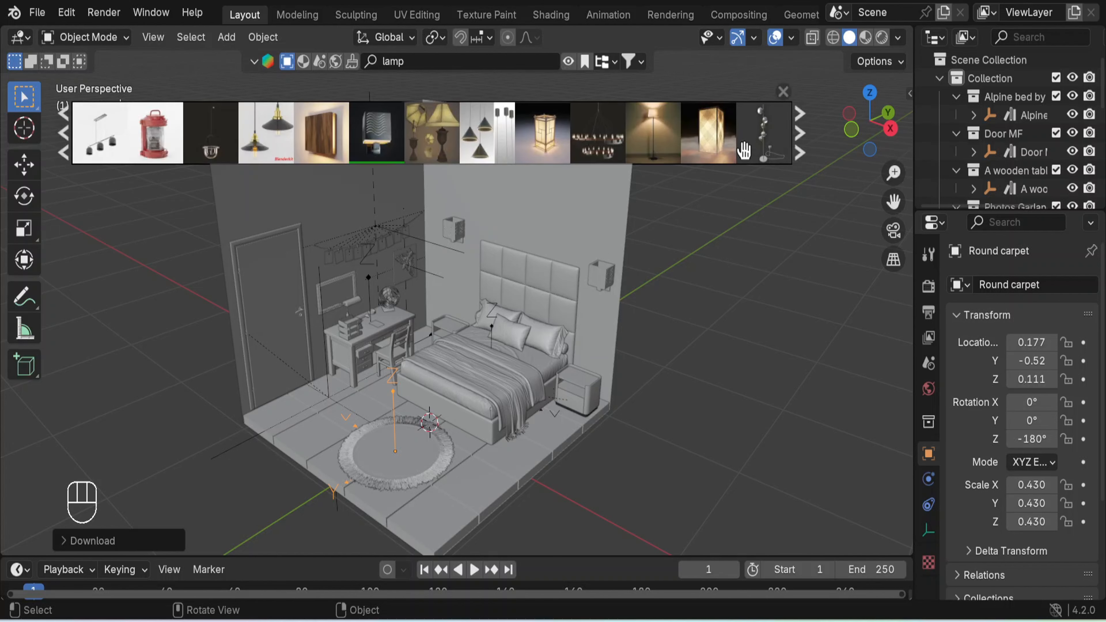
{"action": "left_click", "coordinate": [783, 92]}
{"action": "middle_click_drag", "start_coordinate": [723, 319], "coordinate": [751, 301]}
{"action": "scroll", "coordinate": [601, 367], "scroll_direction": "up", "scroll_amount": 2}
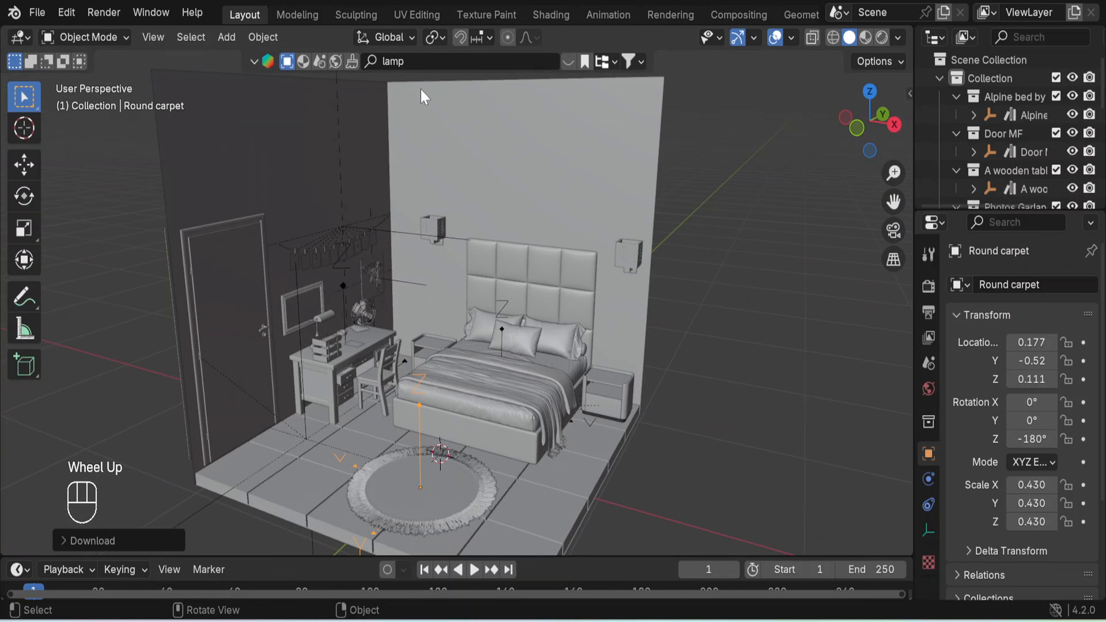
Search the asset library for "clock" and place the brass Alarm Clock on the nightstand nearest the open side of the room.
{"action": "left_click", "coordinate": [417, 62]}
{"action": "key", "text": "ctrl+BackSpace"}
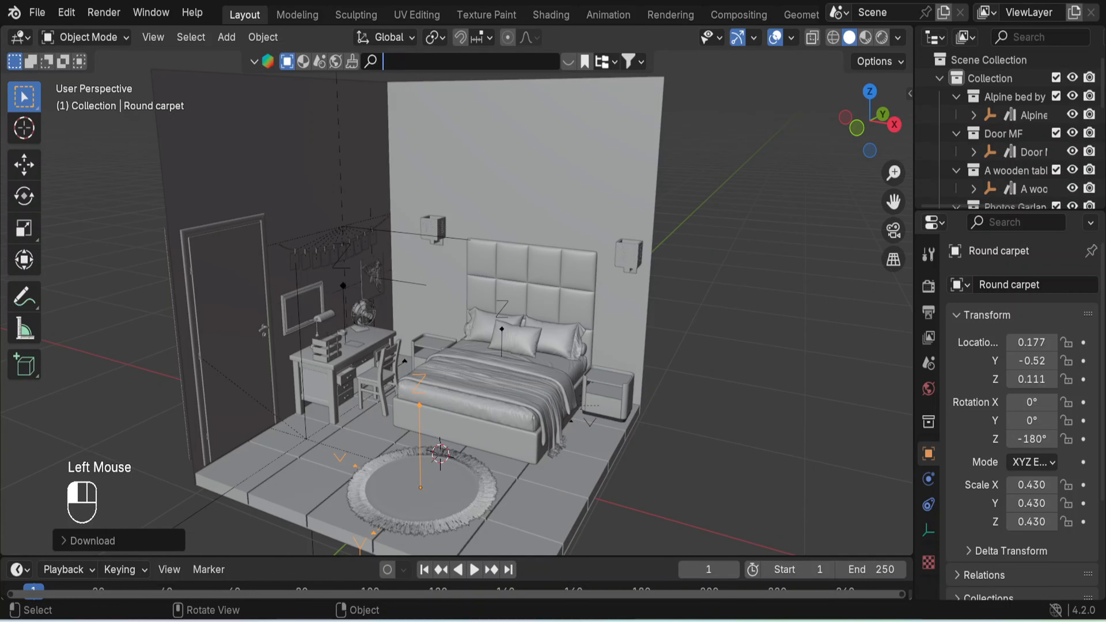
{"action": "type", "text": "clock"}
{"action": "key", "text": "Return"}
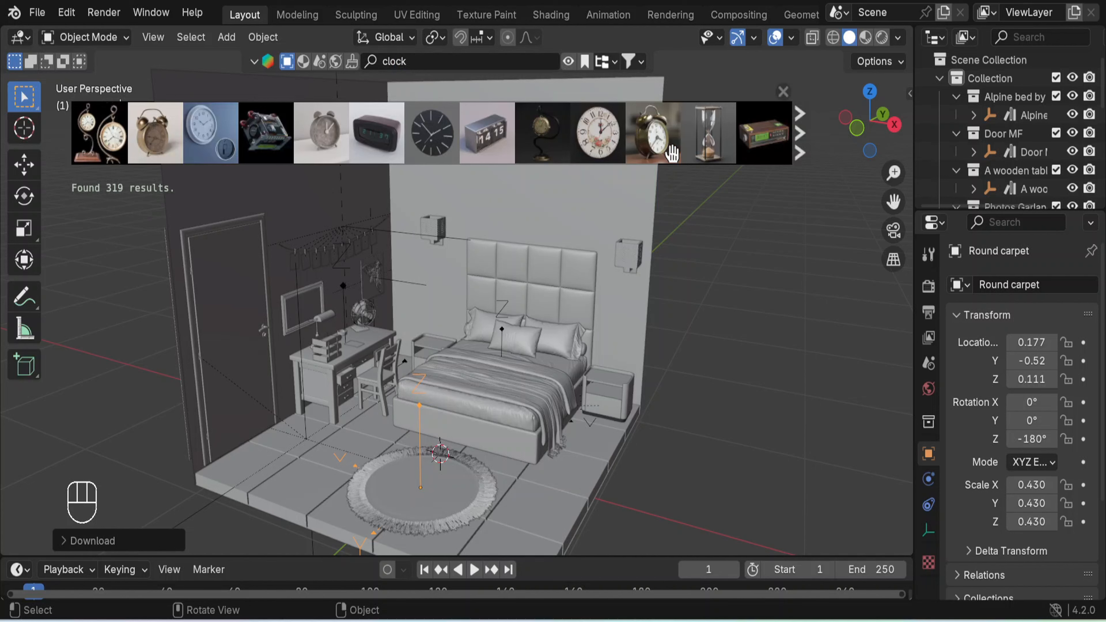
{"action": "mouse_move", "coordinate": [651, 133]}
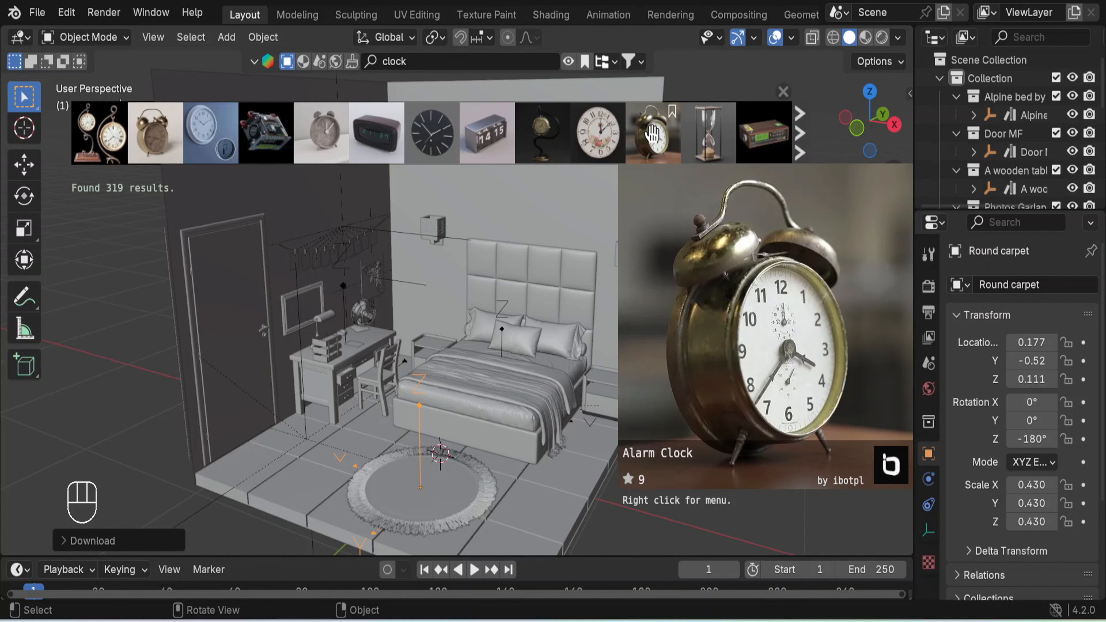
{"action": "mouse_move", "coordinate": [151, 115]}
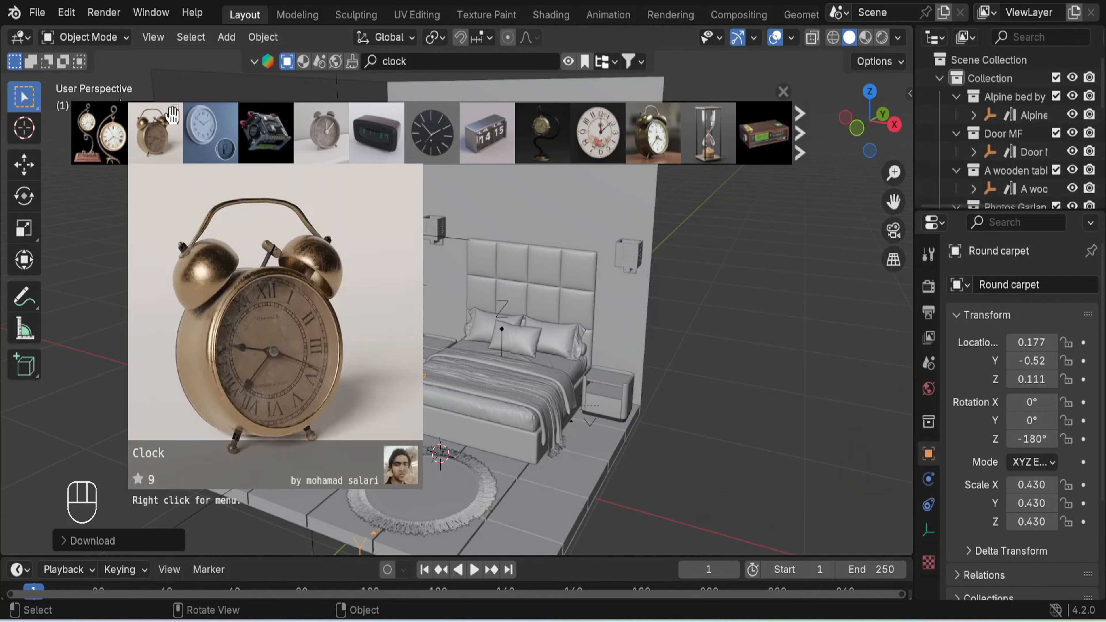
{"action": "left_click_drag", "start_coordinate": [656, 139], "coordinate": [608, 382]}
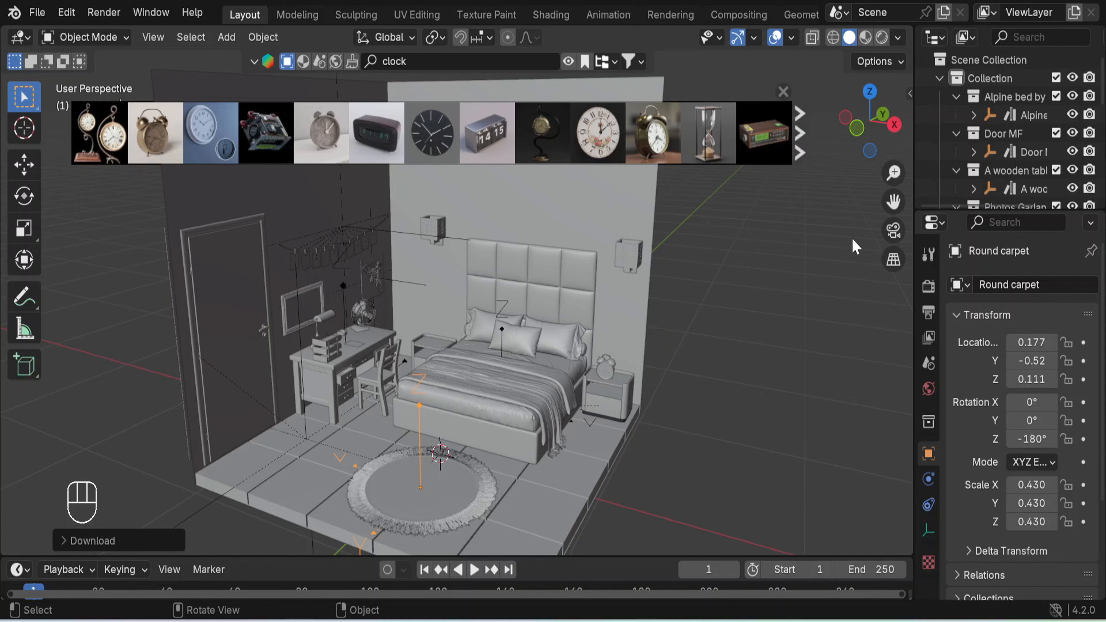
{"action": "left_click", "coordinate": [783, 92]}
Rotate the alarm clock on the nightstand about the Z axis by 90° twice, then deselect it.
{"action": "scroll", "coordinate": [689, 301], "scroll_direction": "up", "scroll_amount": 3}
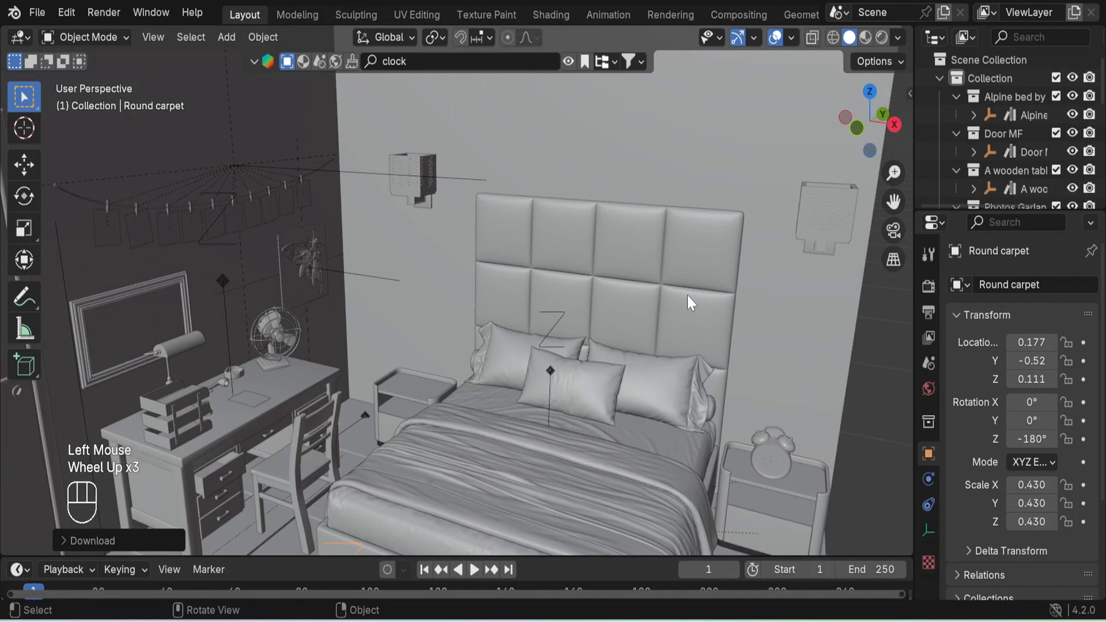
{"action": "middle_click_drag", "start_coordinate": [808, 448], "coordinate": [596, 246], "text": "shift"}
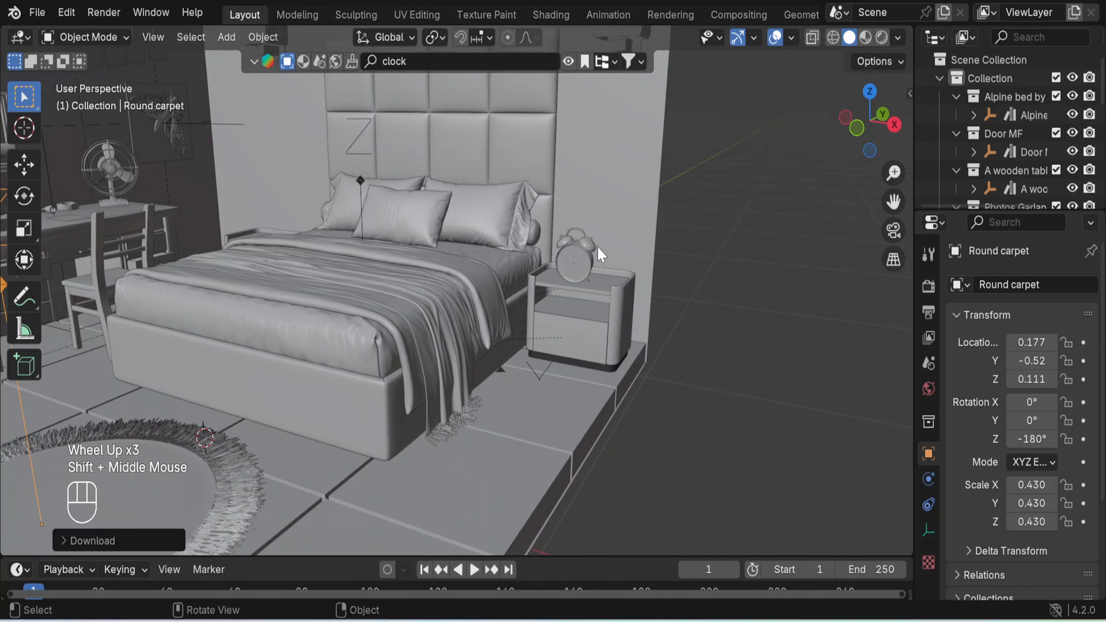
{"action": "scroll", "coordinate": [597, 246], "scroll_direction": "up", "scroll_amount": 4}
{"action": "middle_click_drag", "start_coordinate": [822, 274], "coordinate": [771, 308]}
{"action": "left_click", "coordinate": [771, 308]}
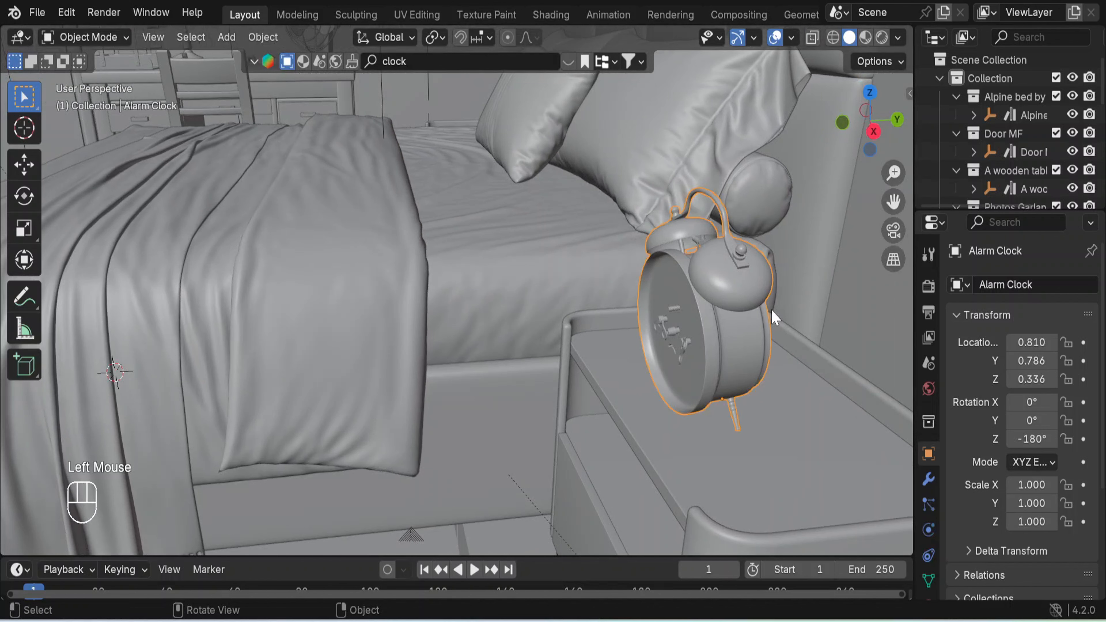
{"action": "type", "text": "rz"}
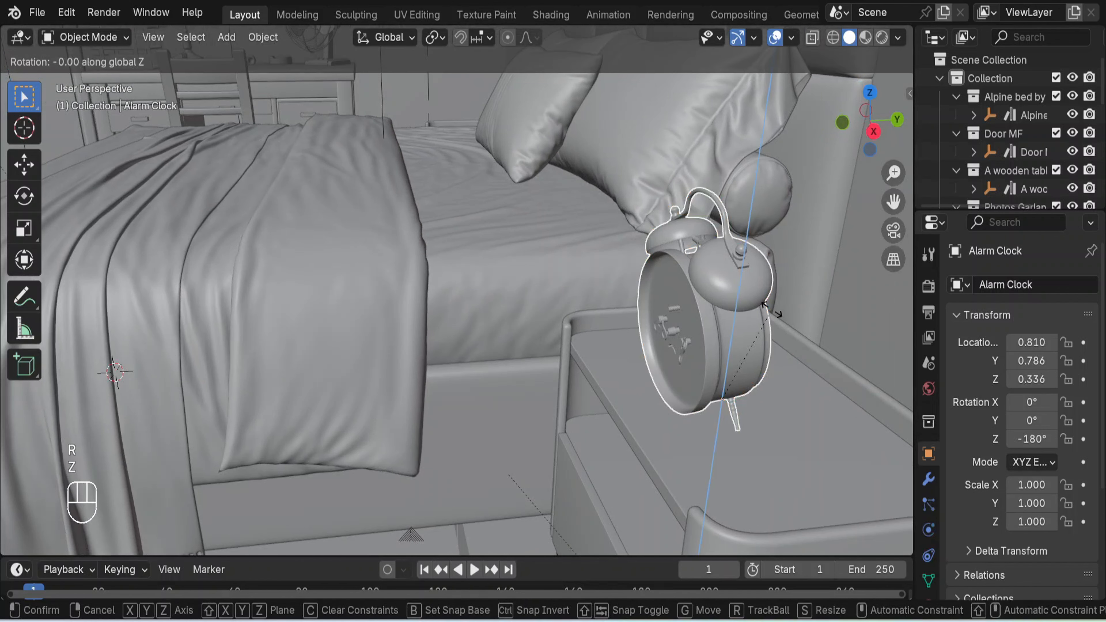
{"action": "type", "text": "90"}
{"action": "key", "text": "Return"}
{"action": "type", "text": "rz90"}
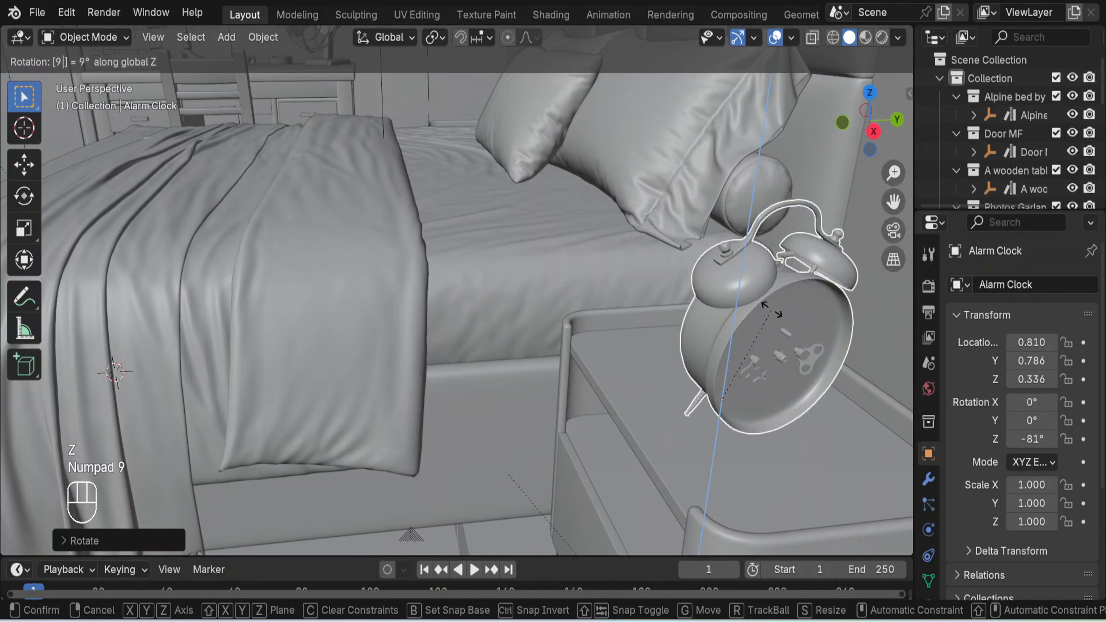
{"action": "key", "text": "Return"}
{"action": "scroll", "coordinate": [766, 316], "scroll_direction": "down", "scroll_amount": 4}
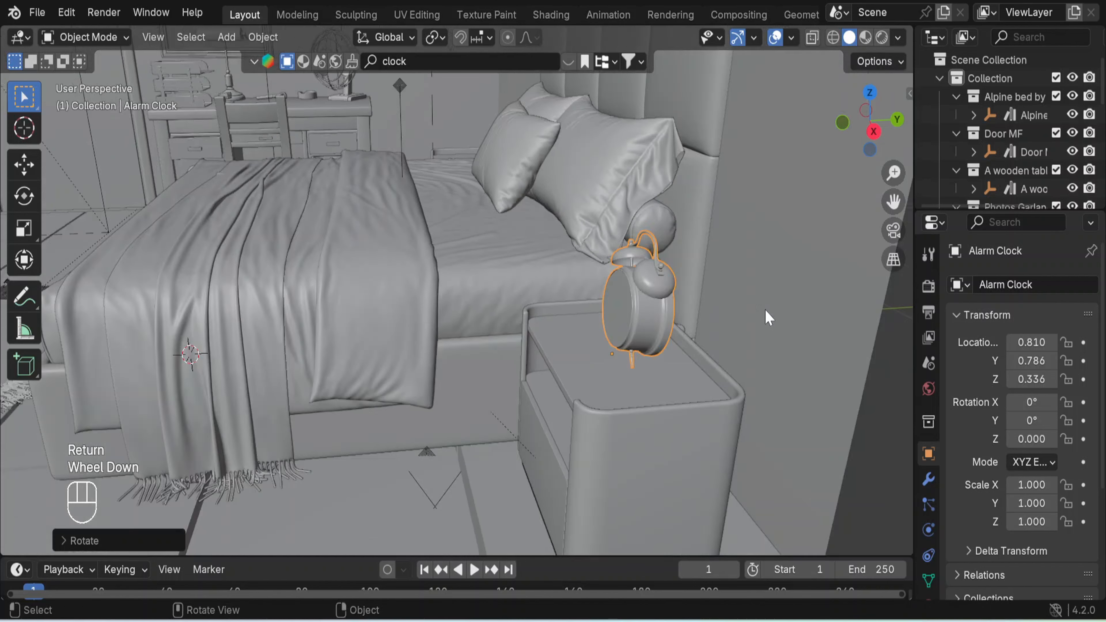
{"action": "middle_click_drag", "start_coordinate": [666, 375], "coordinate": [719, 373]}
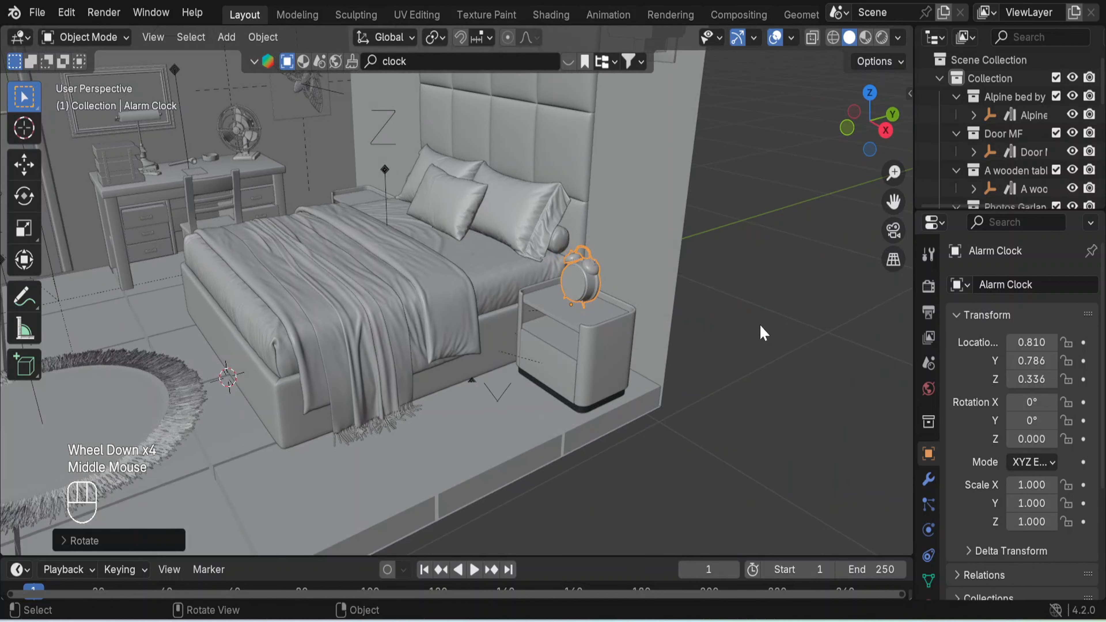
{"action": "left_click", "coordinate": [733, 288]}
{"action": "scroll", "coordinate": [732, 283], "scroll_direction": "down", "scroll_amount": 2}
{"action": "middle_click_drag", "start_coordinate": [615, 297], "coordinate": [588, 345]}
{"action": "scroll", "coordinate": [604, 339], "scroll_direction": "down", "scroll_amount": 2}
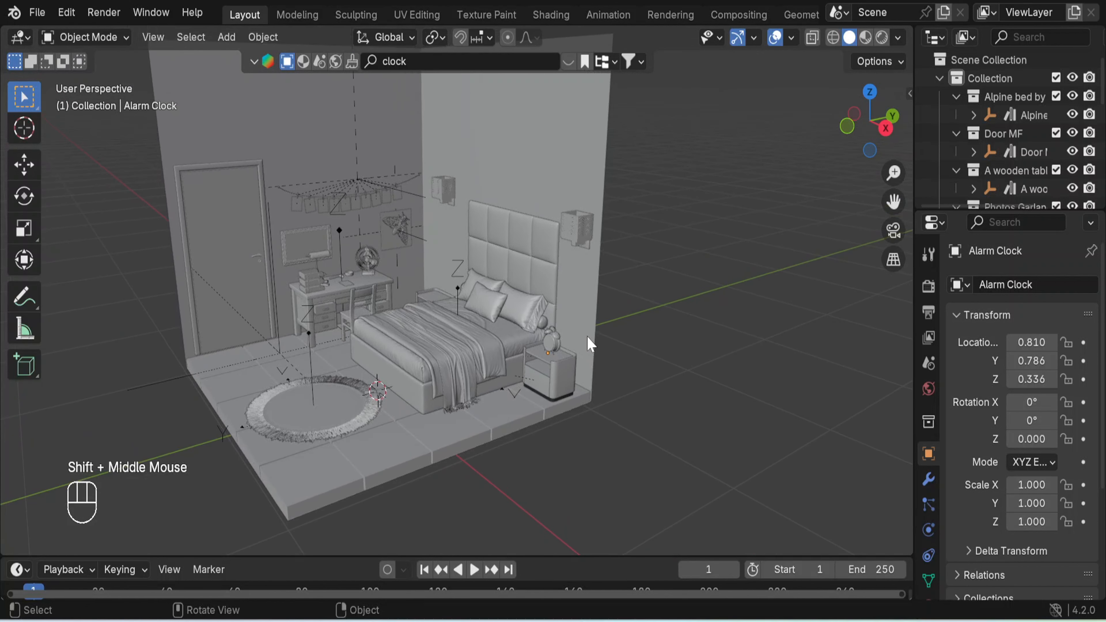
Clear the "clock" term from the asset library search.
{"action": "left_click", "coordinate": [525, 61]}
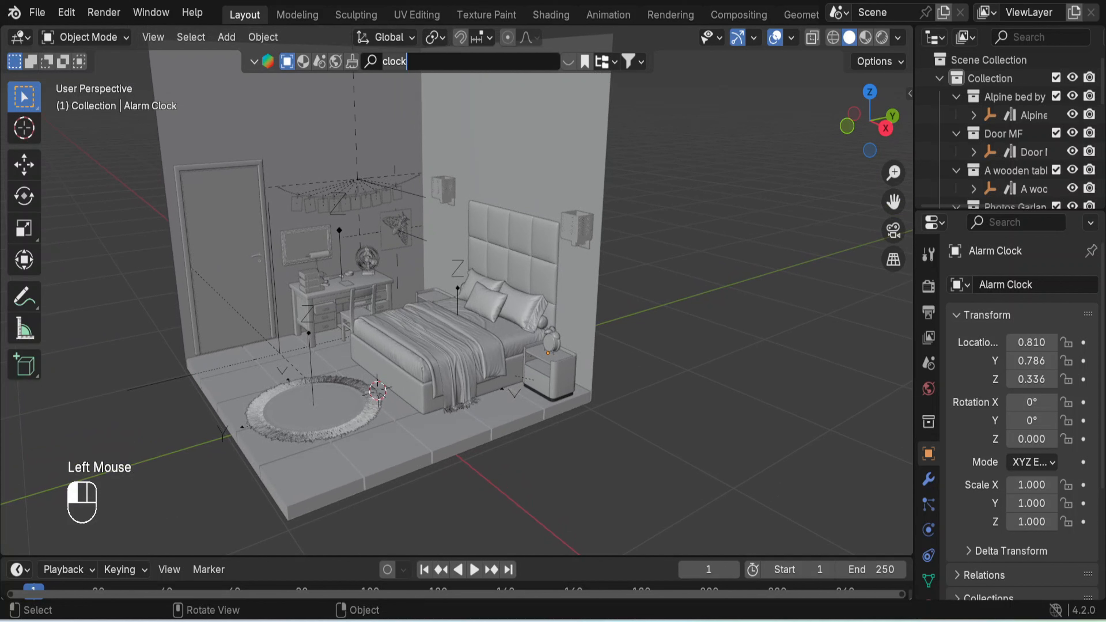
{"action": "key", "text": "BackSpace"}
{"action": "key", "text": "BackSpace"}
{"action": "key", "text": "BackSpace"}
{"action": "key", "text": "BackSpace"}
{"action": "key", "text": "BackSpace"}
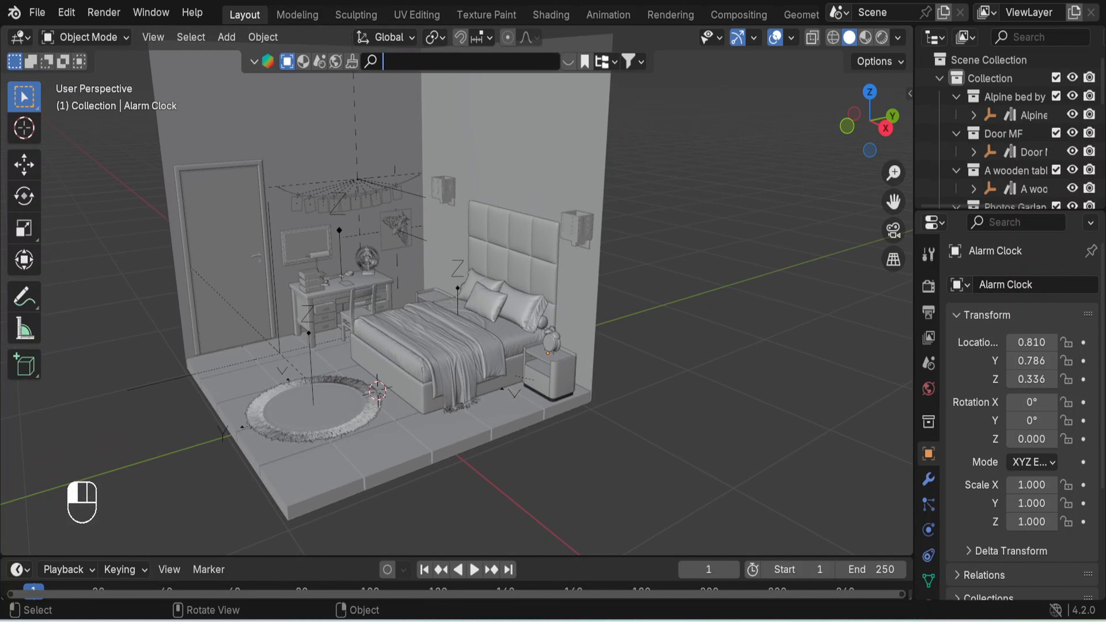
{"action": "key", "text": "Return"}
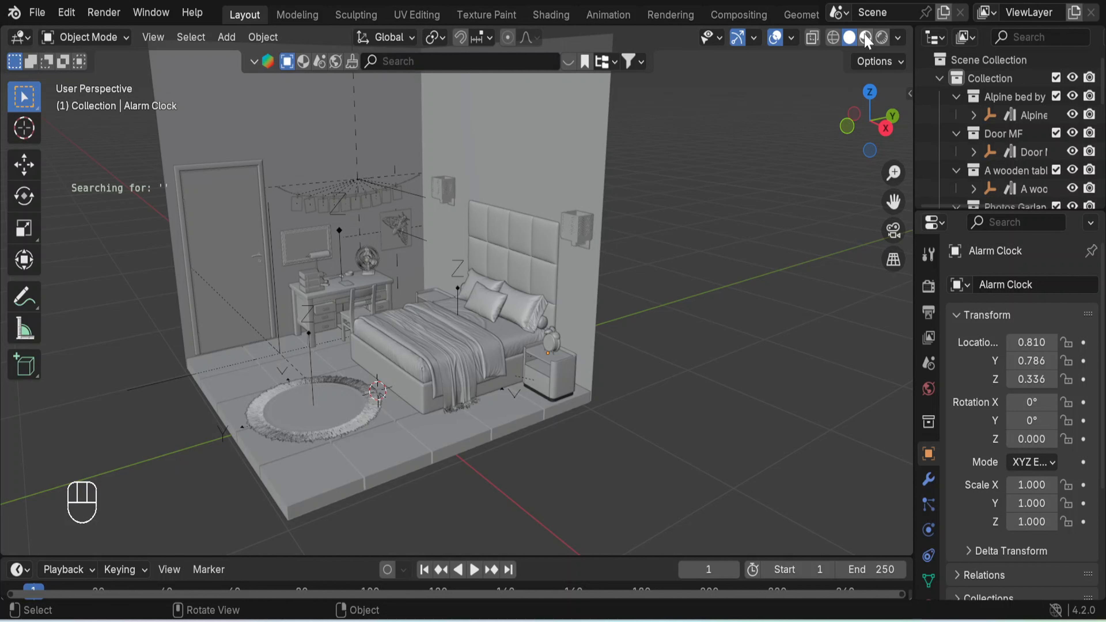
Switch the viewport to Material Preview shading and close the asset results to view the textured bedroom.
{"action": "left_click", "coordinate": [866, 38]}
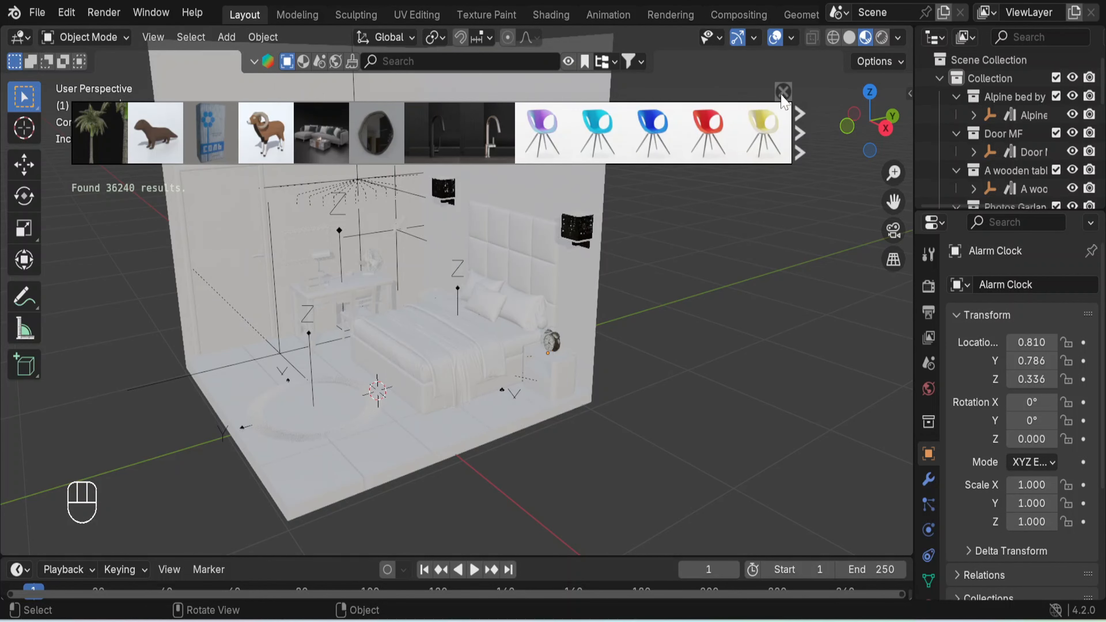
{"action": "left_click", "coordinate": [783, 91]}
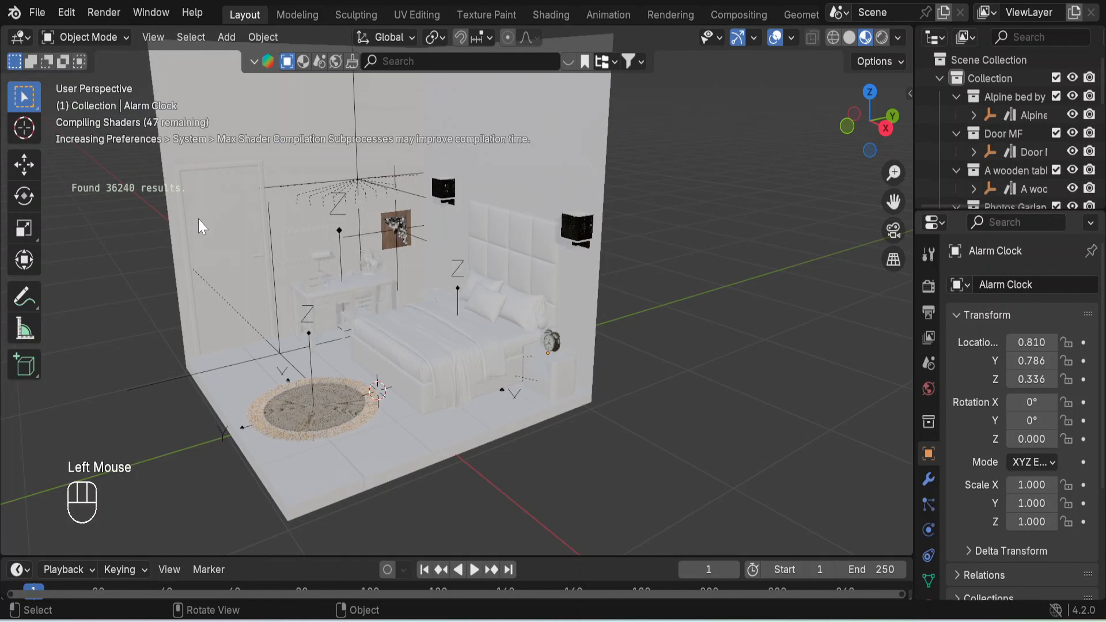
{"action": "middle_click_drag", "start_coordinate": [679, 405], "coordinate": [733, 407], "text": "shift"}
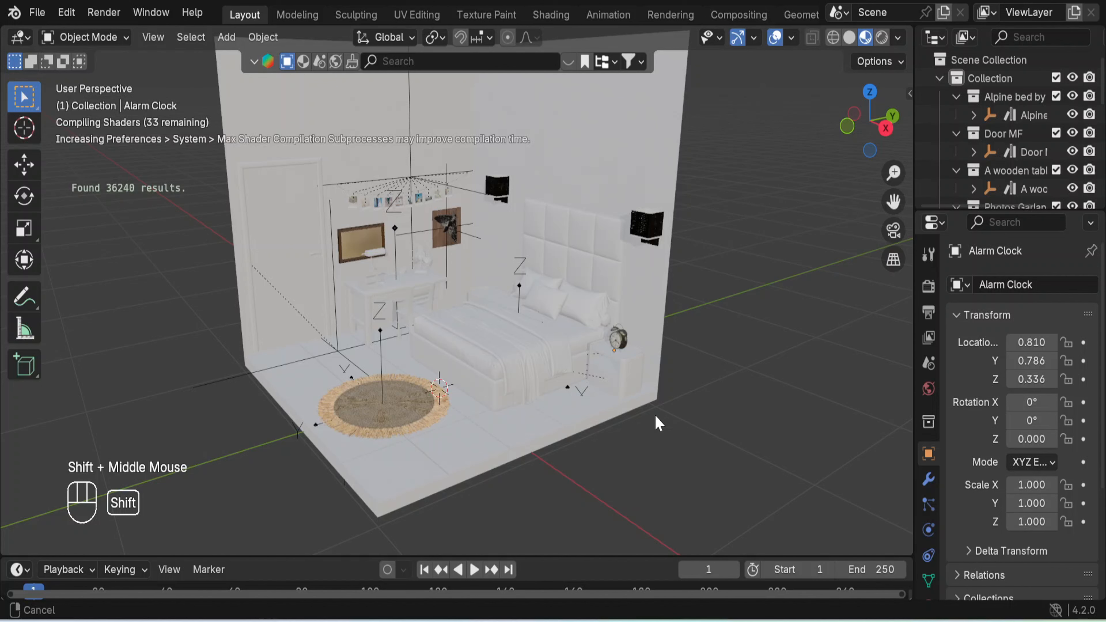
{"action": "middle_click_drag", "start_coordinate": [748, 488], "coordinate": [739, 458]}
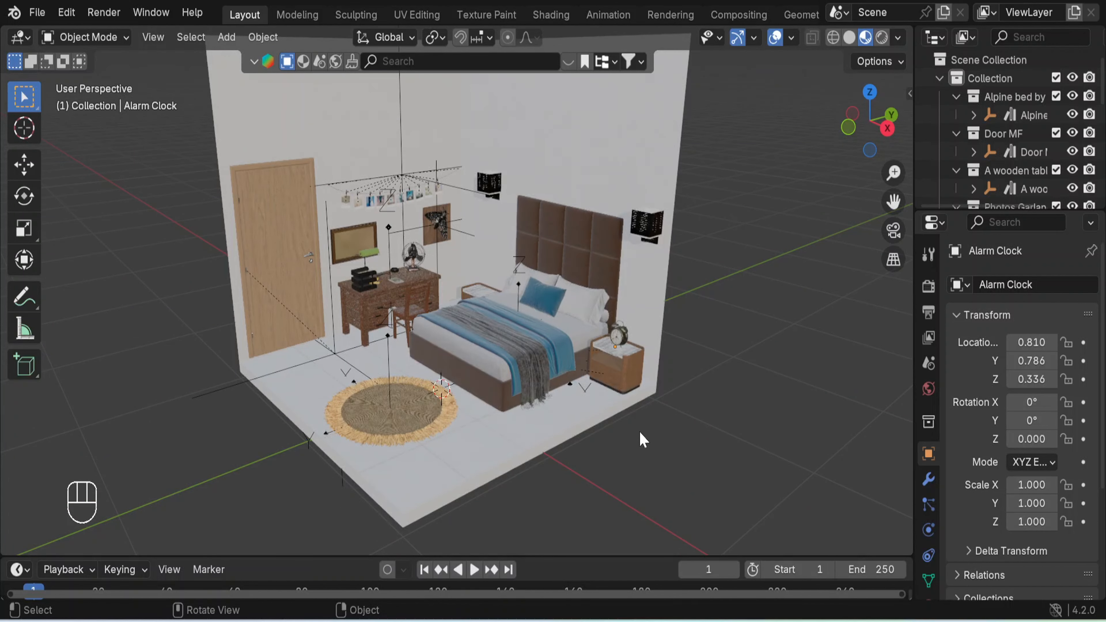
Examine the desk, its accessories and the nearby wall decorations up close in the textured bedroom.
{"action": "middle_click_drag", "start_coordinate": [575, 432], "coordinate": [510, 370], "text": "shift"}
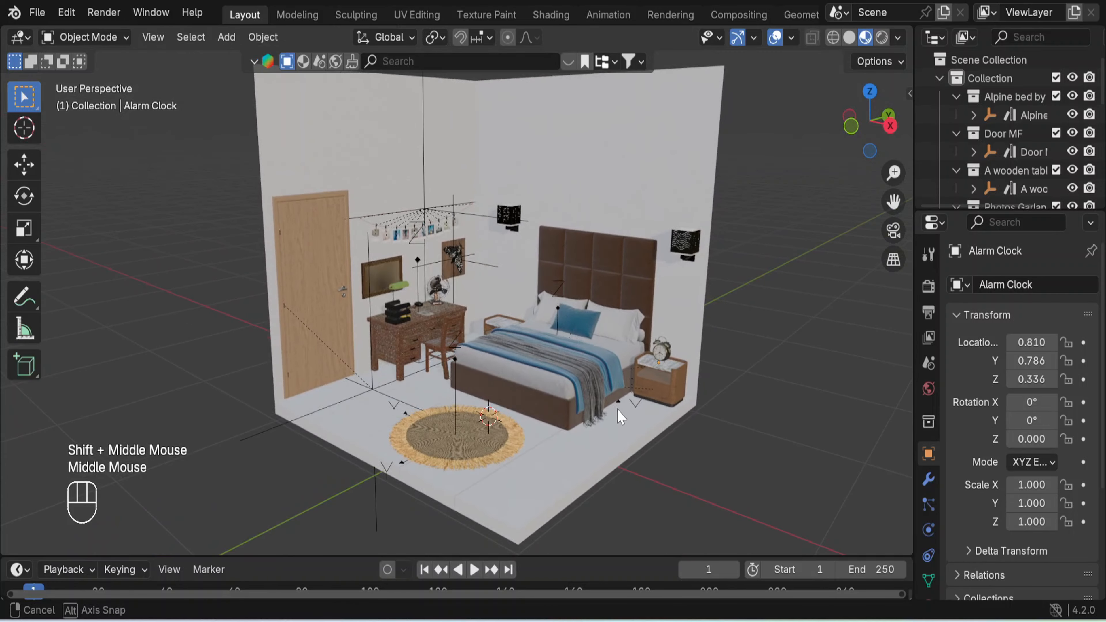
{"action": "scroll", "coordinate": [500, 358], "scroll_direction": "up", "scroll_amount": 6}
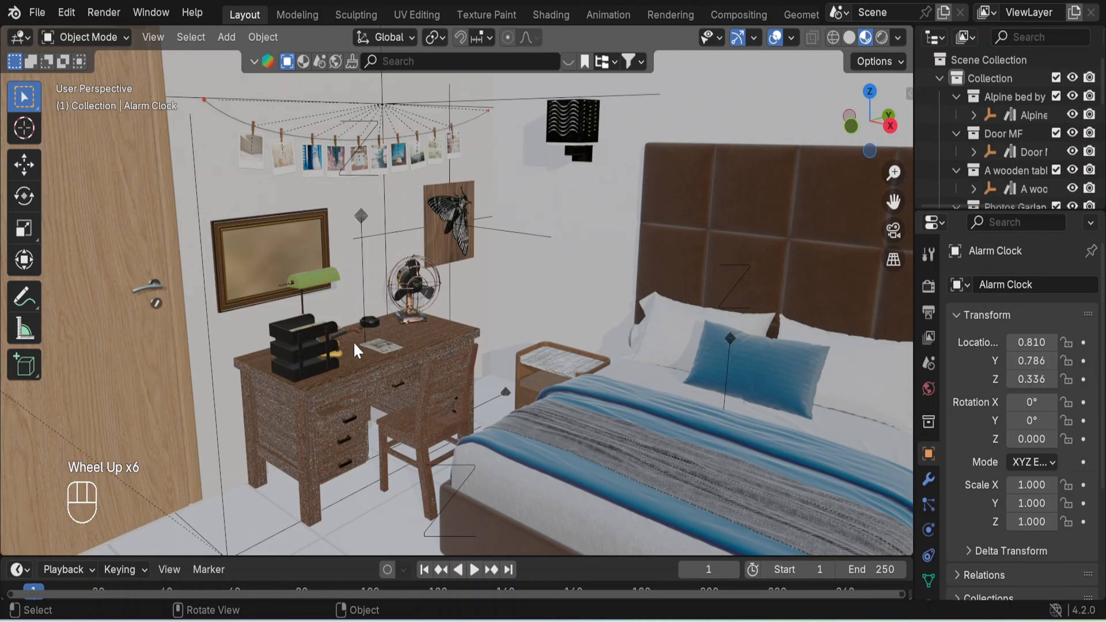
{"action": "scroll", "coordinate": [346, 348], "scroll_direction": "up", "scroll_amount": 5}
{"action": "scroll", "coordinate": [344, 348], "scroll_direction": "up", "scroll_amount": 2}
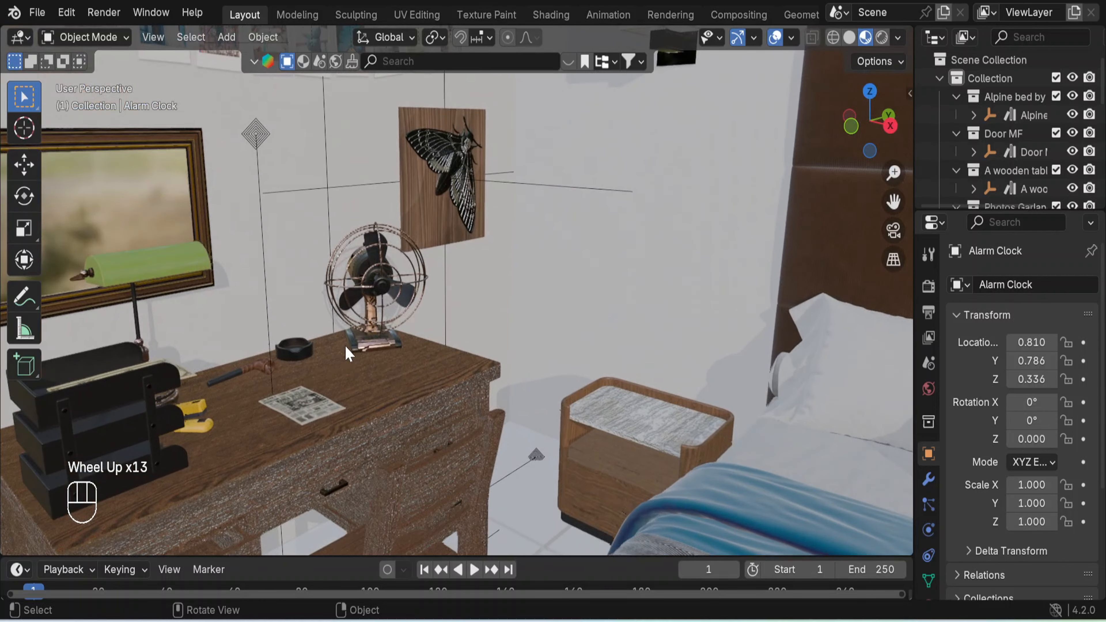
{"action": "scroll", "coordinate": [244, 385], "scroll_direction": "up", "scroll_amount": 3}
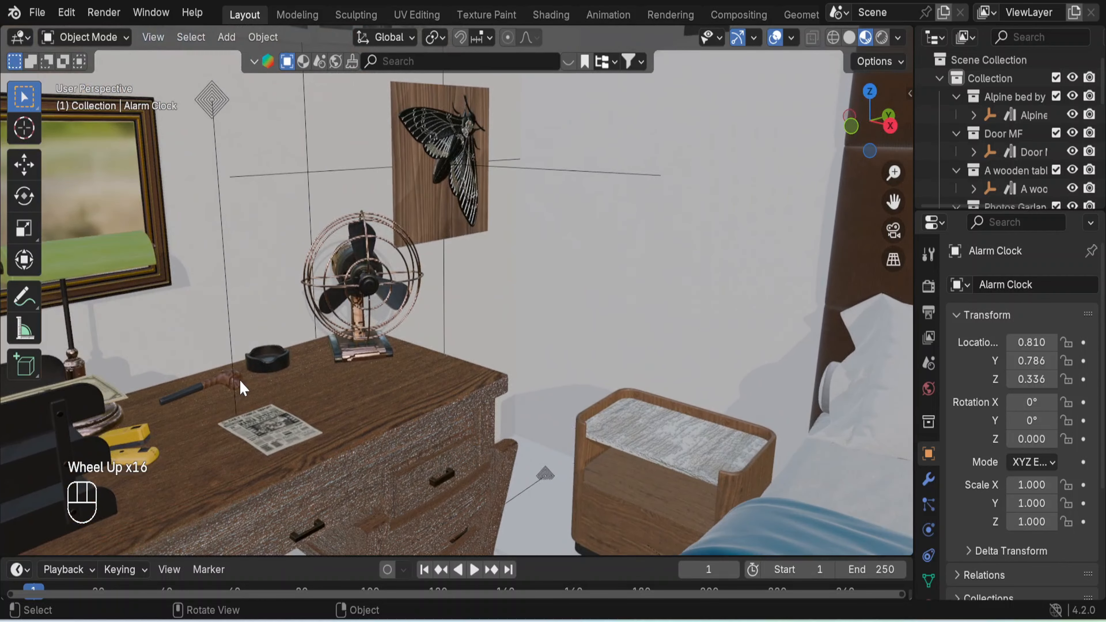
{"action": "scroll", "coordinate": [245, 383], "scroll_direction": "down", "scroll_amount": 9}
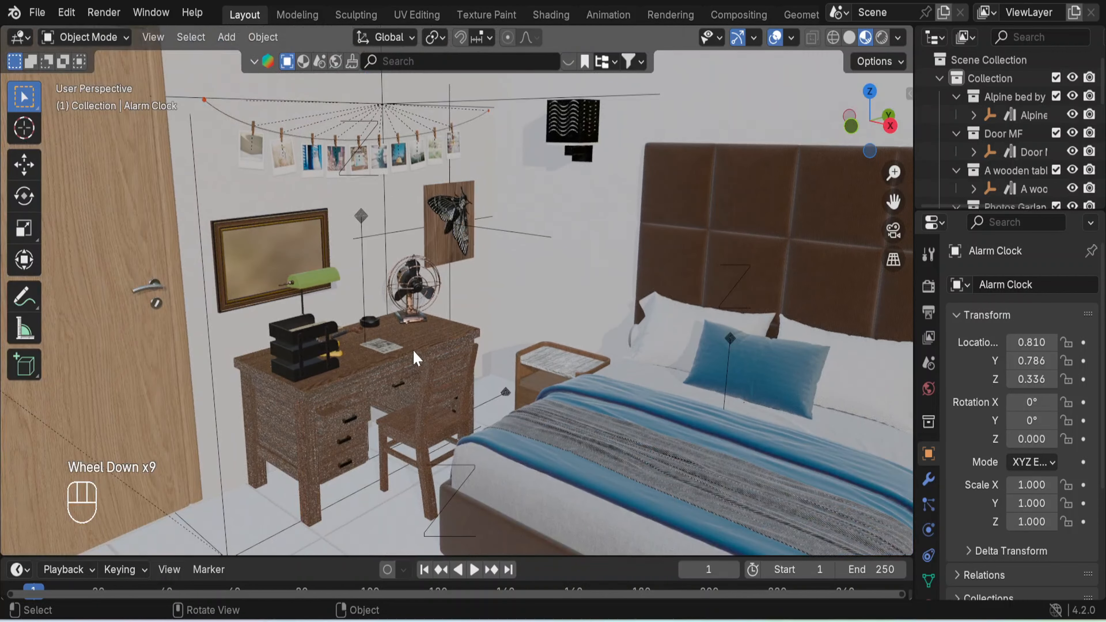
{"action": "middle_click_drag", "start_coordinate": [416, 357], "coordinate": [404, 381]}
{"action": "scroll", "coordinate": [436, 307], "scroll_direction": "up", "scroll_amount": 2}
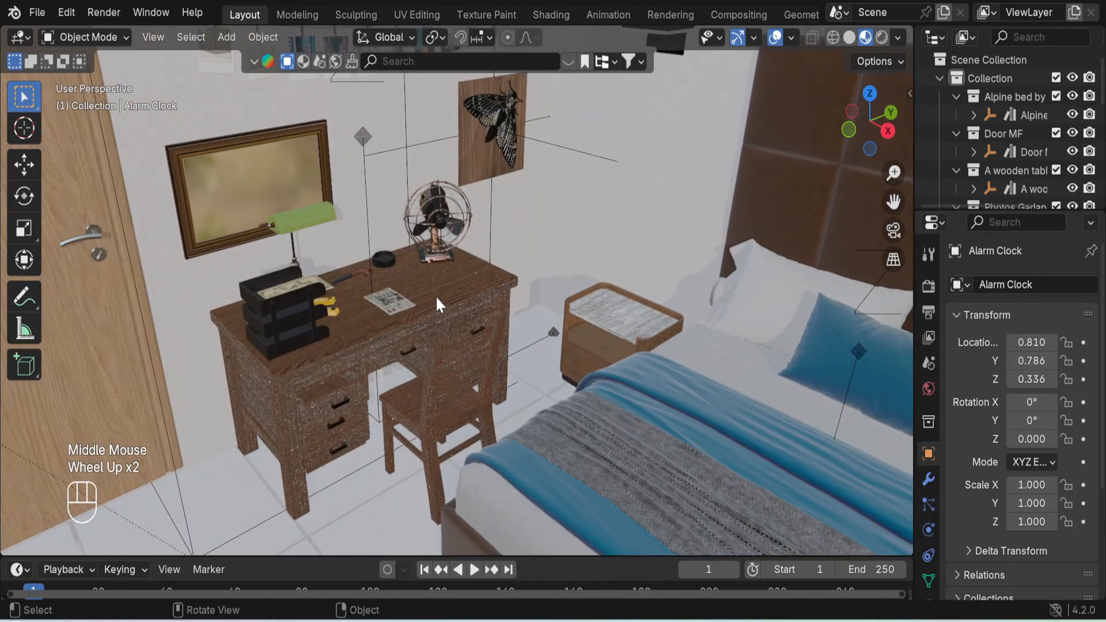
Search the asset library for "book", place the stack topped by the orange Hobbit book on the desk, and close the results.
{"action": "left_click", "coordinate": [426, 70]}
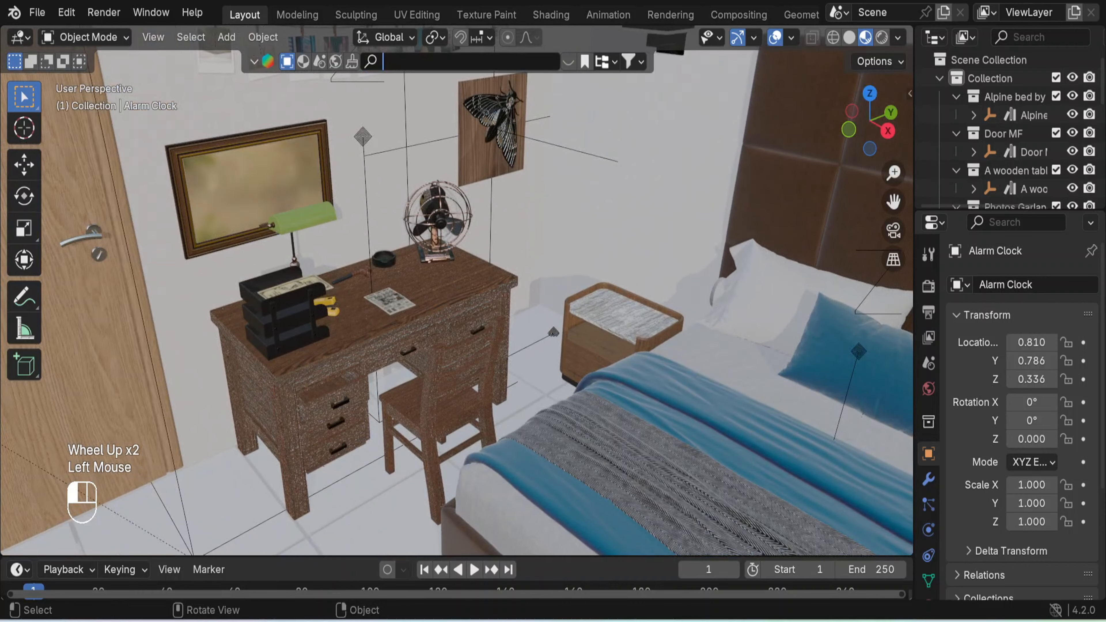
{"action": "type", "text": "bbo"}
{"action": "key", "text": "BackSpace"}
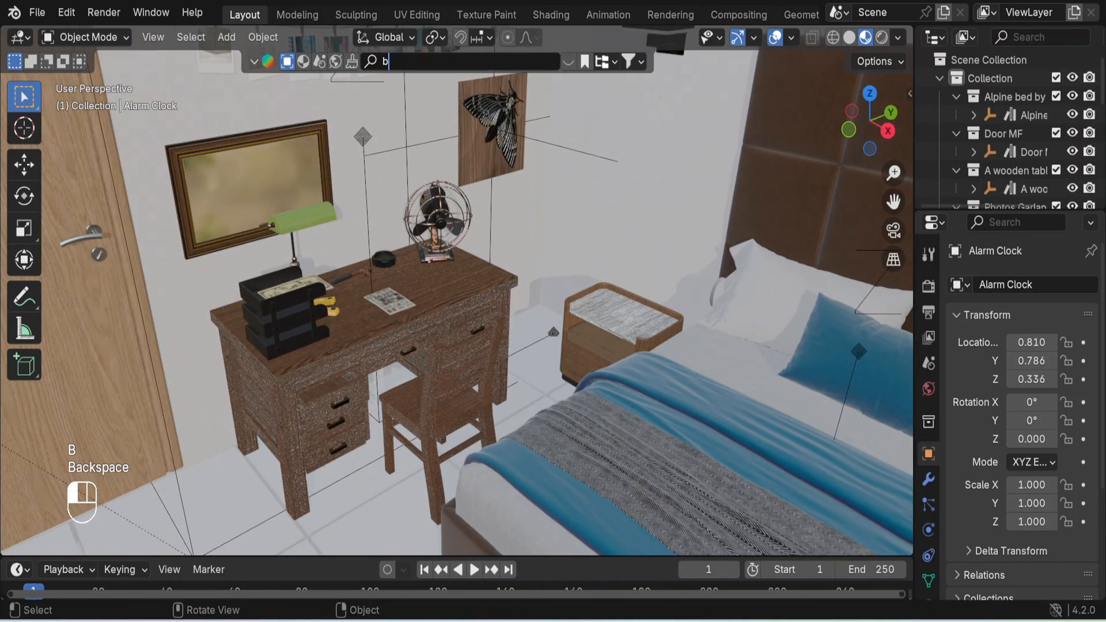
{"action": "type", "text": "ook"}
{"action": "key", "text": "Return"}
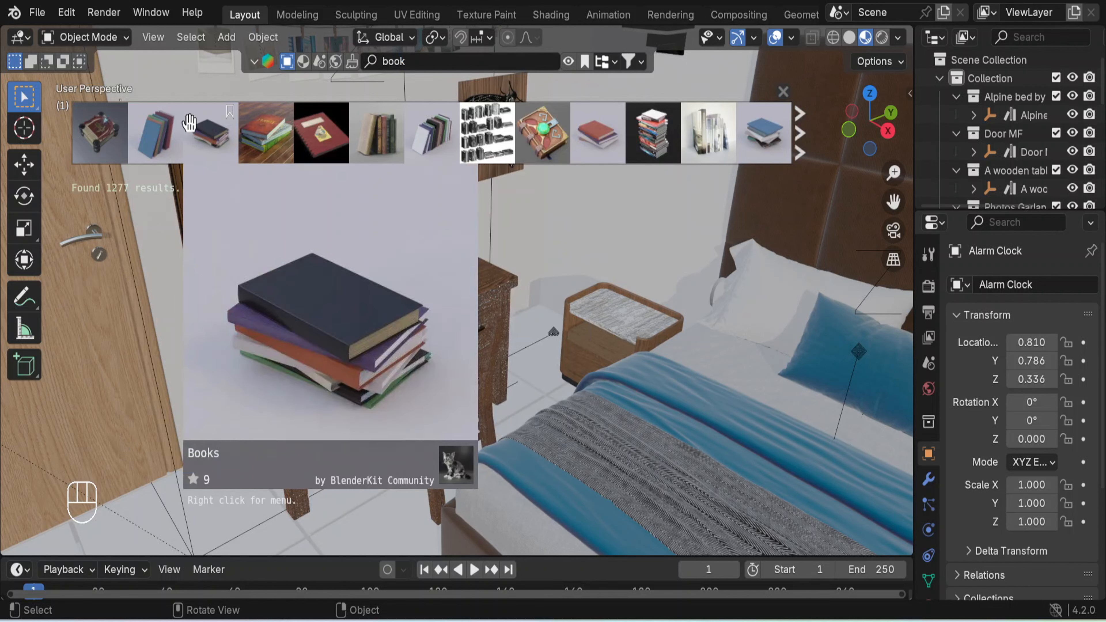
{"action": "mouse_move", "coordinate": [269, 128]}
{"action": "left_click_drag", "start_coordinate": [271, 129], "coordinate": [444, 310]}
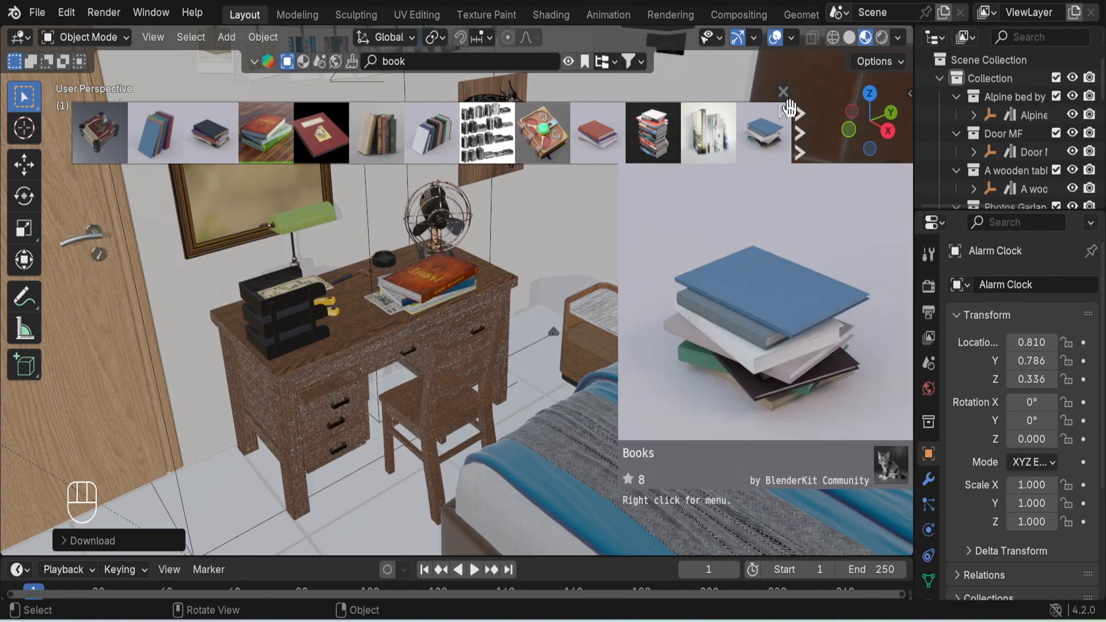
{"action": "left_click", "coordinate": [783, 92]}
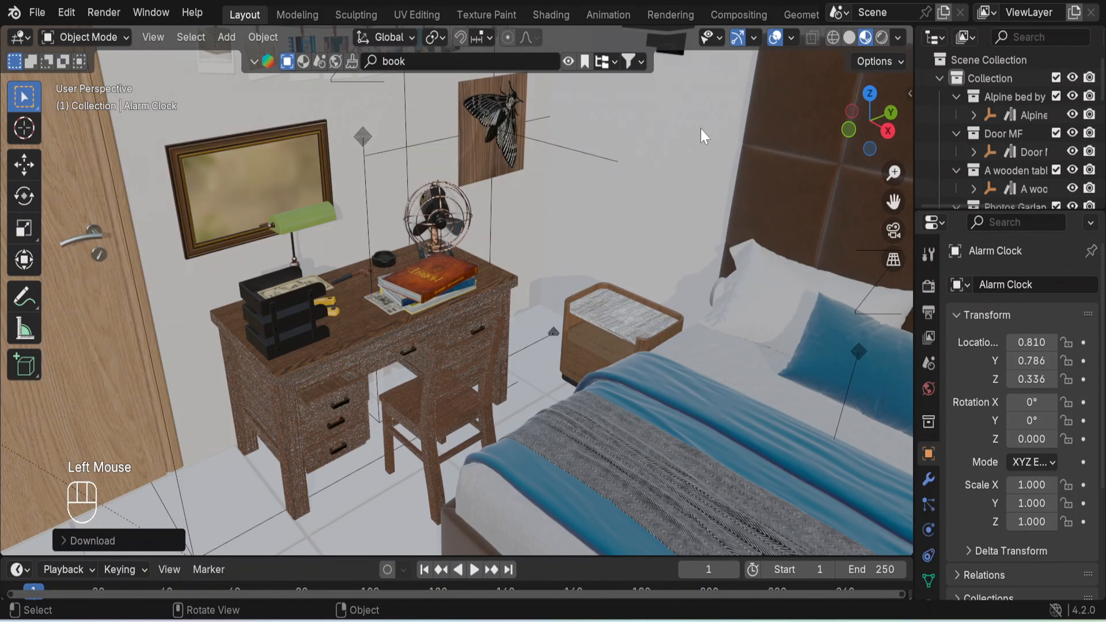
Scale the whole book stack on the desk to about 0.633 and move it along Y to about 0.299 m.
{"action": "left_click", "coordinate": [455, 274]}
{"action": "left_click", "coordinate": [475, 293], "text": "shift"}
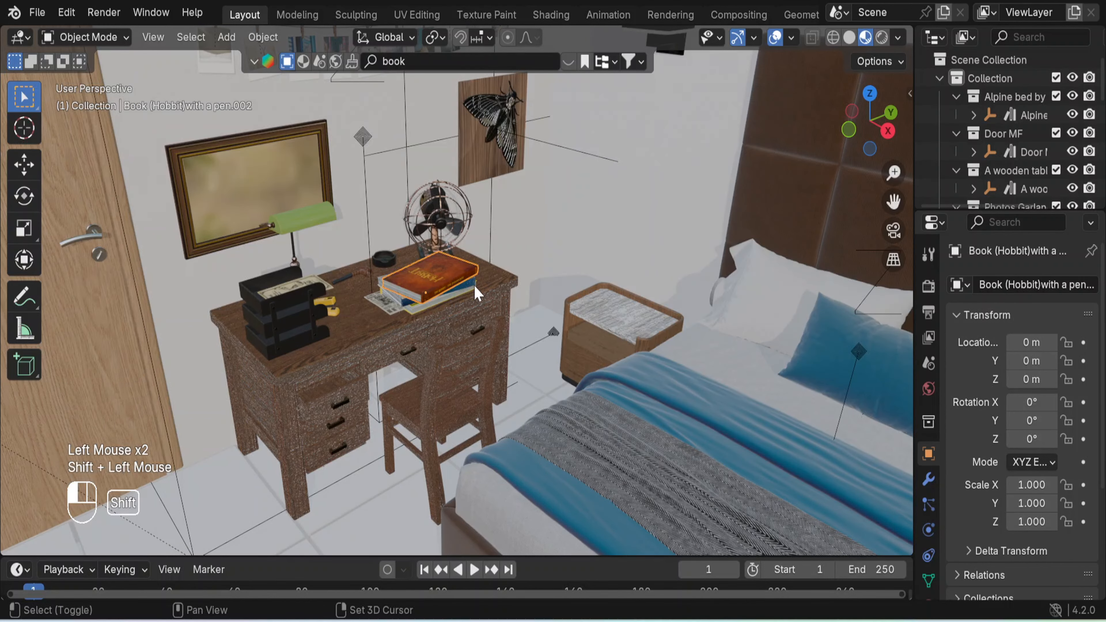
{"action": "left_click", "coordinate": [418, 316], "text": "shift"}
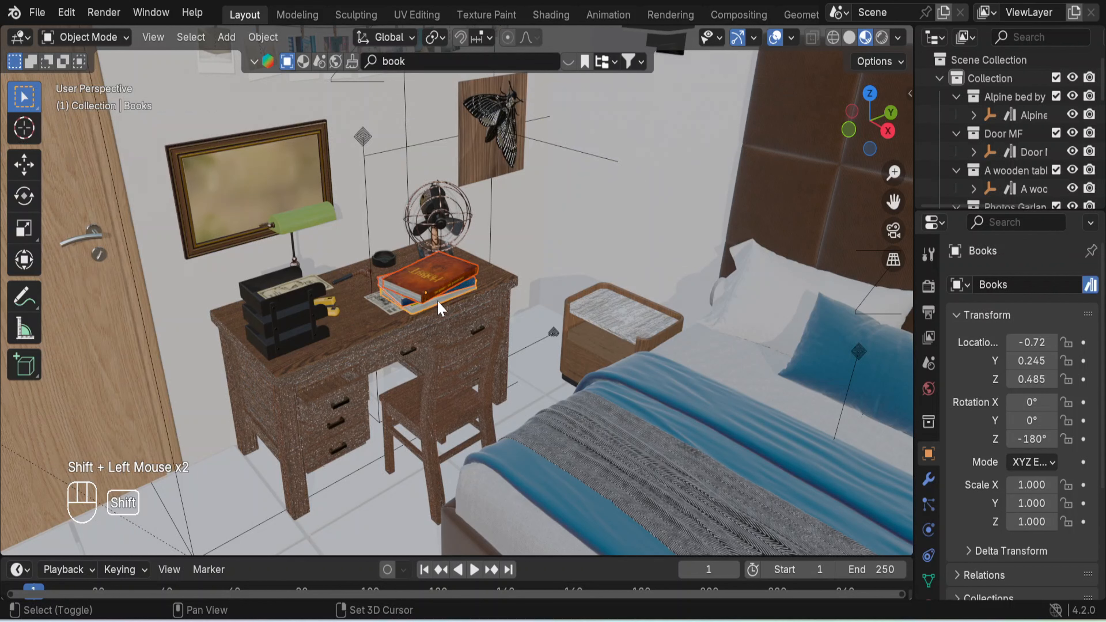
{"action": "key", "text": "s"}
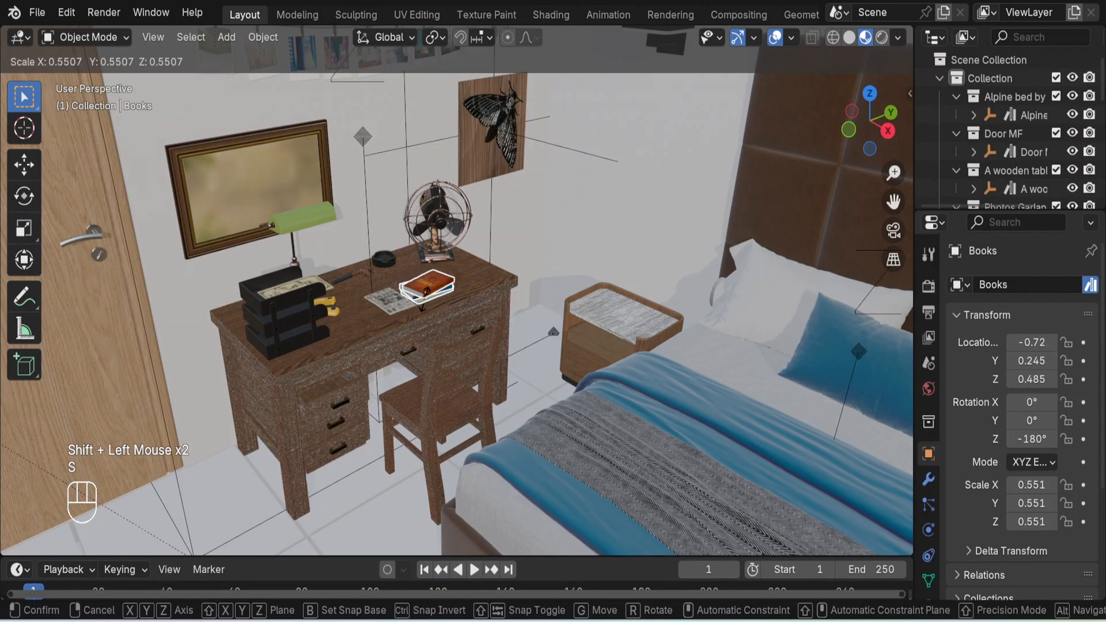
{"action": "left_click", "coordinate": [437, 307]}
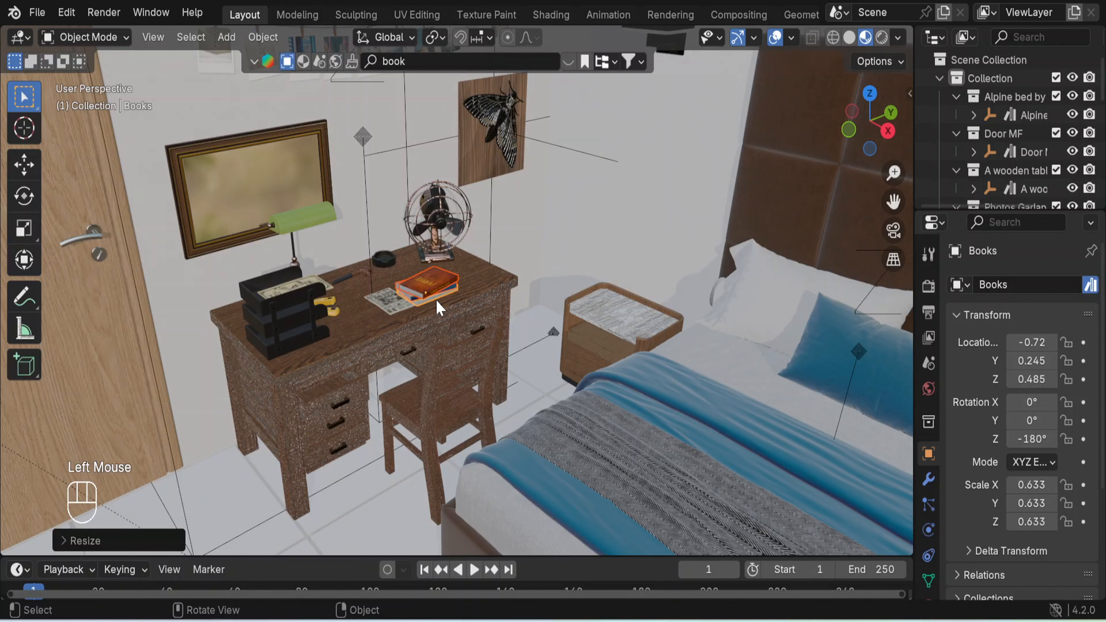
{"action": "key", "text": "g"}
{"action": "key", "text": "y"}
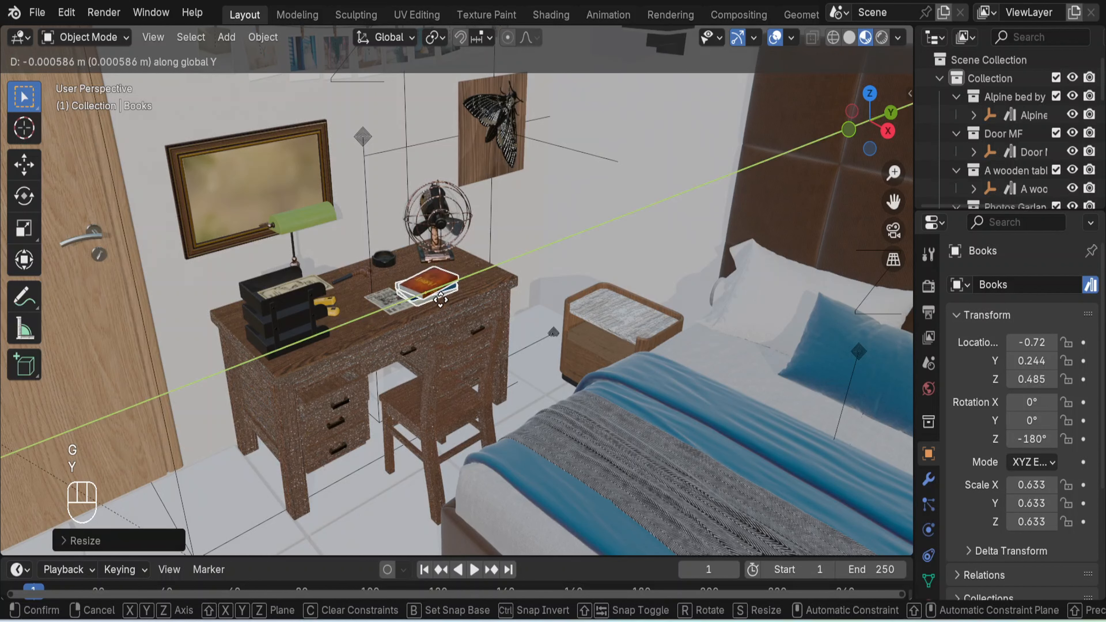
{"action": "left_click", "coordinate": [453, 303]}
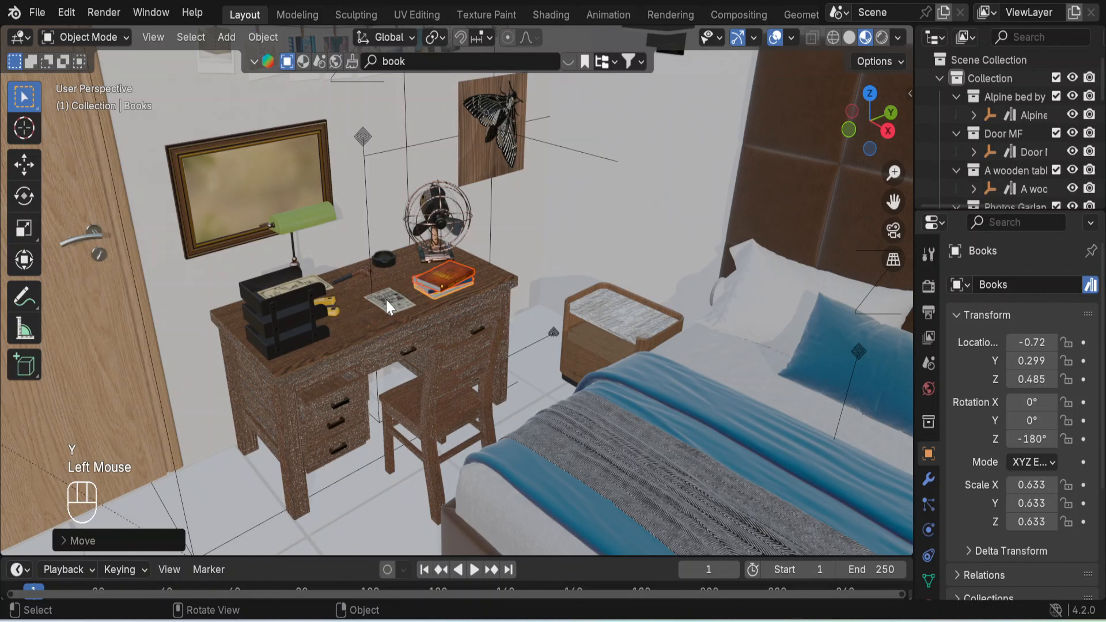
Search the asset library for "laptop", place the silver Lenovo laptop on the desk, and close the results.
{"action": "double_click", "coordinate": [404, 61]}
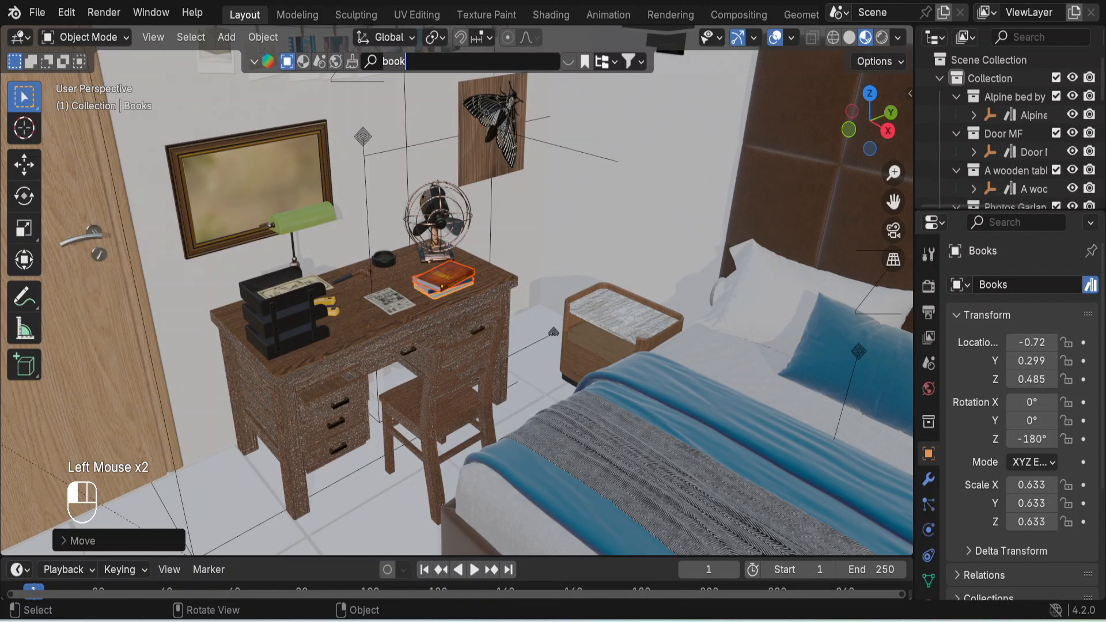
{"action": "key", "text": "BackSpace"}
{"action": "key", "text": "BackSpace"}
{"action": "key", "text": "BackSpace"}
{"action": "key", "text": "BackSpace"}
{"action": "type", "text": "laptop"}
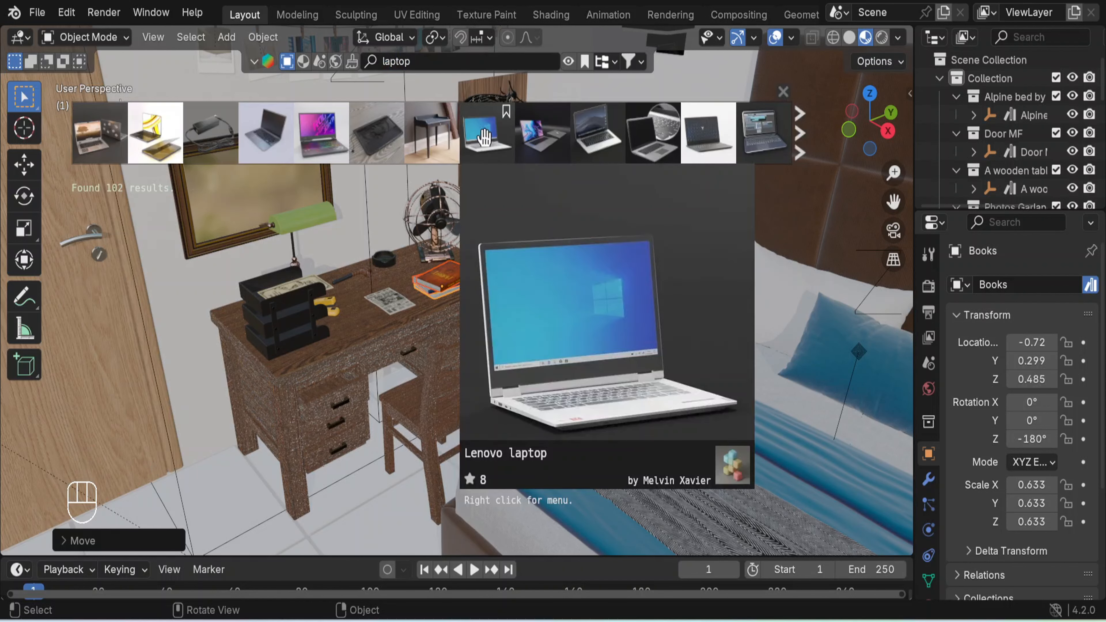
{"action": "left_click_drag", "start_coordinate": [483, 146], "coordinate": [412, 379]}
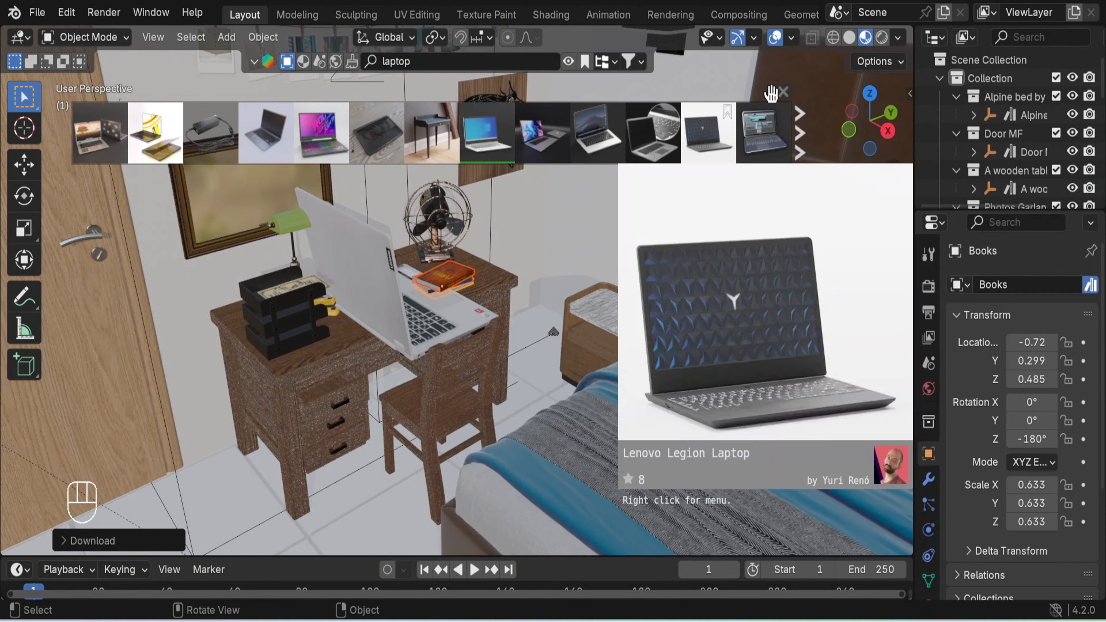
{"action": "left_click", "coordinate": [783, 91]}
Scale the Lenovo laptop down uniformly to suit the size of the desk.
{"action": "left_click", "coordinate": [385, 279]}
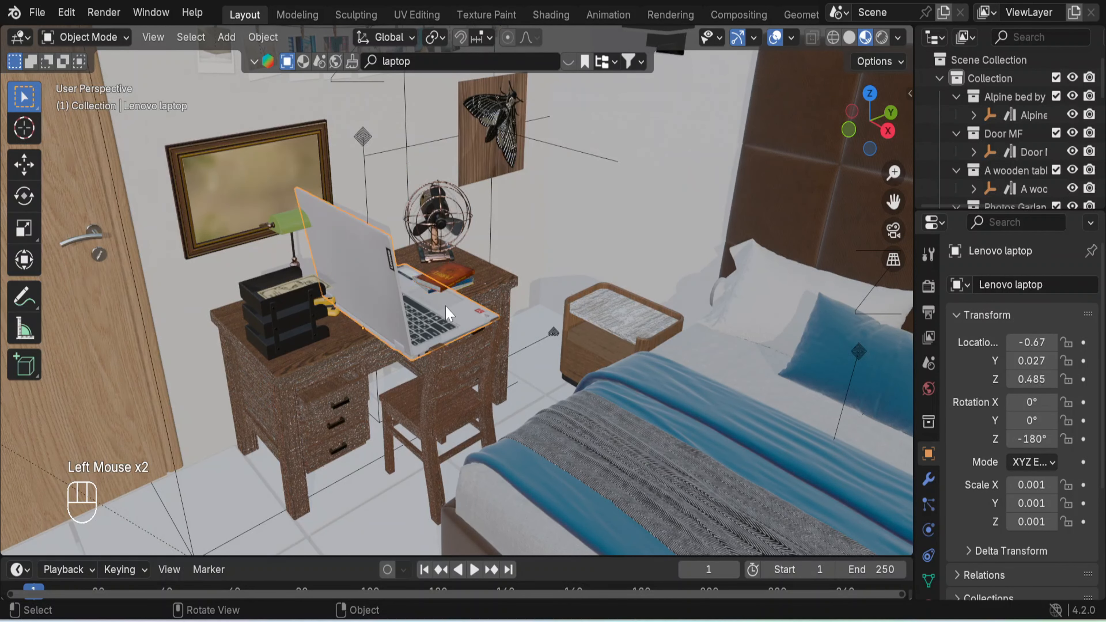
{"action": "key", "text": "s"}
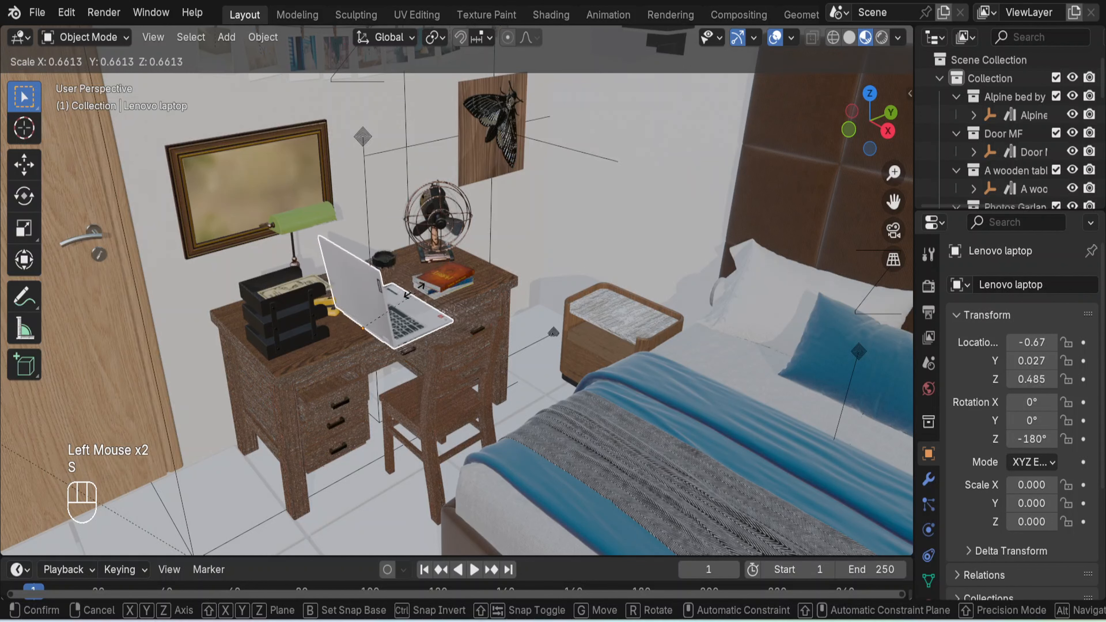
{"action": "left_click", "coordinate": [412, 299]}
Rotate the laptop about the Z axis by 90° three times so its screen faces the chair.
{"action": "key", "text": "r"}
{"action": "key", "text": "z"}
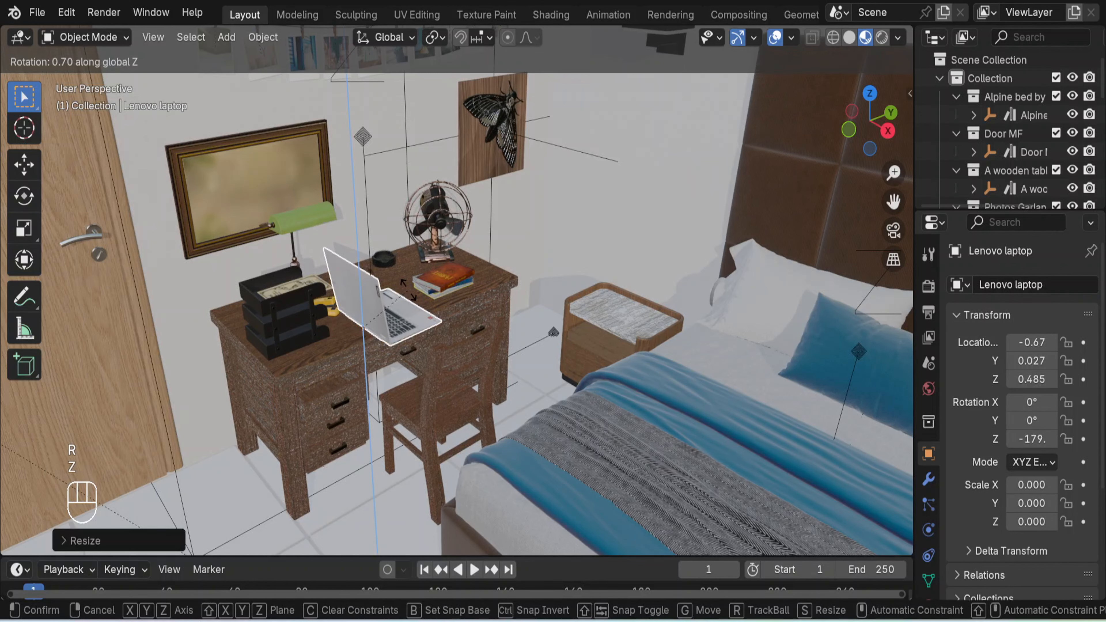
{"action": "key", "text": "KP_9"}
{"action": "key", "text": "KP_0"}
{"action": "key", "text": "Return"}
{"action": "key", "text": "r"}
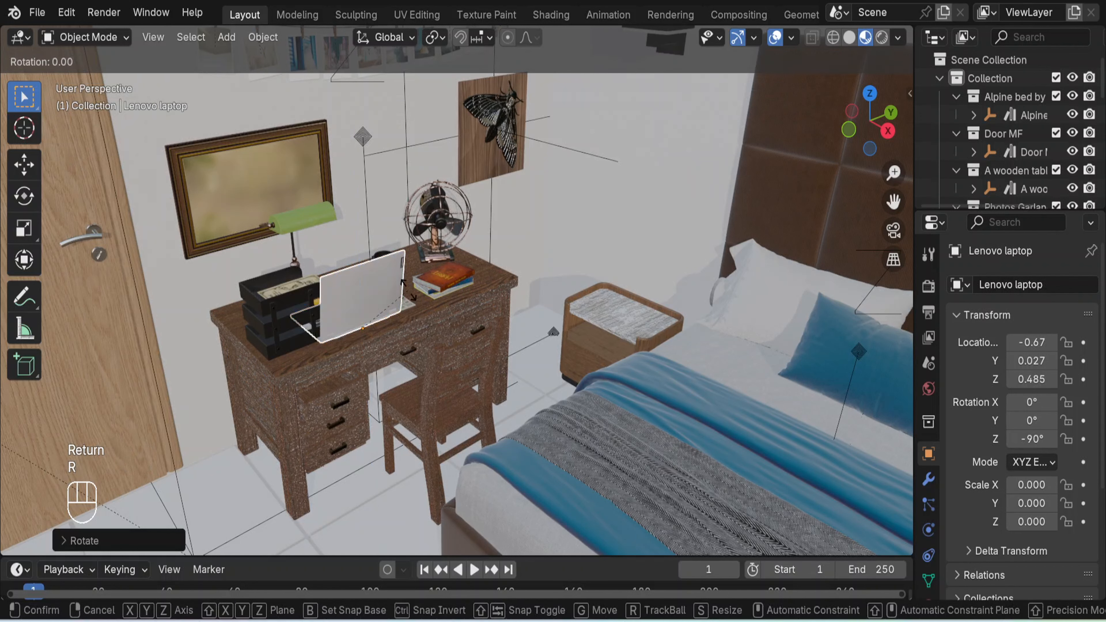
{"action": "key", "text": "z"}
{"action": "key", "text": "KP_9"}
{"action": "key", "text": "KP_0"}
{"action": "key", "text": "Return"}
{"action": "key", "text": "r"}
{"action": "key", "text": "z"}
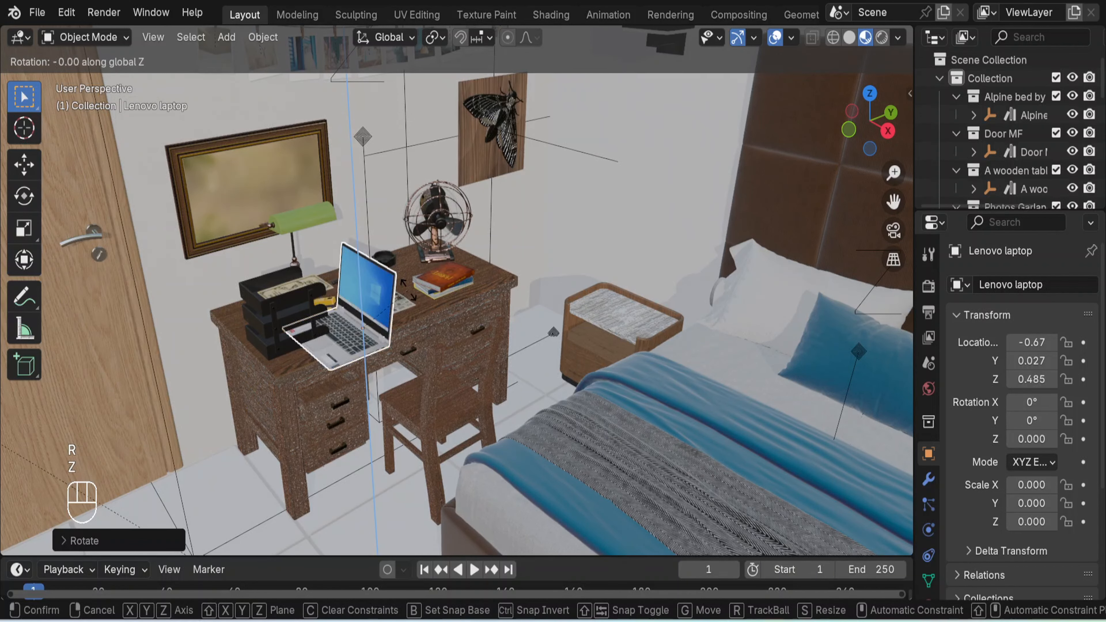
{"action": "key", "text": "KP_9"}
{"action": "key", "text": "KP_0"}
{"action": "key", "text": "Return"}
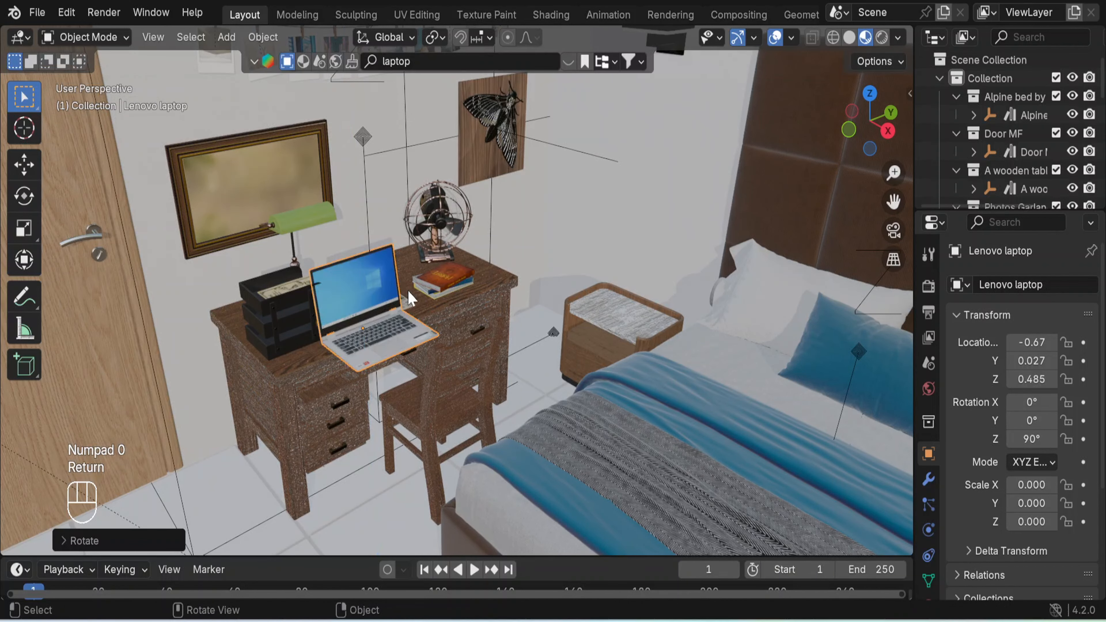
Move the laptop on the desk along Y and X to about X -0.76 m and Y 0.109 m.
{"action": "key", "text": "g"}
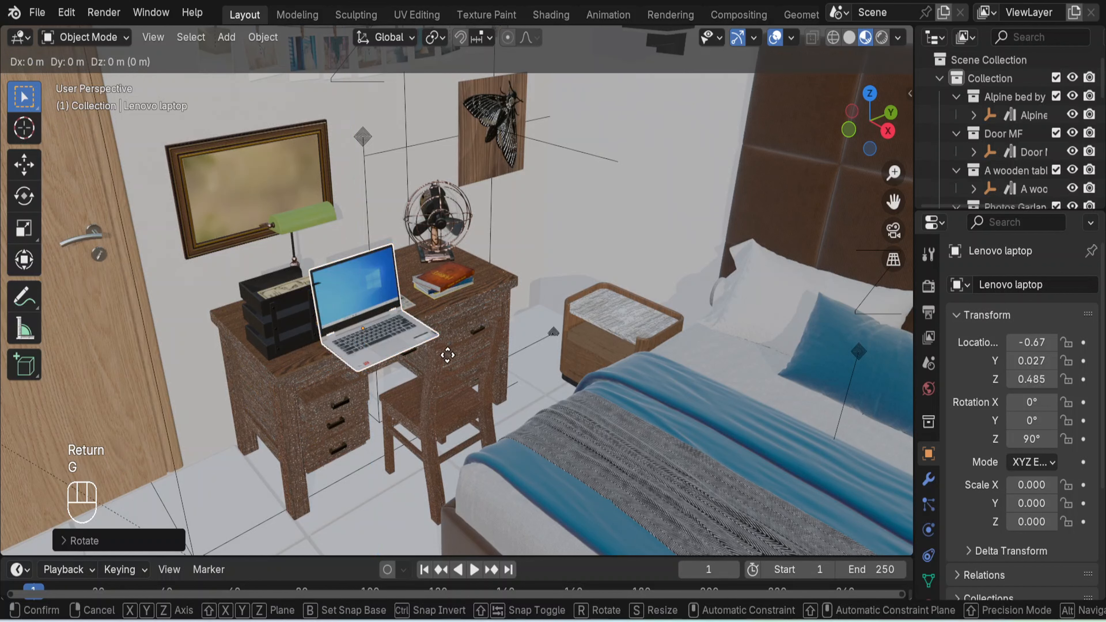
{"action": "key", "text": "y"}
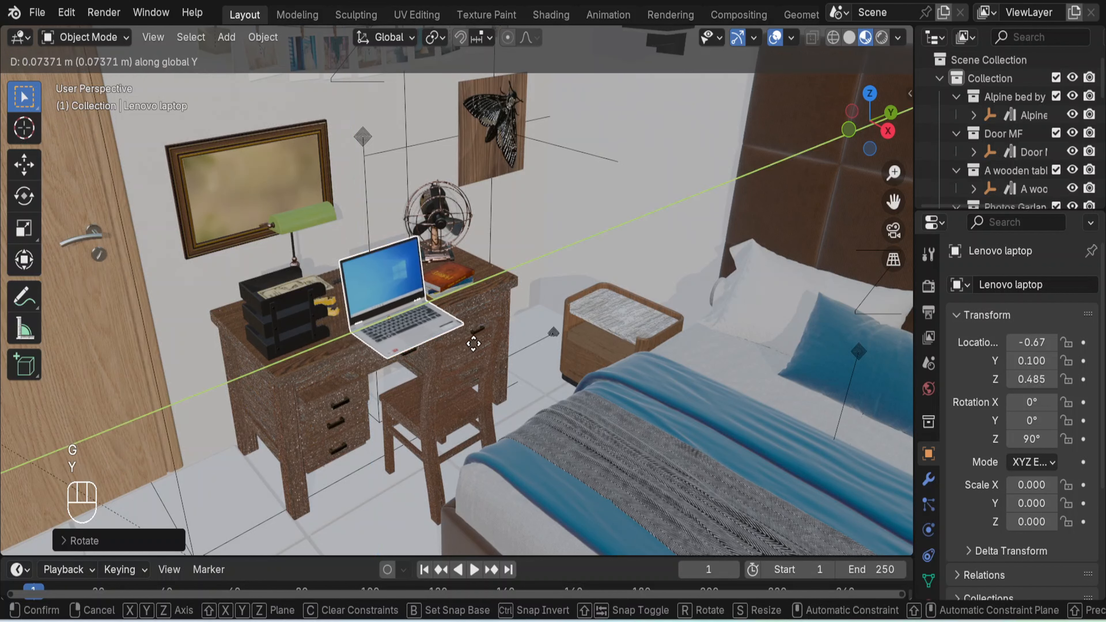
{"action": "left_click", "coordinate": [463, 383]}
{"action": "key", "text": "g"}
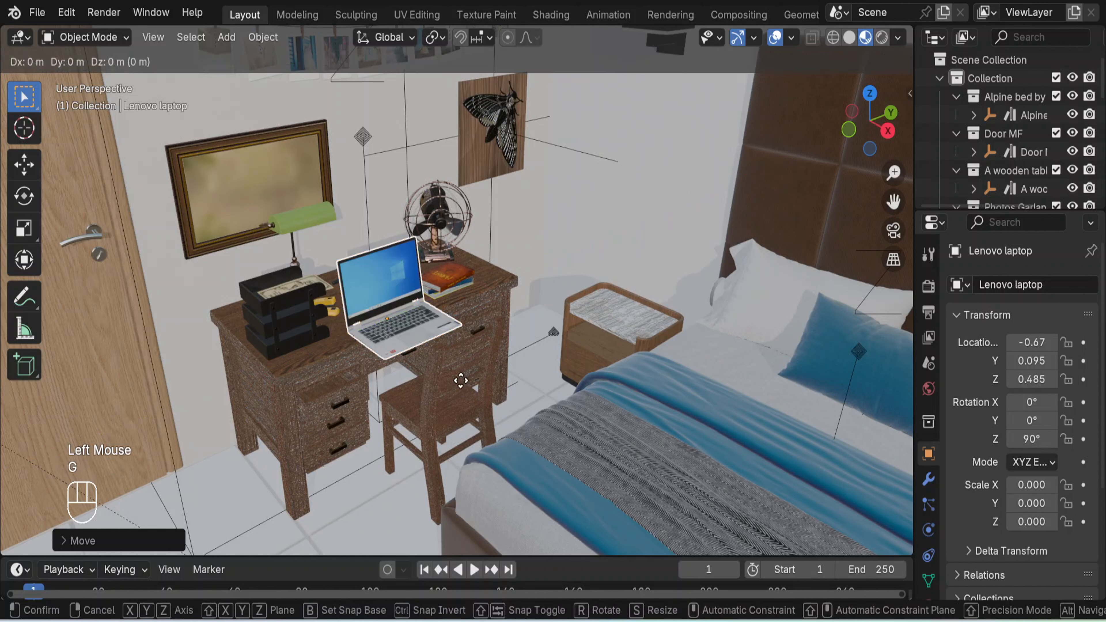
{"action": "key", "text": "x"}
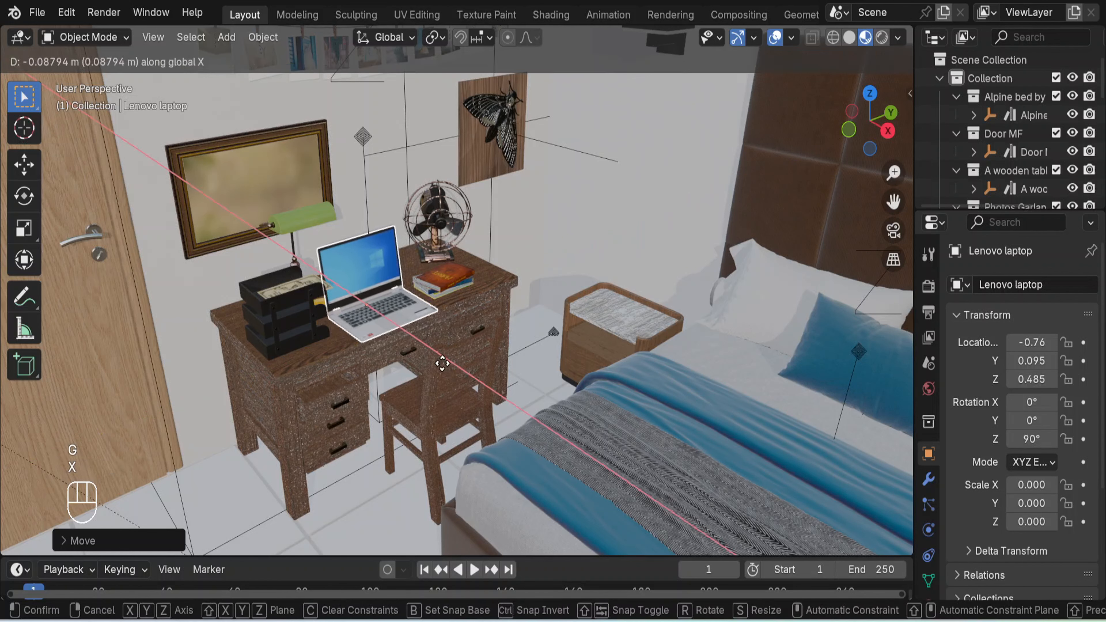
{"action": "left_click", "coordinate": [444, 368]}
{"action": "key", "text": "g"}
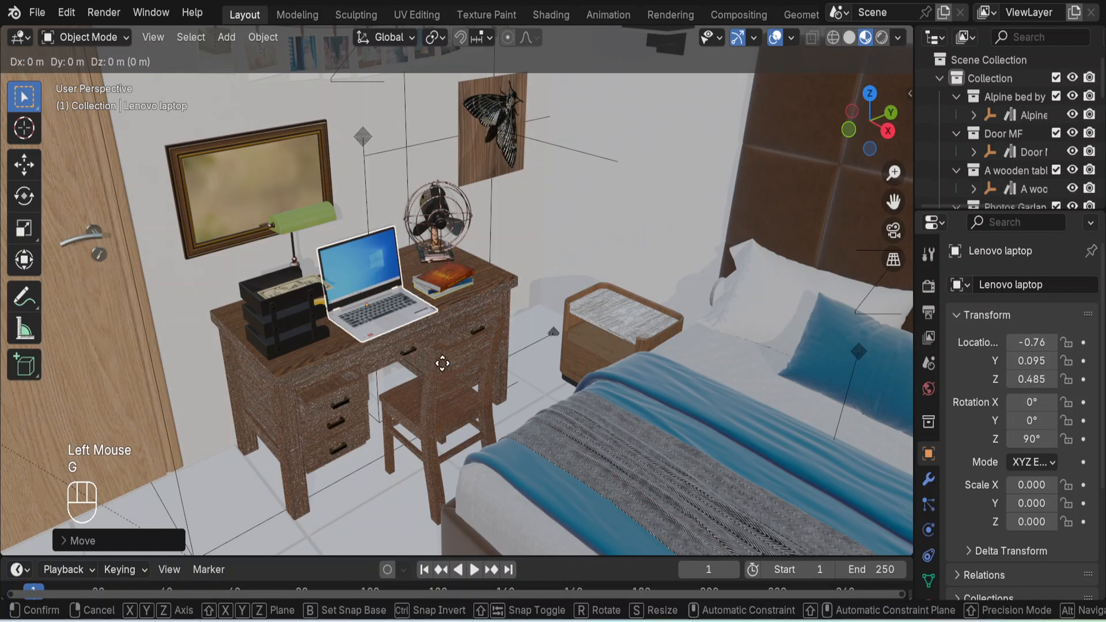
{"action": "key", "text": "y"}
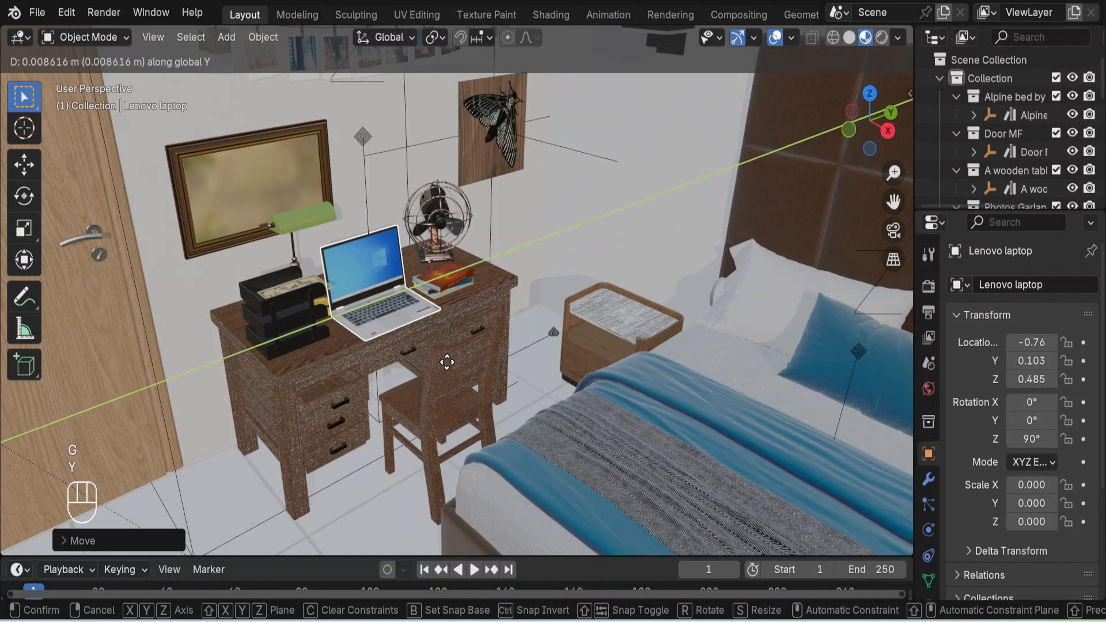
{"action": "left_click", "coordinate": [448, 362]}
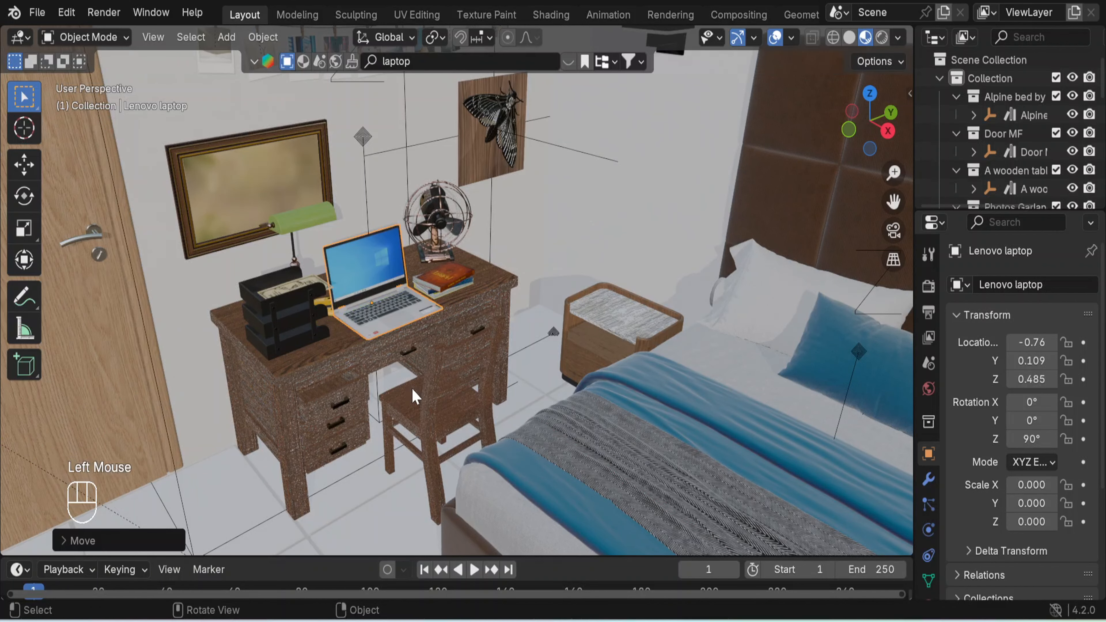
Deselect the laptop and view the whole furnished bedroom.
{"action": "mouse_move", "coordinate": [409, 374]}
{"action": "middle_mouse_down"}
{"action": "mouse_move", "coordinate": [412, 337]}
{"action": "mouse_move", "coordinate": [413, 379]}
{"action": "middle_mouse_up"}
{"action": "left_click", "coordinate": [363, 471]}
{"action": "scroll", "coordinate": [435, 387], "scroll_direction": "down", "scroll_amount": 7}
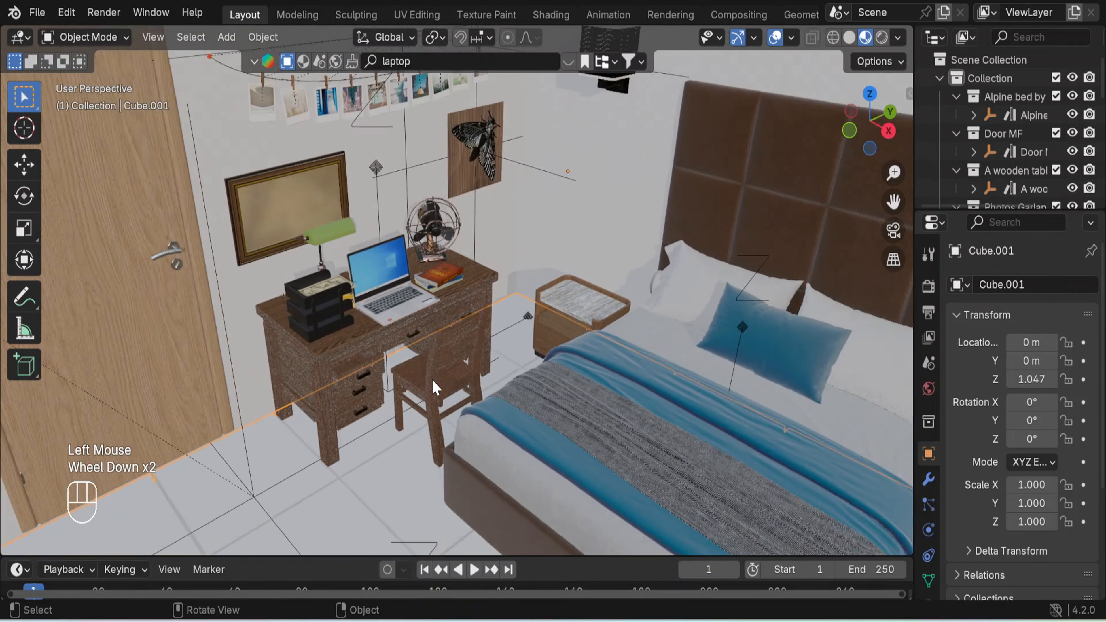
{"action": "left_click", "coordinate": [790, 402]}
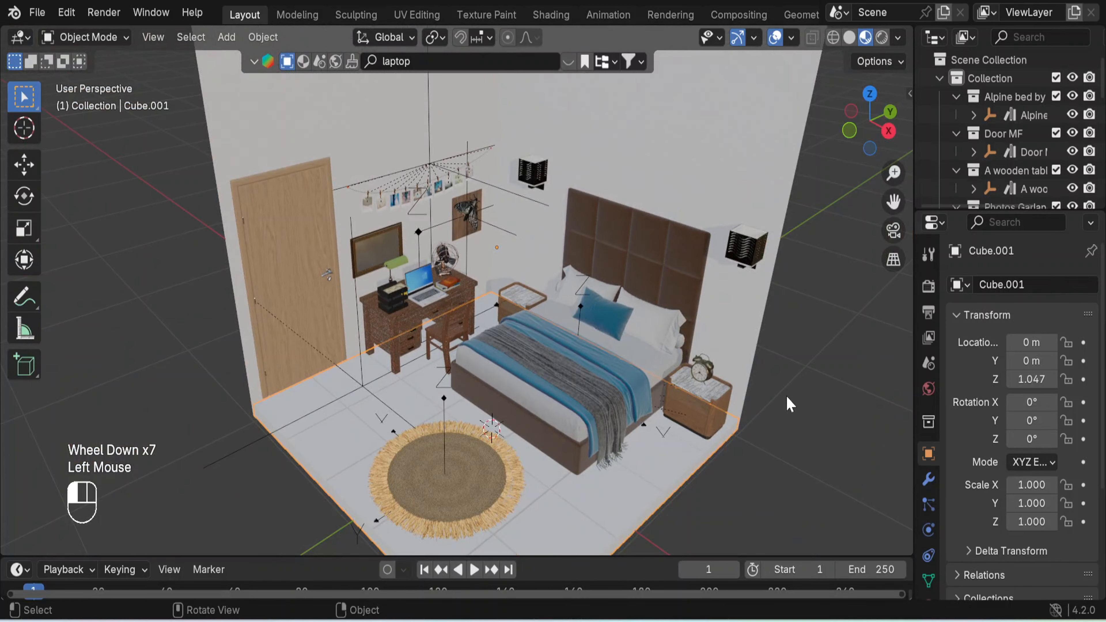
Select the room's walls and search the material library for "wall paper".
{"action": "middle_click_drag", "start_coordinate": [758, 407], "coordinate": [681, 367]}
{"action": "left_click", "coordinate": [365, 128]}
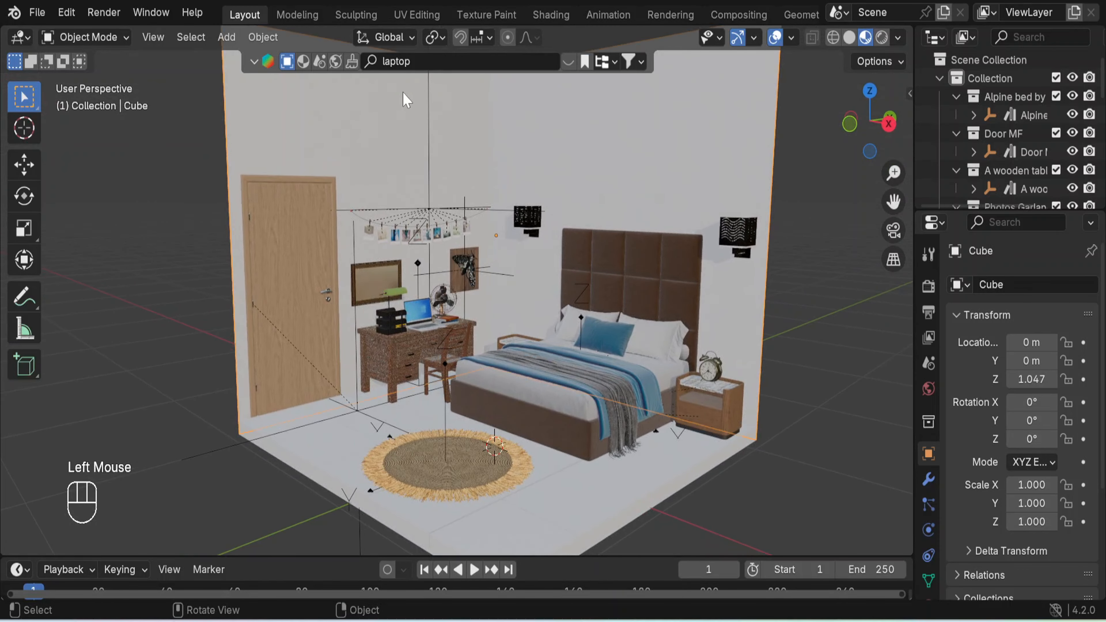
{"action": "left_click", "coordinate": [303, 61]}
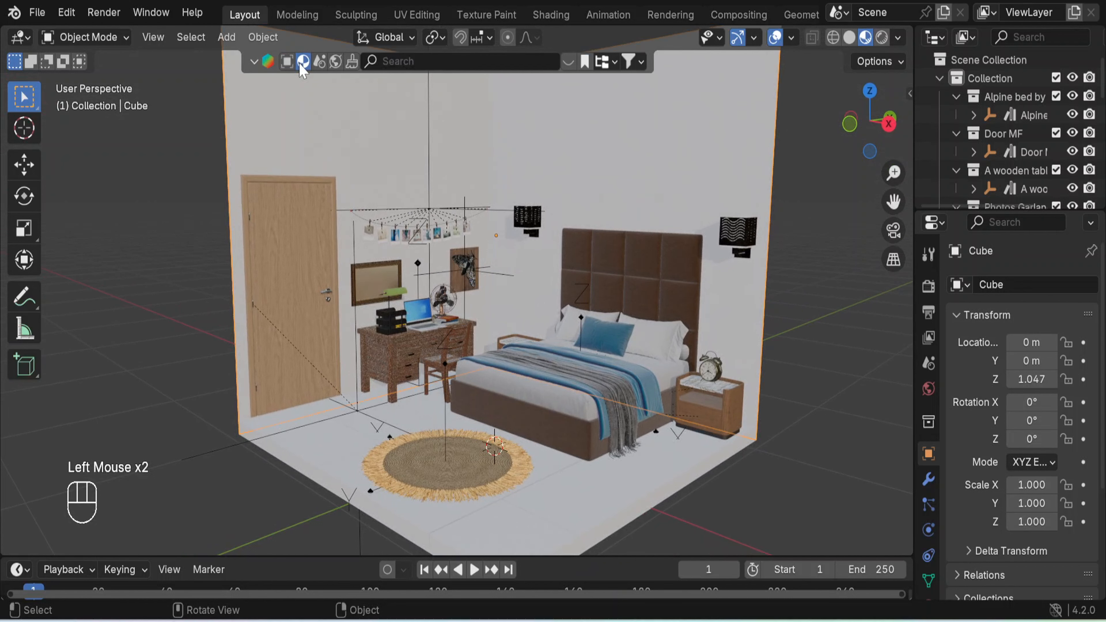
{"action": "left_click", "coordinate": [394, 61]}
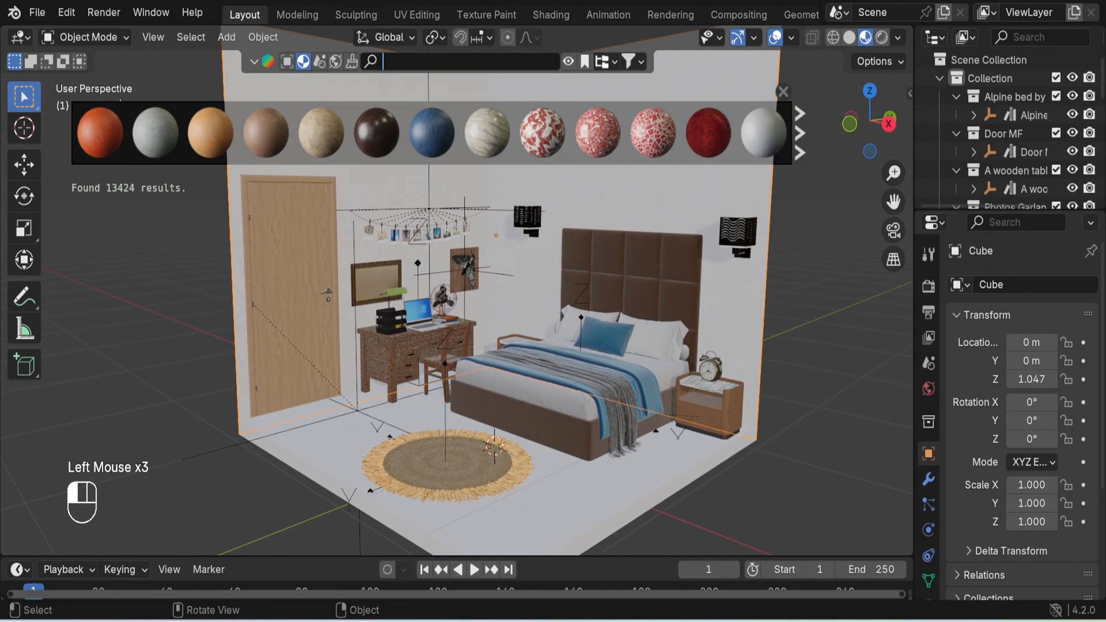
{"action": "type", "text": "wall"}
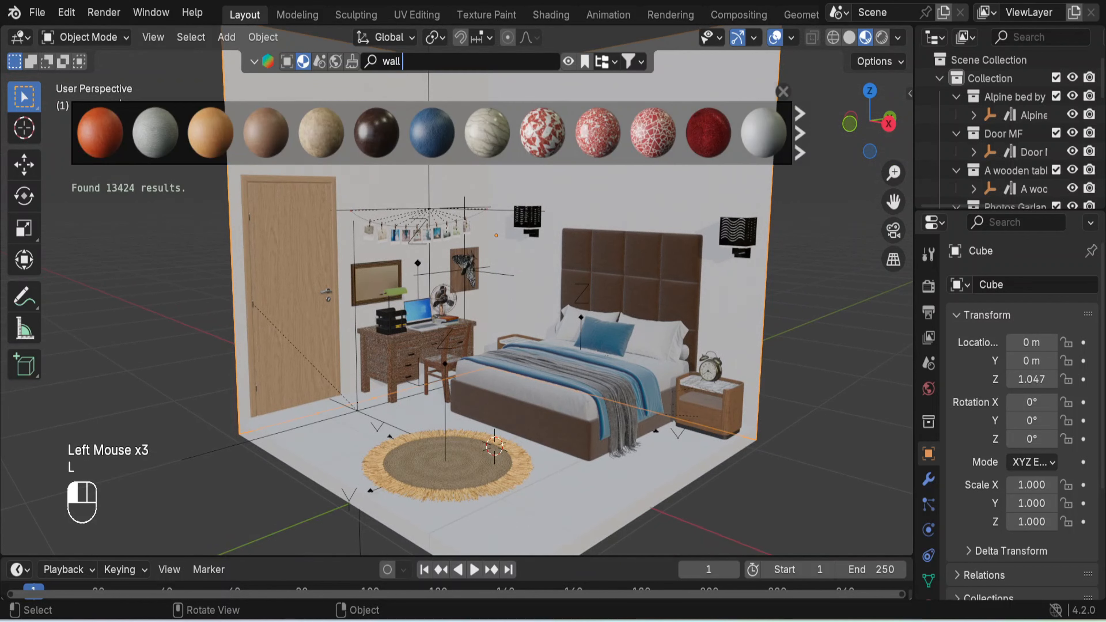
{"action": "key", "text": "BackSpace"}
{"action": "key", "text": "BackSpace"}
{"action": "key", "text": "BackSpace"}
{"action": "key", "text": "BackSpace"}
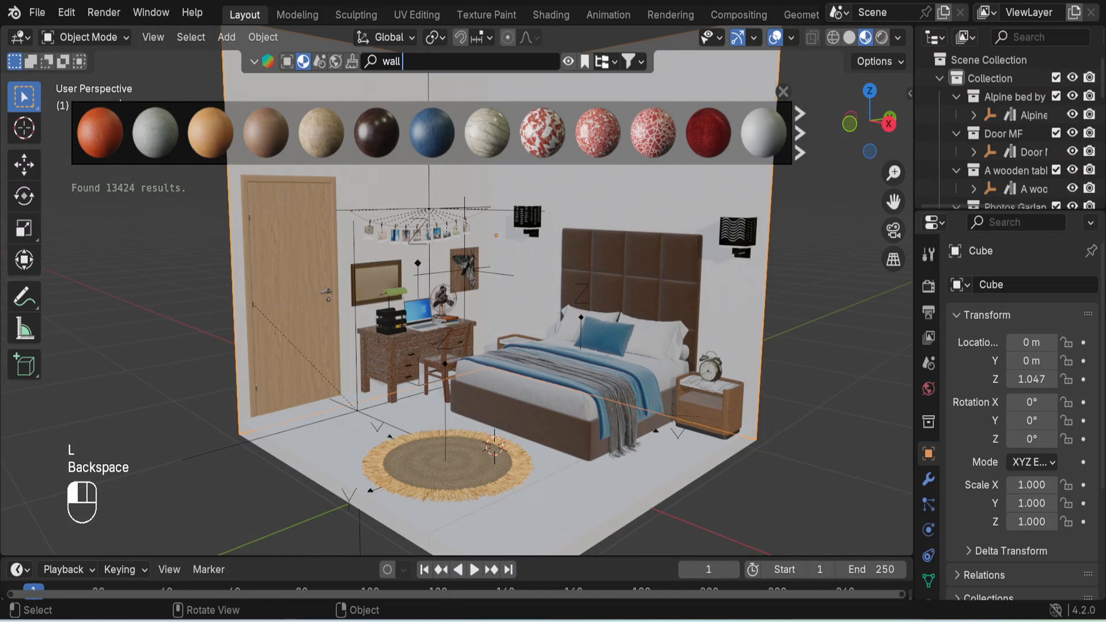
{"action": "type", "text": "paper"}
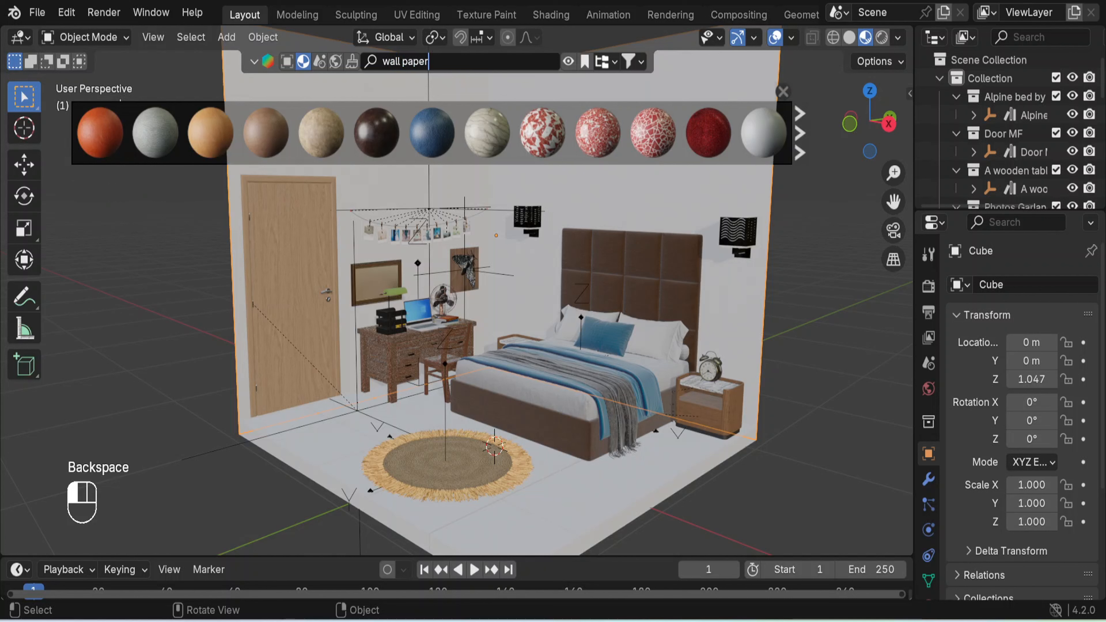
{"action": "key", "text": "Return"}
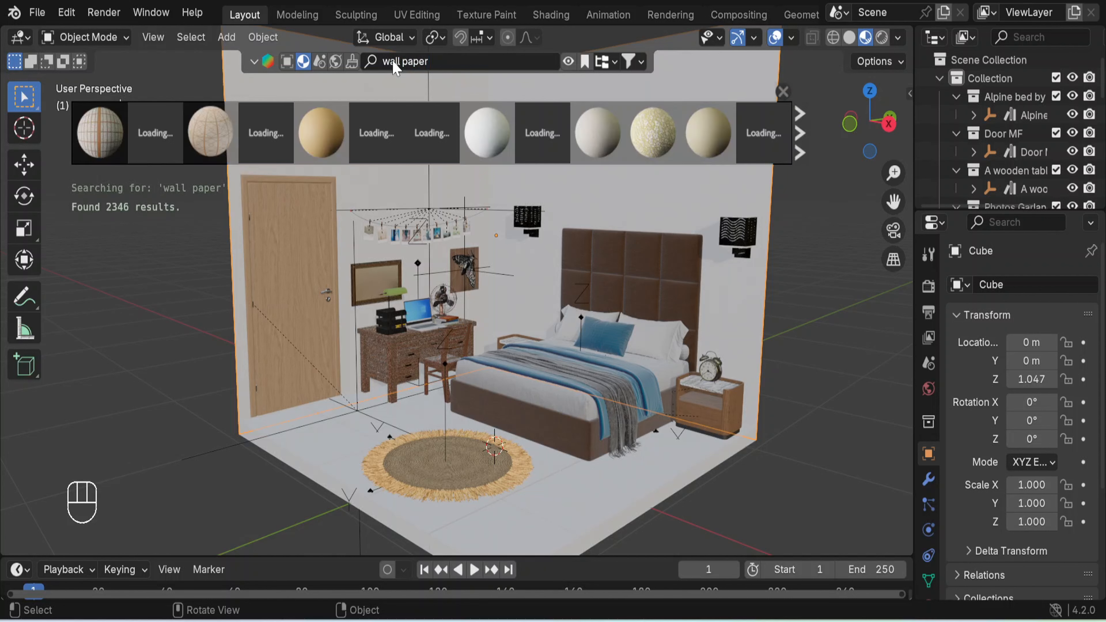
Apply the light beige Paper material from the search results to the walls.
{"action": "mouse_move", "coordinate": [762, 141]}
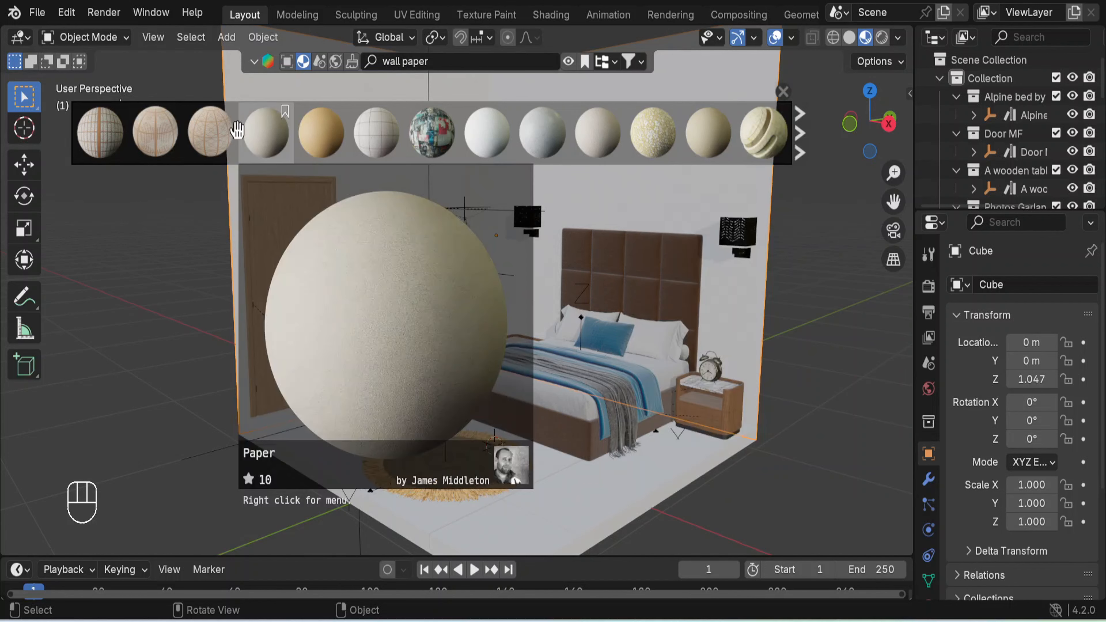
{"action": "mouse_move", "coordinate": [197, 130]}
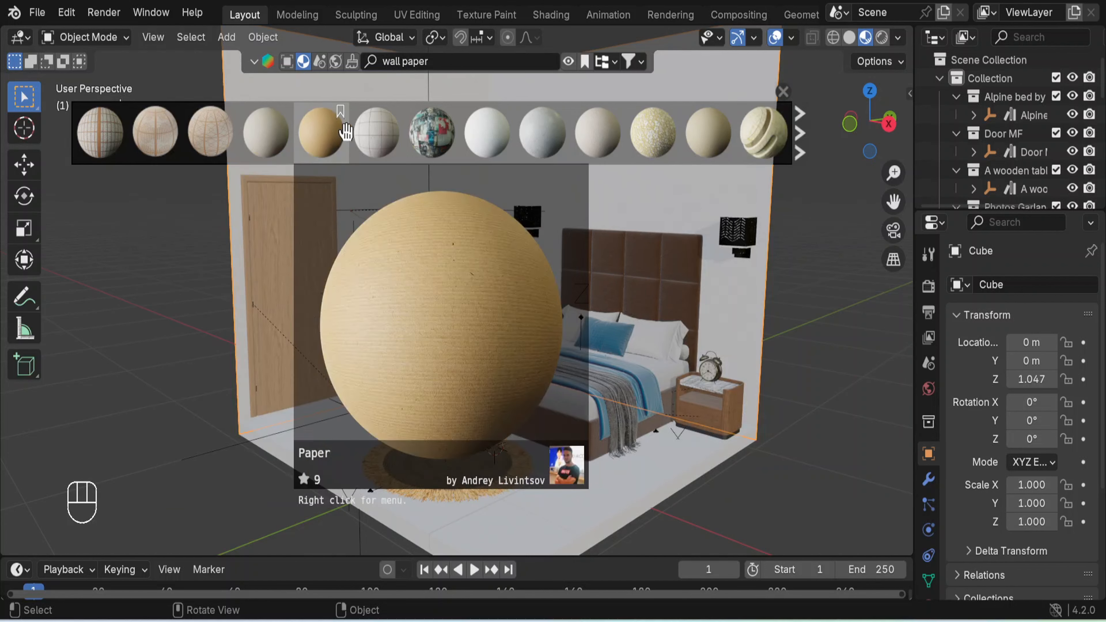
{"action": "mouse_move", "coordinate": [374, 131]}
{"action": "mouse_move", "coordinate": [303, 129]}
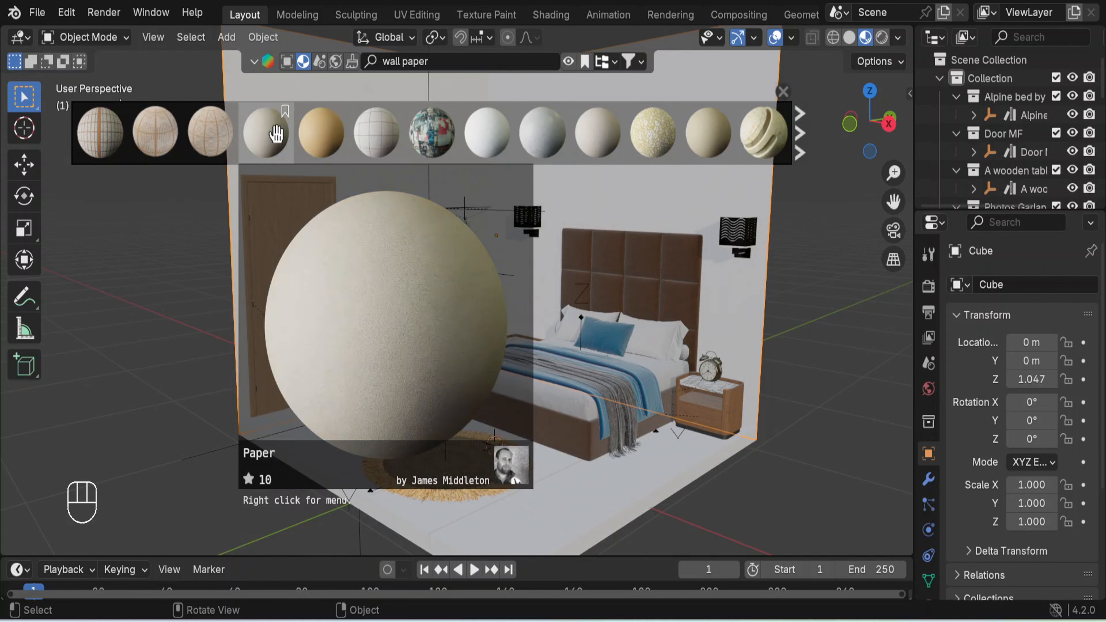
{"action": "left_click_drag", "start_coordinate": [276, 134], "coordinate": [357, 163]}
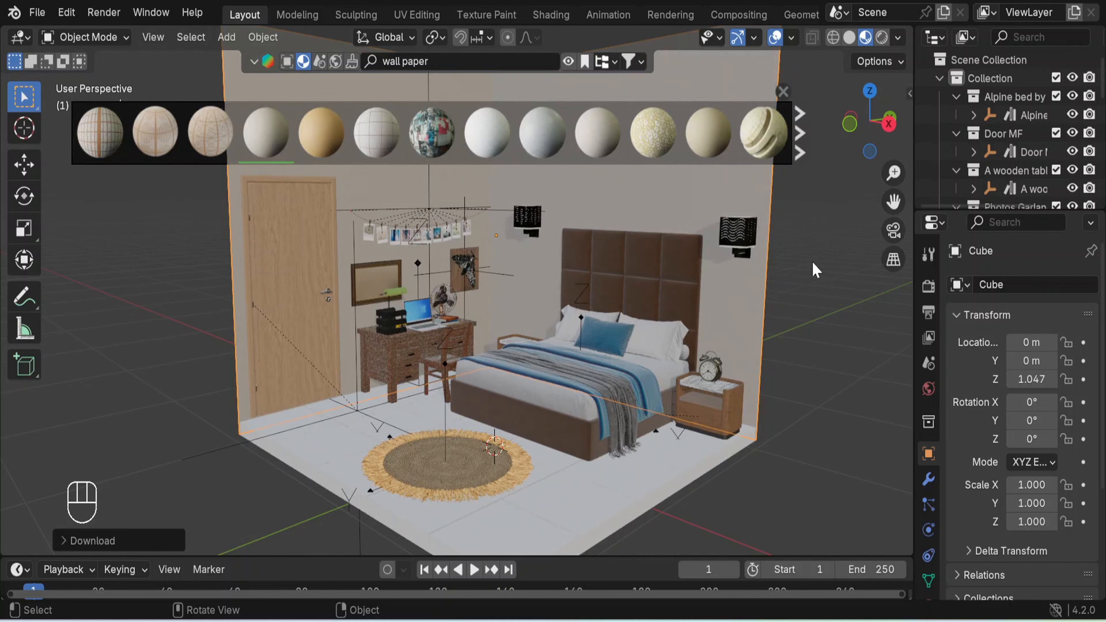
{"action": "left_click", "coordinate": [783, 92]}
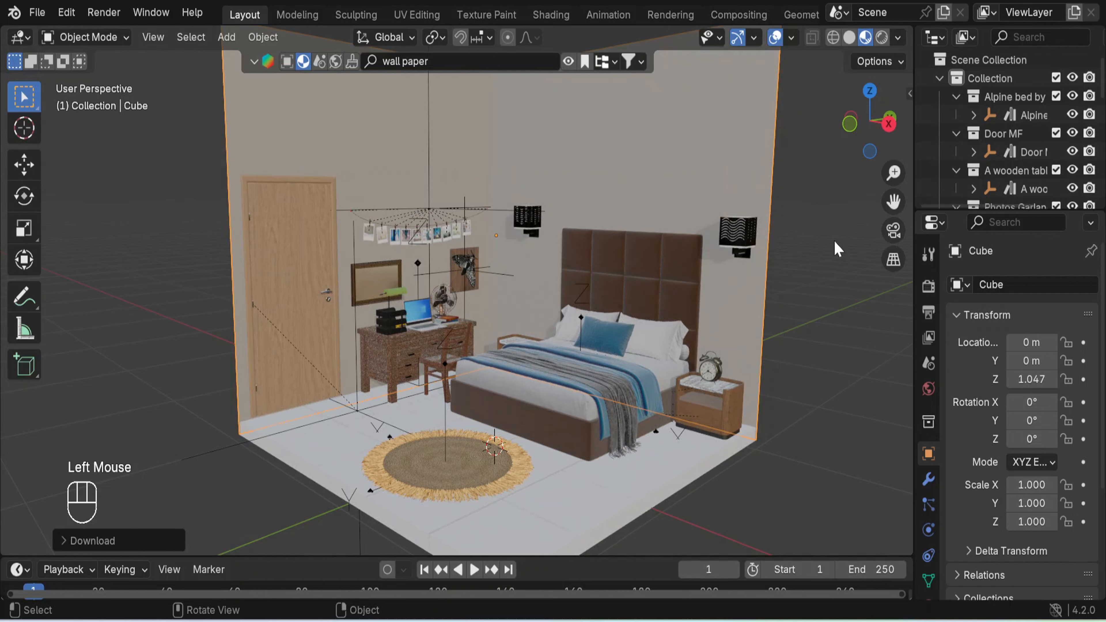
{"action": "left_click", "coordinate": [716, 190]}
{"action": "scroll", "coordinate": [689, 169], "scroll_direction": "down", "scroll_amount": 2}
{"action": "scroll", "coordinate": [618, 165], "scroll_direction": "up", "scroll_amount": 2}
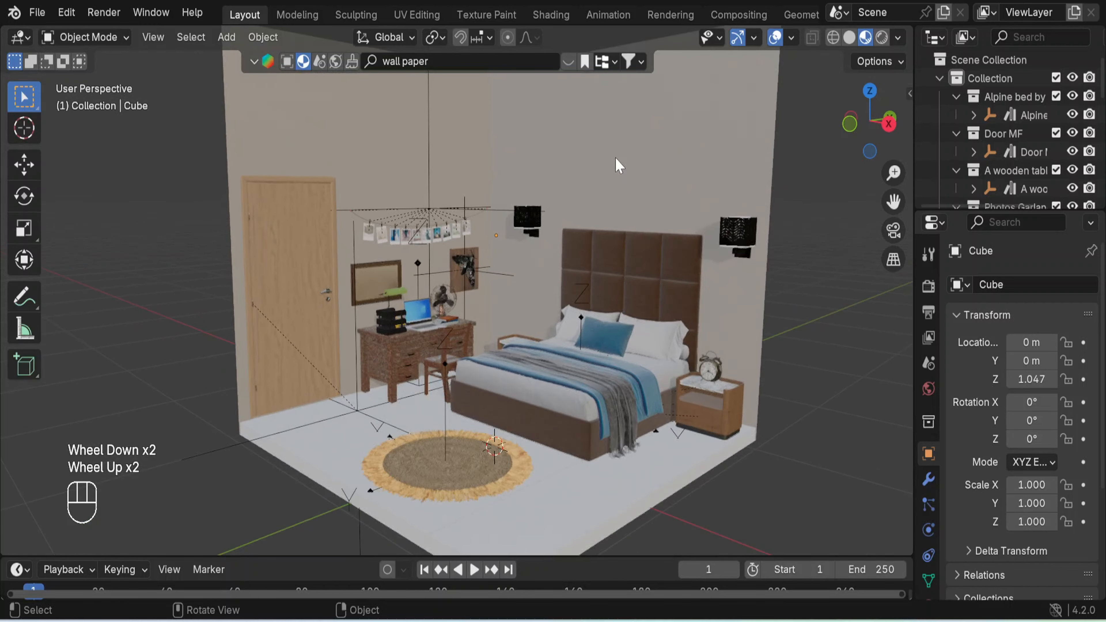
Replace the wall material with the white Paper 14 from the next set of wall paper results.
{"action": "left_click", "coordinate": [570, 61]}
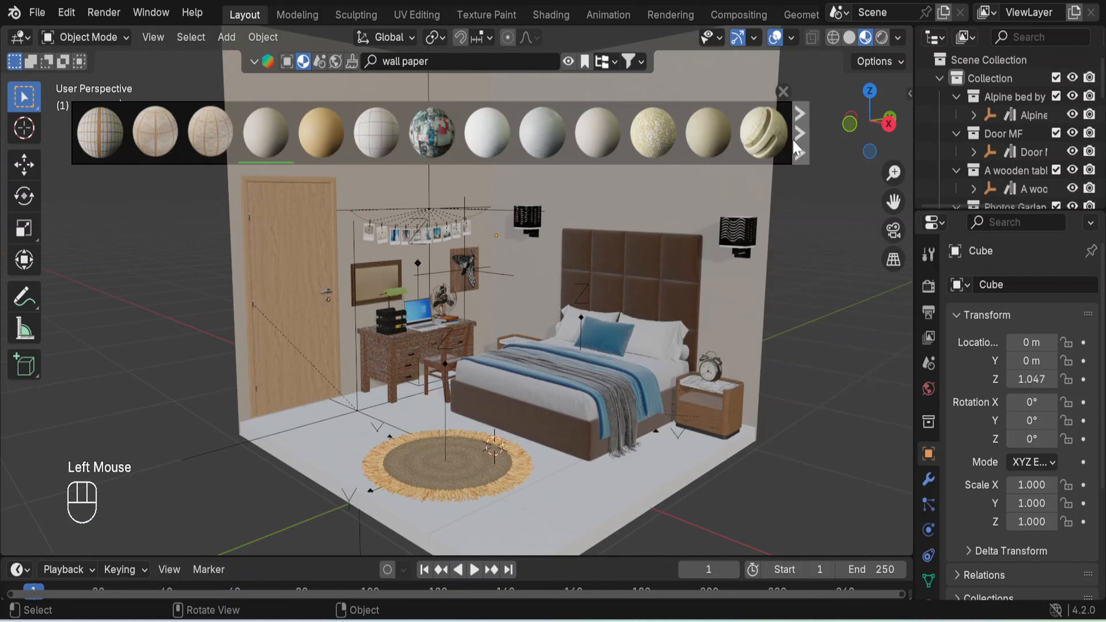
{"action": "mouse_move", "coordinate": [706, 133]}
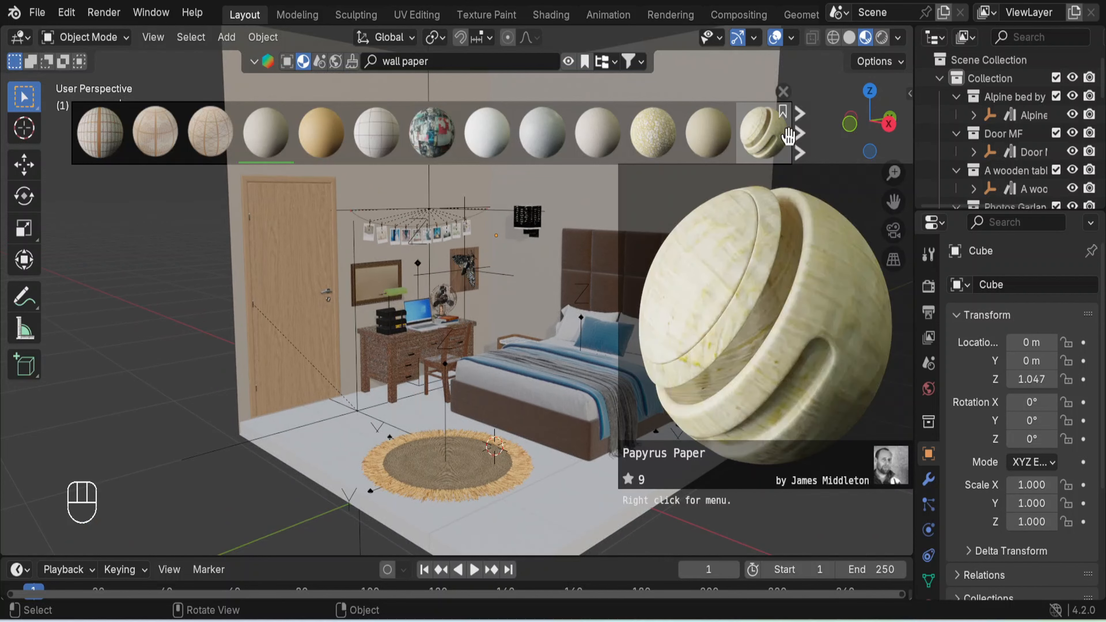
{"action": "left_click", "coordinate": [800, 133]}
{"action": "mouse_move", "coordinate": [775, 132]}
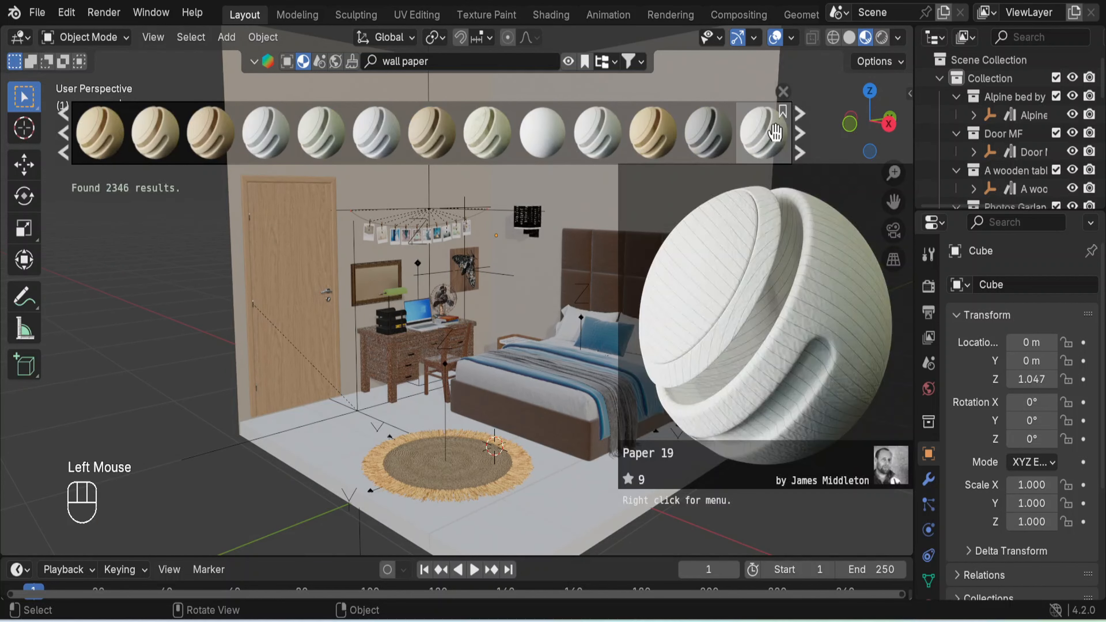
{"action": "mouse_move", "coordinate": [608, 135]}
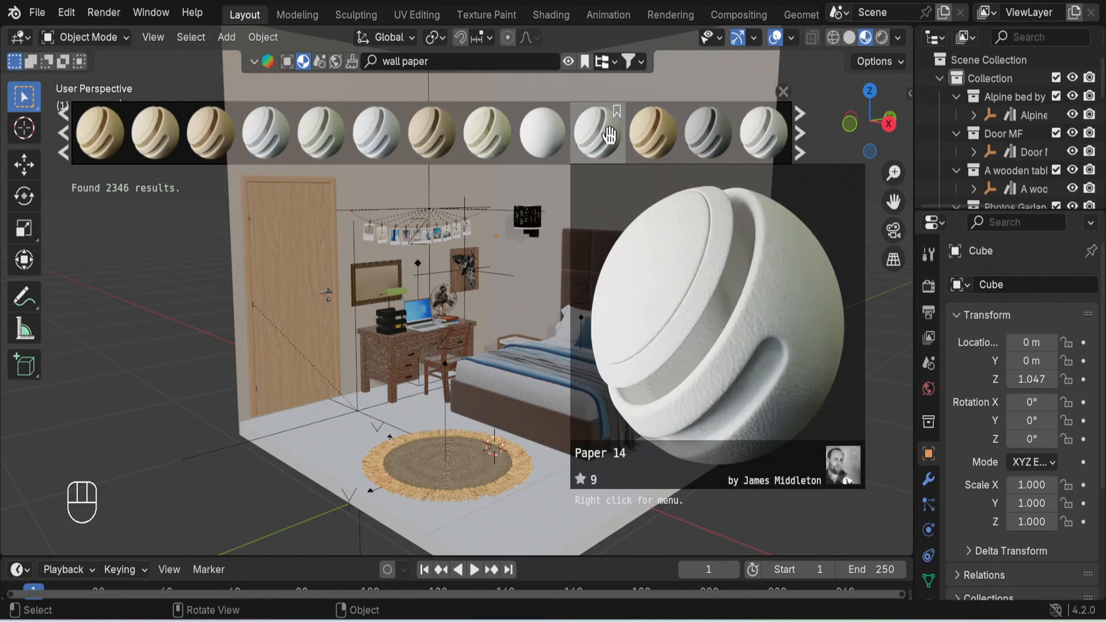
{"action": "mouse_move", "coordinate": [503, 128]}
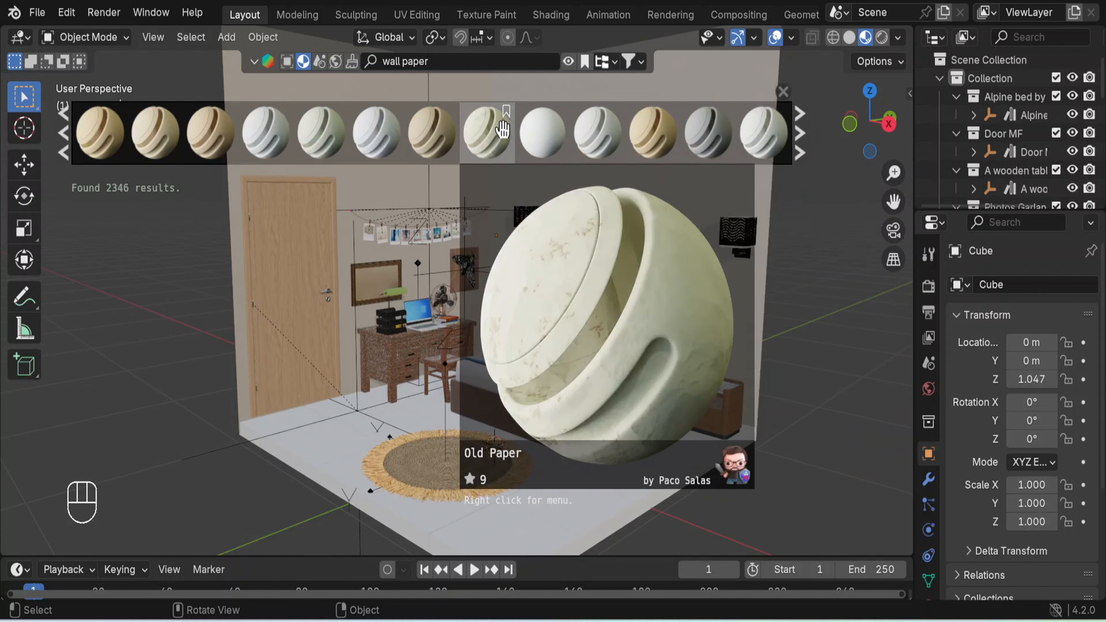
{"action": "mouse_move", "coordinate": [287, 126]}
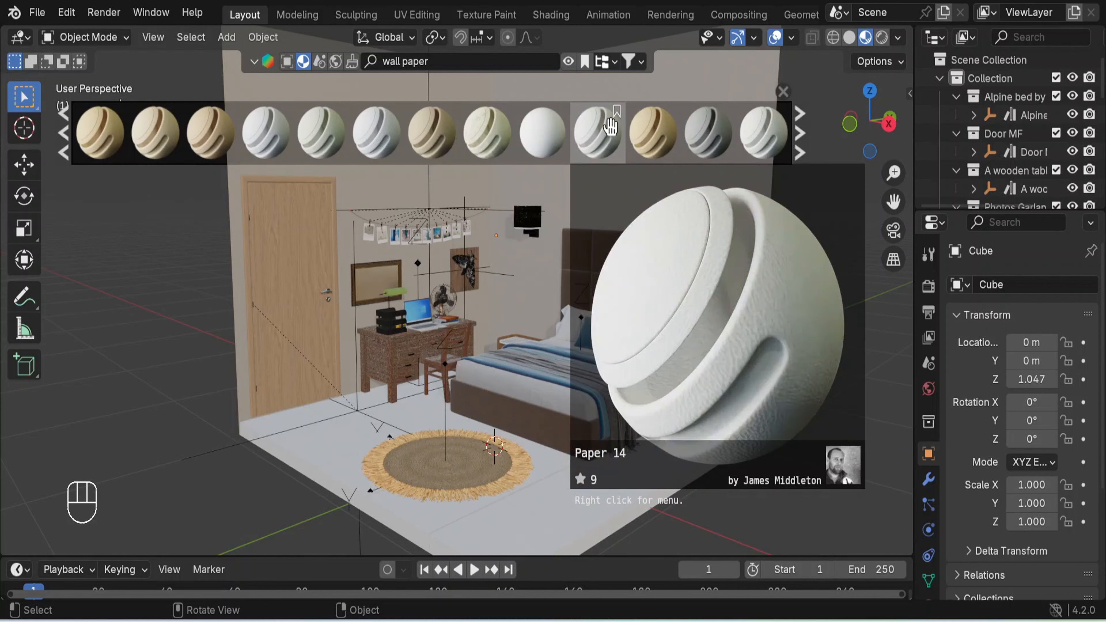
{"action": "left_click_drag", "start_coordinate": [597, 130], "coordinate": [449, 200]}
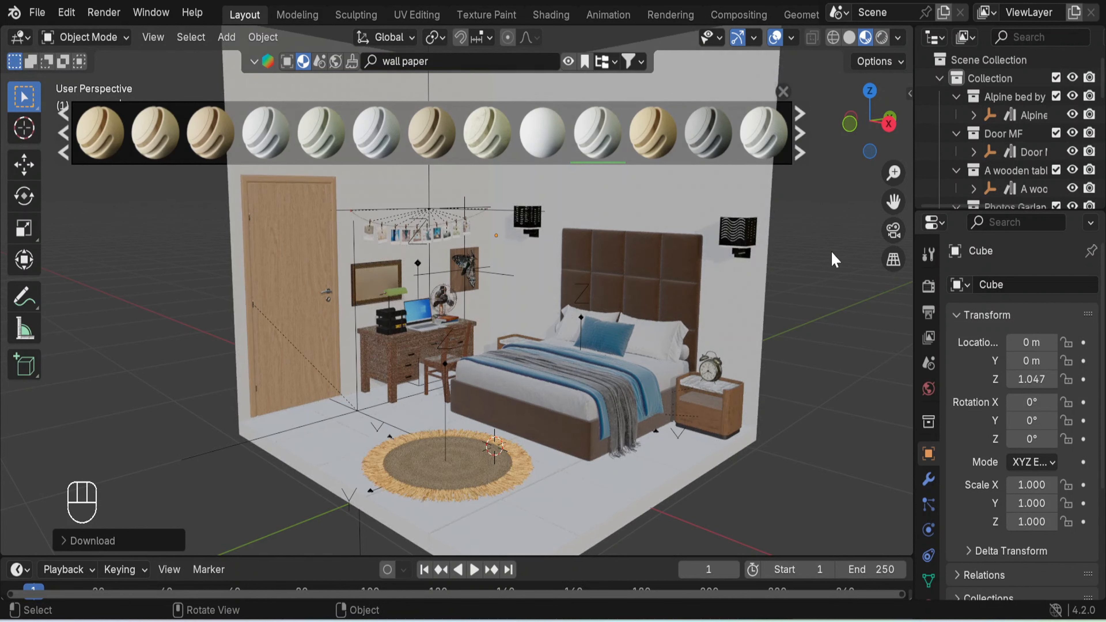
{"action": "left_click", "coordinate": [782, 91]}
Inspect the walls up close and from a distance, and look through further wall paper materials.
{"action": "middle_click_drag", "start_coordinate": [515, 173], "coordinate": [526, 198]}
{"action": "scroll", "coordinate": [610, 153], "scroll_direction": "up", "scroll_amount": 7}
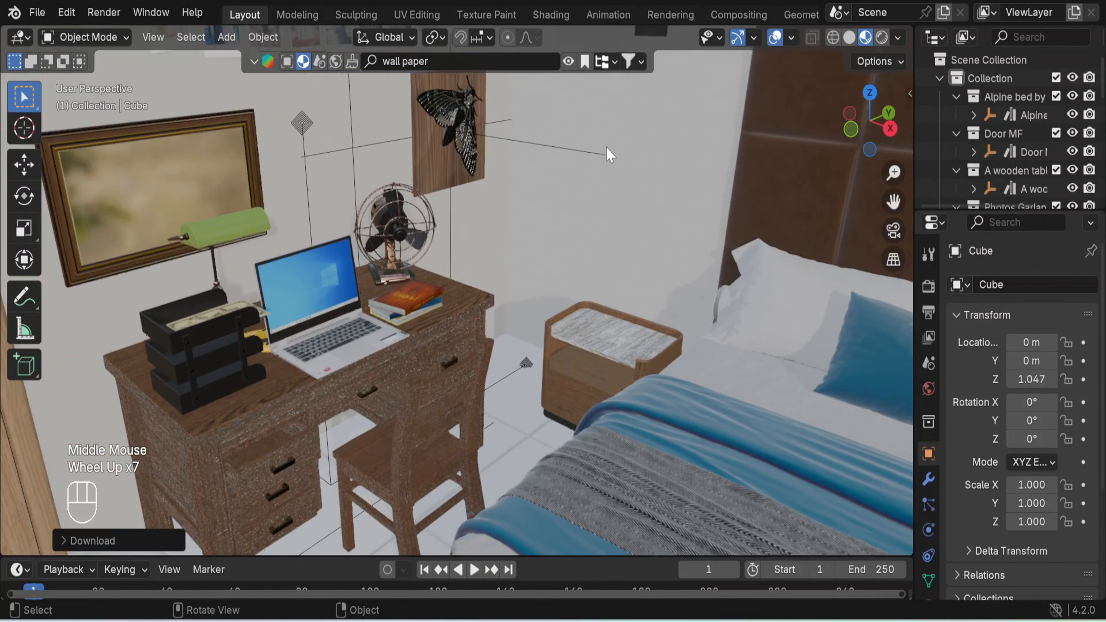
{"action": "scroll", "coordinate": [609, 154], "scroll_direction": "down", "scroll_amount": 5}
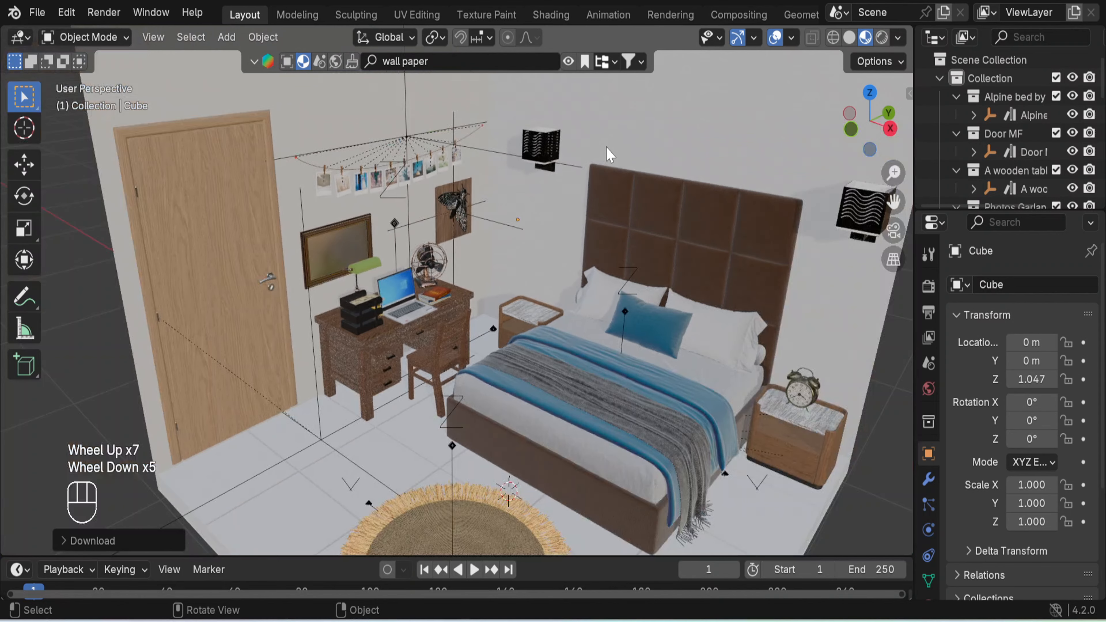
{"action": "scroll", "coordinate": [609, 154], "scroll_direction": "down", "scroll_amount": 3}
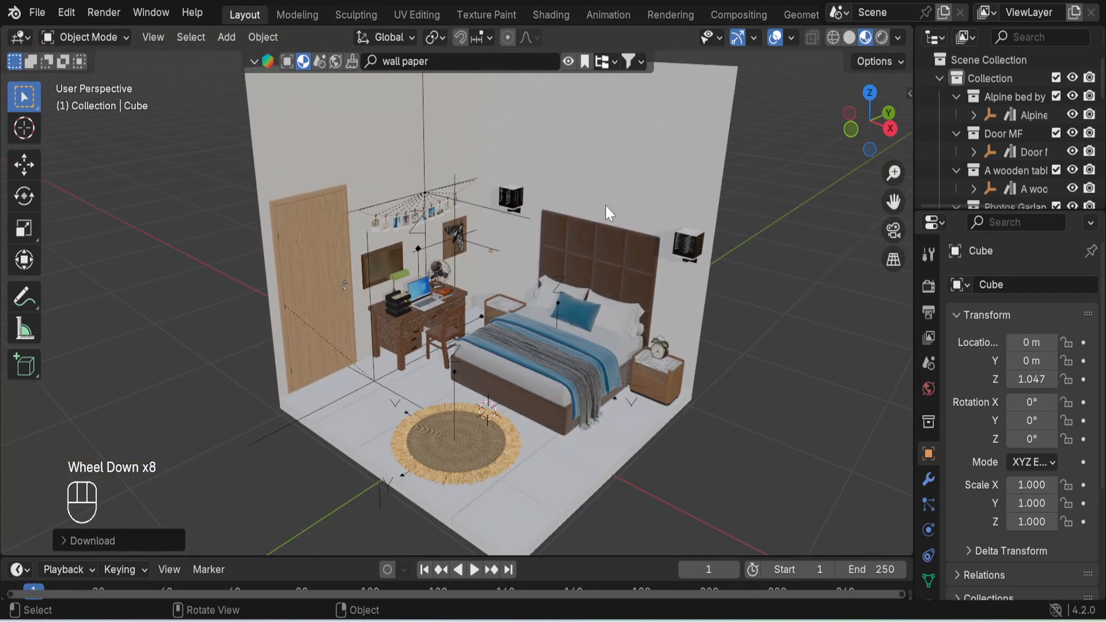
{"action": "middle_click_drag", "start_coordinate": [608, 213], "coordinate": [635, 167]}
{"action": "left_click", "coordinate": [569, 59]}
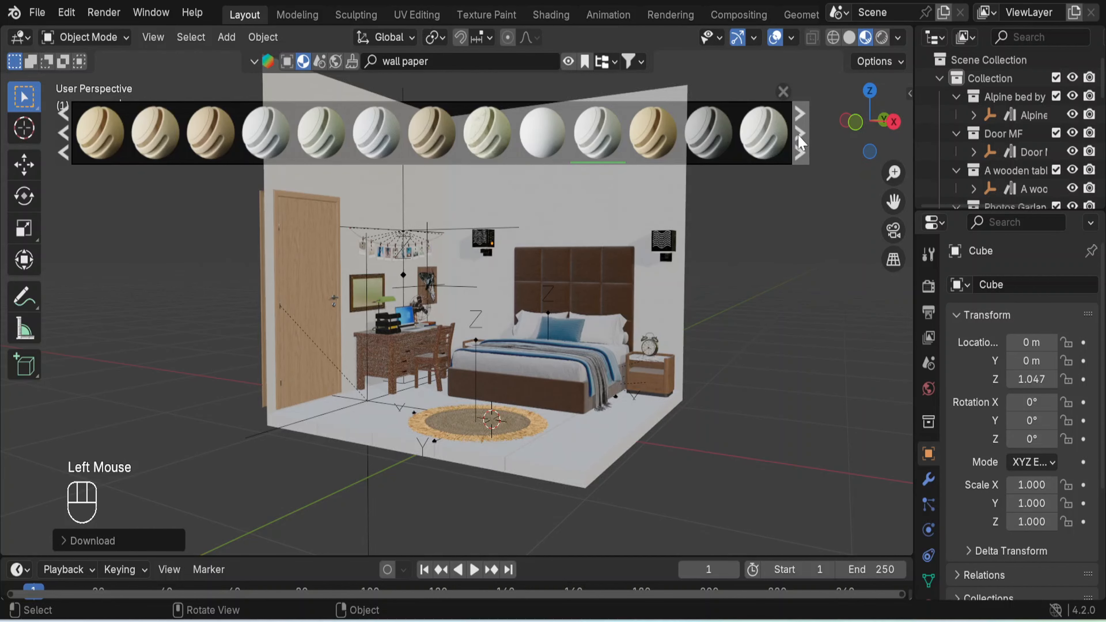
{"action": "double_click", "coordinate": [799, 142]}
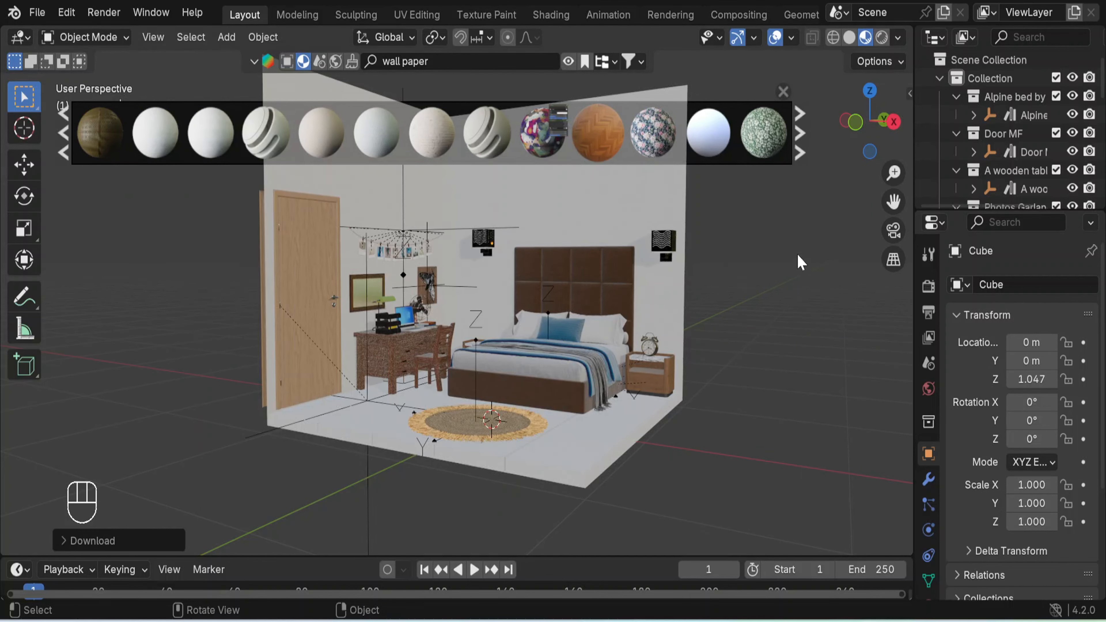
{"action": "left_click", "coordinate": [783, 92]}
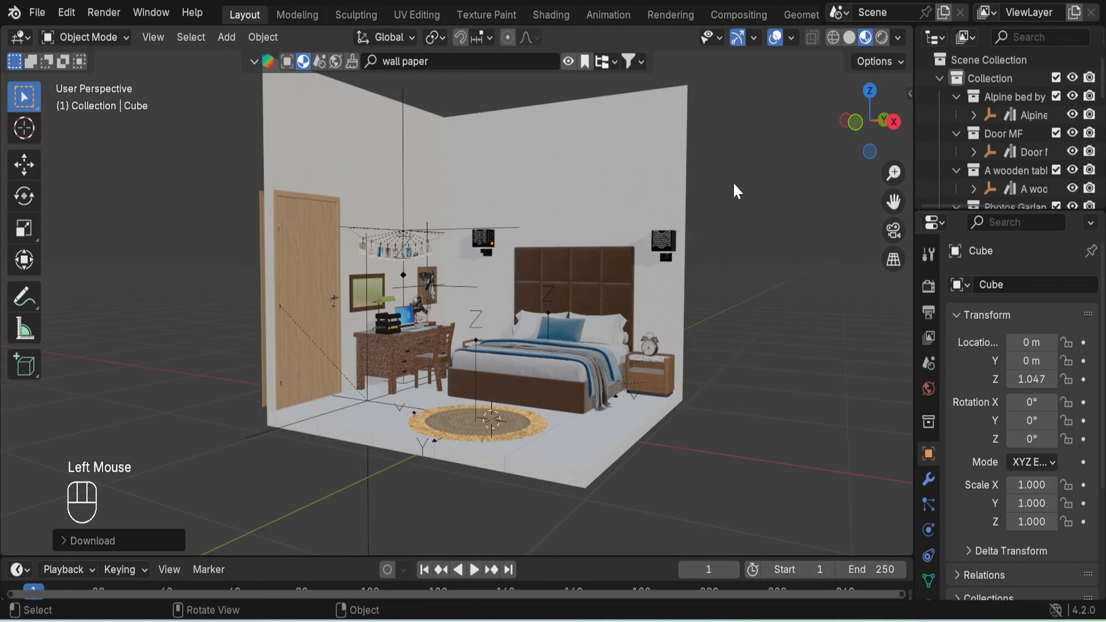
Separate the wall face behind the bed from the other wall into its own object.
{"action": "middle_click_drag", "start_coordinate": [733, 183], "coordinate": [658, 206], "text": "shift"}
{"action": "left_click", "coordinate": [649, 182]}
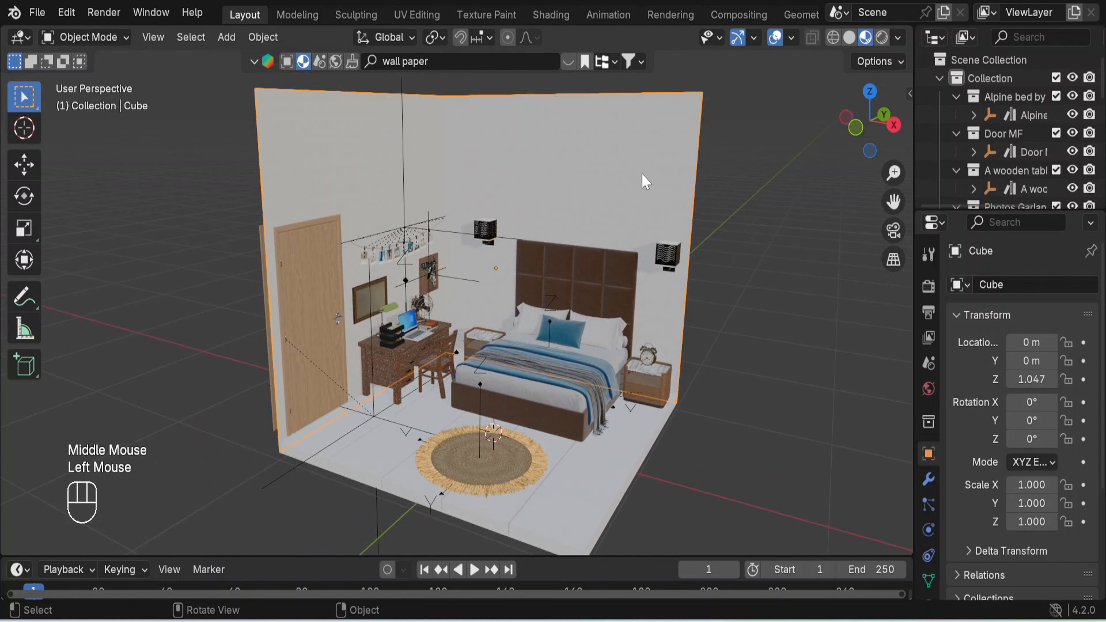
{"action": "key", "text": "Tab"}
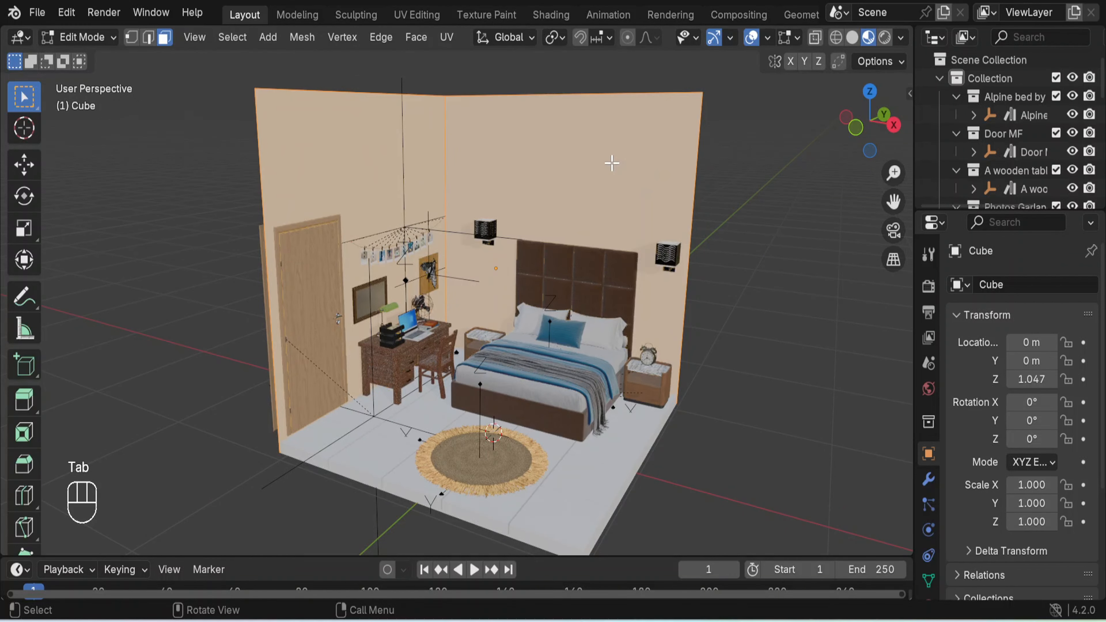
{"action": "left_click", "coordinate": [611, 163]}
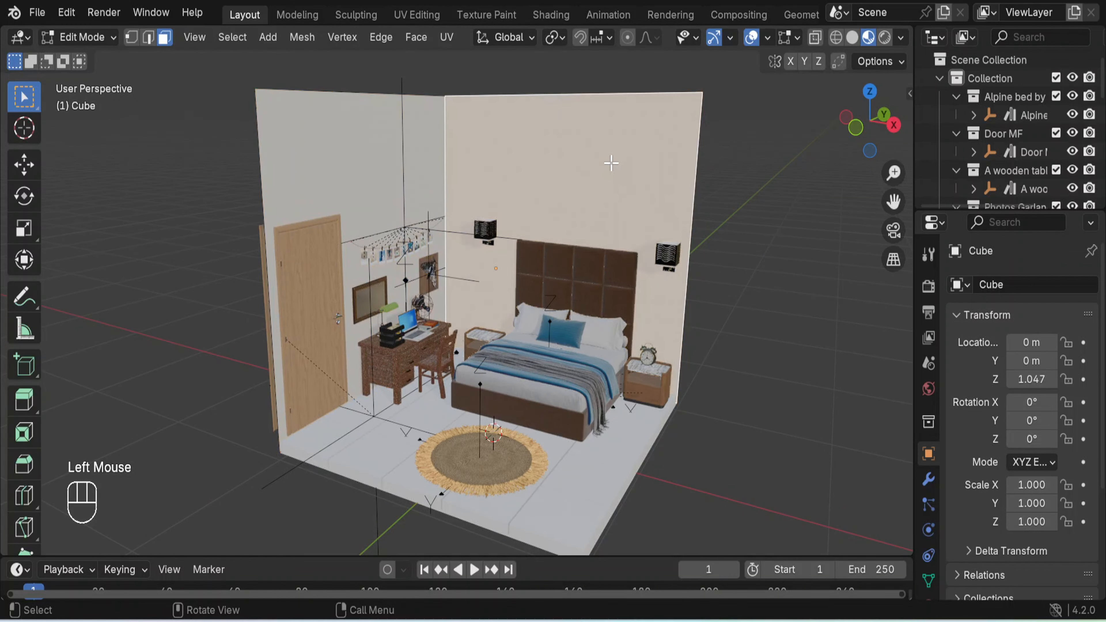
{"action": "key", "text": "p"}
{"action": "left_click", "coordinate": [538, 163]}
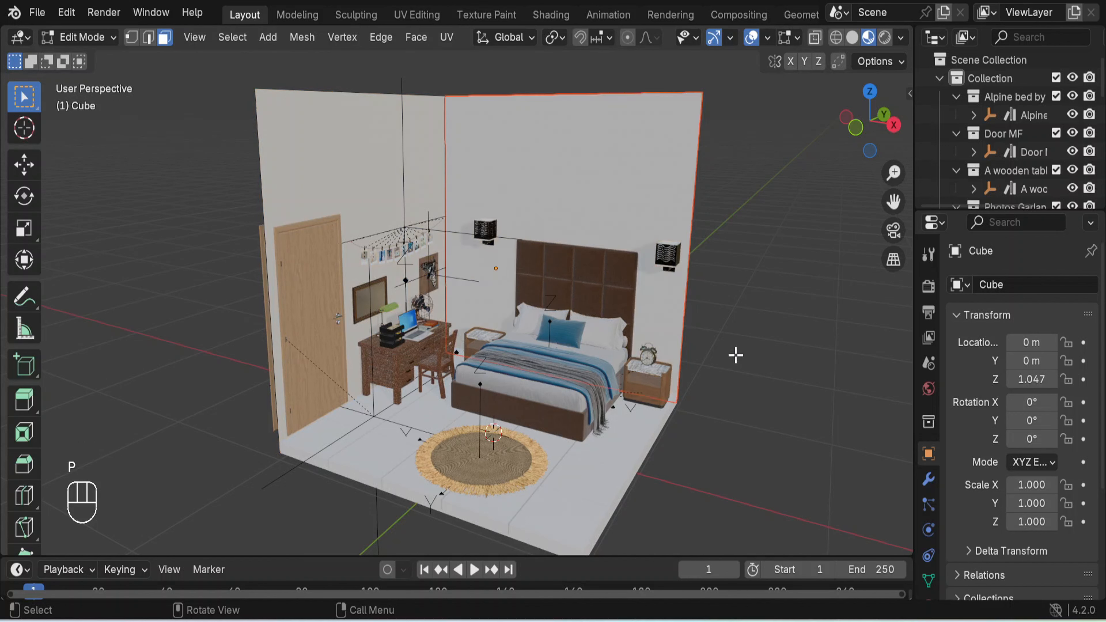
{"action": "key", "text": "Tab"}
{"action": "left_click", "coordinate": [778, 305]}
Leave mesh editing, select the separated wall behind the bed, and reopen the wall paper material results.
{"action": "left_click", "coordinate": [354, 146]}
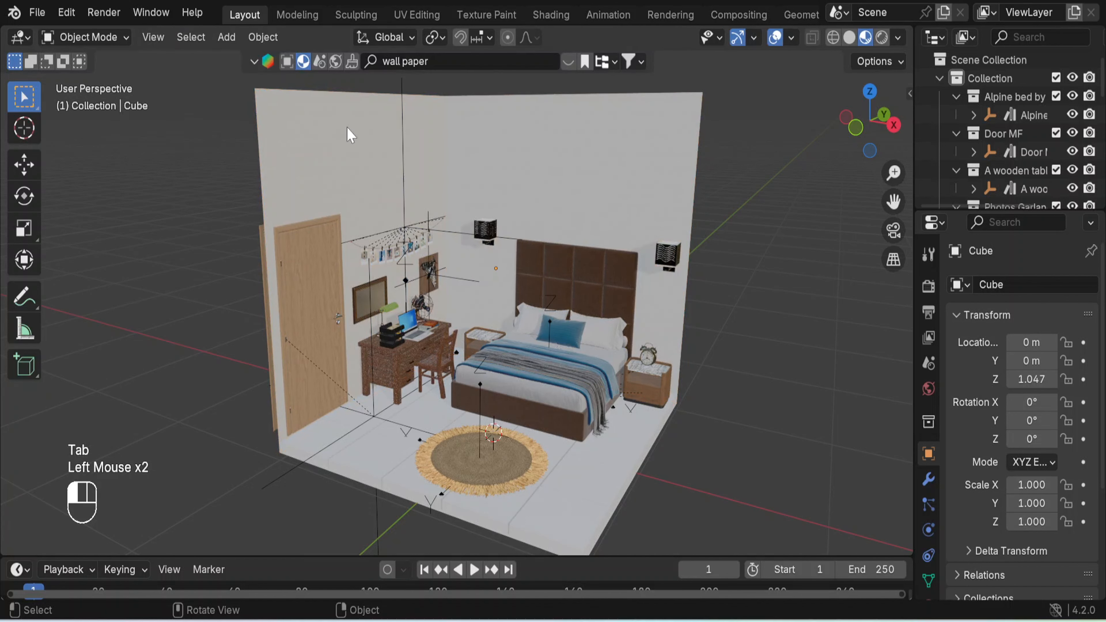
{"action": "left_click", "coordinate": [559, 162]}
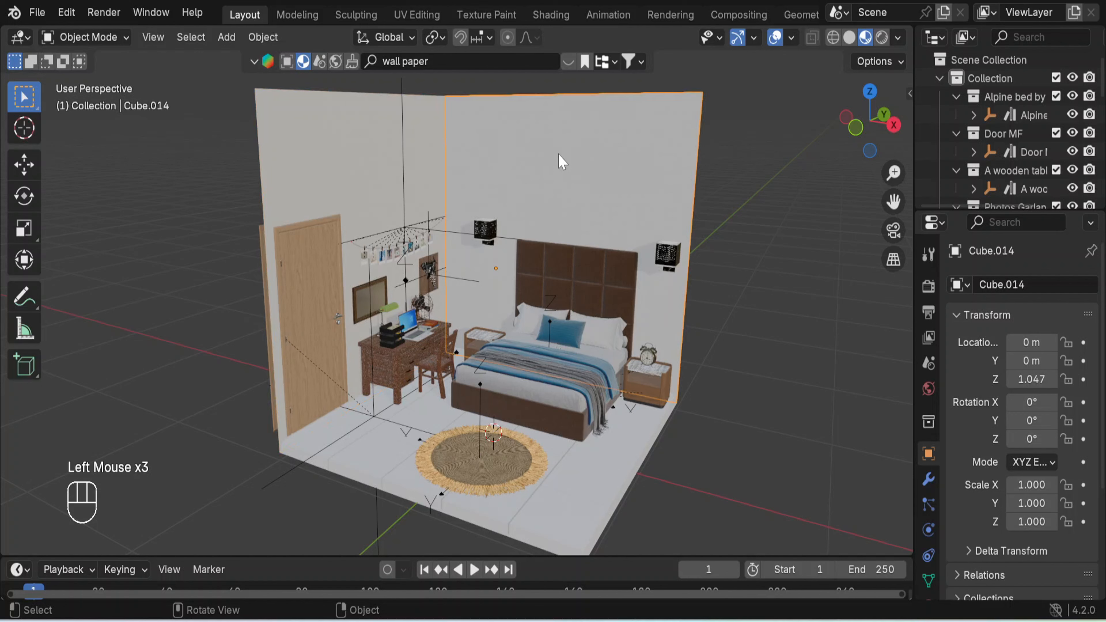
{"action": "left_click", "coordinate": [564, 65]}
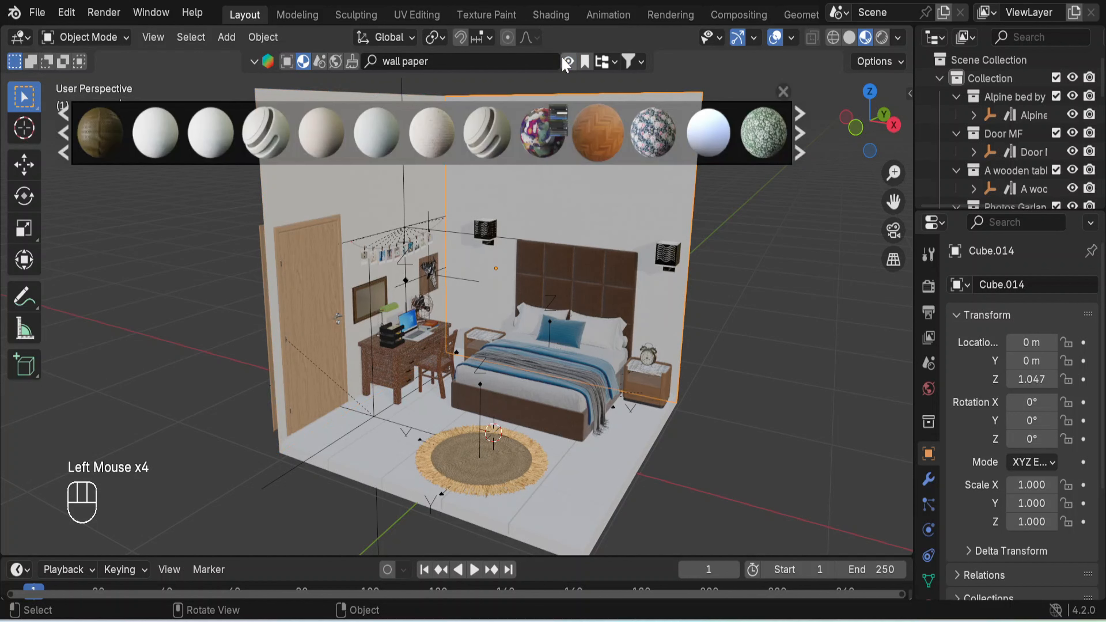
Try the white Crumble paper material from the next set of results on the wall behind the bed.
{"action": "mouse_move", "coordinate": [417, 124]}
{"action": "mouse_move", "coordinate": [304, 136]}
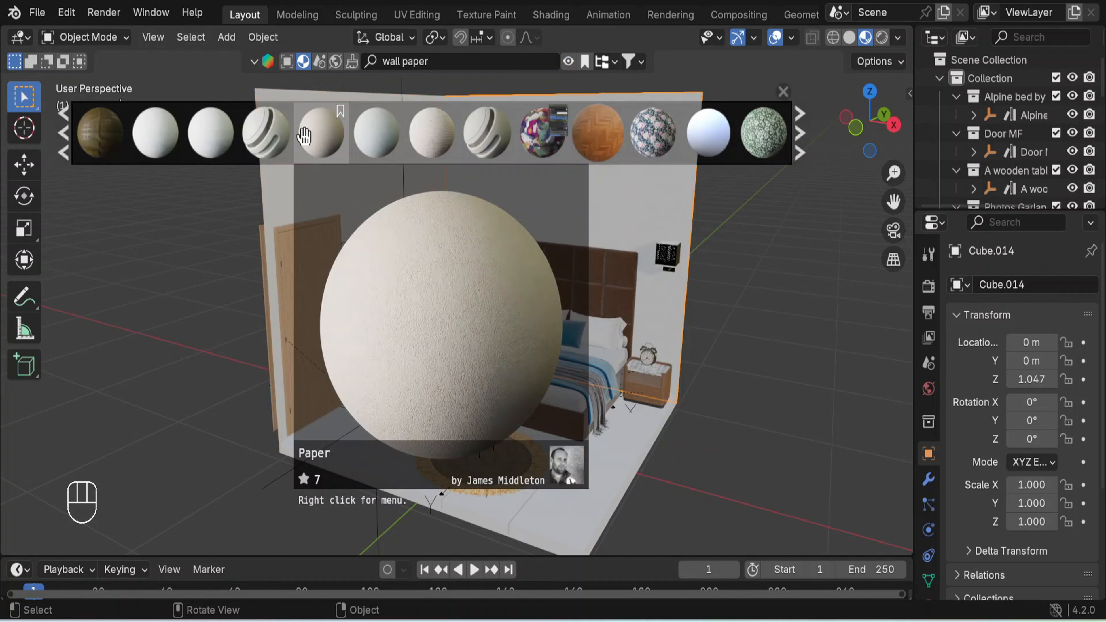
{"action": "mouse_move", "coordinate": [661, 139]}
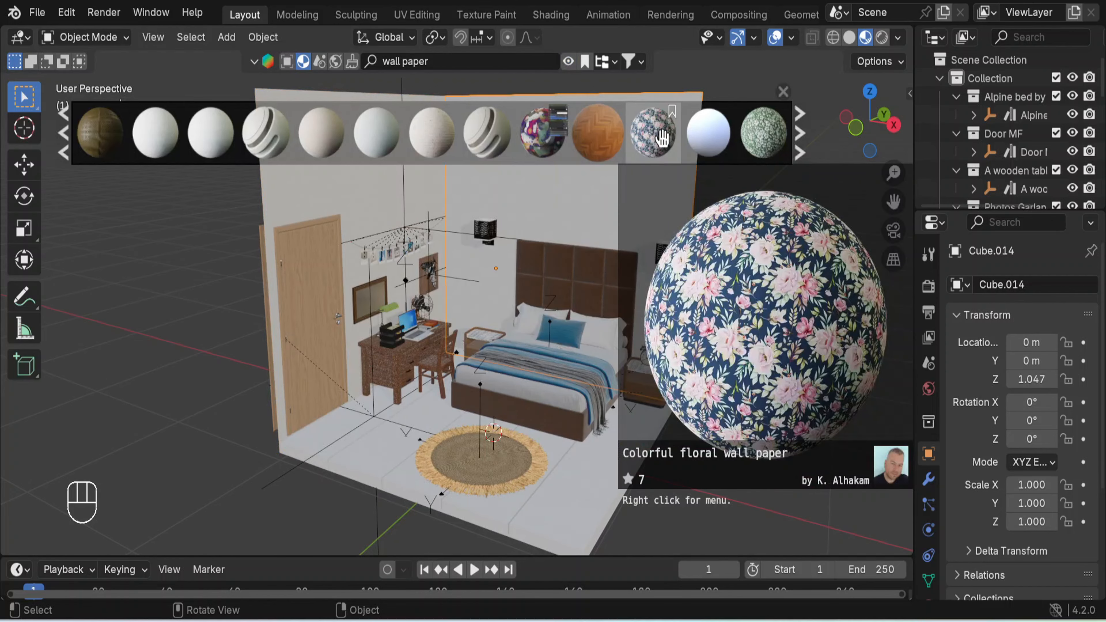
{"action": "mouse_move", "coordinate": [777, 144]}
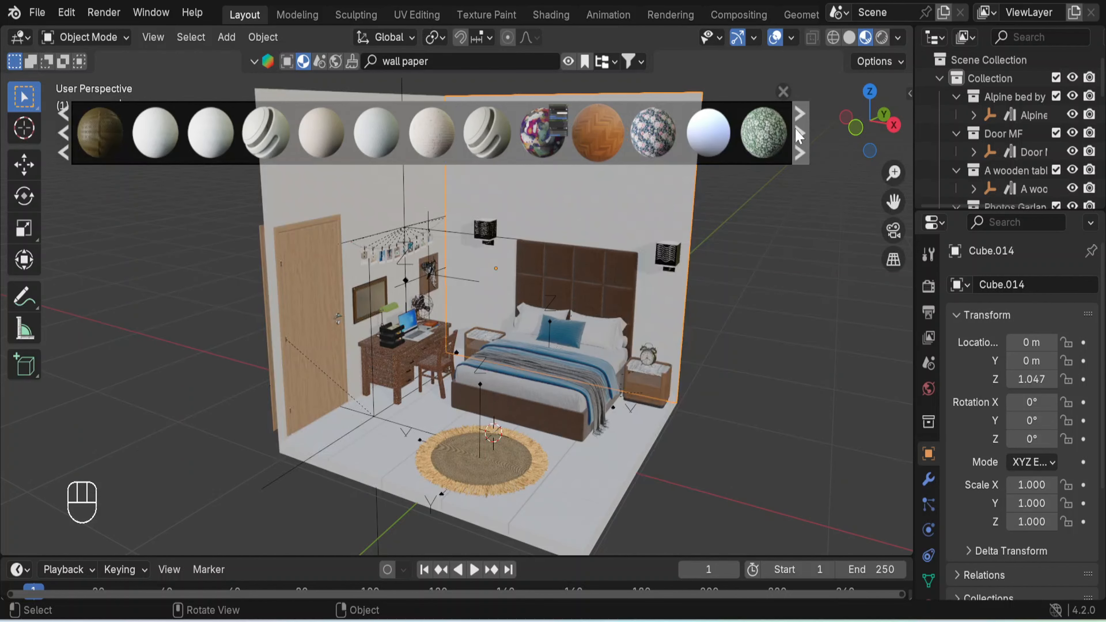
{"action": "left_click", "coordinate": [800, 136]}
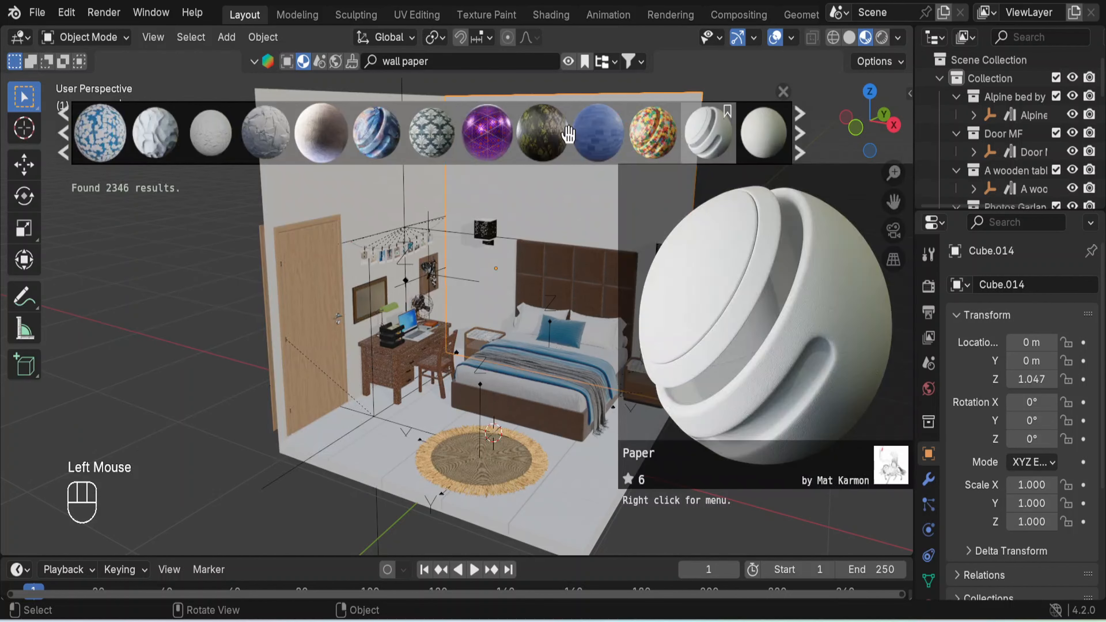
{"action": "mouse_move", "coordinate": [271, 139]}
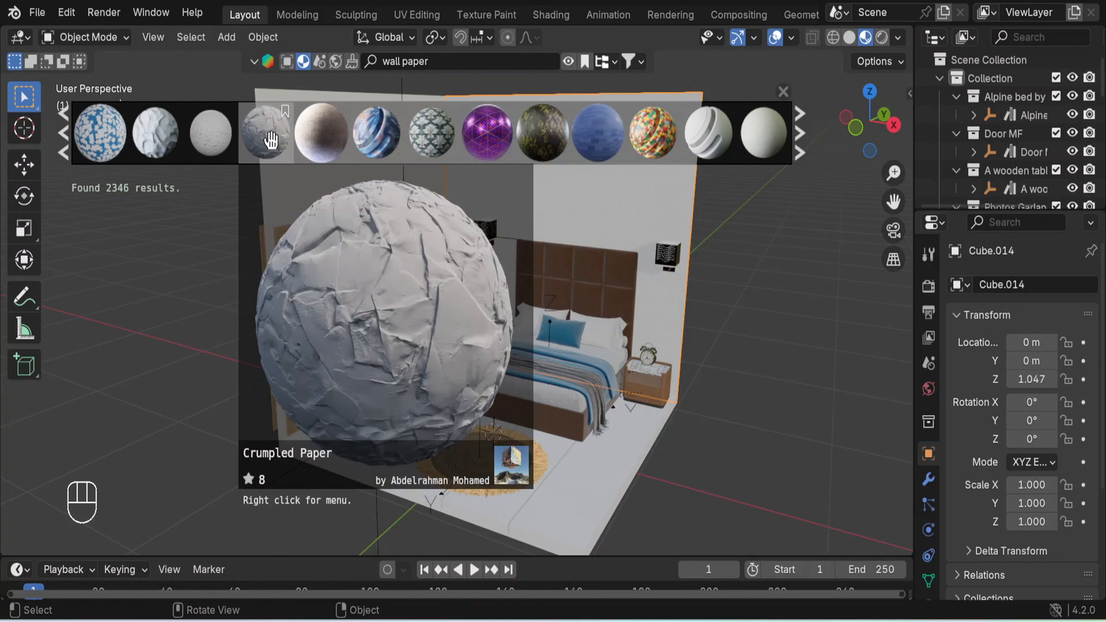
{"action": "mouse_move", "coordinate": [169, 139]}
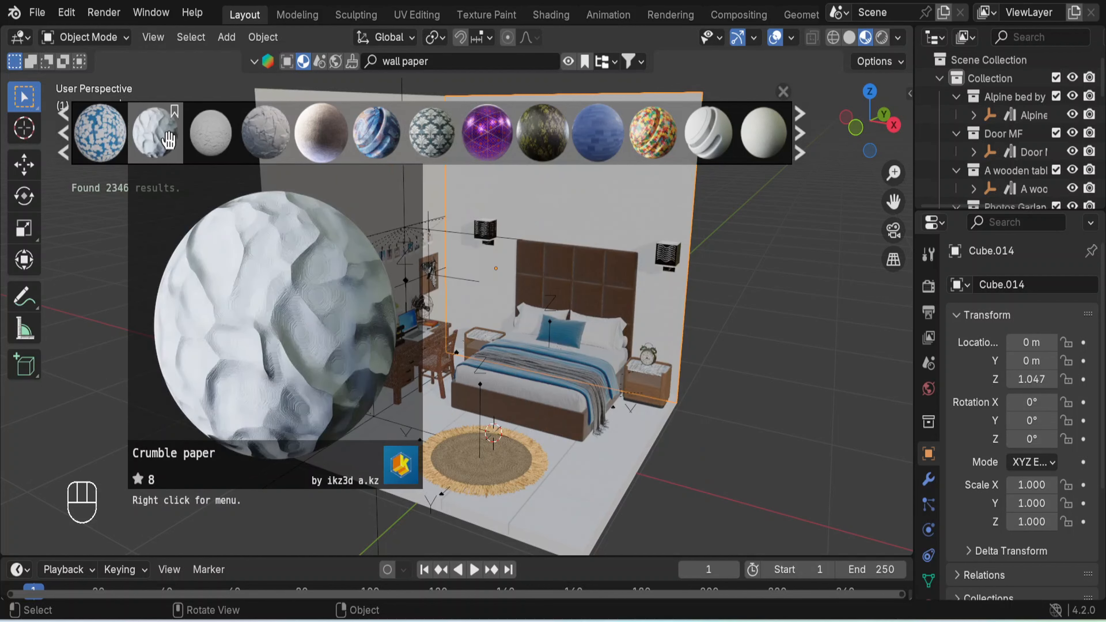
{"action": "left_click_drag", "start_coordinate": [169, 140], "coordinate": [610, 218]}
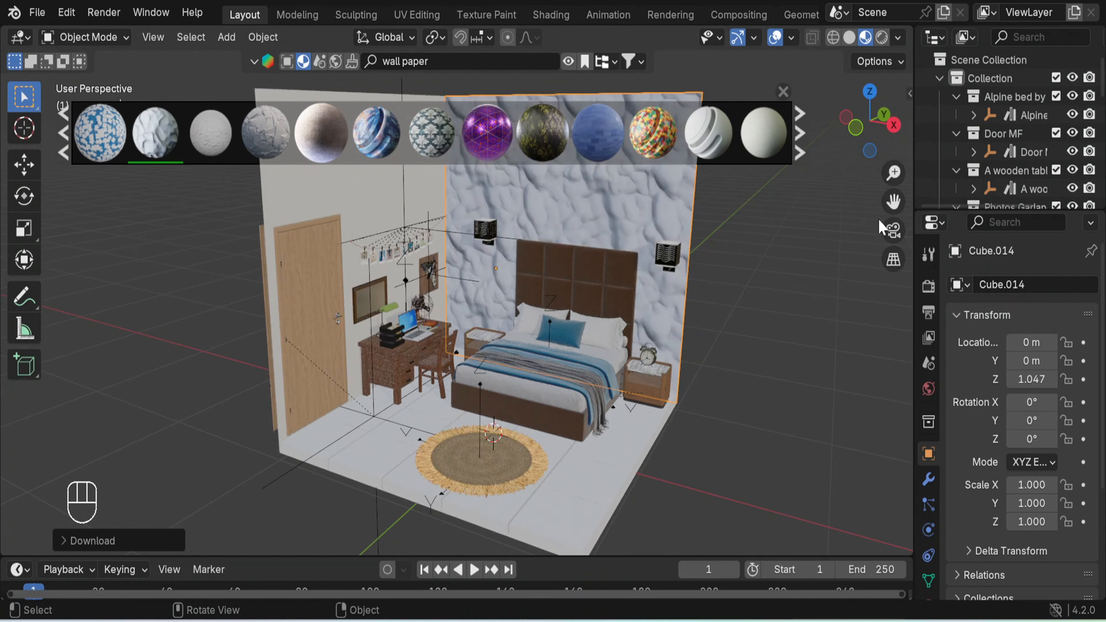
{"action": "mouse_move", "coordinate": [744, 256]}
{"action": "middle_mouse_down"}
{"action": "mouse_move", "coordinate": [683, 218]}
{"action": "mouse_move", "coordinate": [751, 250]}
{"action": "middle_mouse_up"}
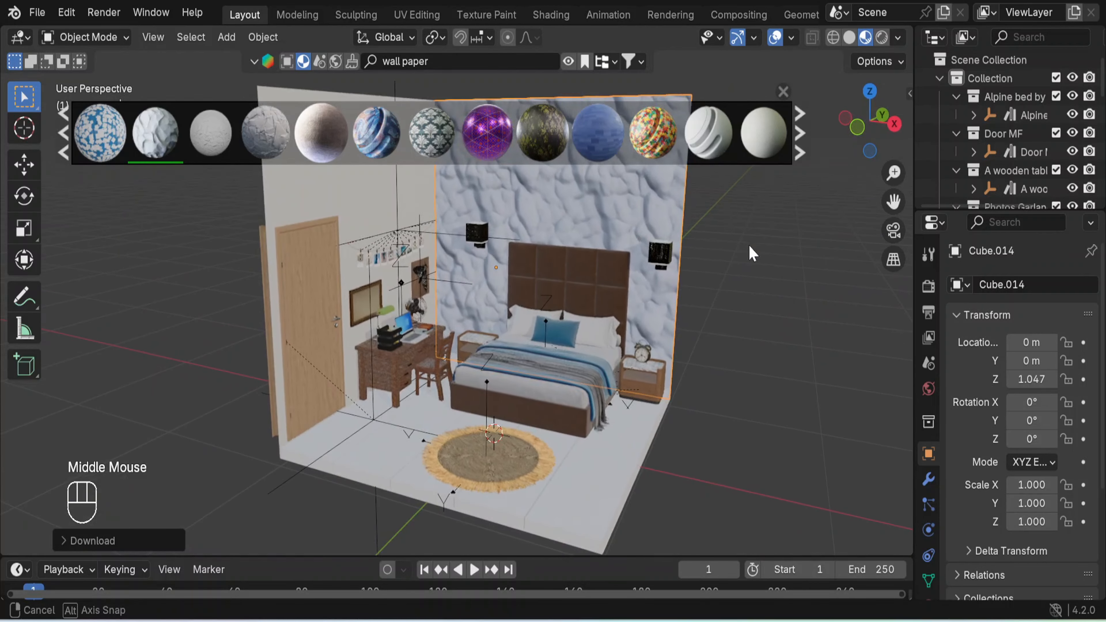
Apply the white polka-dot material from the following set of wall paper results to the wall behind the bed.
{"action": "mouse_move", "coordinate": [707, 140]}
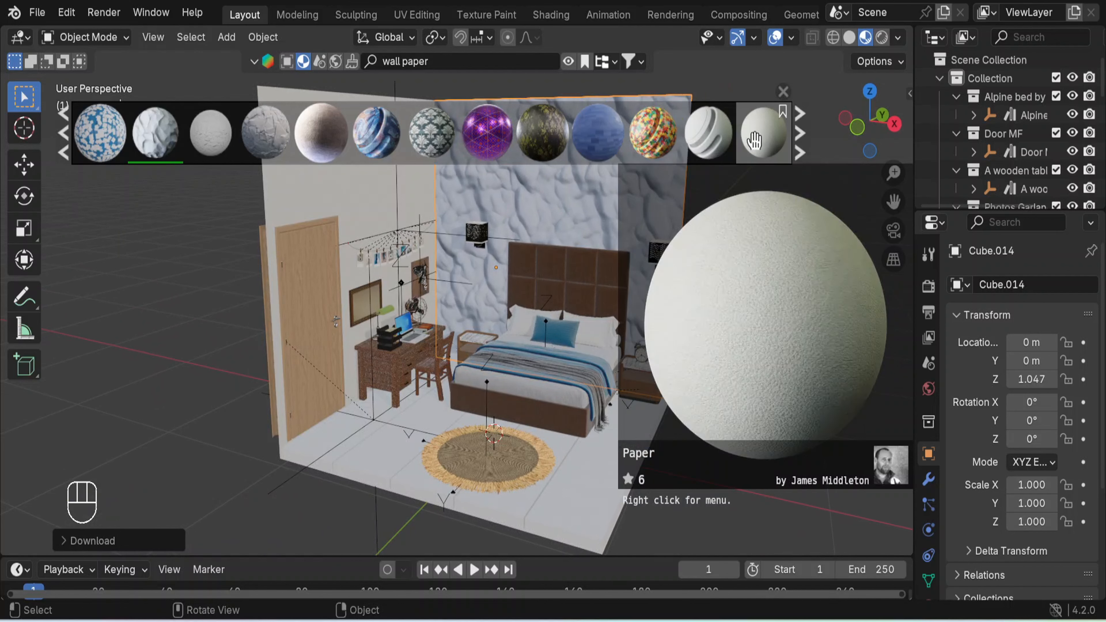
{"action": "left_click", "coordinate": [802, 142]}
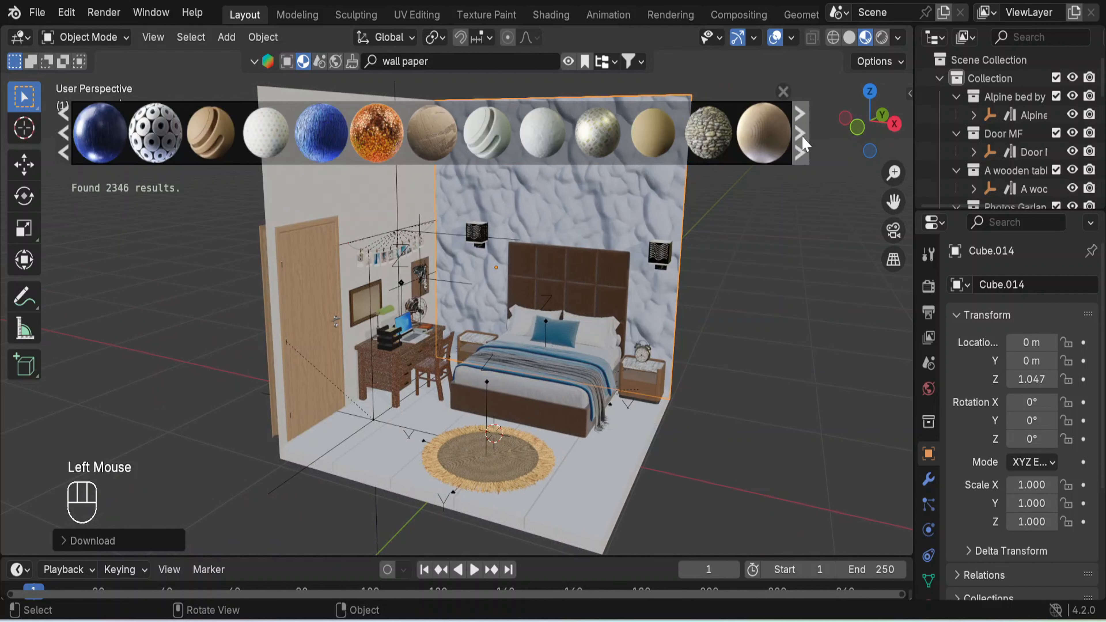
{"action": "mouse_move", "coordinate": [548, 147]}
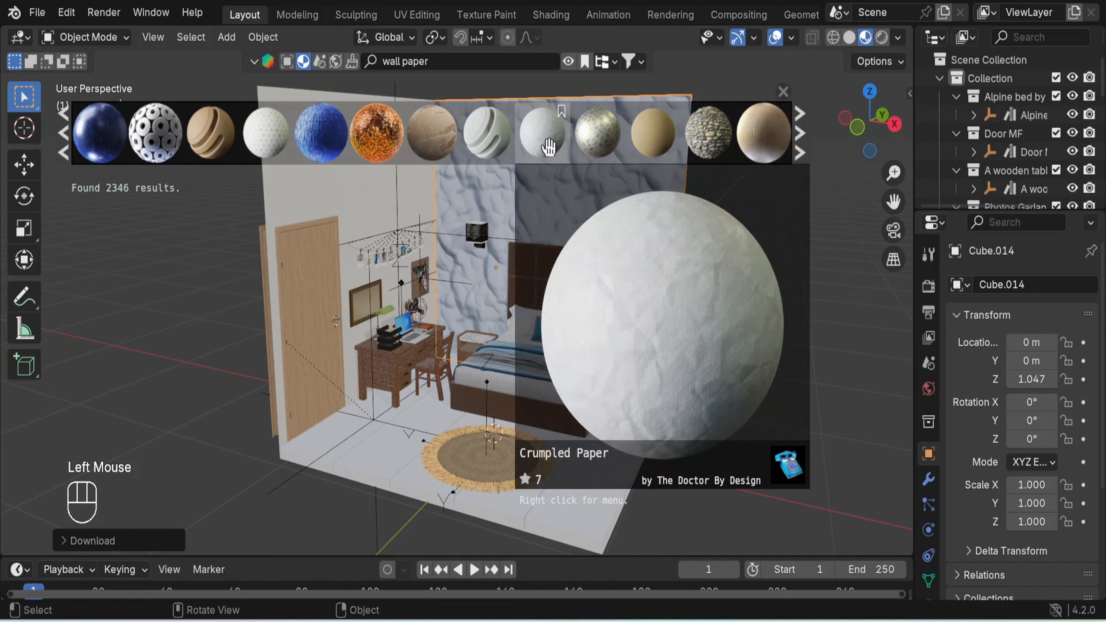
{"action": "left_click_drag", "start_coordinate": [272, 137], "coordinate": [656, 237]}
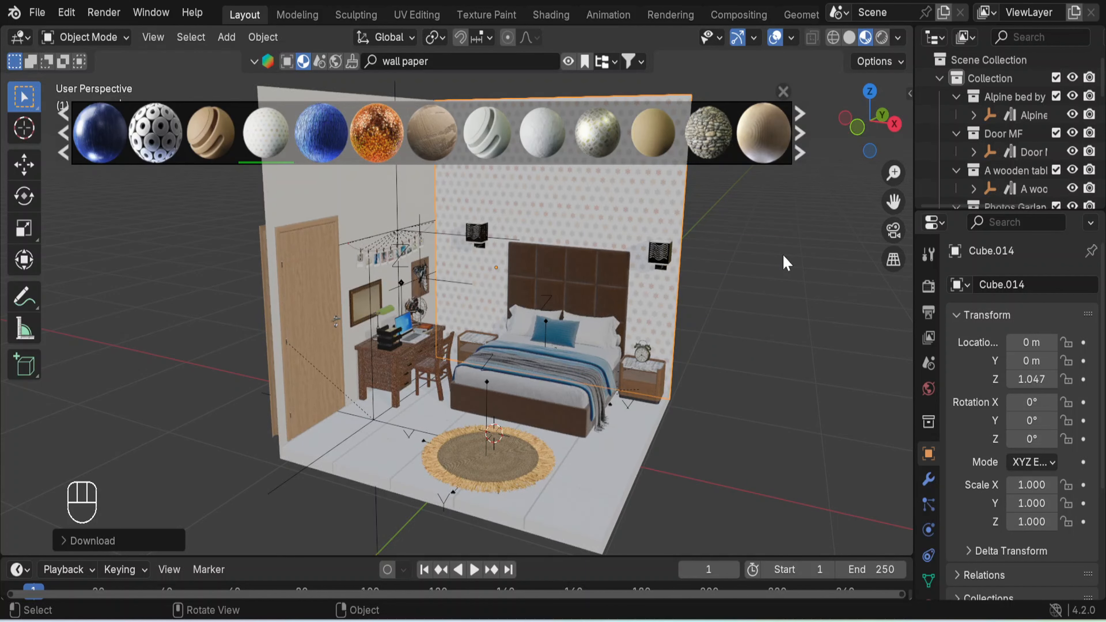
Try the gold-patterned Wrapping Paper material on the wall with the door and desk.
{"action": "mouse_move", "coordinate": [700, 123]}
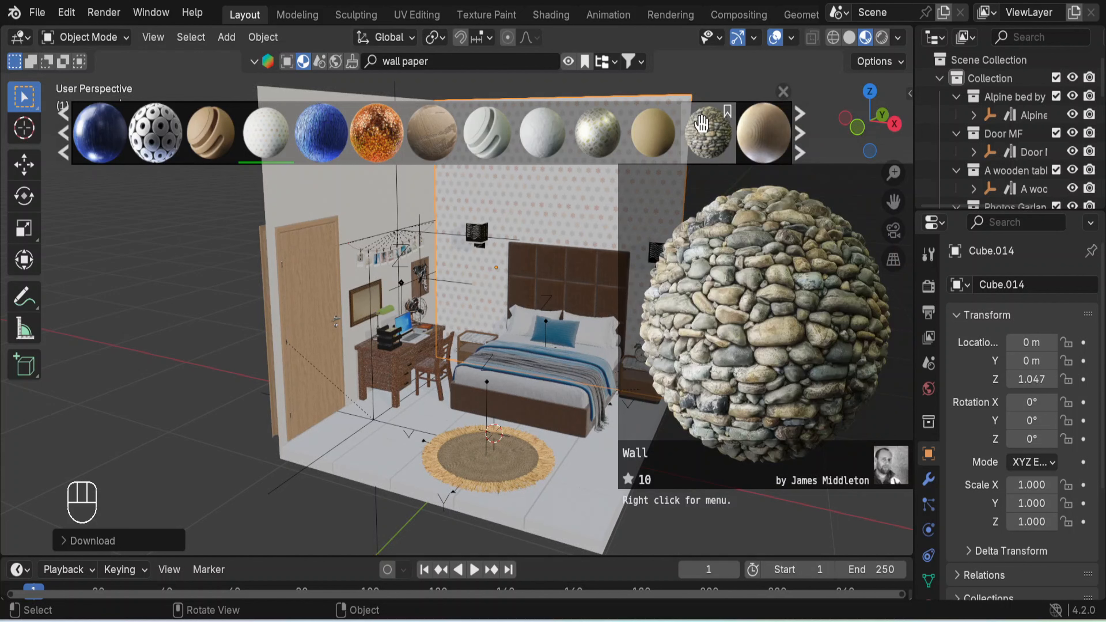
{"action": "mouse_move", "coordinate": [590, 139]}
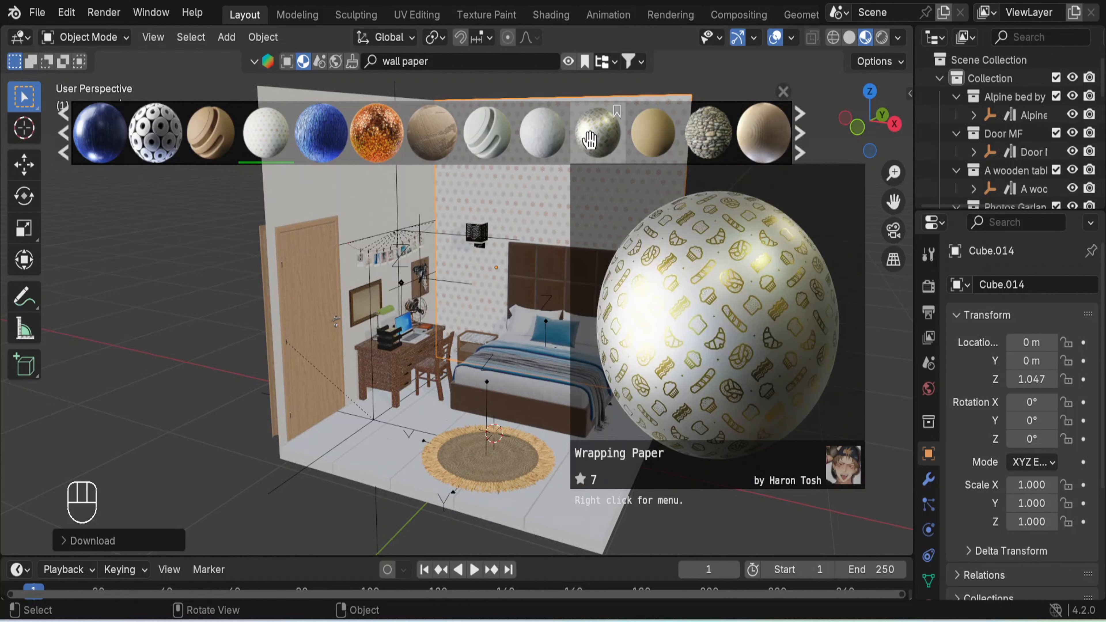
{"action": "left_click_drag", "start_coordinate": [590, 140], "coordinate": [389, 218]}
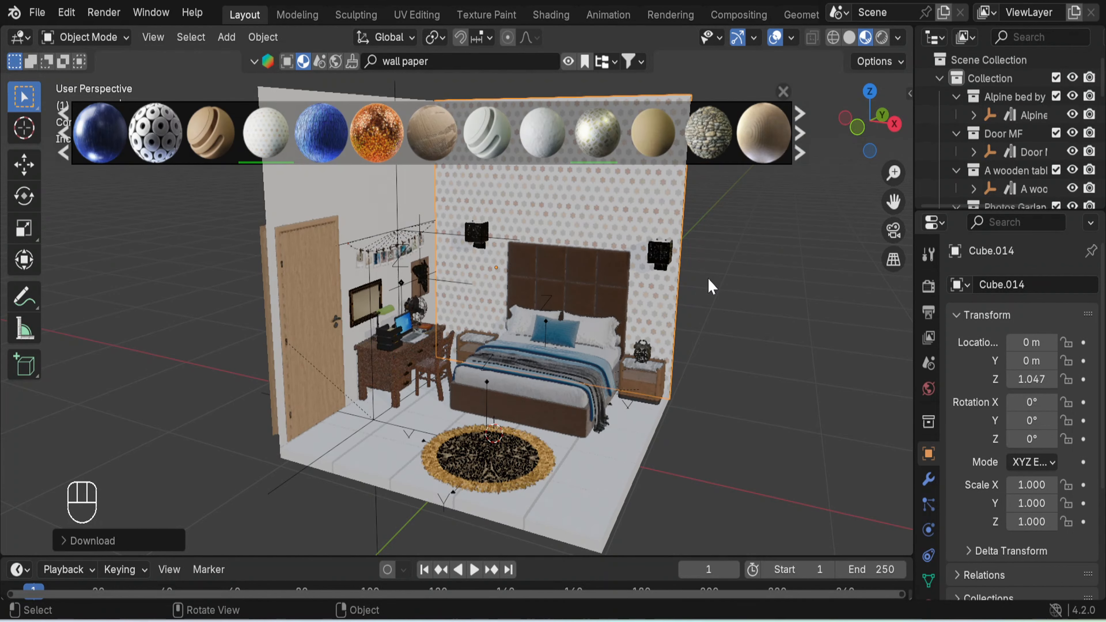
{"action": "mouse_move", "coordinate": [765, 275]}
{"action": "middle_mouse_down"}
{"action": "mouse_move", "coordinate": [753, 286]}
{"action": "mouse_move", "coordinate": [689, 270]}
{"action": "mouse_move", "coordinate": [701, 283]}
{"action": "mouse_move", "coordinate": [771, 282]}
{"action": "middle_mouse_up"}
Apply the white Paper Texture material from the next set of results to the door wall, then close the results.
{"action": "mouse_move", "coordinate": [431, 145]}
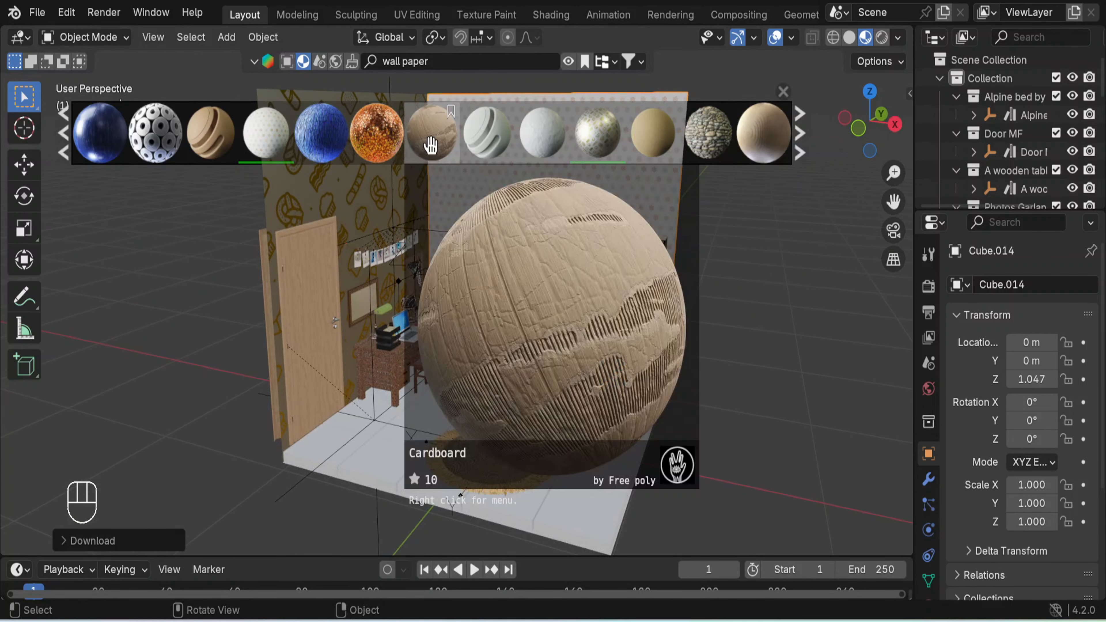
{"action": "left_click", "coordinate": [800, 135]}
{"action": "mouse_move", "coordinate": [767, 126]}
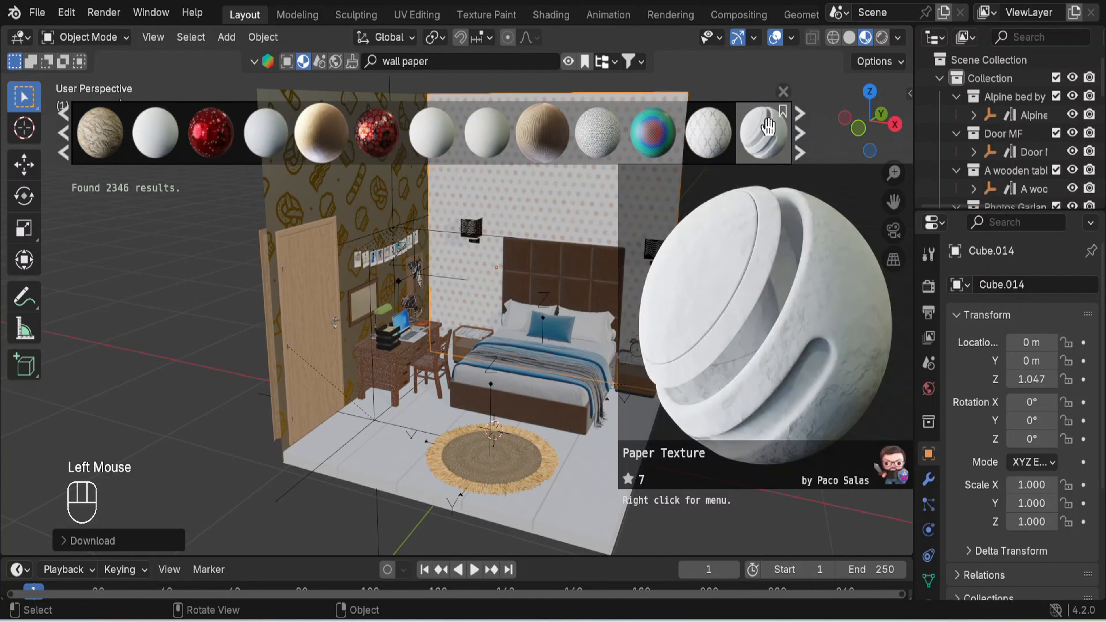
{"action": "left_click_drag", "start_coordinate": [764, 131], "coordinate": [379, 235]}
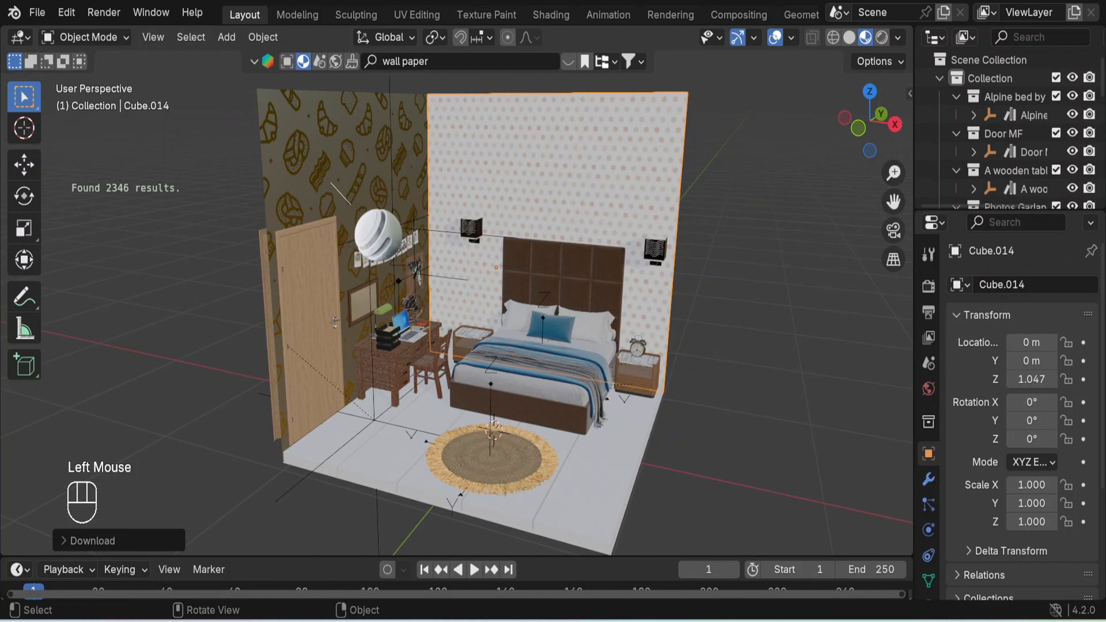
{"action": "left_click_drag", "start_coordinate": [331, 190], "coordinate": [331, 189]}
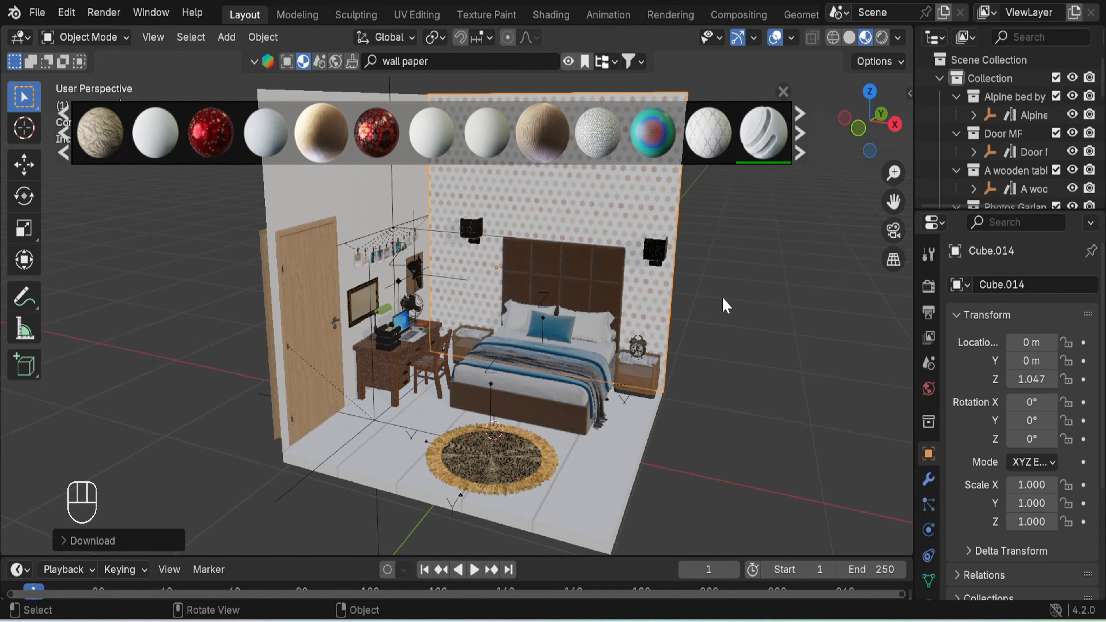
{"action": "middle_click_drag", "start_coordinate": [723, 304], "coordinate": [767, 292]}
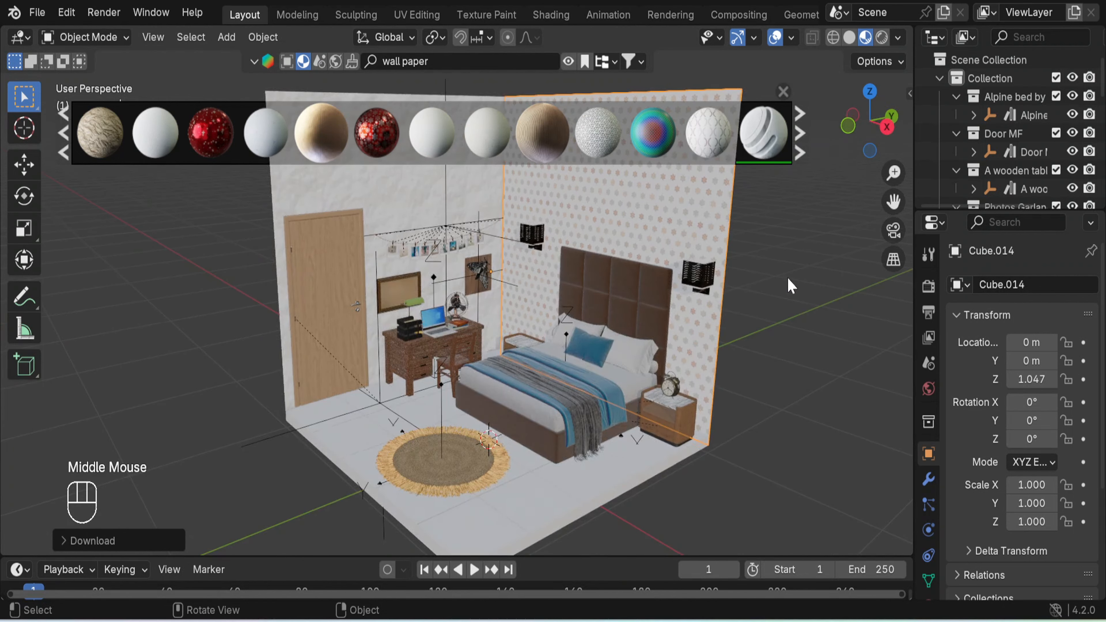
{"action": "left_click", "coordinate": [783, 93]}
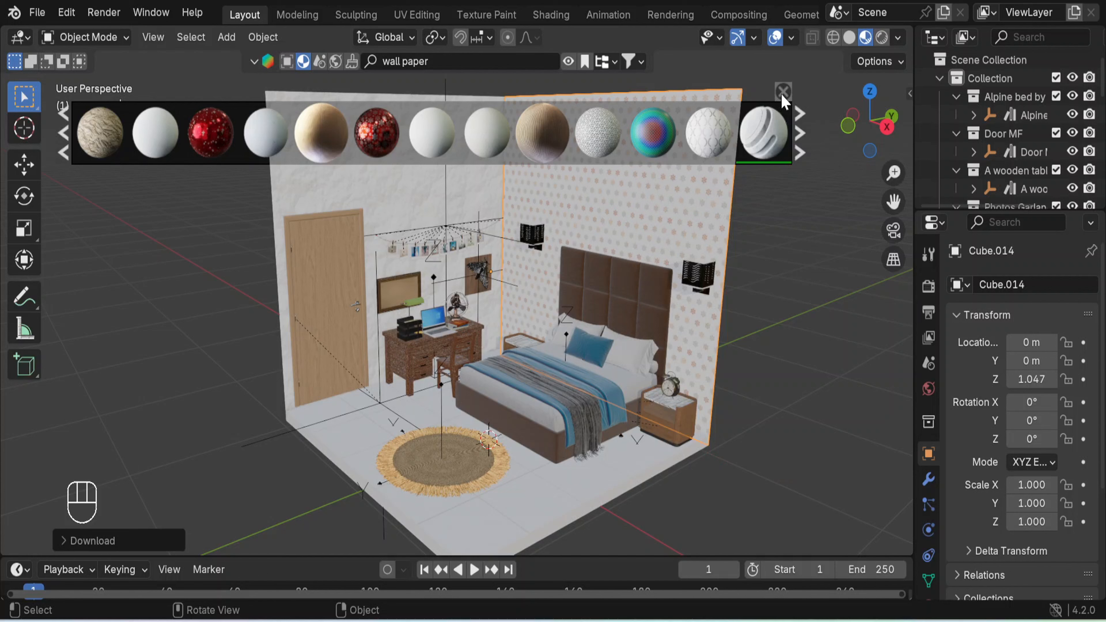
{"action": "left_click", "coordinate": [789, 252]}
{"action": "middle_click_drag", "start_coordinate": [782, 259], "coordinate": [740, 267]}
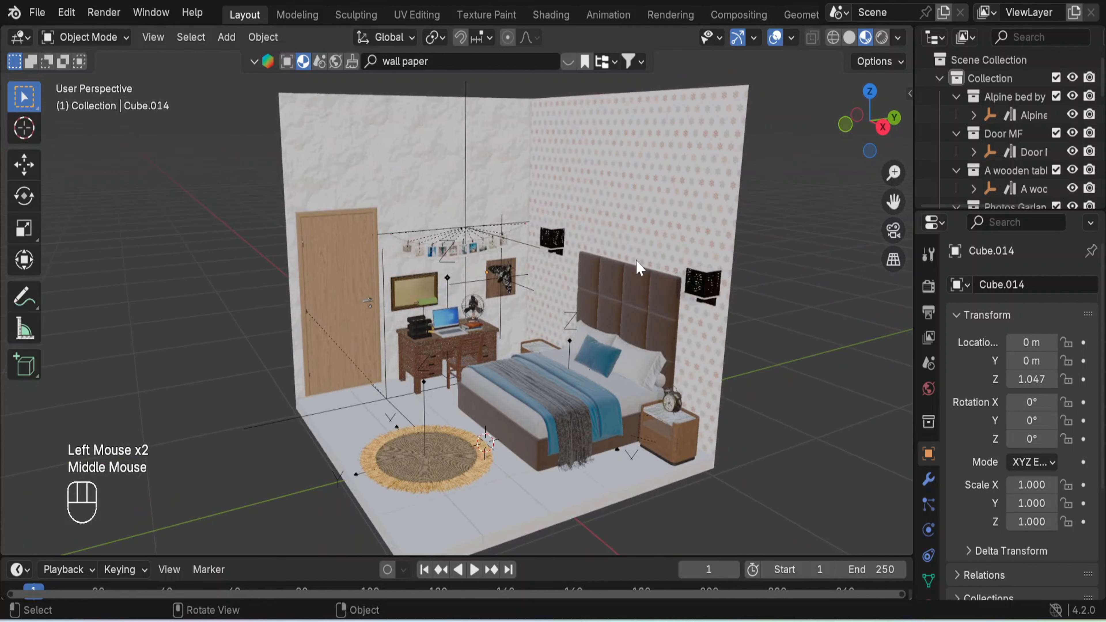
Scale the photo garland above the desk up uniformly to about 1.256.
{"action": "left_click", "coordinate": [524, 247]}
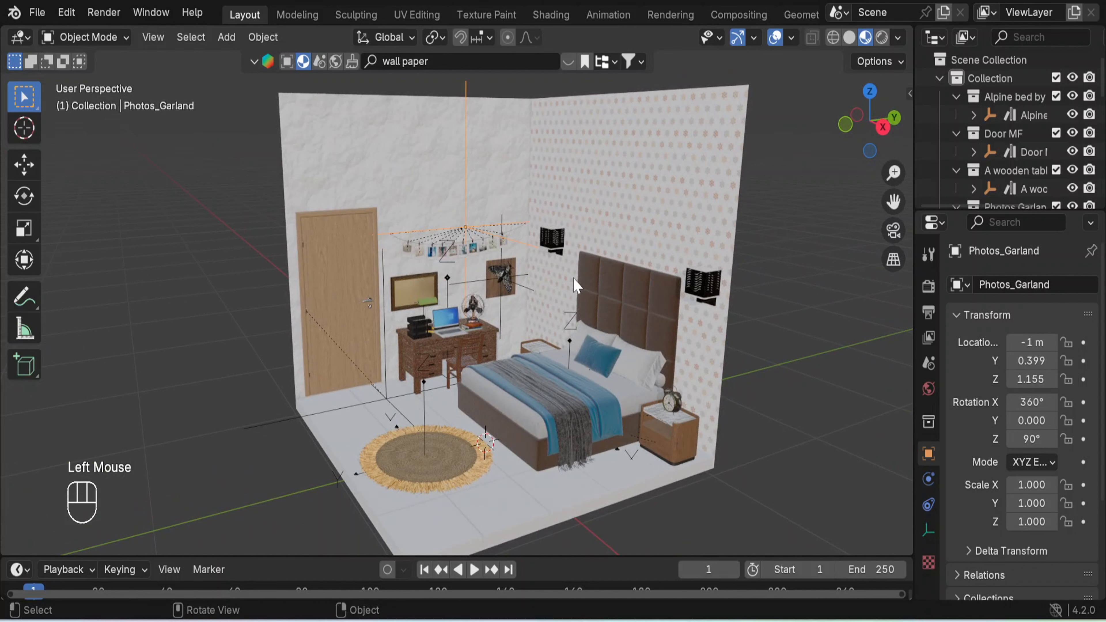
{"action": "key", "text": "s"}
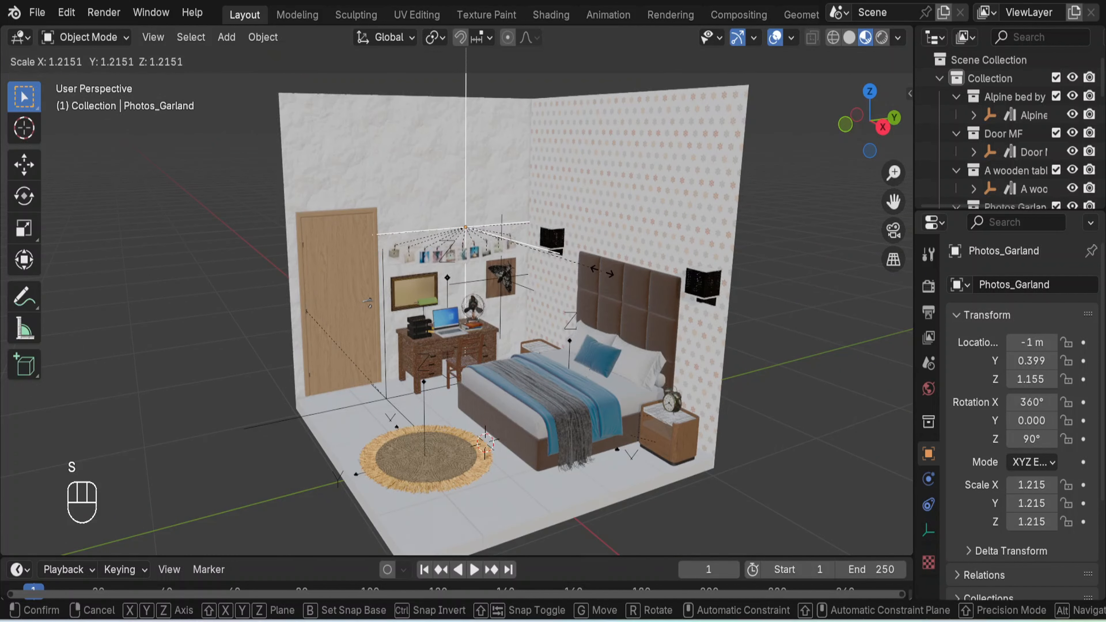
{"action": "left_click", "coordinate": [606, 269]}
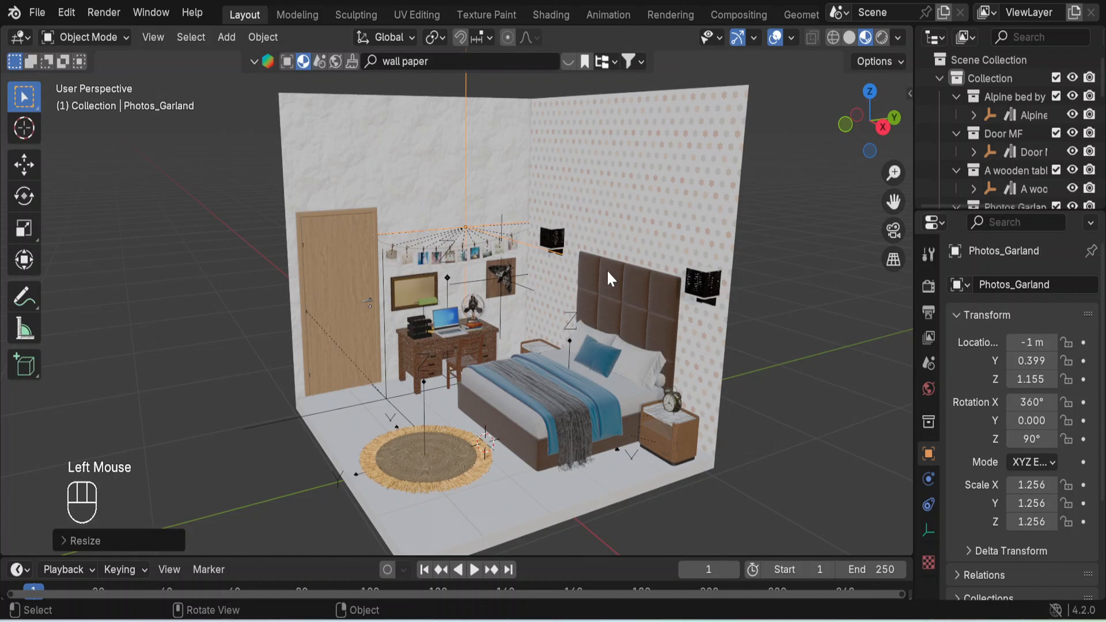
{"action": "left_click", "coordinate": [779, 323]}
Select the room's floor and search the material library for "granite".
{"action": "scroll", "coordinate": [755, 344], "scroll_direction": "down", "scroll_amount": 2}
{"action": "middle_click_drag", "start_coordinate": [526, 439], "coordinate": [596, 484]}
{"action": "left_click", "coordinate": [547, 488]}
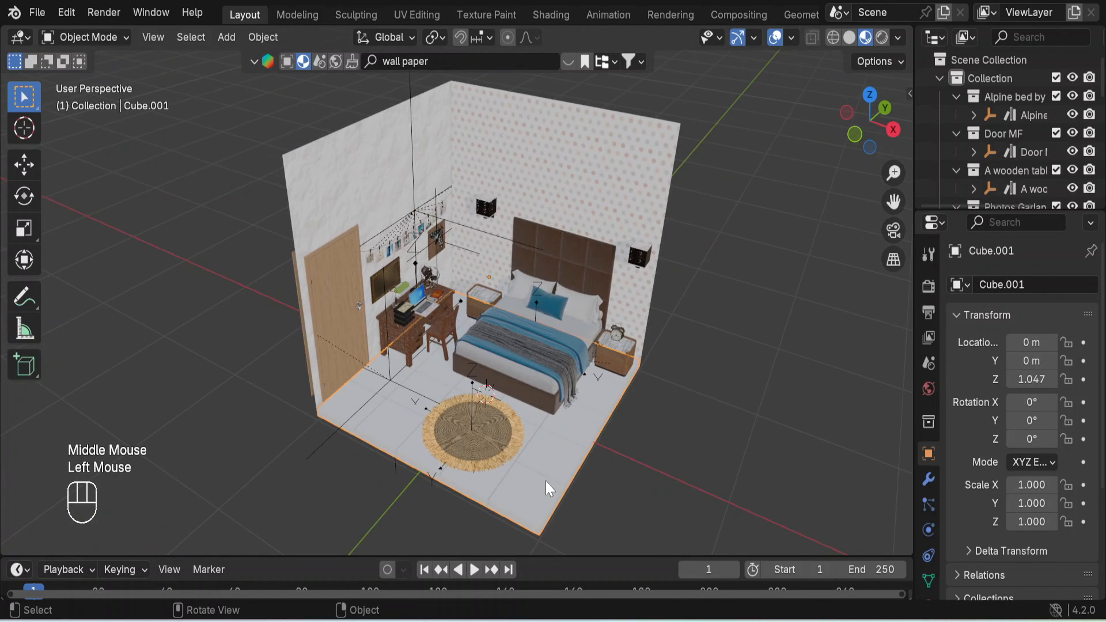
{"action": "double_click", "coordinate": [435, 61]}
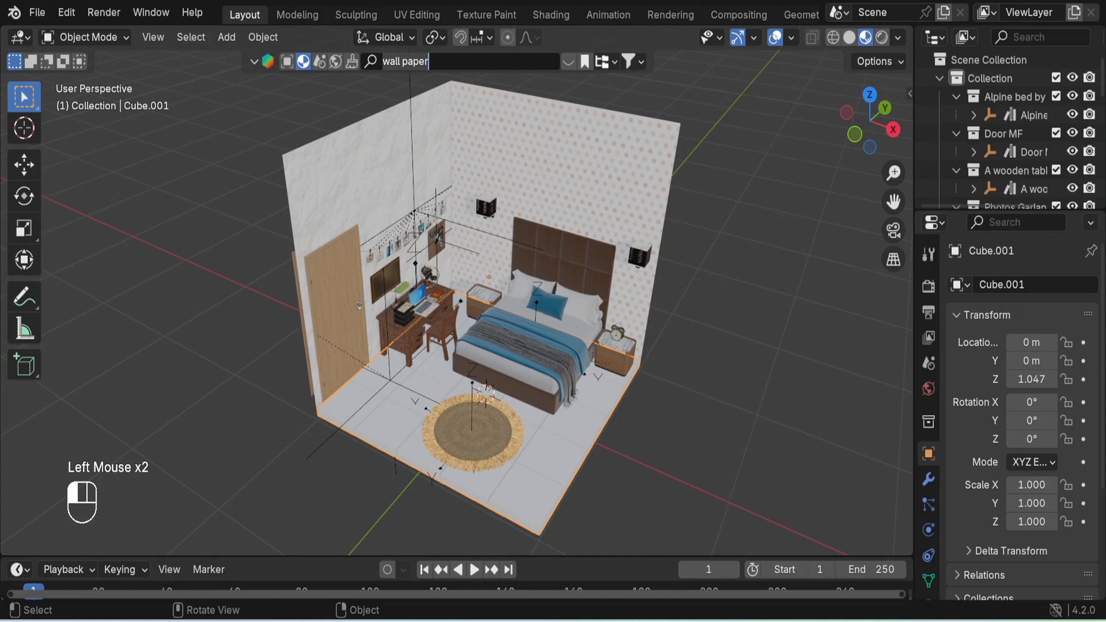
{"action": "key", "text": "ctrl+a"}
{"action": "key", "text": "BackSpace"}
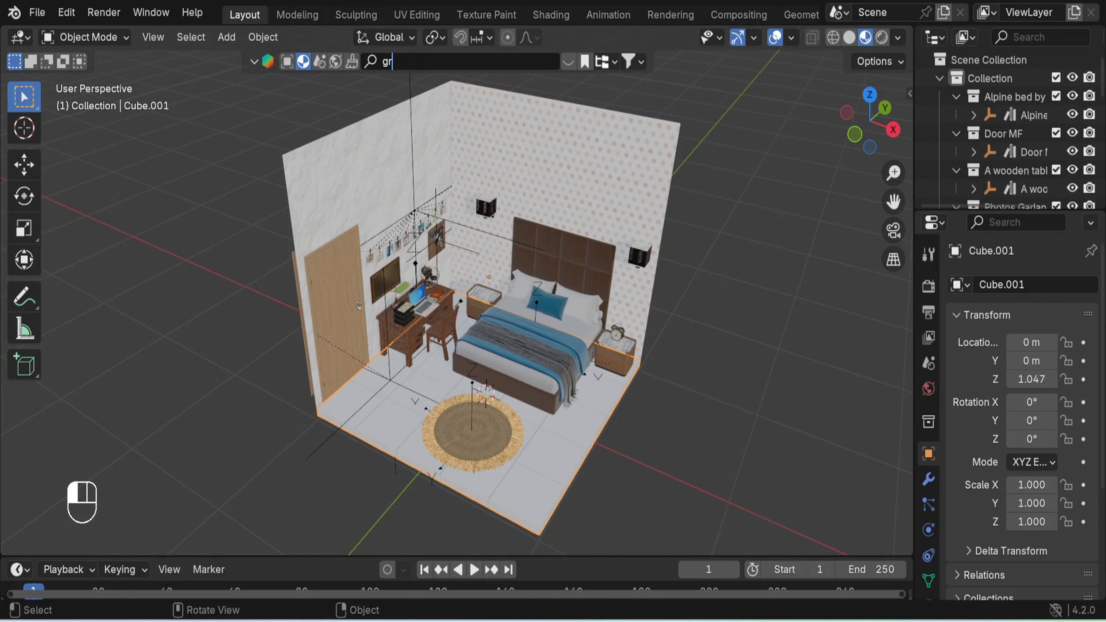
{"action": "key", "text": "Return"}
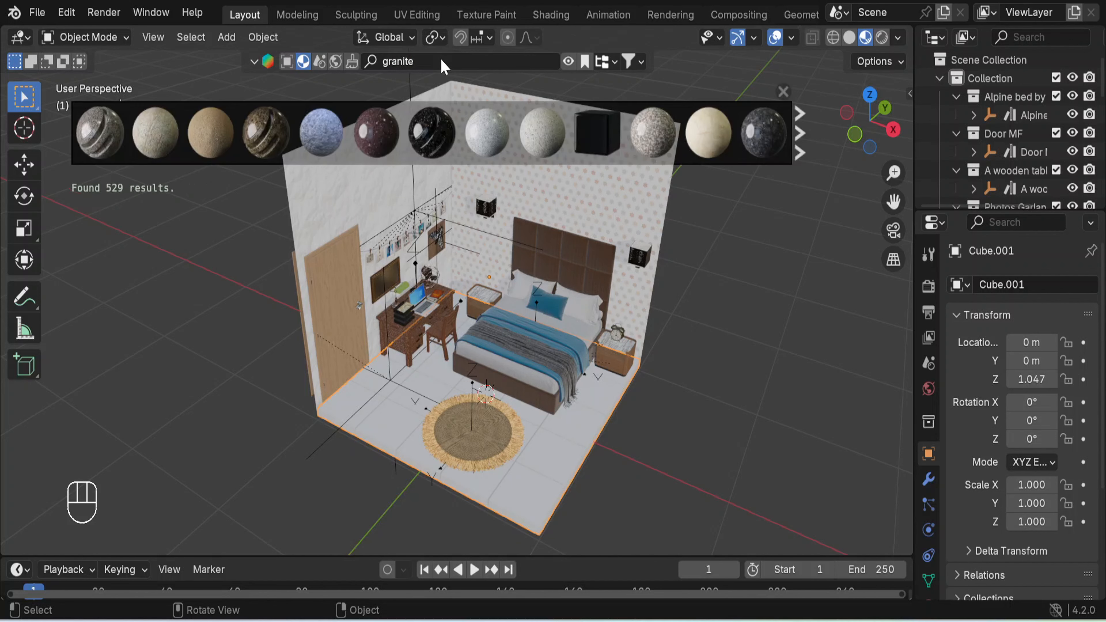
Apply the light grey speckled granite material from the search results to the floor and close the results.
{"action": "left_click_drag", "start_coordinate": [488, 129], "coordinate": [571, 431]}
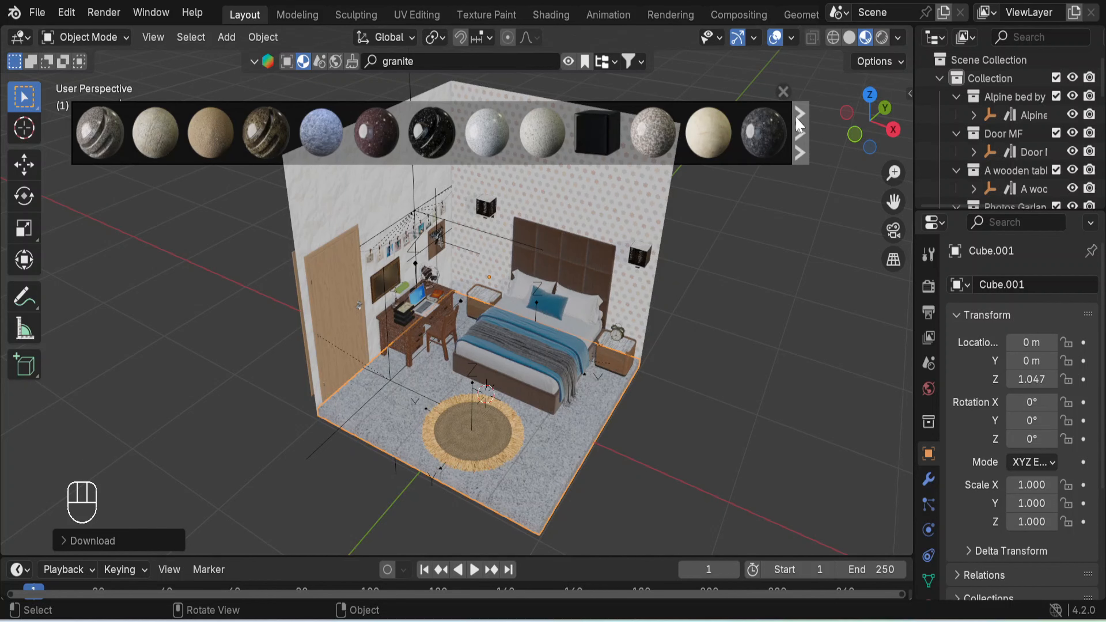
{"action": "left_click", "coordinate": [783, 91]}
{"action": "left_click", "coordinate": [768, 387]}
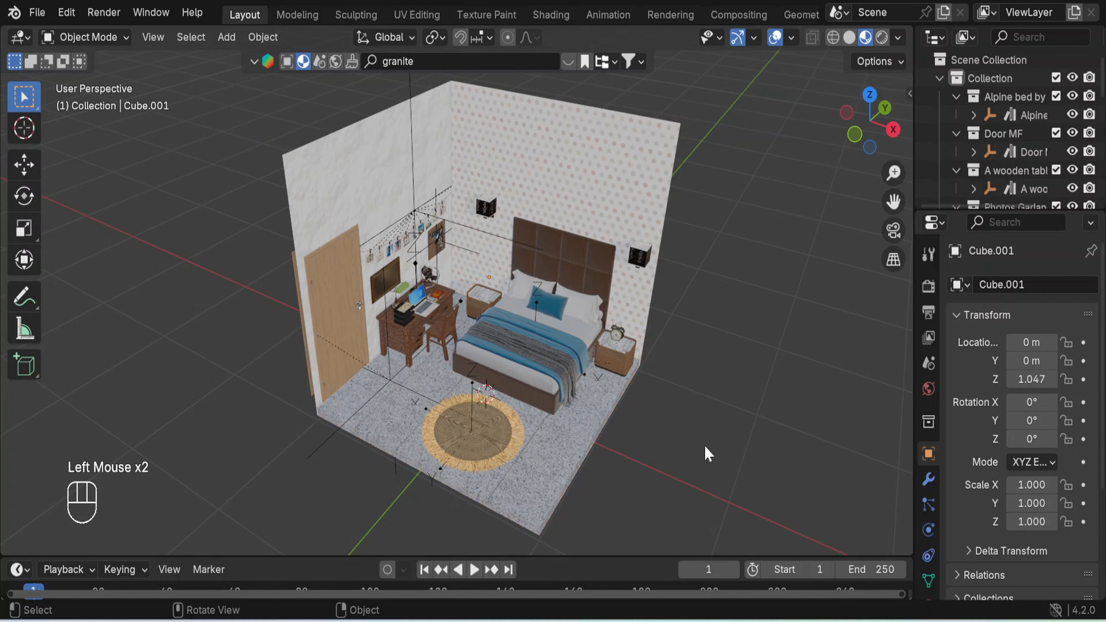
{"action": "middle_click_drag", "start_coordinate": [706, 451], "coordinate": [660, 401]}
{"action": "scroll", "coordinate": [661, 402], "scroll_direction": "up", "scroll_amount": 5}
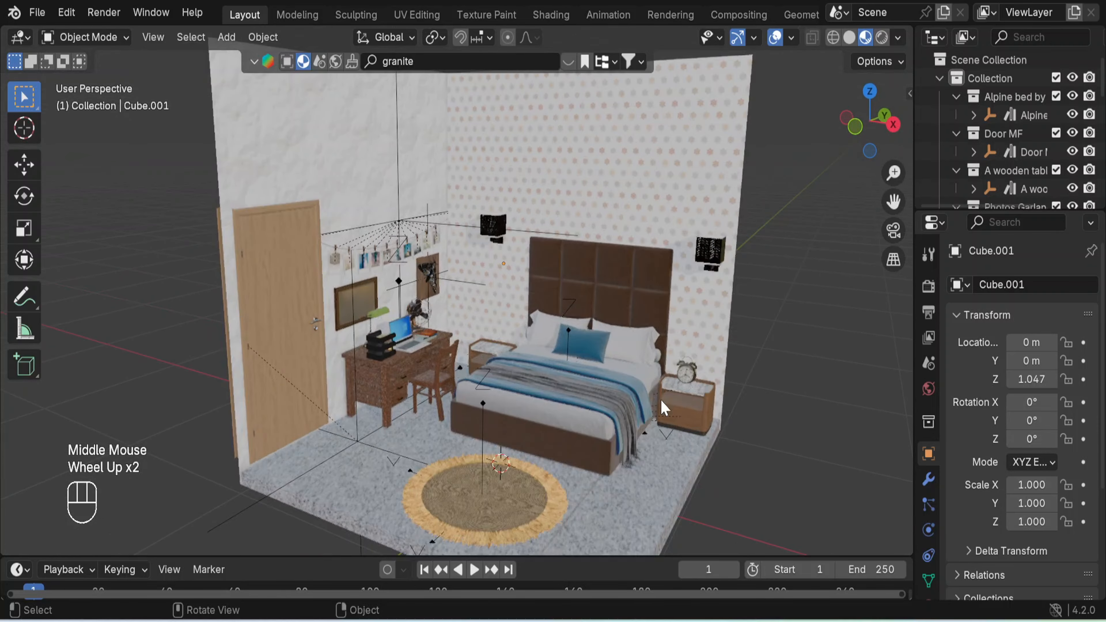
Clear the material search, switch the asset library to models with no search text, and browse the Decoration category for vases.
{"action": "middle_click_drag", "start_coordinate": [546, 405], "coordinate": [505, 348]}
{"action": "scroll", "coordinate": [505, 349], "scroll_direction": "up", "scroll_amount": 2}
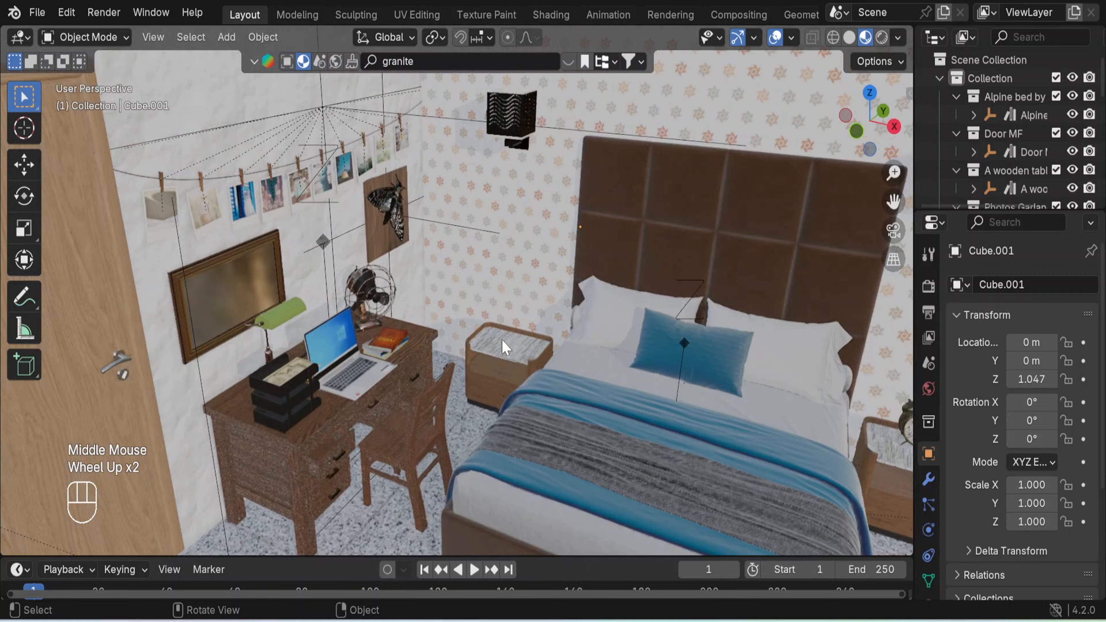
{"action": "left_click", "coordinate": [545, 63]}
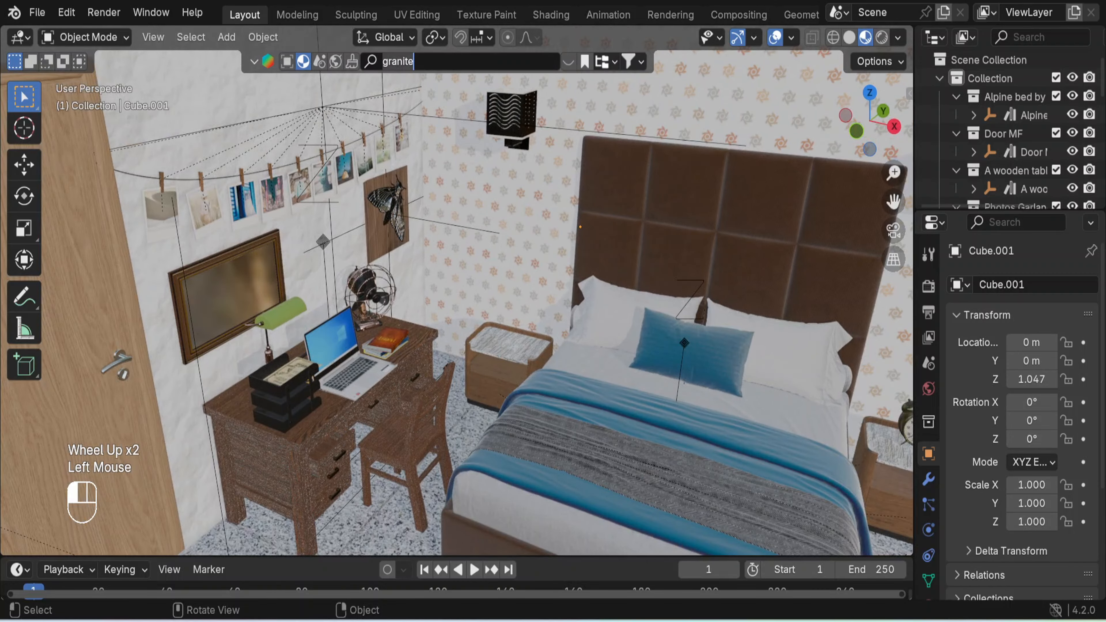
{"action": "key", "text": "ctrl+BackSpace"}
{"action": "left_click", "coordinate": [445, 67]}
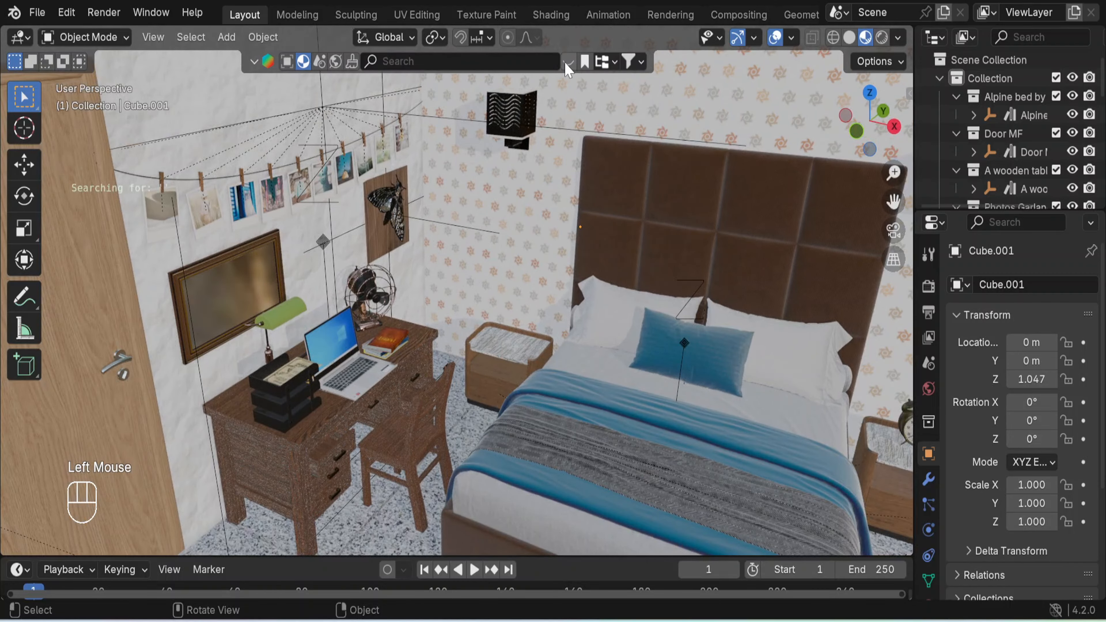
{"action": "left_click", "coordinate": [287, 62]}
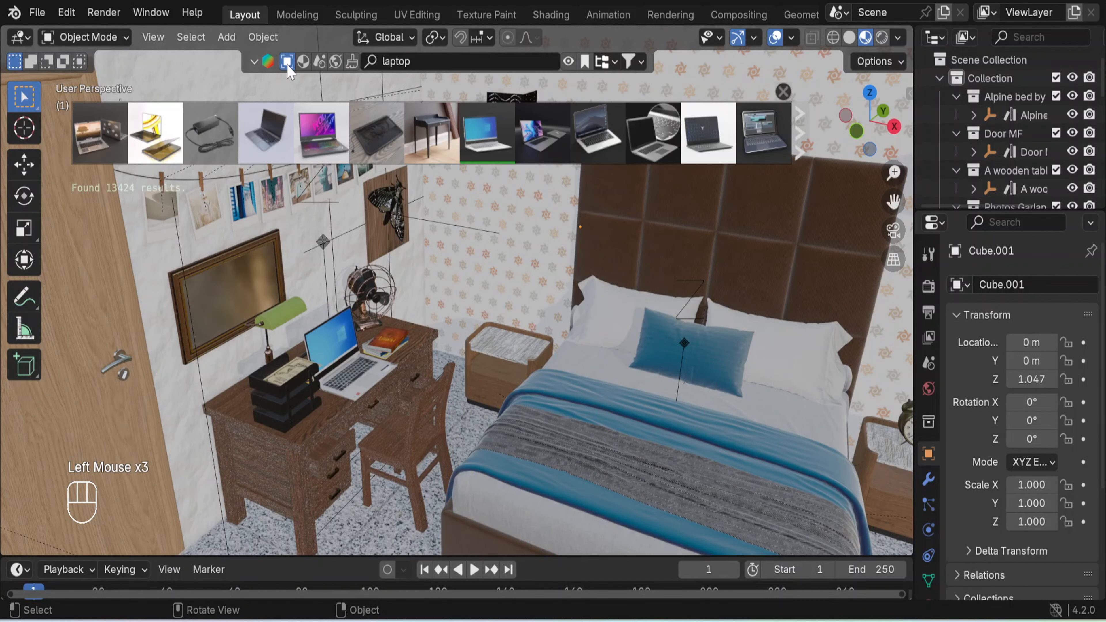
{"action": "left_click", "coordinate": [505, 61]}
{"action": "key", "text": "BackSpace"}
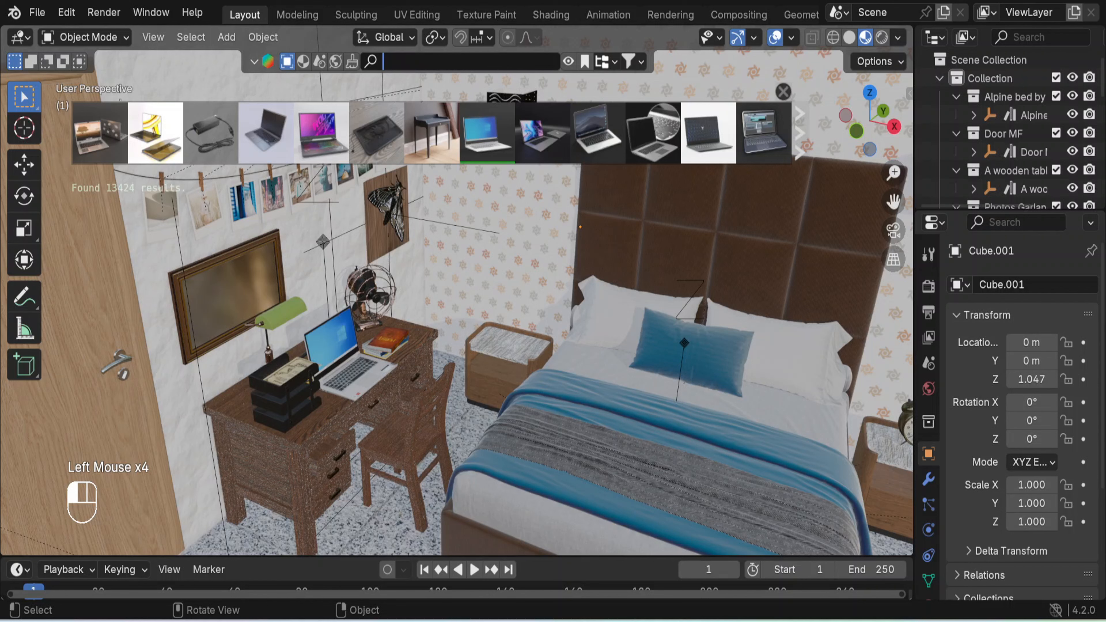
{"action": "left_click", "coordinate": [619, 62]}
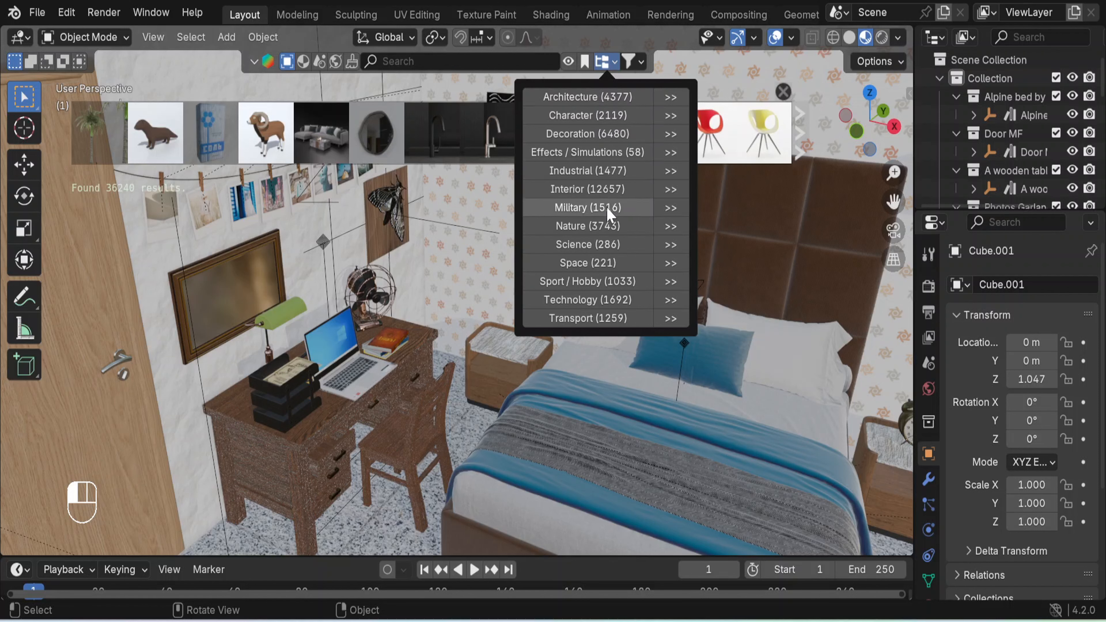
{"action": "left_click", "coordinate": [671, 134]}
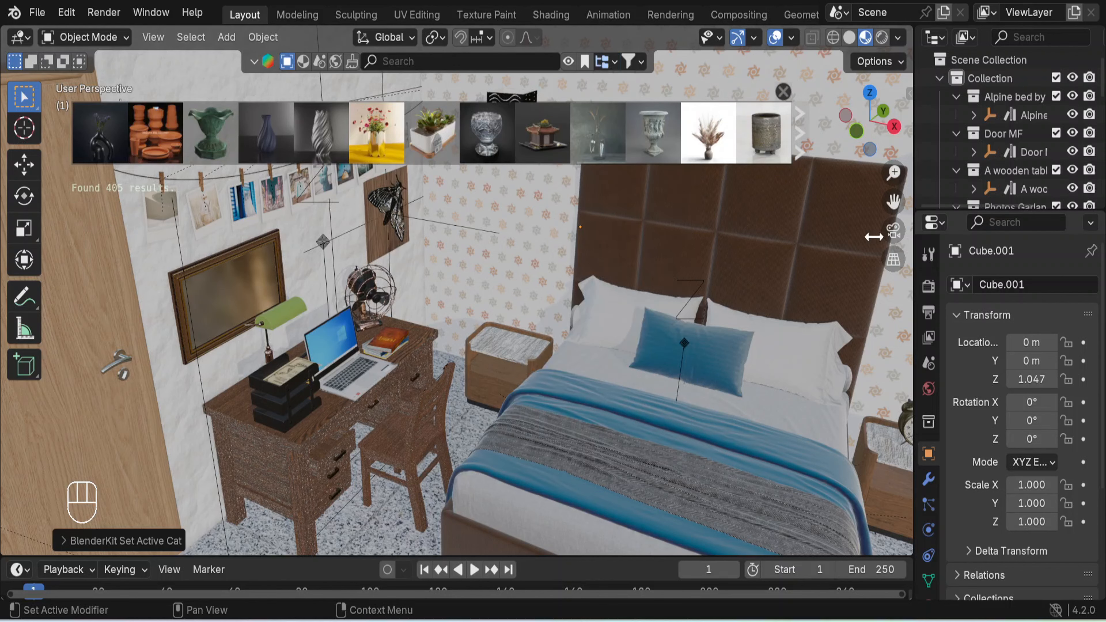
Add the "Vase with small flowers" model from the next set of results at the bedside table nearest the desk.
{"action": "mouse_move", "coordinate": [717, 138]}
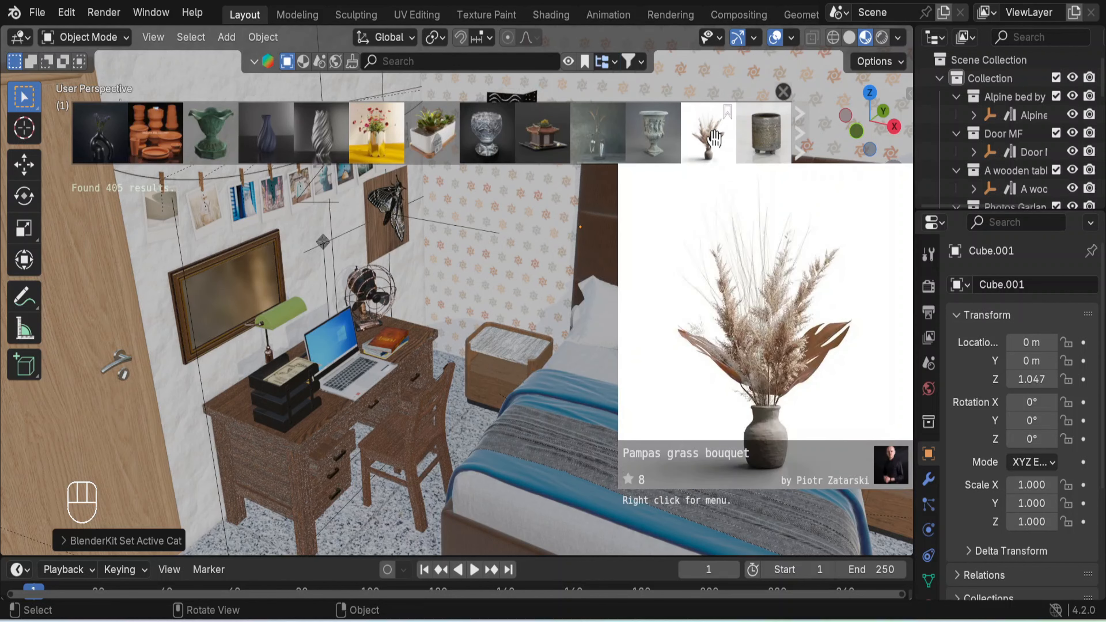
{"action": "mouse_move", "coordinate": [438, 129]}
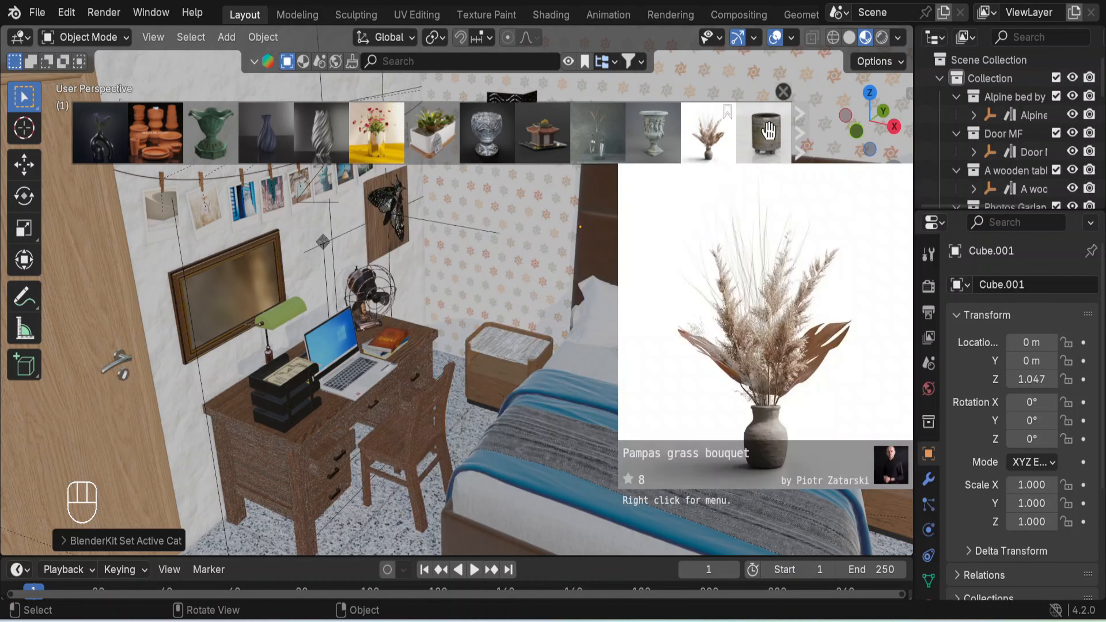
{"action": "left_click", "coordinate": [800, 133]}
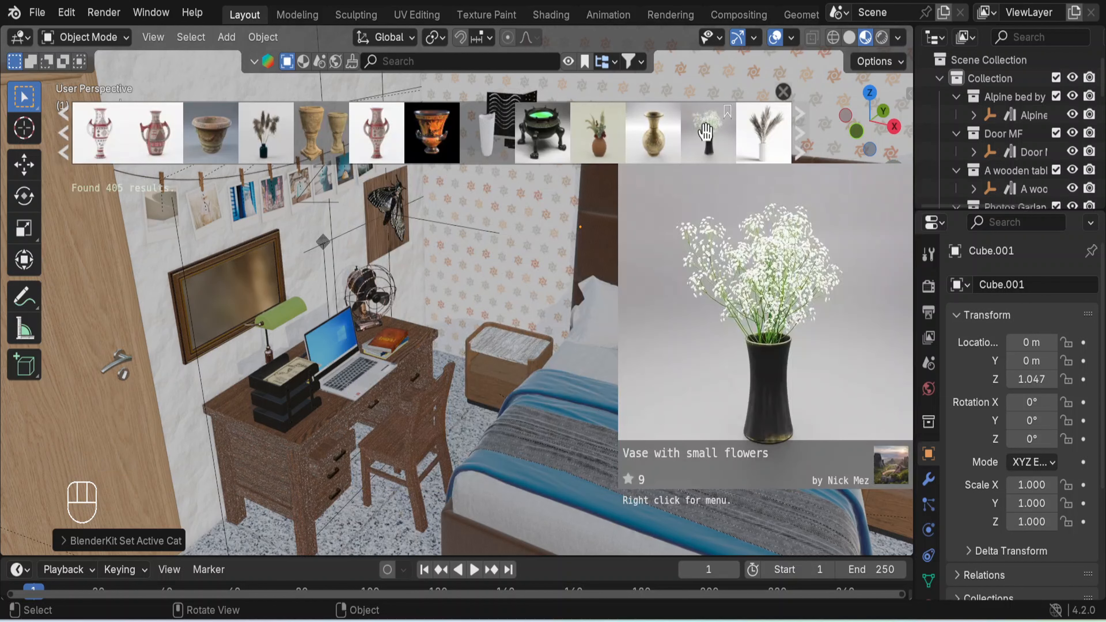
{"action": "left_click_drag", "start_coordinate": [705, 131], "coordinate": [543, 299]}
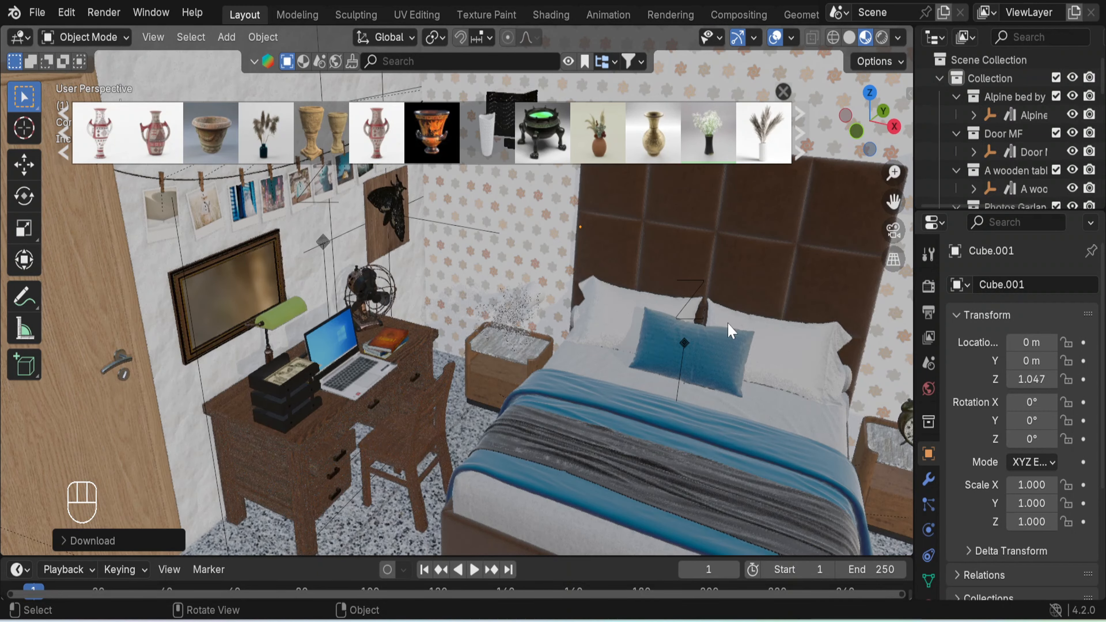
Select the flower vase and rotate it about the global X axis in three 90° turns so it stands upright.
{"action": "scroll", "coordinate": [566, 340], "scroll_direction": "up", "scroll_amount": 2}
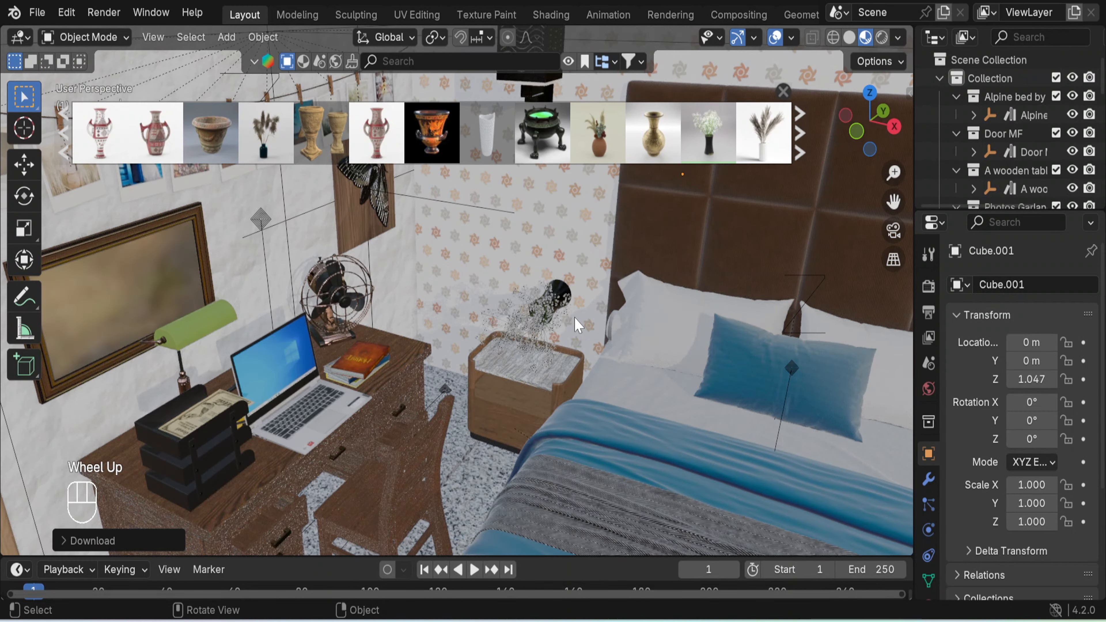
{"action": "scroll", "coordinate": [579, 323], "scroll_direction": "up", "scroll_amount": 2}
{"action": "left_click", "coordinate": [584, 300]}
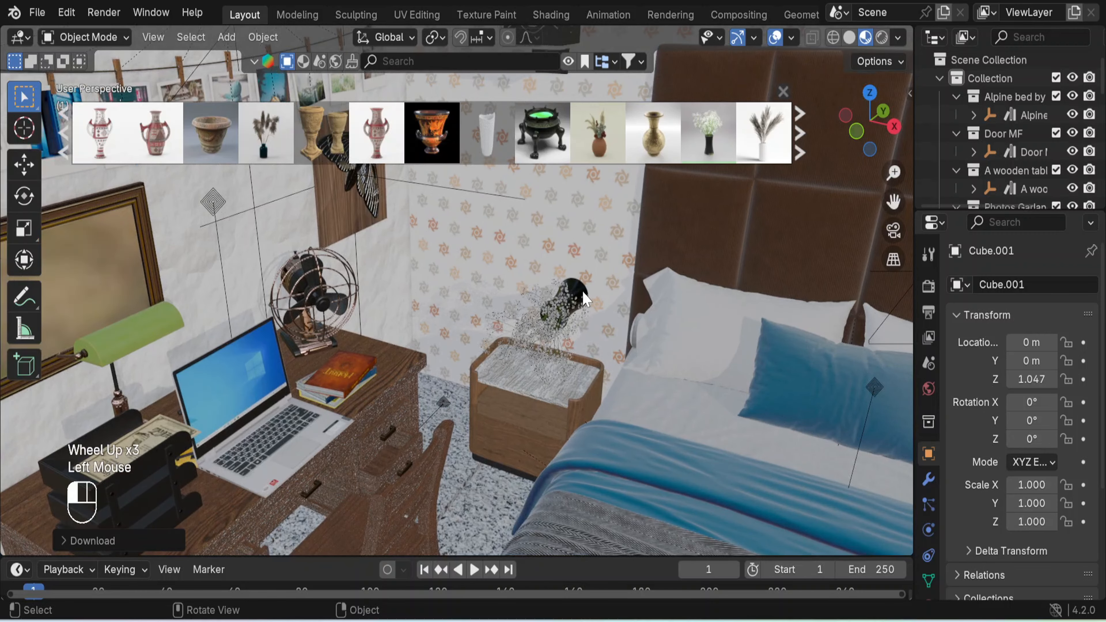
{"action": "key", "text": "shift"}
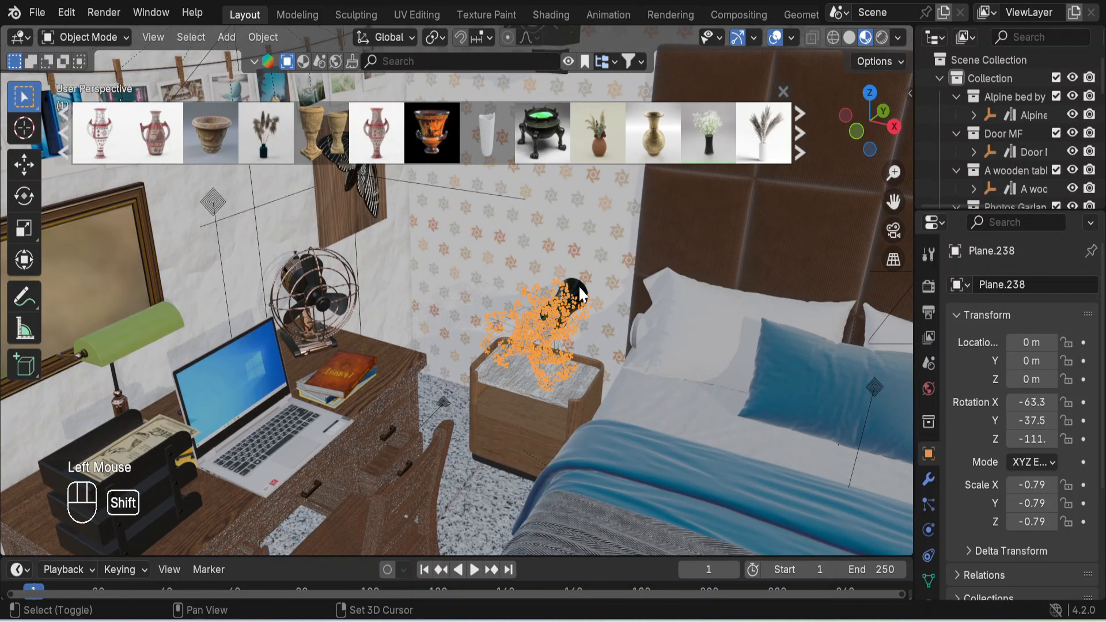
{"action": "left_click", "coordinate": [576, 285], "text": "shift"}
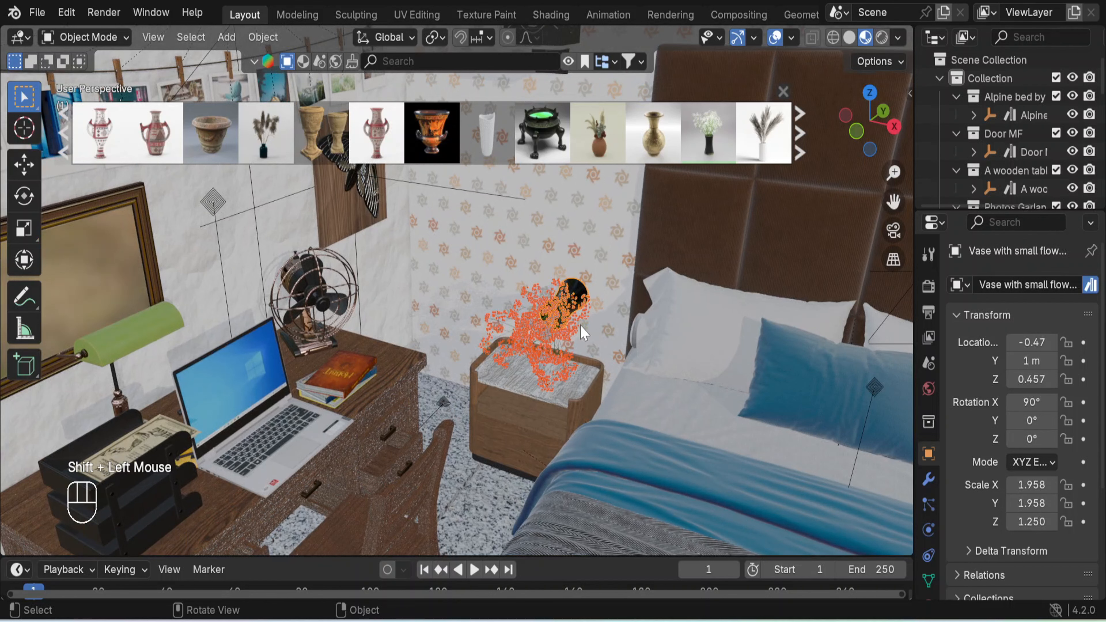
{"action": "key", "text": "r"}
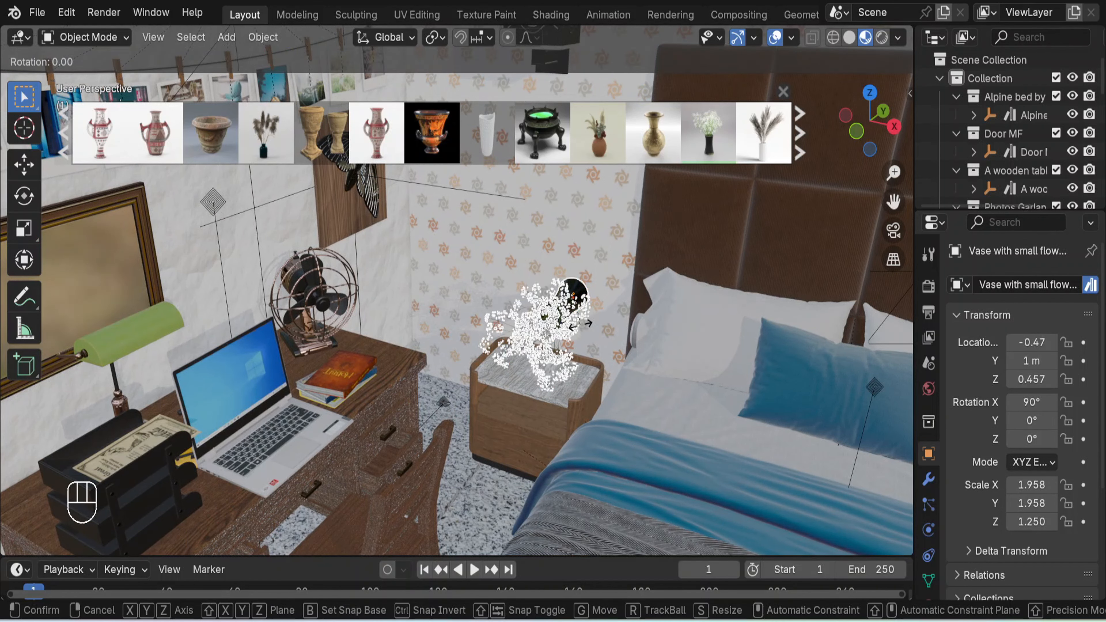
{"action": "type", "text": "x"}
{"action": "type", "text": "90"}
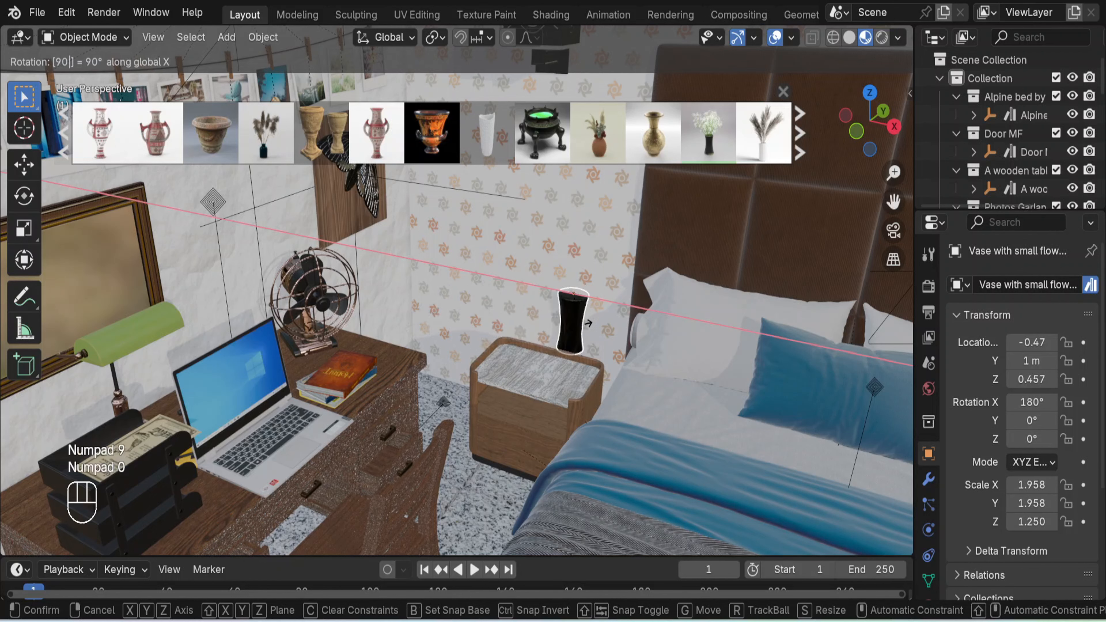
{"action": "key", "text": "Return"}
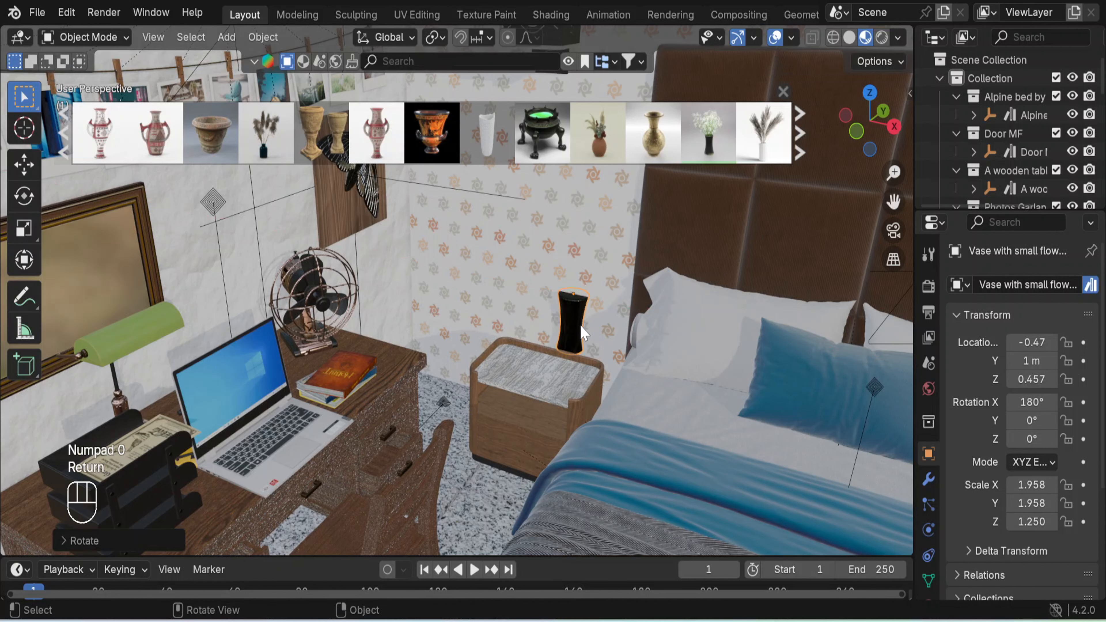
{"action": "type", "text": "r"}
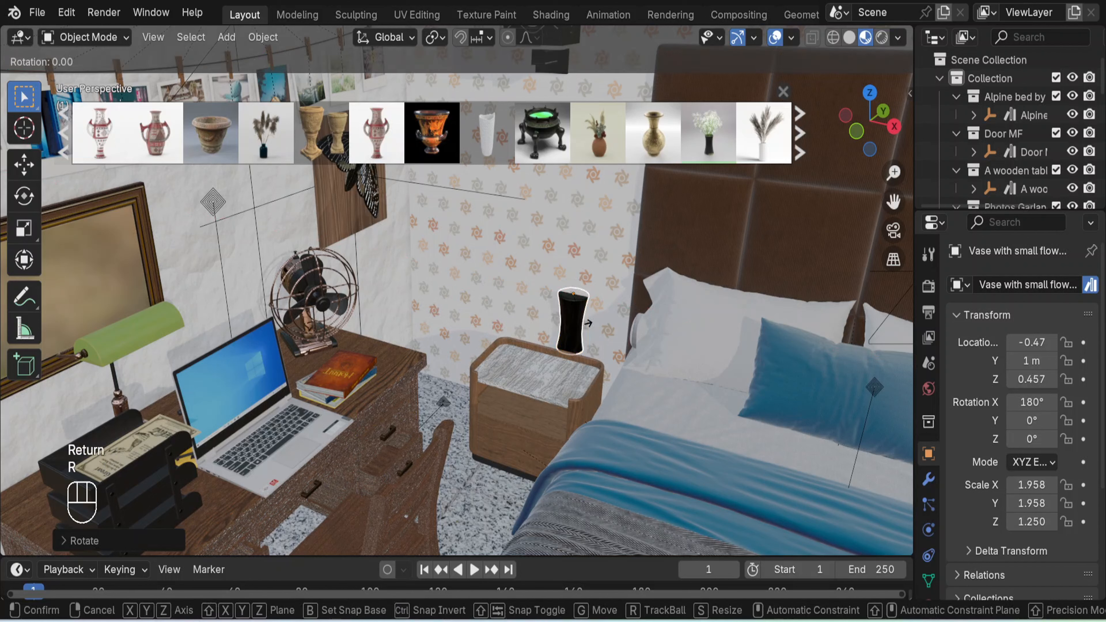
{"action": "type", "text": "x90"}
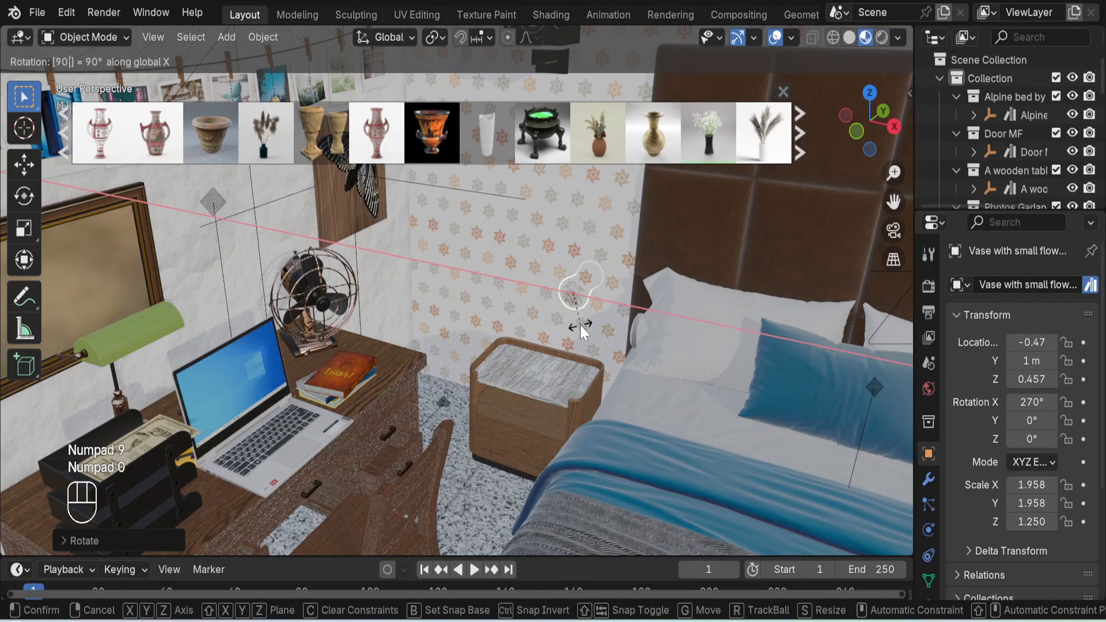
{"action": "key", "text": "Return"}
{"action": "type", "text": "rx90"}
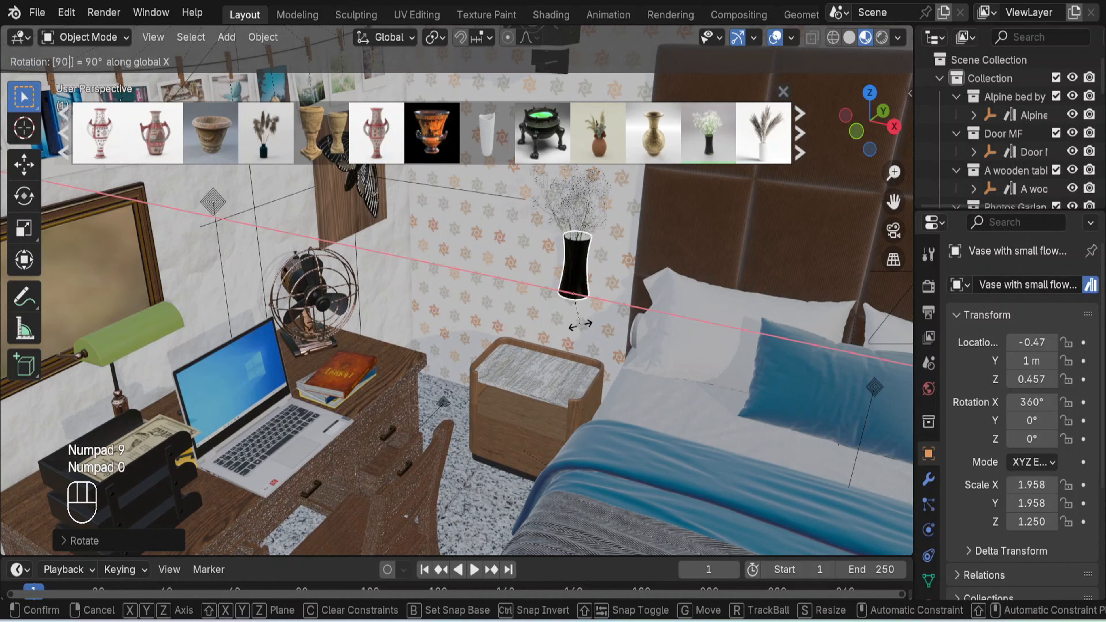
{"action": "key", "text": "Return"}
Move the vase along Z and Y onto the bedside table near the desk, at about Y 0.804 m and Z 0.334 m, and deselect it.
{"action": "key", "text": "g"}
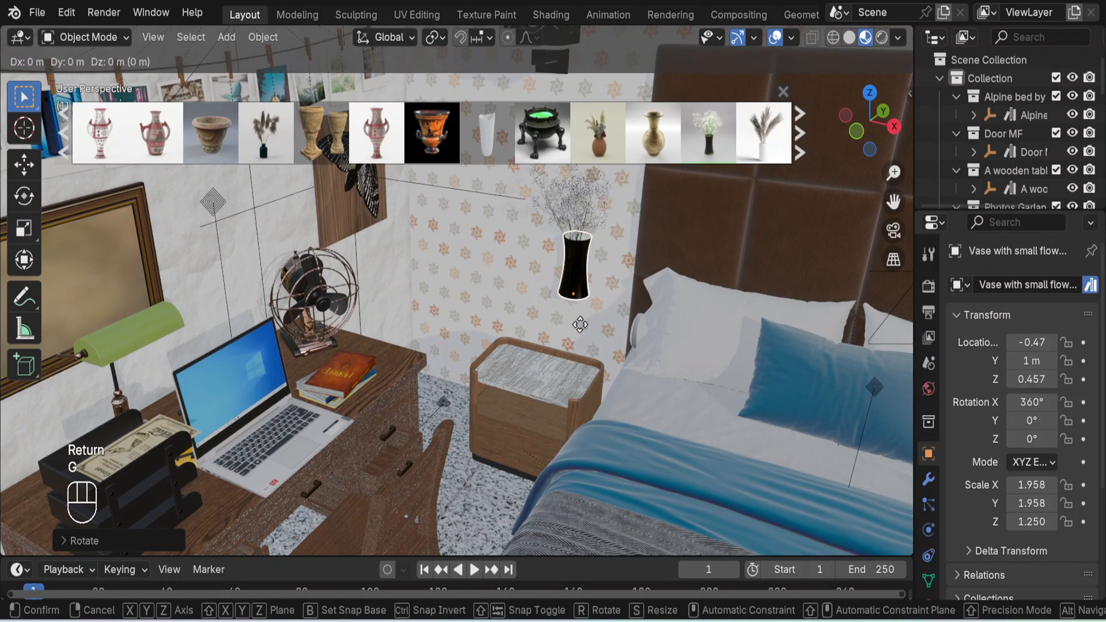
{"action": "key", "text": "z"}
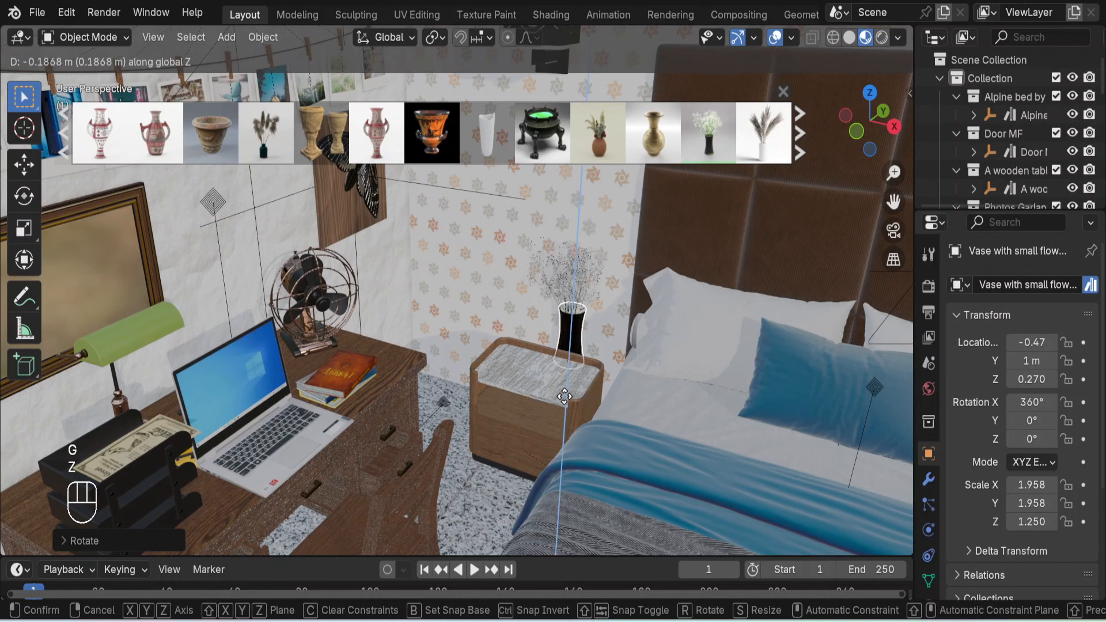
{"action": "left_click", "coordinate": [566, 382]}
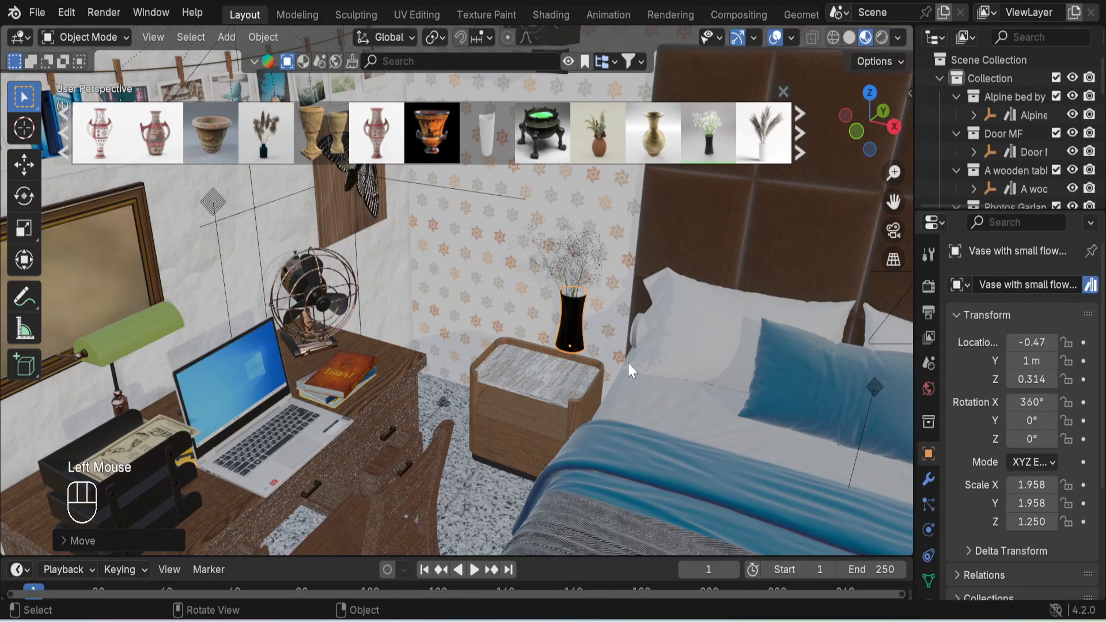
{"action": "key", "text": "g"}
{"action": "key", "text": "y"}
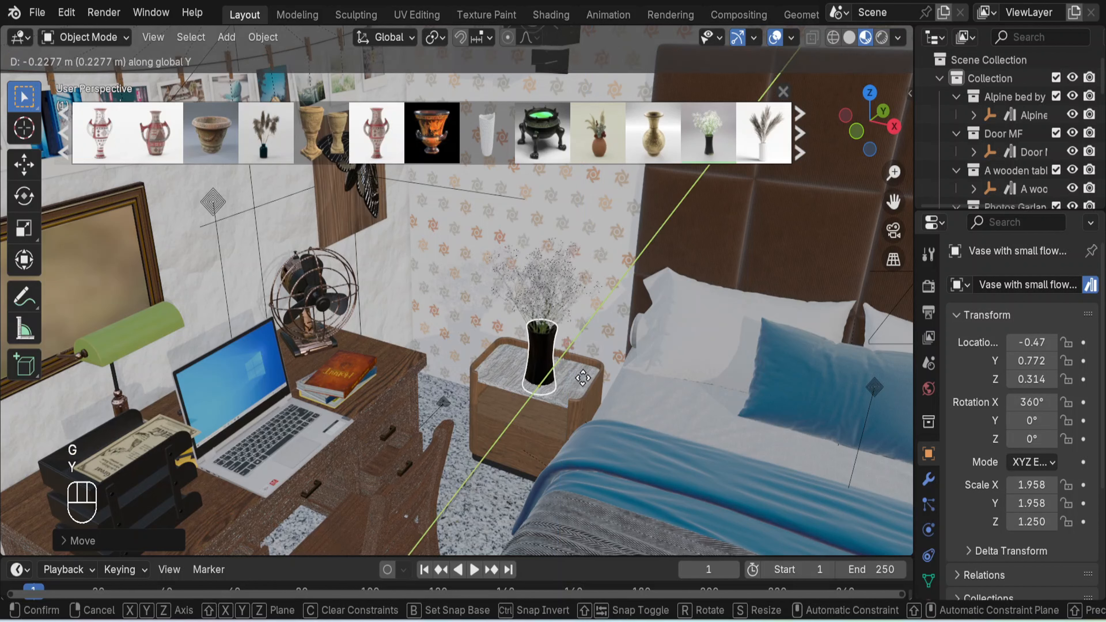
{"action": "left_click", "coordinate": [583, 384]}
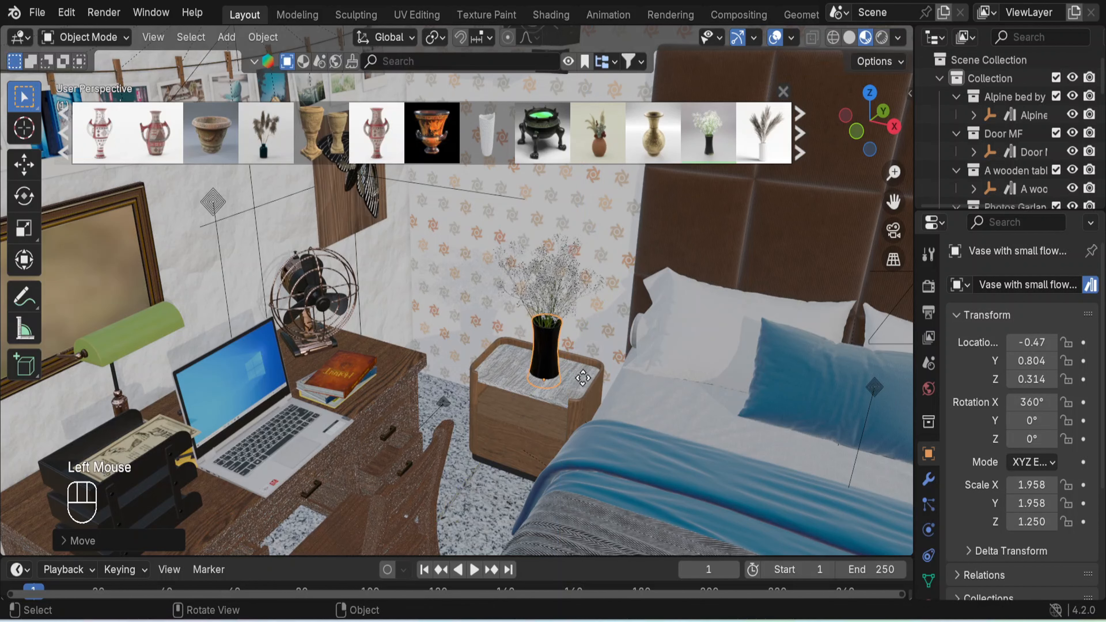
{"action": "key", "text": "g"}
{"action": "key", "text": "z"}
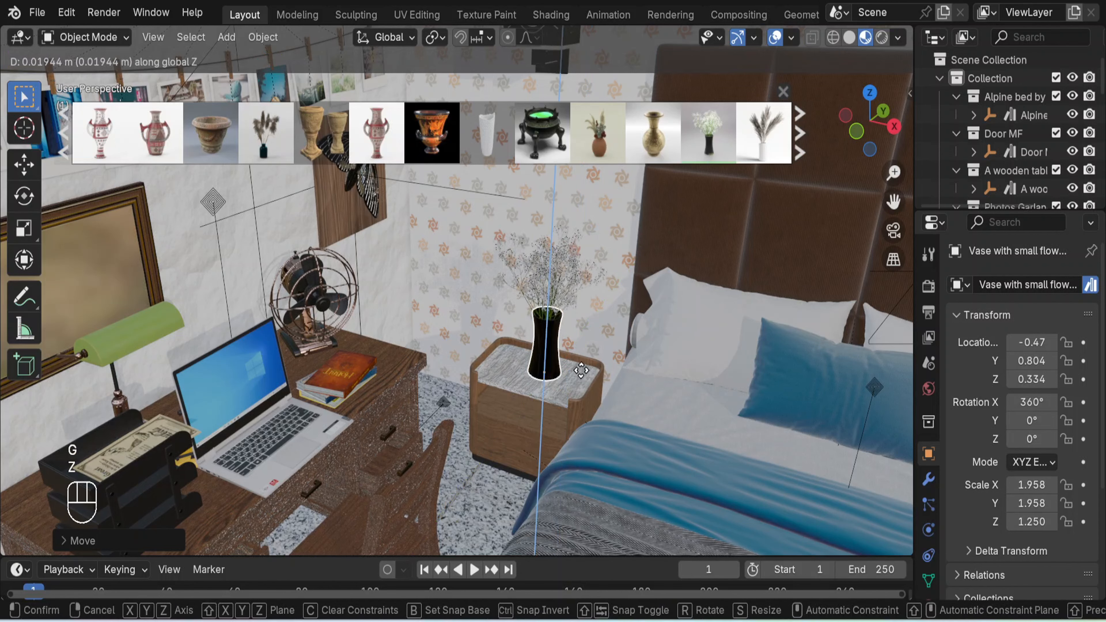
{"action": "left_click", "coordinate": [581, 371]}
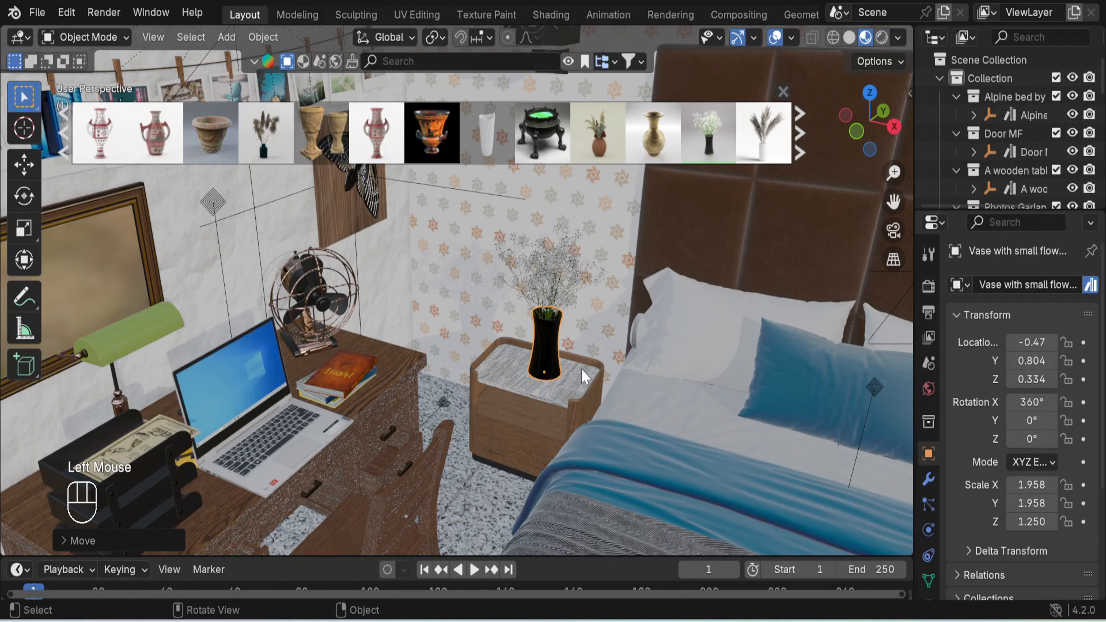
{"action": "scroll", "coordinate": [584, 375], "scroll_direction": "down", "scroll_amount": 5}
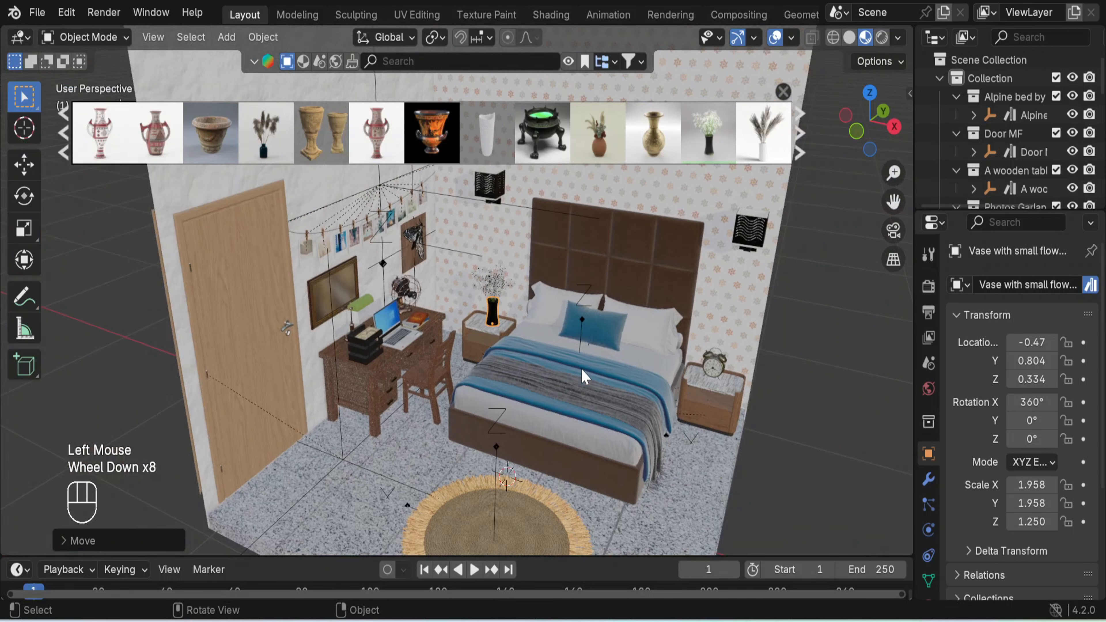
{"action": "left_click", "coordinate": [820, 376]}
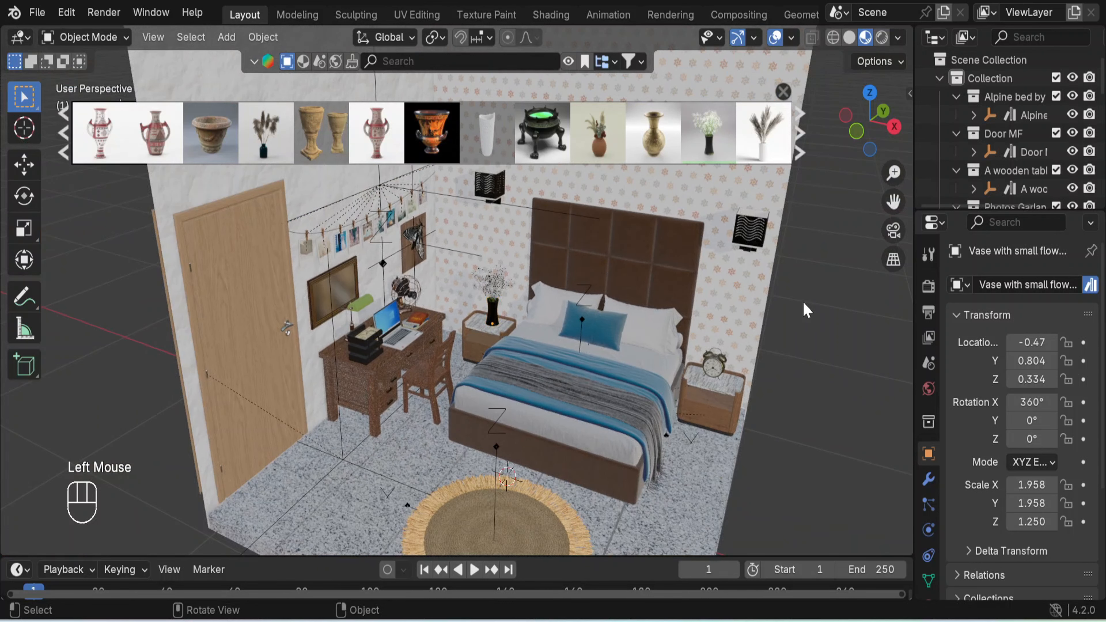
Add the "Pot Bush" model from the next set of results at the bedside table near the desk and close the results.
{"action": "left_click", "coordinate": [799, 143]}
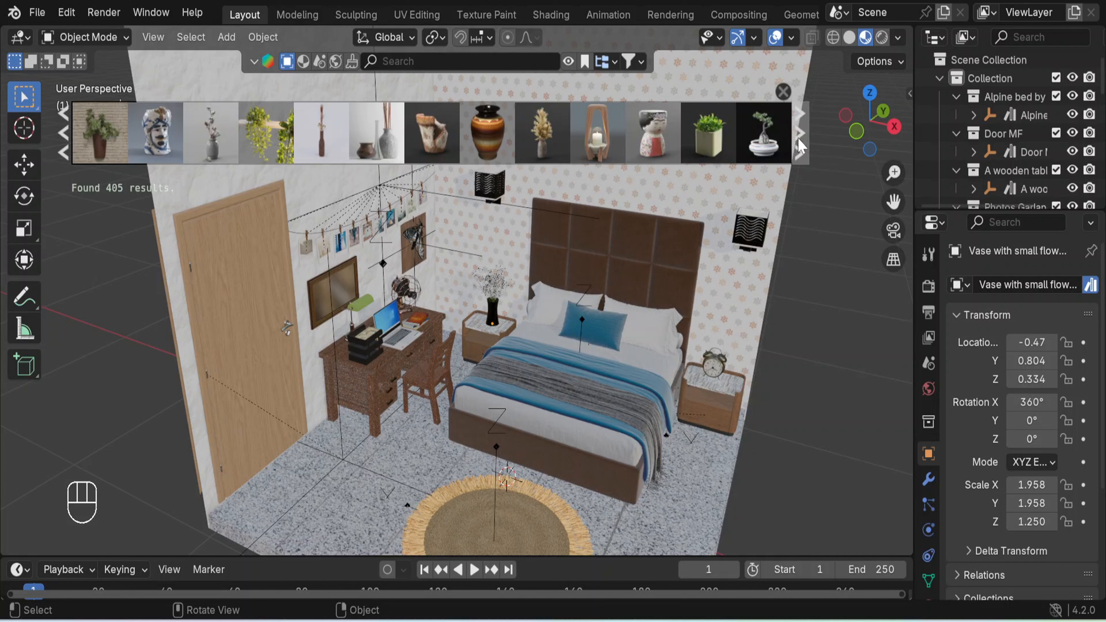
{"action": "mouse_move", "coordinate": [716, 123]}
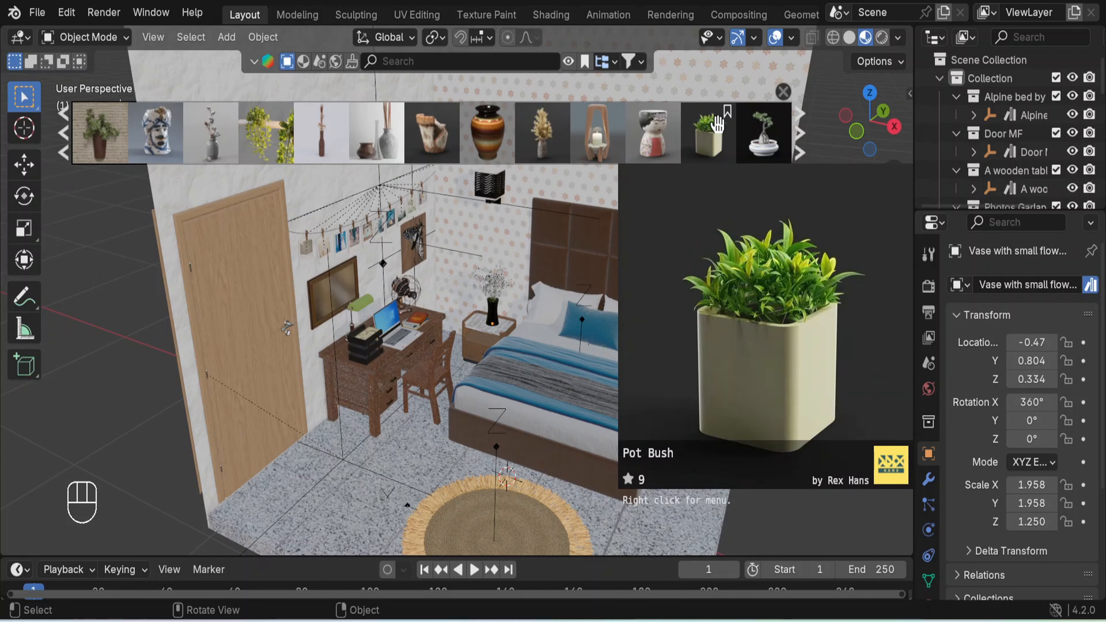
{"action": "left_click_drag", "start_coordinate": [717, 122], "coordinate": [488, 312]}
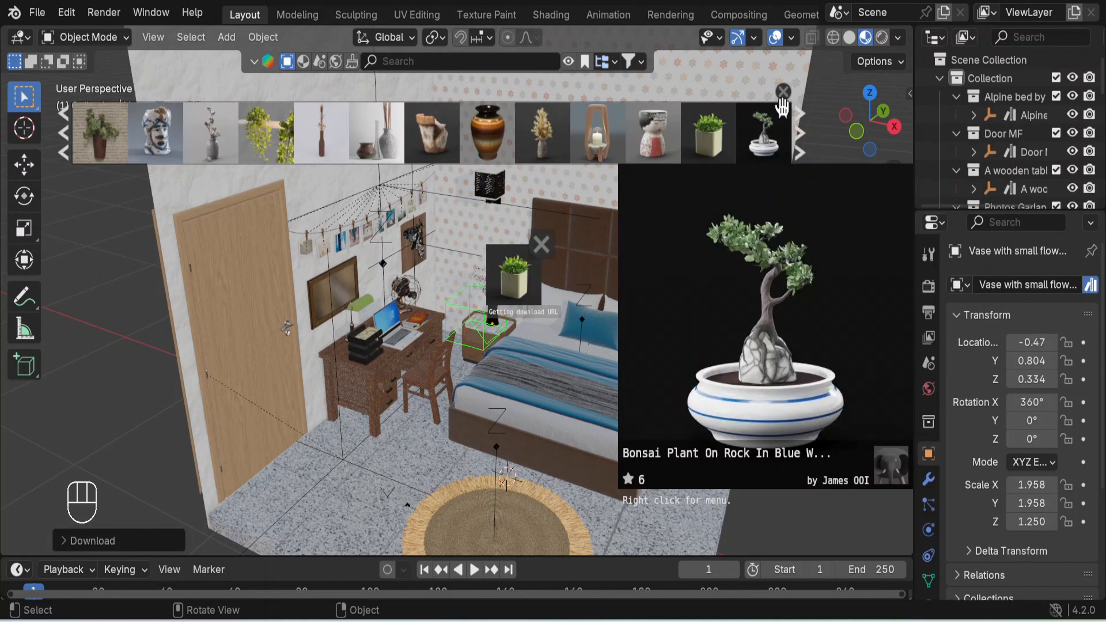
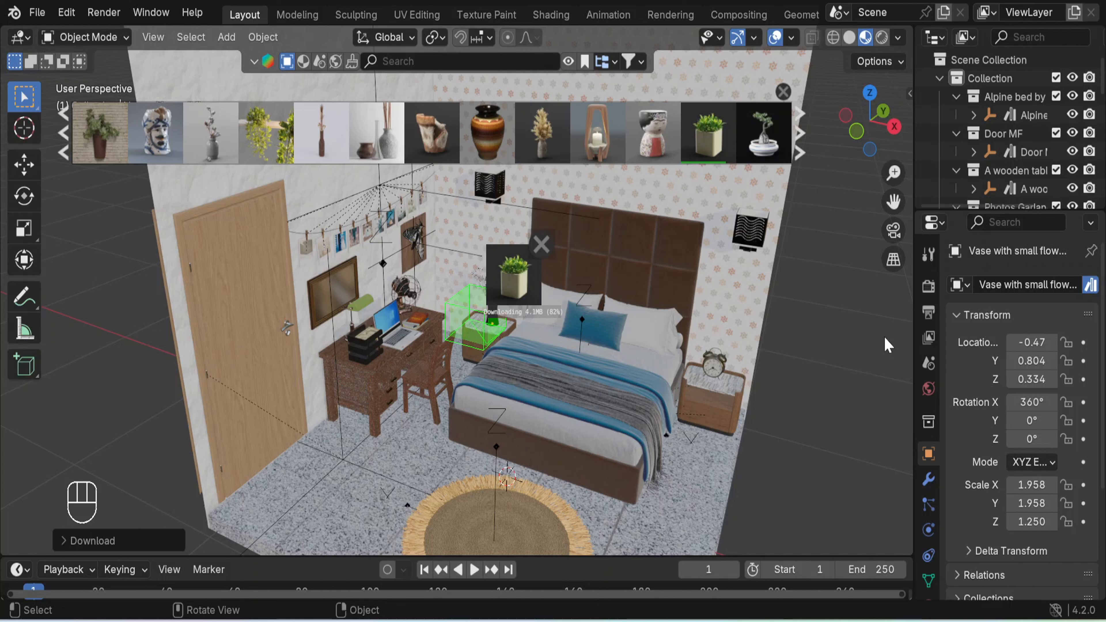
{"action": "left_click", "coordinate": [885, 344]}
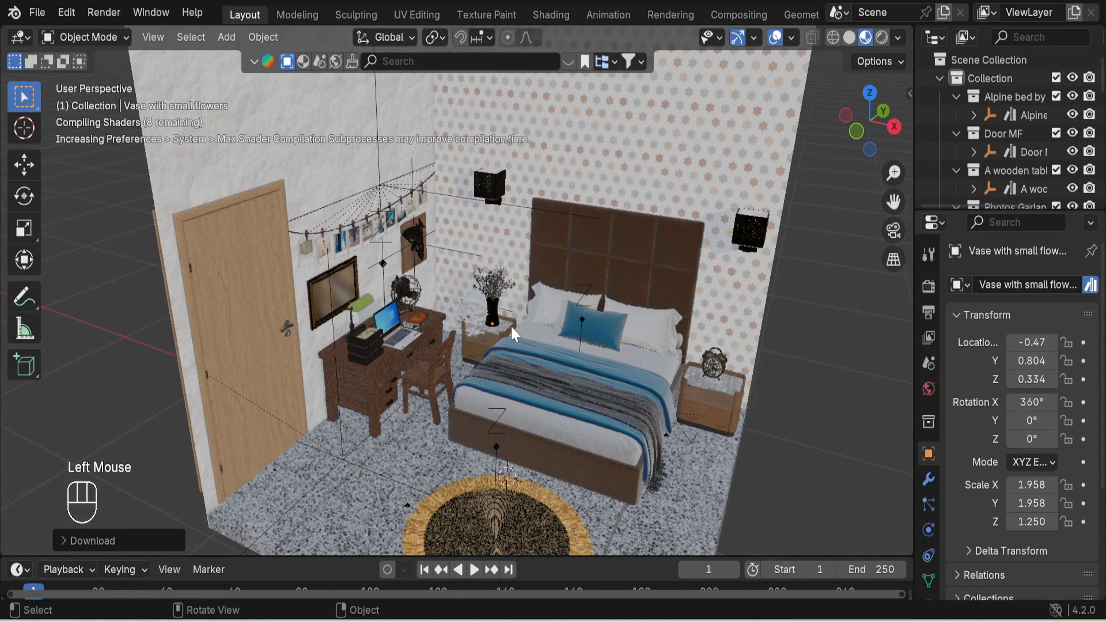
Select the bush and its pot beside the flower vase and rotate them about the global X axis in three 90° turns so they stand upright.
{"action": "scroll", "coordinate": [511, 335], "scroll_direction": "up", "scroll_amount": 2}
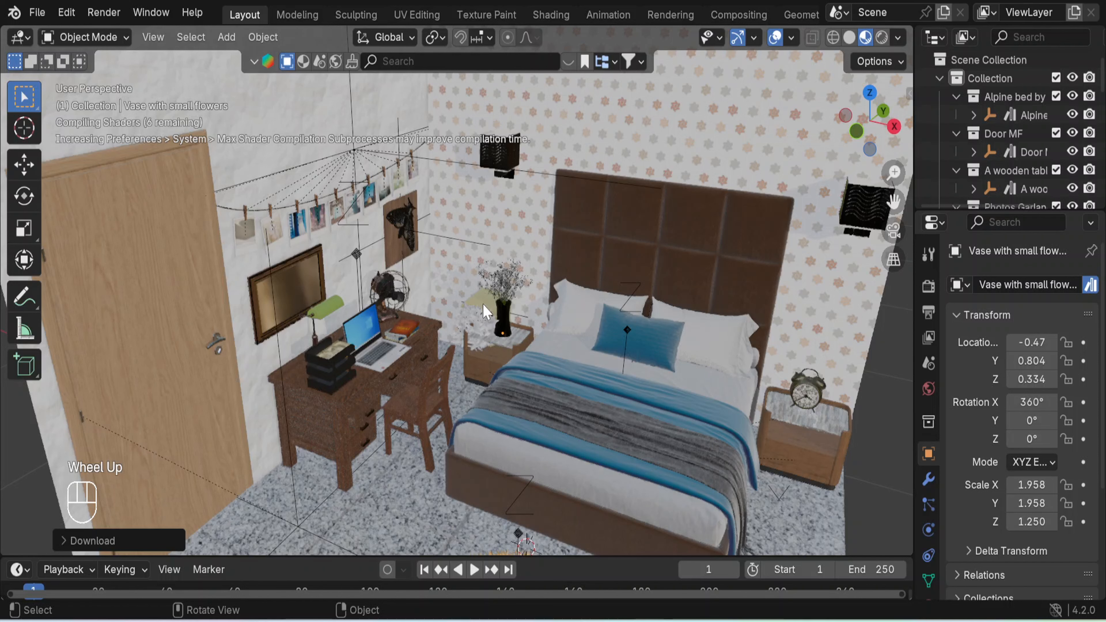
{"action": "scroll", "coordinate": [486, 311], "scroll_direction": "up", "scroll_amount": 2}
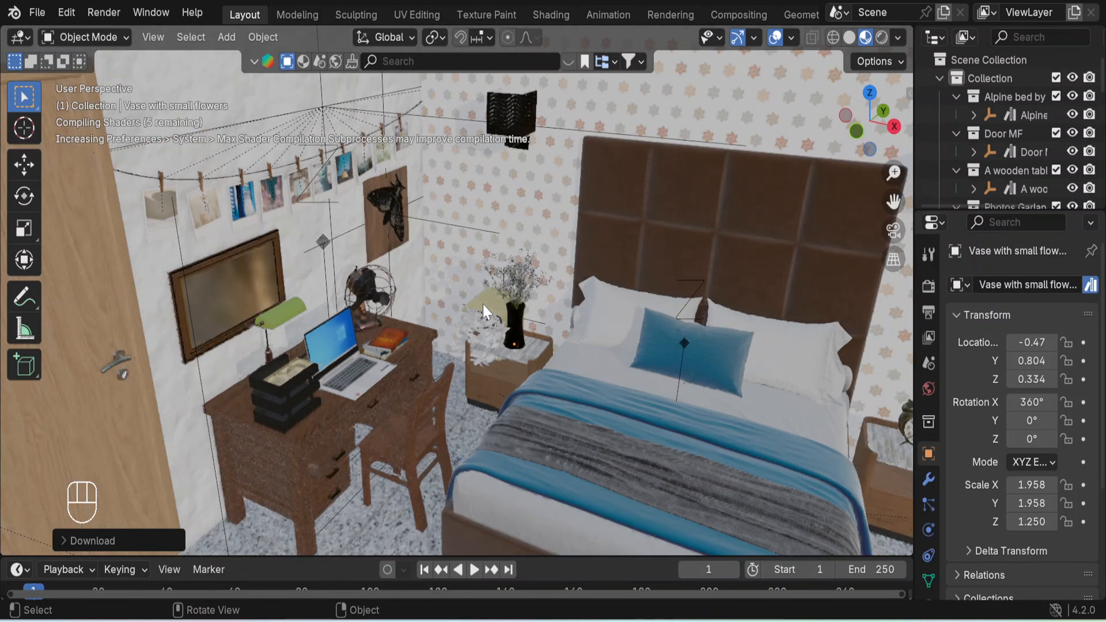
{"action": "scroll", "coordinate": [486, 311], "scroll_direction": "up", "scroll_amount": 2}
{"action": "left_click", "coordinate": [485, 311]}
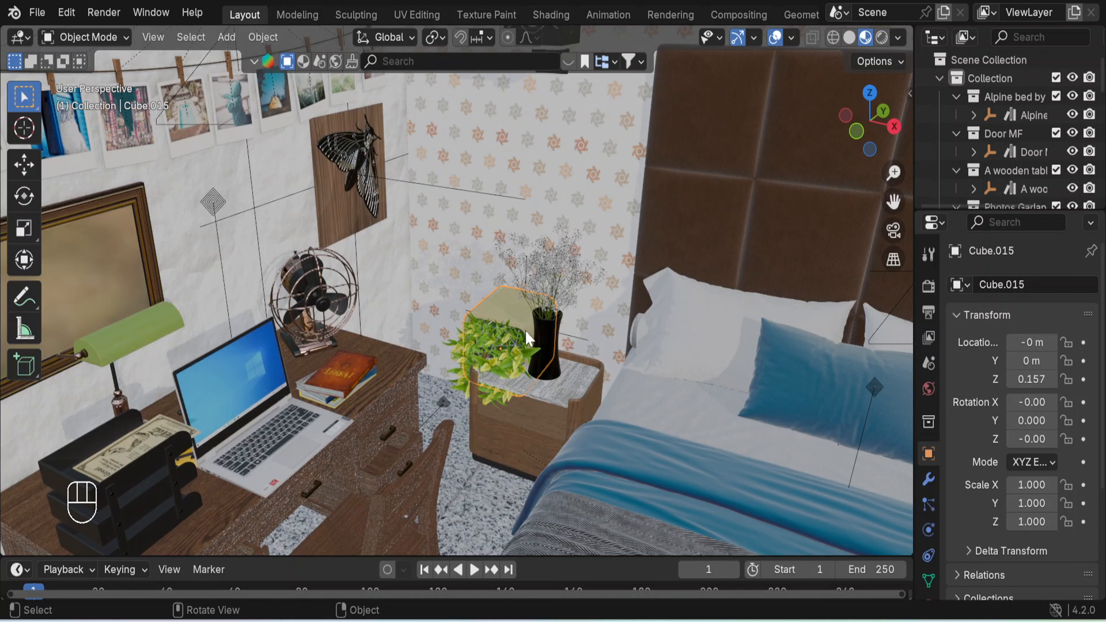
{"action": "left_click", "coordinate": [514, 347], "text": "shift"}
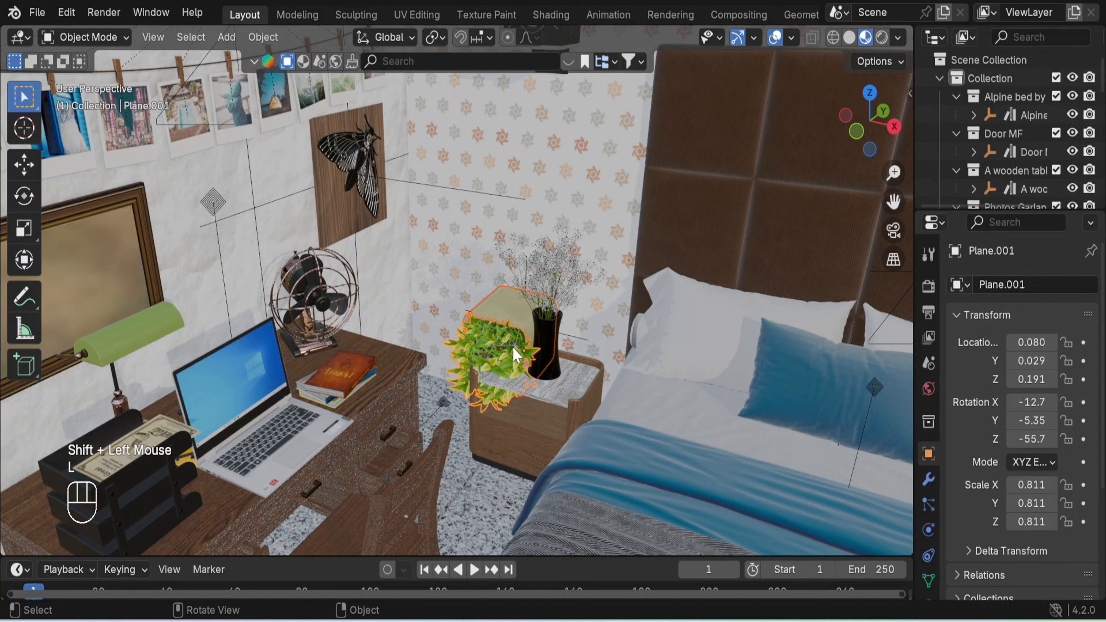
{"action": "key", "text": "l"}
{"action": "key", "text": "r"}
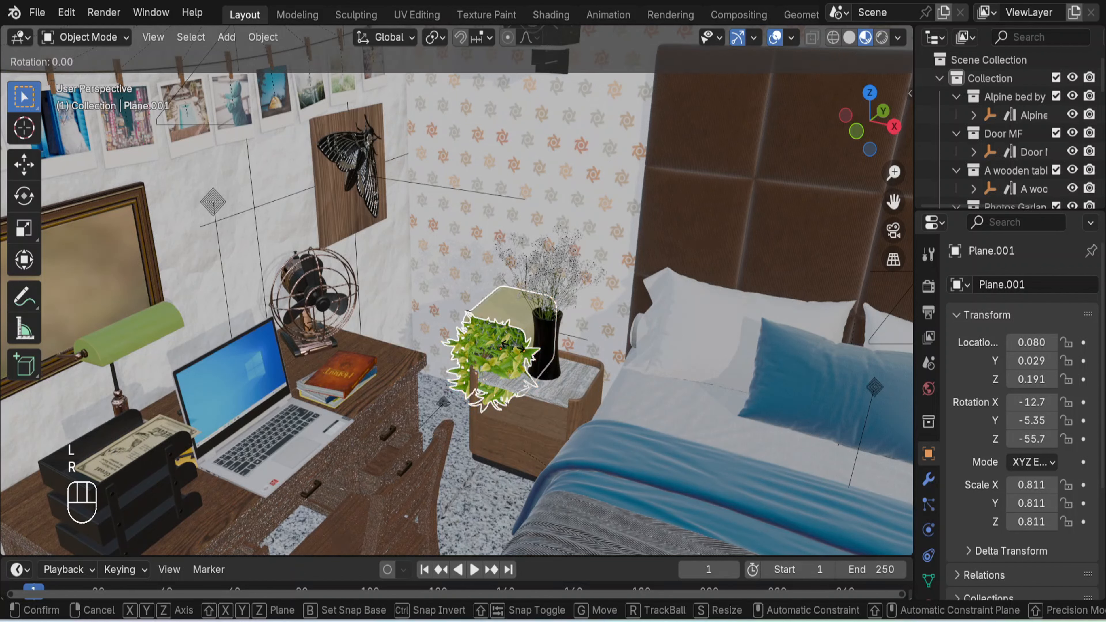
{"action": "key", "text": "x"}
{"action": "key", "text": "KP_9"}
{"action": "key", "text": "KP_0"}
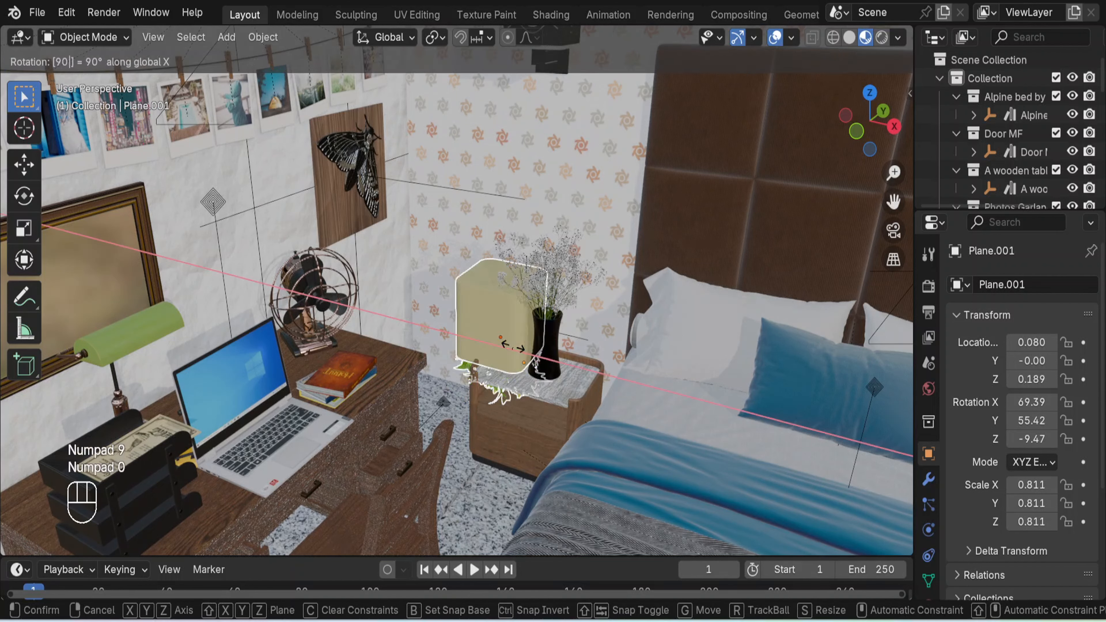
{"action": "key", "text": "Return"}
{"action": "key", "text": "r"}
{"action": "key", "text": "x"}
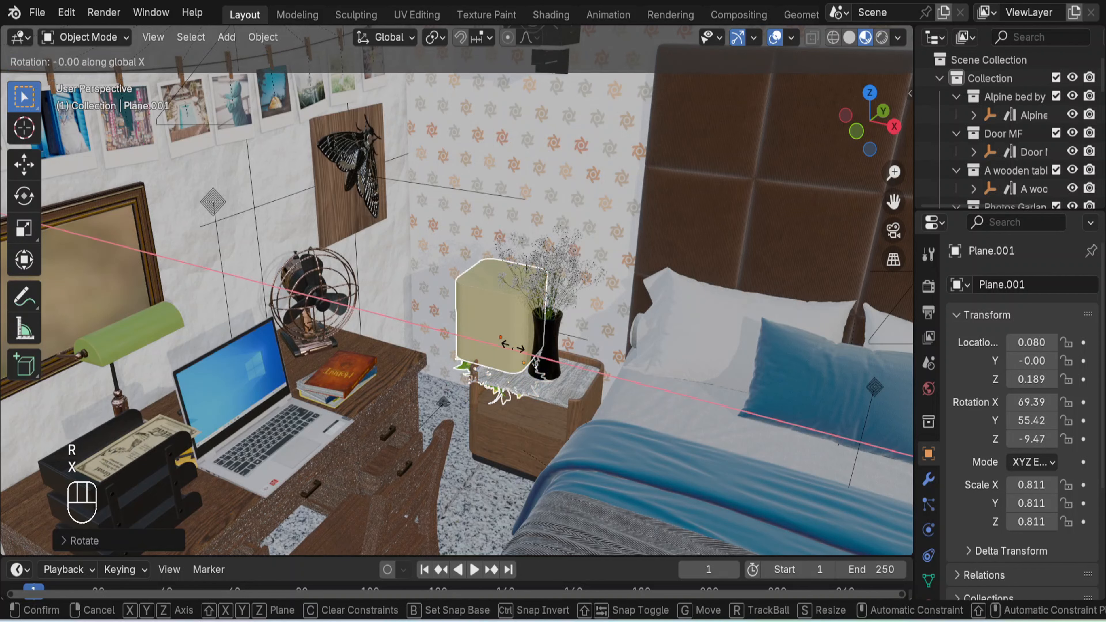
{"action": "key", "text": "KP_9"}
{"action": "key", "text": "KP_0"}
{"action": "key", "text": "Return"}
{"action": "key", "text": "r"}
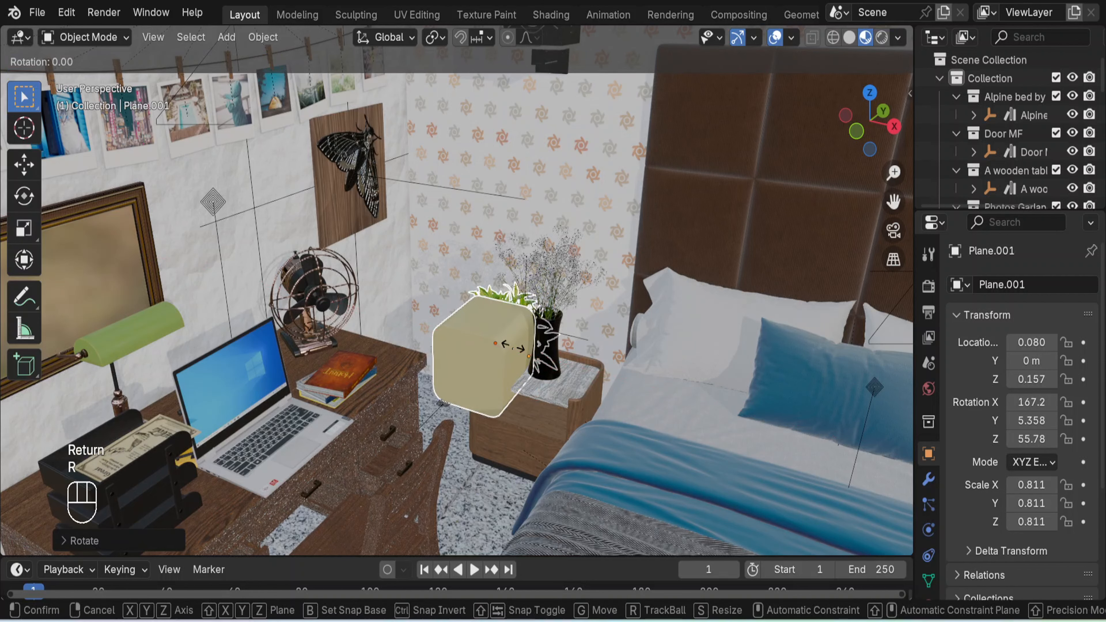
{"action": "key", "text": "x"}
{"action": "key", "text": "KP_9"}
{"action": "key", "text": "KP_0"}
{"action": "key", "text": "Return"}
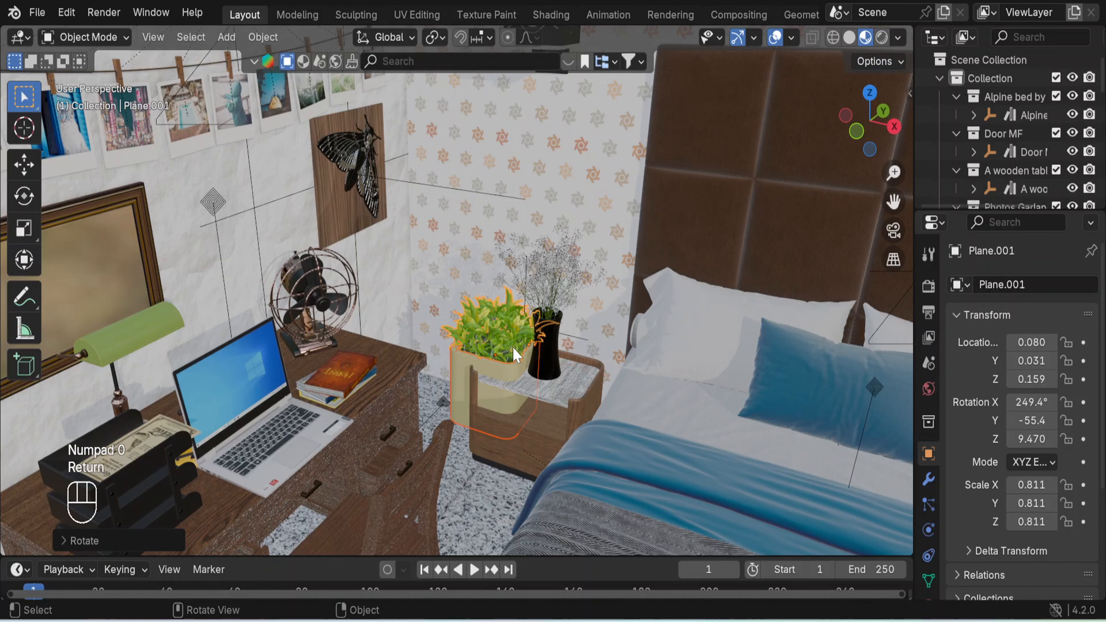
In top view, scale the potted bush down to about 0.47 of its size and shift it along Y over the bedside table.
{"action": "key", "text": "KP_7"}
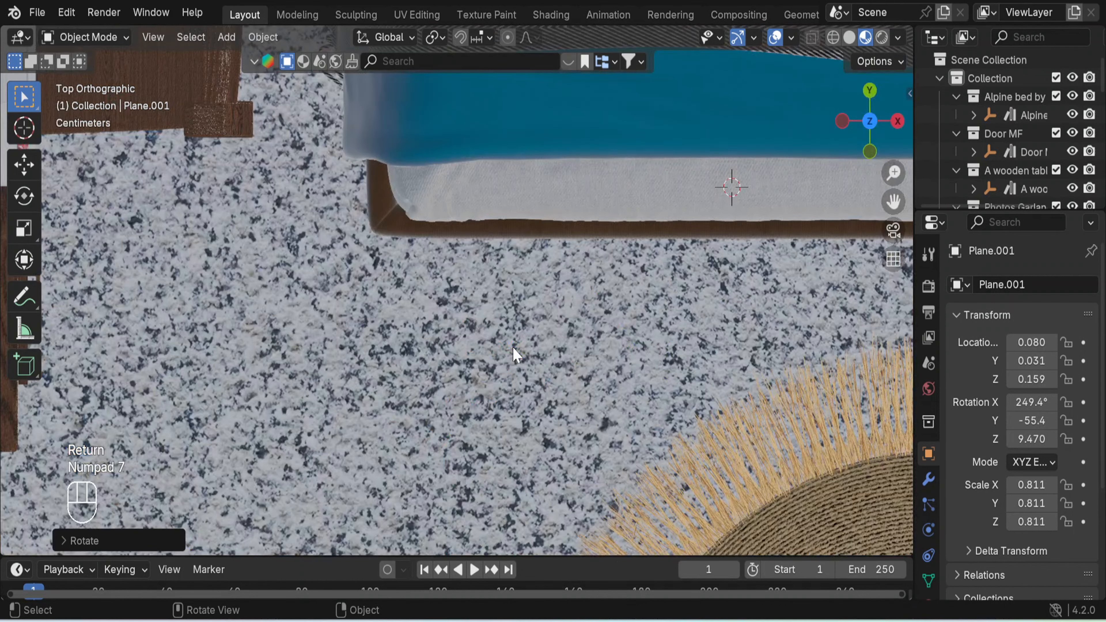
{"action": "scroll", "coordinate": [514, 355], "scroll_direction": "down", "scroll_amount": 7}
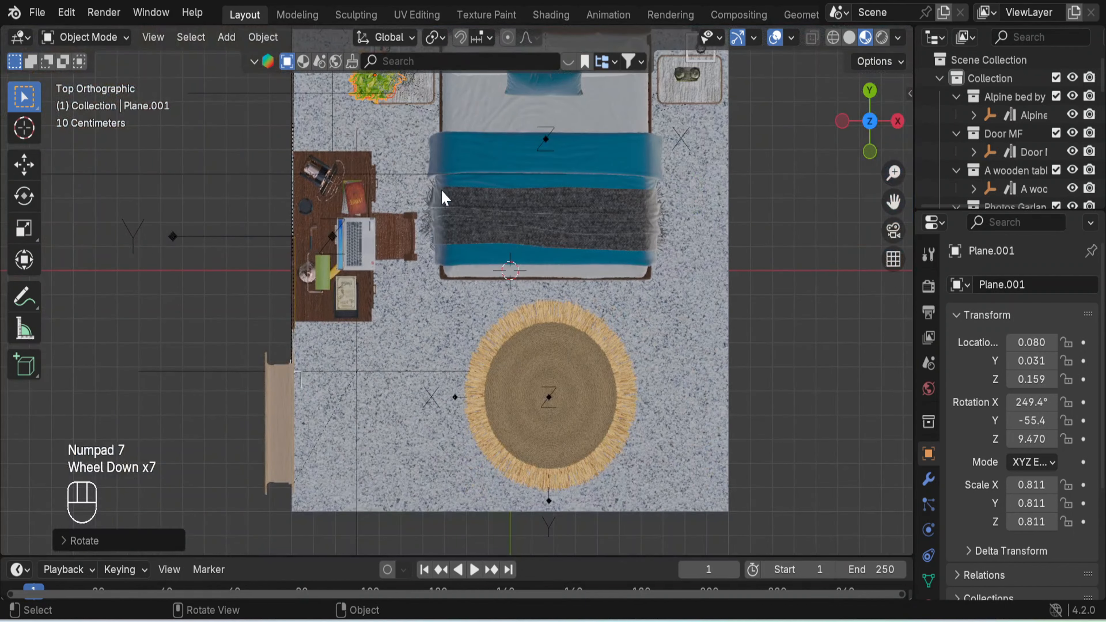
{"action": "middle_click_drag", "start_coordinate": [440, 188], "coordinate": [469, 298], "text": "shift"}
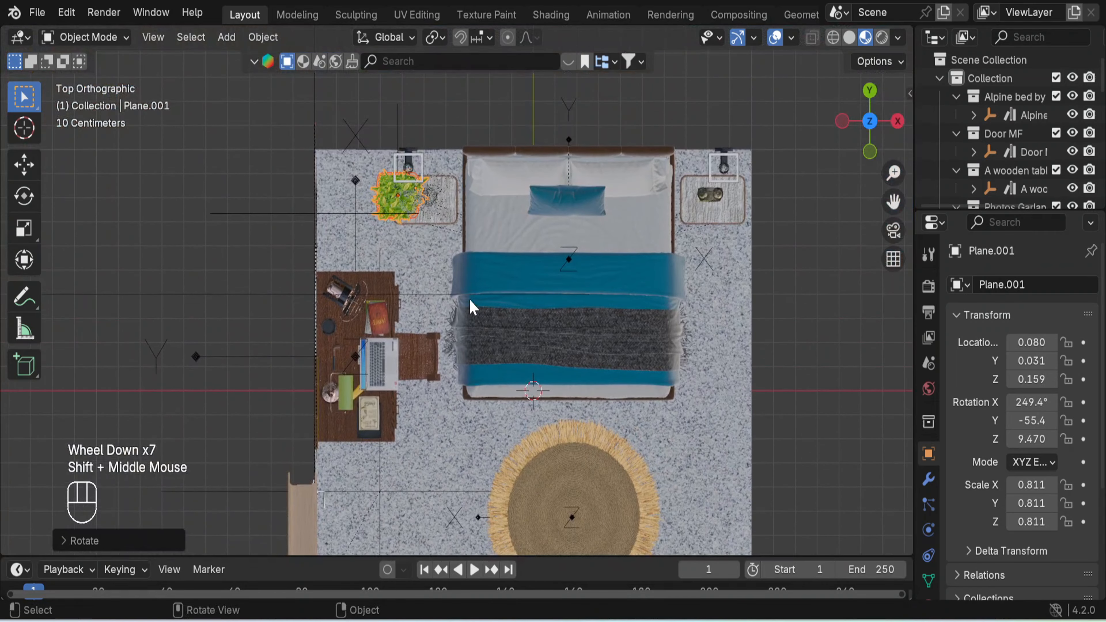
{"action": "key", "text": "s"}
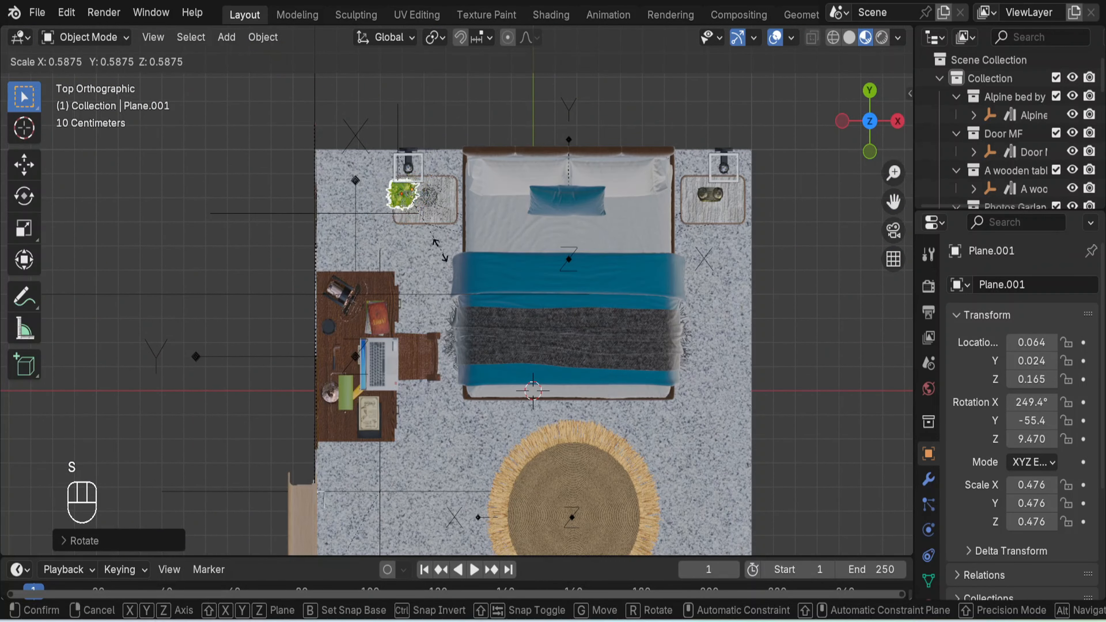
{"action": "left_click", "coordinate": [436, 244]}
{"action": "key", "text": "g"}
{"action": "key", "text": "y"}
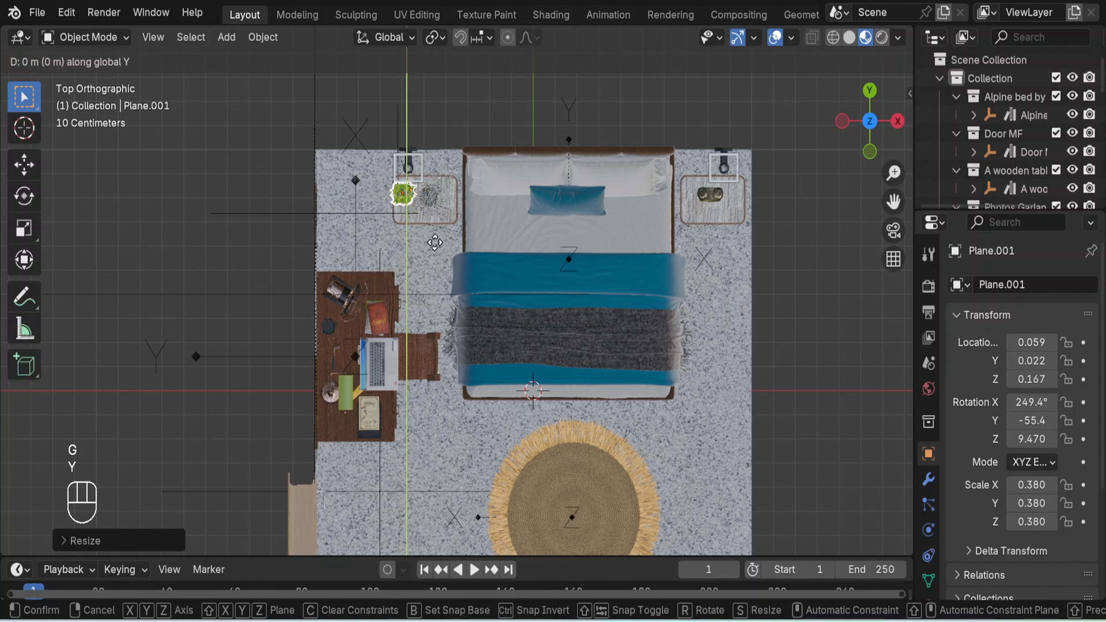
{"action": "left_click", "coordinate": [444, 261]}
Select the flowers and their vase and move them about 0.06 m along X toward the bed, to about X -0.42 m.
{"action": "middle_click_drag", "start_coordinate": [492, 317], "coordinate": [479, 198]}
{"action": "scroll", "coordinate": [462, 296], "scroll_direction": "up", "scroll_amount": 2}
{"action": "scroll", "coordinate": [462, 296], "scroll_direction": "up", "scroll_amount": 5}
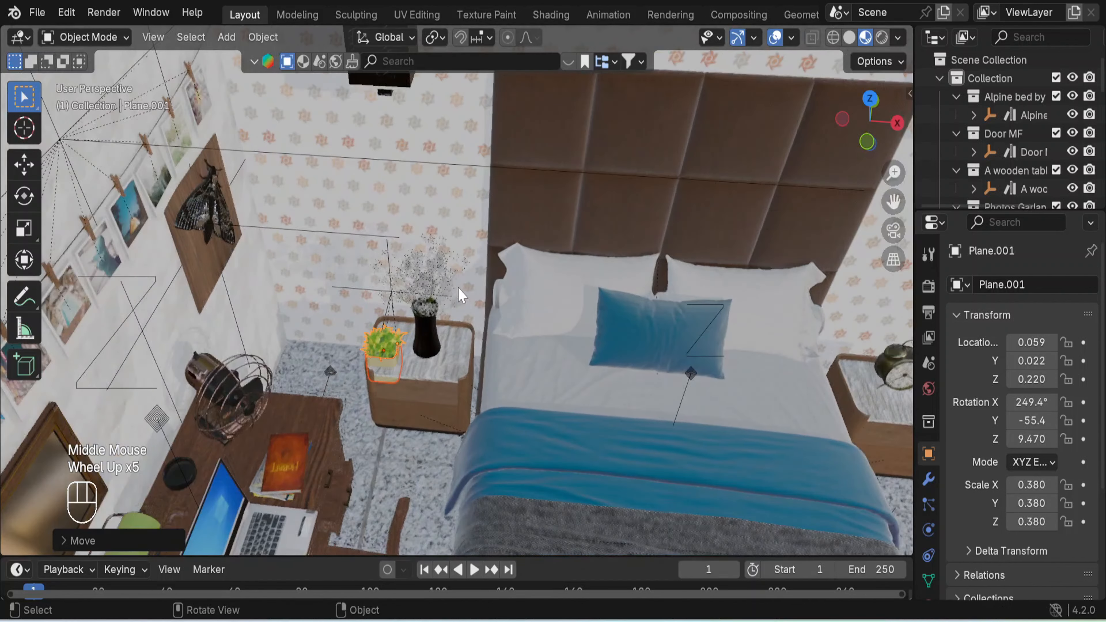
{"action": "scroll", "coordinate": [450, 370], "scroll_direction": "up", "scroll_amount": 2}
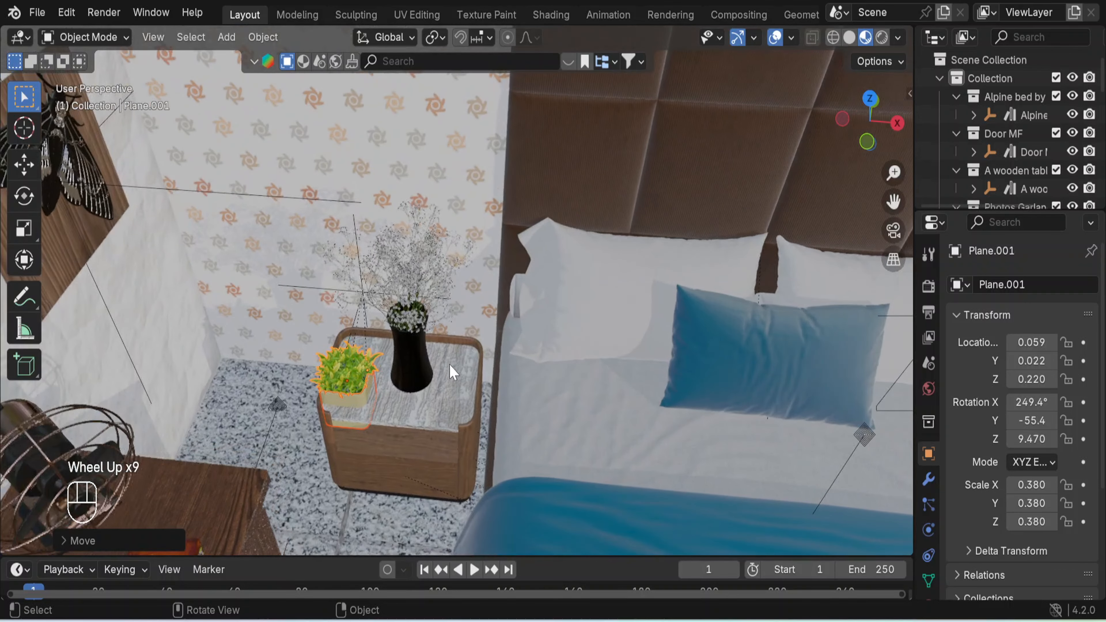
{"action": "scroll", "coordinate": [422, 371], "scroll_direction": "up", "scroll_amount": 2}
{"action": "left_click", "coordinate": [408, 295]}
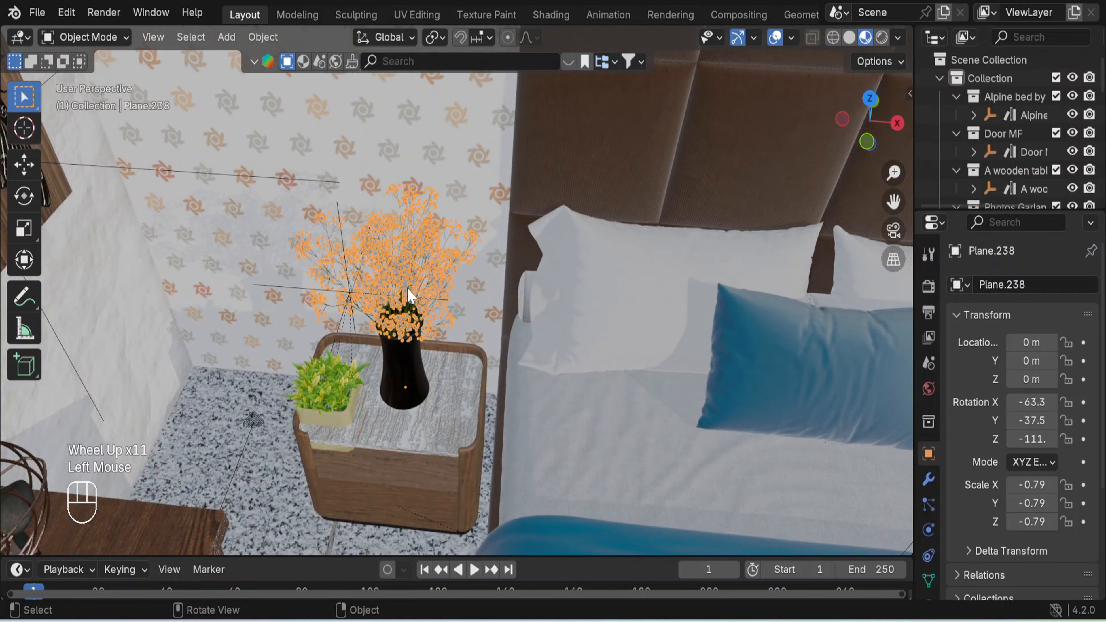
{"action": "left_click", "coordinate": [411, 376], "text": "shift"}
{"action": "key", "text": "g"}
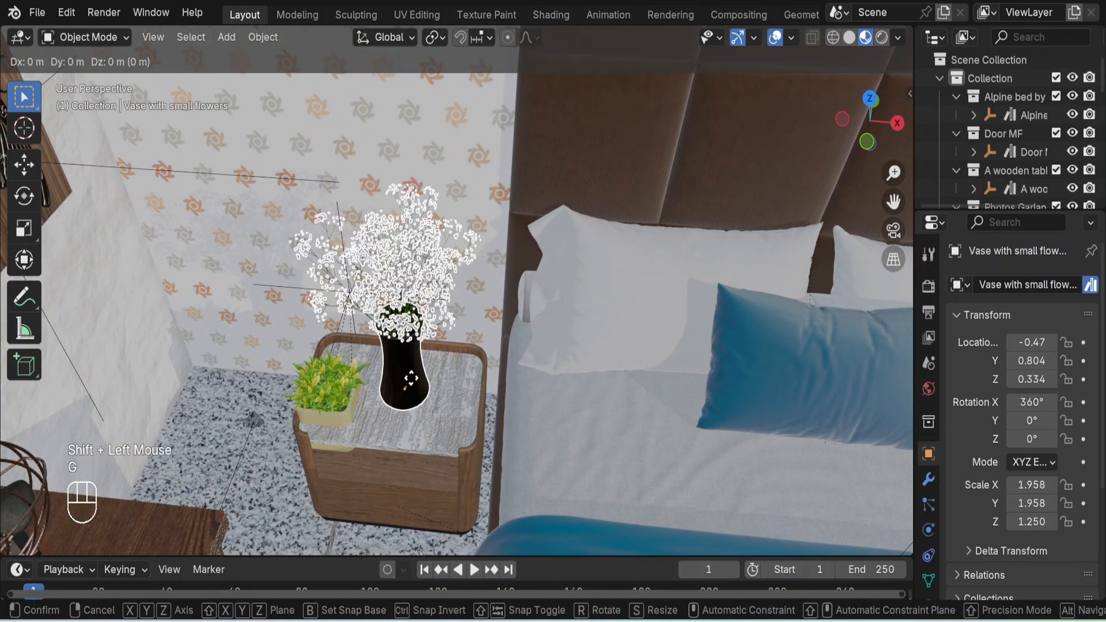
{"action": "key", "text": "x"}
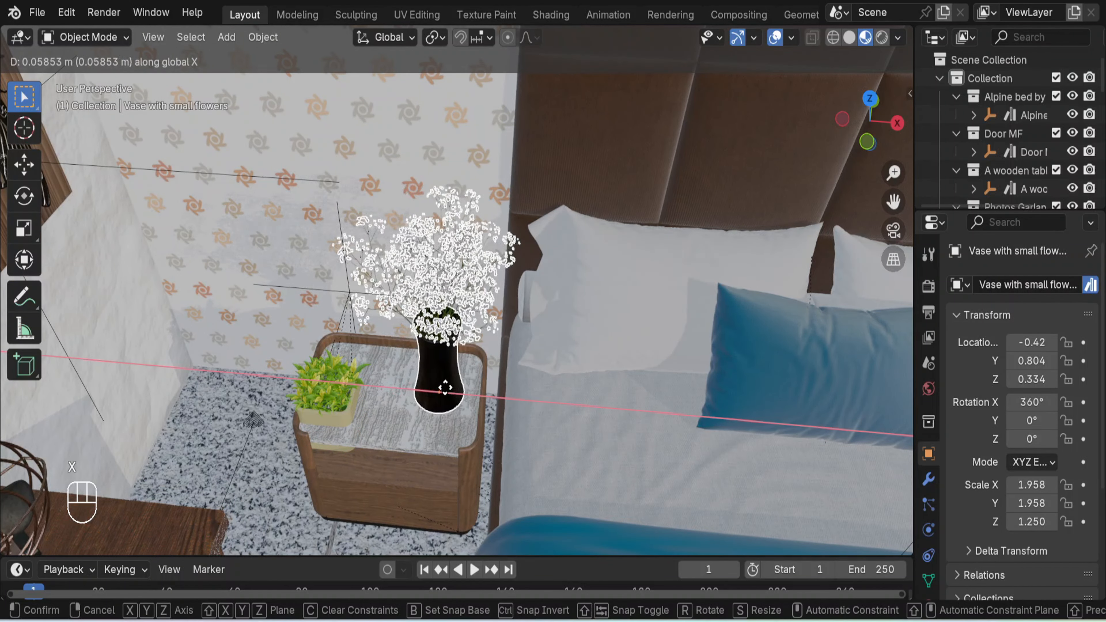
{"action": "left_click", "coordinate": [445, 388]}
Raise the bush and its pot about 0.06 m along Z onto the tabletop, shift them about 0.05 m along X, and deselect them.
{"action": "left_click", "coordinate": [333, 416], "text": "shift"}
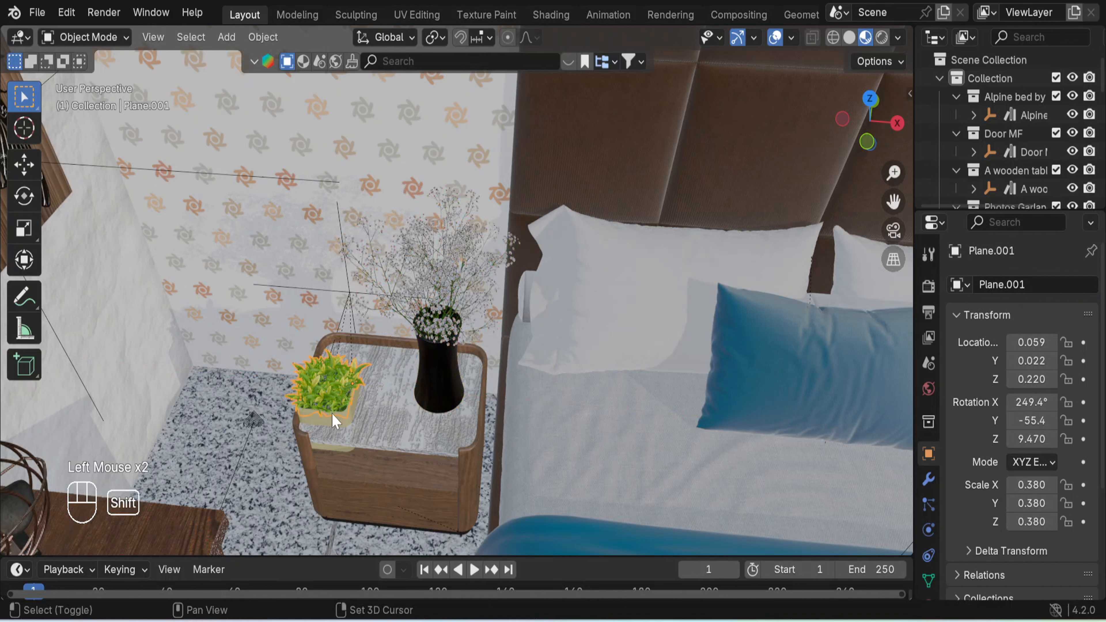
{"action": "left_click", "coordinate": [334, 422], "text": "shift"}
{"action": "key", "text": "g"}
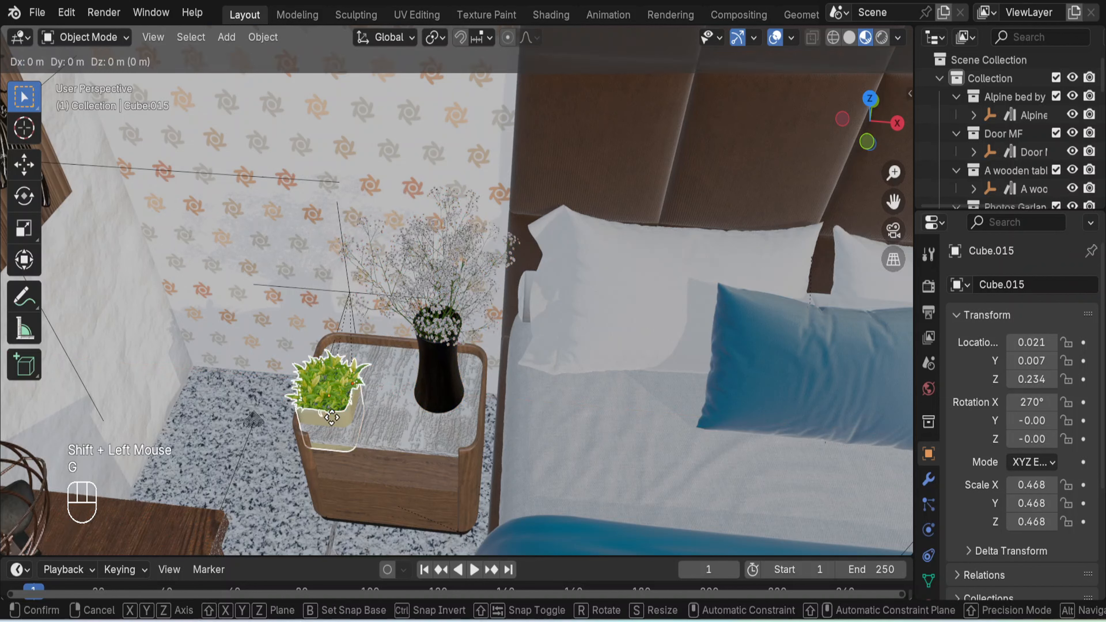
{"action": "key", "text": "z"}
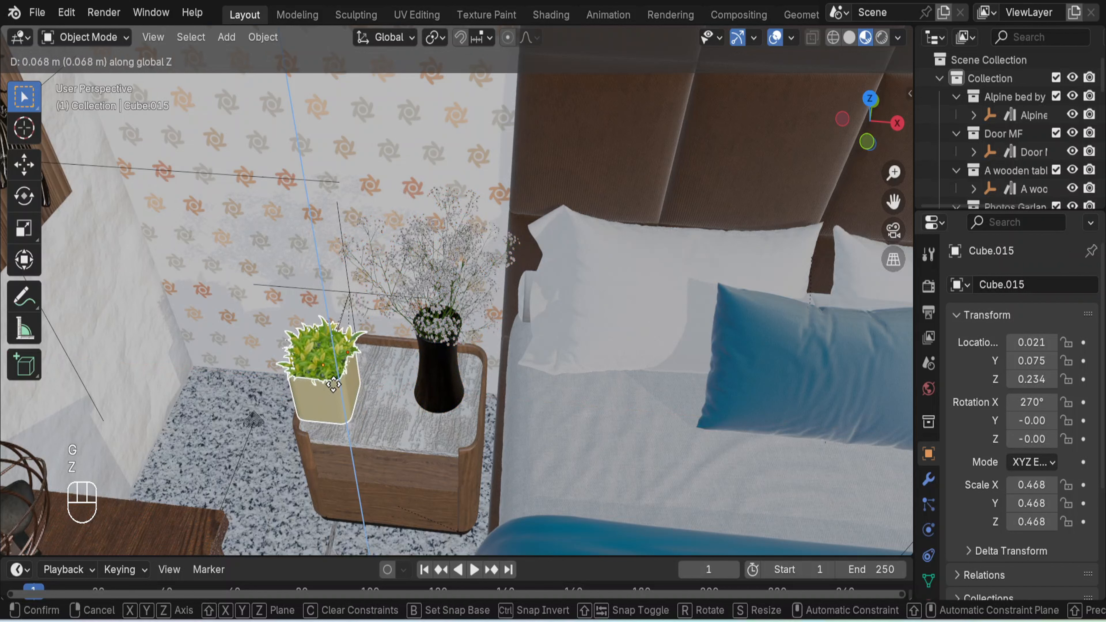
{"action": "left_click", "coordinate": [337, 389]}
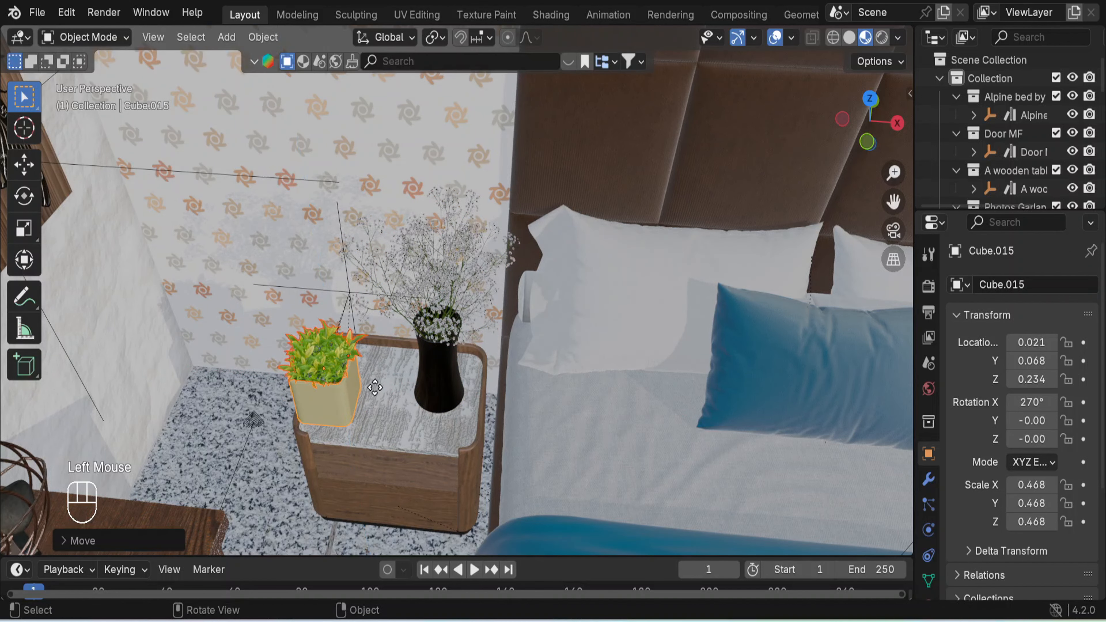
{"action": "key", "text": "g"}
{"action": "key", "text": "x"}
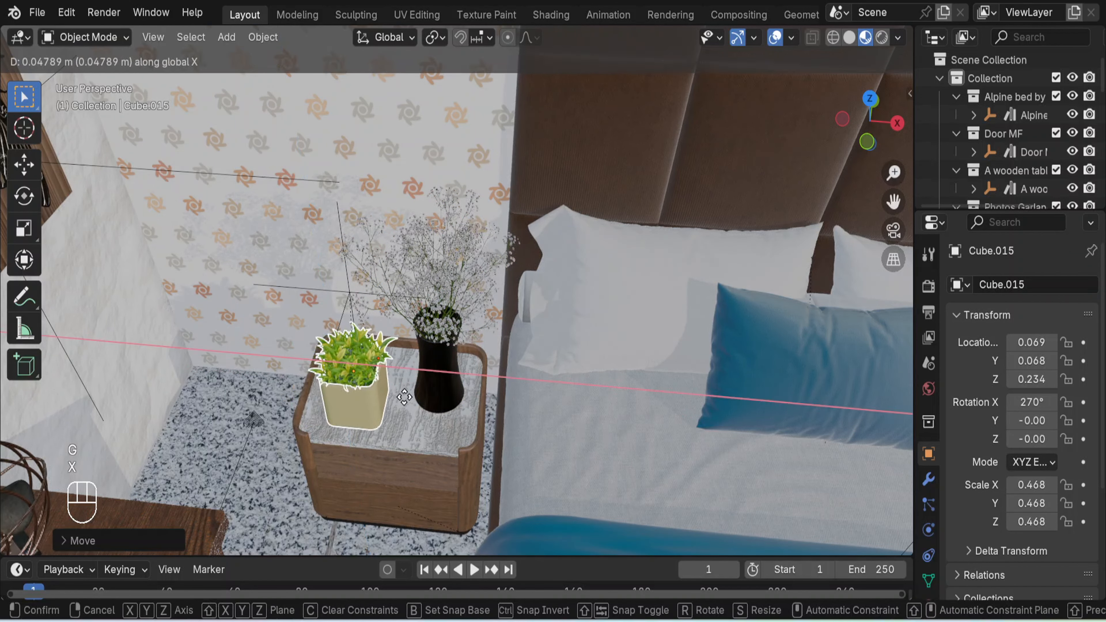
{"action": "left_click", "coordinate": [411, 397]}
{"action": "scroll", "coordinate": [430, 394], "scroll_direction": "down", "scroll_amount": 3}
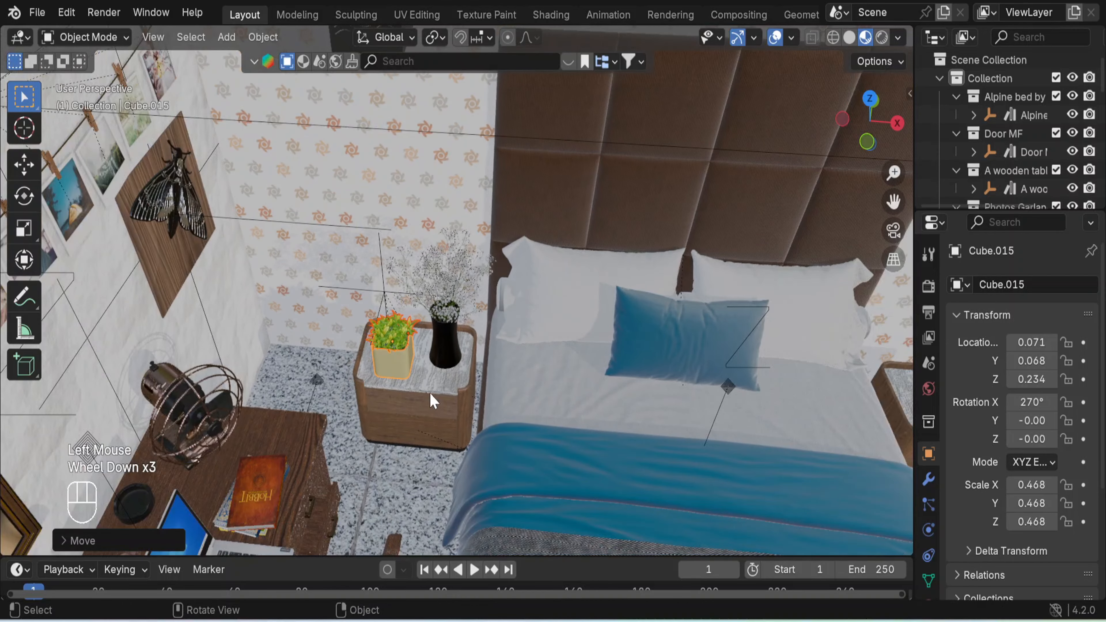
{"action": "middle_click_drag", "start_coordinate": [430, 394], "coordinate": [452, 346]}
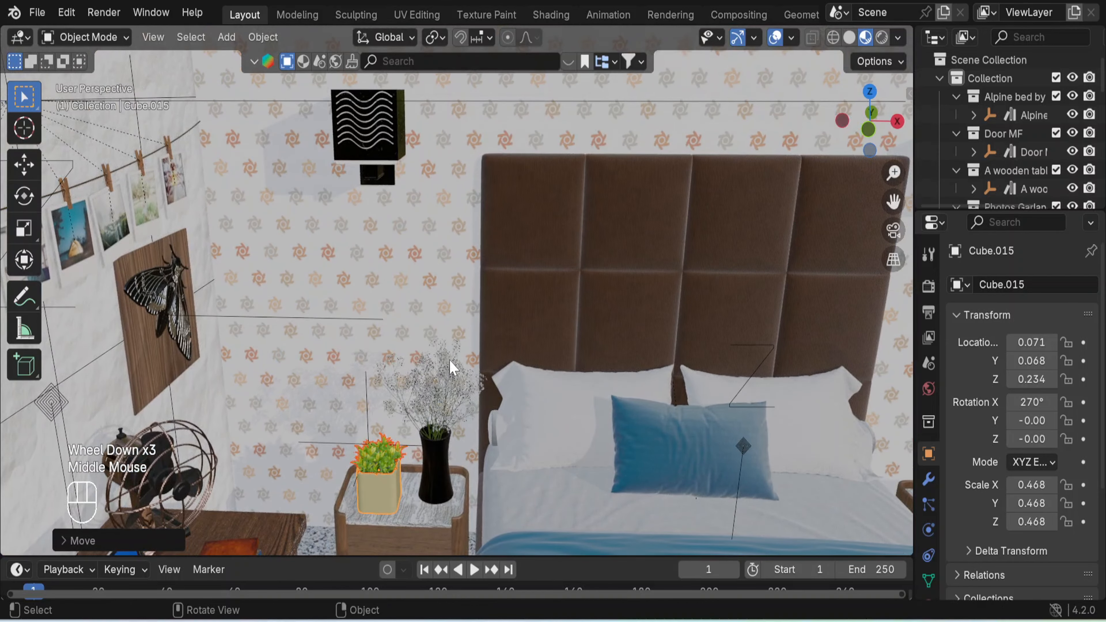
{"action": "scroll", "coordinate": [452, 366], "scroll_direction": "down", "scroll_amount": 5}
{"action": "left_click", "coordinate": [728, 366]}
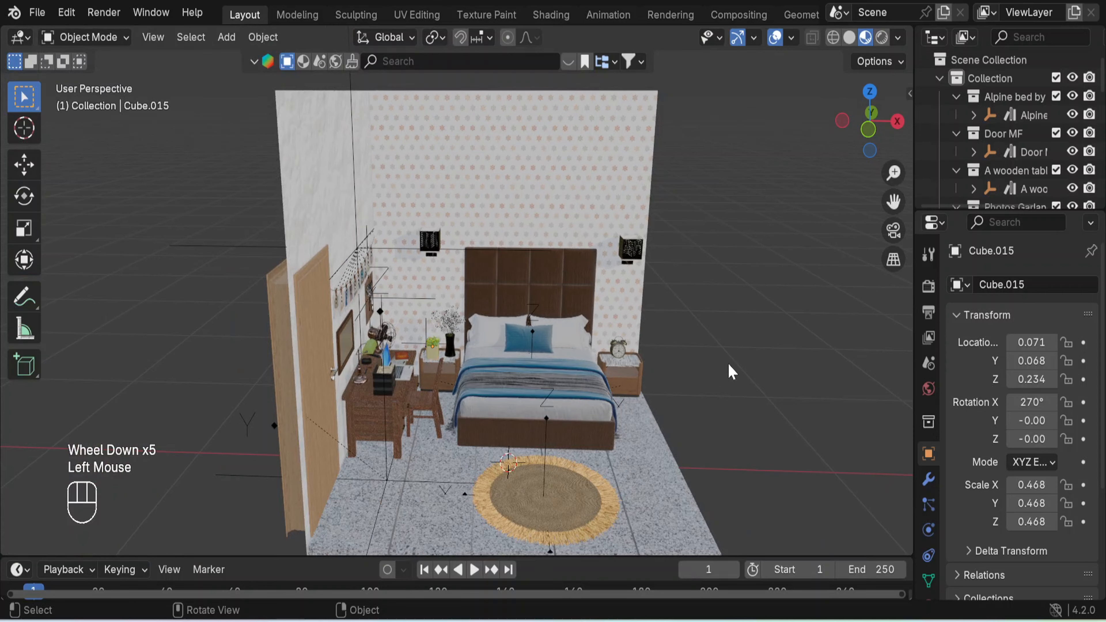
Switch from the user perspective to the camera view and hide the viewport toolbar.
{"action": "middle_click_drag", "start_coordinate": [723, 338], "coordinate": [643, 330]}
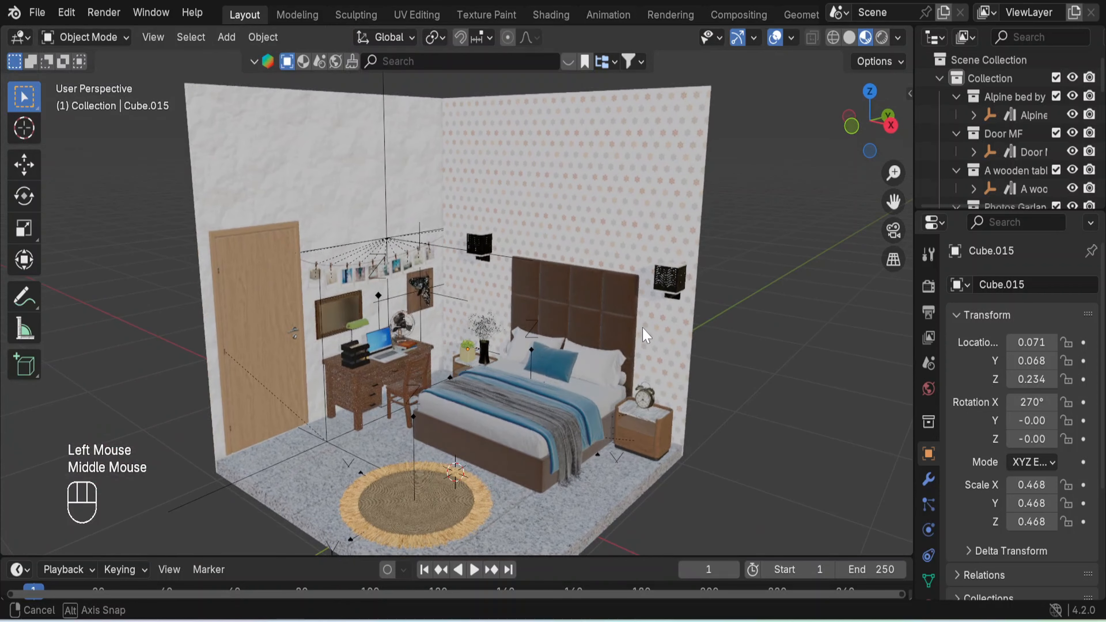
{"action": "middle_click_drag", "start_coordinate": [650, 398], "coordinate": [635, 347], "text": "shift"}
{"action": "scroll", "coordinate": [636, 348], "scroll_direction": "up", "scroll_amount": 1}
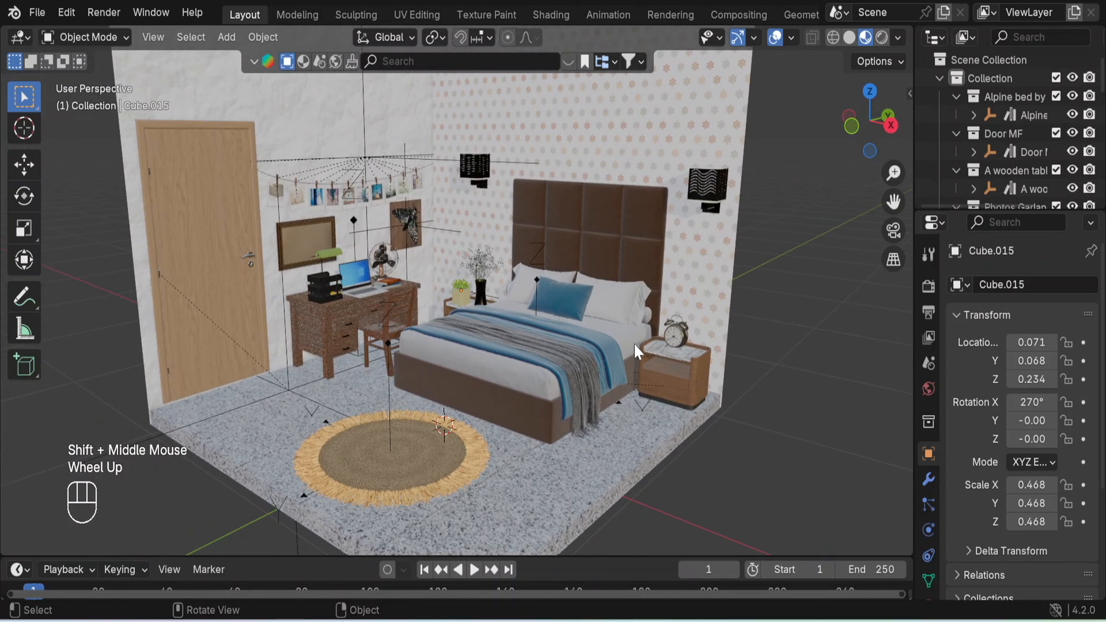
{"action": "scroll", "coordinate": [640, 412], "scroll_direction": "down", "scroll_amount": 2}
{"action": "middle_click_drag", "start_coordinate": [639, 412], "coordinate": [634, 395]}
{"action": "middle_click_drag", "start_coordinate": [613, 300], "coordinate": [659, 316], "text": "shift"}
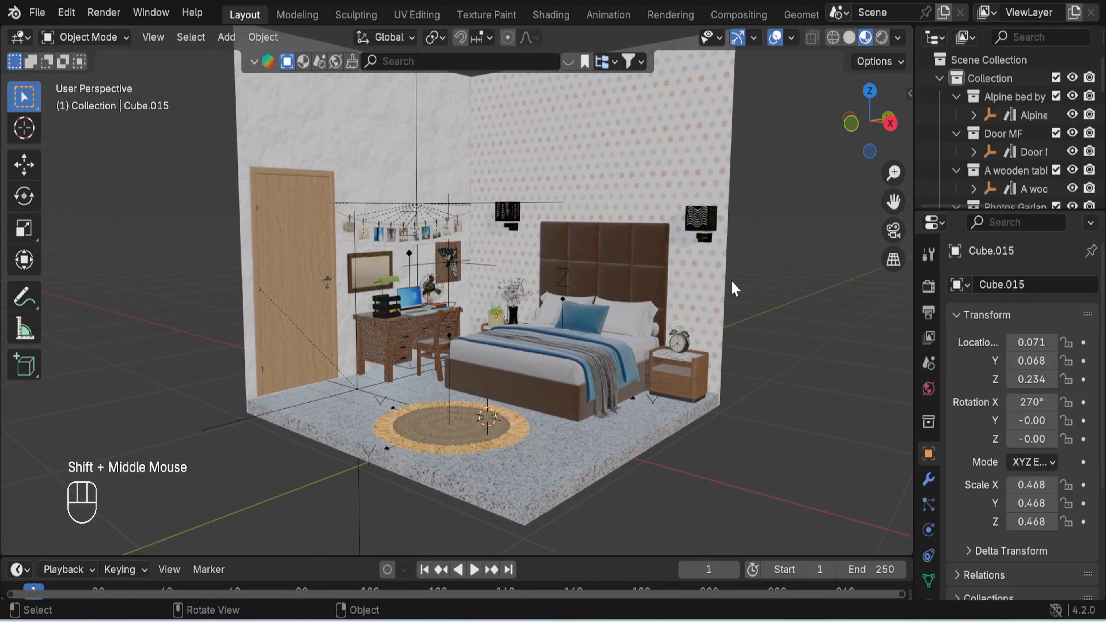
{"action": "left_click", "coordinate": [892, 234]}
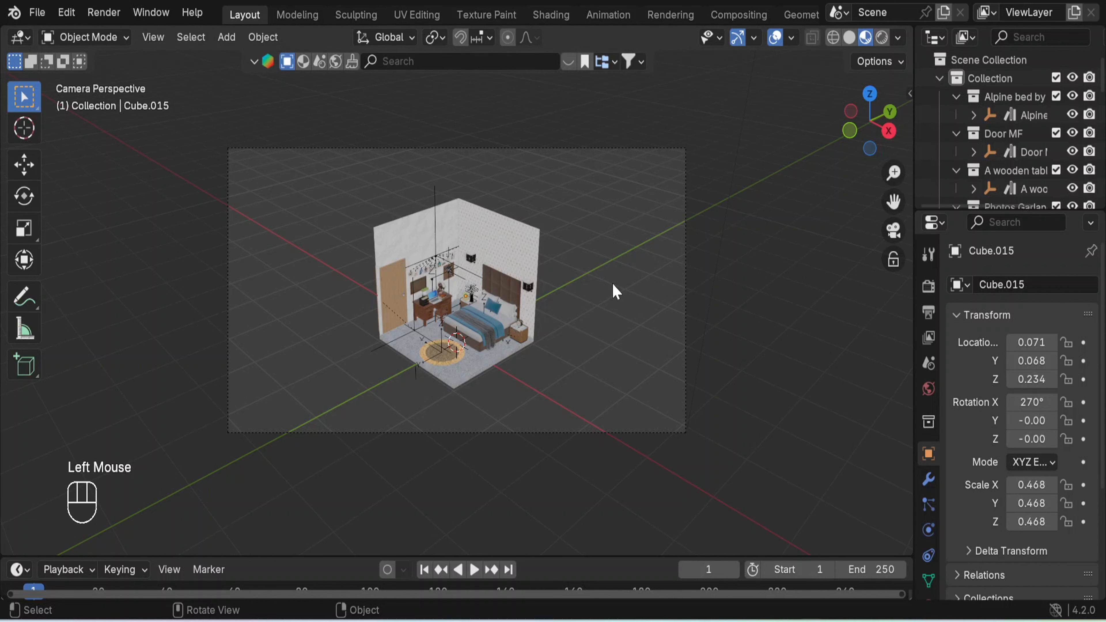
{"action": "scroll", "coordinate": [612, 284], "scroll_direction": "up", "scroll_amount": 2}
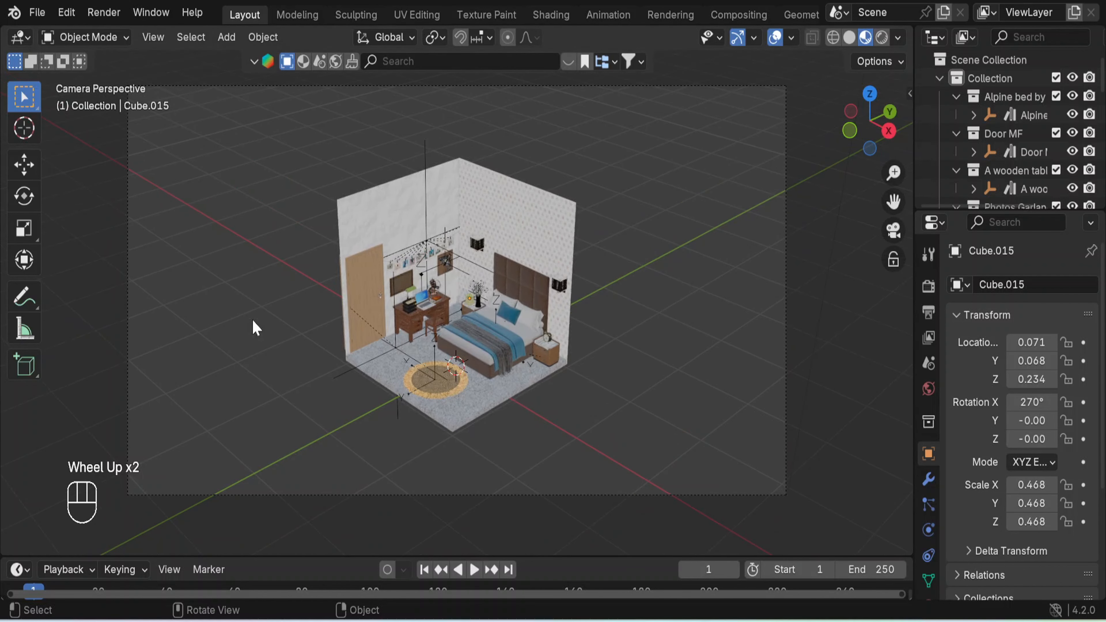
{"action": "key", "text": "t"}
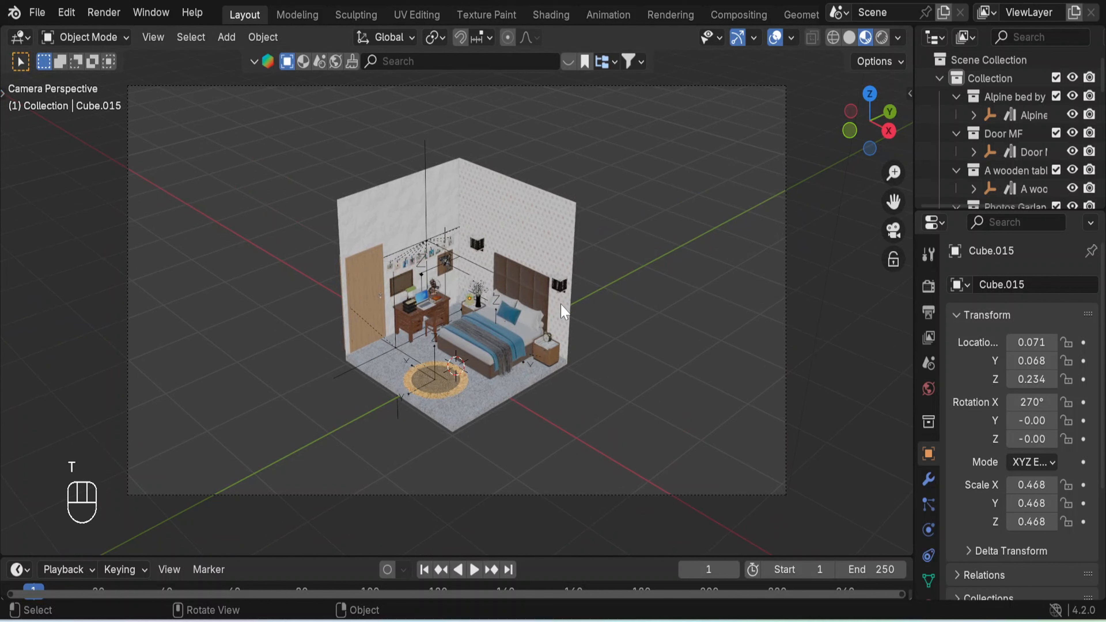
Lock the camera to the view, bring it closer to the room and lower it to a nearly eye-level angle.
{"action": "left_click", "coordinate": [893, 259]}
{"action": "scroll", "coordinate": [563, 310], "scroll_direction": "up", "scroll_amount": 3}
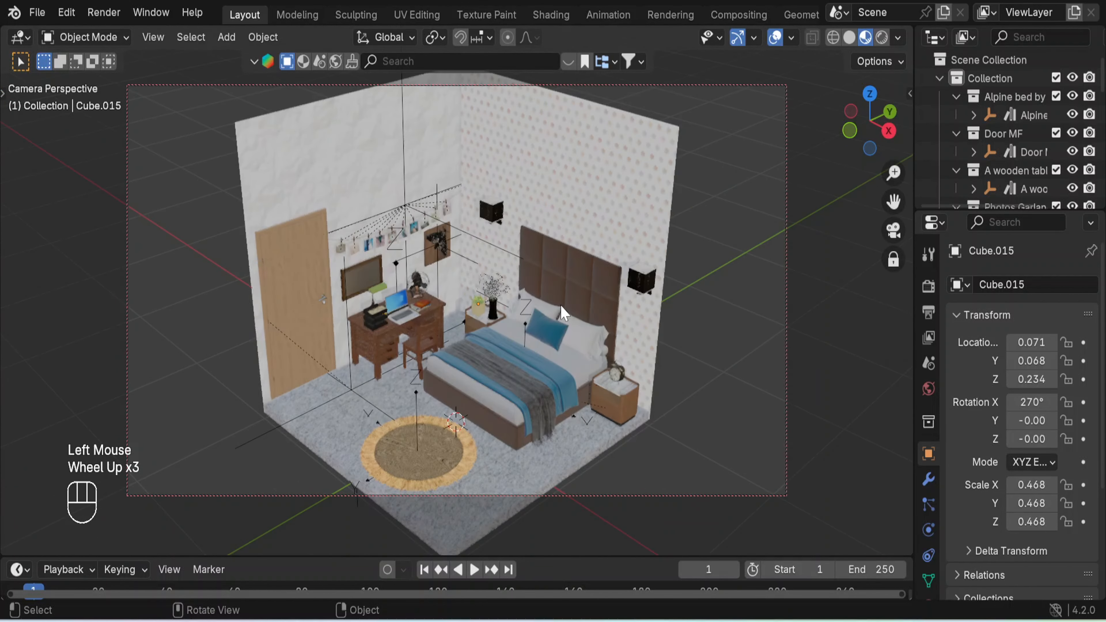
{"action": "scroll", "coordinate": [563, 310], "scroll_direction": "up", "scroll_amount": 1}
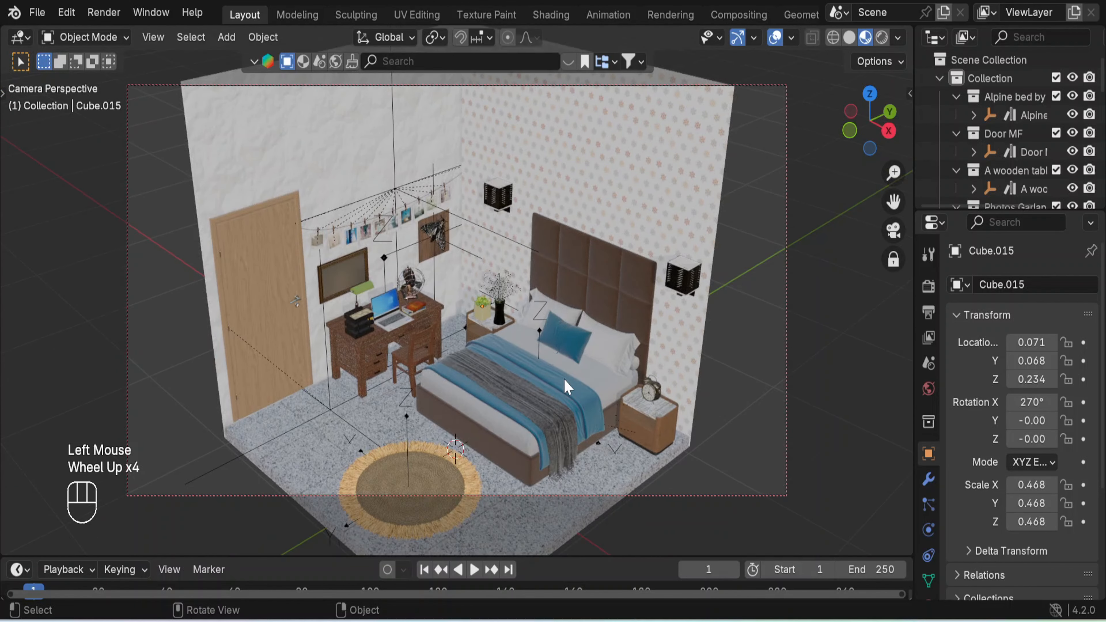
{"action": "middle_click_drag", "start_coordinate": [567, 386], "coordinate": [559, 328]}
{"action": "scroll", "coordinate": [562, 341], "scroll_direction": "up", "scroll_amount": 1}
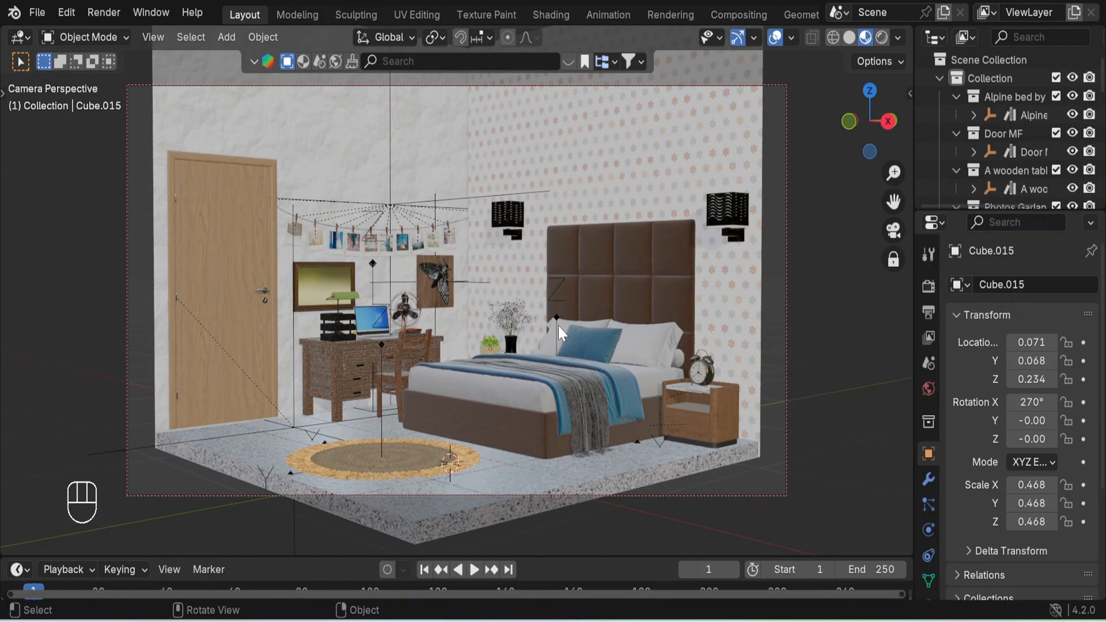
{"action": "scroll", "coordinate": [560, 328], "scroll_direction": "up", "scroll_amount": 2}
{"action": "scroll", "coordinate": [561, 334], "scroll_direction": "down", "scroll_amount": 1}
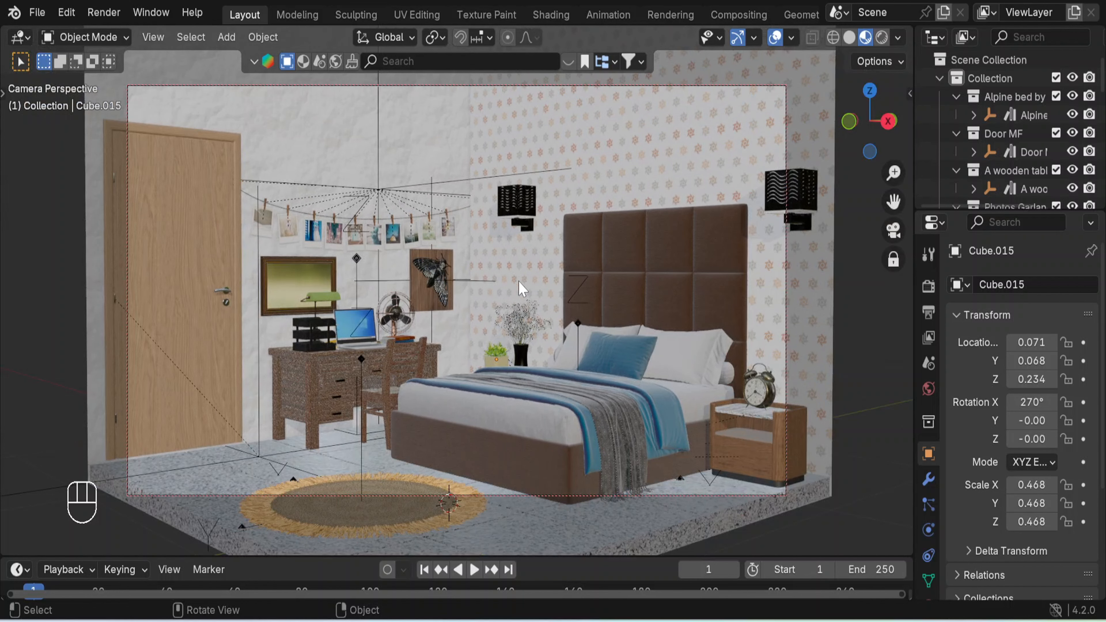
Fine-tune the locked camera so the frame centres on the desk, bed and both bedside tables.
{"action": "middle_click_drag", "start_coordinate": [554, 328], "coordinate": [557, 286], "text": "shift"}
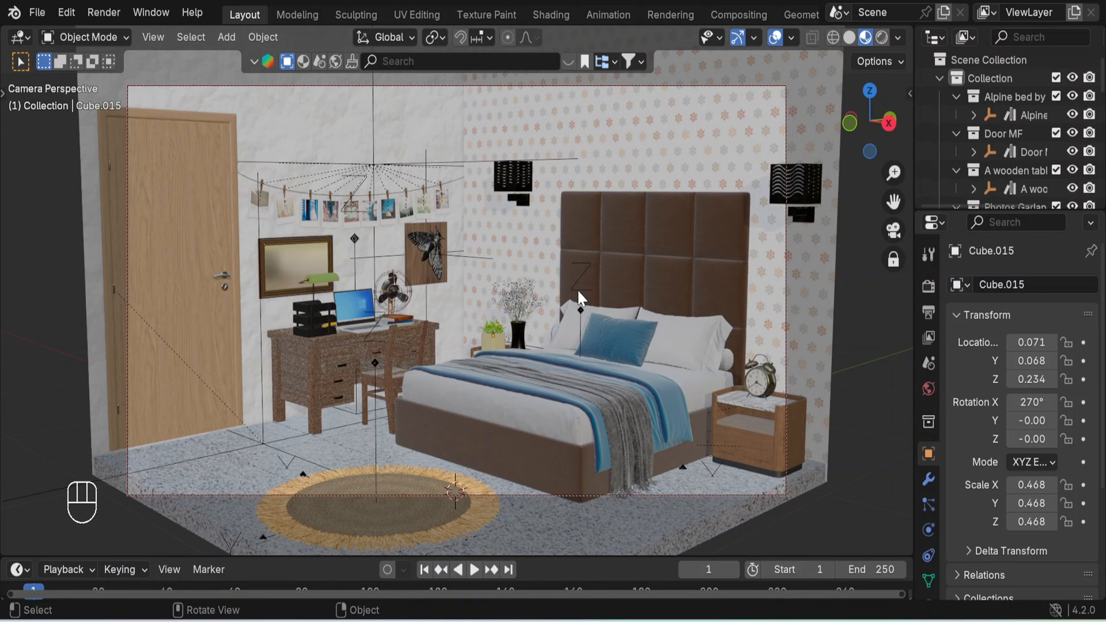
{"action": "key", "text": "g"}
{"action": "key", "text": "g"}
{"action": "key", "text": "g"}
{"action": "key", "text": "g"}
{"action": "key", "text": "g"}
{"action": "mouse_move", "coordinate": [643, 312]}
{"action": "middle_mouse_down", "text": "shift"}
{"action": "mouse_move", "coordinate": [612, 323]}
{"action": "mouse_move", "coordinate": [607, 312]}
{"action": "mouse_move", "coordinate": [625, 330]}
{"action": "mouse_move", "coordinate": [627, 314]}
{"action": "middle_mouse_up", "text": "shift"}
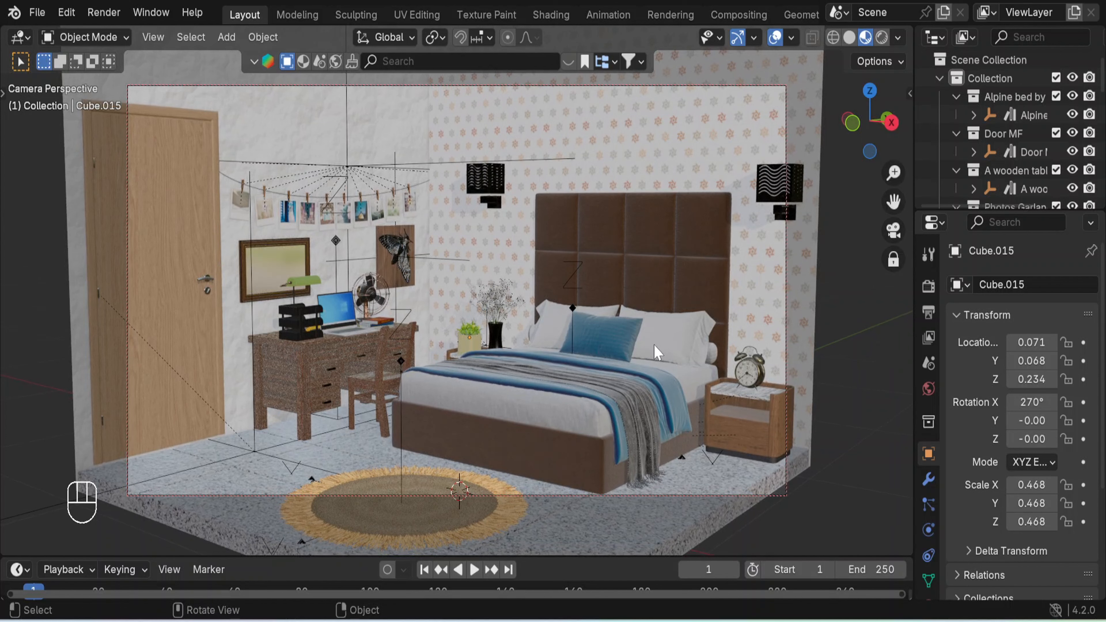
{"action": "middle_click_drag", "start_coordinate": [623, 383], "coordinate": [619, 374], "text": "shift"}
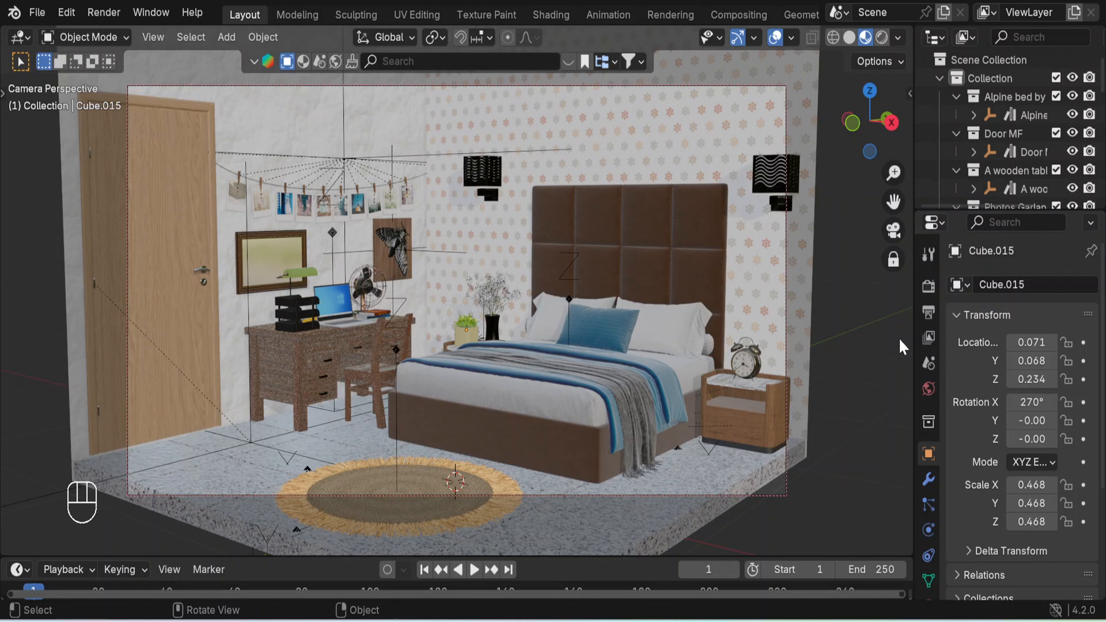
Set the render engine to Cycles with 100 maximum samples for both viewport and render.
{"action": "left_click", "coordinate": [928, 286]}
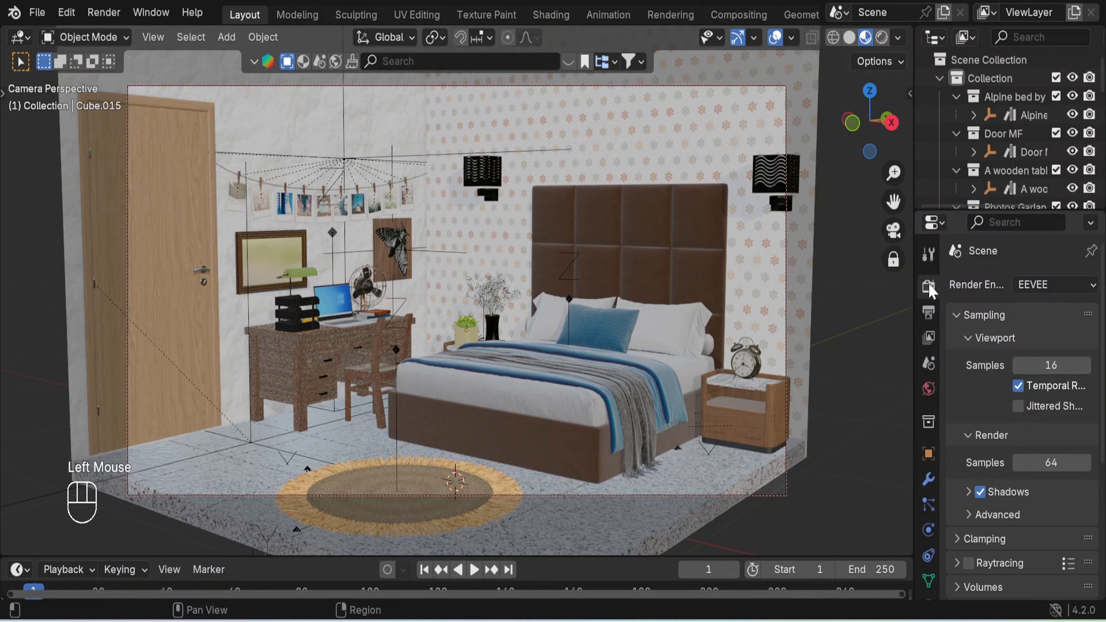
{"action": "left_click", "coordinate": [1040, 287]}
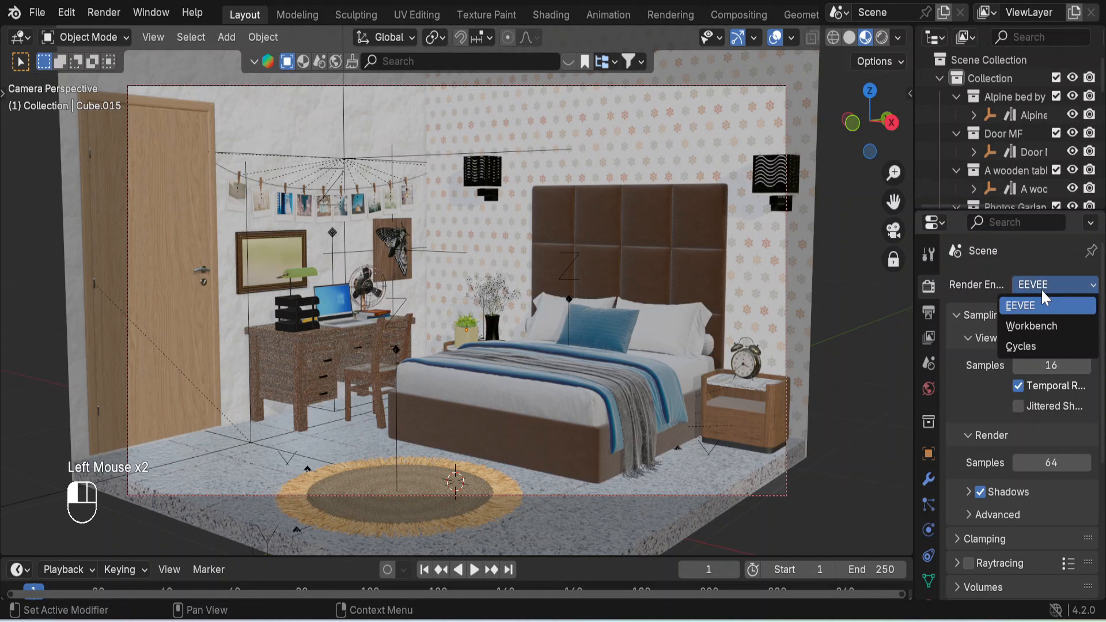
{"action": "left_click", "coordinate": [1042, 346]}
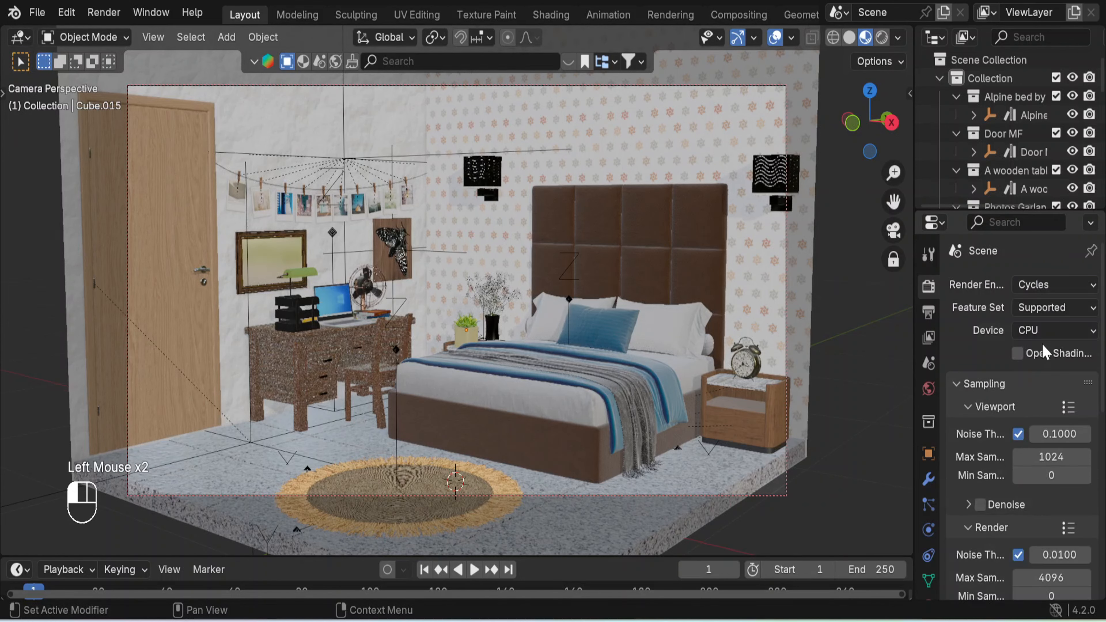
{"action": "left_click", "coordinate": [1054, 454]}
{"action": "type", "text": "00"}
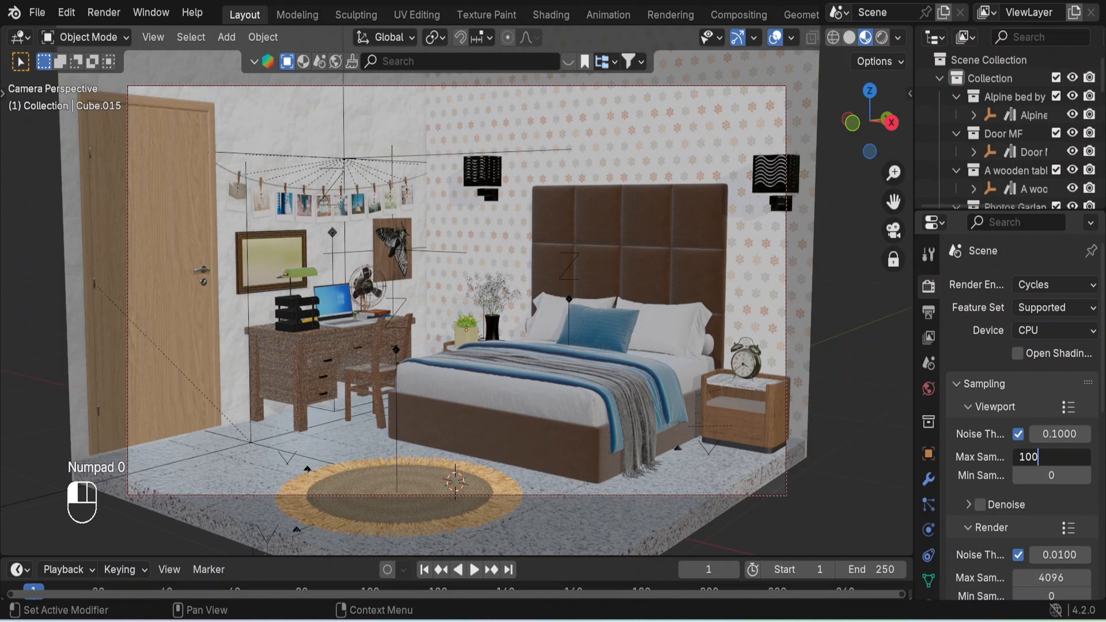
{"action": "left_click", "coordinate": [1054, 576]}
{"action": "type", "text": "100"}
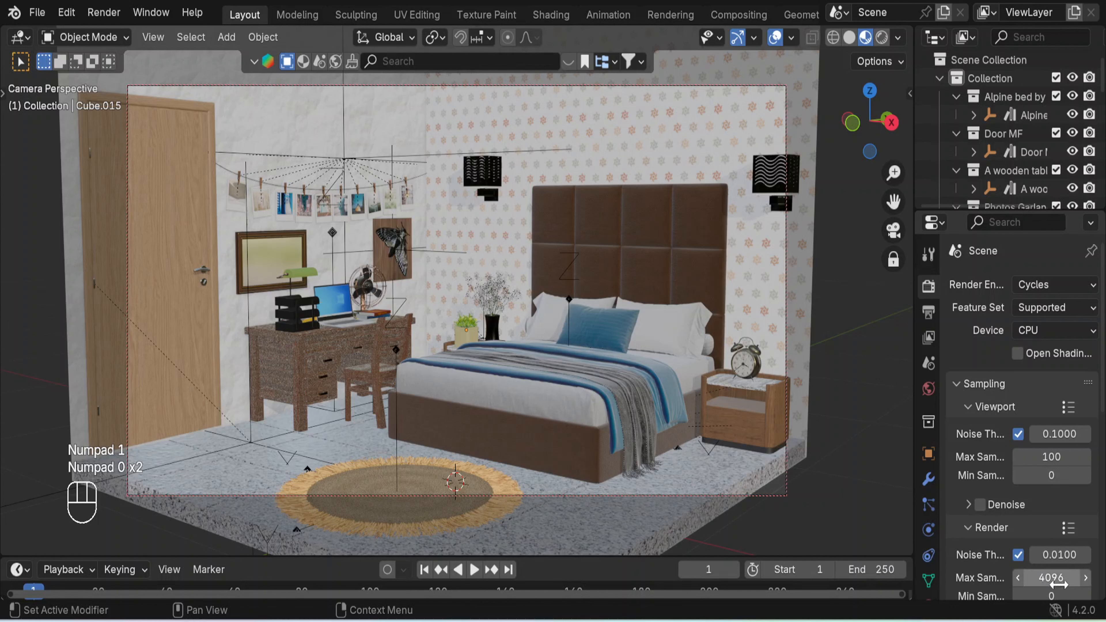
{"action": "left_click", "coordinate": [1051, 578]}
{"action": "type", "text": "100"}
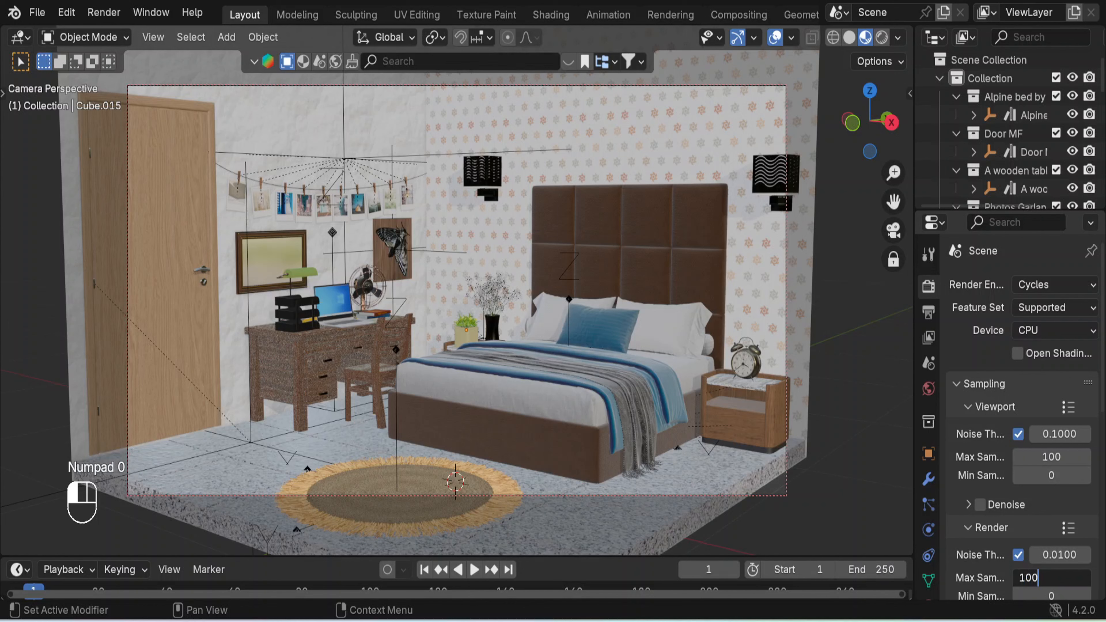
{"action": "key", "text": "Return"}
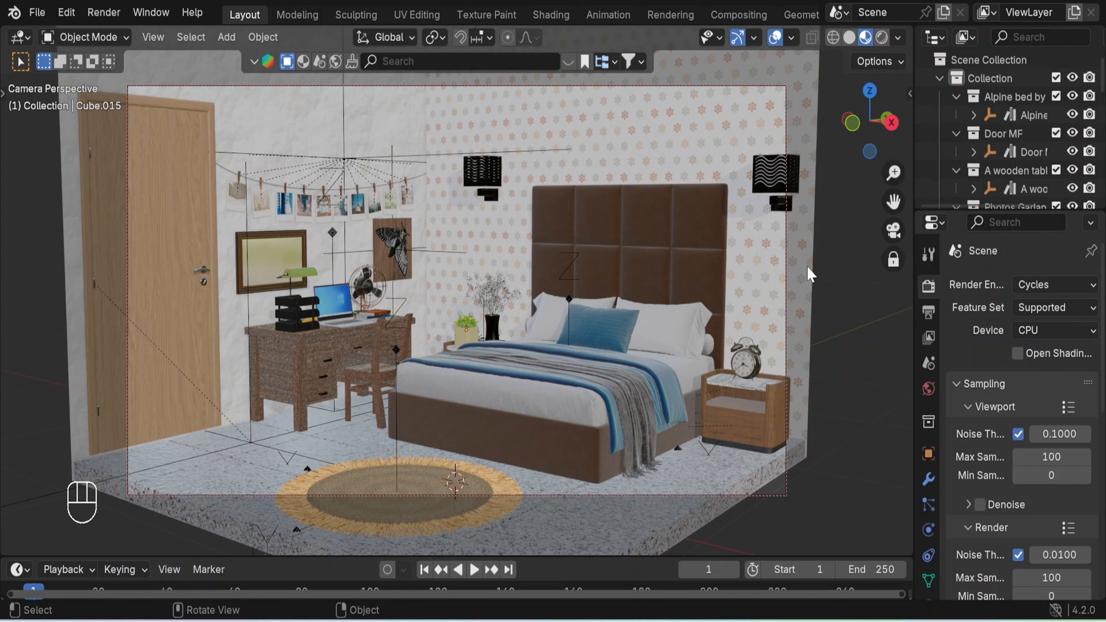
Preview the room in rendered shading outside the camera view and change the render engine to EEVEE.
{"action": "left_click", "coordinate": [882, 38]}
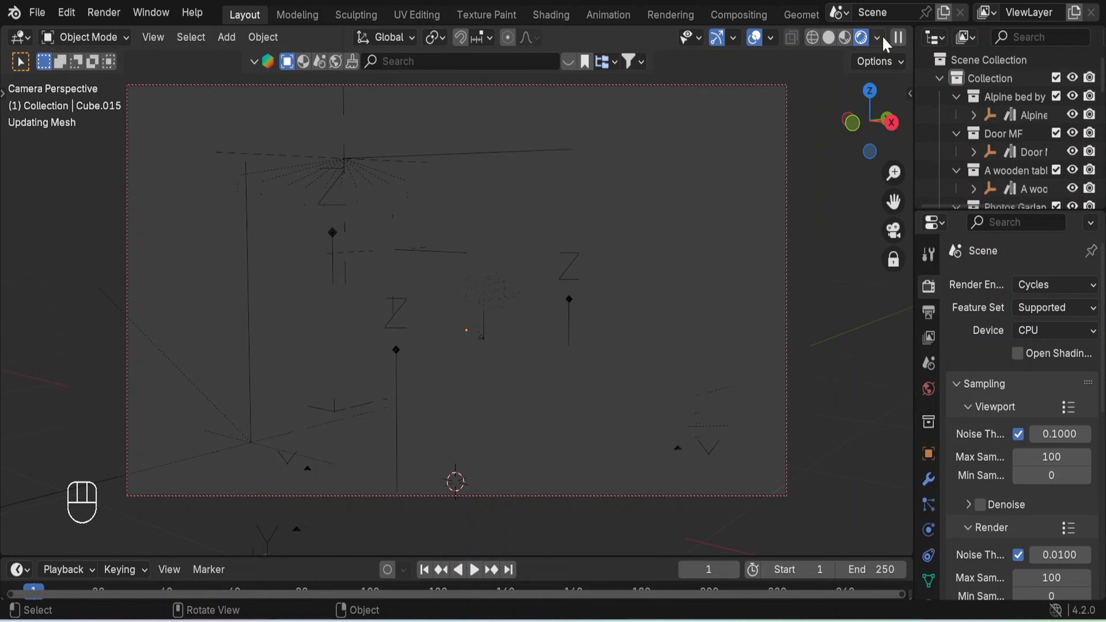
{"action": "left_click", "coordinate": [894, 230]}
{"action": "scroll", "coordinate": [761, 336], "scroll_direction": "down", "scroll_amount": 4}
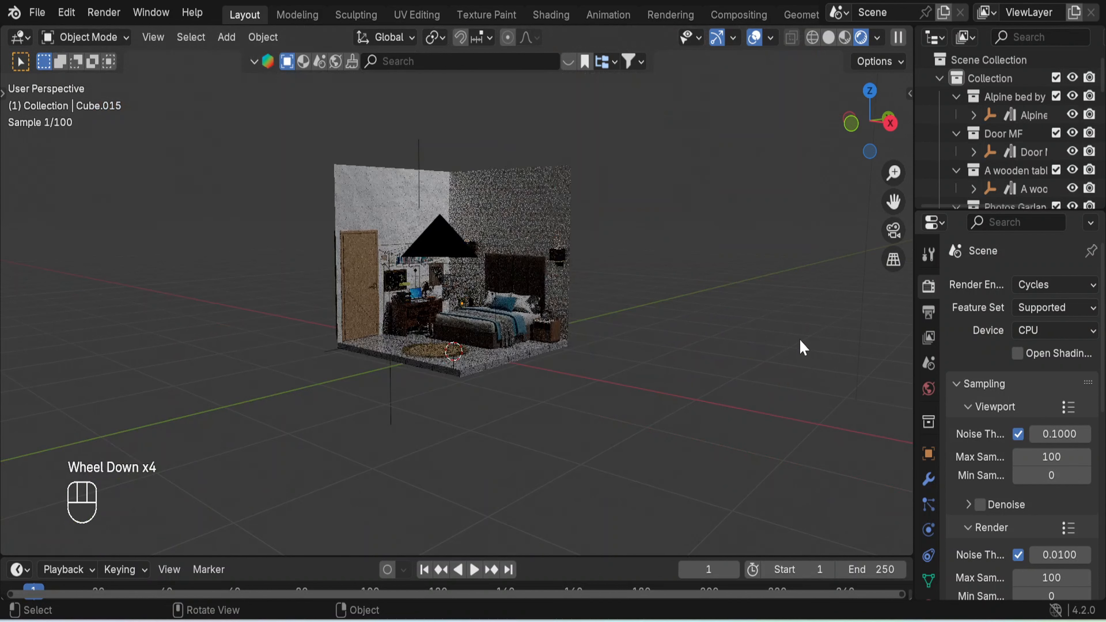
{"action": "left_click", "coordinate": [1085, 288]}
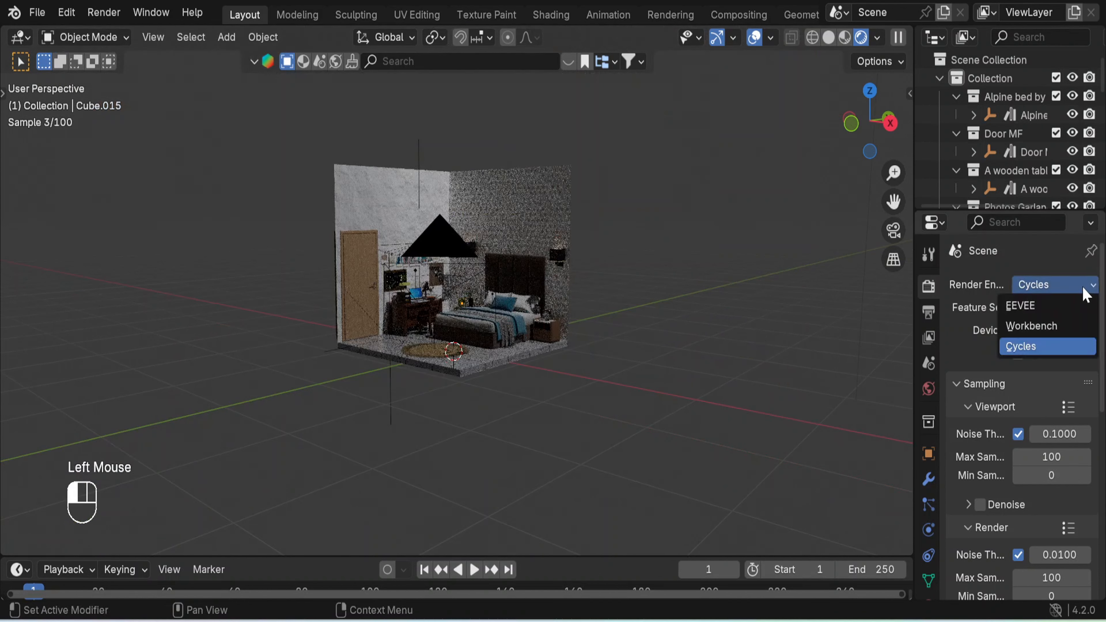
{"action": "left_click", "coordinate": [1046, 310]}
Select the light high above the scene and lower it about 7 m along Z to near room height.
{"action": "middle_click_drag", "start_coordinate": [767, 356], "coordinate": [712, 362]}
{"action": "scroll", "coordinate": [708, 356], "scroll_direction": "up", "scroll_amount": 5}
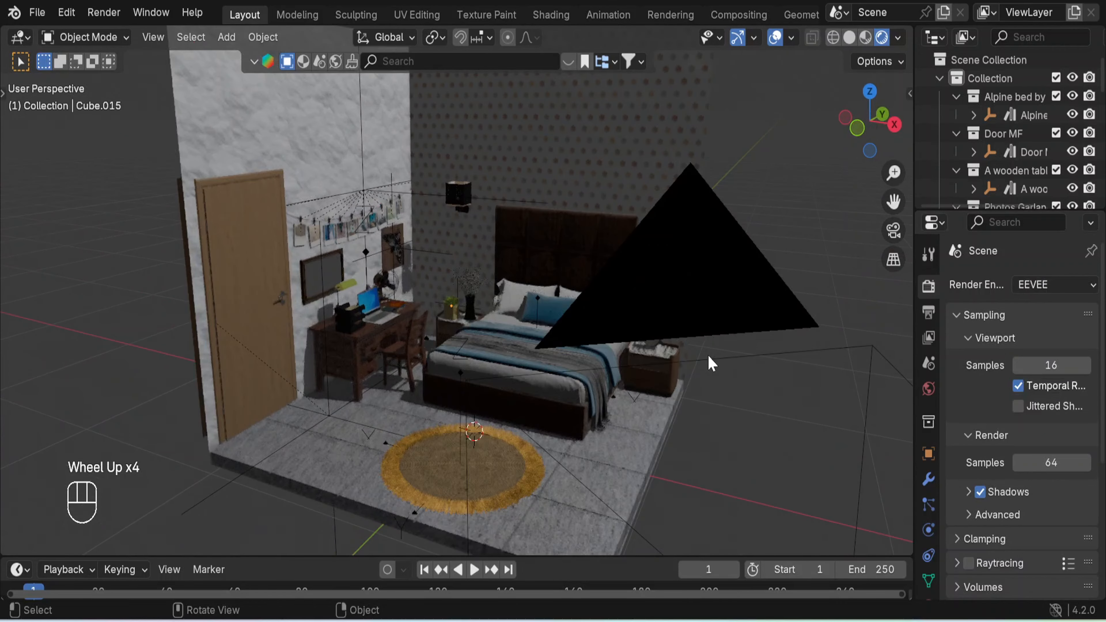
{"action": "scroll", "coordinate": [709, 356], "scroll_direction": "down", "scroll_amount": 9}
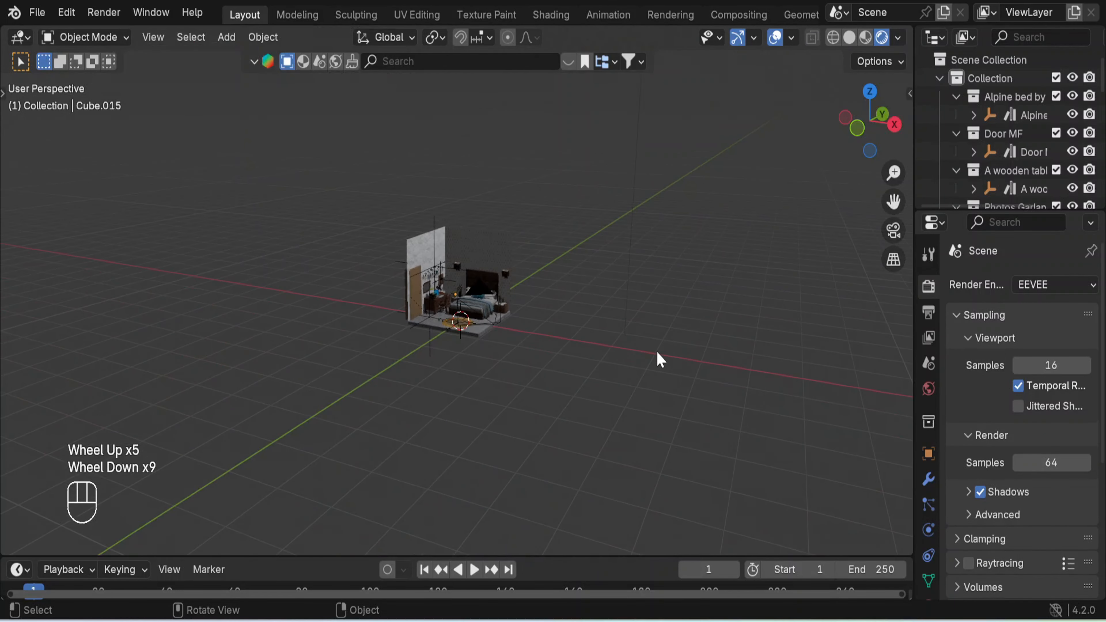
{"action": "scroll", "coordinate": [660, 359], "scroll_direction": "down", "scroll_amount": 2}
{"action": "left_click", "coordinate": [578, 106]}
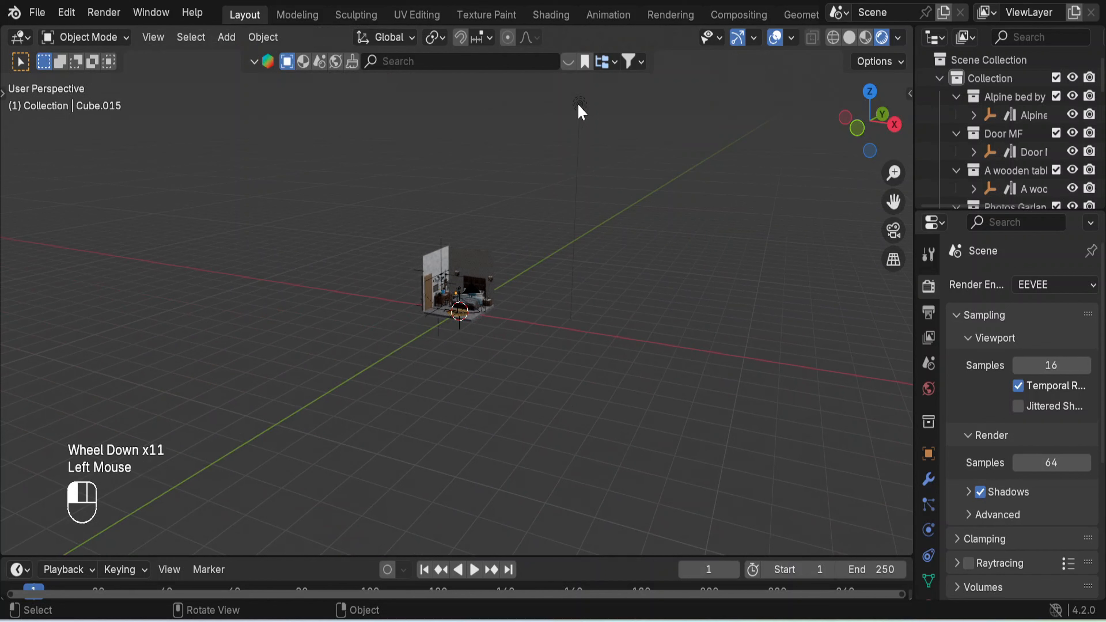
{"action": "key", "text": "g"}
{"action": "key", "text": "z"}
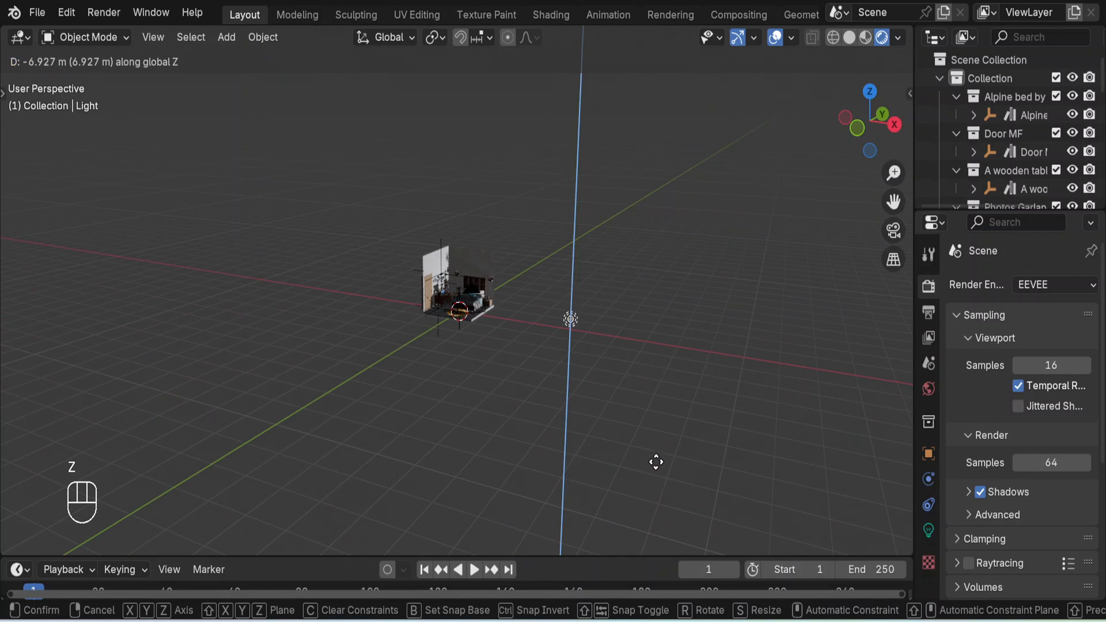
{"action": "left_click", "coordinate": [657, 451]}
Move the light about 0.9 m along negative Y so it shines on the headboard wall.
{"action": "scroll", "coordinate": [650, 386], "scroll_direction": "up", "scroll_amount": 3}
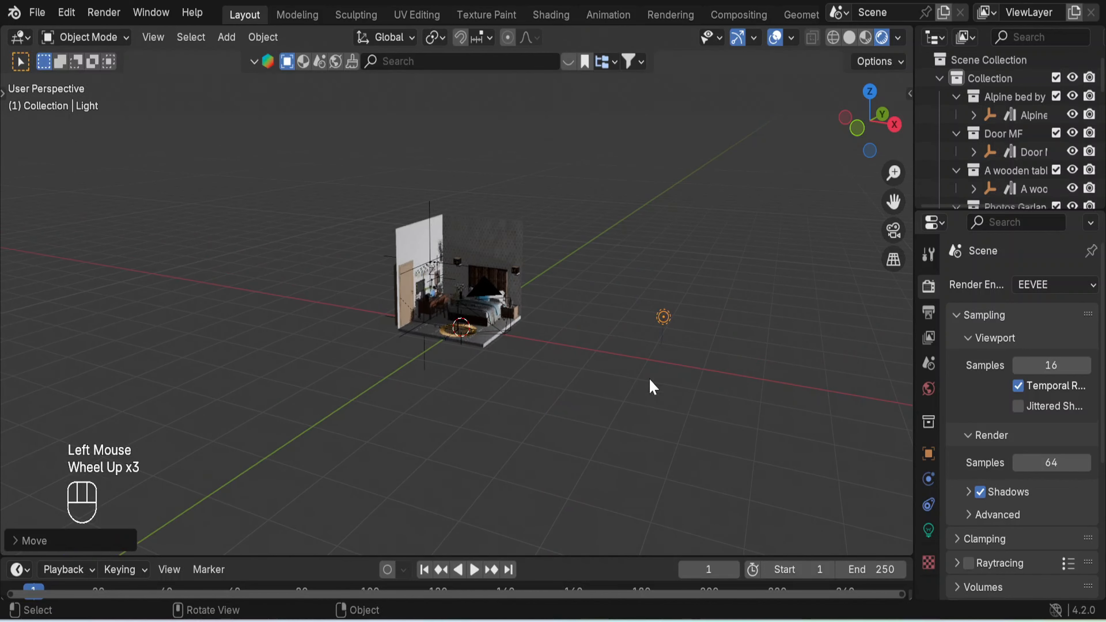
{"action": "middle_click_drag", "start_coordinate": [752, 425], "coordinate": [654, 429]}
{"action": "scroll", "coordinate": [651, 421], "scroll_direction": "up", "scroll_amount": 2}
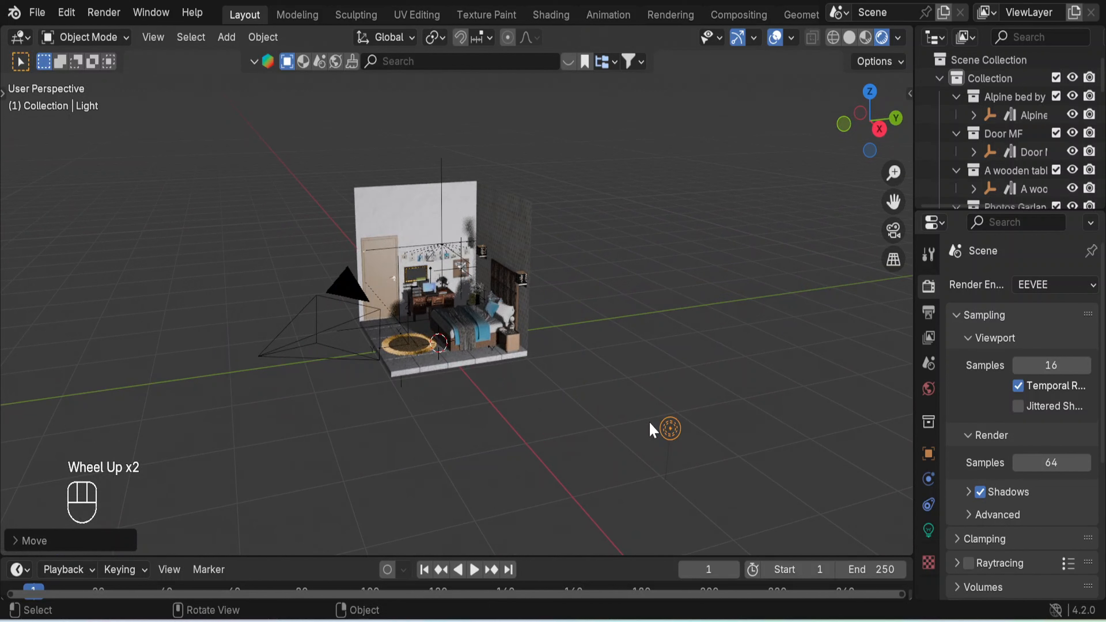
{"action": "key", "text": "g"}
{"action": "key", "text": "y"}
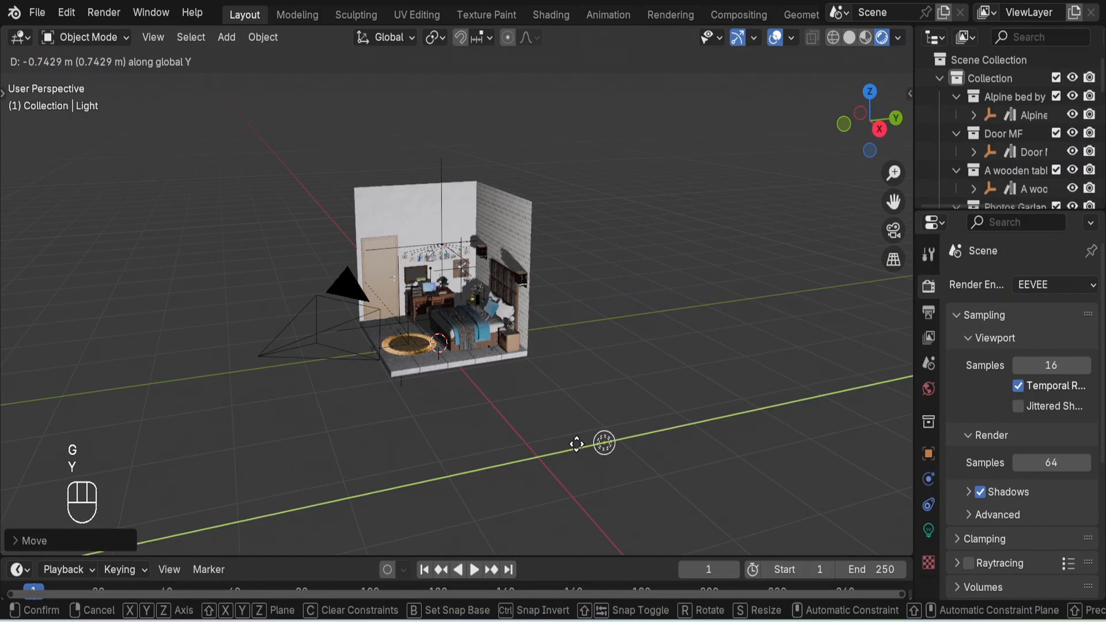
{"action": "left_click", "coordinate": [559, 447]}
Move the light about 0.9 m along negative X toward the room and change its type to Area.
{"action": "middle_click_drag", "start_coordinate": [663, 462], "coordinate": [703, 458]}
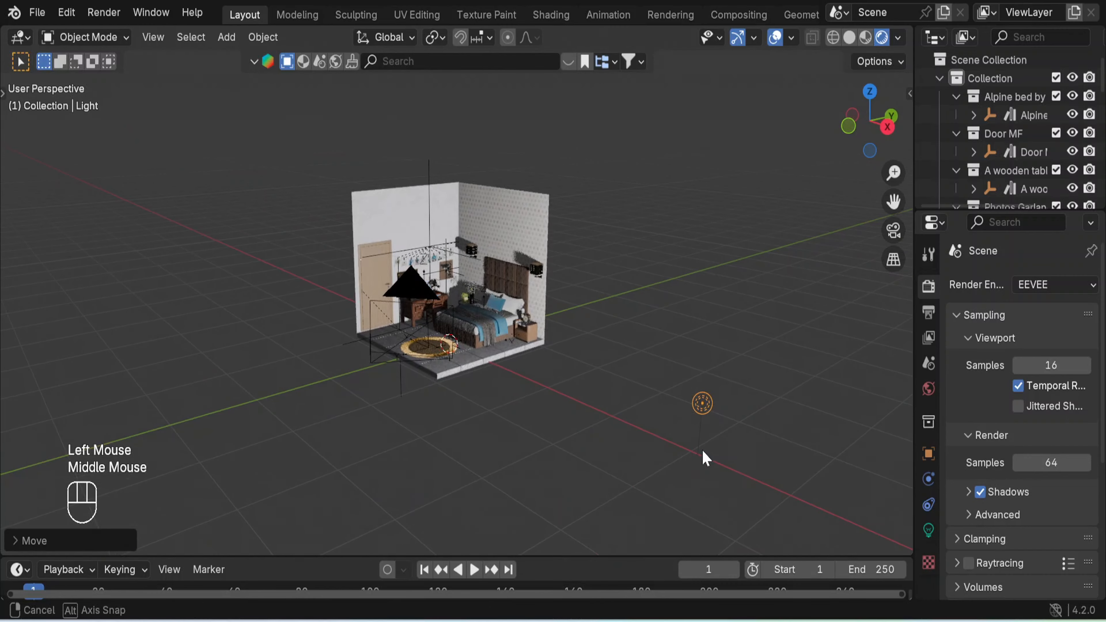
{"action": "key", "text": "g"}
{"action": "key", "text": "x"}
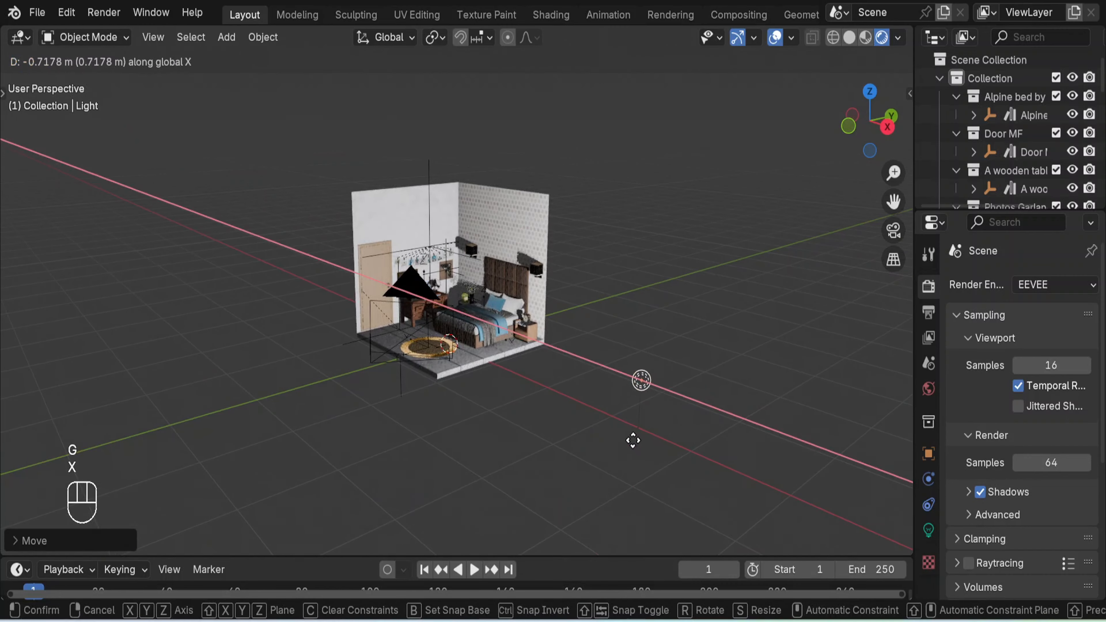
{"action": "left_click", "coordinate": [619, 436]}
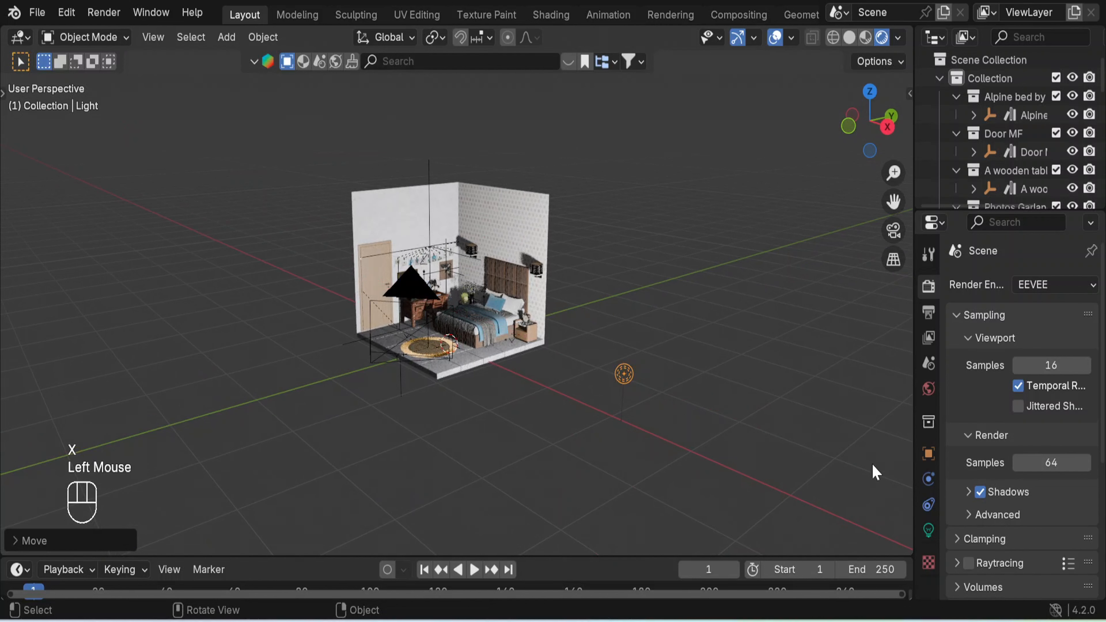
{"action": "left_click", "coordinate": [928, 530]}
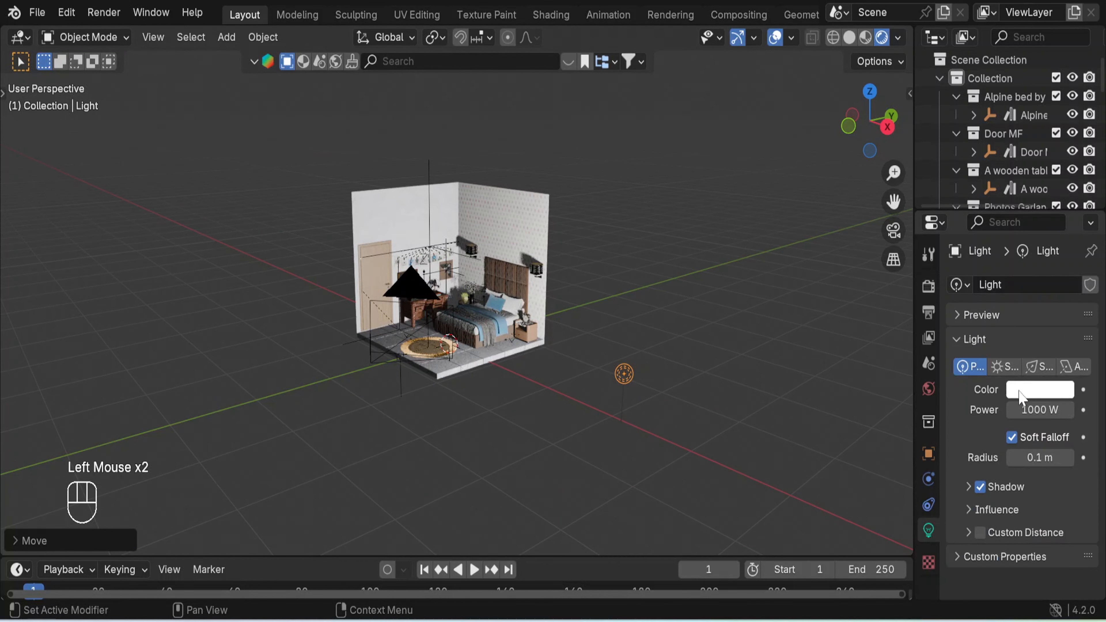
{"action": "left_click", "coordinate": [1075, 368]}
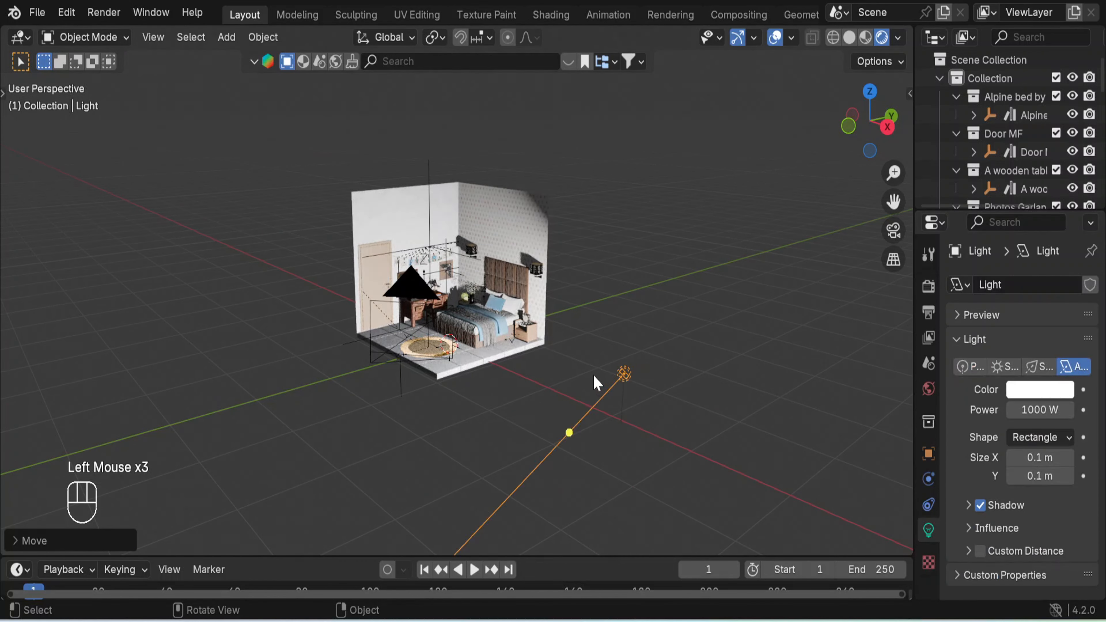
Aim the area light at the interior of the bedroom, toward the bed and headboard wall.
{"action": "key", "text": "shift+t"}
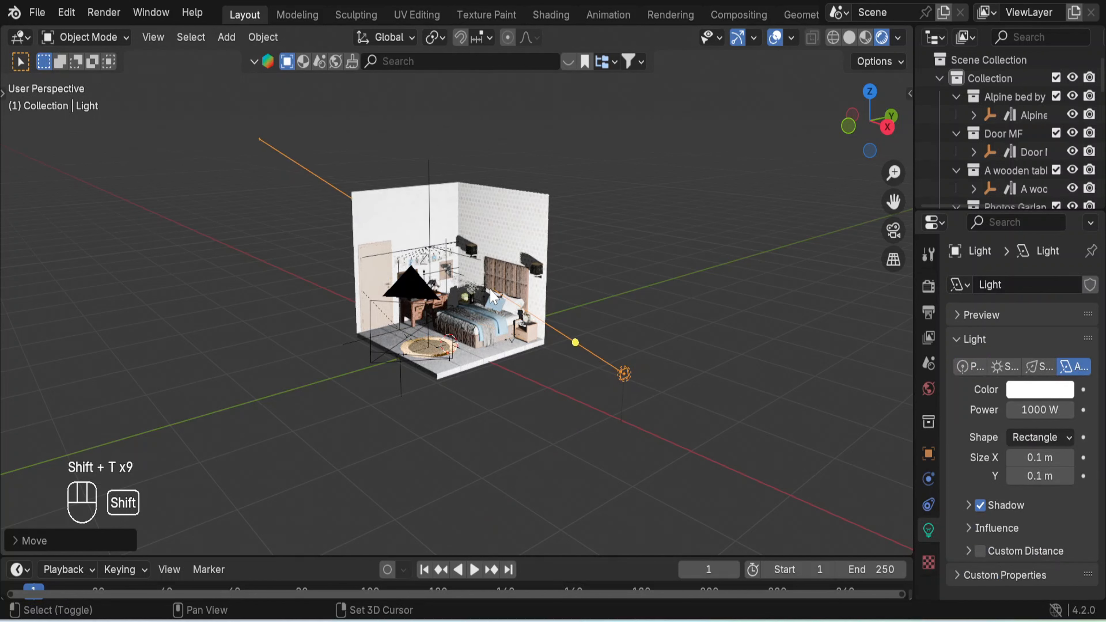
{"action": "key", "text": "shift+t"}
{"action": "left_click", "coordinate": [624, 378]}
Scale the area light up in several passes into a large panel nearly as tall as the room.
{"action": "key", "text": "s"}
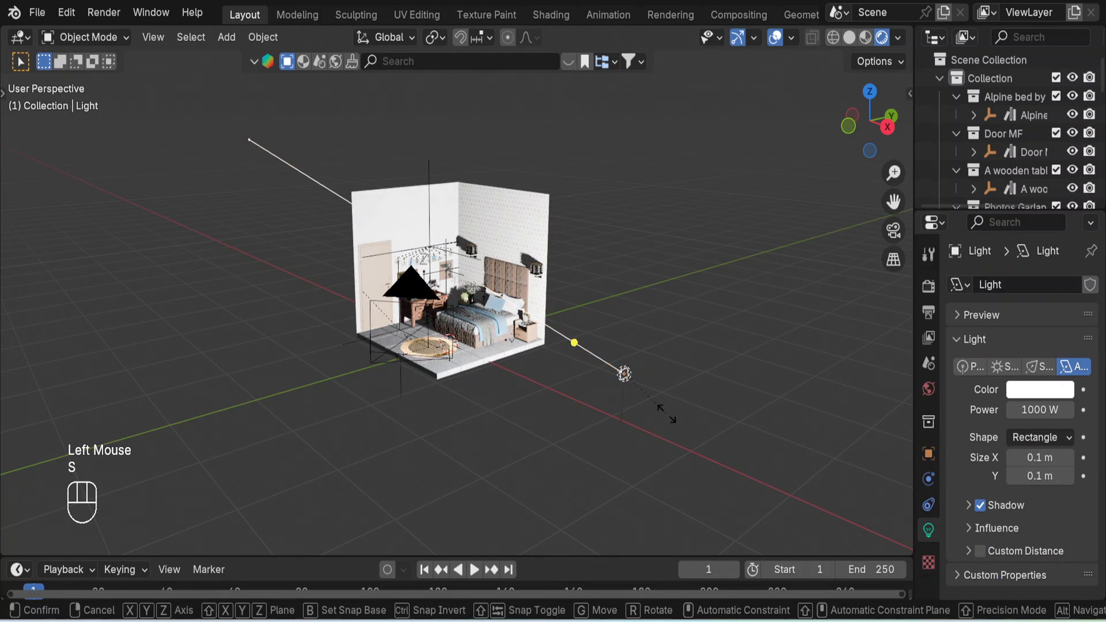
{"action": "left_click", "coordinate": [786, 501]}
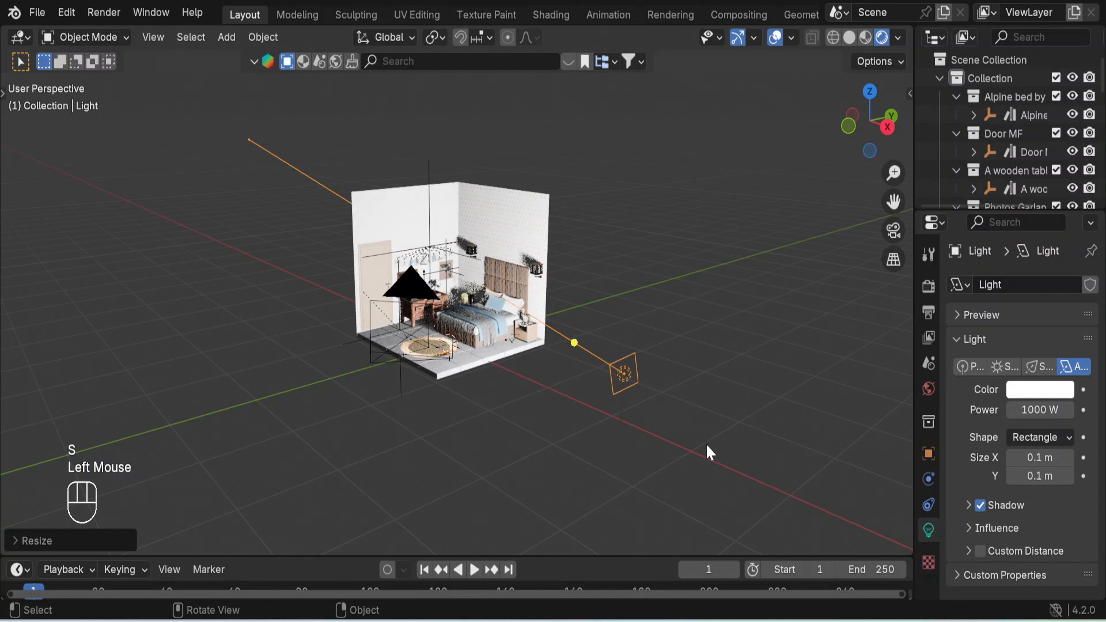
{"action": "key", "text": "s"}
{"action": "left_click", "coordinate": [795, 513]}
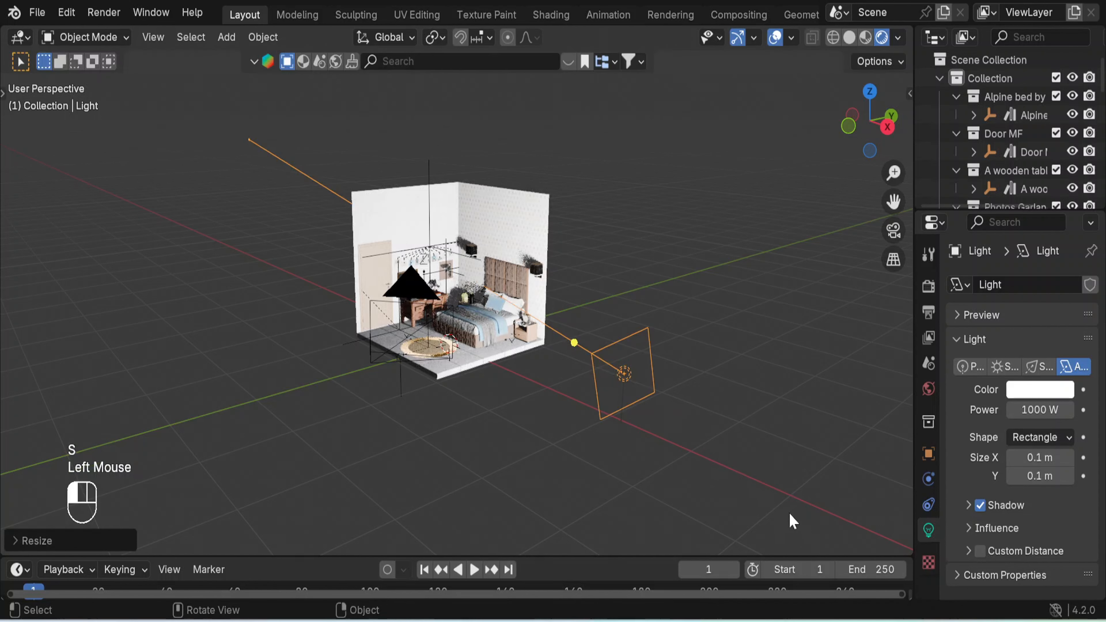
{"action": "key", "text": "s"}
{"action": "left_click", "coordinate": [755, 507]}
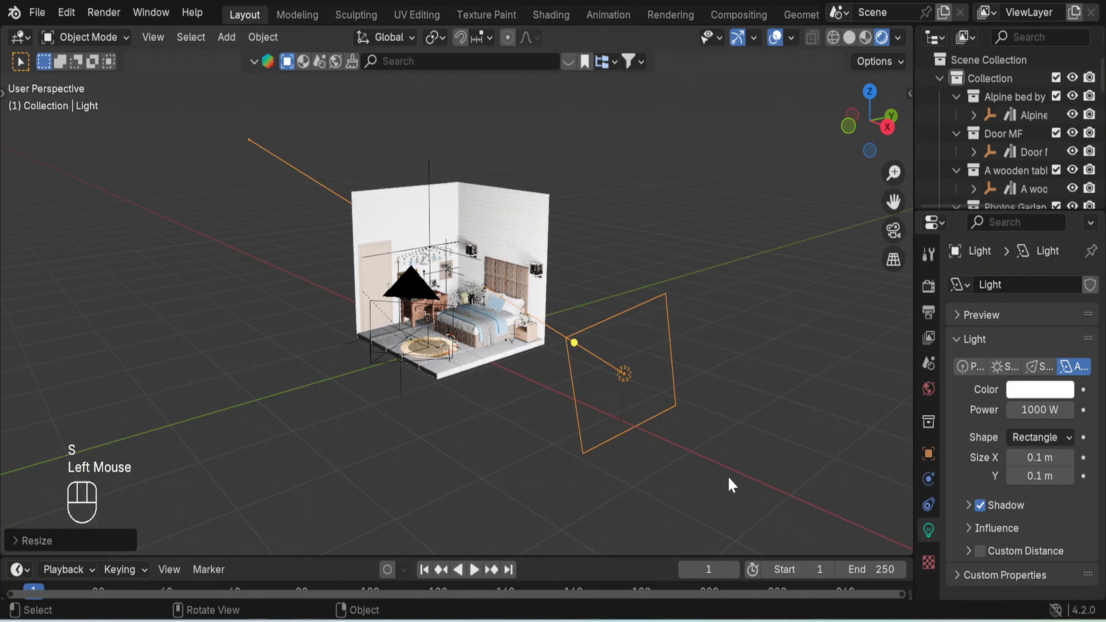
Rotate the enlarged area light slightly, then re-aim it at the wall near the room's back corner, above the desk.
{"action": "key", "text": "r"}
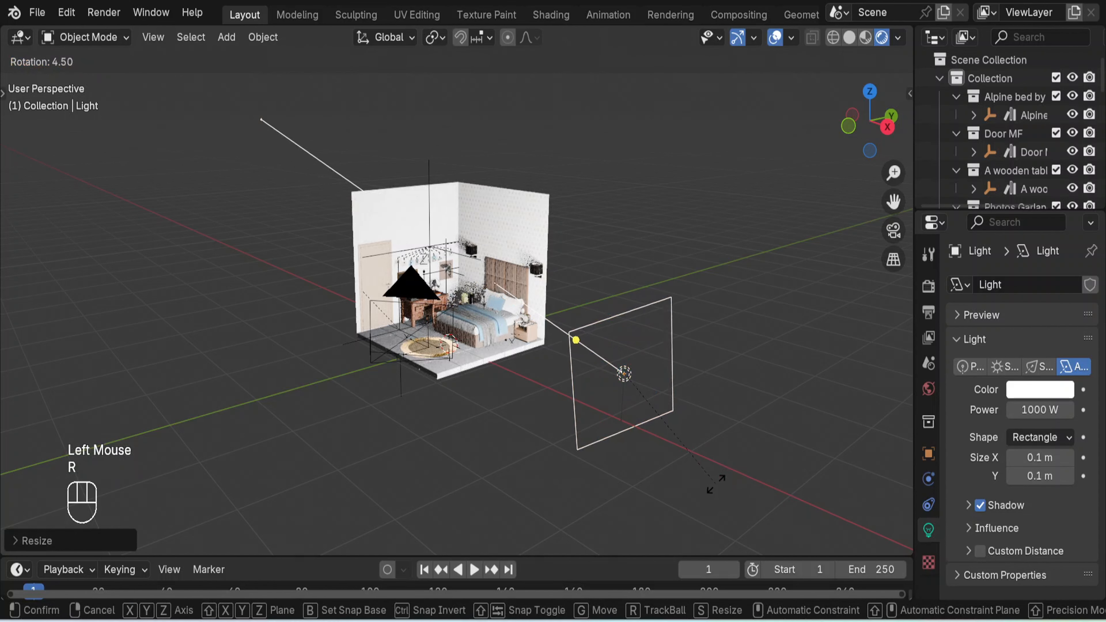
{"action": "left_click", "coordinate": [709, 497]}
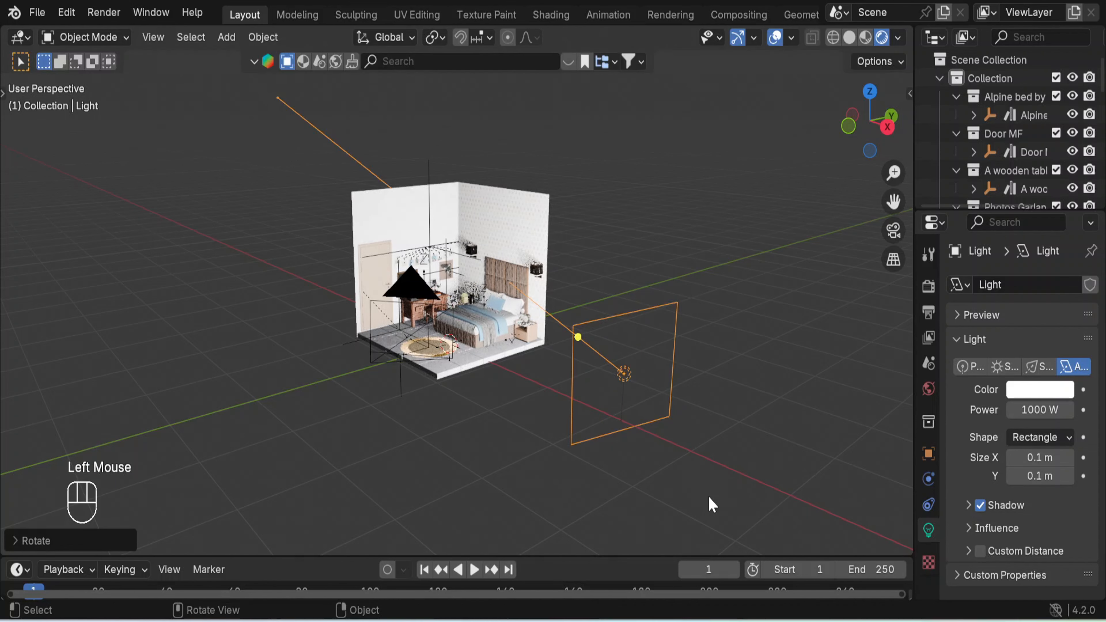
{"action": "key", "text": "shift+t"}
{"action": "key", "text": "shift+t"}
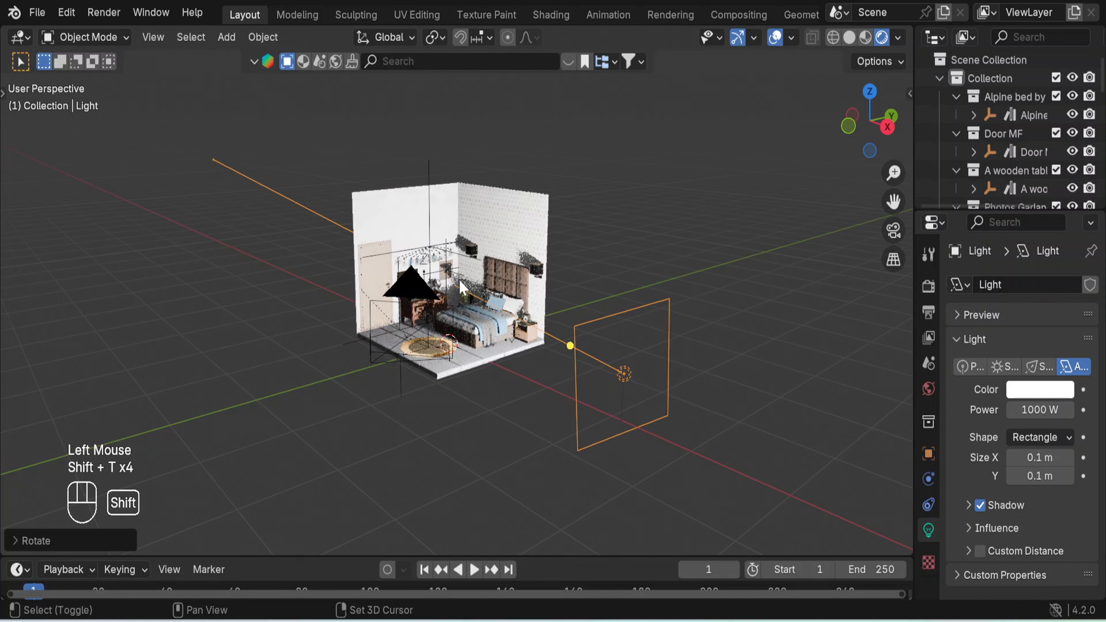
{"action": "key", "text": "shift+t"}
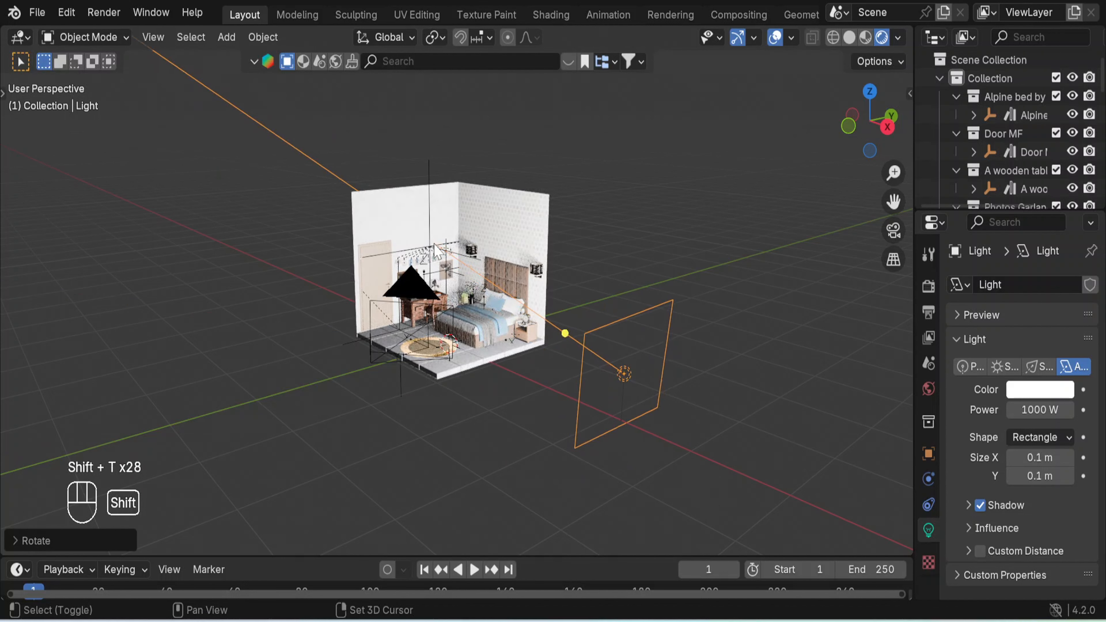
{"action": "left_click", "coordinate": [435, 252], "text": "shift"}
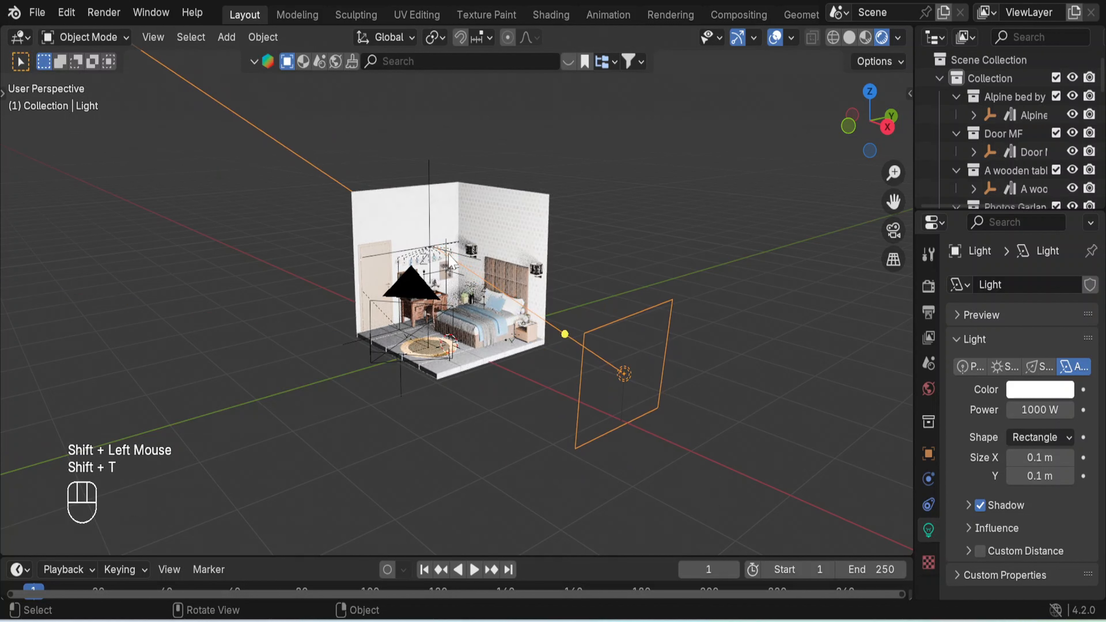
Set the area light's power to 300 W and move it farther from the room along positive X.
{"action": "left_click", "coordinate": [1021, 411]}
{"action": "type", "text": "300"}
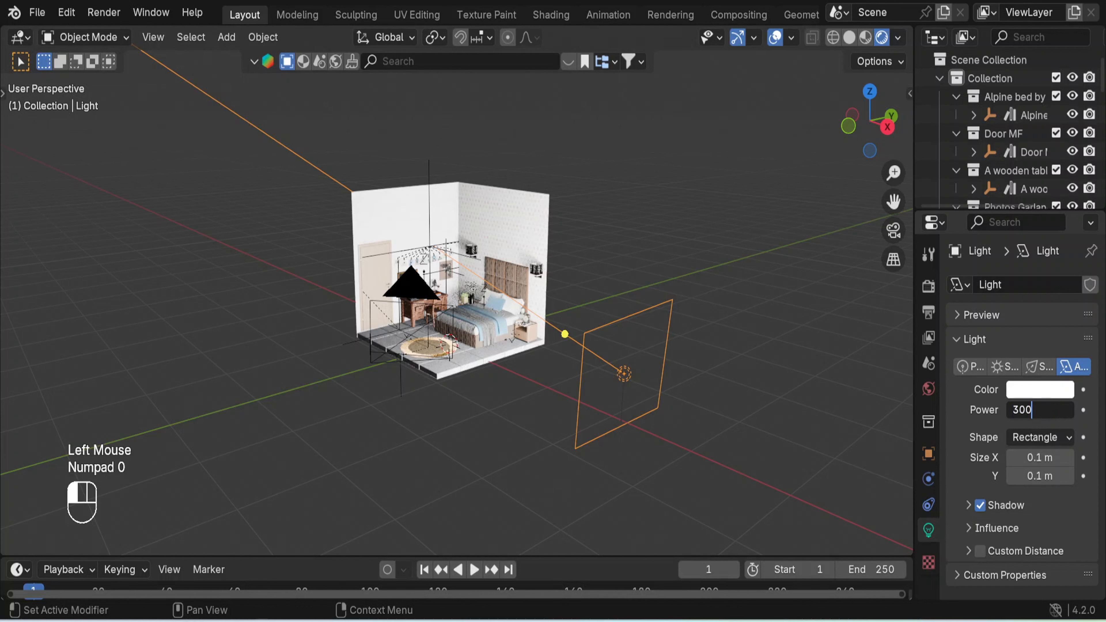
{"action": "key", "text": "Return"}
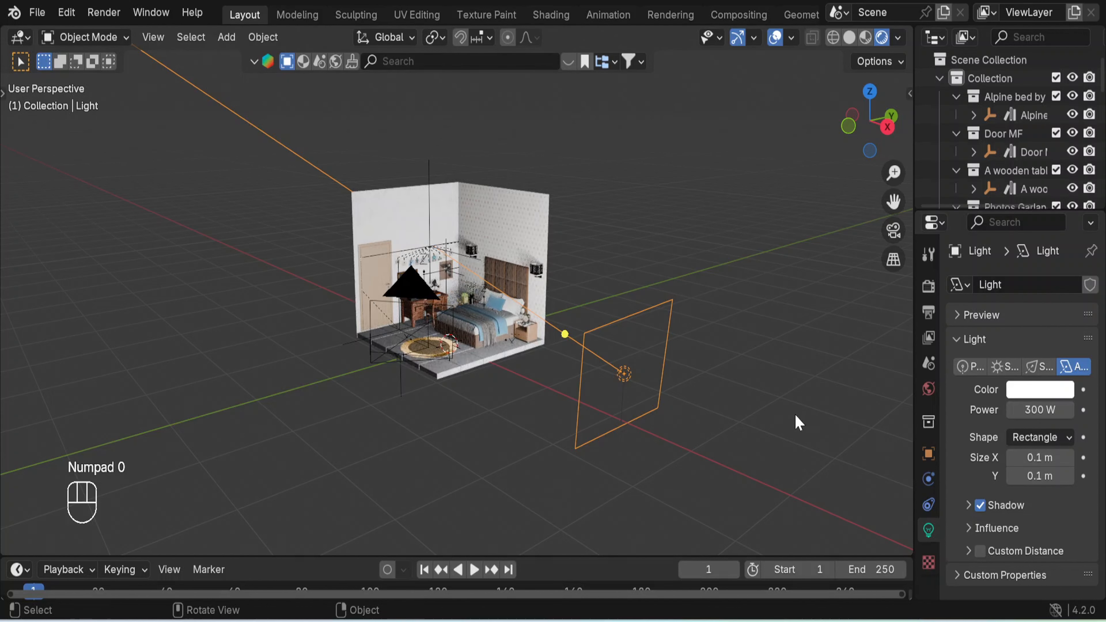
{"action": "scroll", "coordinate": [643, 370], "scroll_direction": "down", "scroll_amount": 1}
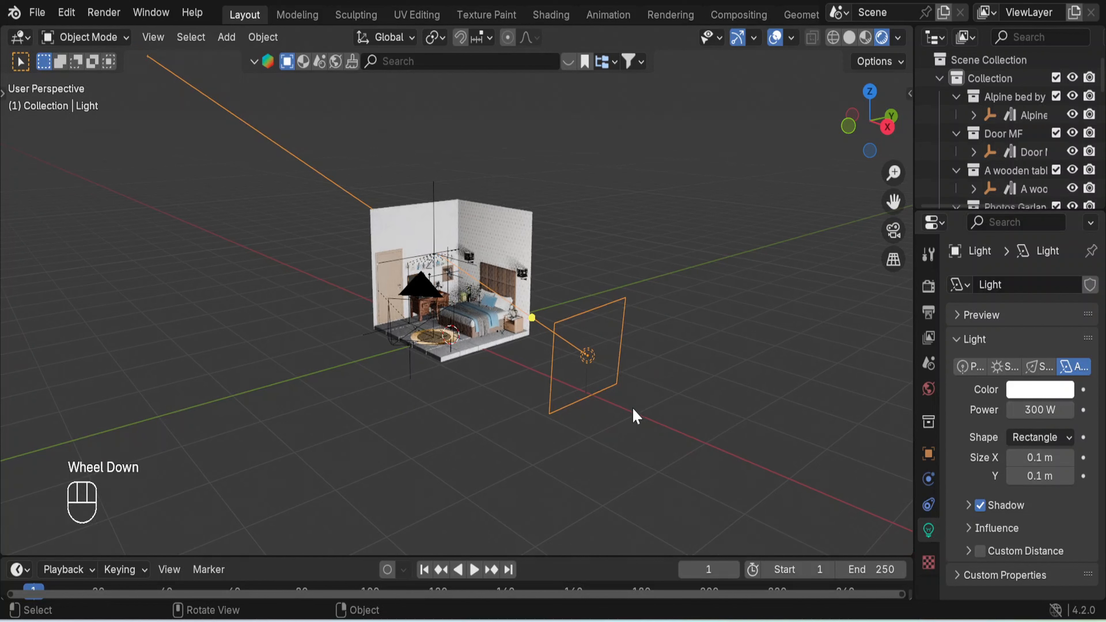
{"action": "key", "text": "g"}
{"action": "key", "text": "x"}
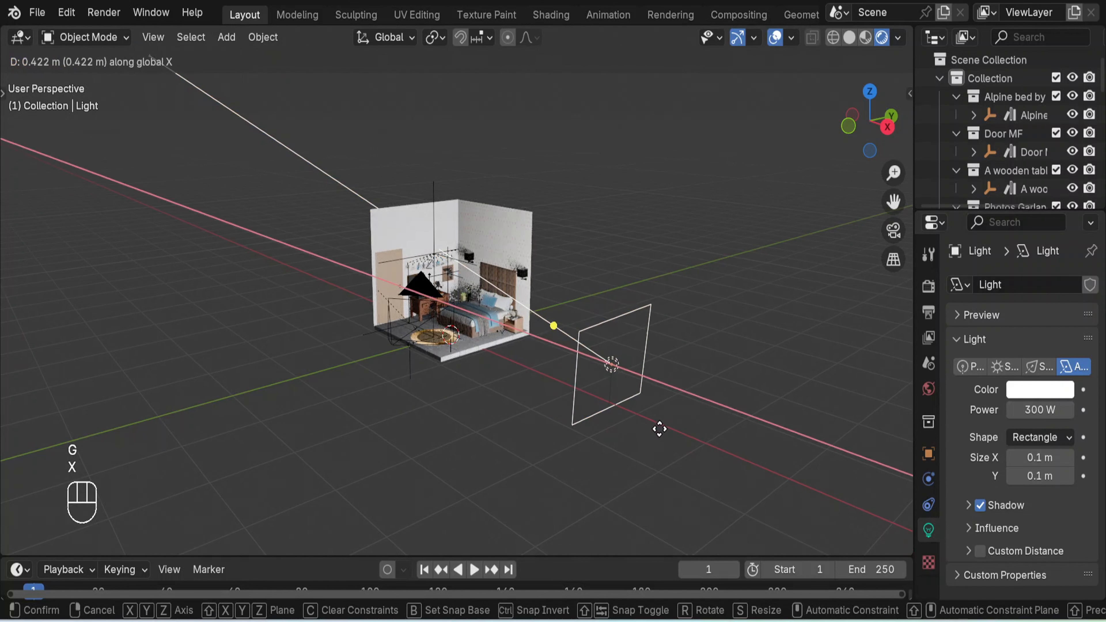
{"action": "left_click", "coordinate": [685, 463]}
Duplicate the area light and place the copy before the room's other open side, about 4 m along negative Y and 3 m along negative X.
{"action": "key", "text": "shift+d"}
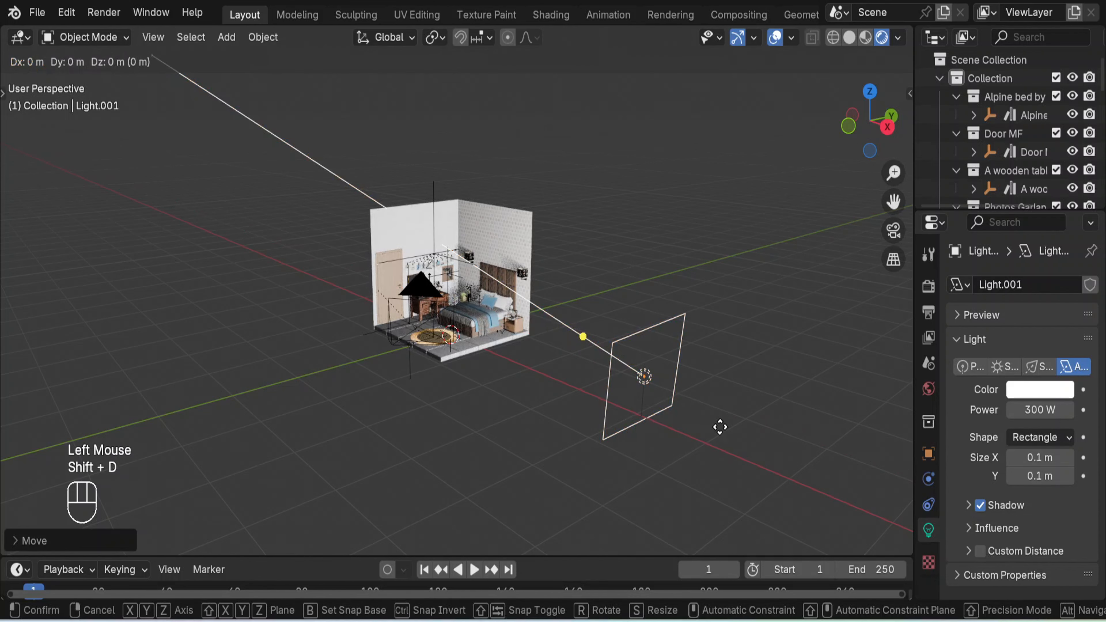
{"action": "key", "text": "y"}
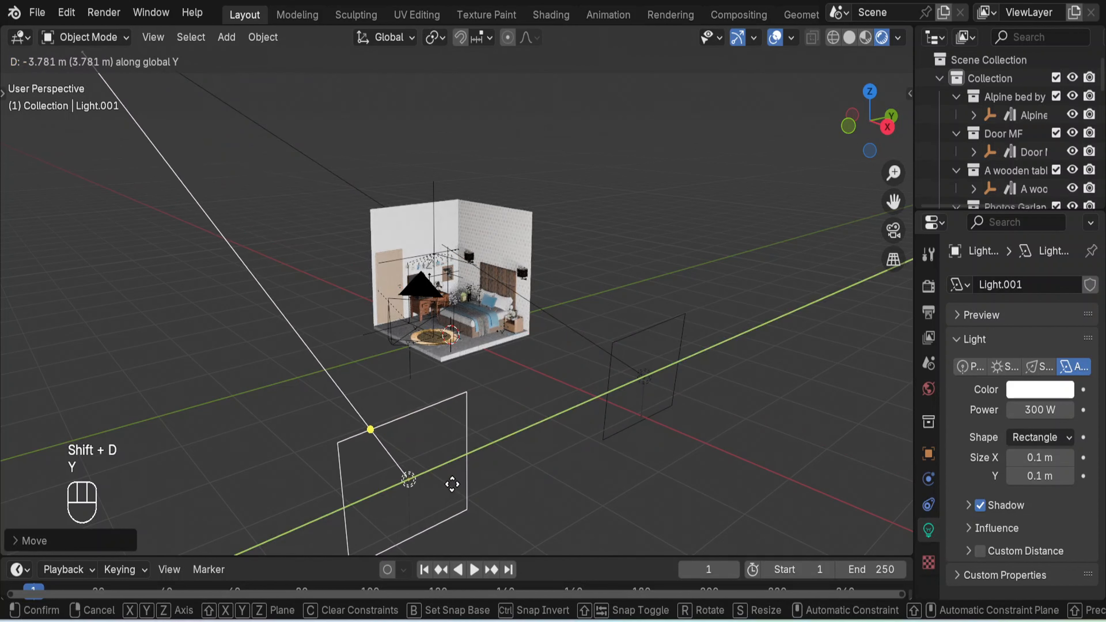
{"action": "left_click", "coordinate": [402, 494]}
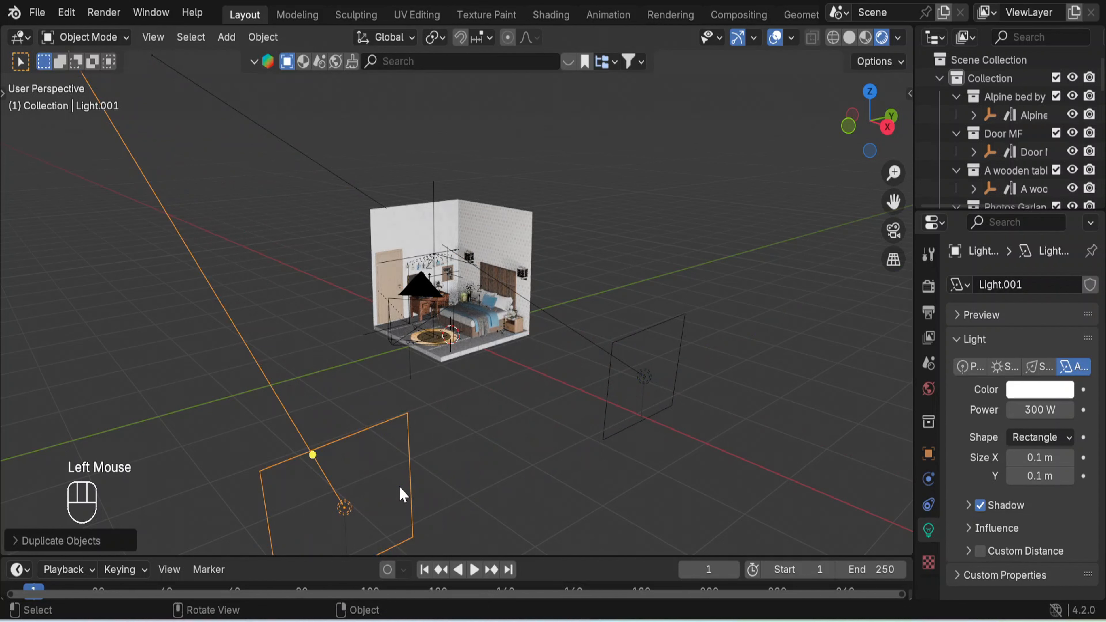
{"action": "key", "text": "g"}
{"action": "key", "text": "x"}
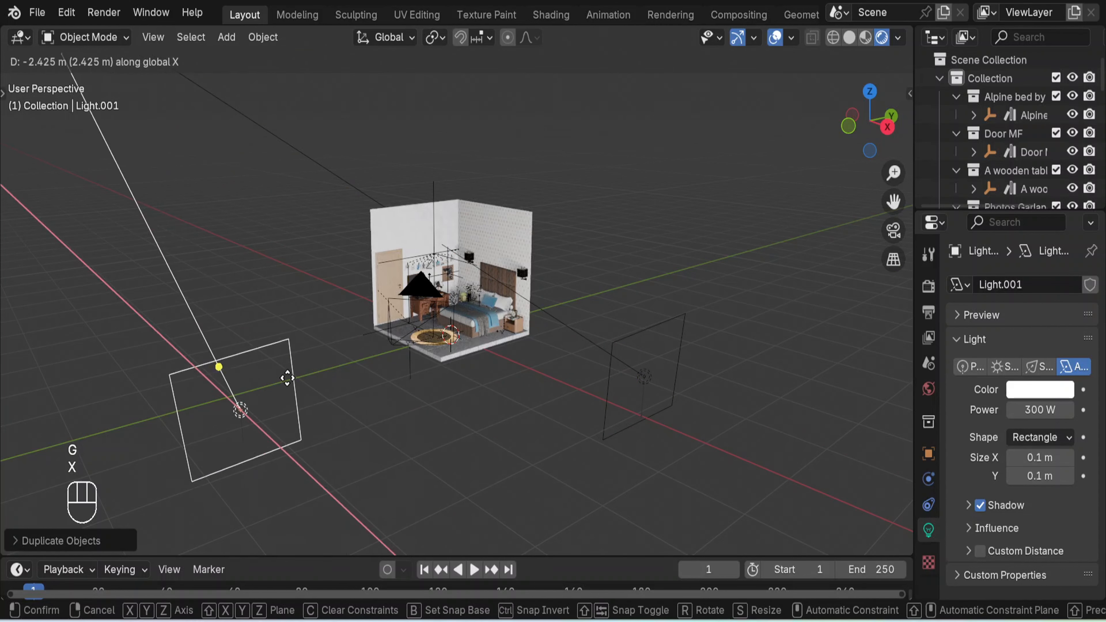
{"action": "left_click", "coordinate": [278, 369]}
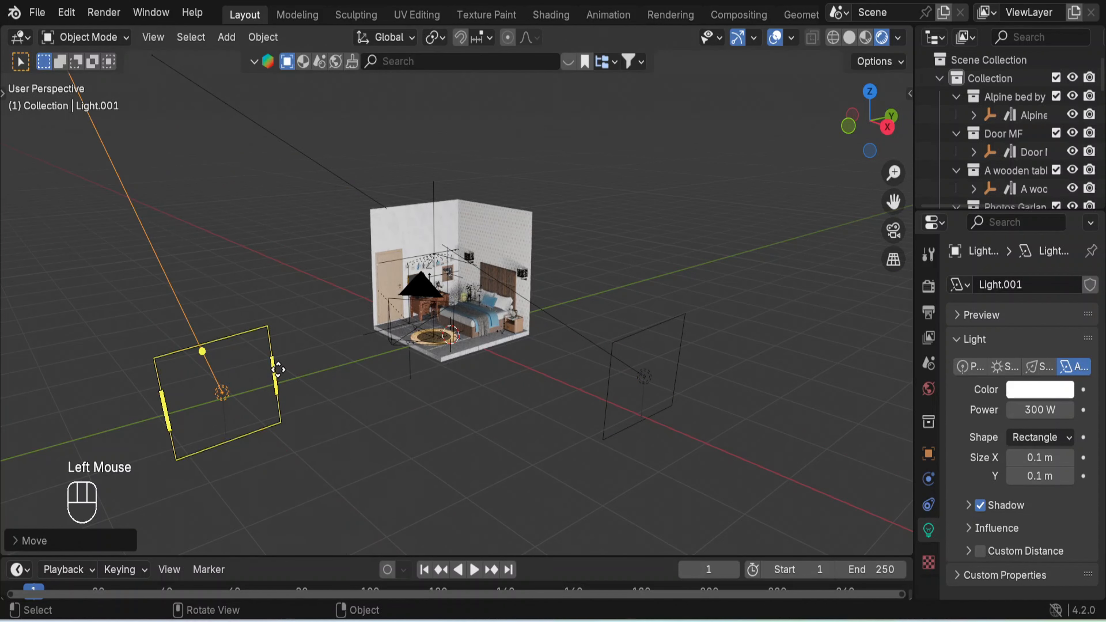
Aim the duplicated area light at the headboard wall near the back corner and set its power to 150 W.
{"action": "key", "text": "shift+t"}
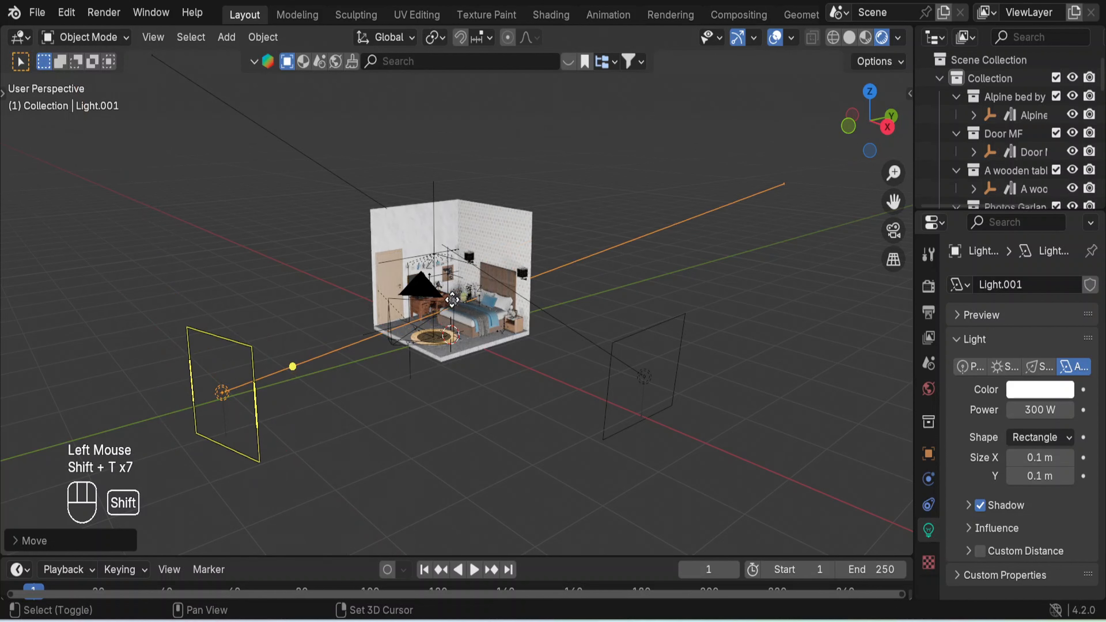
{"action": "key", "text": "shift+t"}
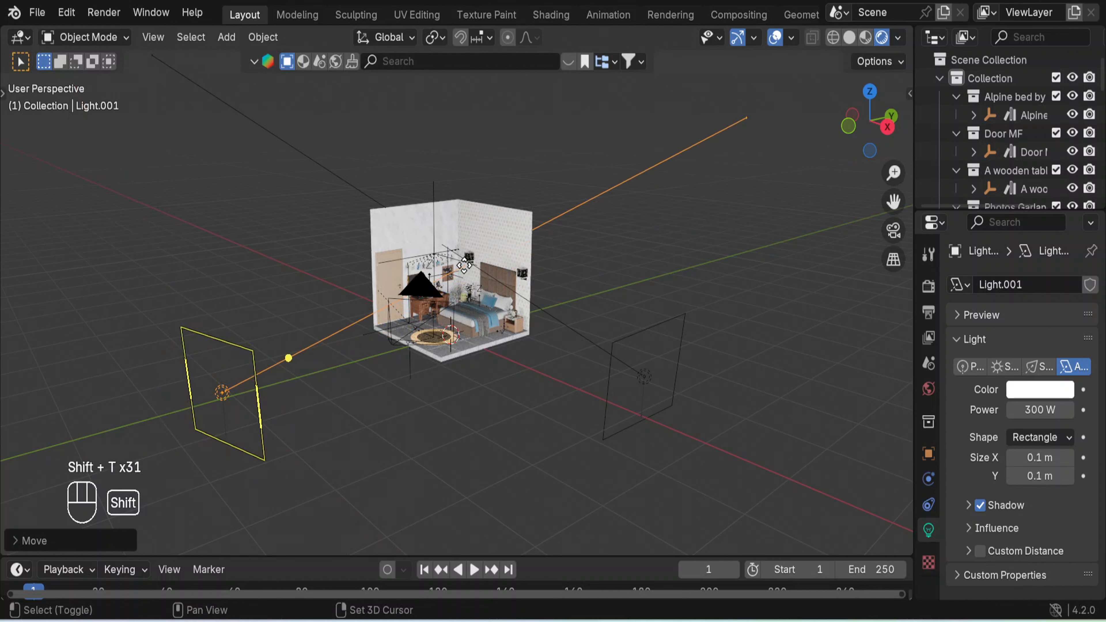
{"action": "left_click", "coordinate": [464, 266]}
{"action": "scroll", "coordinate": [666, 324], "scroll_direction": "down", "scroll_amount": 3}
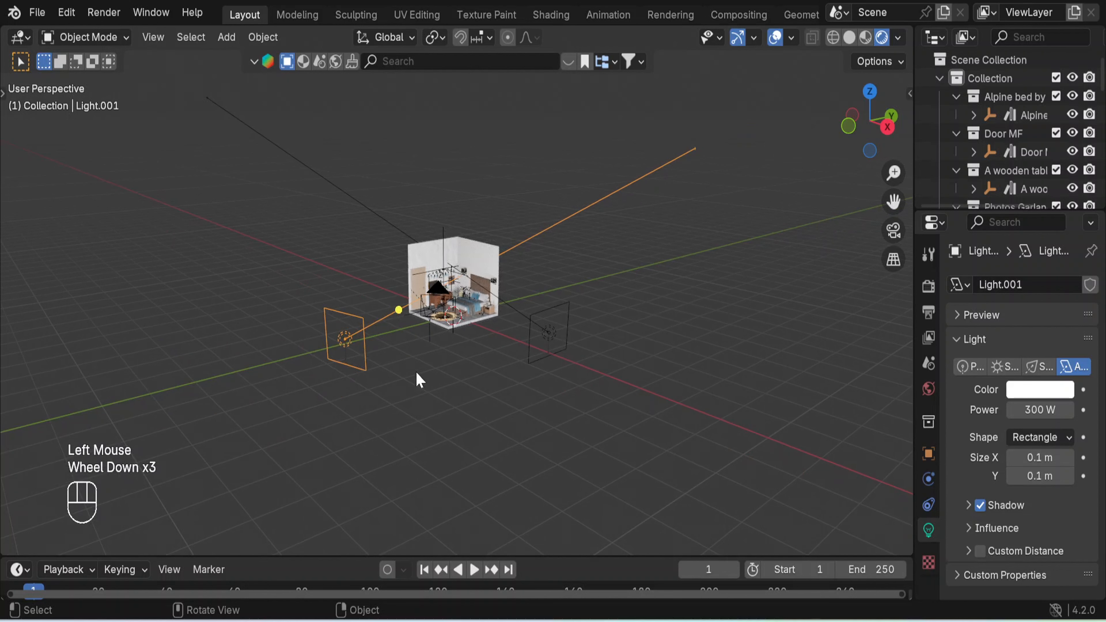
{"action": "left_click", "coordinate": [1040, 409]}
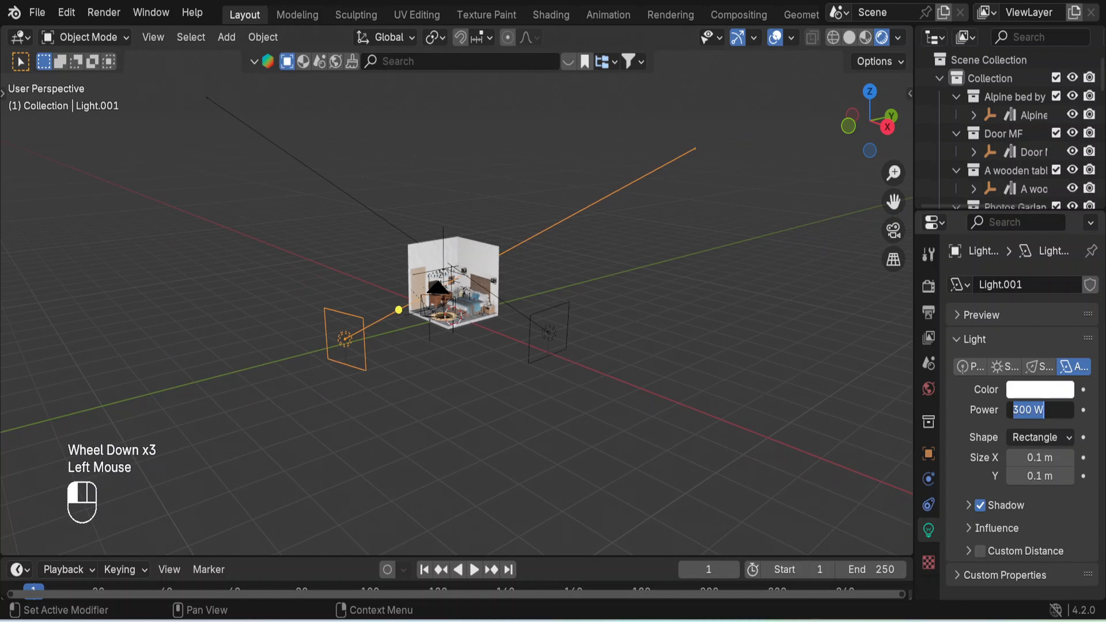
{"action": "type", "text": "150"}
{"action": "key", "text": "Return"}
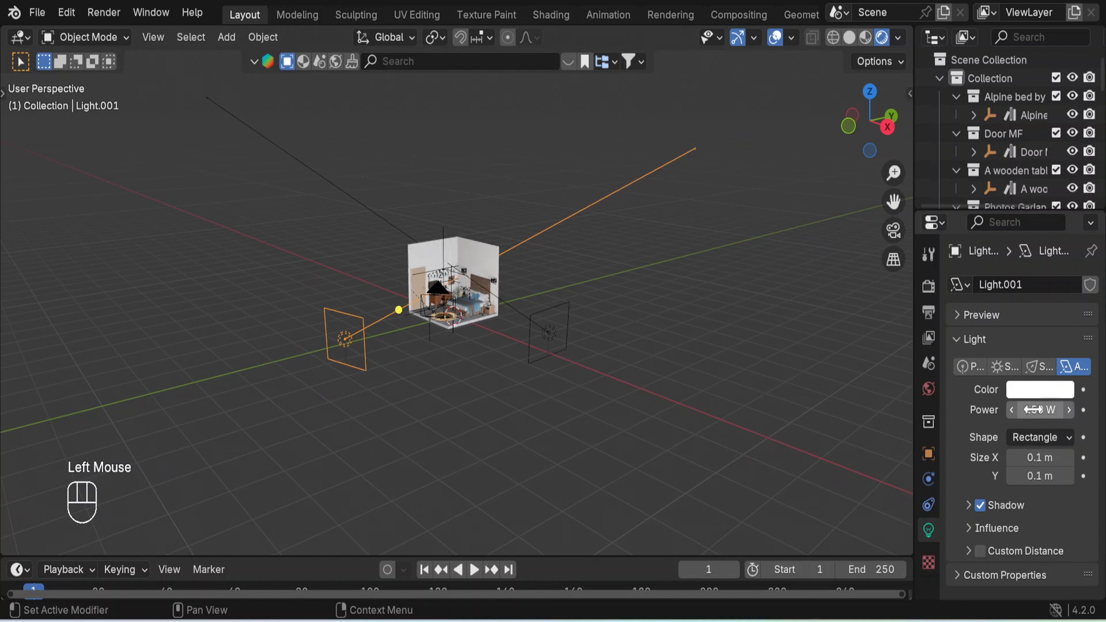
Add a point light to the scene at the 3D cursor inside the room.
{"action": "scroll", "coordinate": [577, 227], "scroll_direction": "up", "scroll_amount": 2}
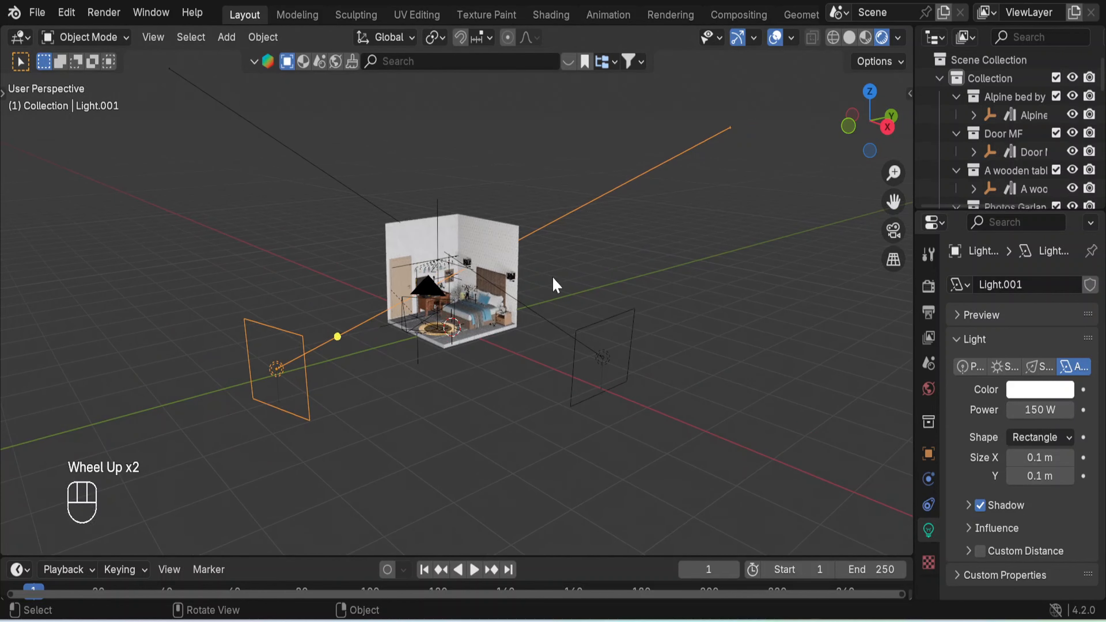
{"action": "key", "text": "shift"}
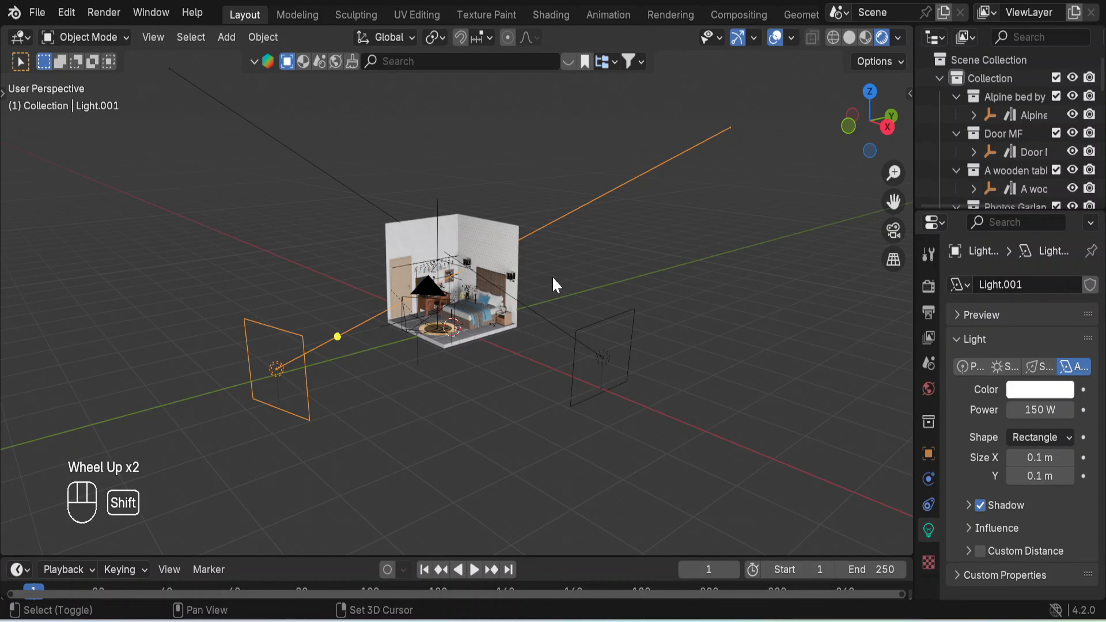
{"action": "key", "text": "shift+a"}
{"action": "mouse_move", "coordinate": [556, 285]}
{"action": "mouse_move", "coordinate": [571, 487]}
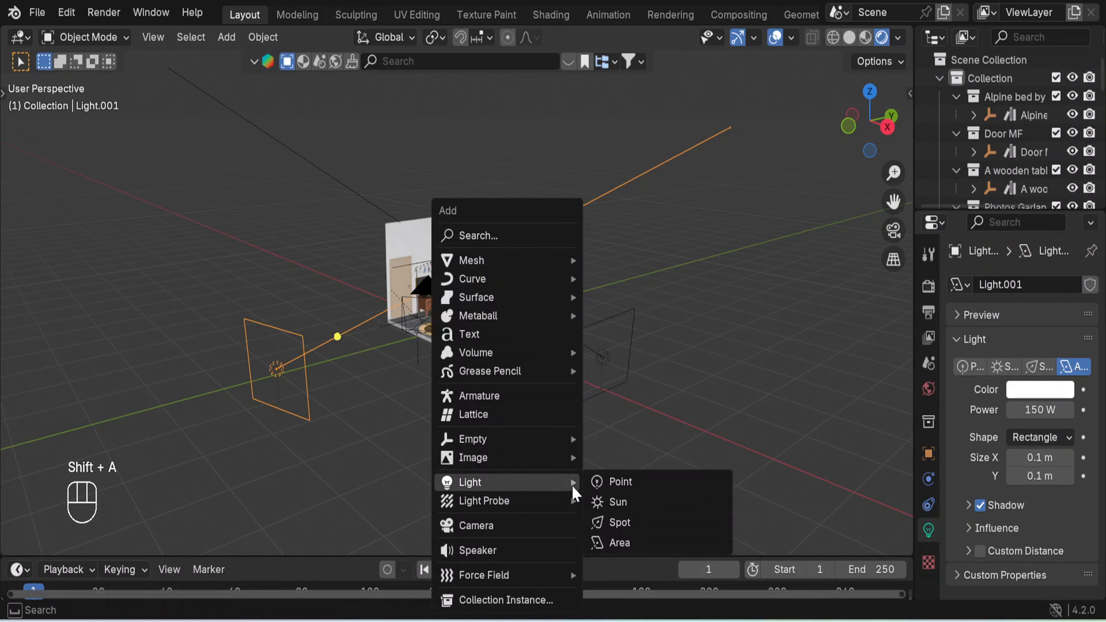
{"action": "left_click", "coordinate": [614, 481]}
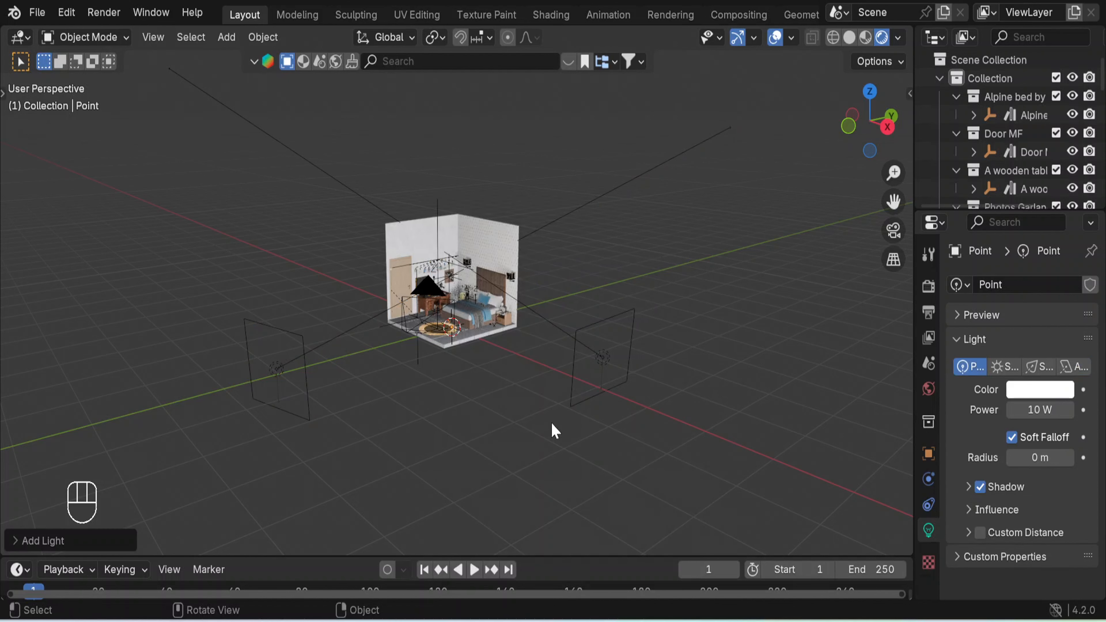
Raise the new light about 3.8 m along Z above the room and change its type to Area.
{"action": "key", "text": "g"}
{"action": "key", "text": "z"}
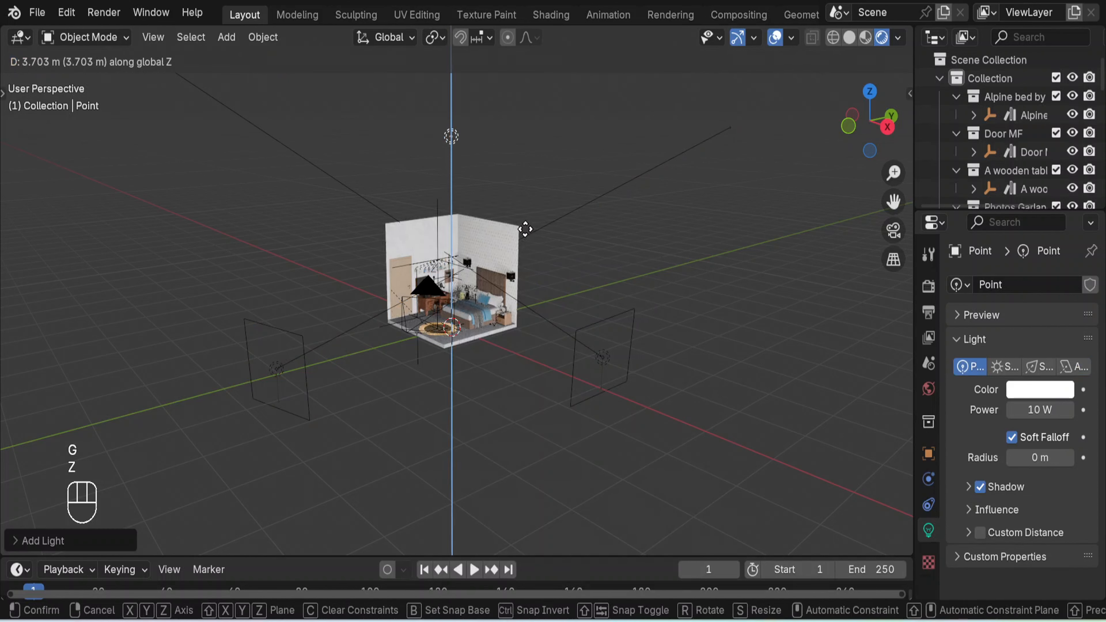
{"action": "left_click", "coordinate": [525, 225]}
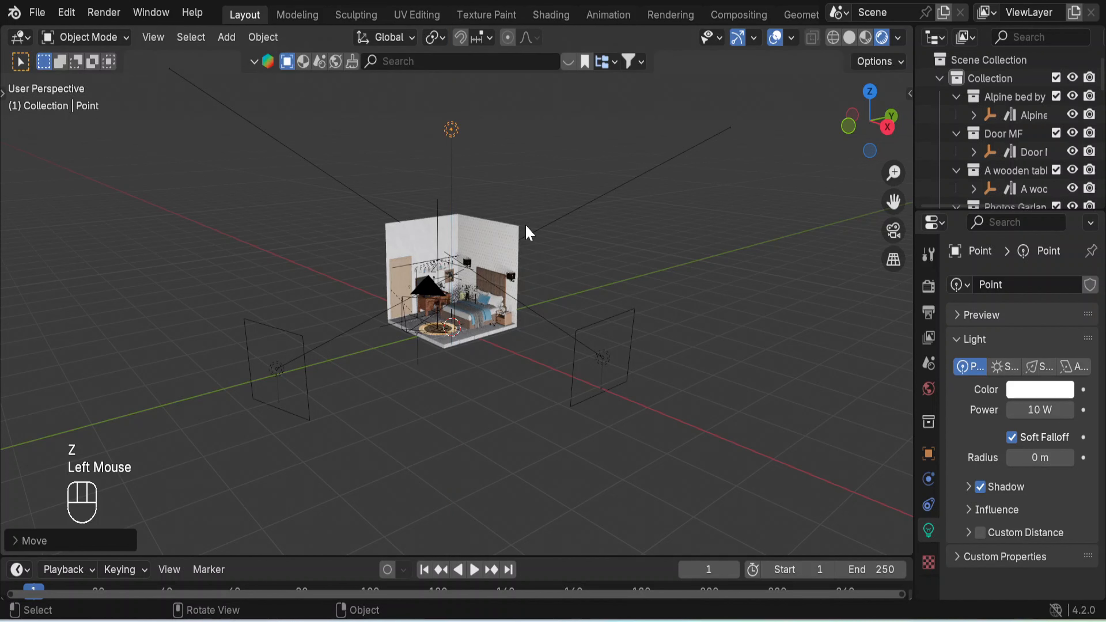
{"action": "left_click", "coordinate": [1075, 367]}
Scale the overhead area light up until it spans wider than the room, and set its power to 80 W.
{"action": "key", "text": "s"}
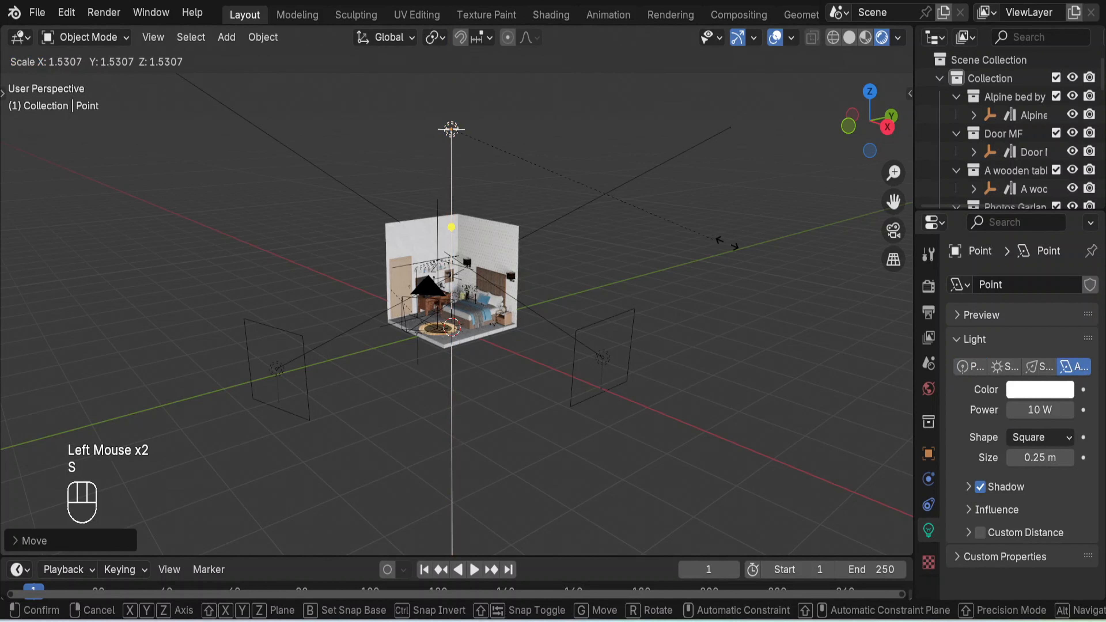
{"action": "left_click", "coordinate": [703, 247]}
{"action": "key", "text": "s"}
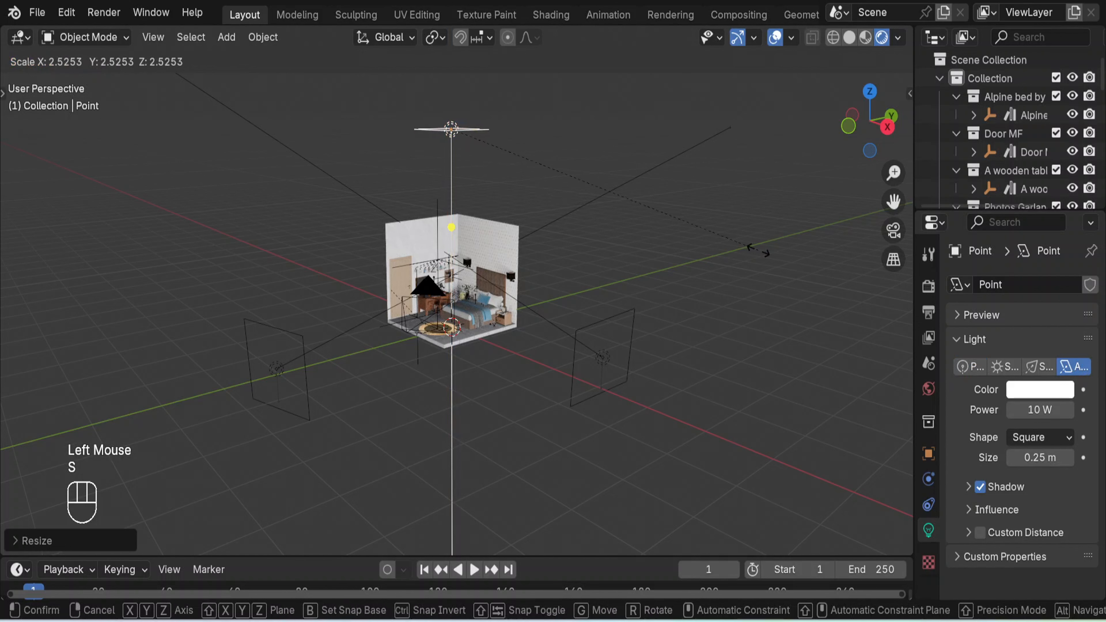
{"action": "left_click", "coordinate": [762, 259]}
{"action": "key", "text": "s"}
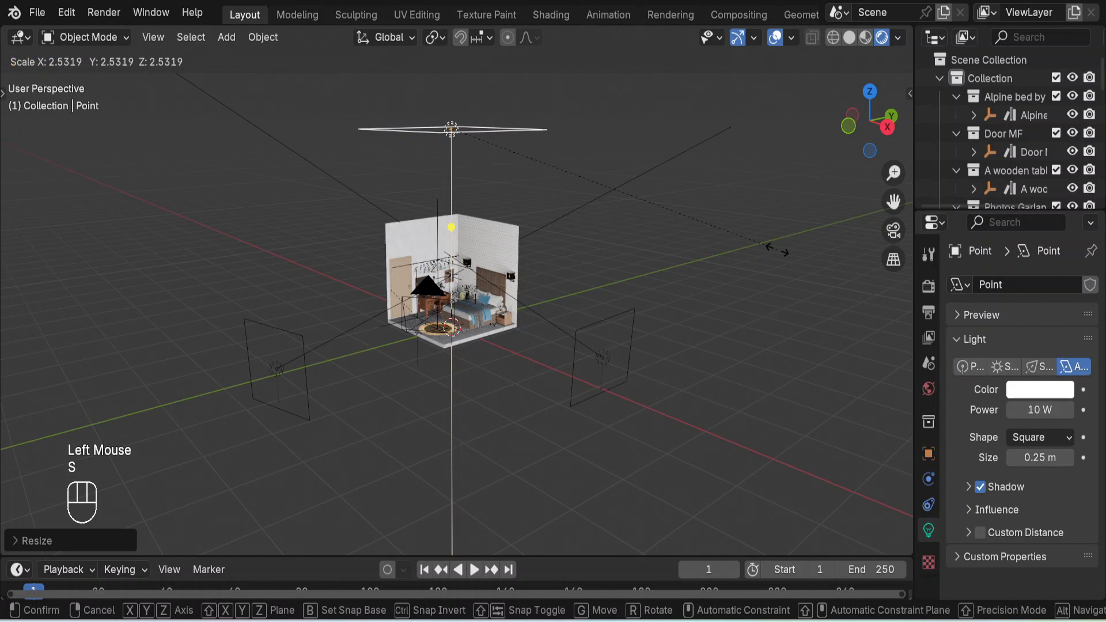
{"action": "left_click", "coordinate": [893, 348]}
{"action": "double_click", "coordinate": [1036, 412]}
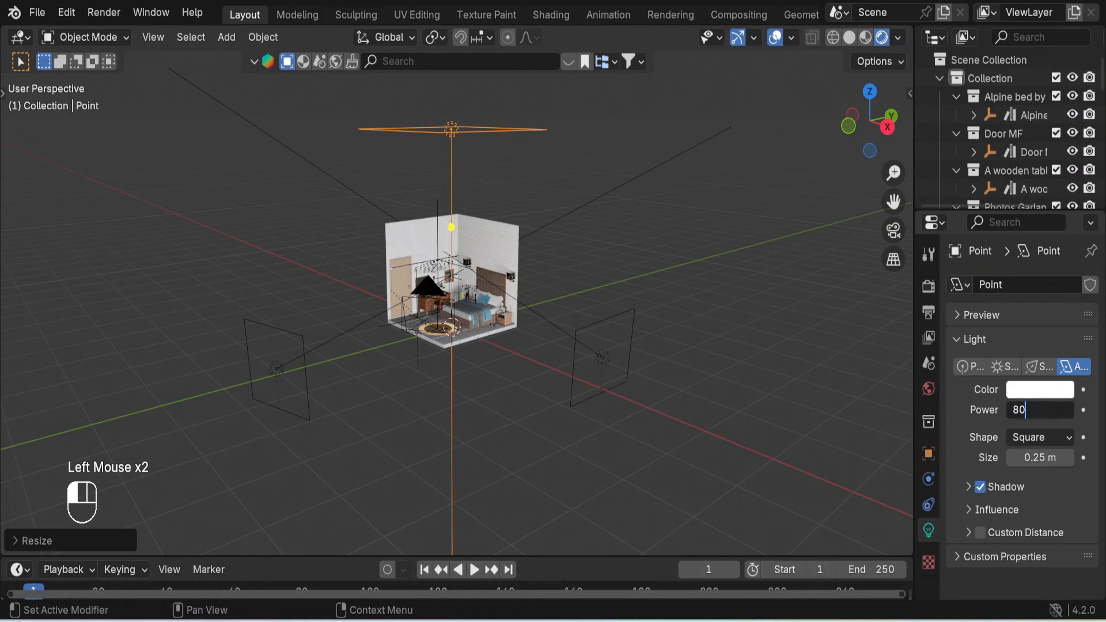
{"action": "key", "text": "Return"}
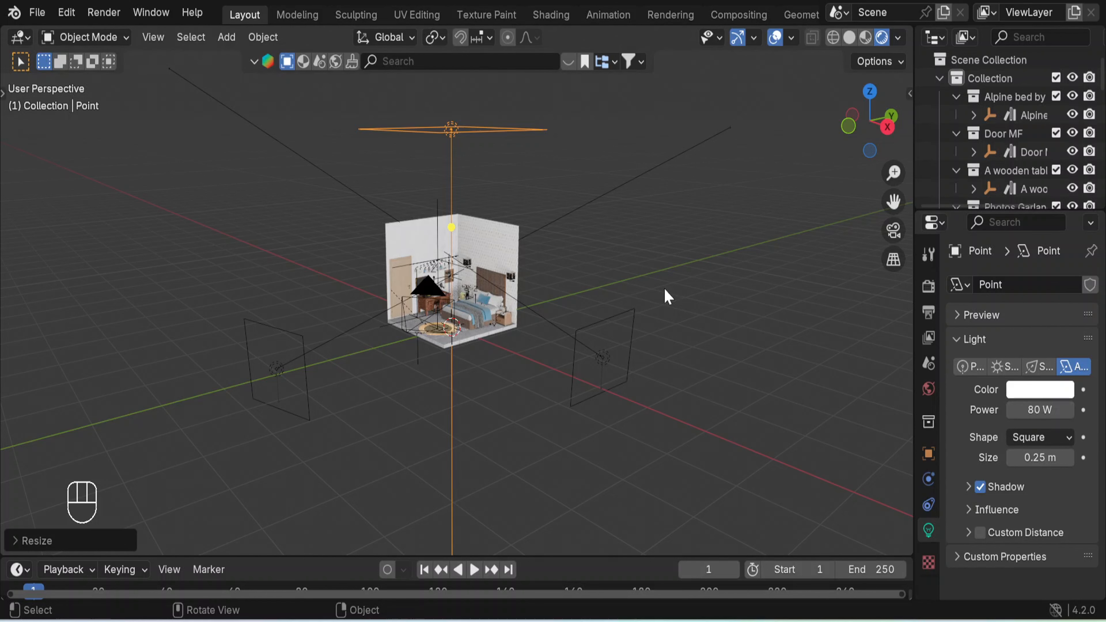
Look through the camera and, with the camera locked to the view, orbit it to a slightly lower angle on the room.
{"action": "scroll", "coordinate": [587, 253], "scroll_direction": "up", "scroll_amount": 5}
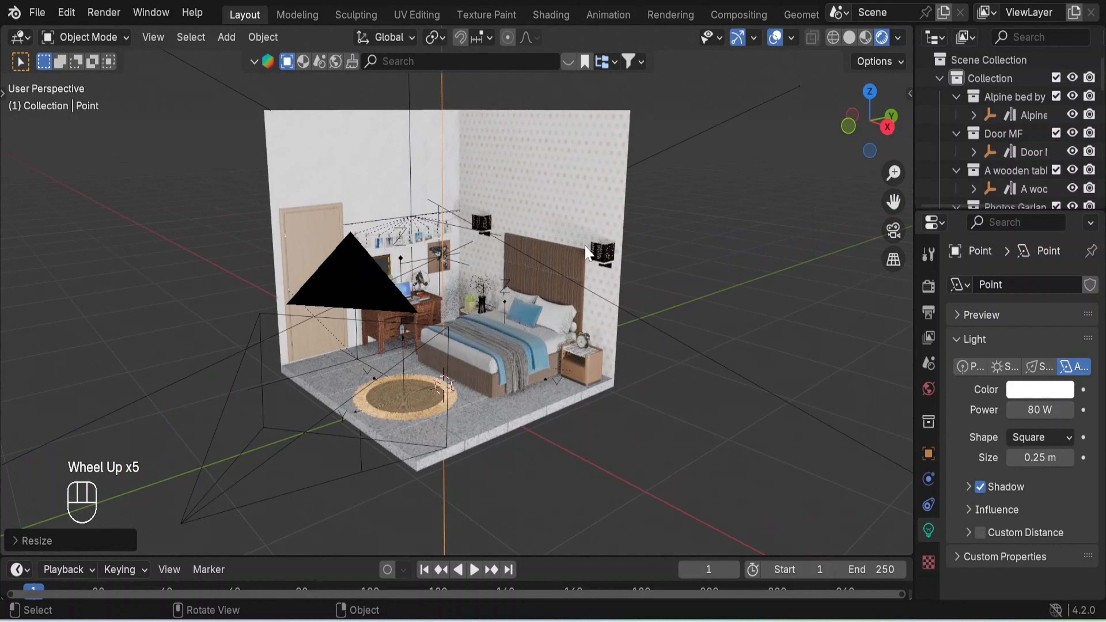
{"action": "scroll", "coordinate": [588, 253], "scroll_direction": "down", "scroll_amount": 3}
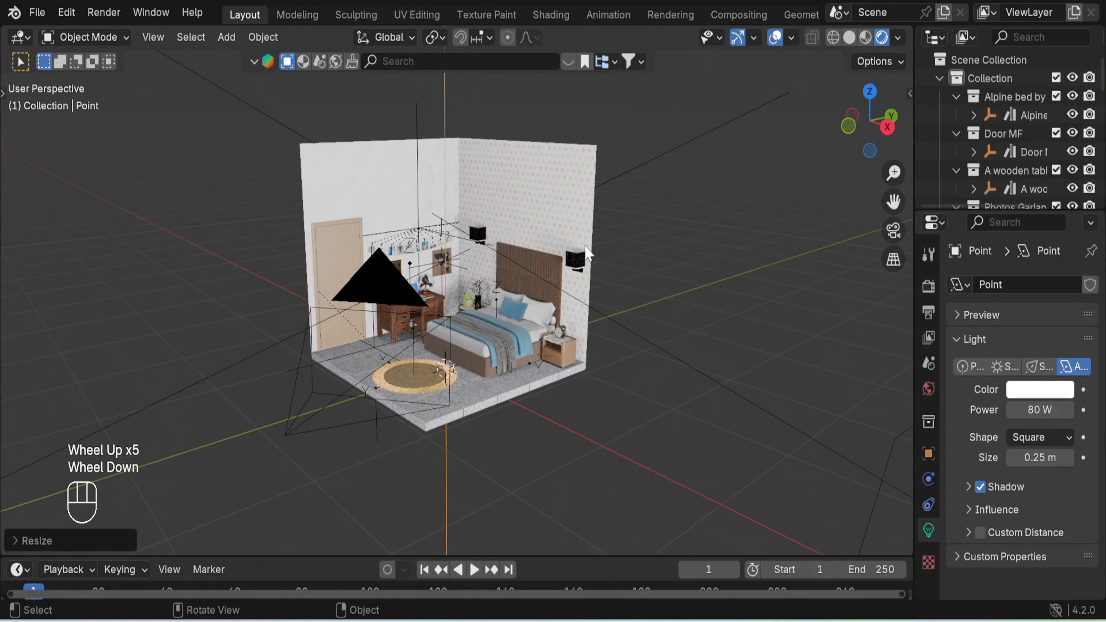
{"action": "left_click", "coordinate": [893, 235]}
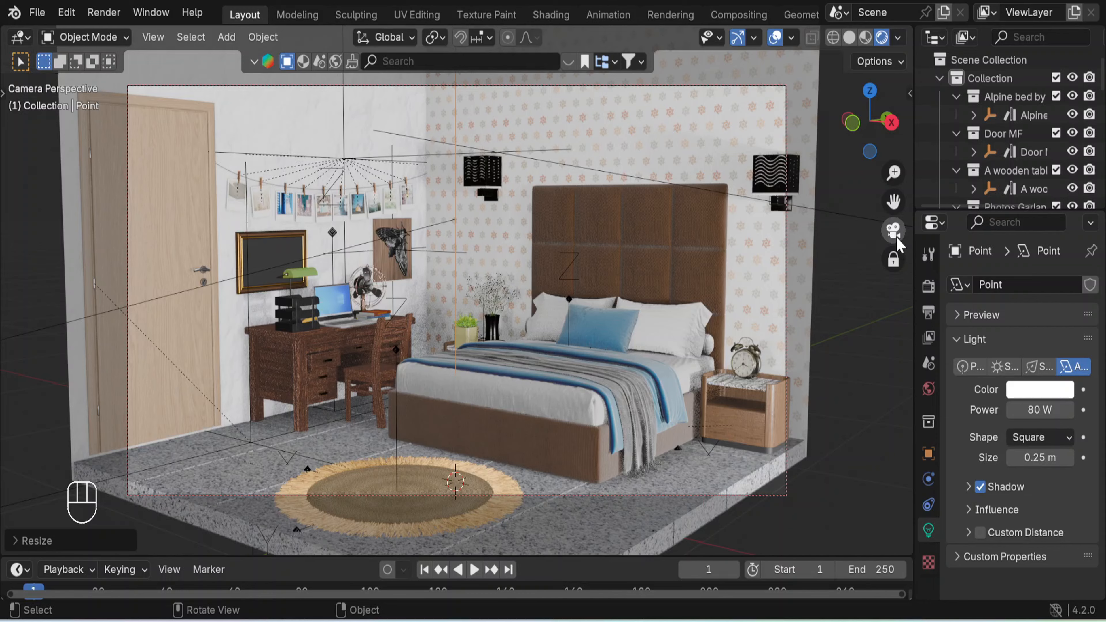
{"action": "left_click", "coordinate": [895, 235]}
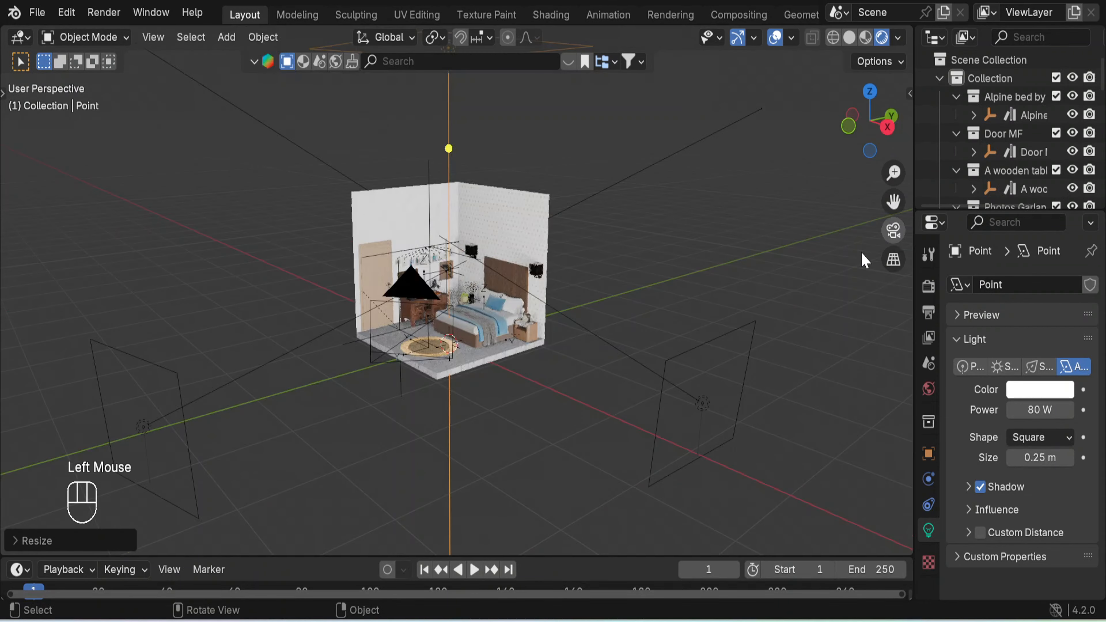
{"action": "left_click", "coordinate": [894, 233]}
{"action": "left_click", "coordinate": [891, 260]}
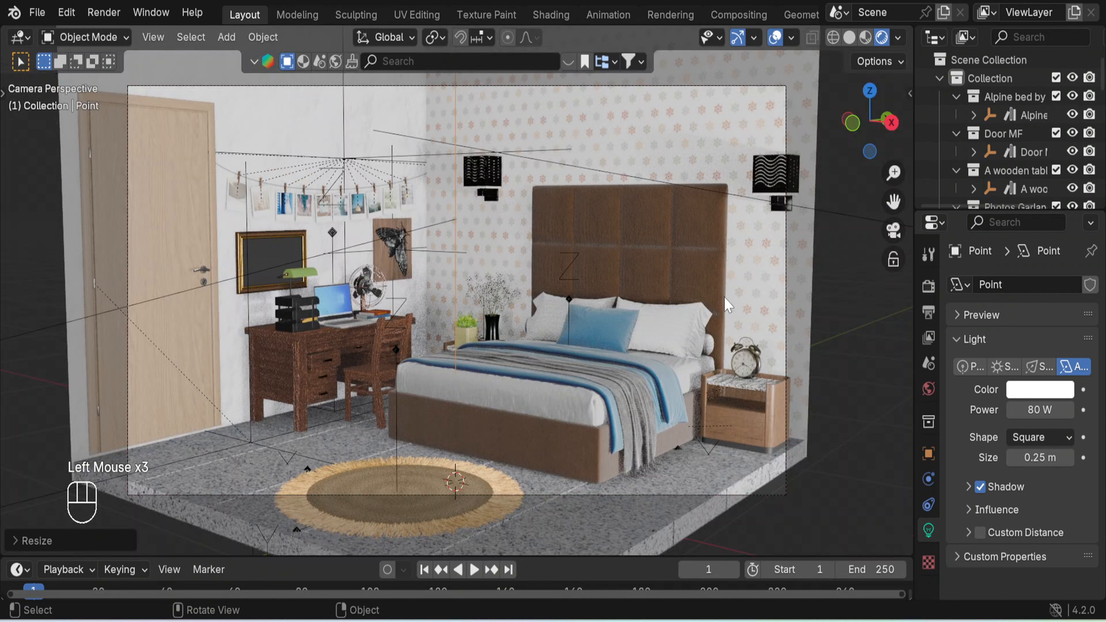
{"action": "left_click", "coordinate": [893, 260]}
{"action": "middle_click_drag", "start_coordinate": [520, 301], "coordinate": [520, 294]}
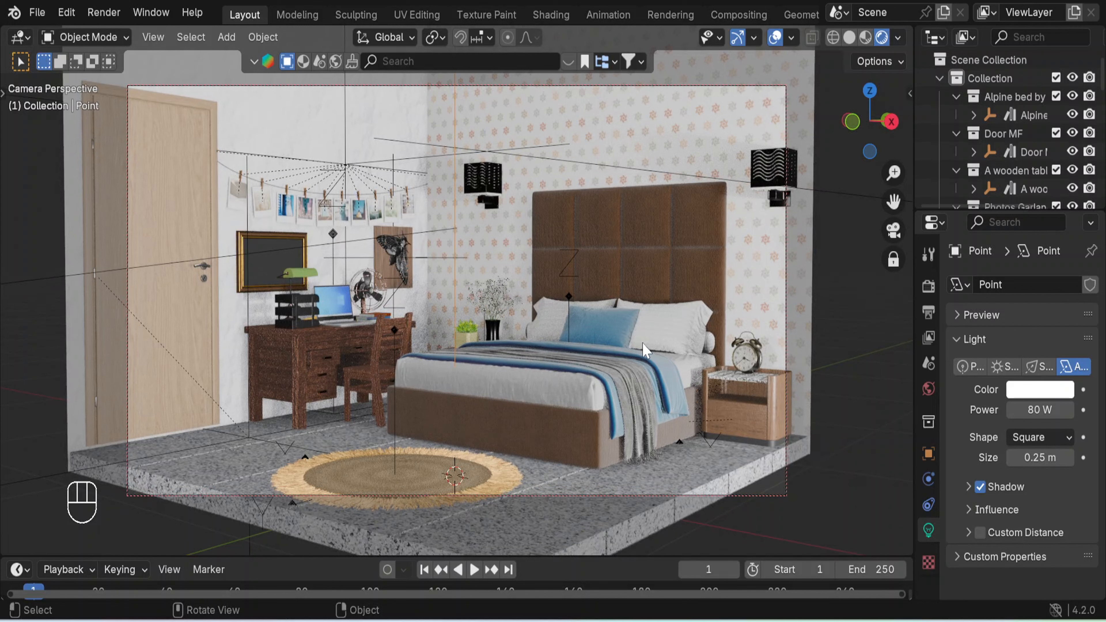
Move the overhead area light horizontally toward the bed side of the room, locking its global Z axis.
{"action": "key", "text": "g"}
{"action": "middle_click_drag", "start_coordinate": [637, 324], "coordinate": [637, 317]}
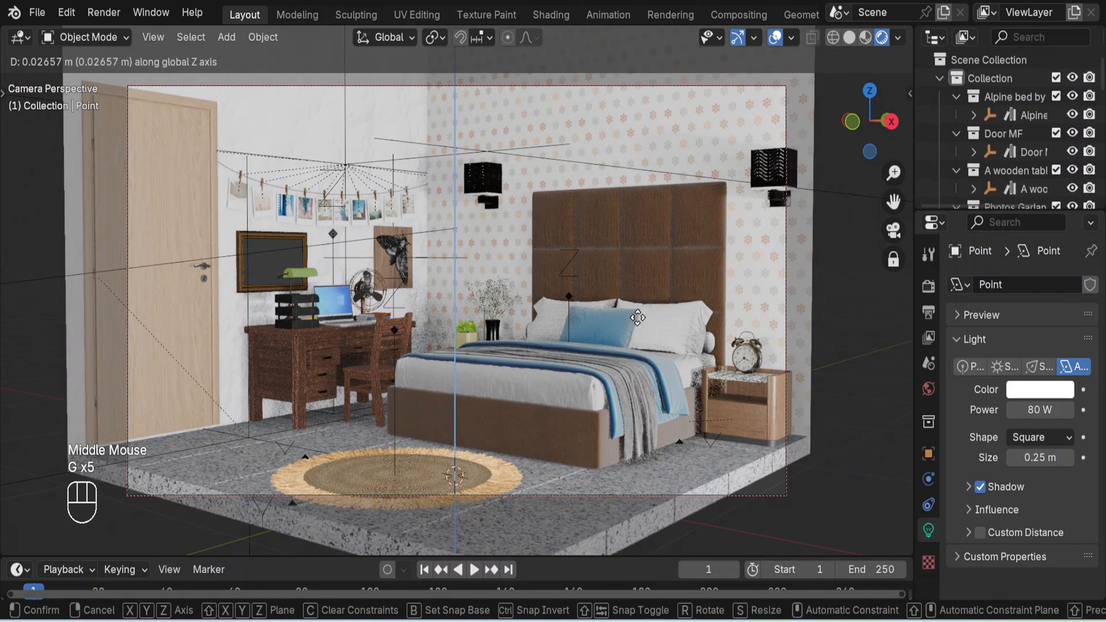
{"action": "key", "text": "g"}
{"action": "key", "text": "shift"}
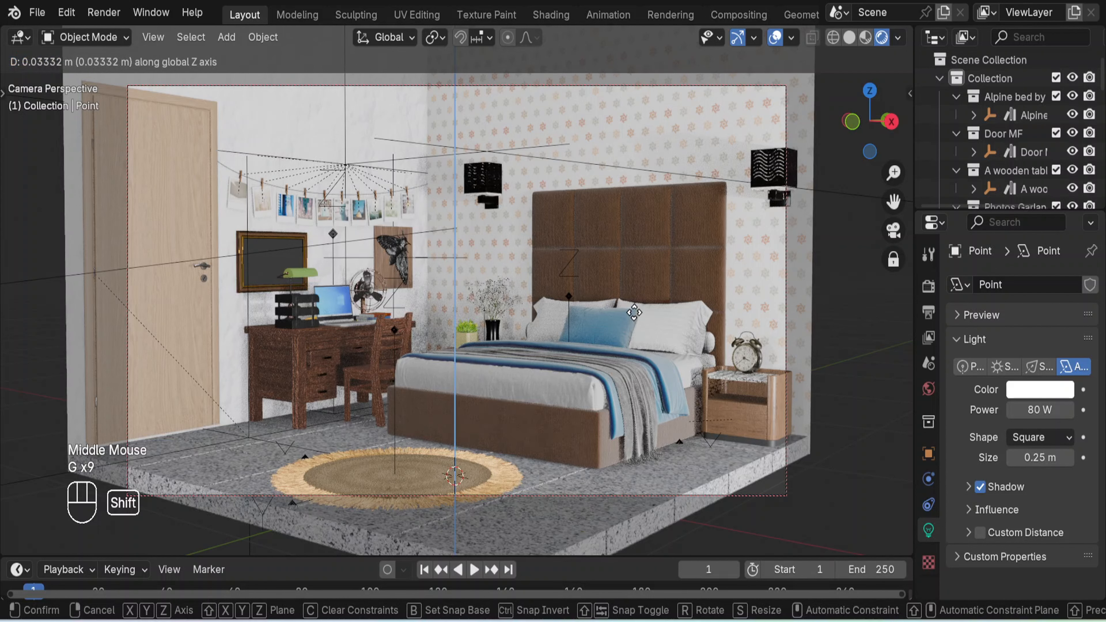
{"action": "middle_click", "coordinate": [644, 352], "text": "shift"}
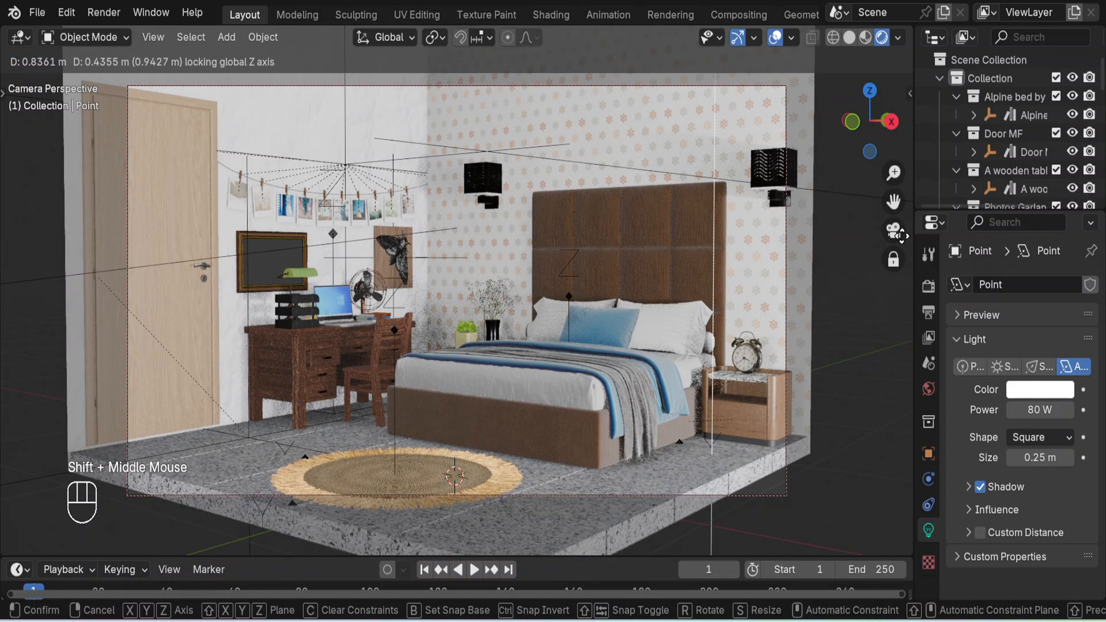
{"action": "left_click", "coordinate": [834, 317]}
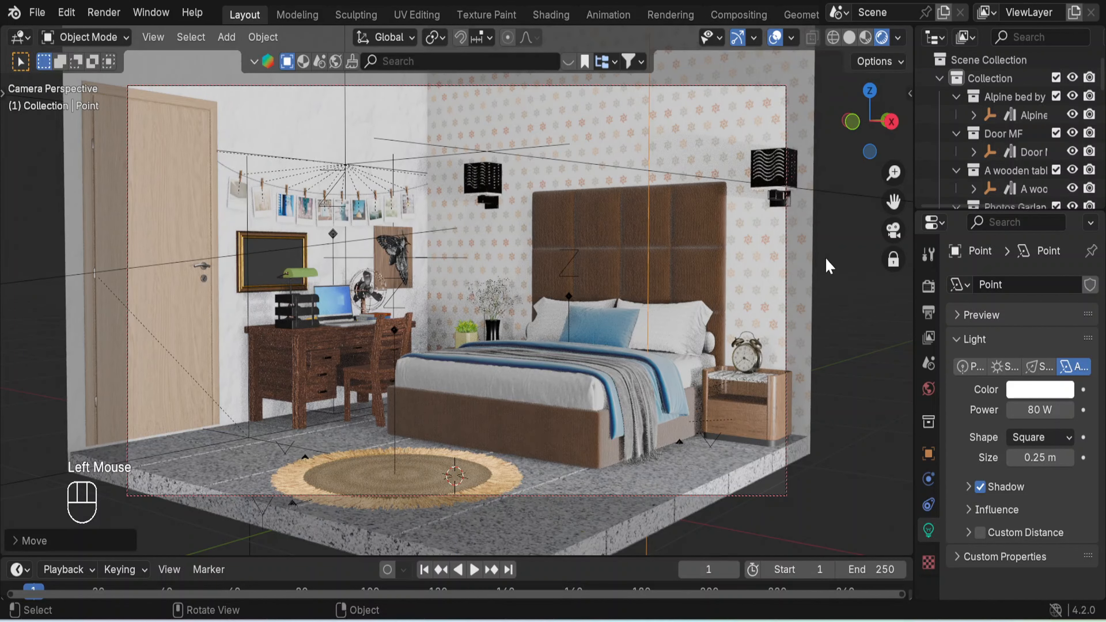
Switch the render engine to Cycles and render the camera view of the bedroom as a still image.
{"action": "left_click", "coordinate": [929, 287]}
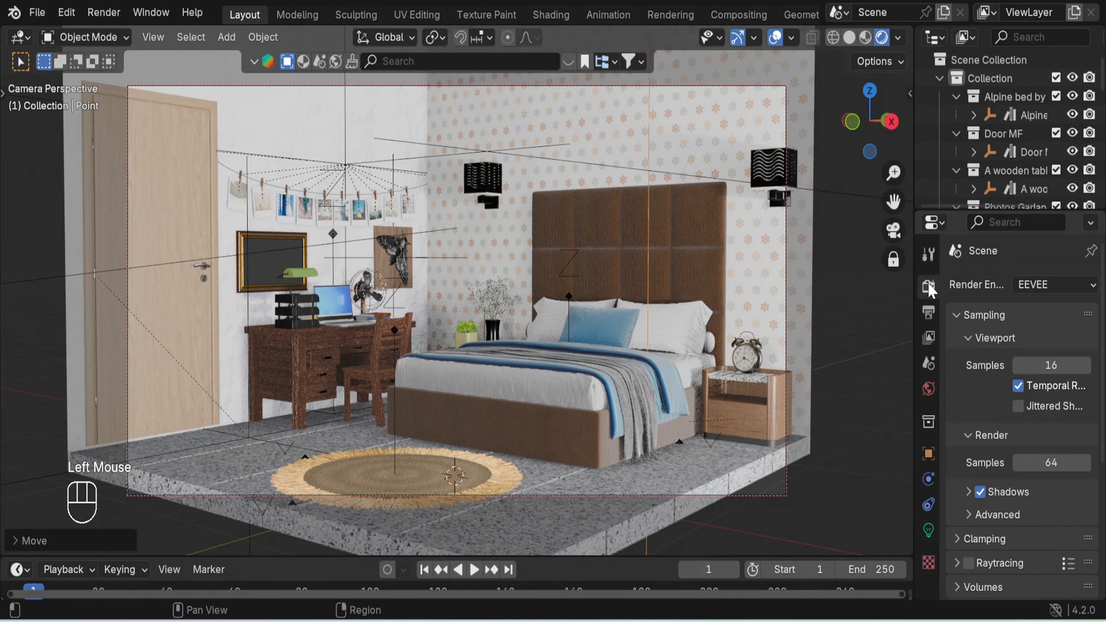
{"action": "left_click", "coordinate": [1056, 287]}
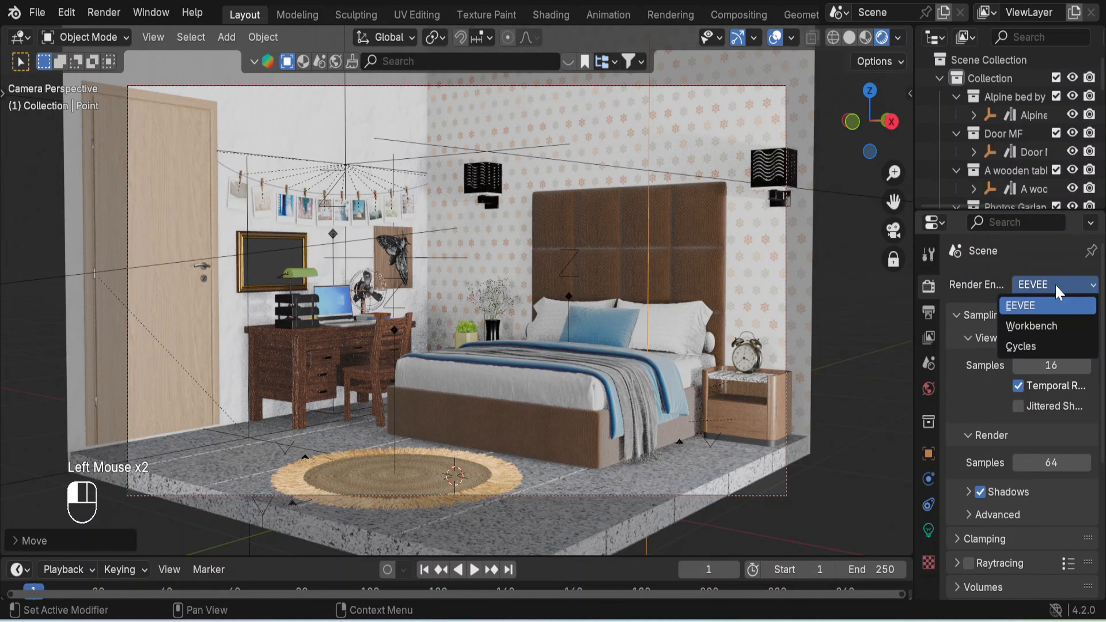
{"action": "left_click", "coordinate": [1037, 346]}
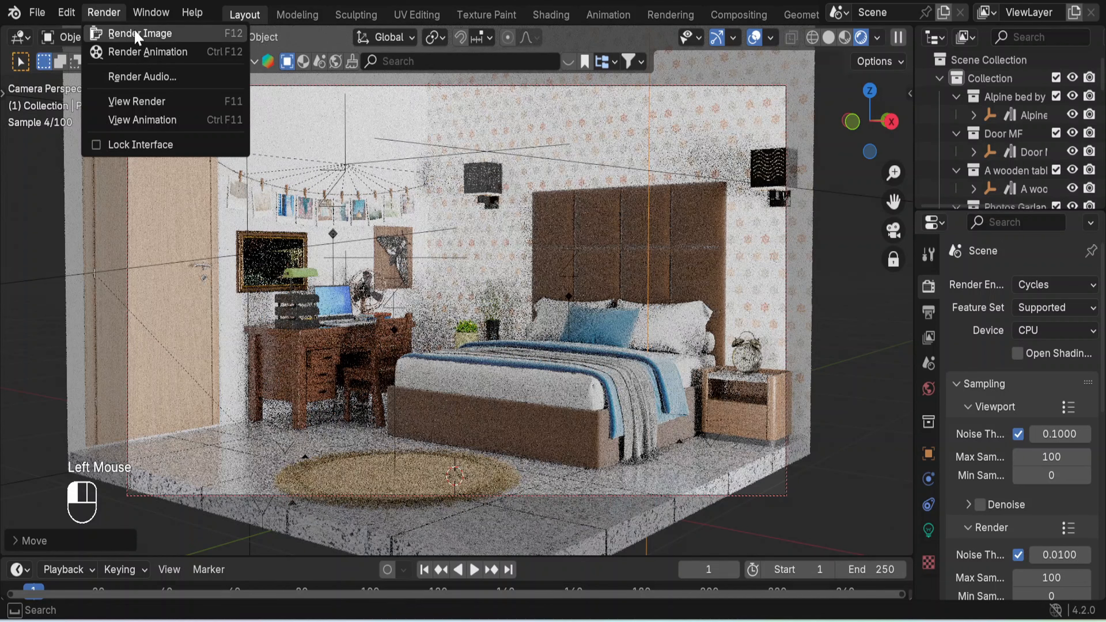
{"action": "left_click", "coordinate": [139, 33]}
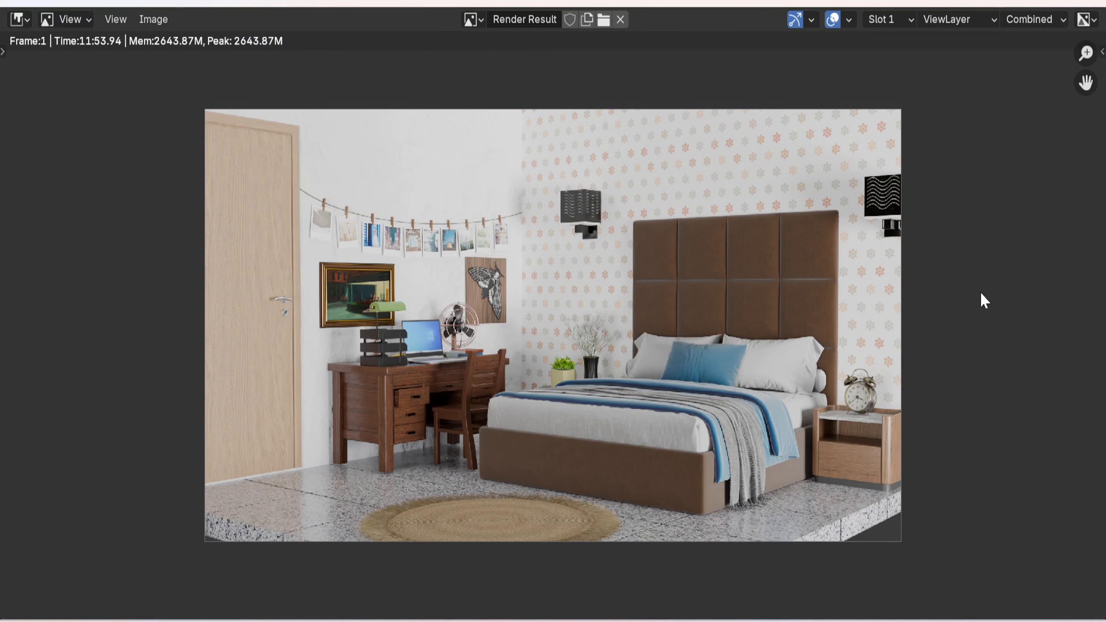
{"action": "scroll", "coordinate": [983, 300], "scroll_direction": "down", "scroll_amount": 2}
{"action": "scroll", "coordinate": [983, 301], "scroll_direction": "up", "scroll_amount": 3}
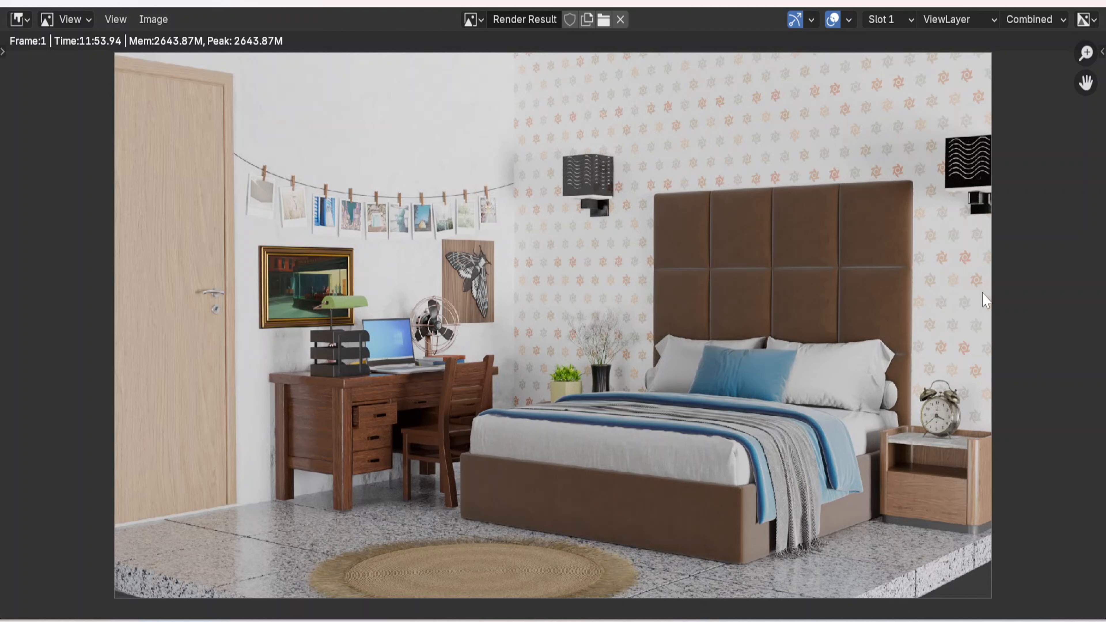
{"action": "scroll", "coordinate": [985, 300], "scroll_direction": "down", "scroll_amount": 1}
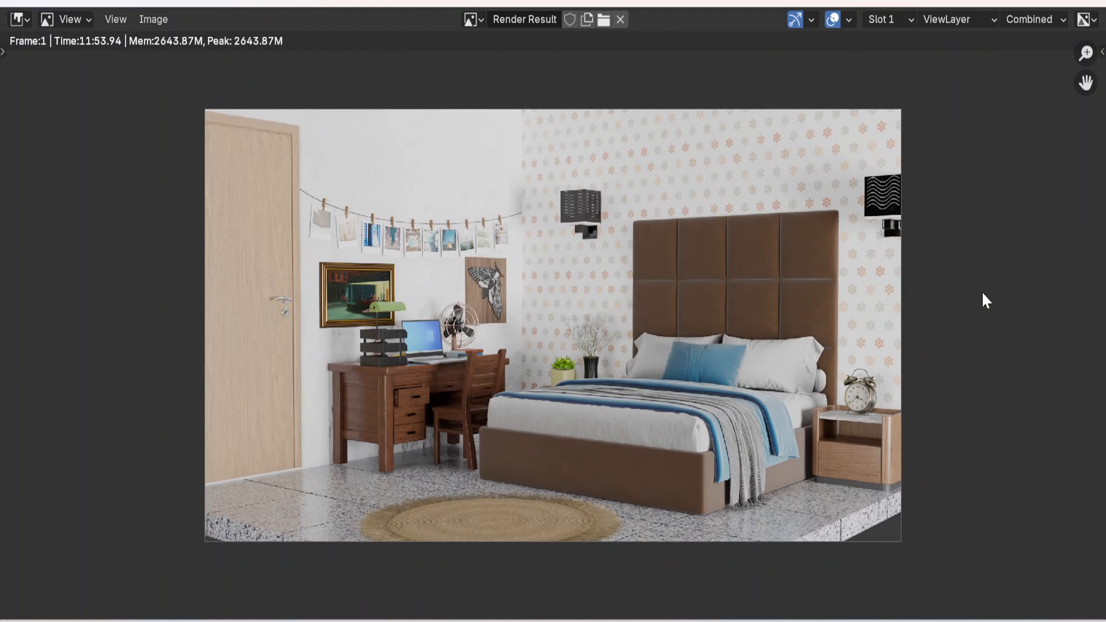